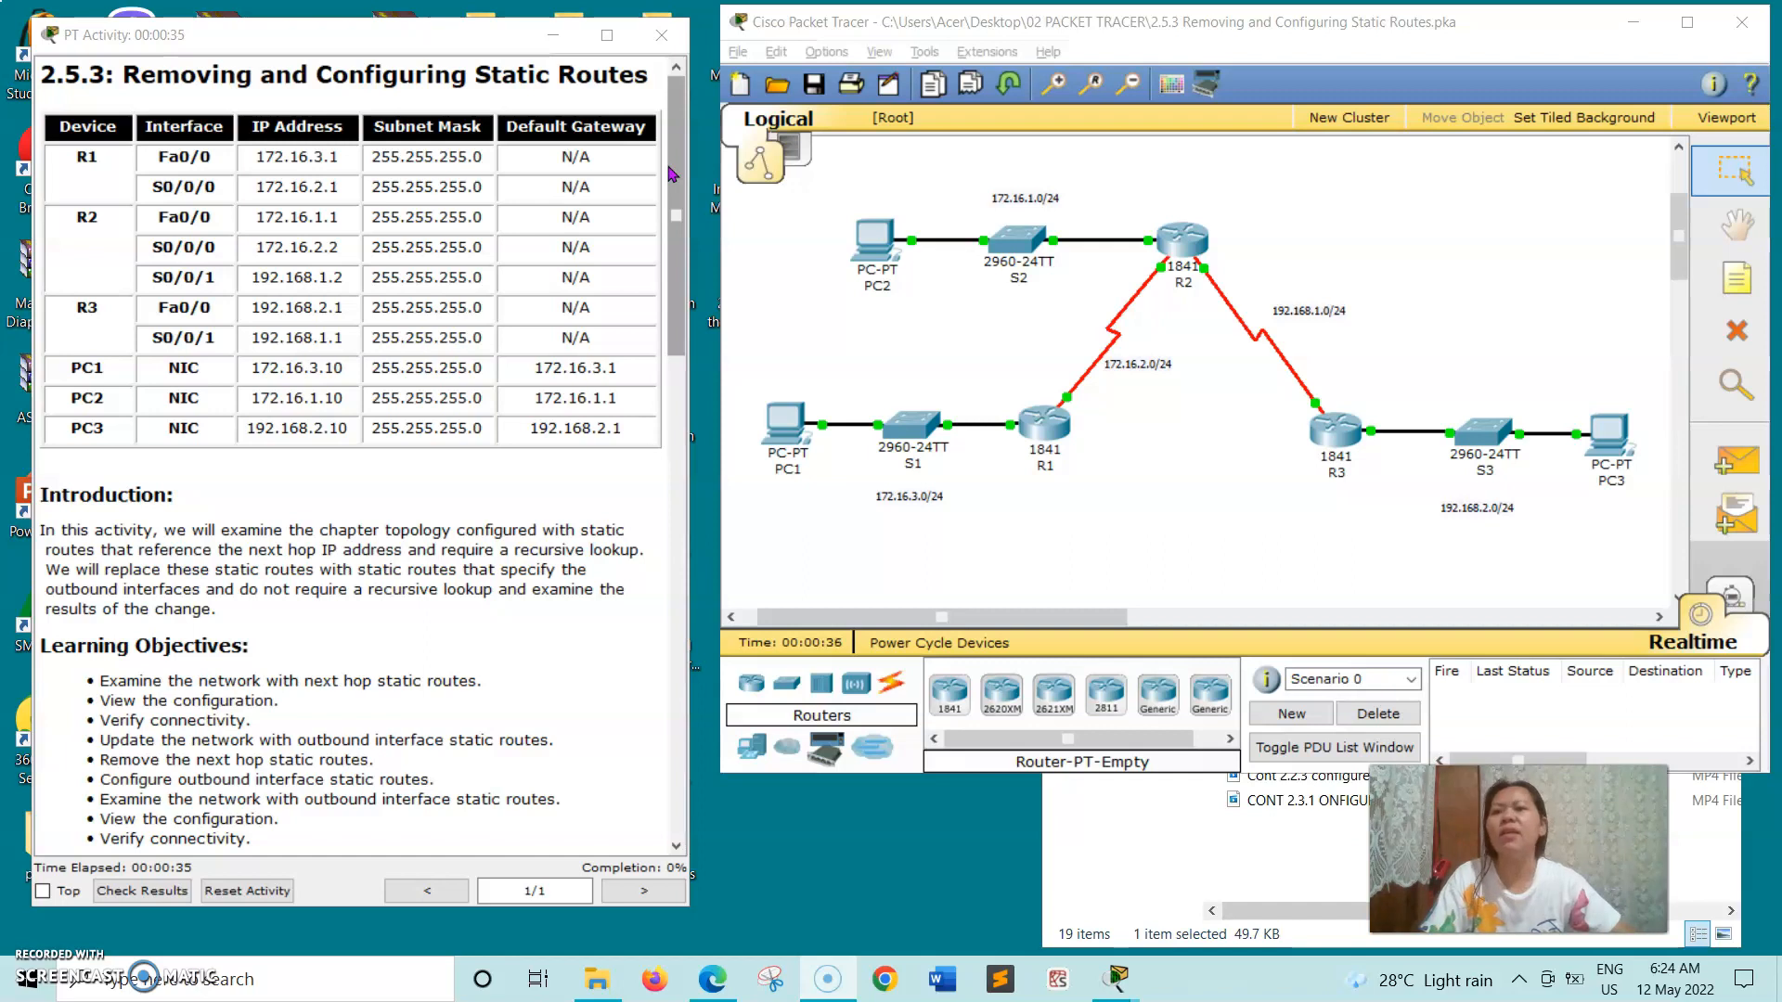
# - Following the Task 1 instructions, open router R1's command line, log in with the console password, and enter privileged EXEC mode with the enable password
pyautogui.click(672, 244)
pyautogui.moveTo(672, 244); pyautogui.dragTo(685, 371)
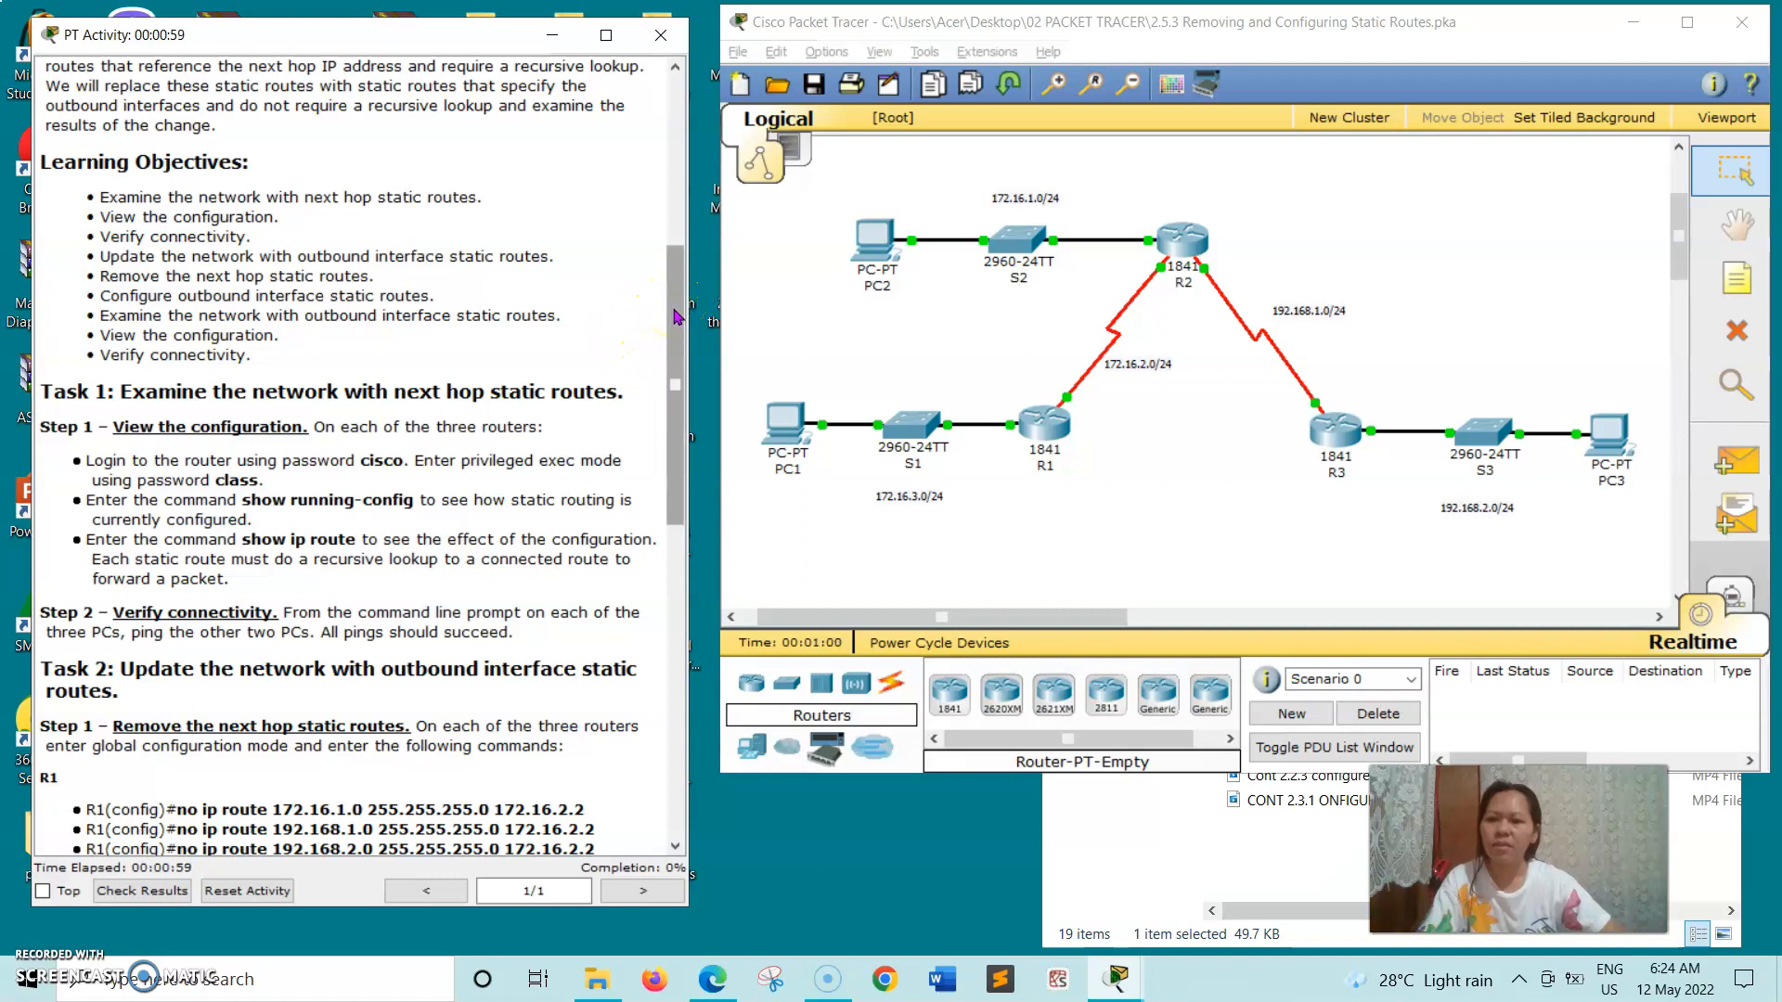
pyautogui.moveTo(676, 319); pyautogui.dragTo(674, 408)
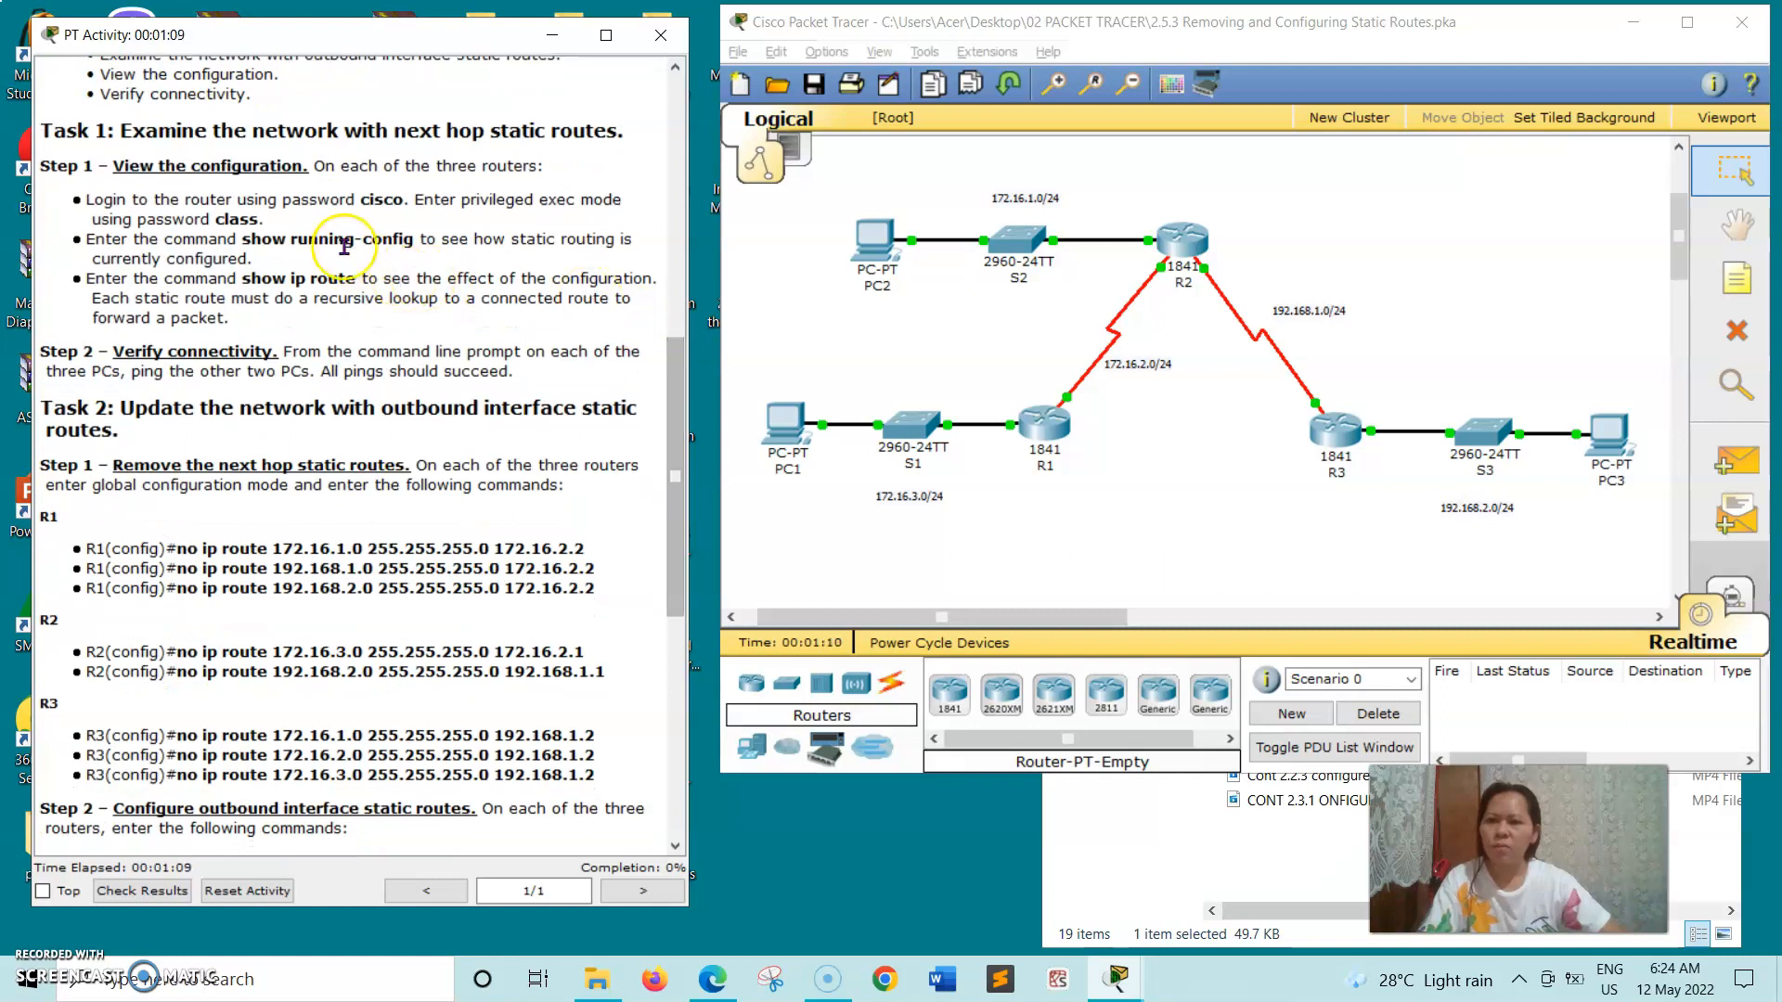
pyautogui.click(1034, 418)
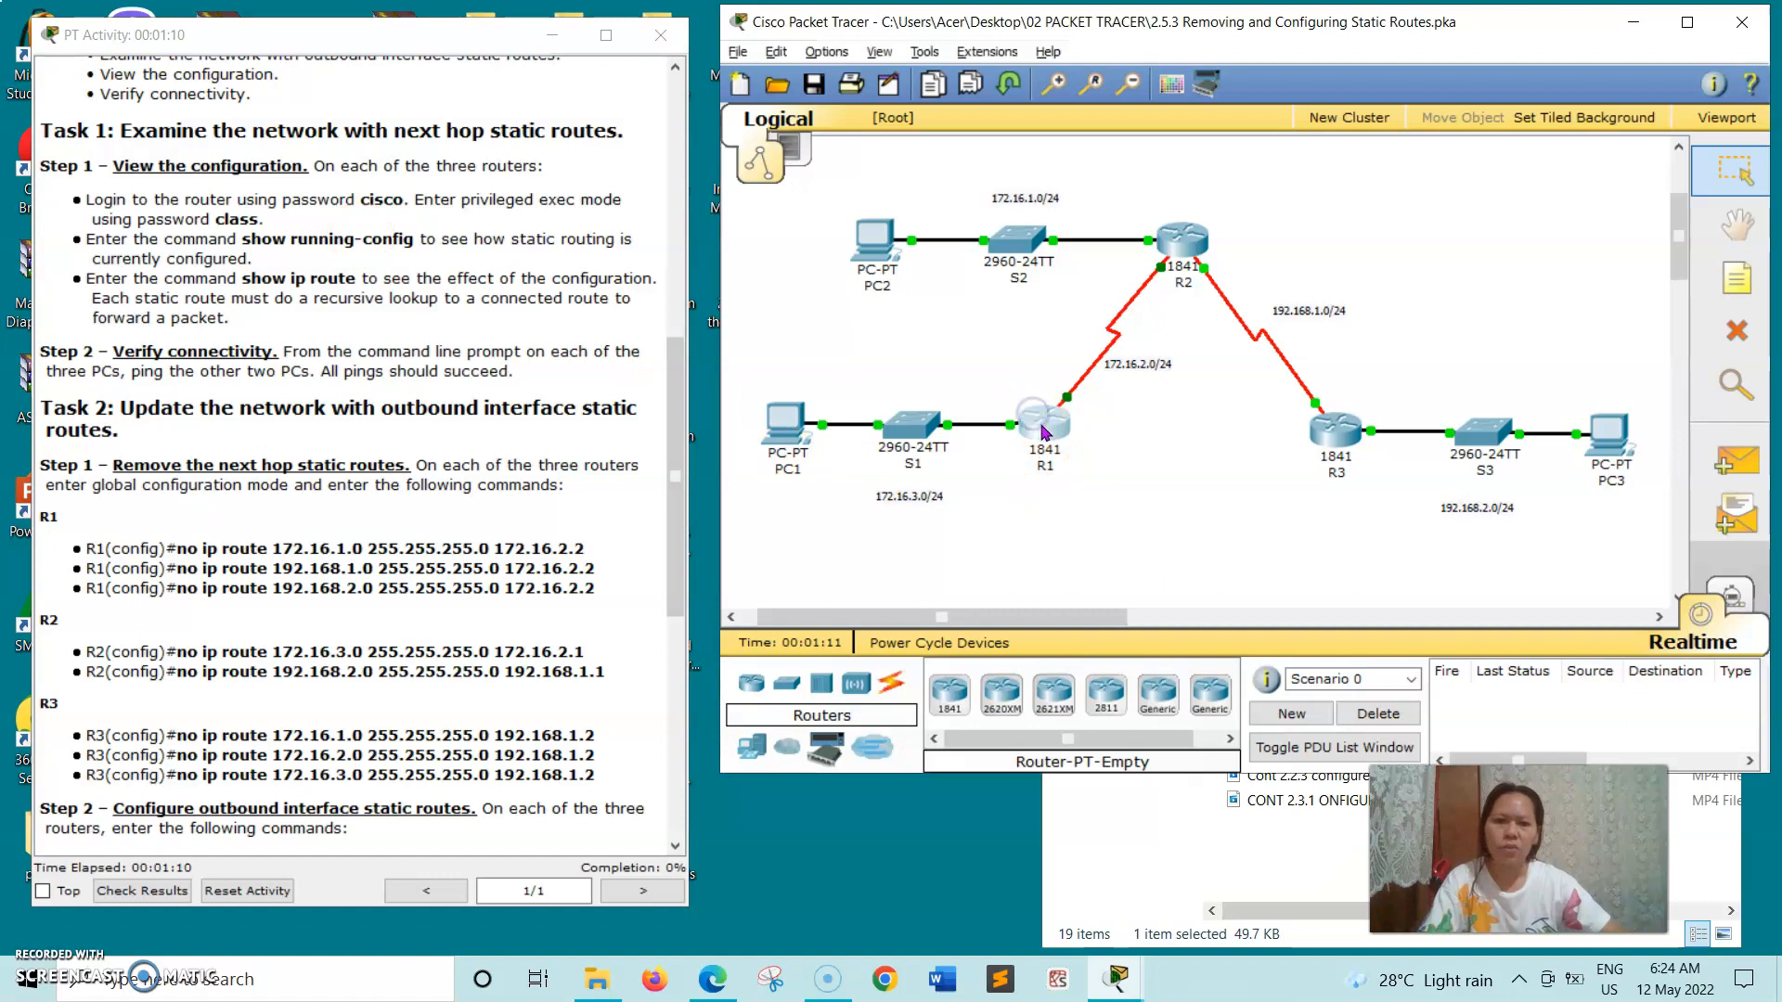
pyautogui.click(290, 143)
pyautogui.click(372, 527)
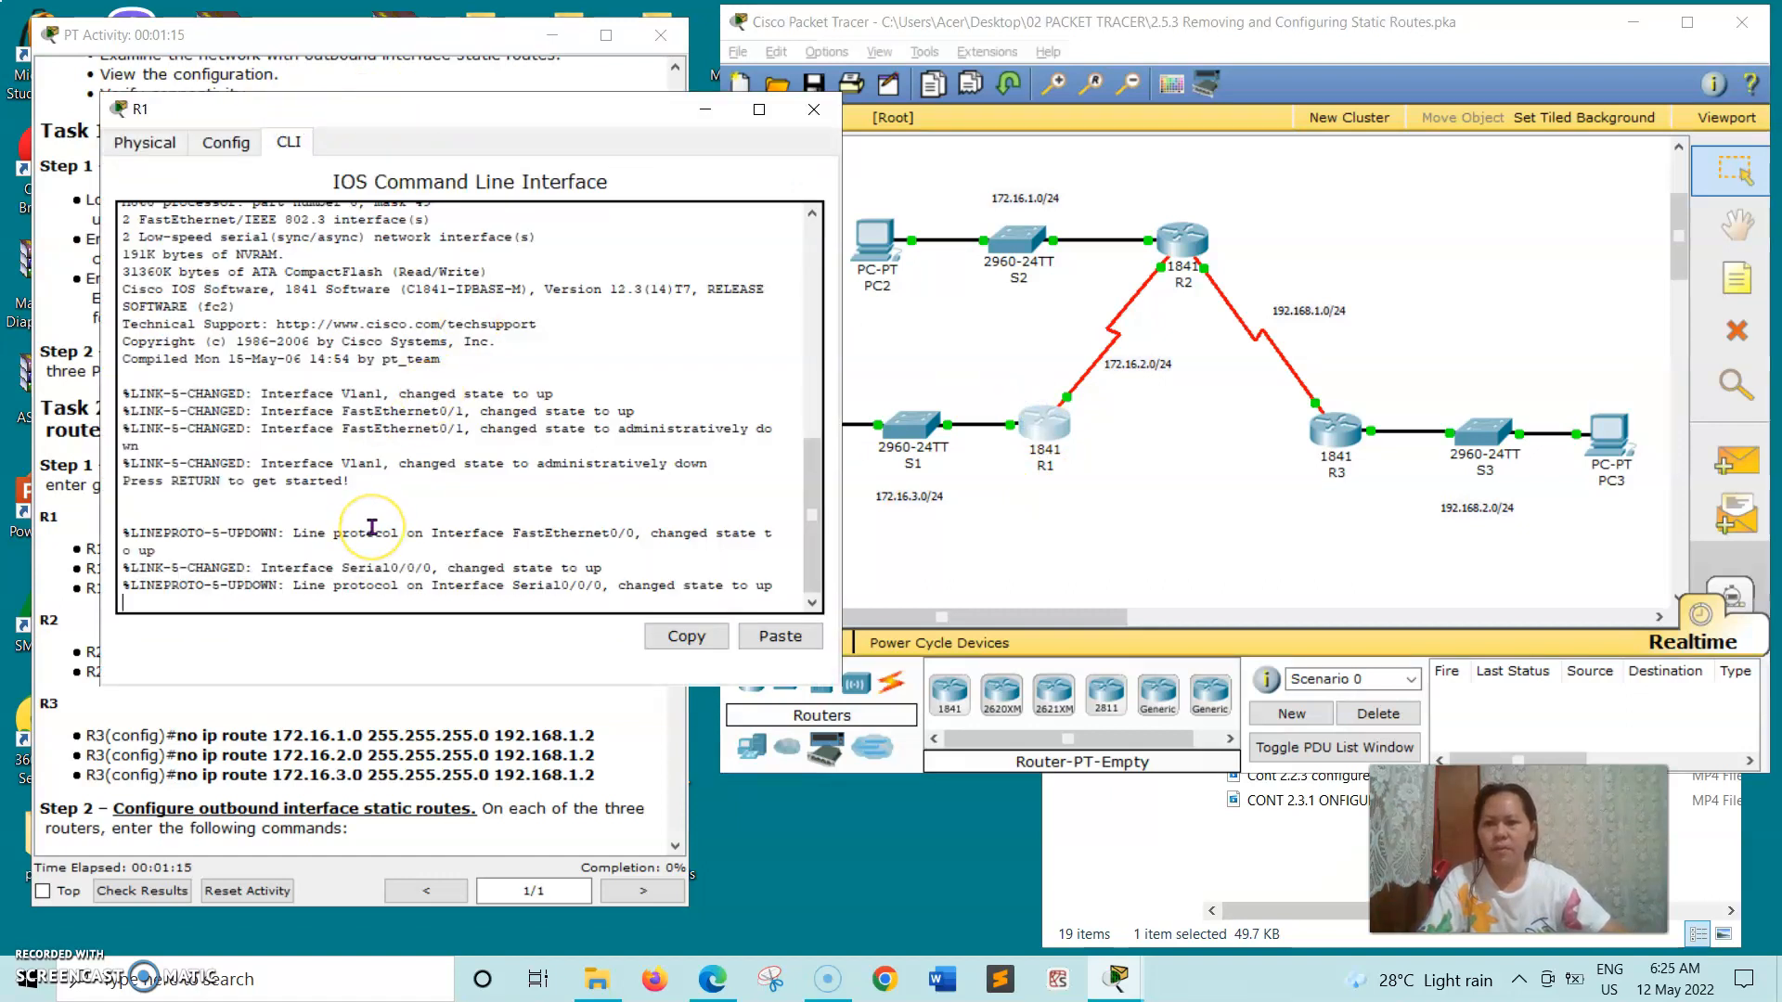
pyautogui.press('Return')
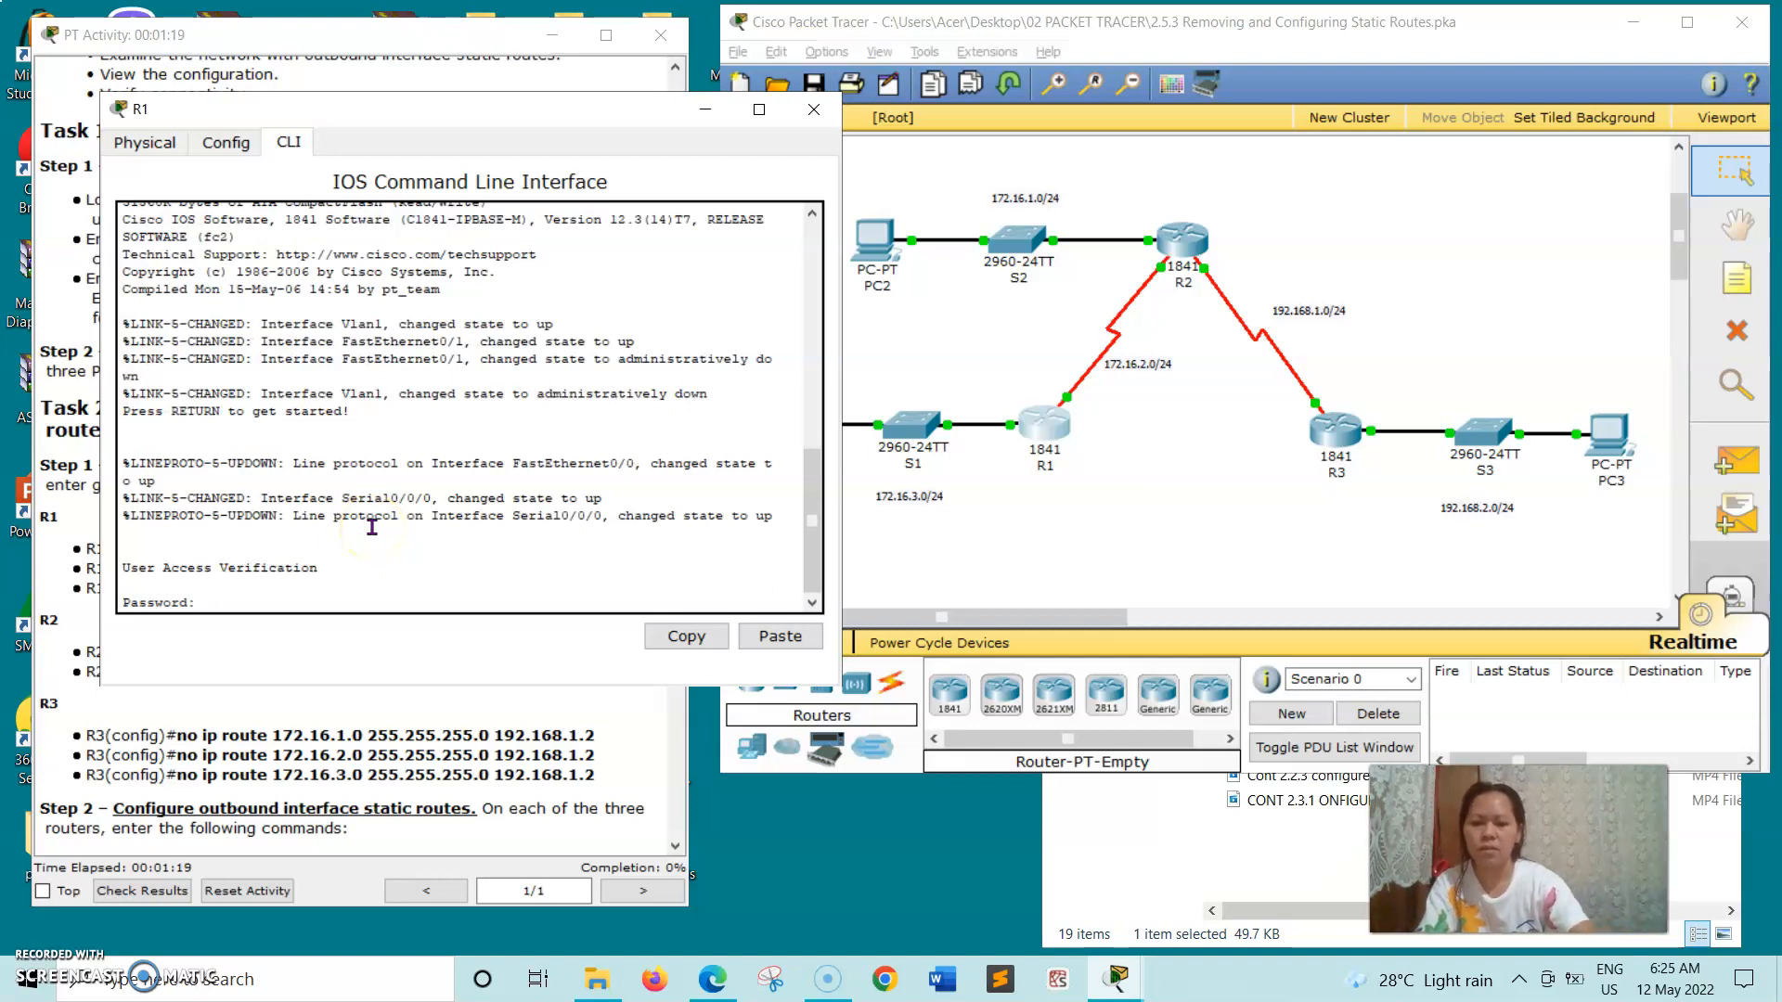
pyautogui.press('Return')
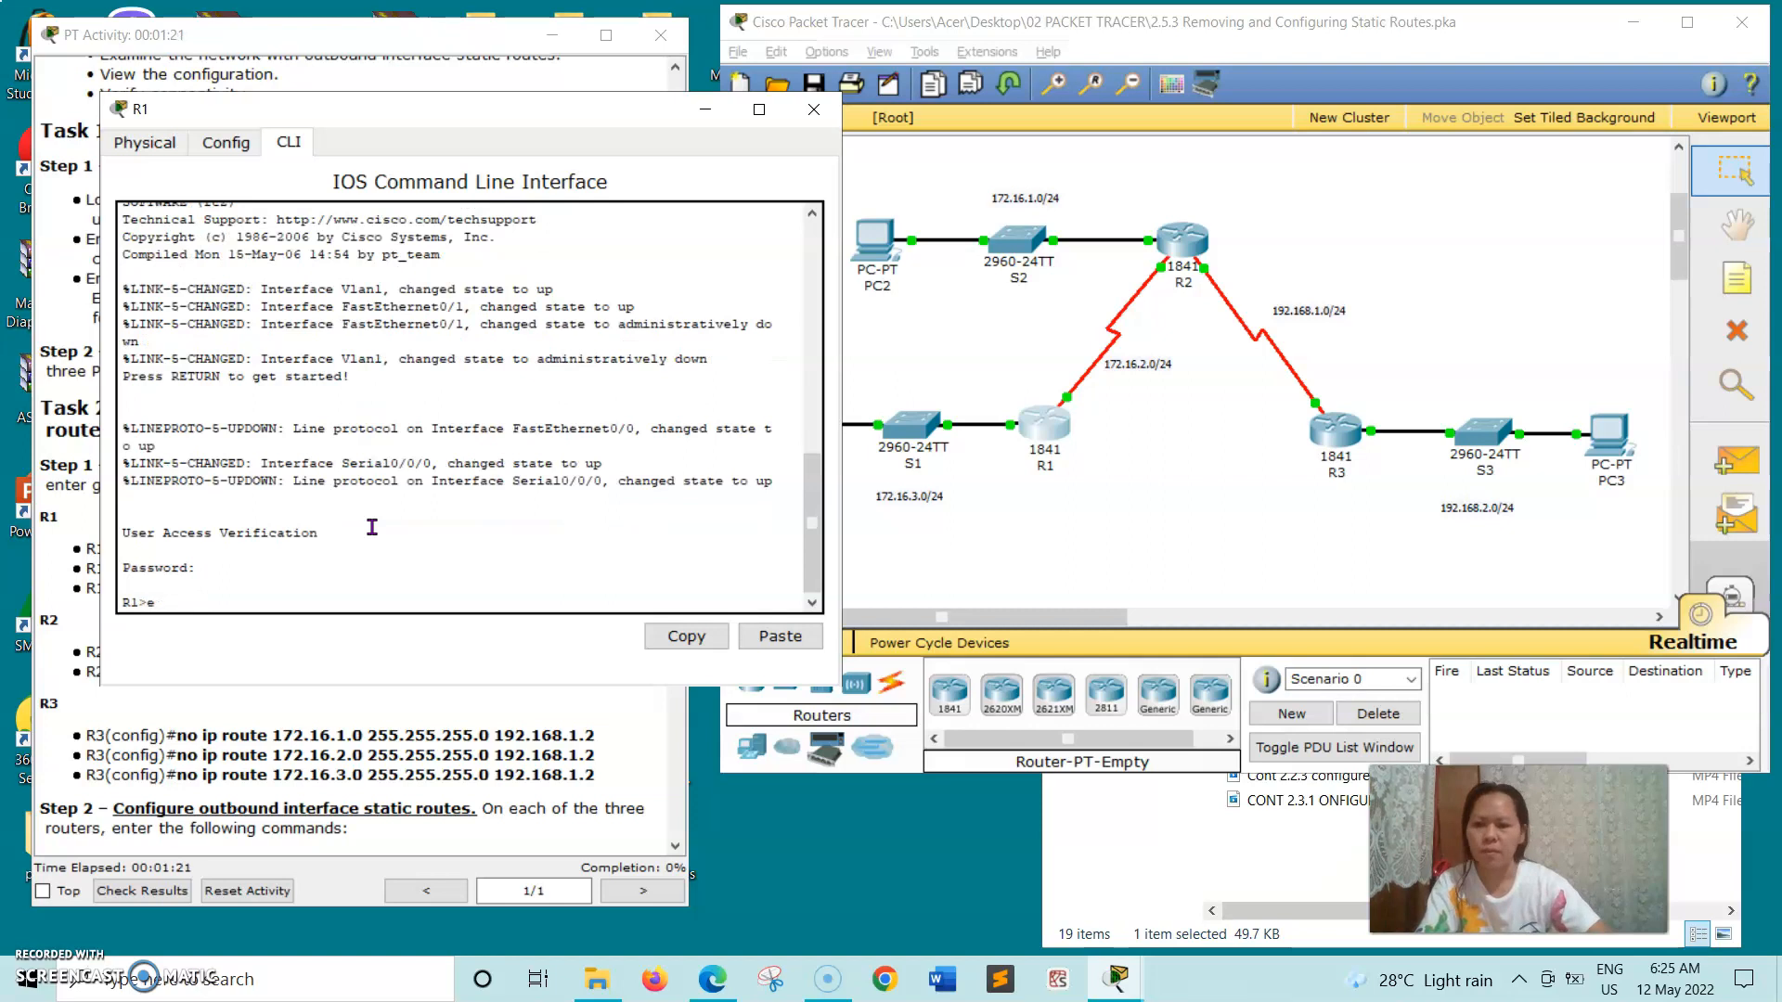
pyautogui.write('en')
pyautogui.press('Return')
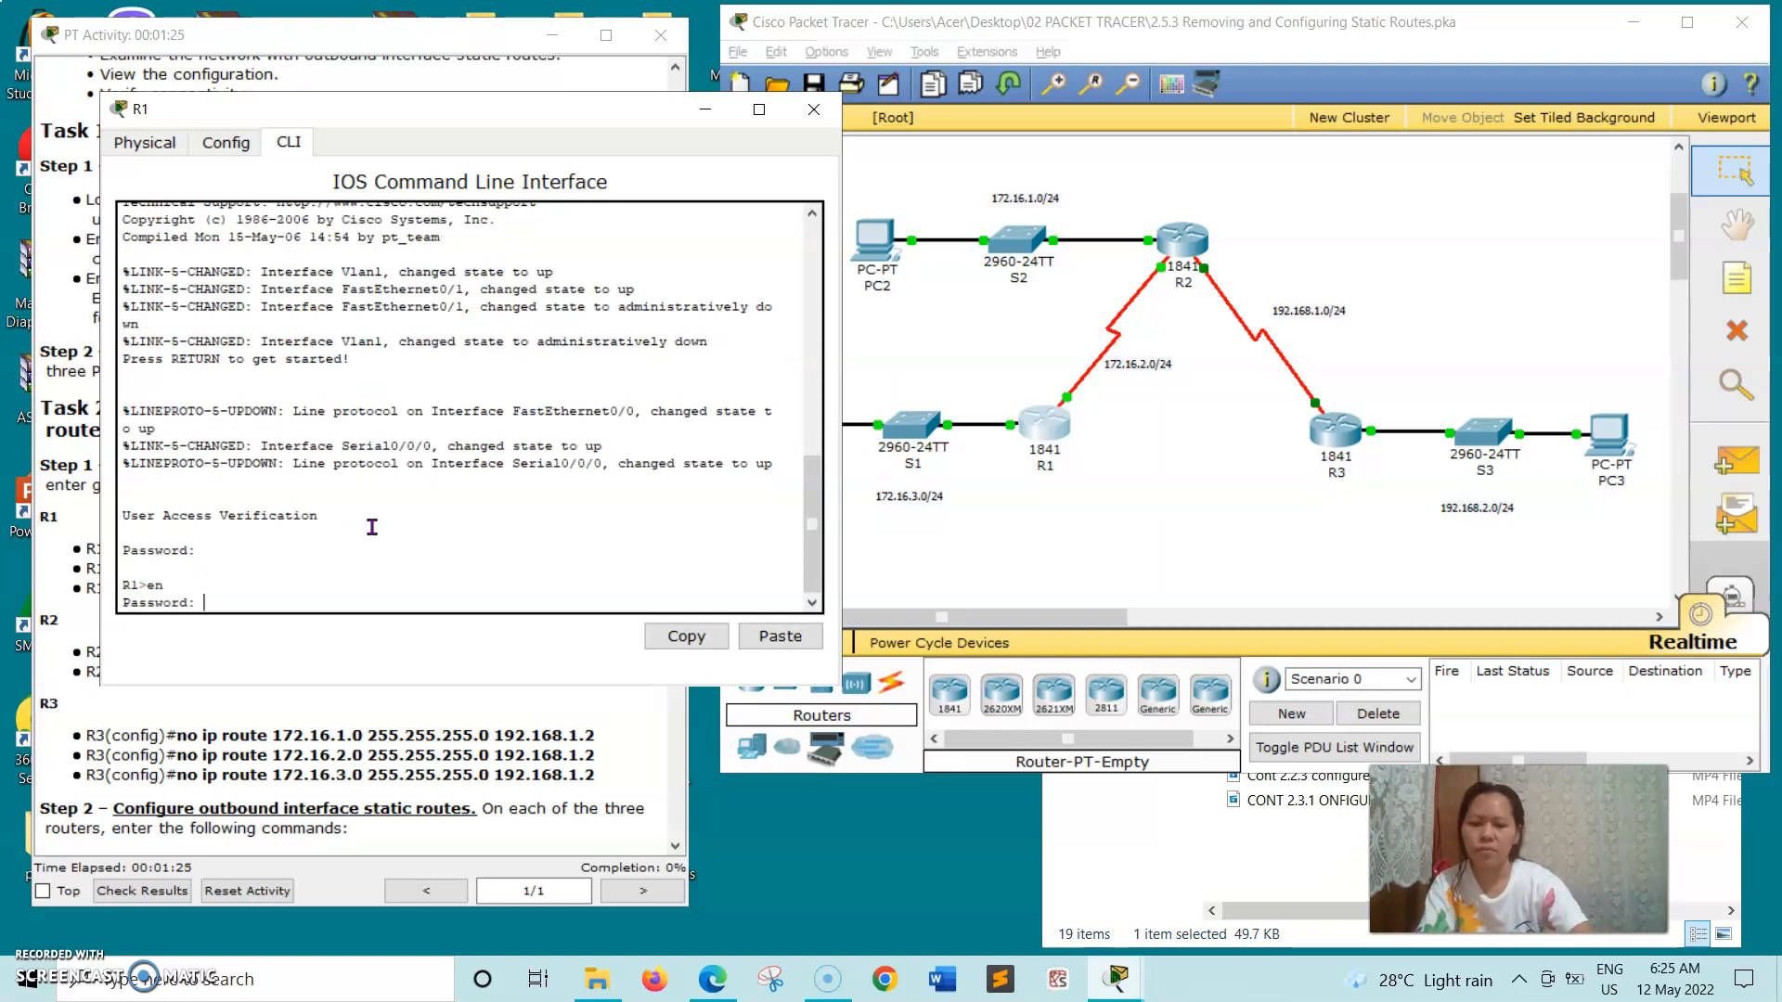
pyautogui.press('Return')
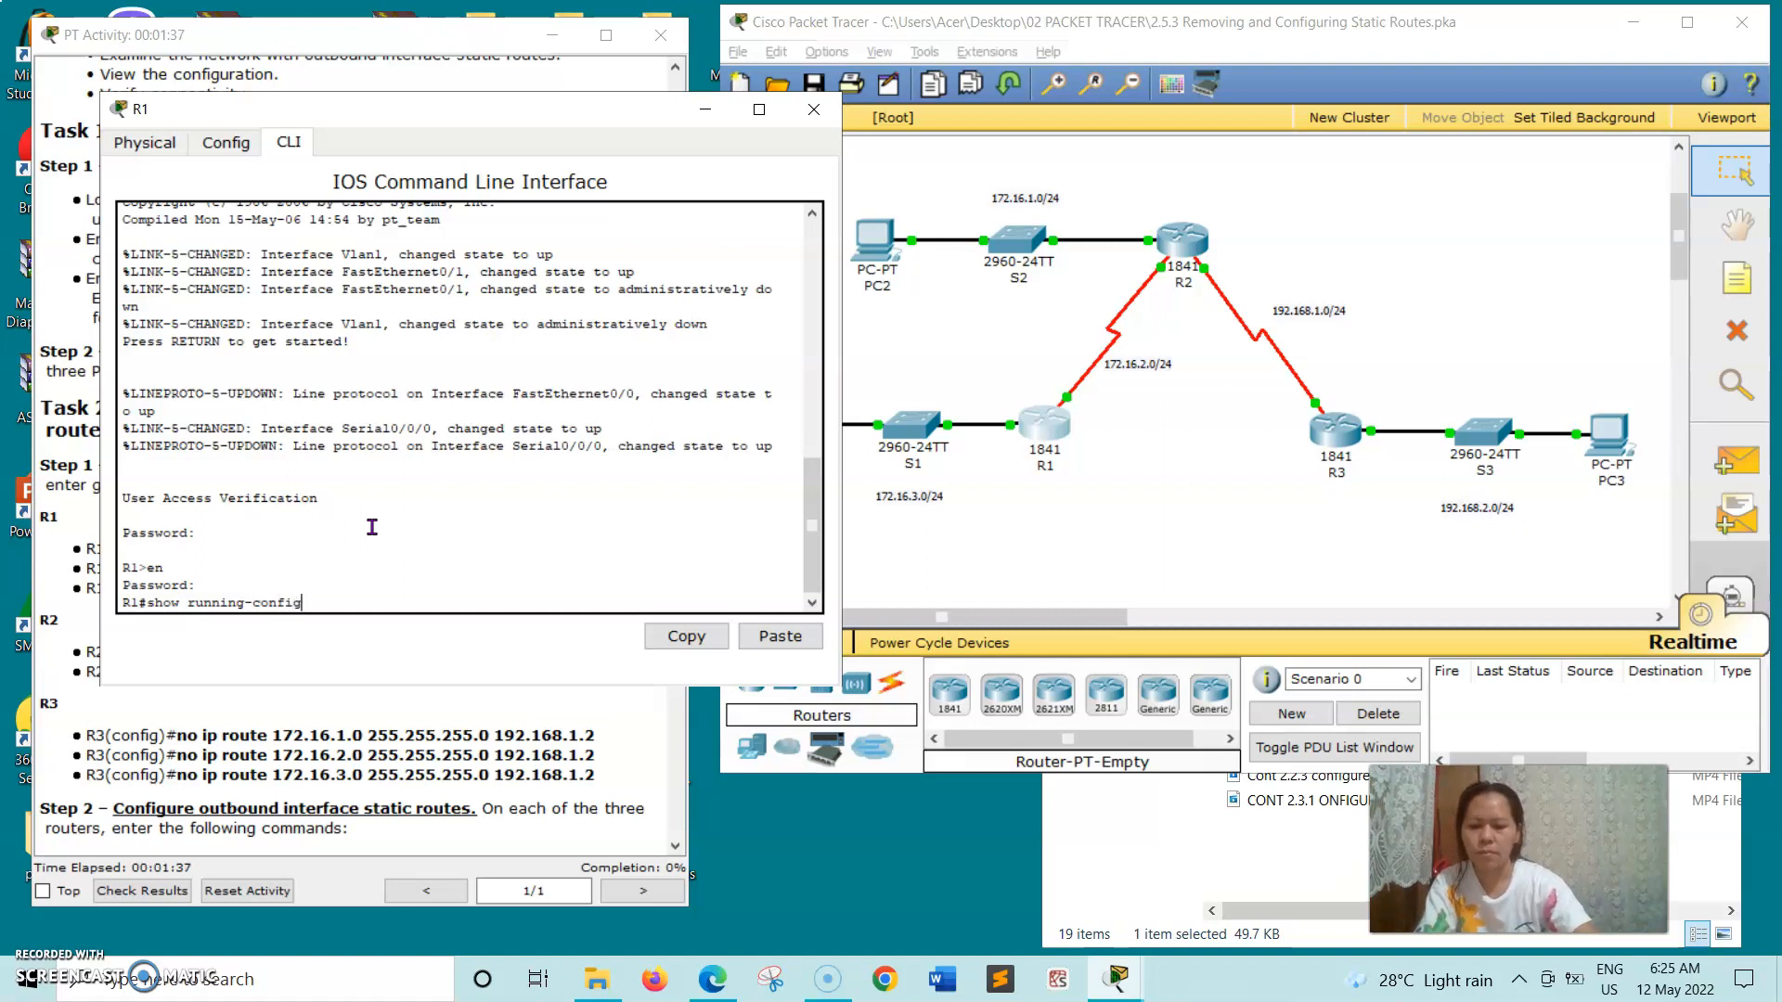
# - Run show running-config on R1 and page through the whole configuration to examine its static routes
pyautogui.press('Return')
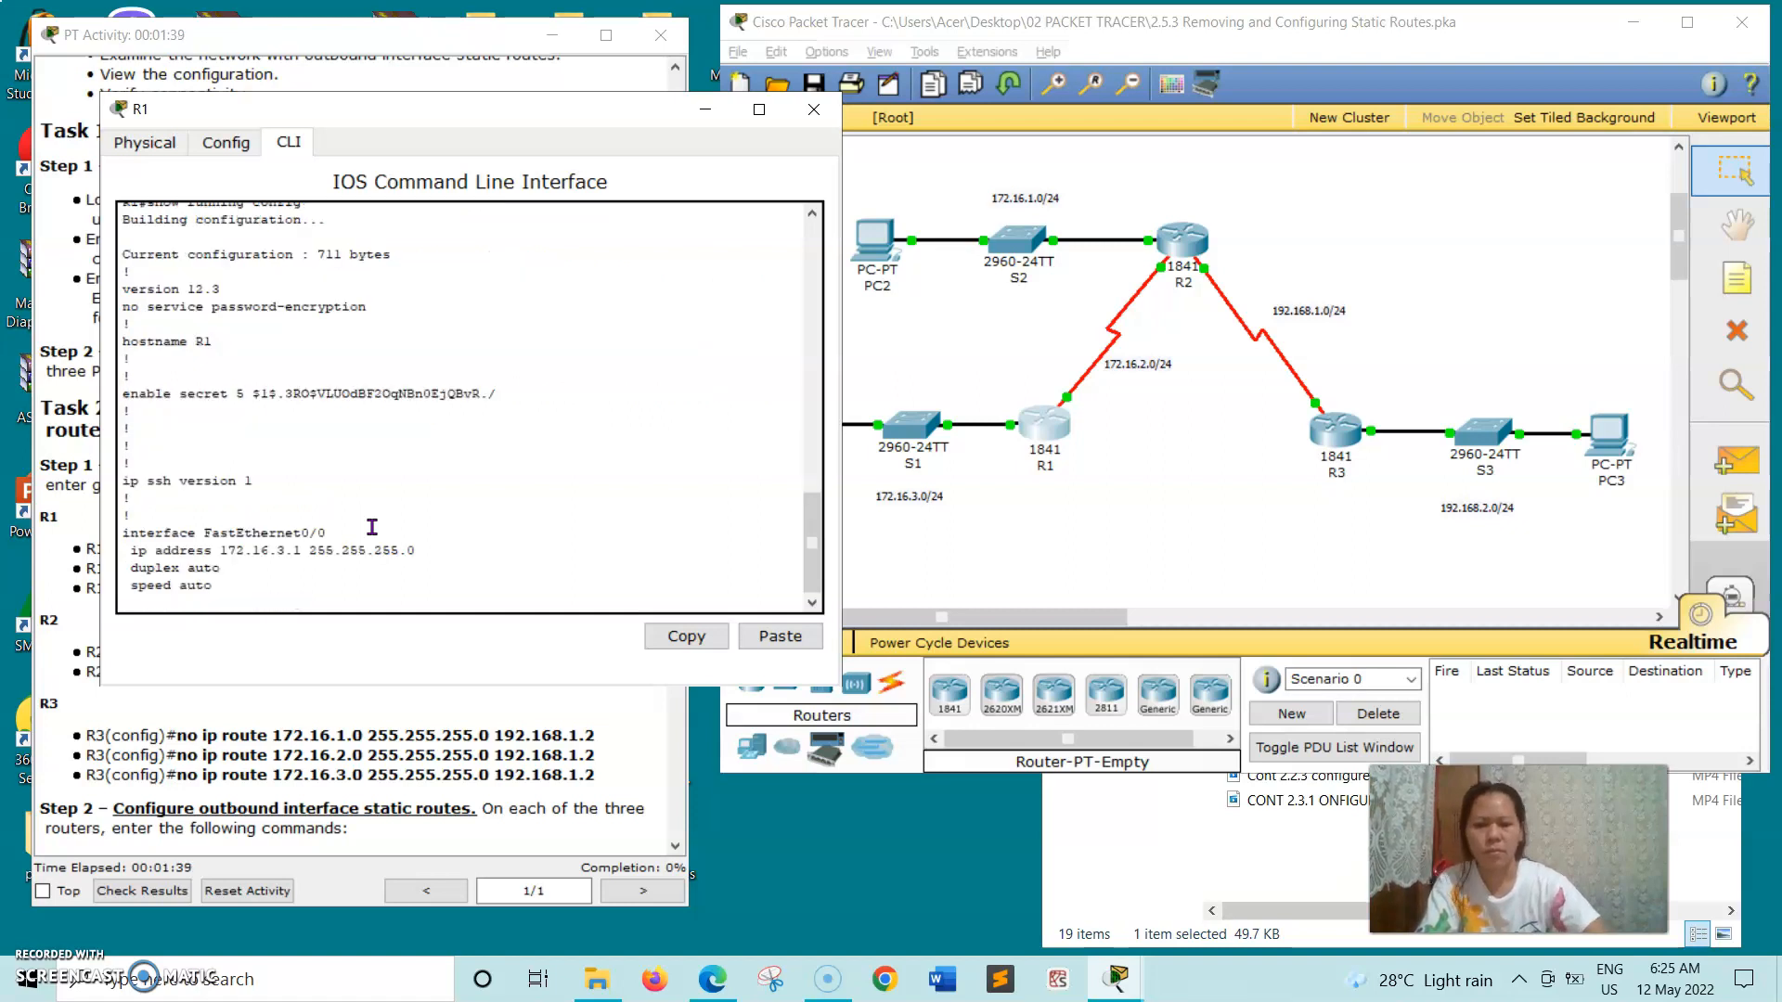
pyautogui.press('Return')
pyautogui.press('Return')
pyautogui.press('Return')
pyautogui.press('Return')
pyautogui.press('Return')
pyautogui.press('Return')
pyautogui.press('Return')
pyautogui.press('Return')
pyautogui.press('Return')
pyautogui.press('Return')
pyautogui.press('Return')
pyautogui.press('Return')
pyautogui.press('Return')
pyautogui.press('Return')
pyautogui.press('Return')
pyautogui.press('Return')
pyautogui.press('Return')
pyautogui.press('Return')
pyautogui.press('Return')
pyautogui.press('Return')
pyautogui.press('Return')
pyautogui.press('Return')
pyautogui.press('Return')
pyautogui.press('Return')
pyautogui.press('Return')
pyautogui.press('Return')
pyautogui.press('Return')
pyautogui.press('Return')
pyautogui.press('Return')
pyautogui.press('Return')
pyautogui.press('Return')
pyautogui.press('Return')
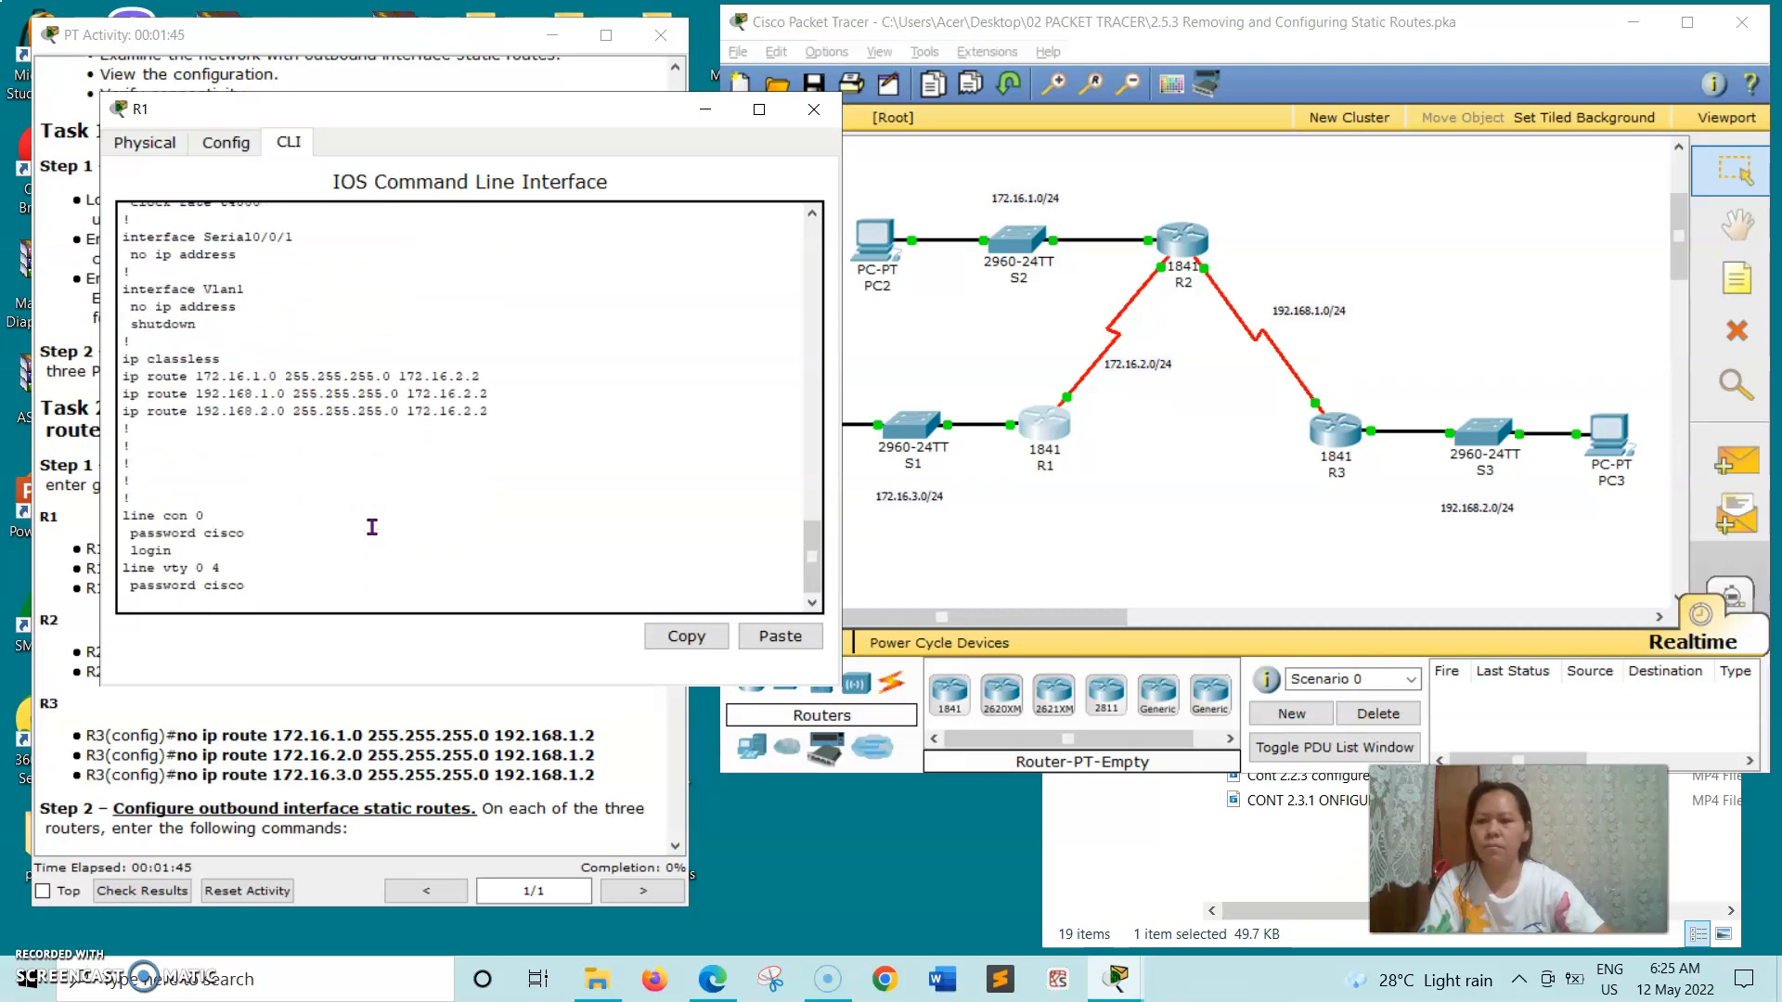
pyautogui.press('Return')
pyautogui.press('Return')
pyautogui.press('Return')
pyautogui.press('Return')
pyautogui.press('Return')
pyautogui.press('Return')
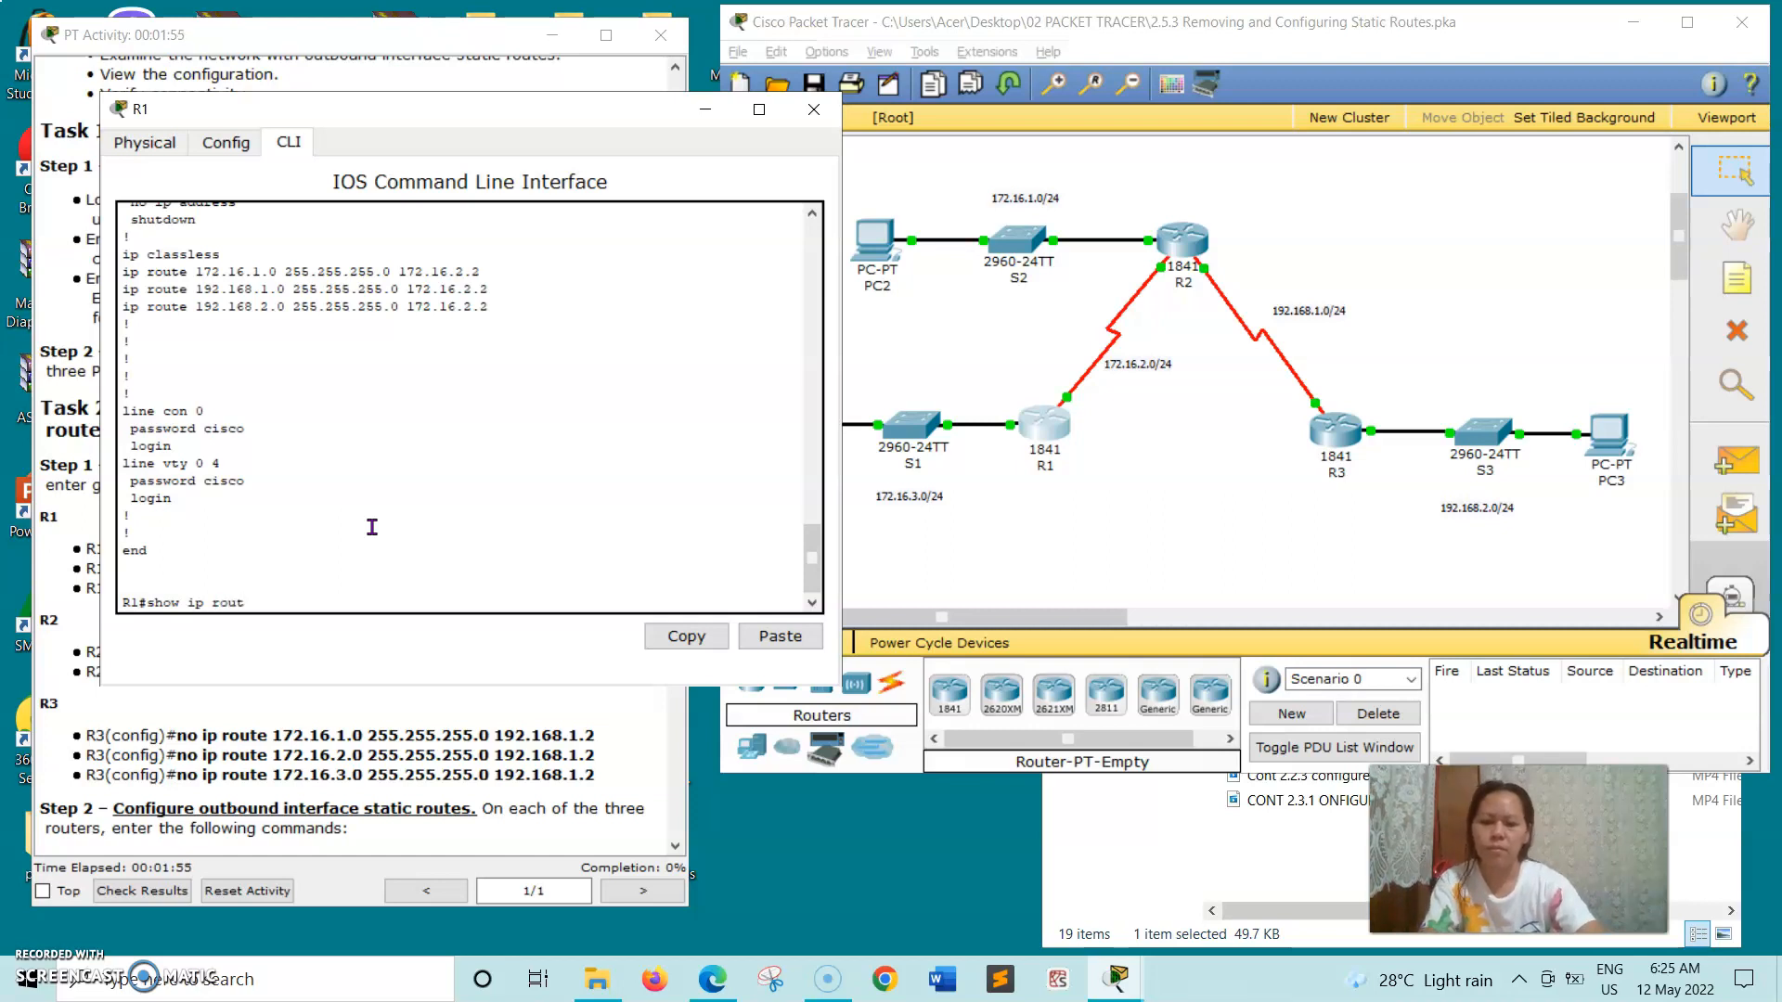
# - Run show ip route on R1, compare its routing table with the activity instructions, and close the router's window
pyautogui.press('Return')
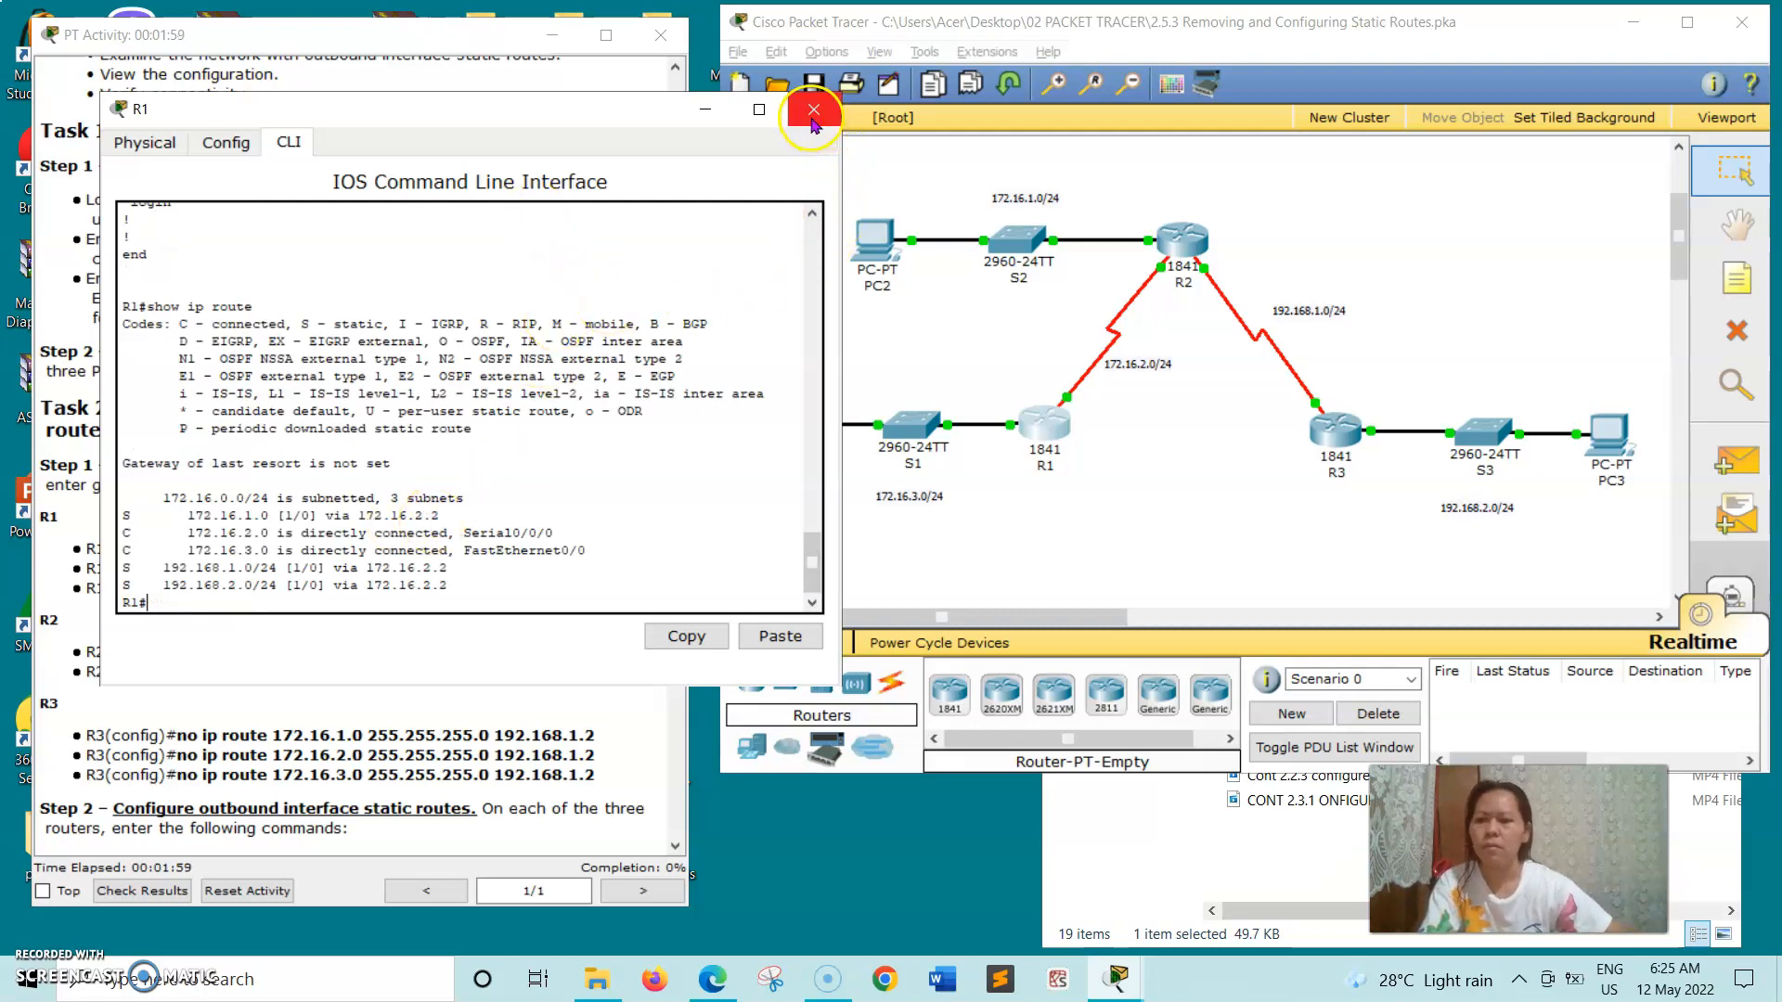
pyautogui.click(571, 113)
pyautogui.moveTo(572, 113); pyautogui.dragTo(1038, 192)
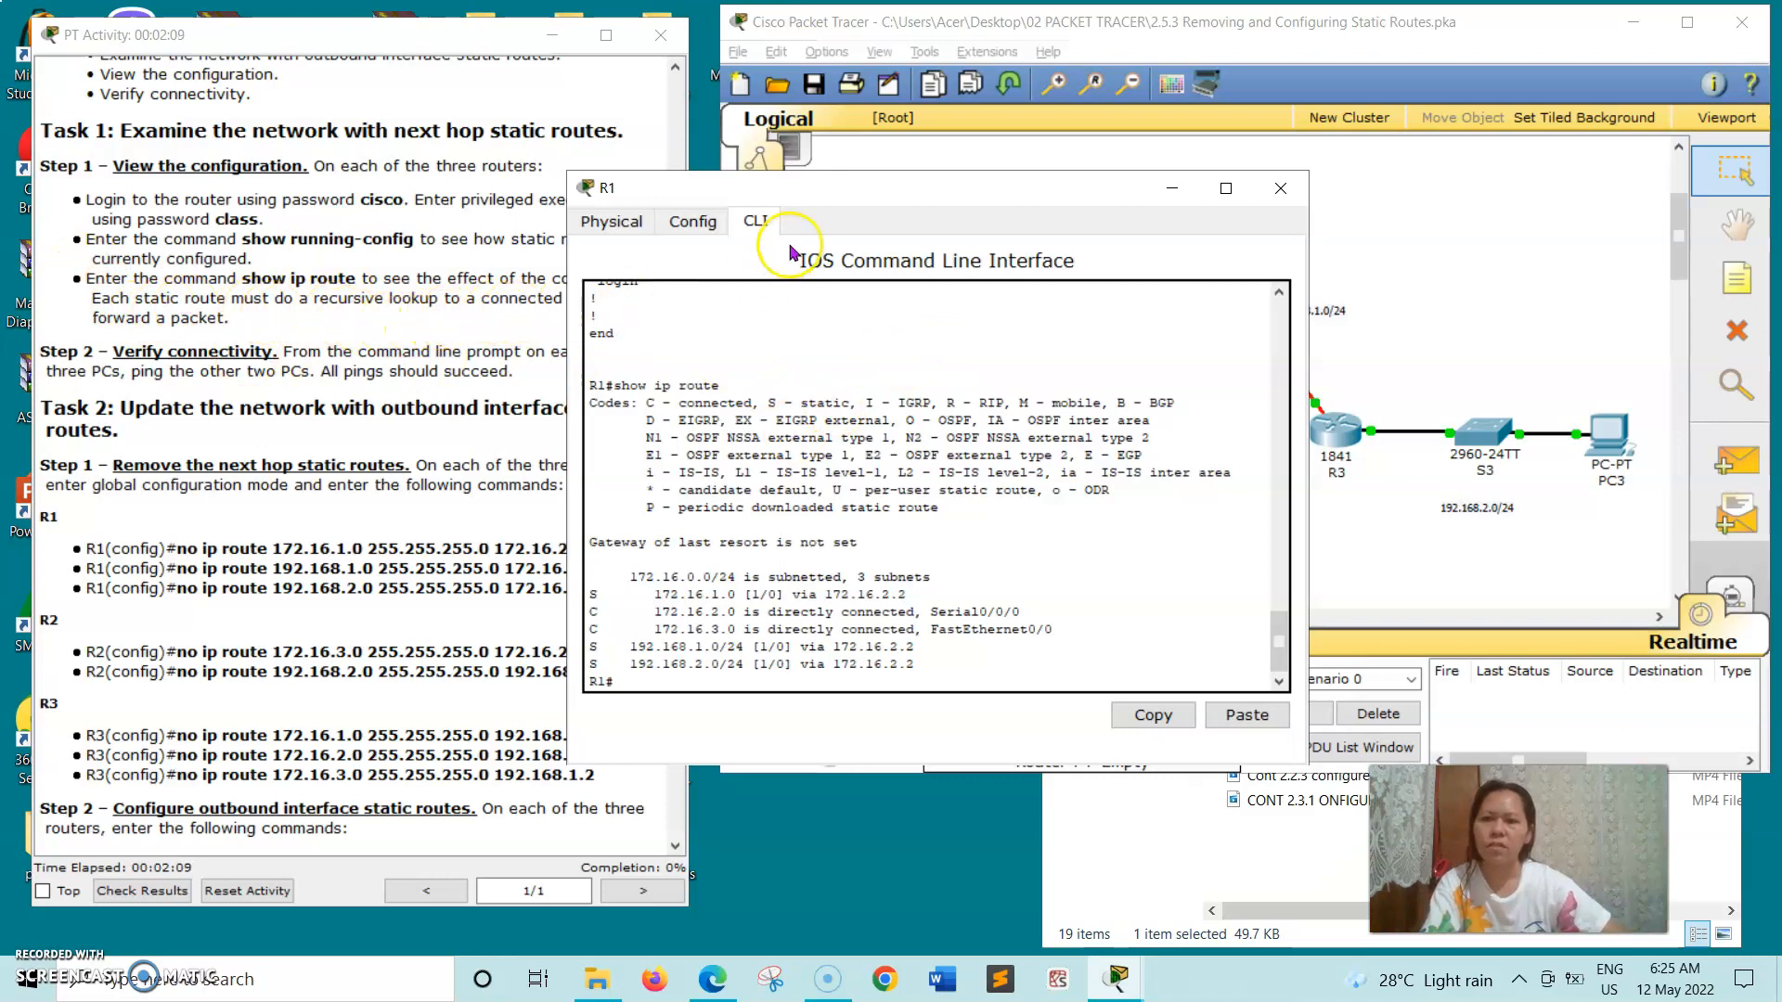
pyautogui.moveTo(875, 196); pyautogui.dragTo(1063, 116)
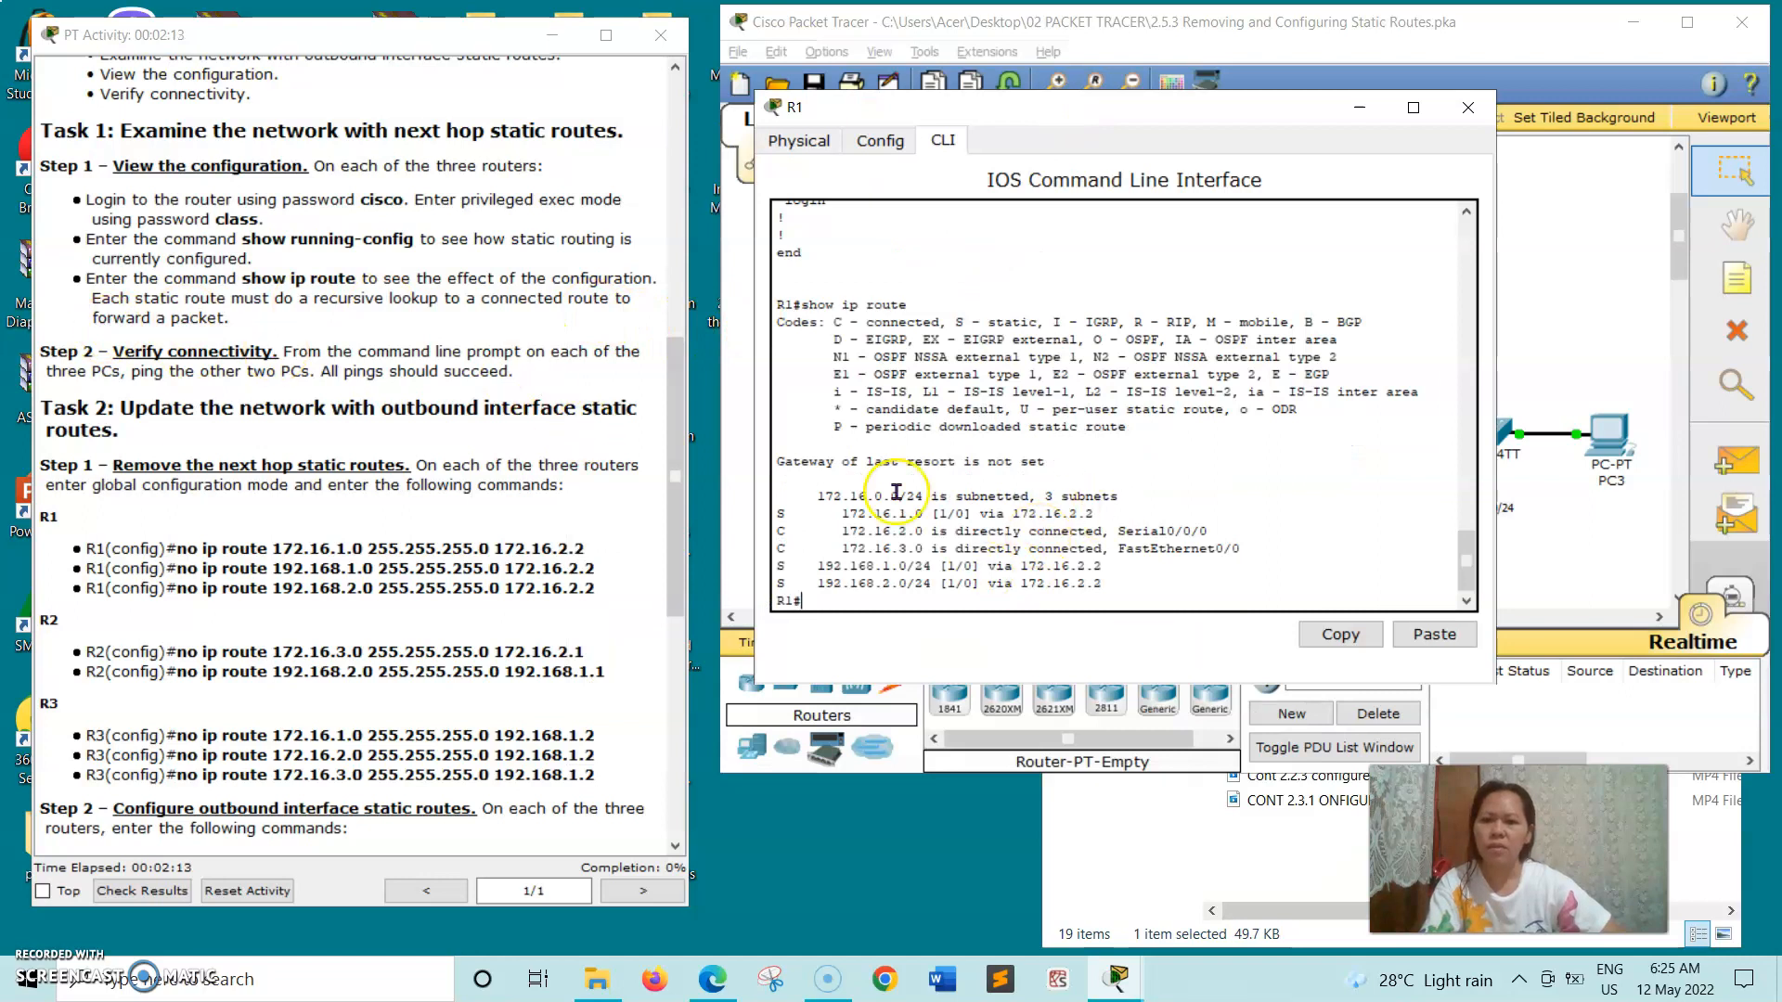
pyautogui.click(1468, 106)
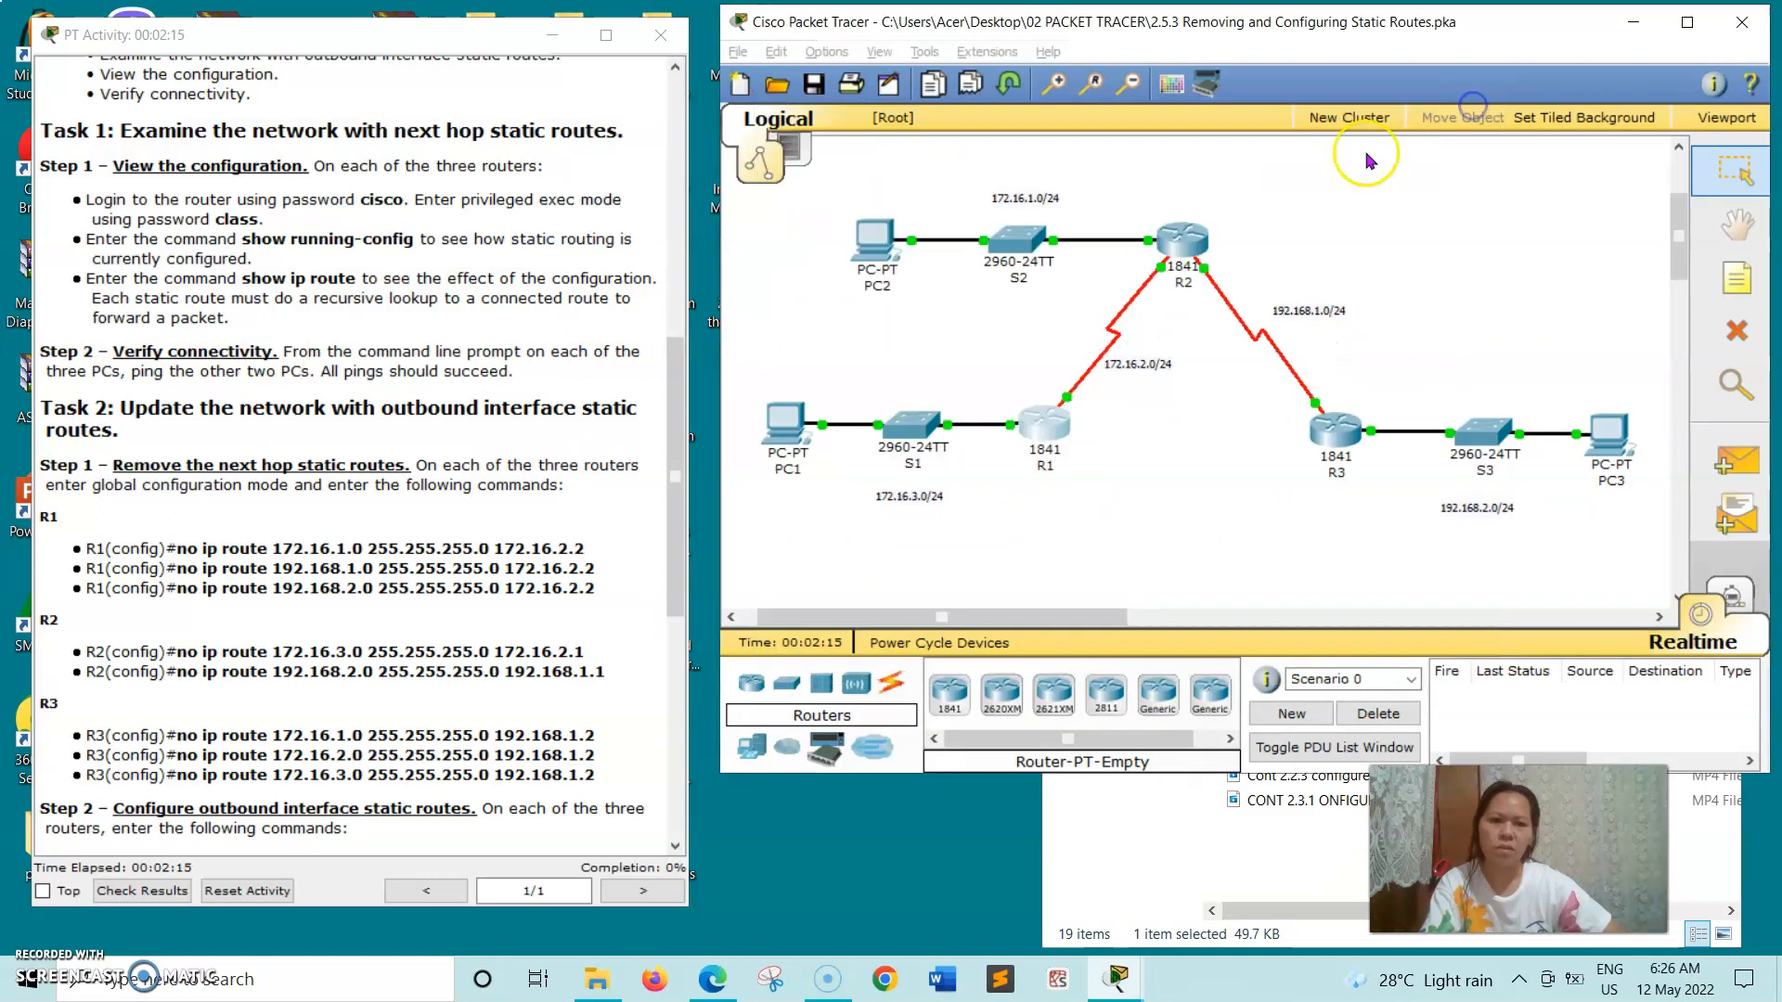
# - Open router R2's command line beside the instructions, log in with the console password, and enter privileged EXEC mode with the enable password
pyautogui.click(1197, 243)
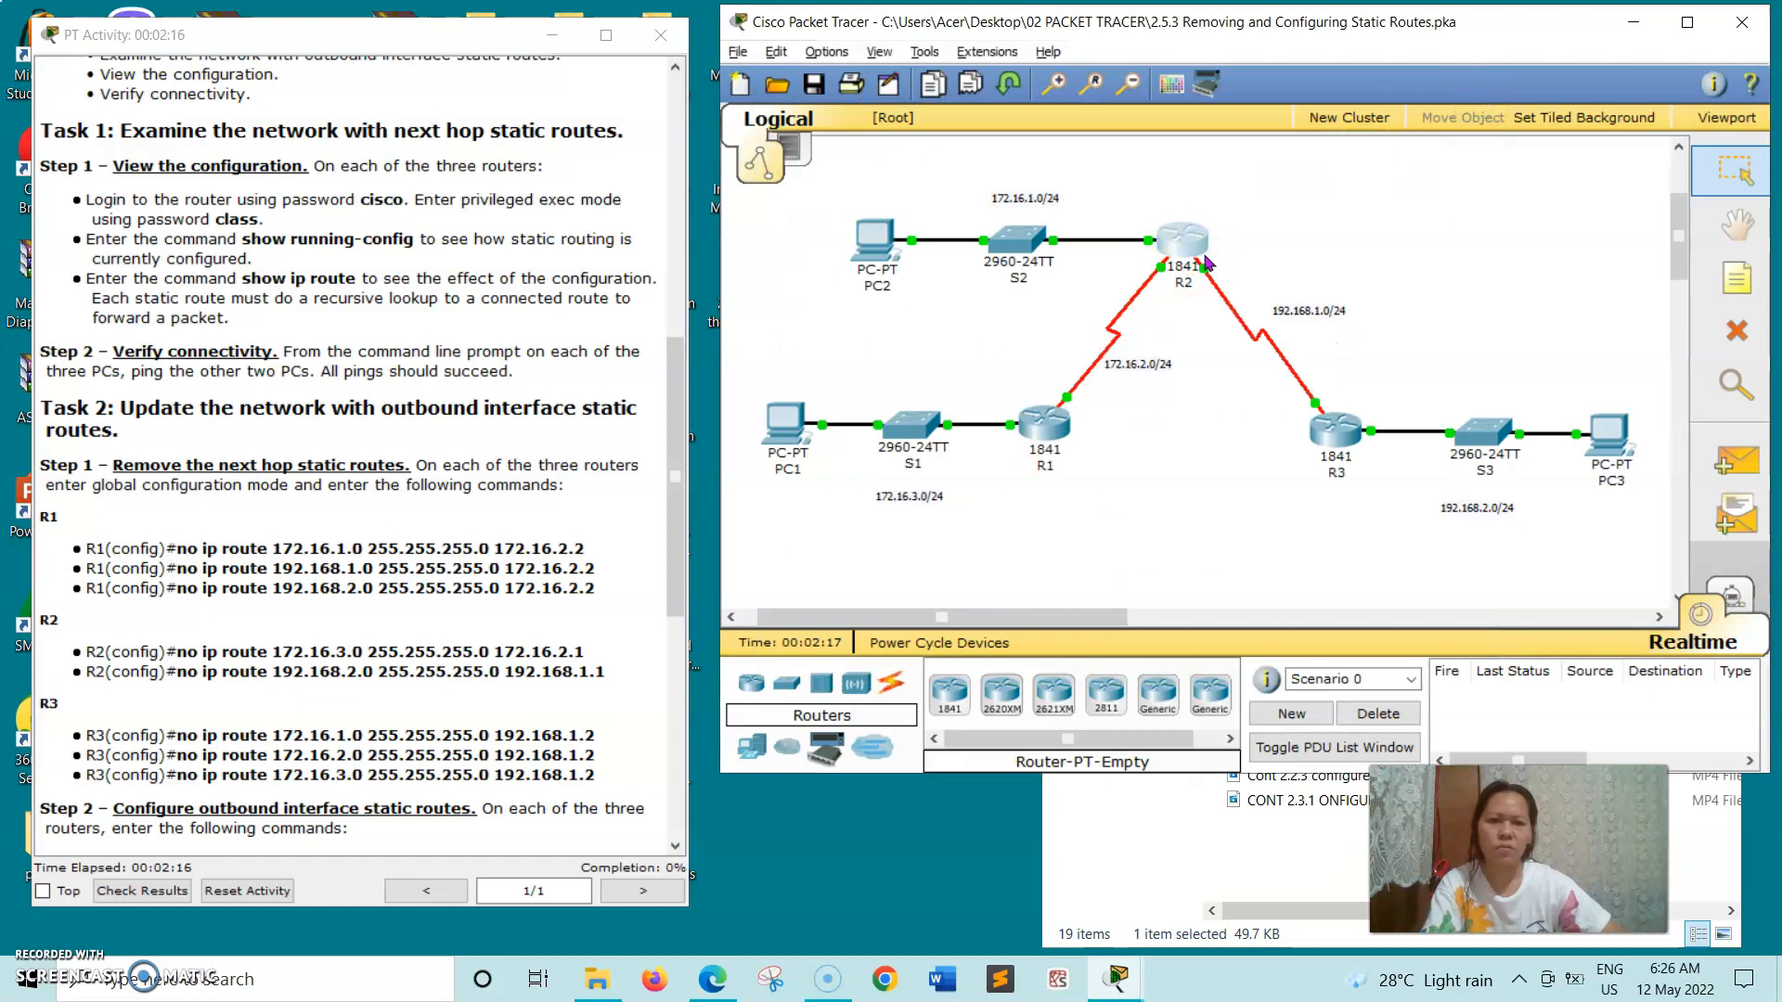
pyautogui.moveTo(513, 139); pyautogui.dragTo(1090, 204)
pyautogui.click(910, 227)
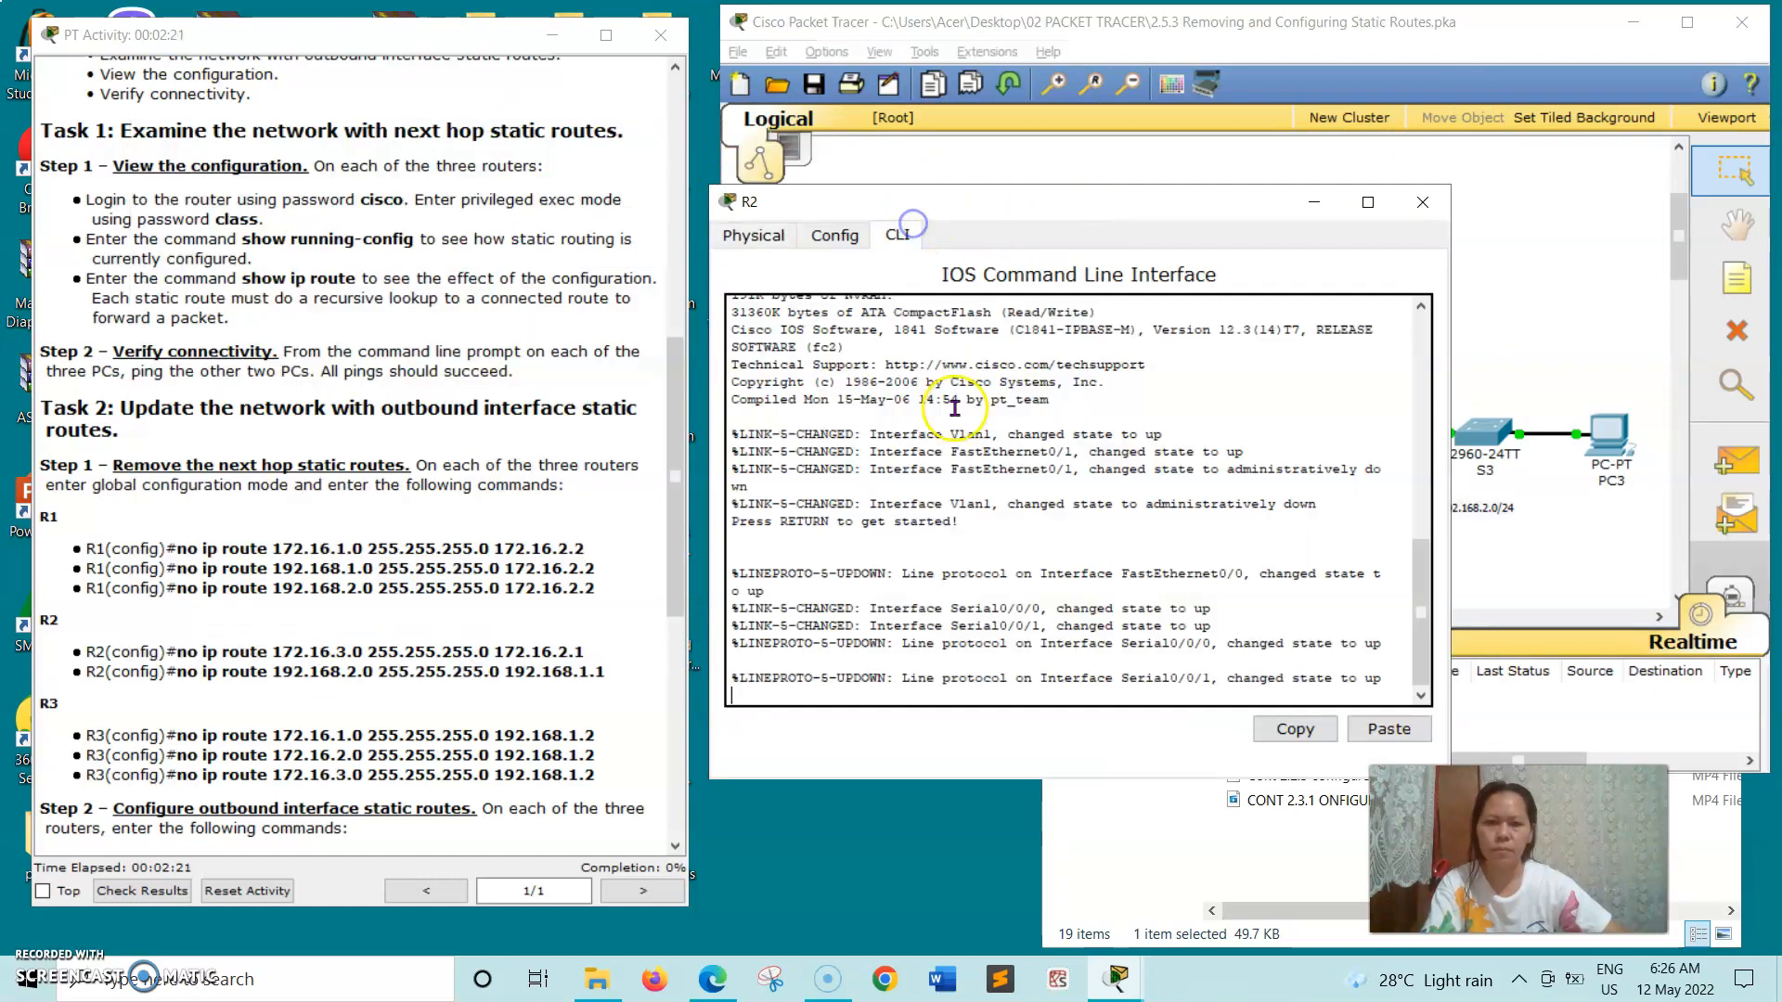
pyautogui.press('Return')
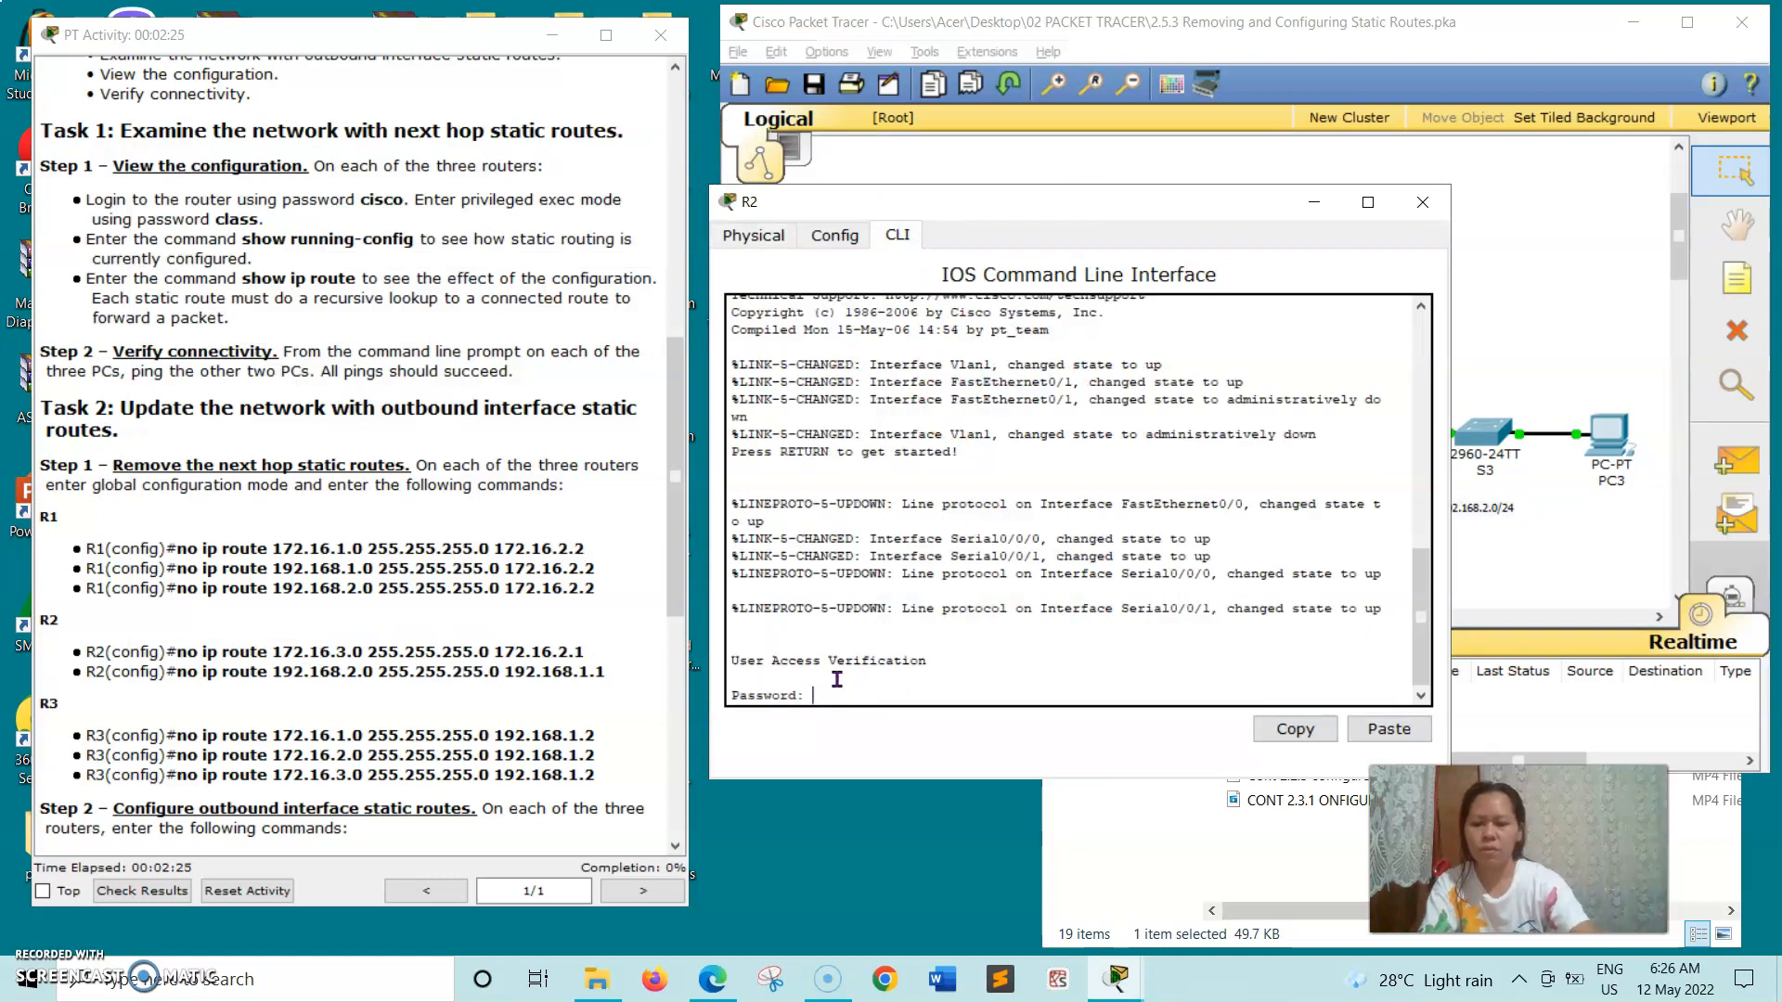
pyautogui.press('Return')
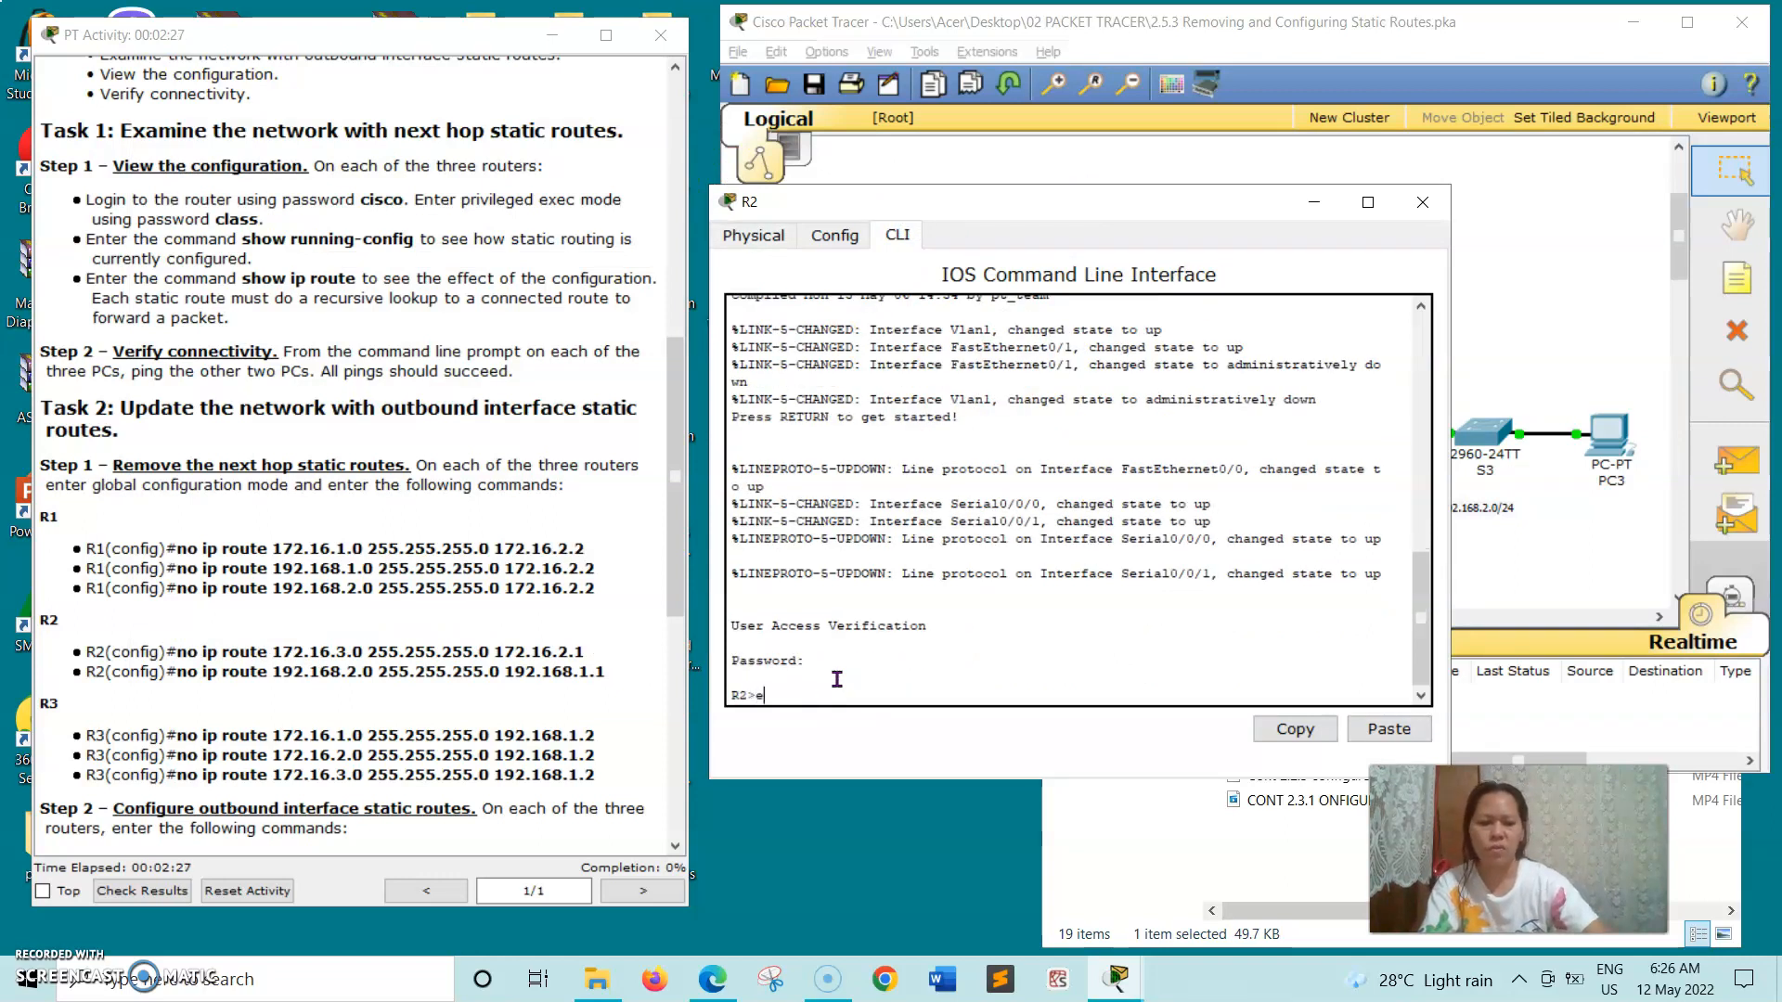
pyautogui.write('en')
pyautogui.press('Return')
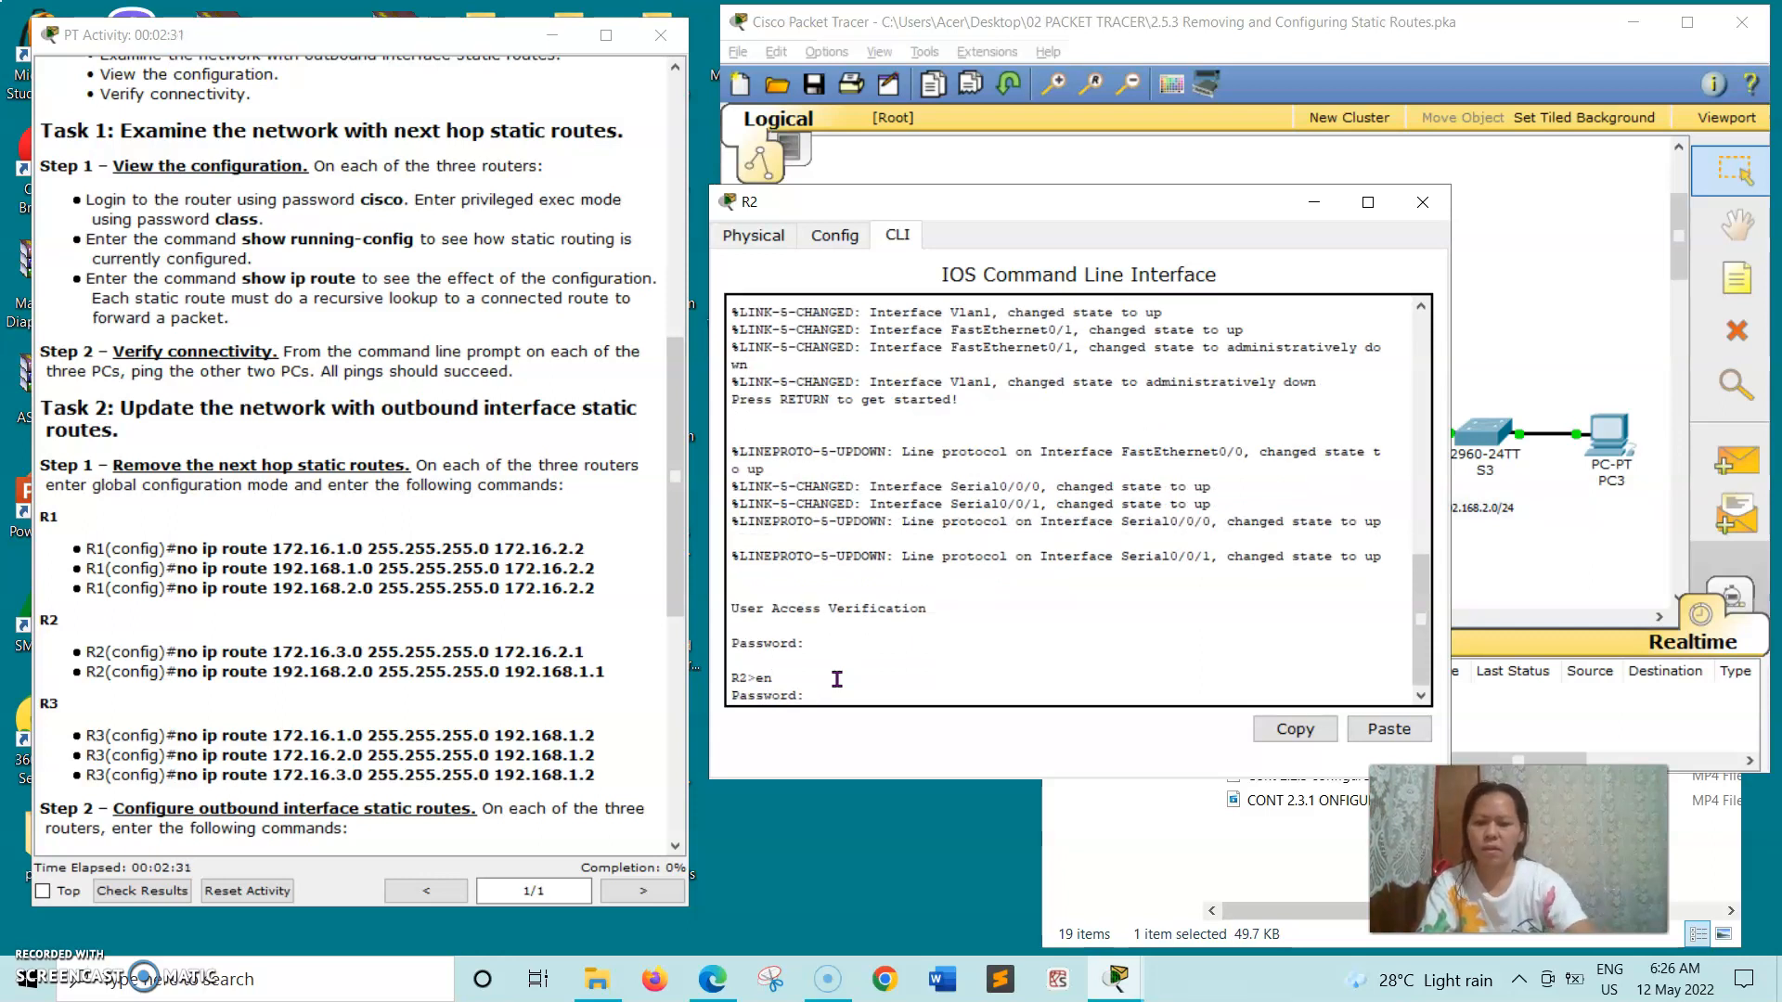
pyautogui.press('Return')
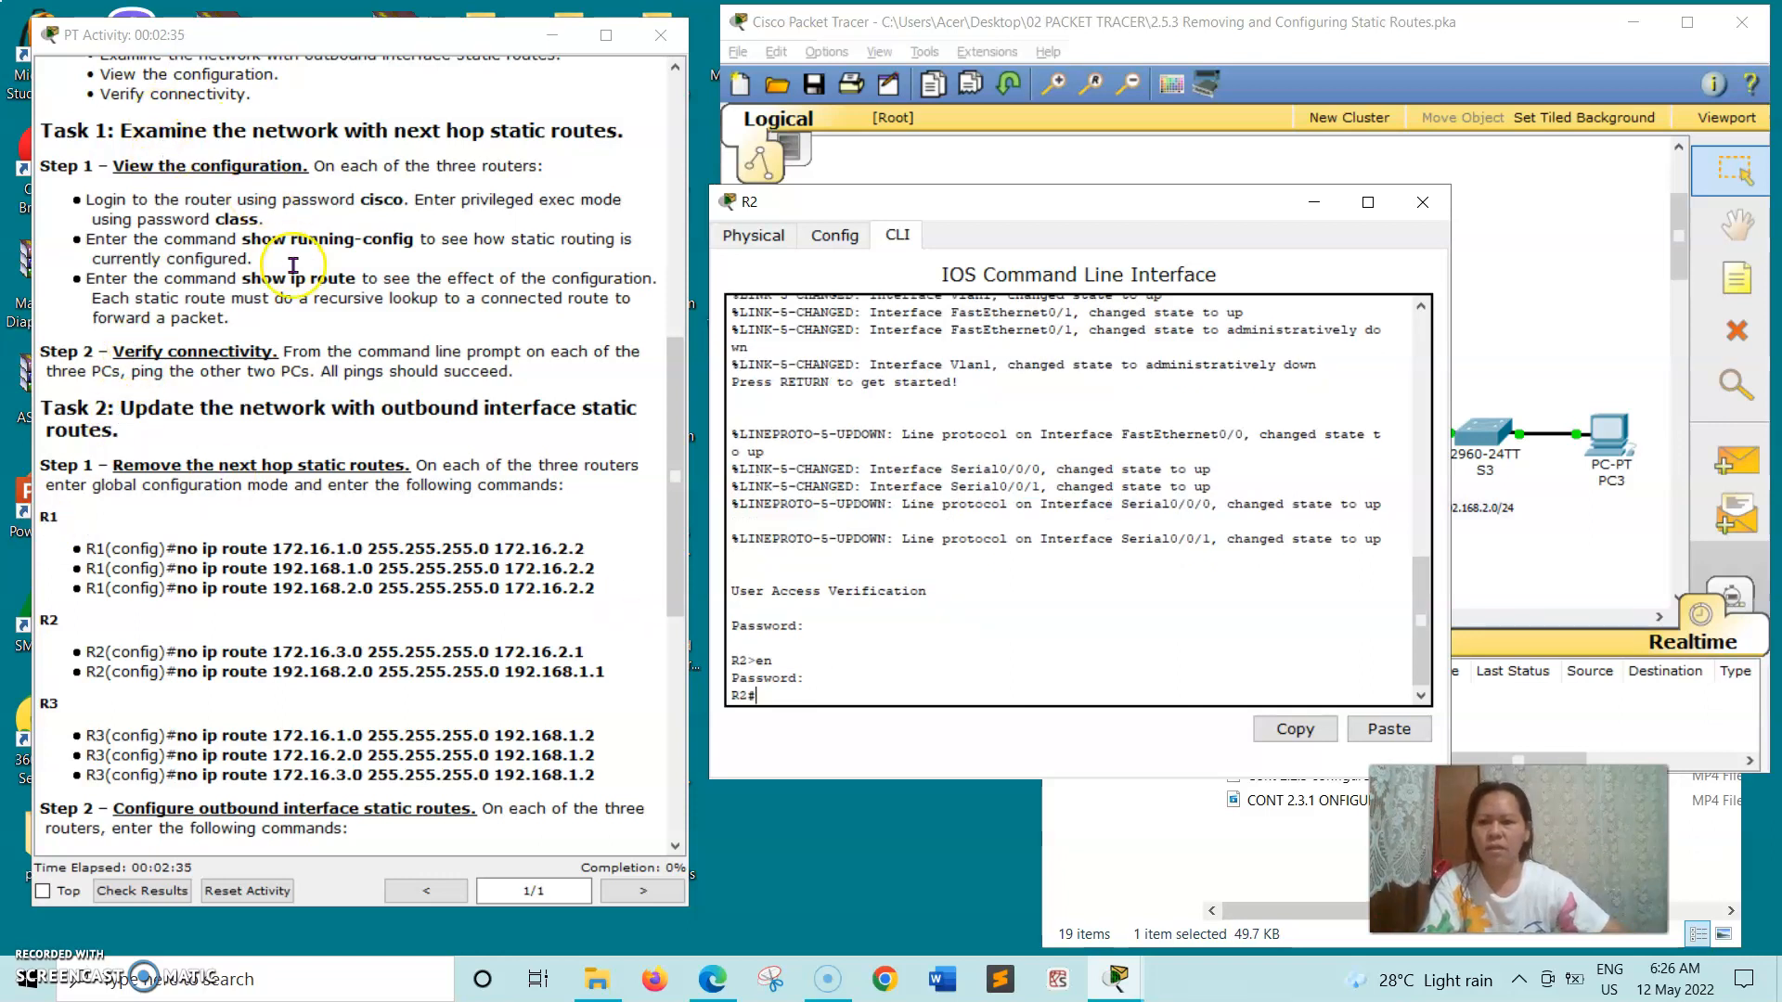
# - Copy the show running-config command from the activity instructions and run it on R2
pyautogui.moveTo(243, 239); pyautogui.dragTo(397, 239)
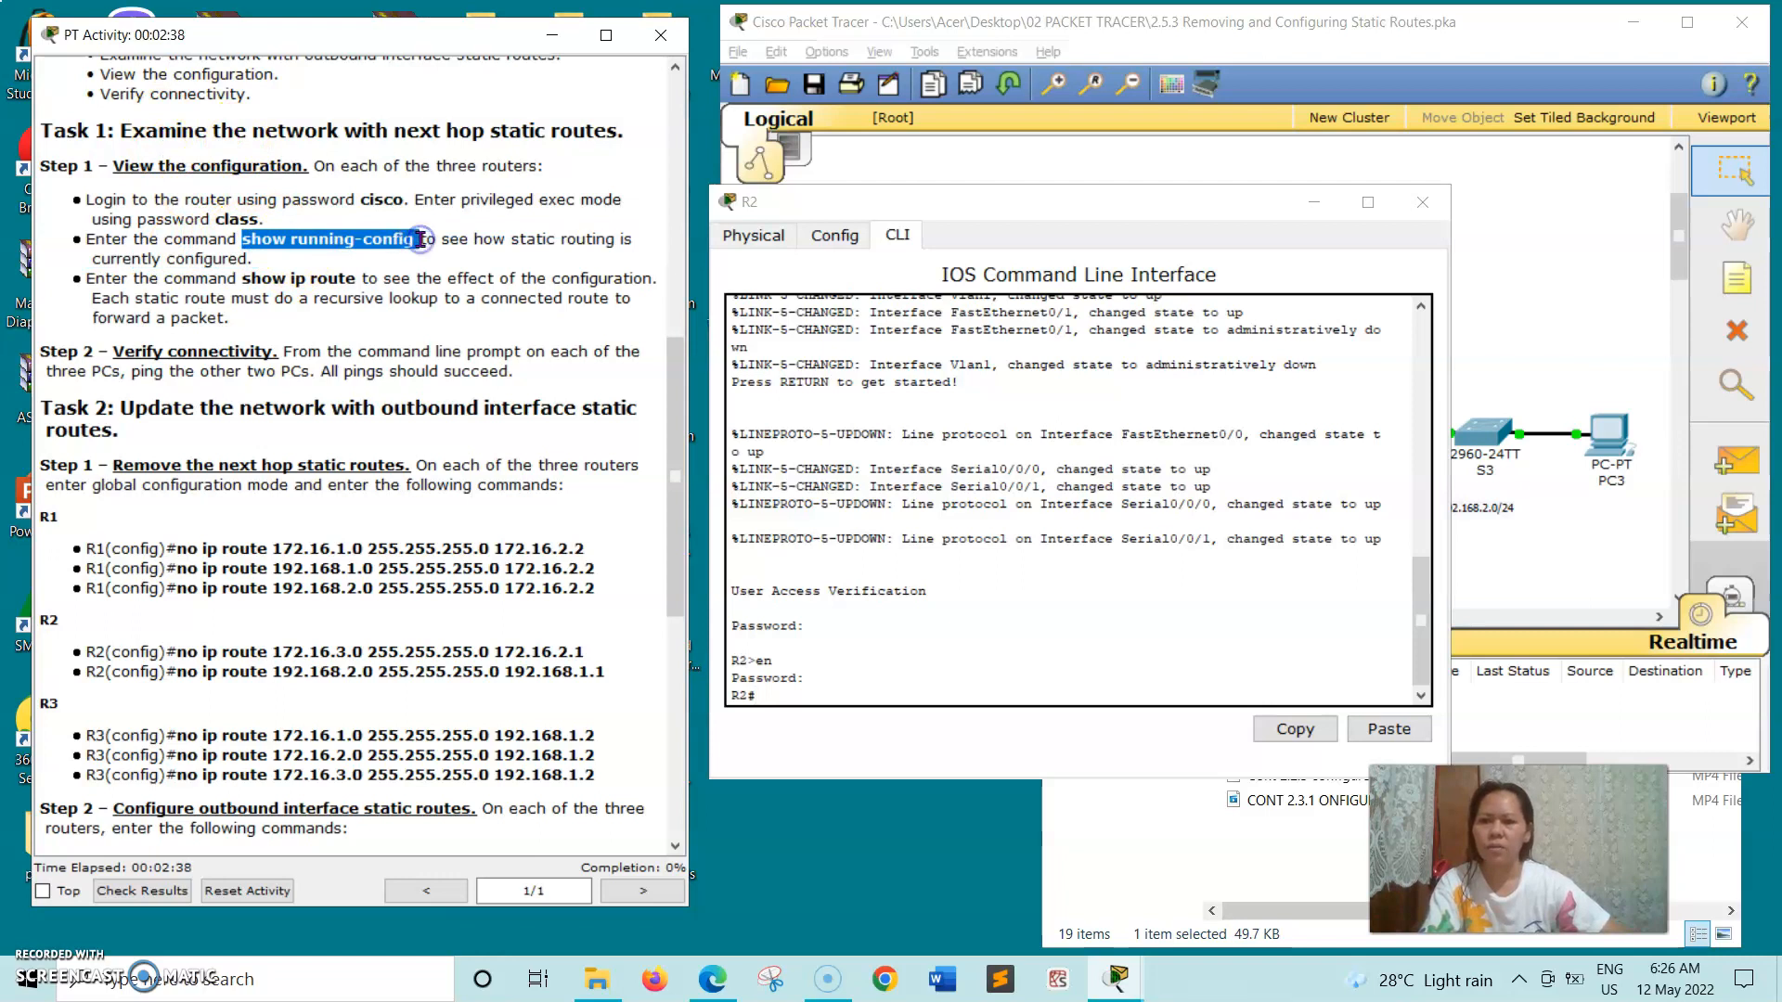
pyautogui.rightClick(420, 239)
pyautogui.click(501, 342)
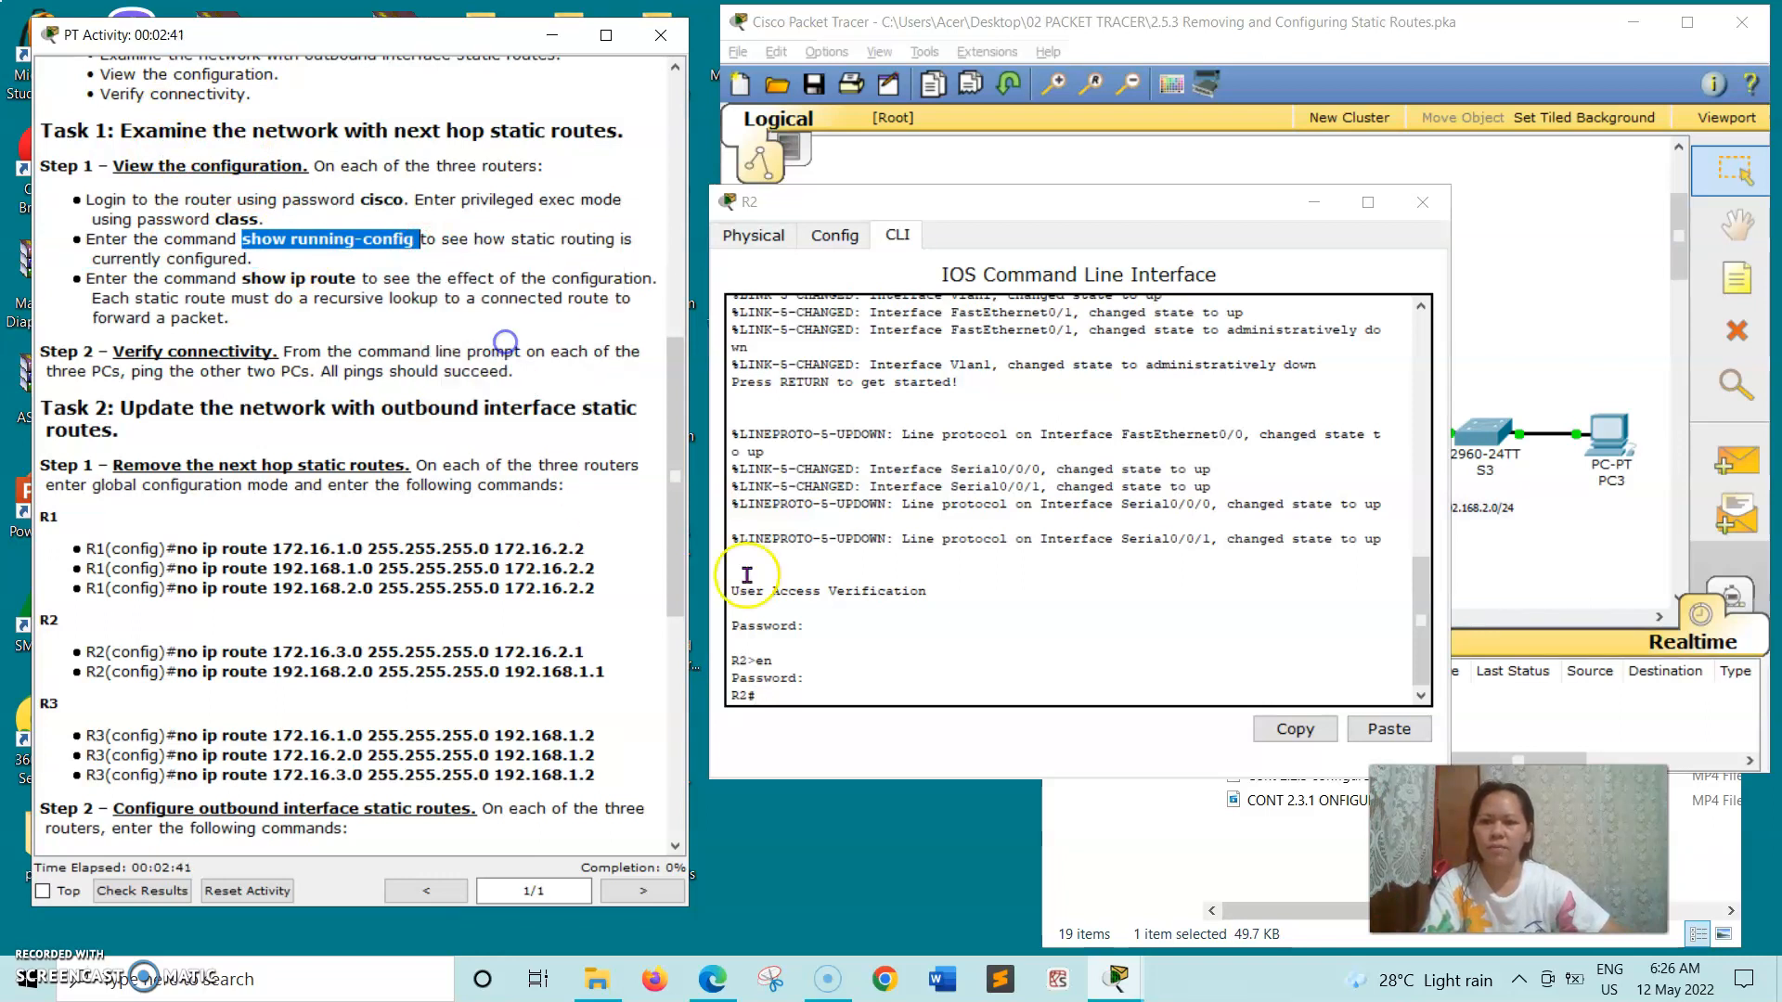
pyautogui.click(787, 687)
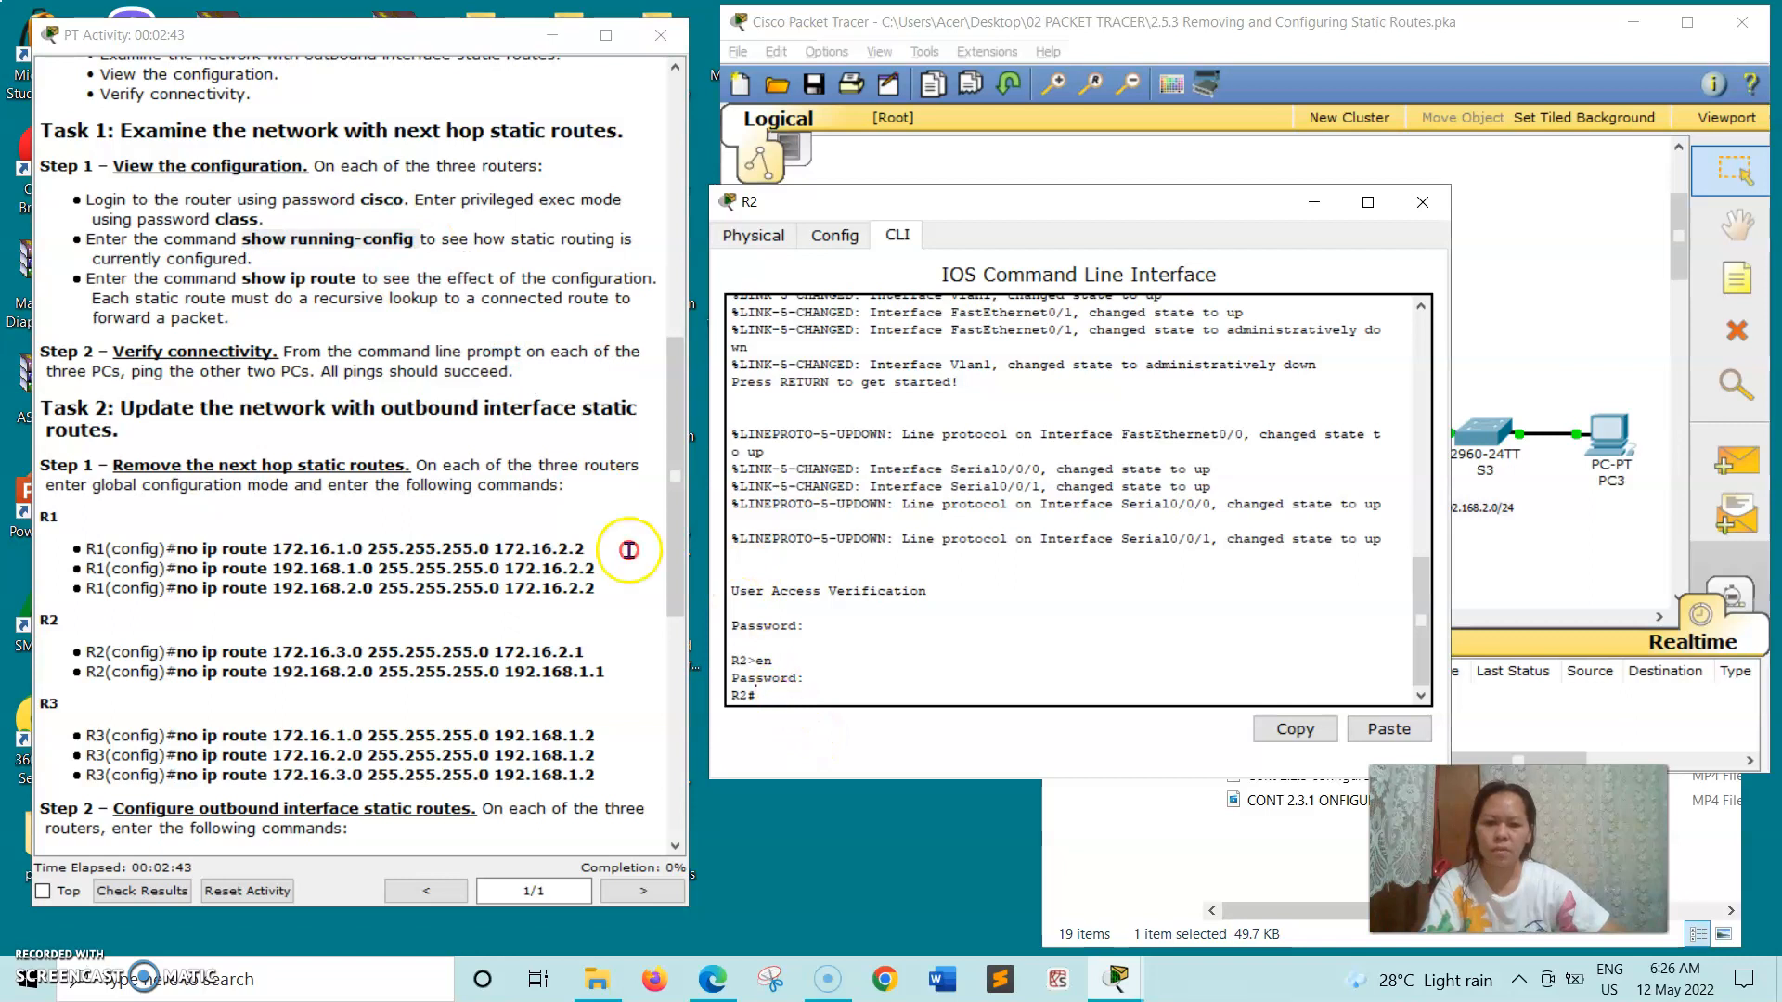
pyautogui.rightClick(786, 687)
pyautogui.click(822, 734)
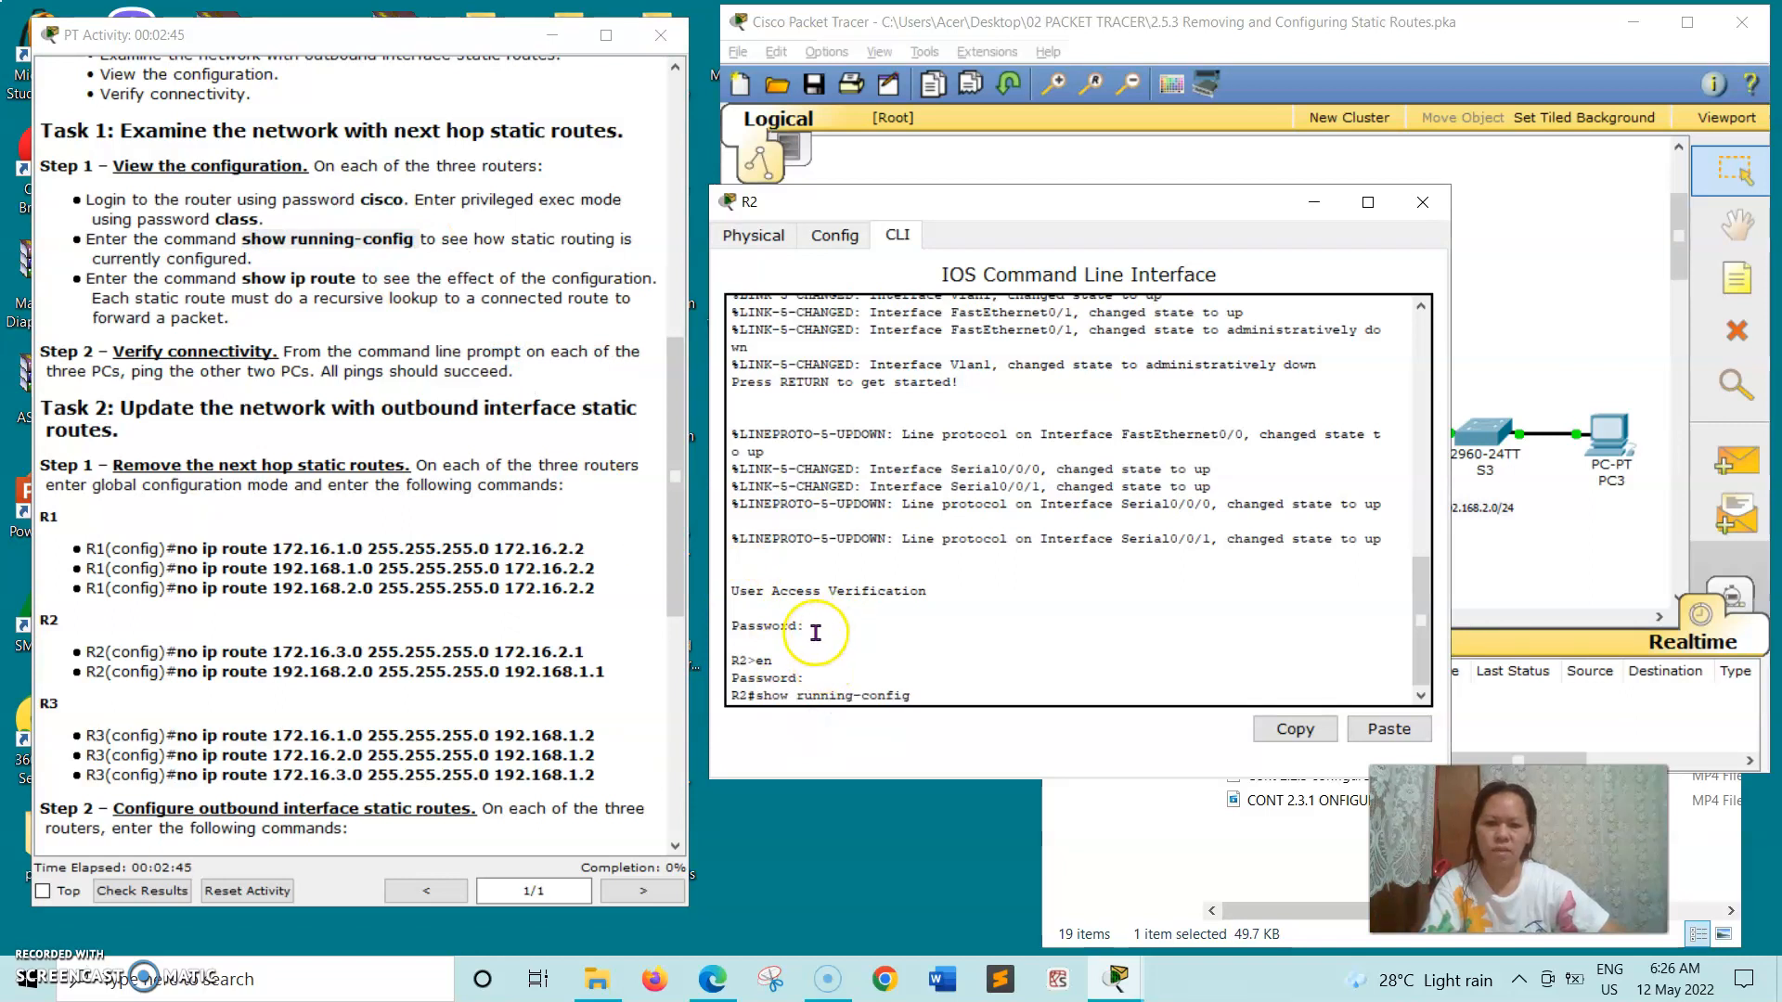
pyautogui.press('Return')
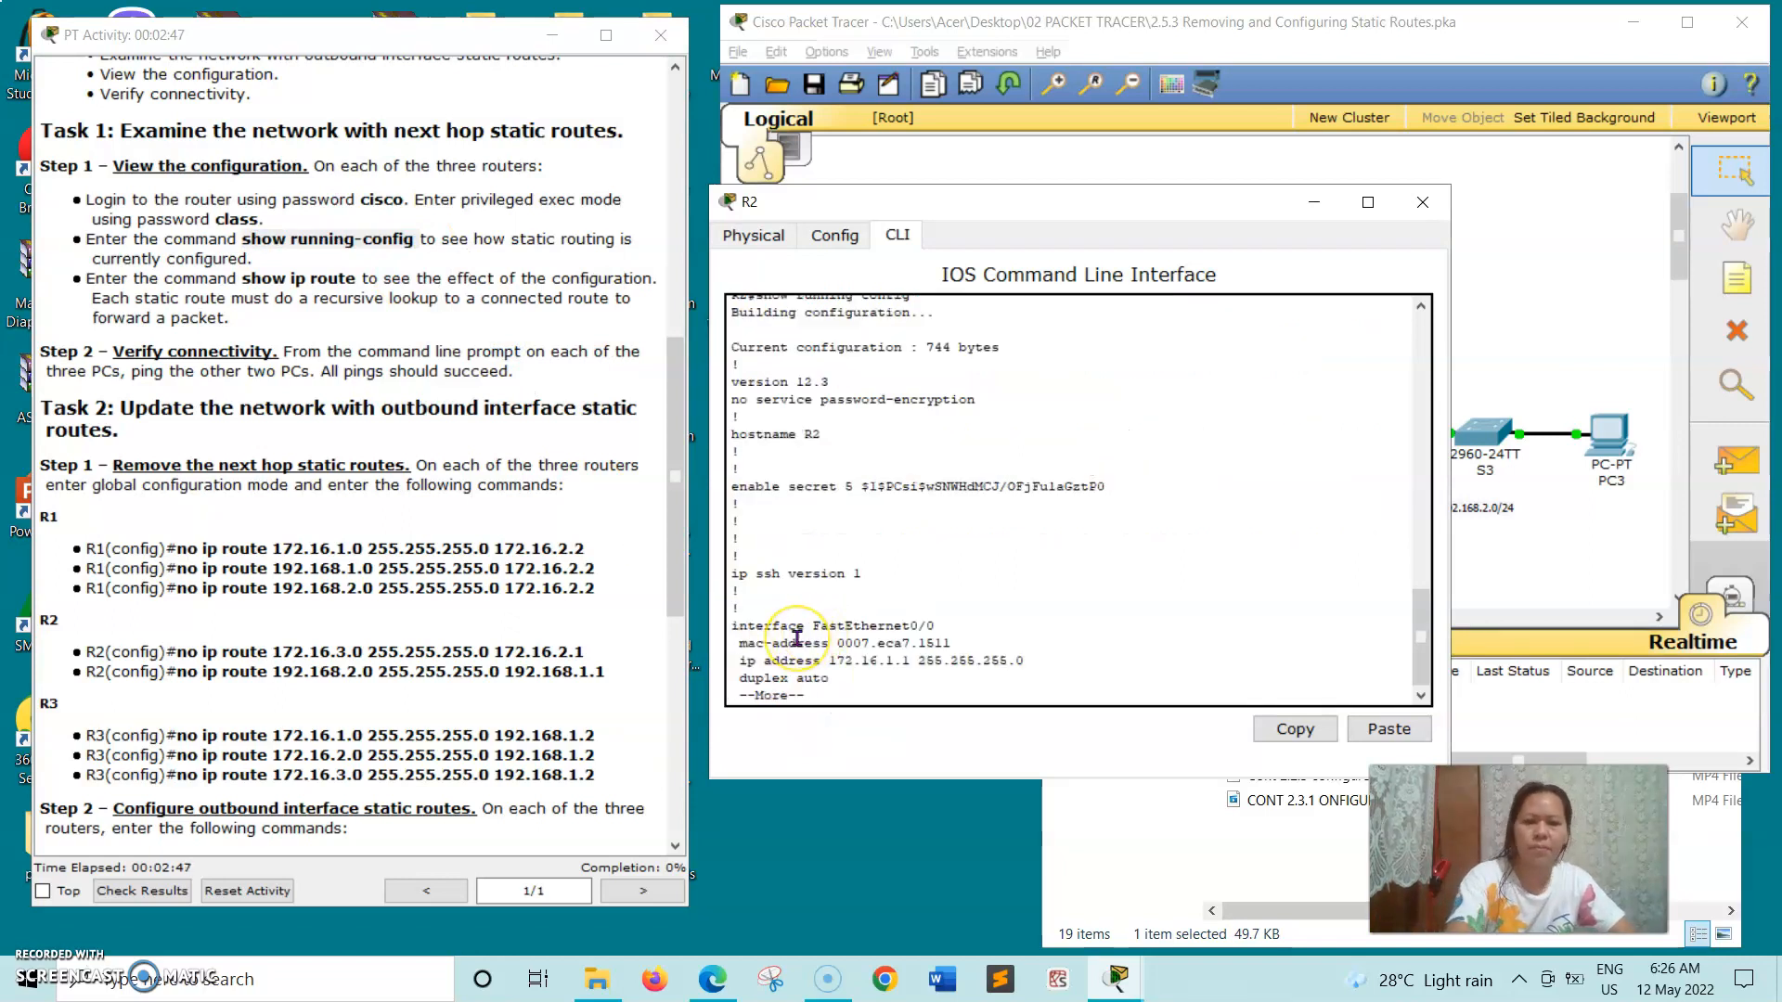
# - Page through the rest of R2's running configuration to the end, examining its static routes
pyautogui.press('Return')
pyautogui.press('Return')
pyautogui.press('Return')
pyautogui.press('Return')
pyautogui.press('Return')
pyautogui.press('Return')
pyautogui.press('Return')
pyautogui.press('Return')
pyautogui.press('Return')
pyautogui.press('Return')
pyautogui.press('Return')
pyautogui.press('Return')
pyautogui.press('Return')
pyautogui.press('Return')
pyautogui.press('Return')
pyautogui.press('Return')
pyautogui.press('Return')
pyautogui.press('Return')
pyautogui.press('Return')
pyautogui.press('Return')
pyautogui.press('Return')
pyautogui.press('Return')
pyautogui.press('Return')
pyautogui.press('Return')
pyautogui.press('Return')
pyautogui.press('Return')
pyautogui.press('Return')
pyautogui.press('Return')
pyautogui.press('Return')
pyautogui.press('Return')
pyautogui.press('Return')
pyautogui.press('Return')
pyautogui.press('Return')
pyautogui.press('Return')
pyautogui.press('Return')
pyautogui.press('Return')
pyautogui.press('Return')
pyautogui.press('Return')
pyautogui.press('Return')
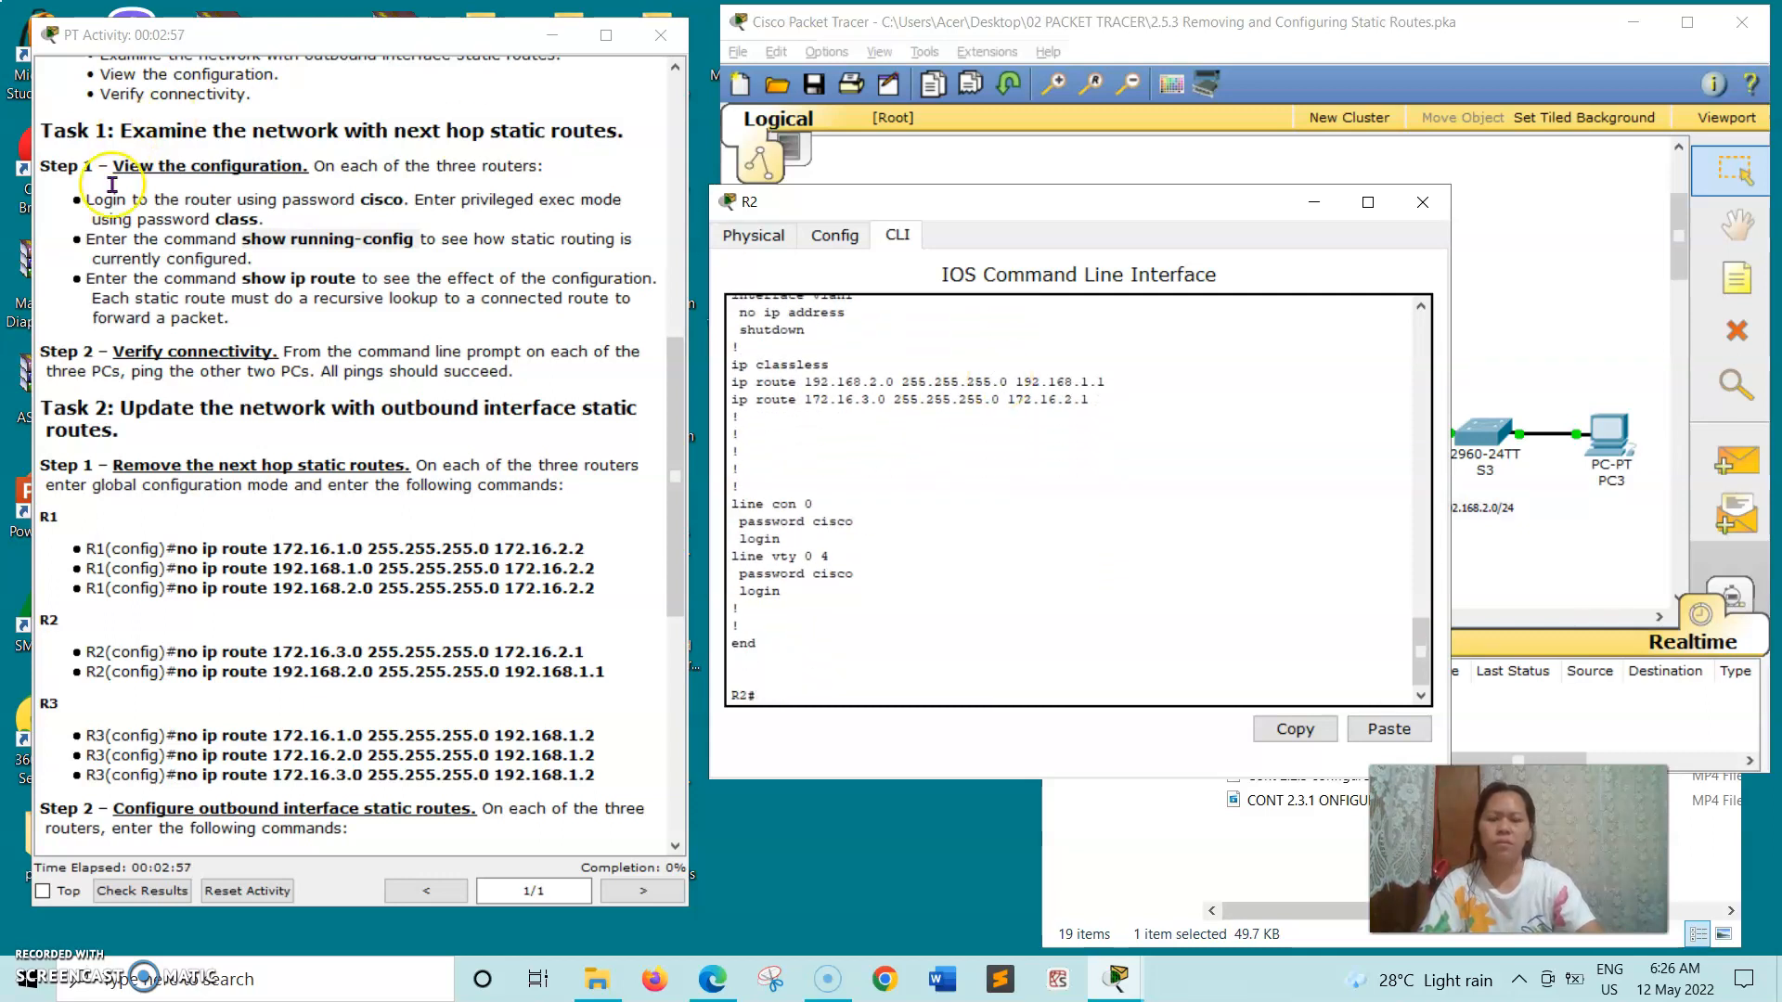
# - Copy show ip route from the instructions, run it on R2 to examine the routing table, and close the router's window
pyautogui.moveTo(244, 278); pyautogui.dragTo(358, 280)
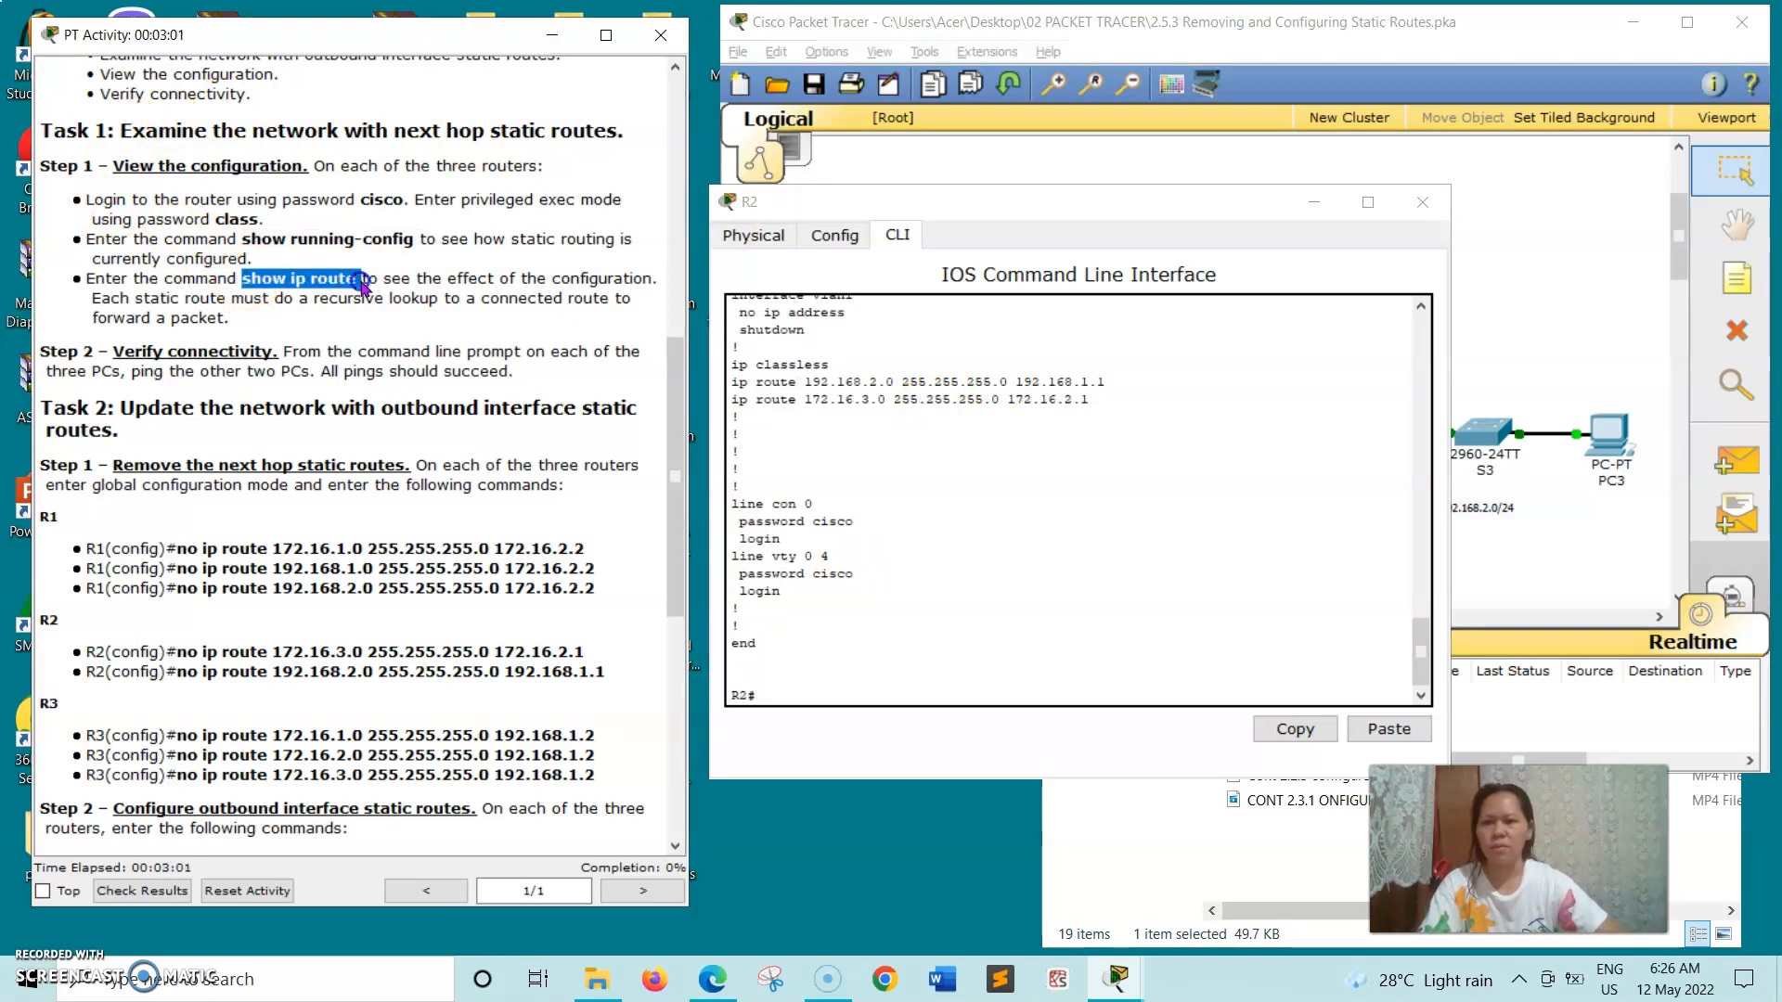
pyautogui.rightClick(363, 287)
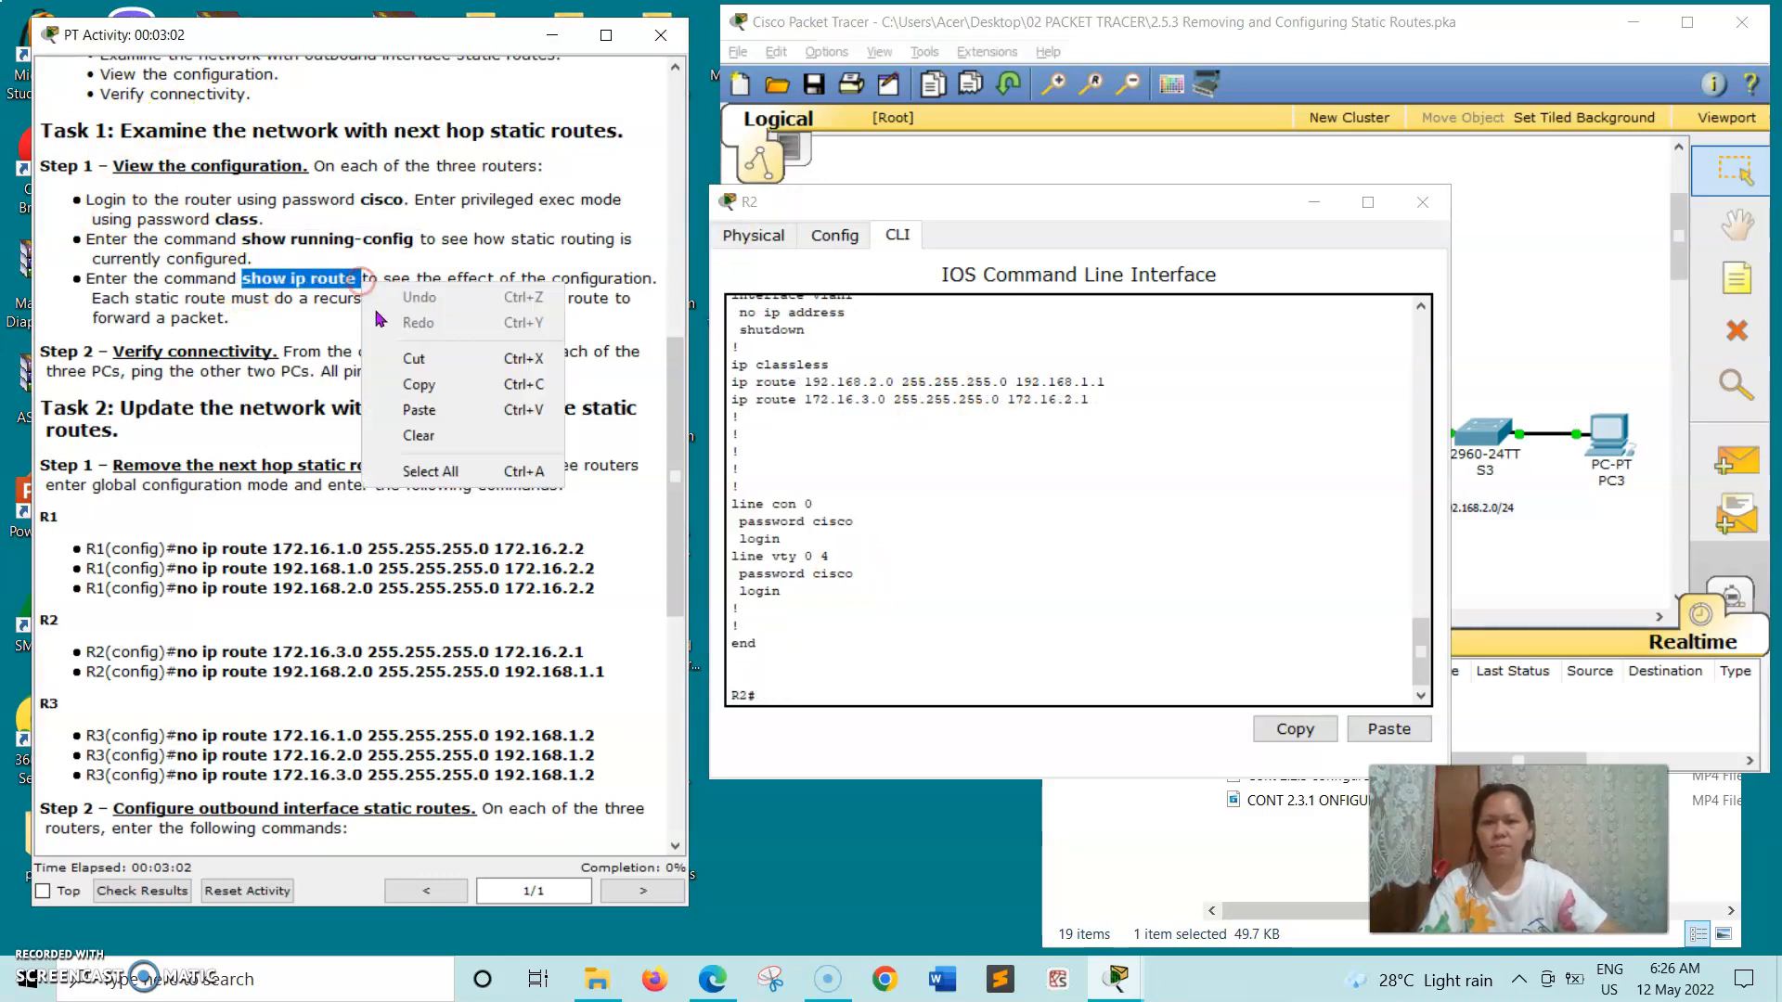
pyautogui.click(419, 384)
pyautogui.click(773, 689)
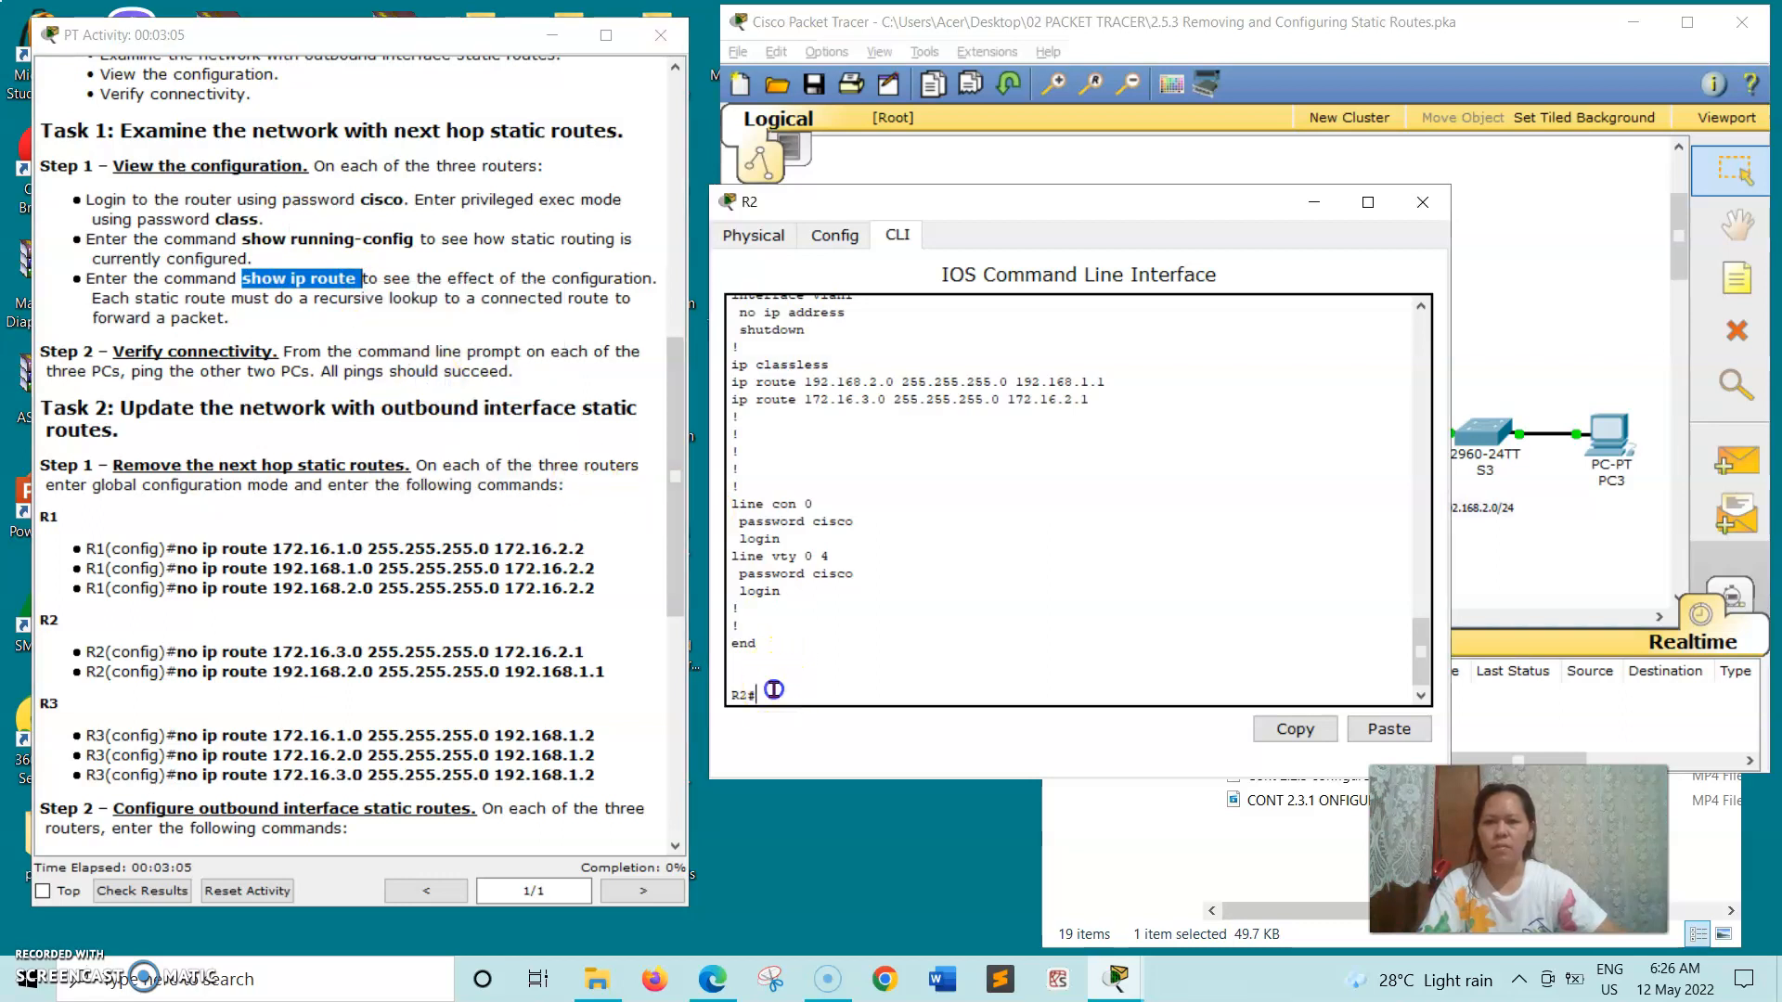
pyautogui.rightClick(773, 689)
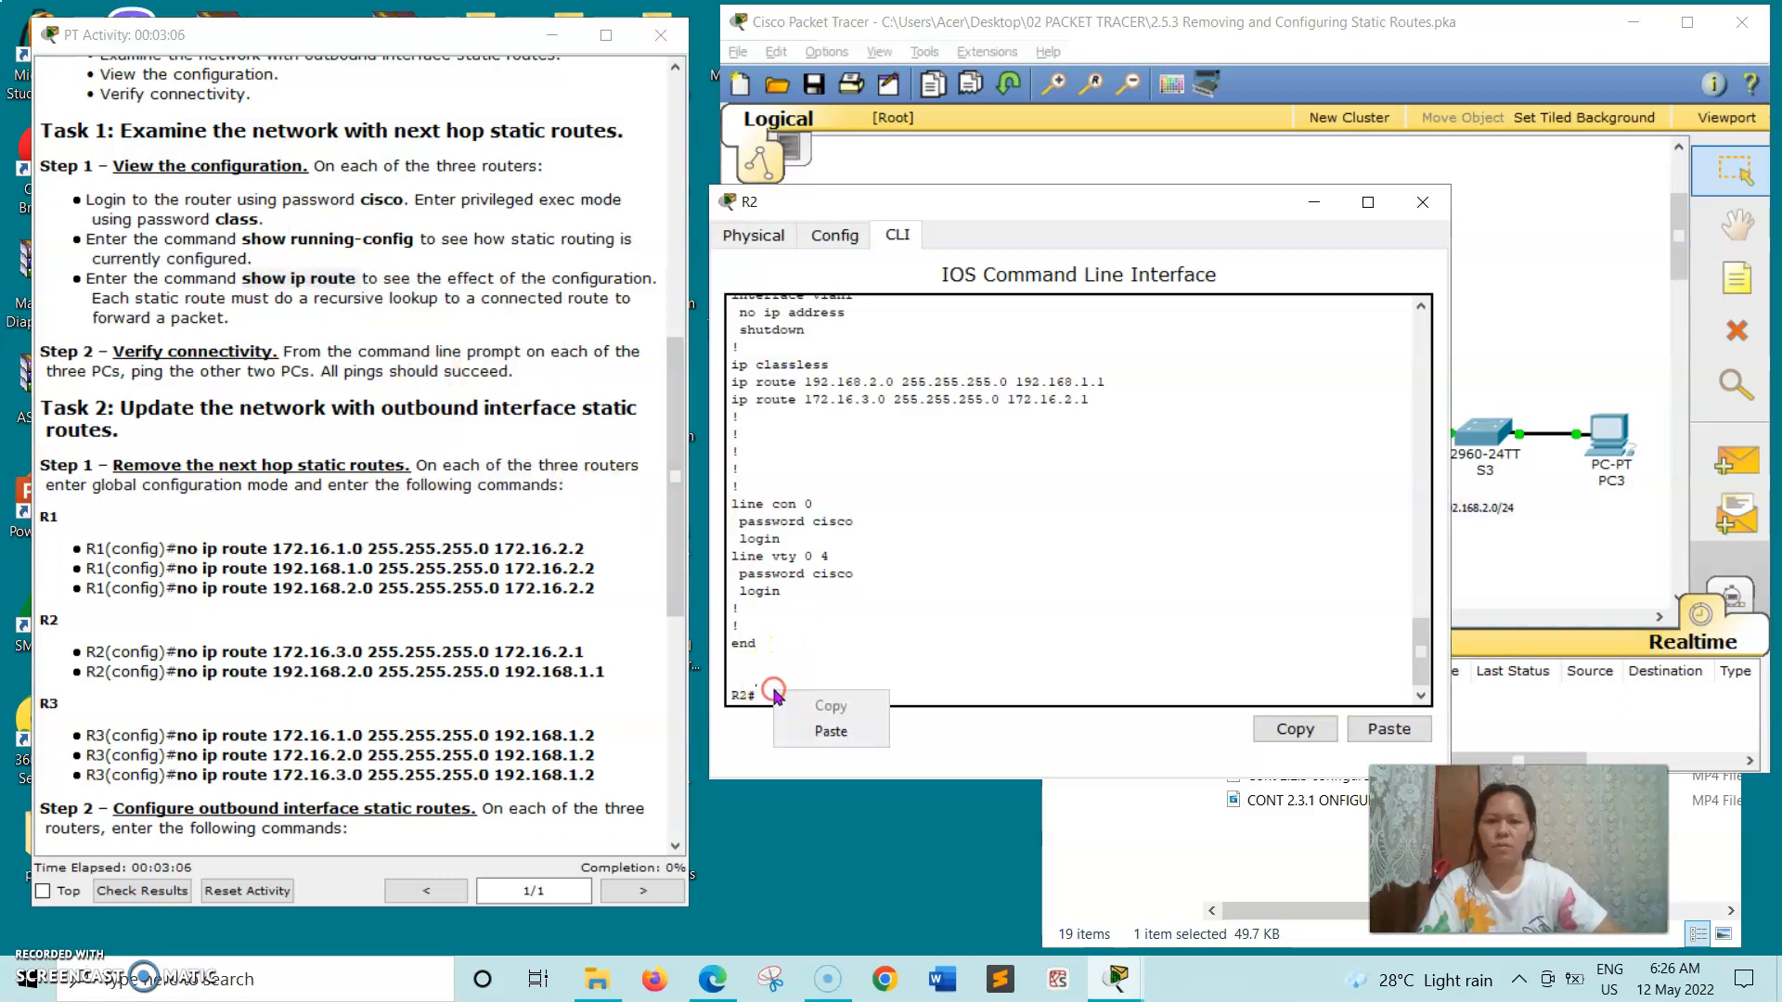
pyautogui.click(810, 733)
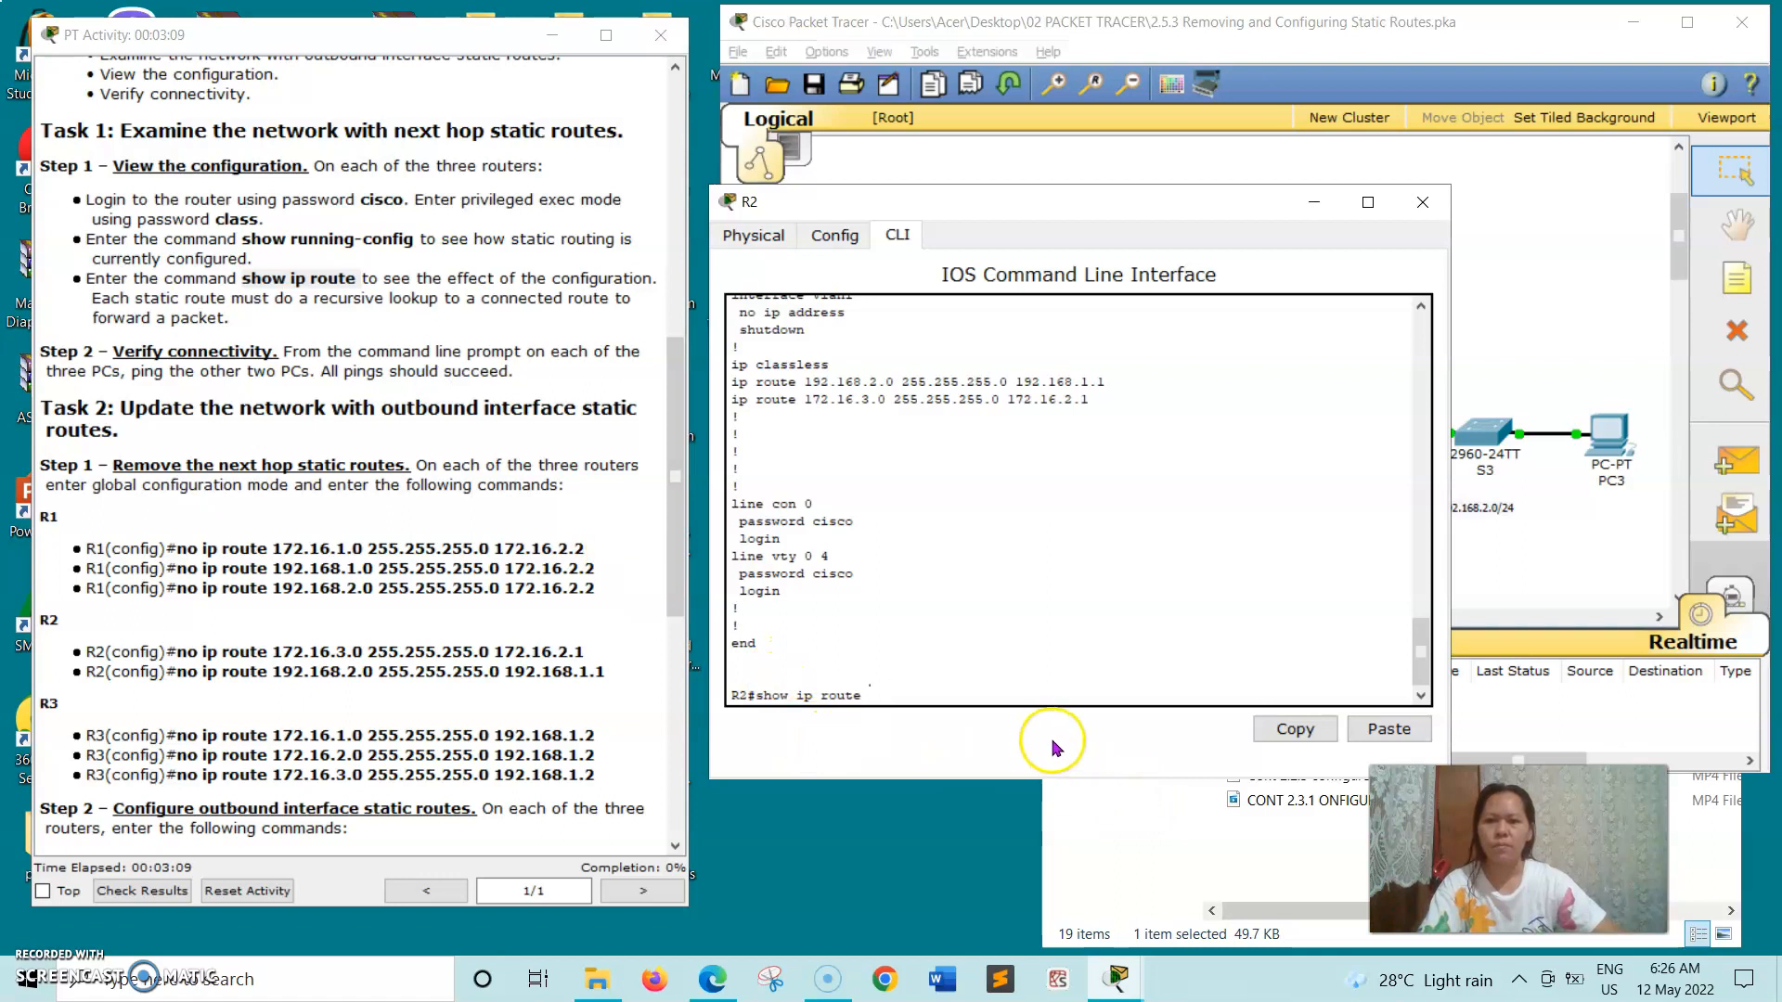
pyautogui.press('Return')
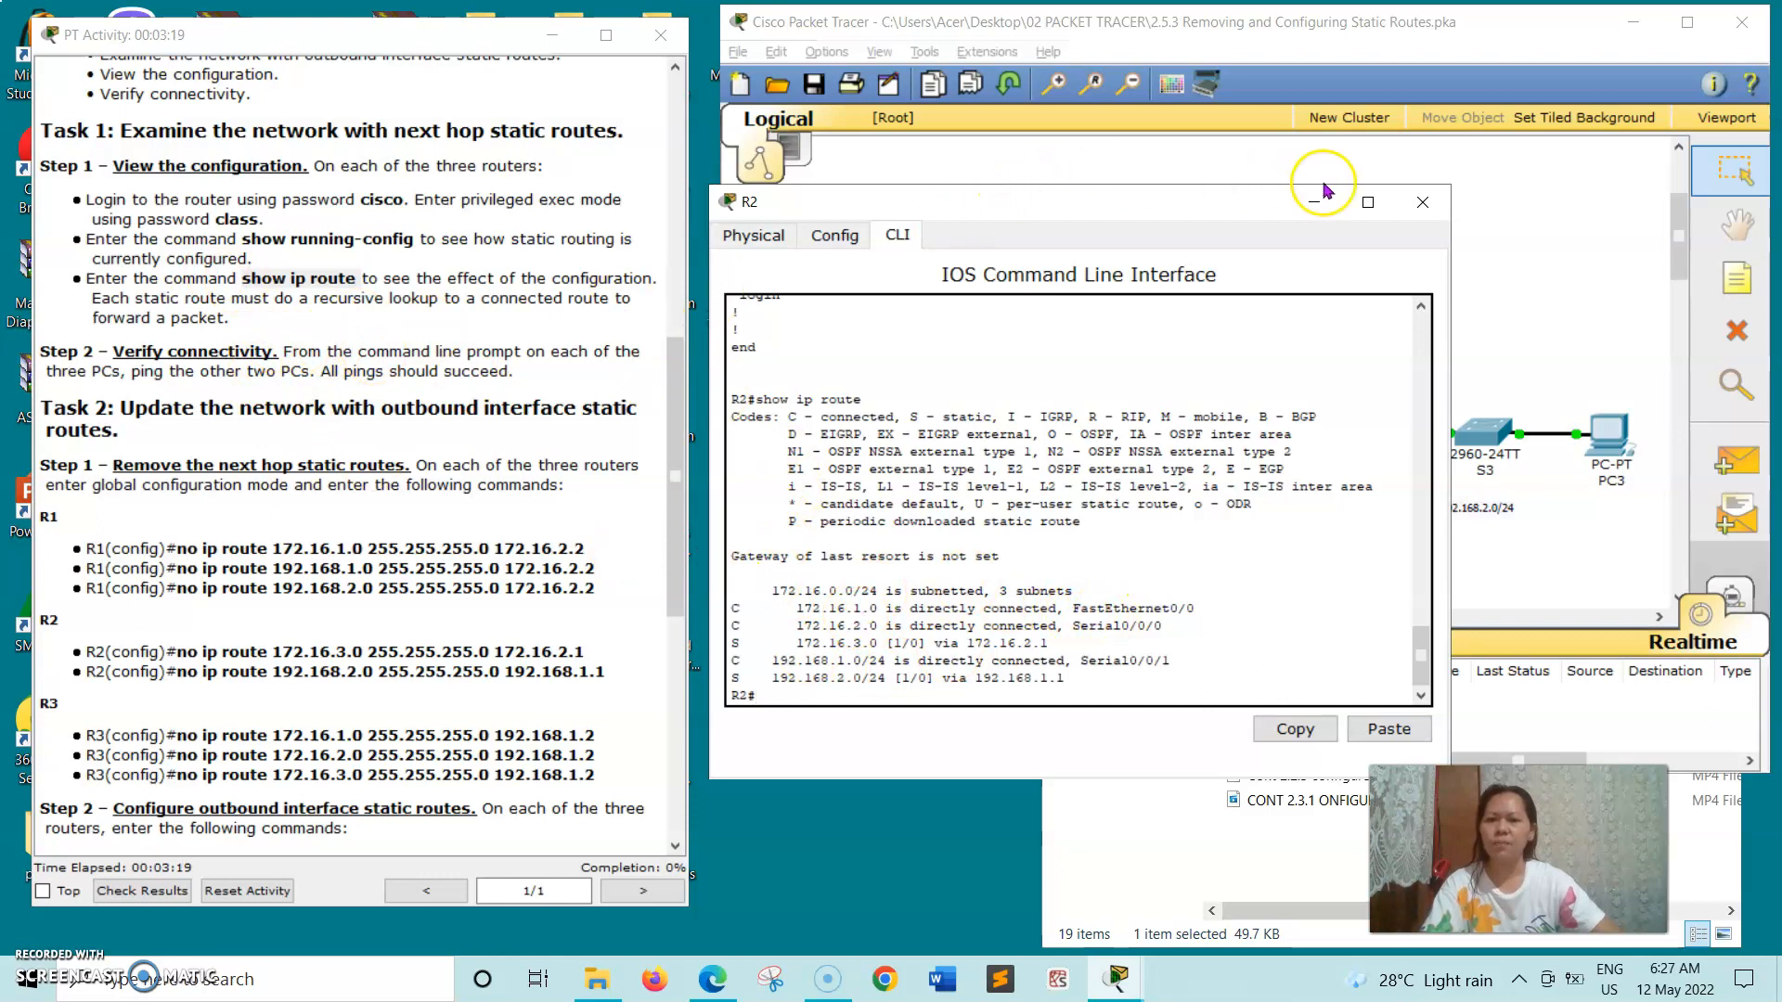
pyautogui.click(1423, 204)
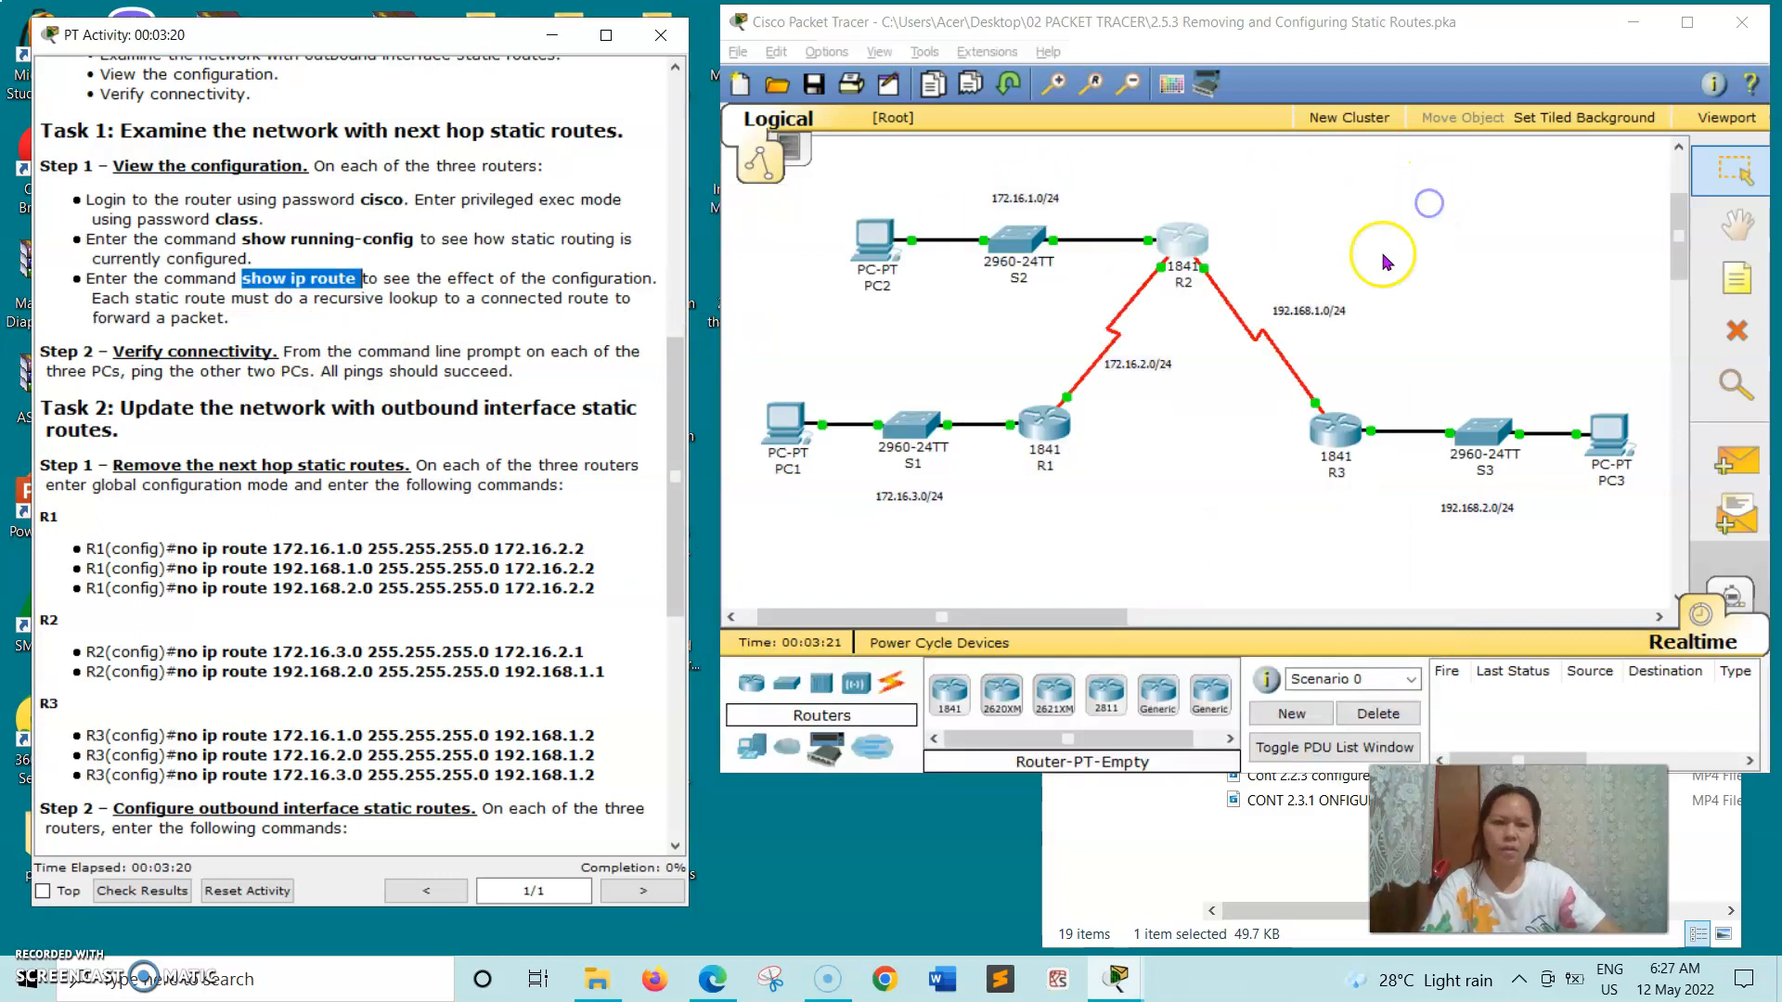
# - Open router R3's command line beside the instructions, log in with the console password, and enter privileged EXEC mode with the enable password
pyautogui.click(1330, 448)
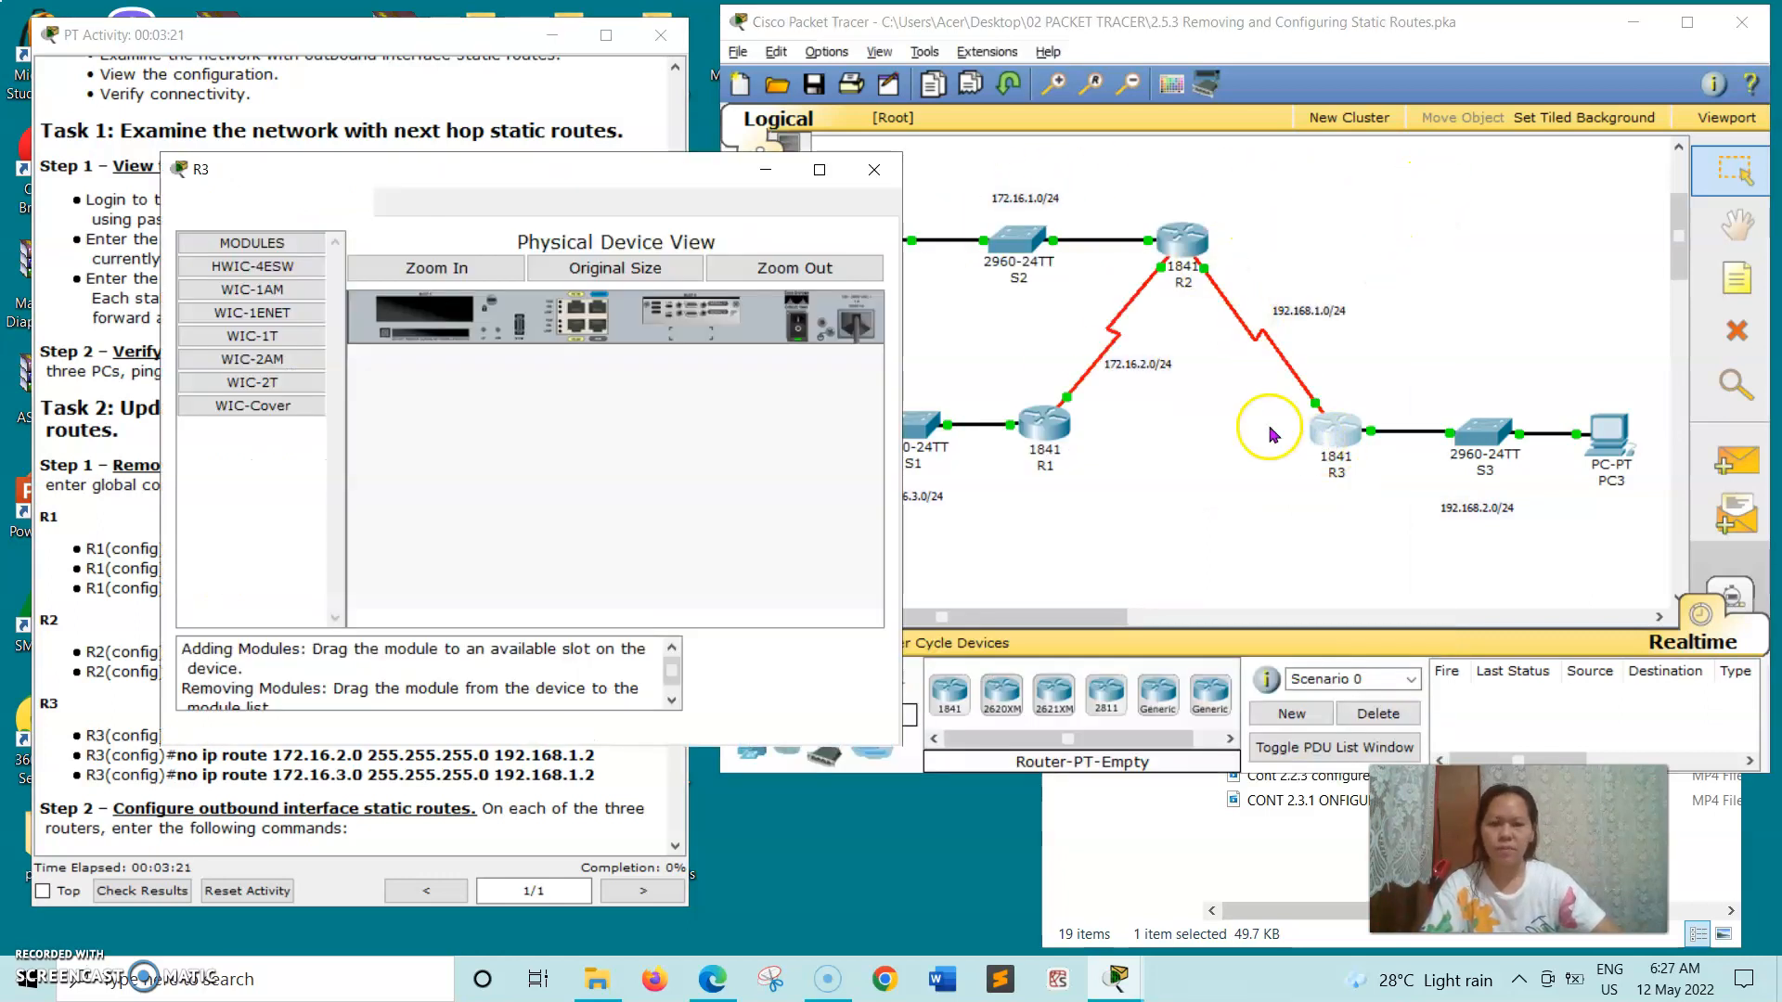
pyautogui.moveTo(548, 172); pyautogui.dragTo(1095, 184)
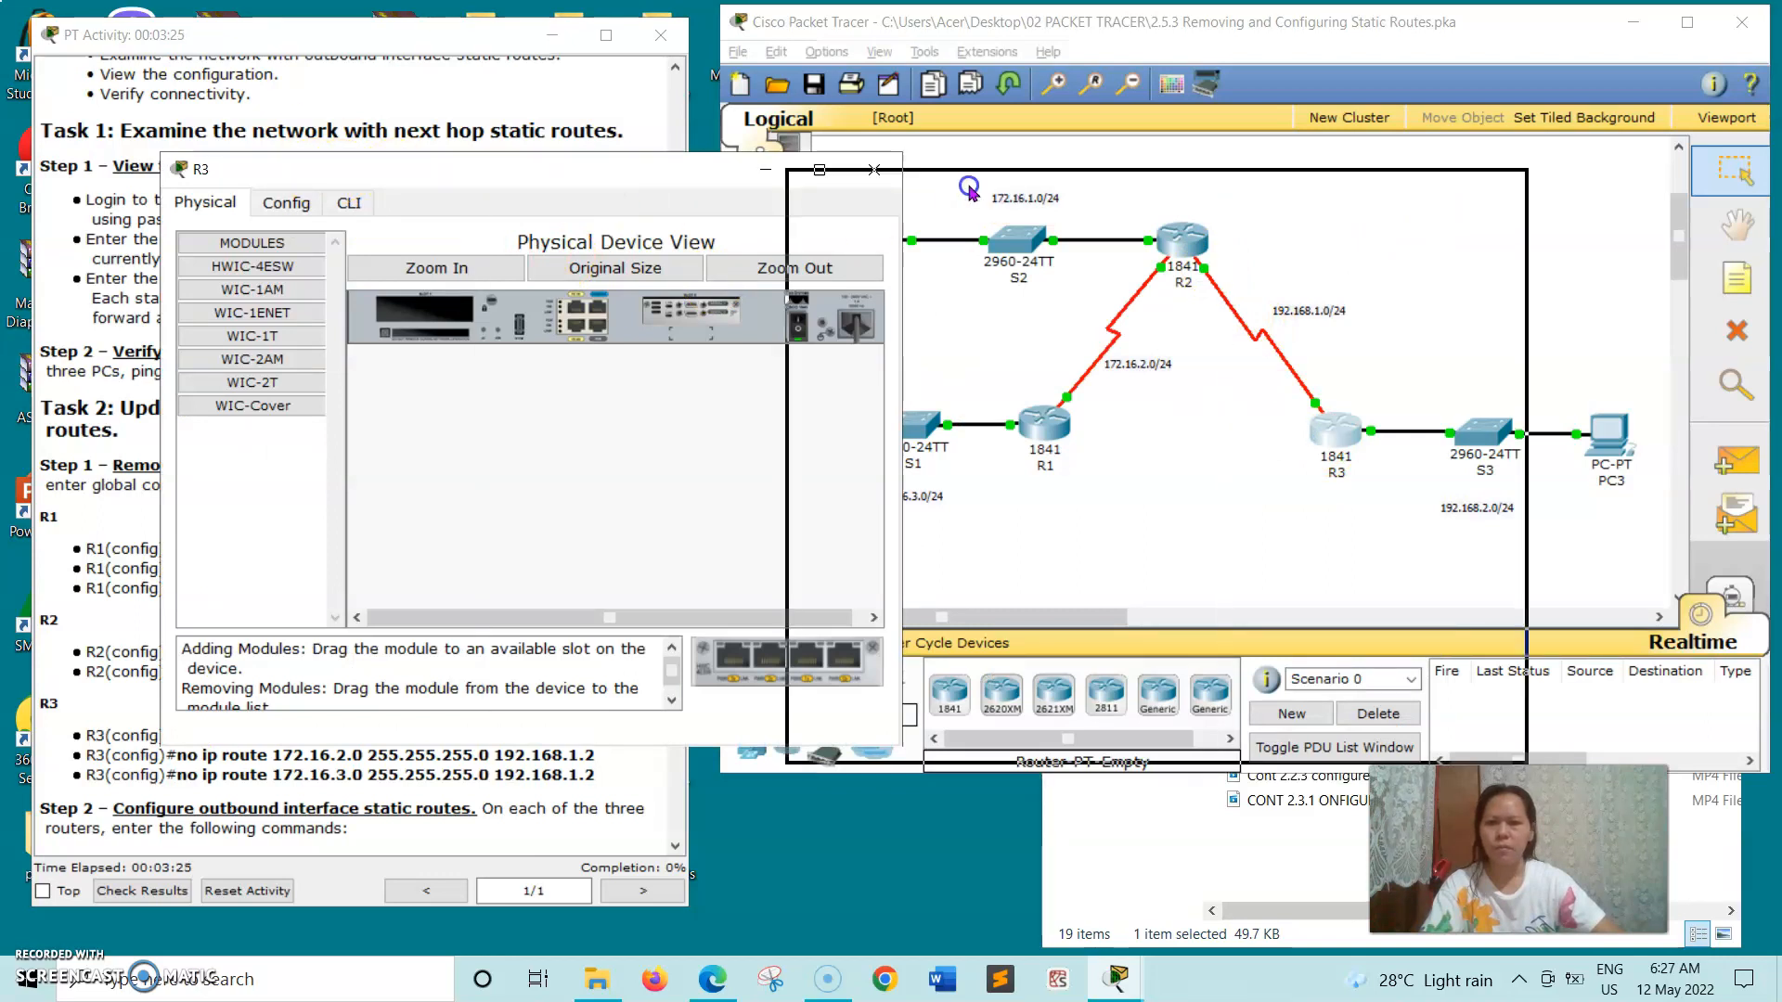
pyautogui.click(893, 212)
pyautogui.click(859, 631)
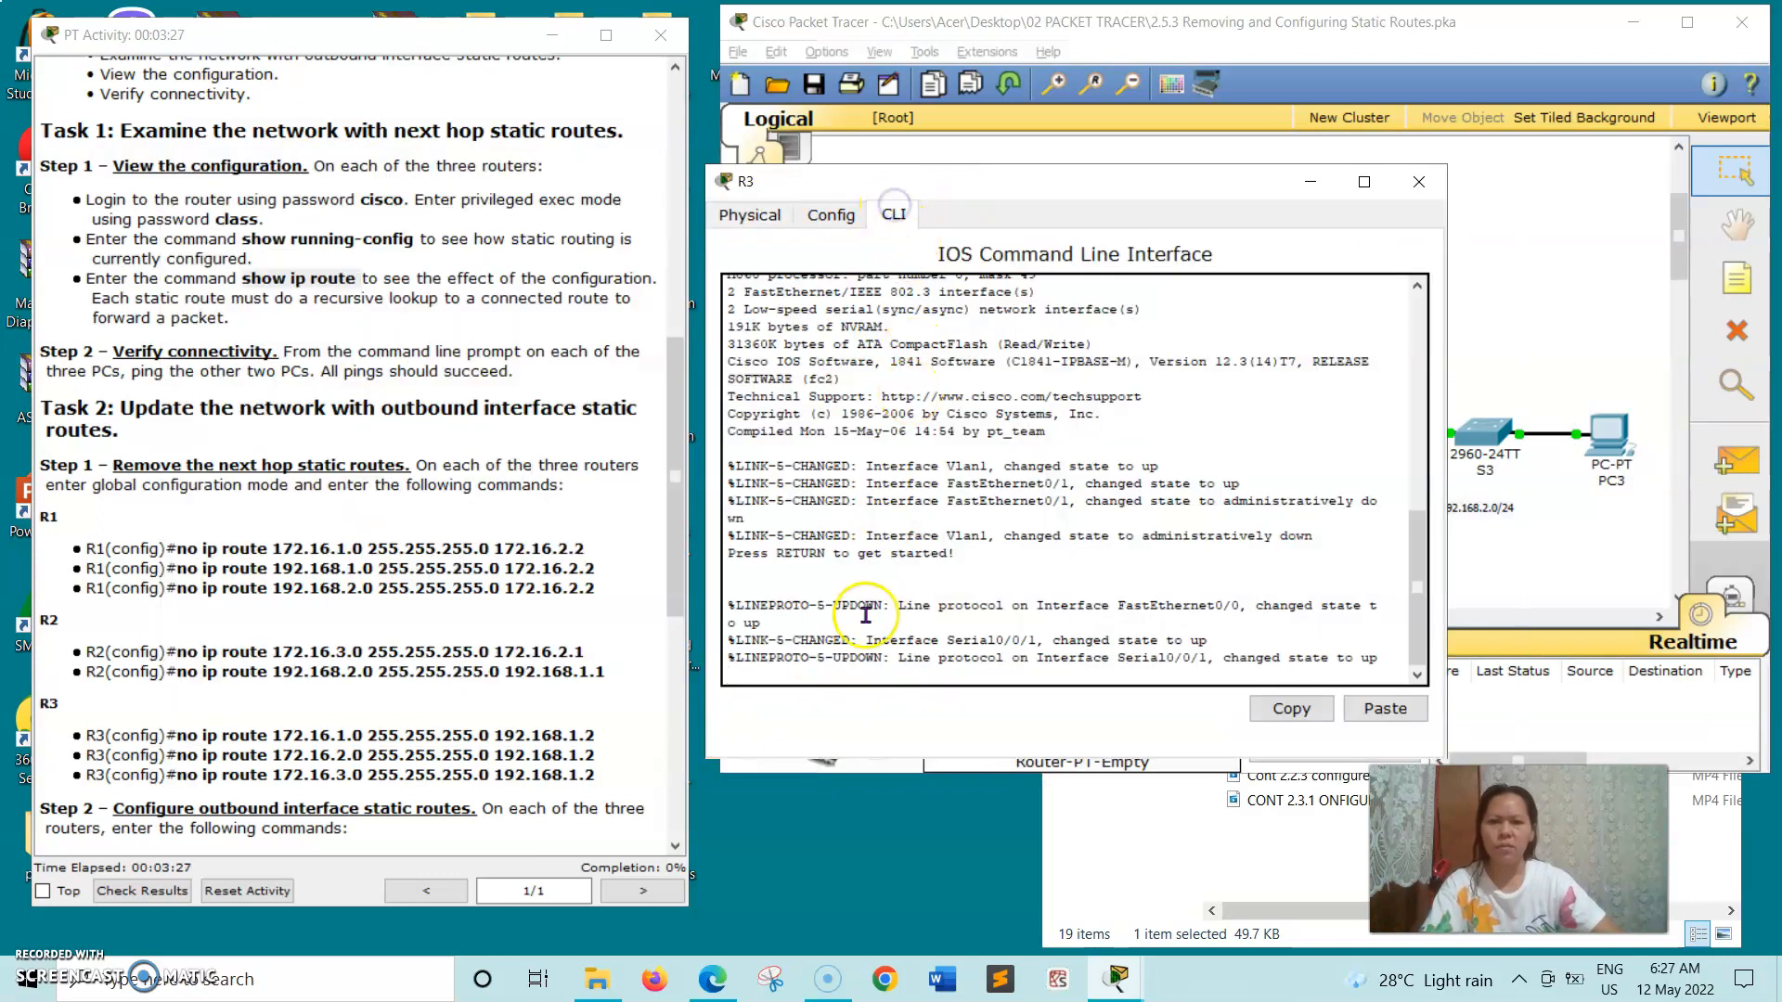
pyautogui.press('Return')
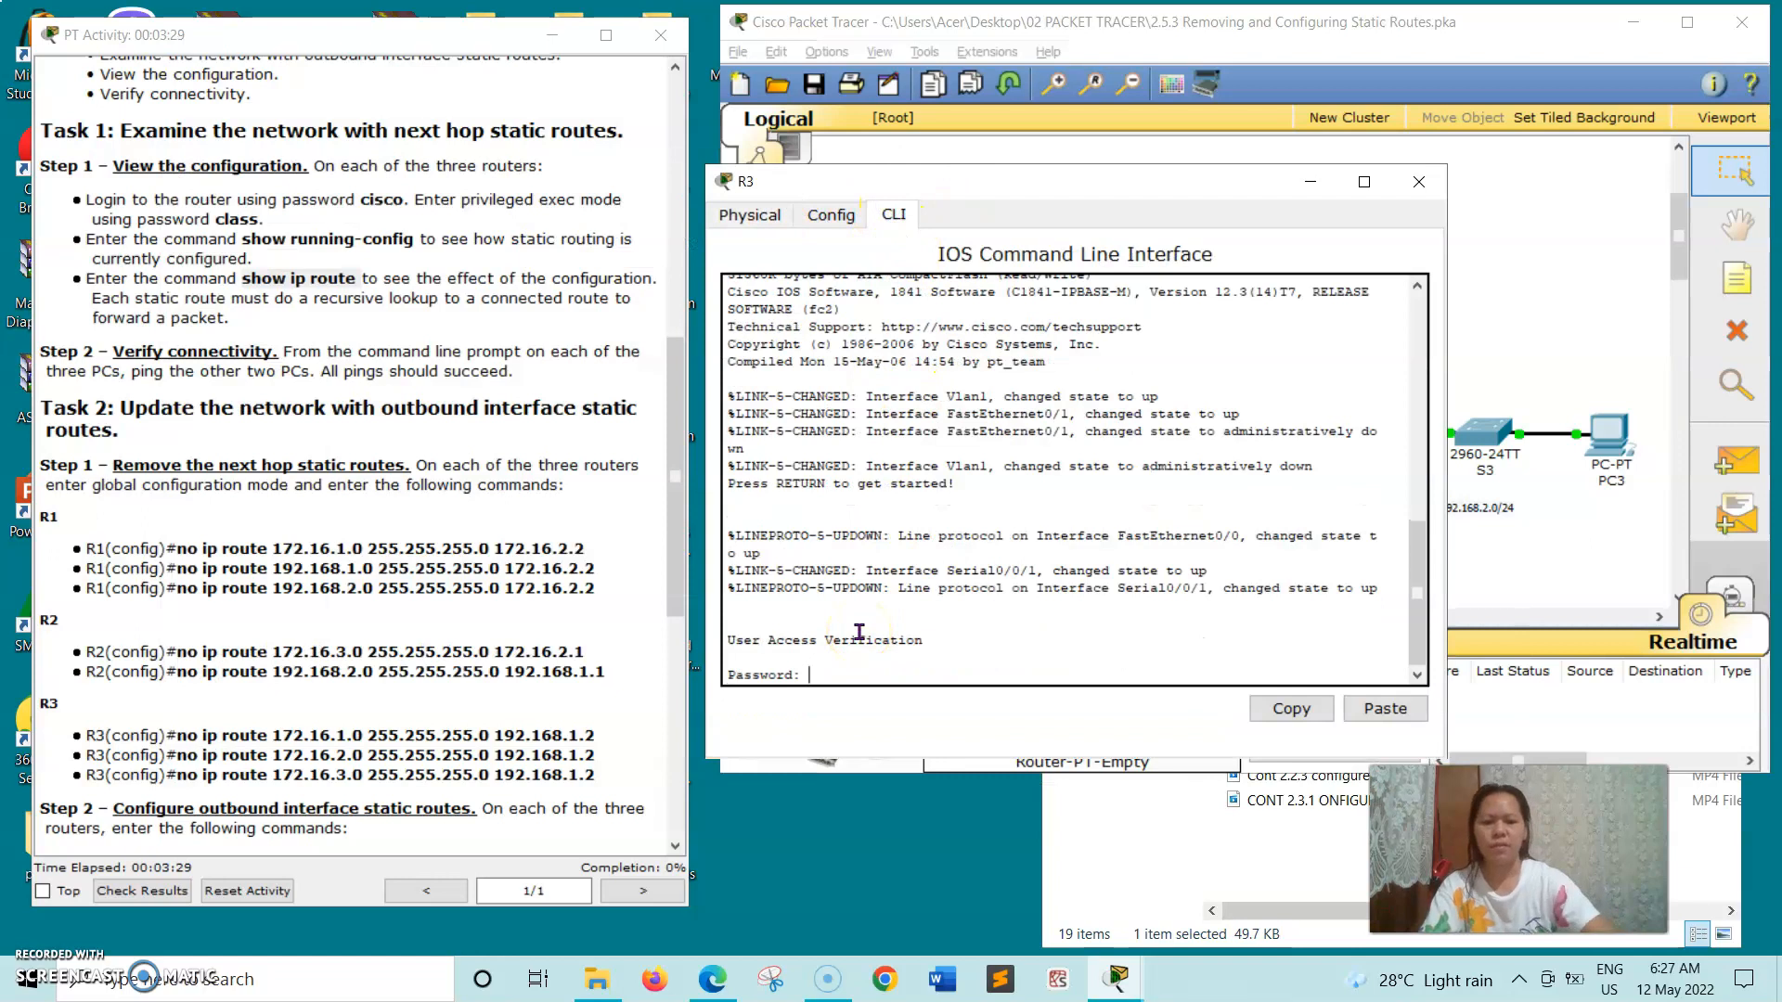
pyautogui.press('Return')
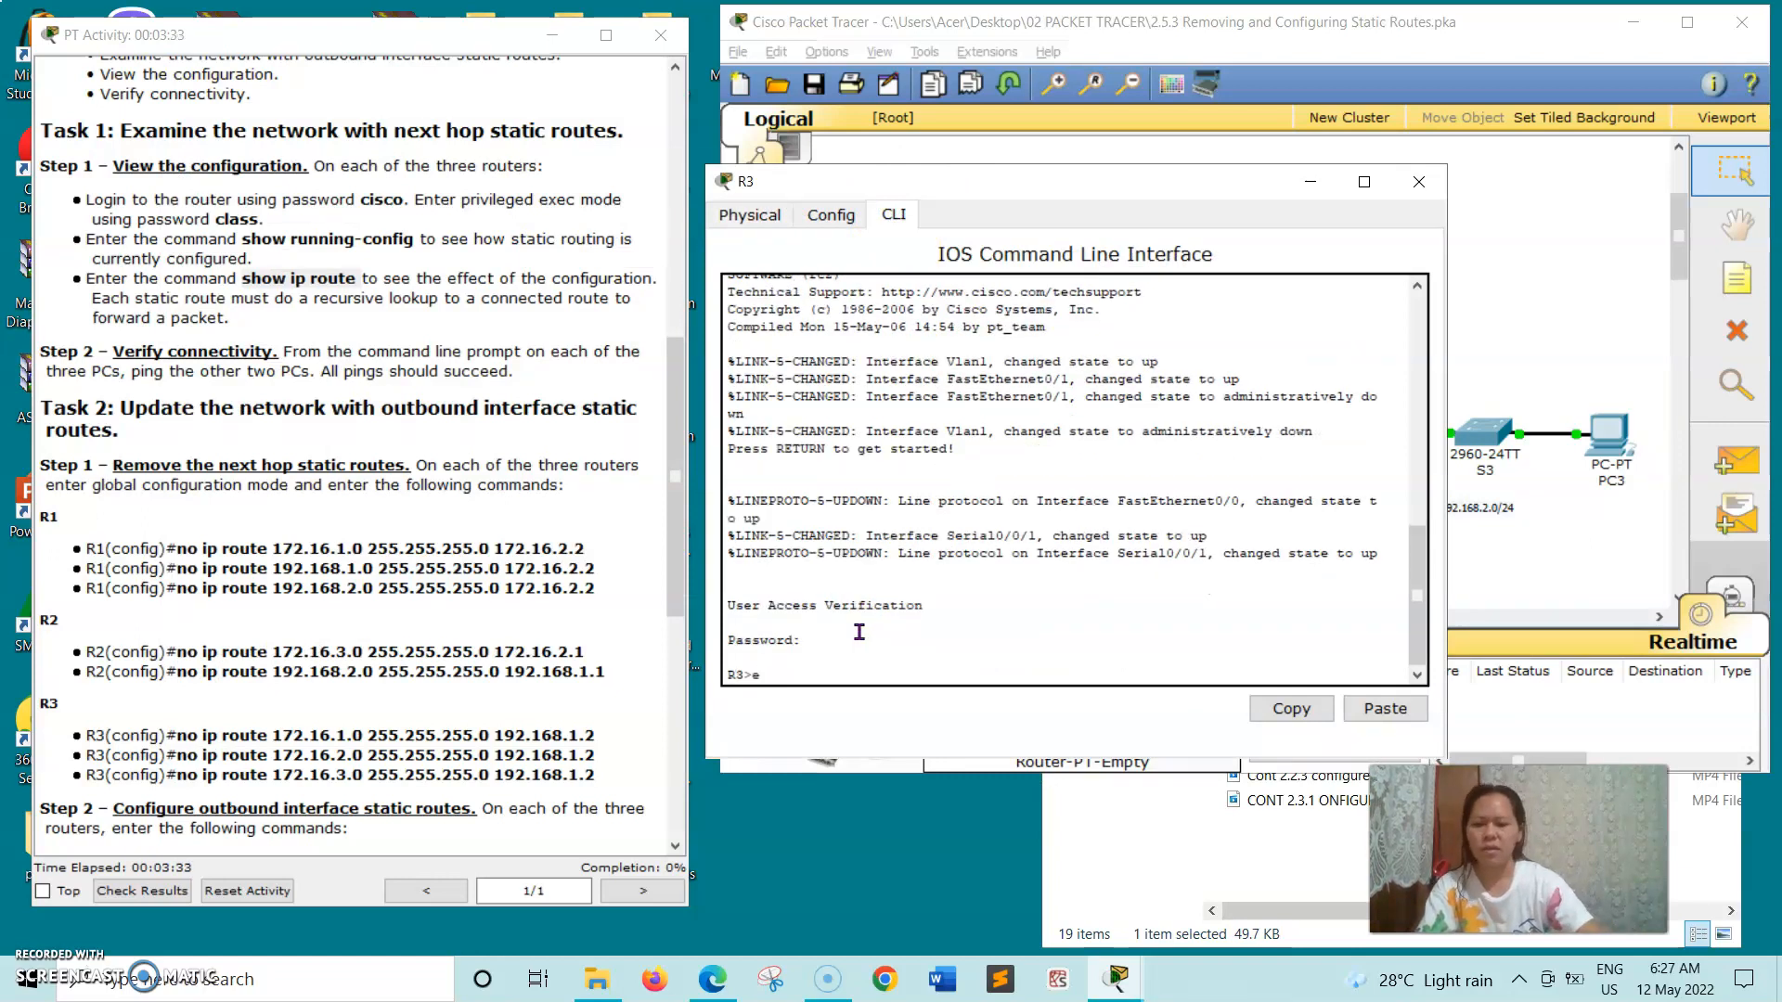
pyautogui.write('en')
pyautogui.press('Return')
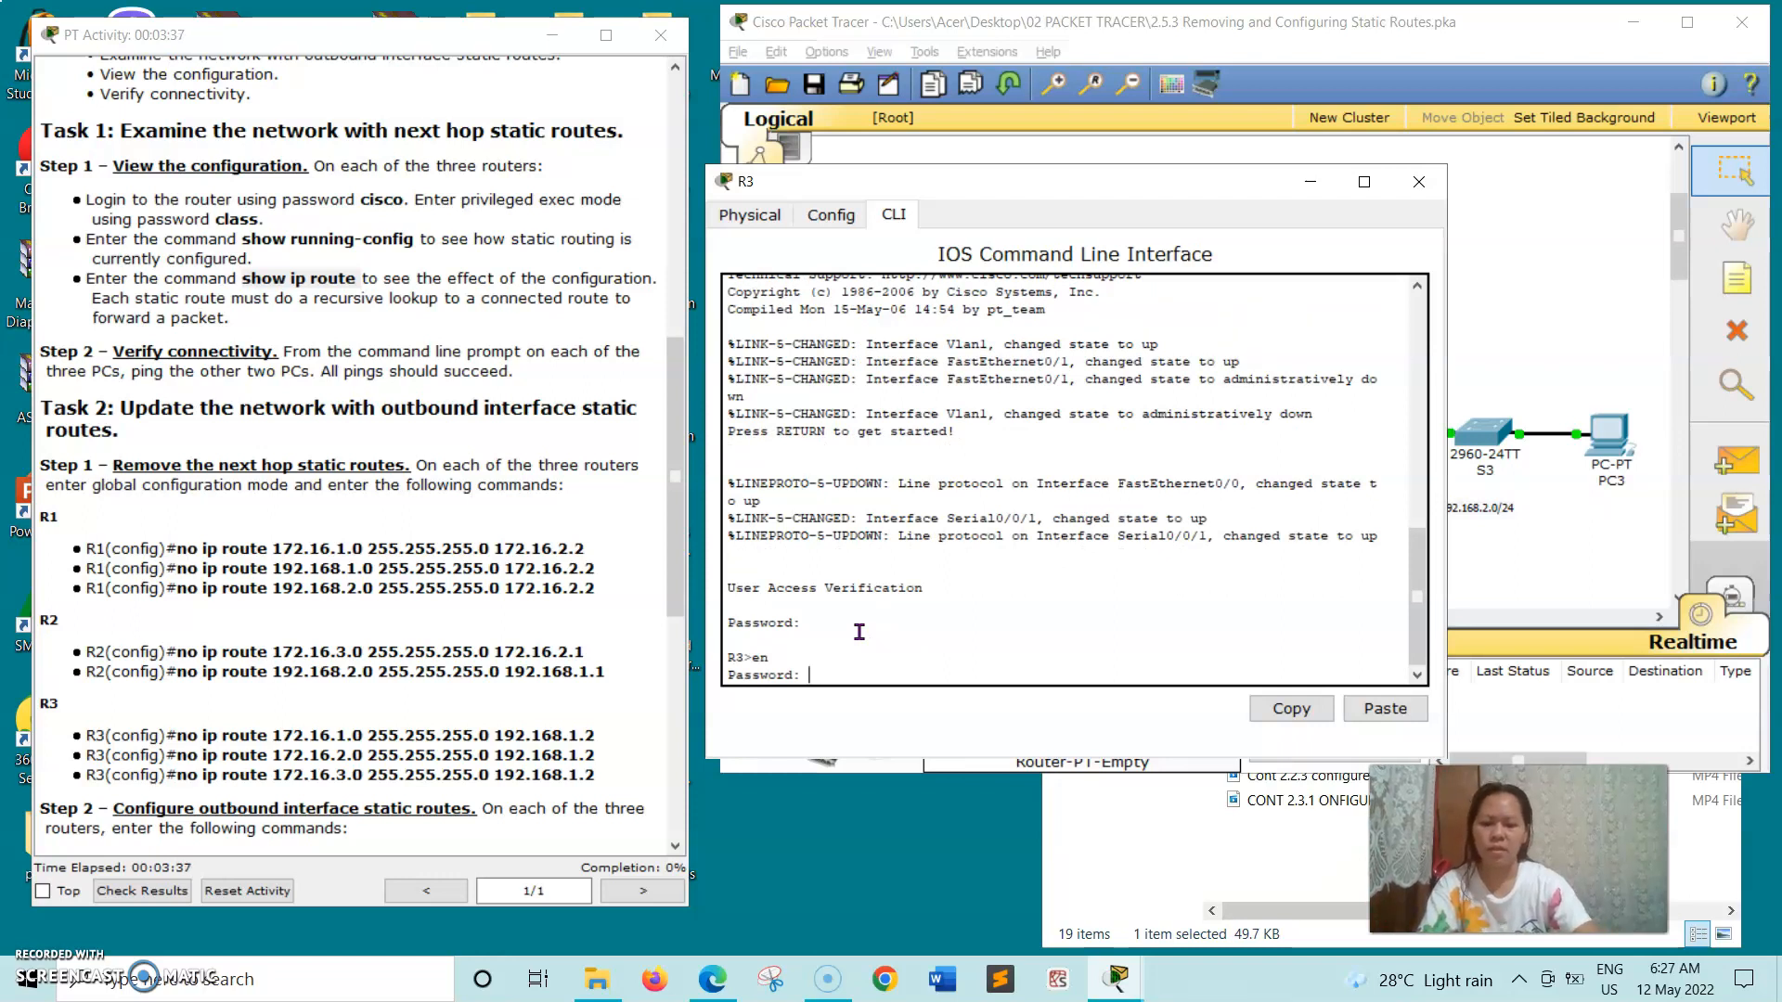
pyautogui.press('Return')
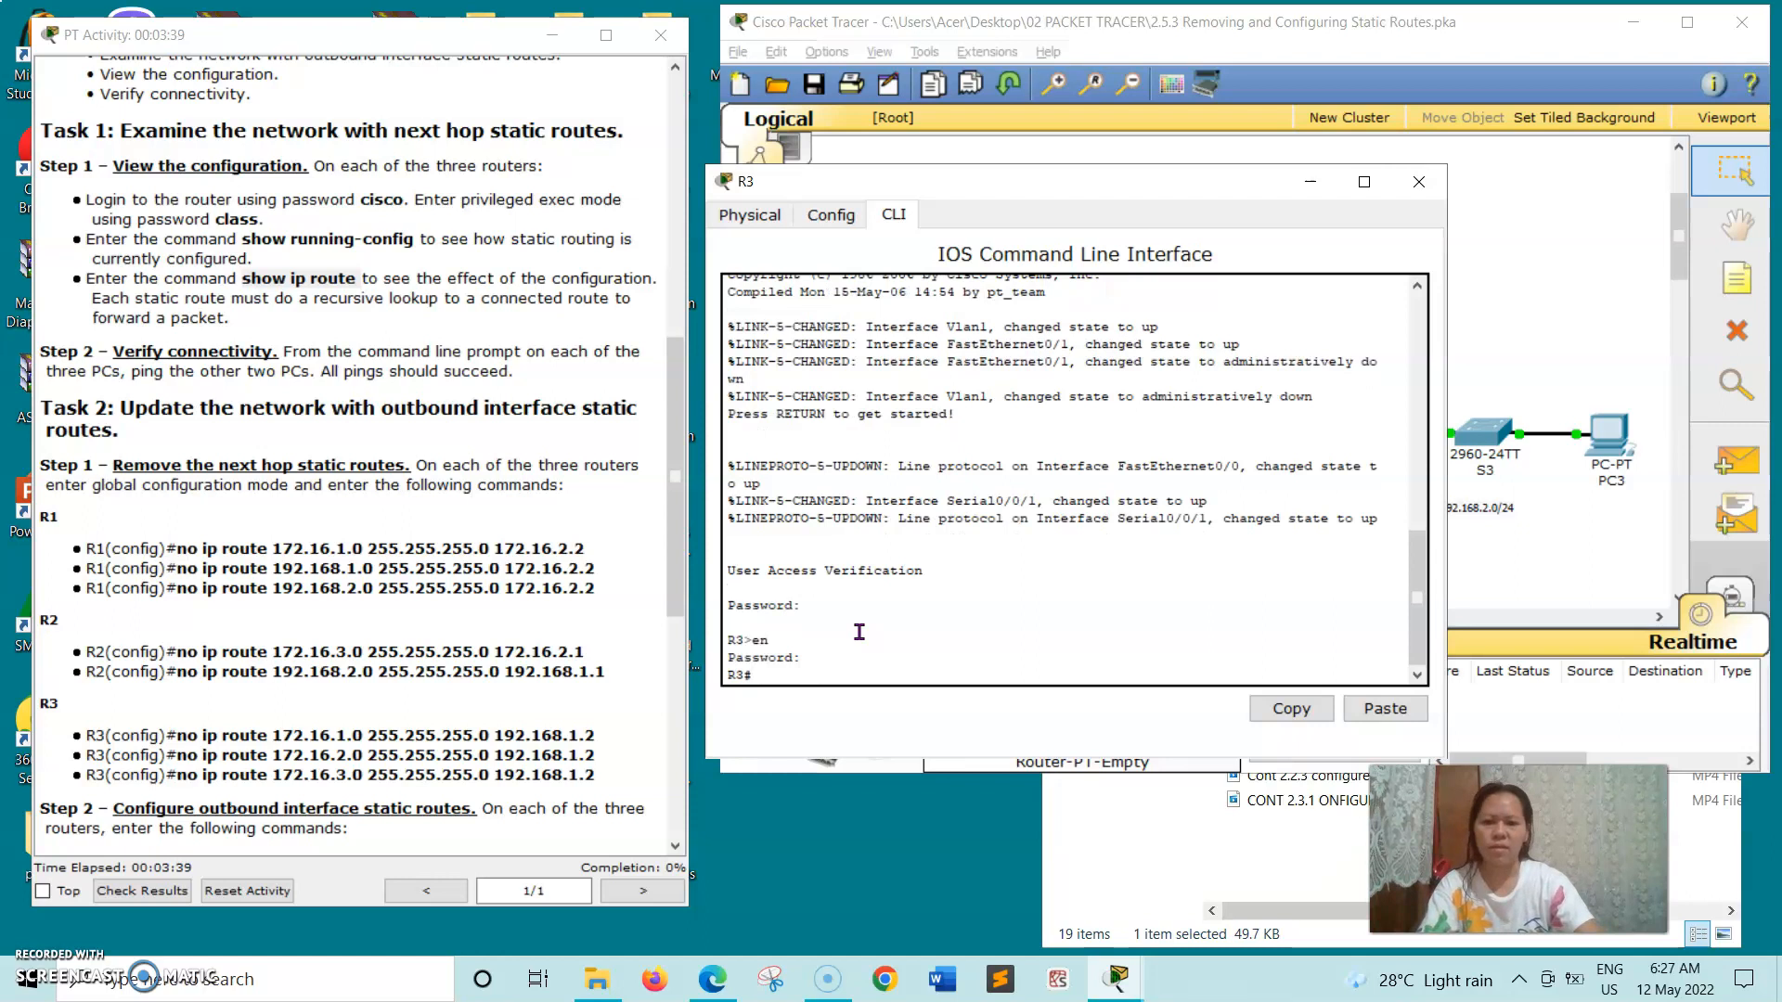
# - Copy the show running-config command from the activity instructions and run it on R3
pyautogui.moveTo(238, 240); pyautogui.dragTo(403, 244)
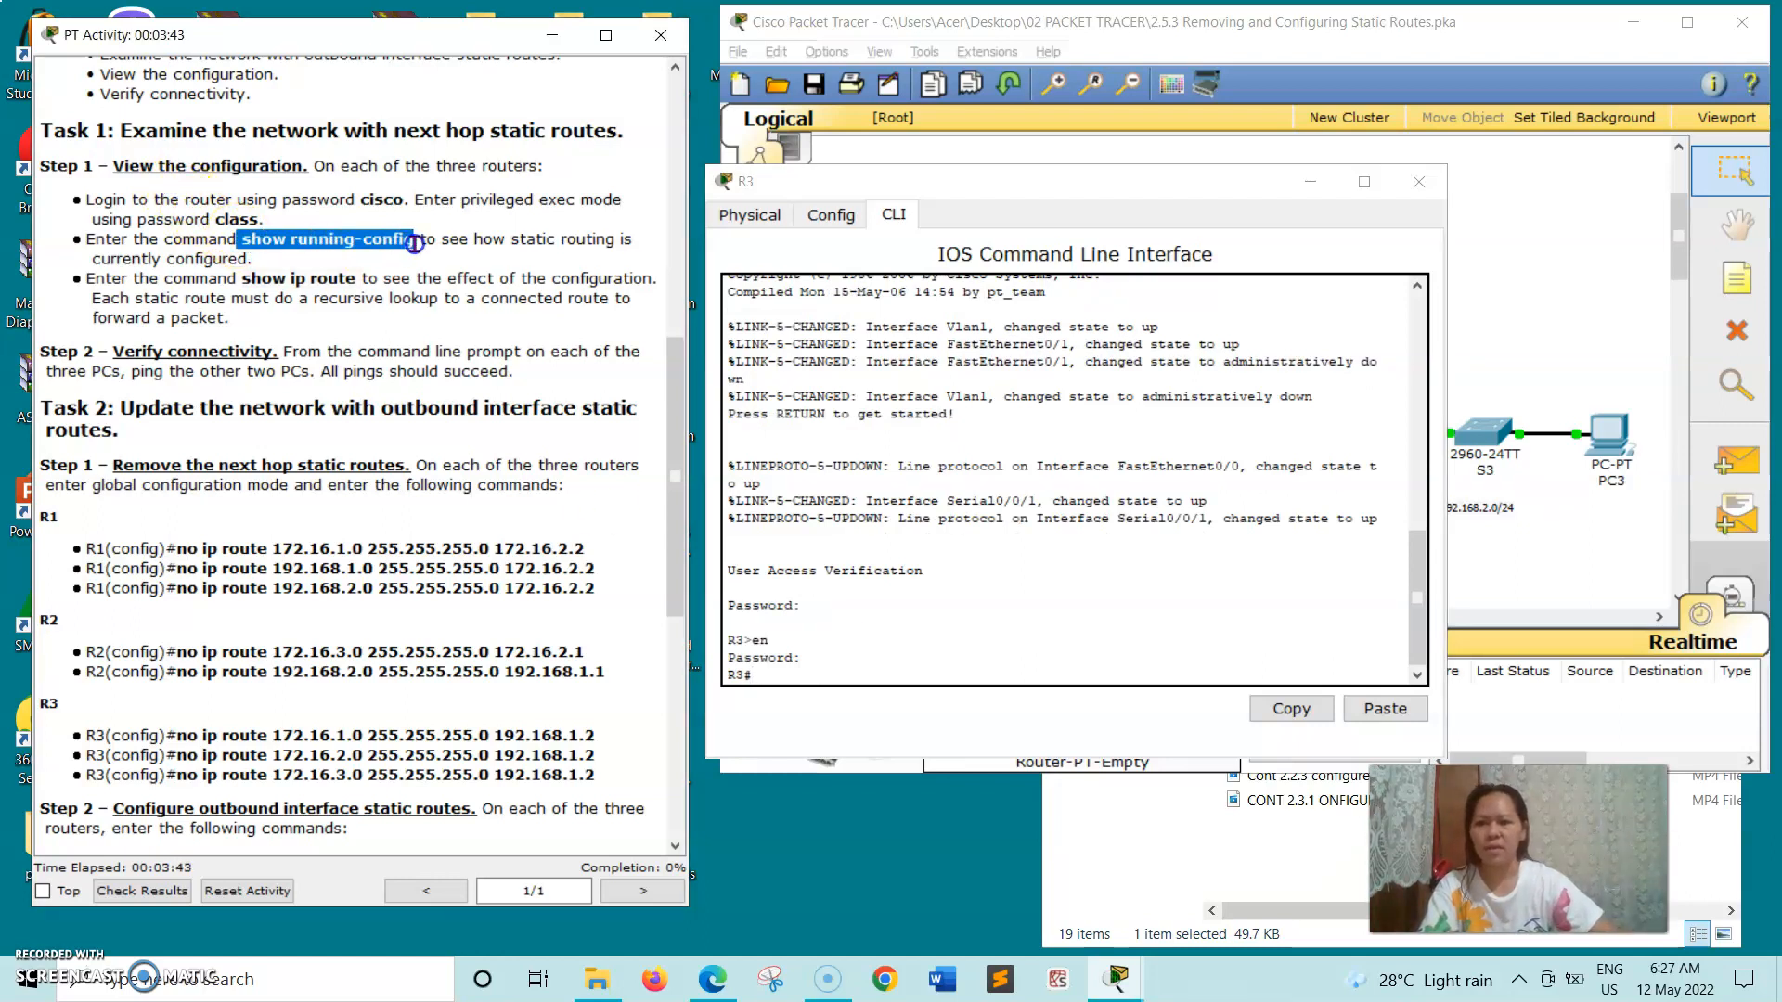
pyautogui.rightClick(415, 243)
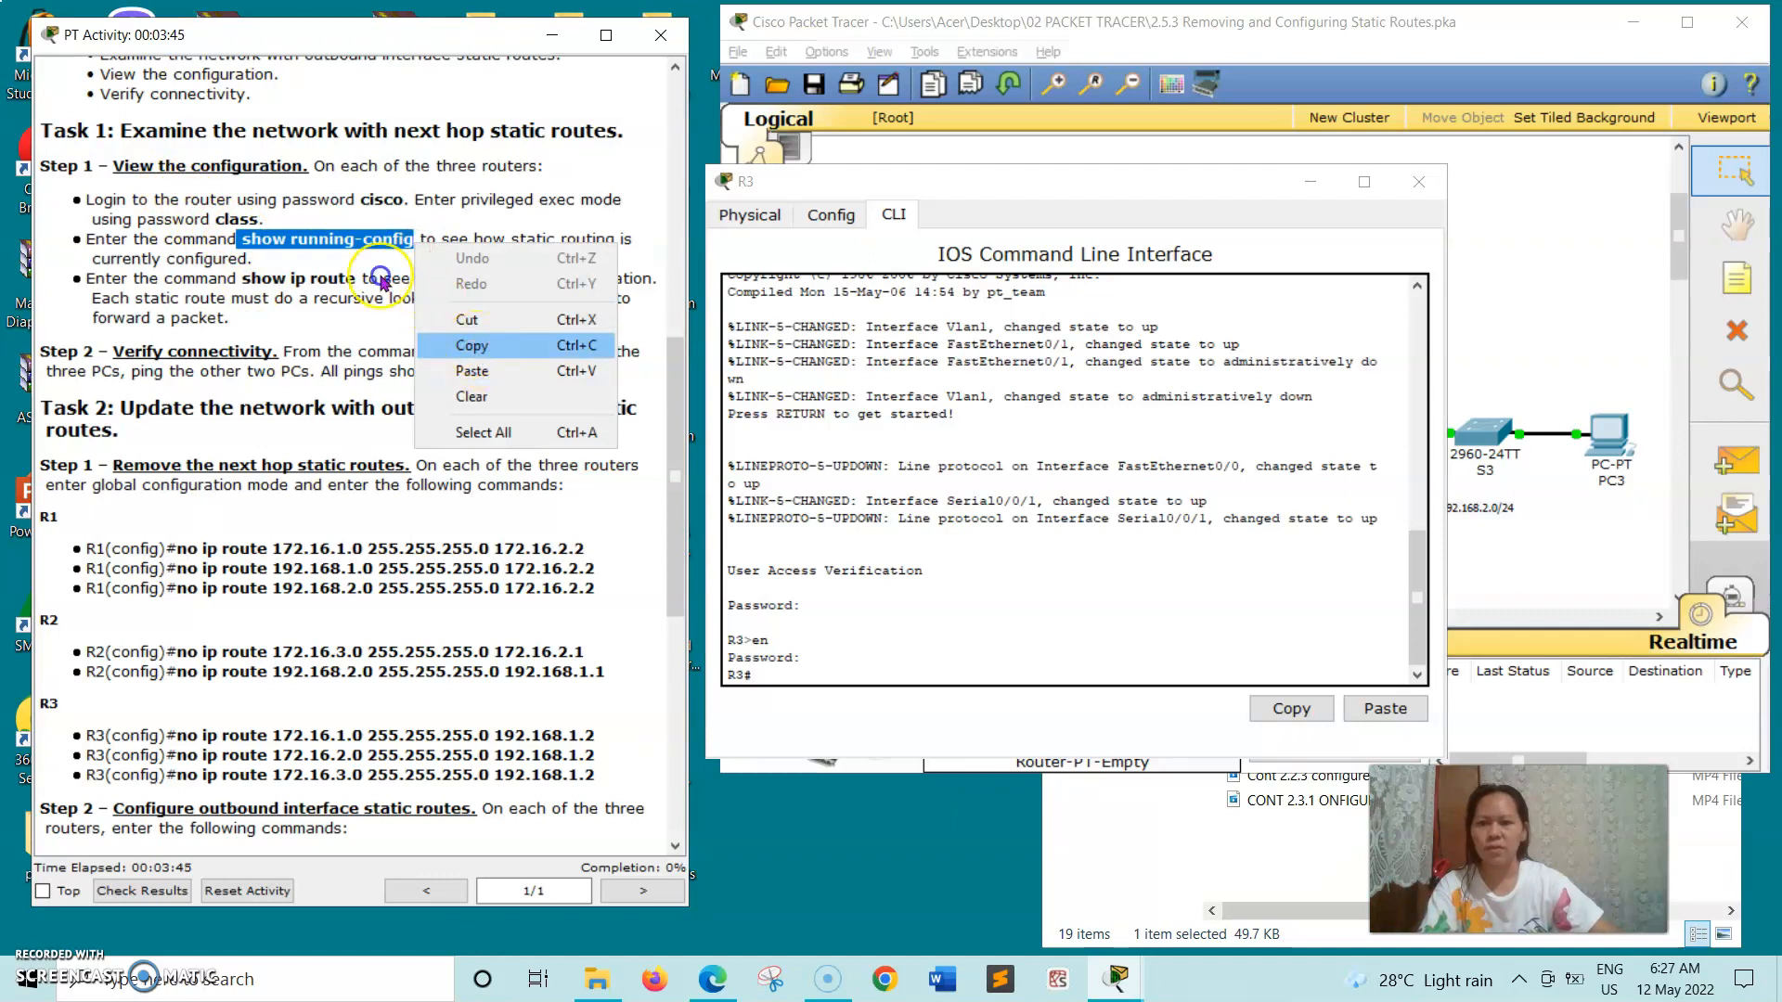
pyautogui.click(469, 342)
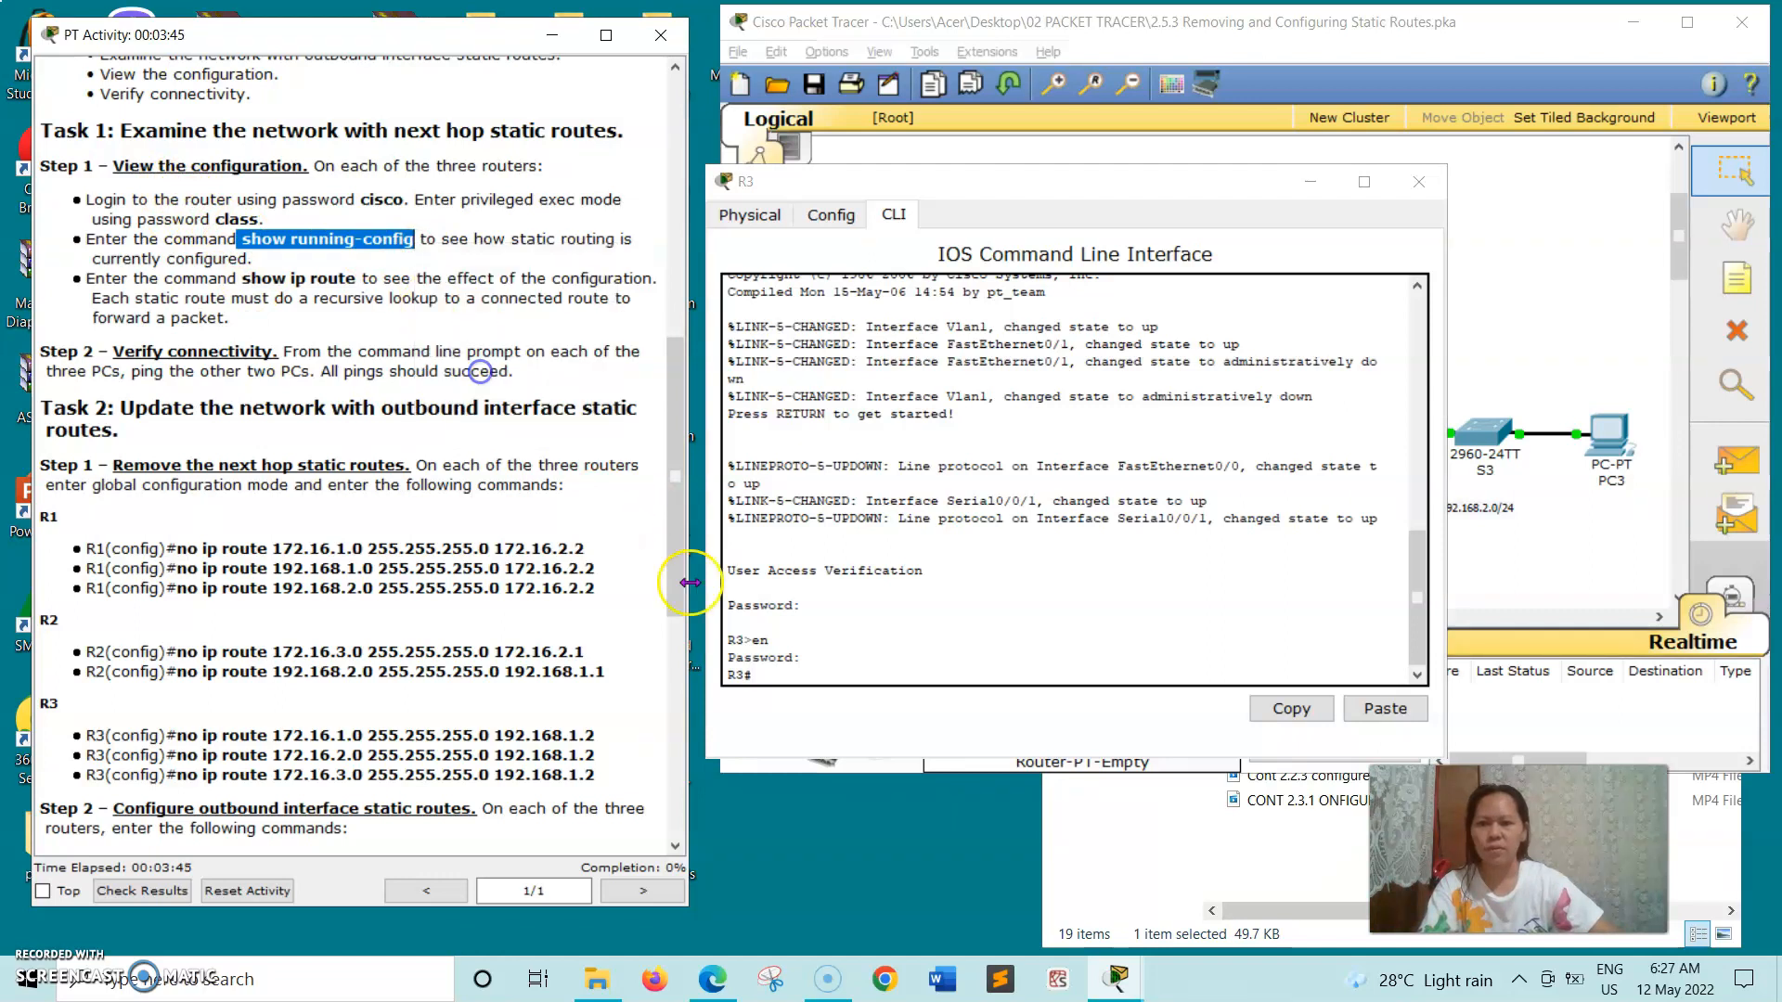
pyautogui.click(770, 672)
pyautogui.rightClick(770, 672)
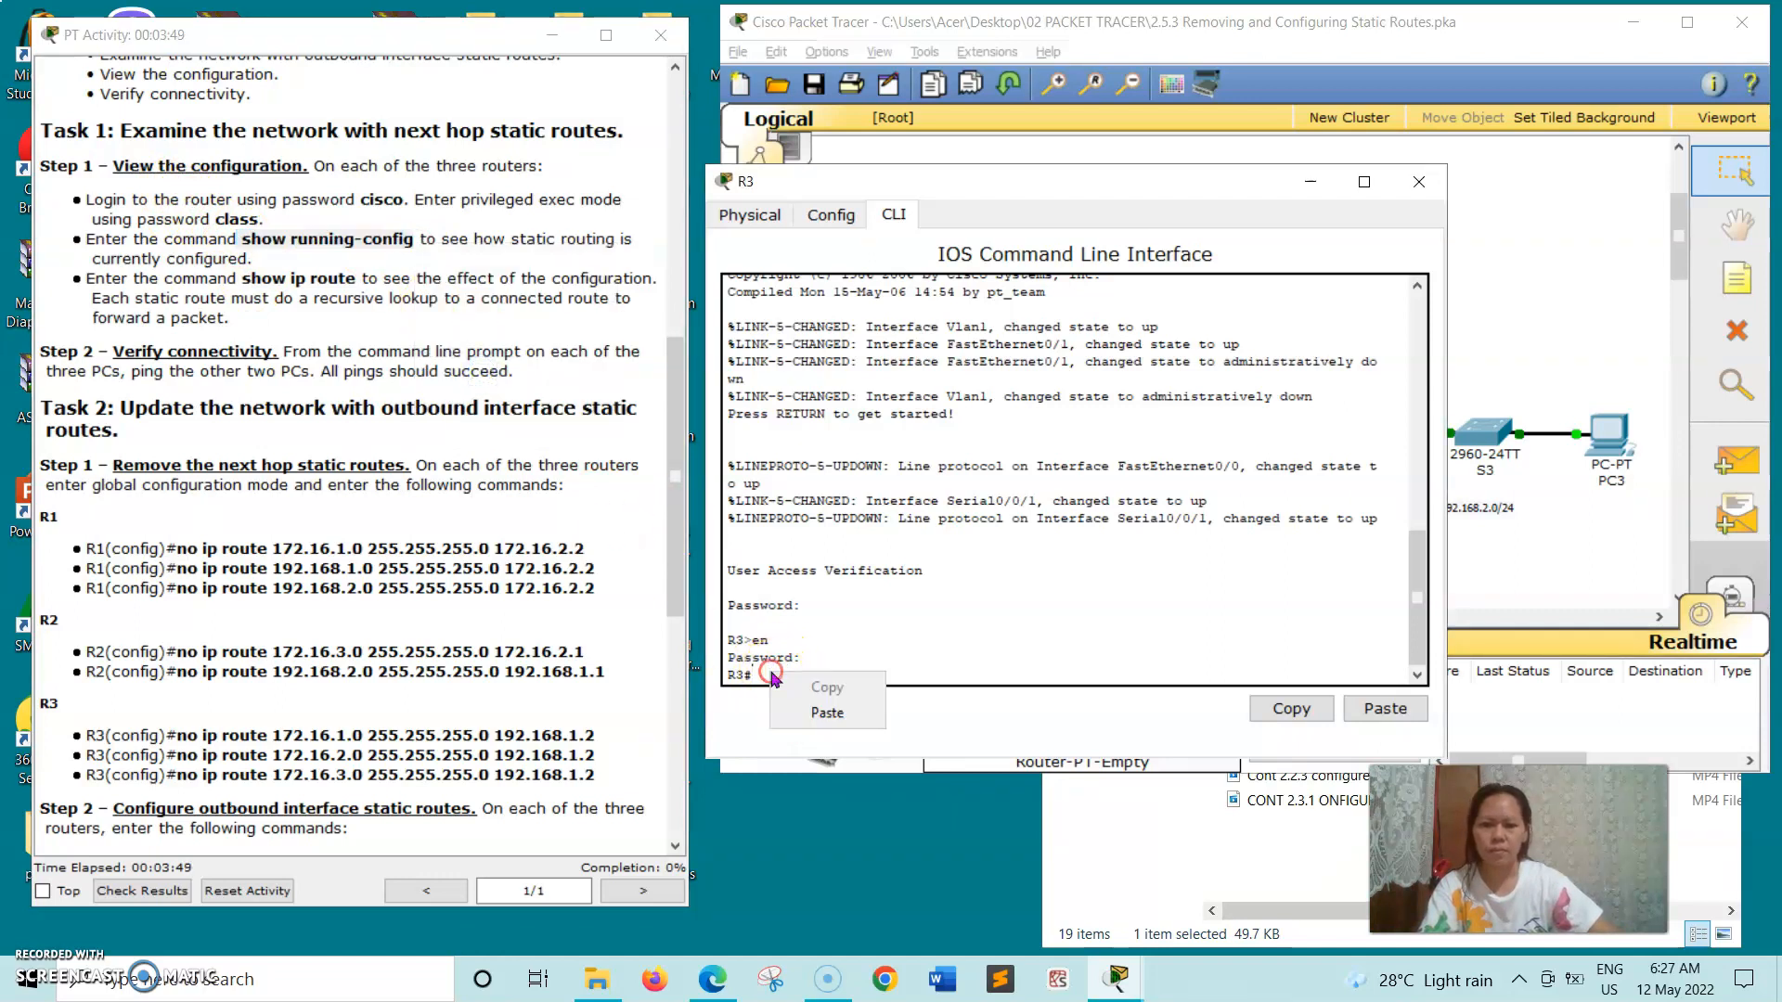
pyautogui.click(821, 711)
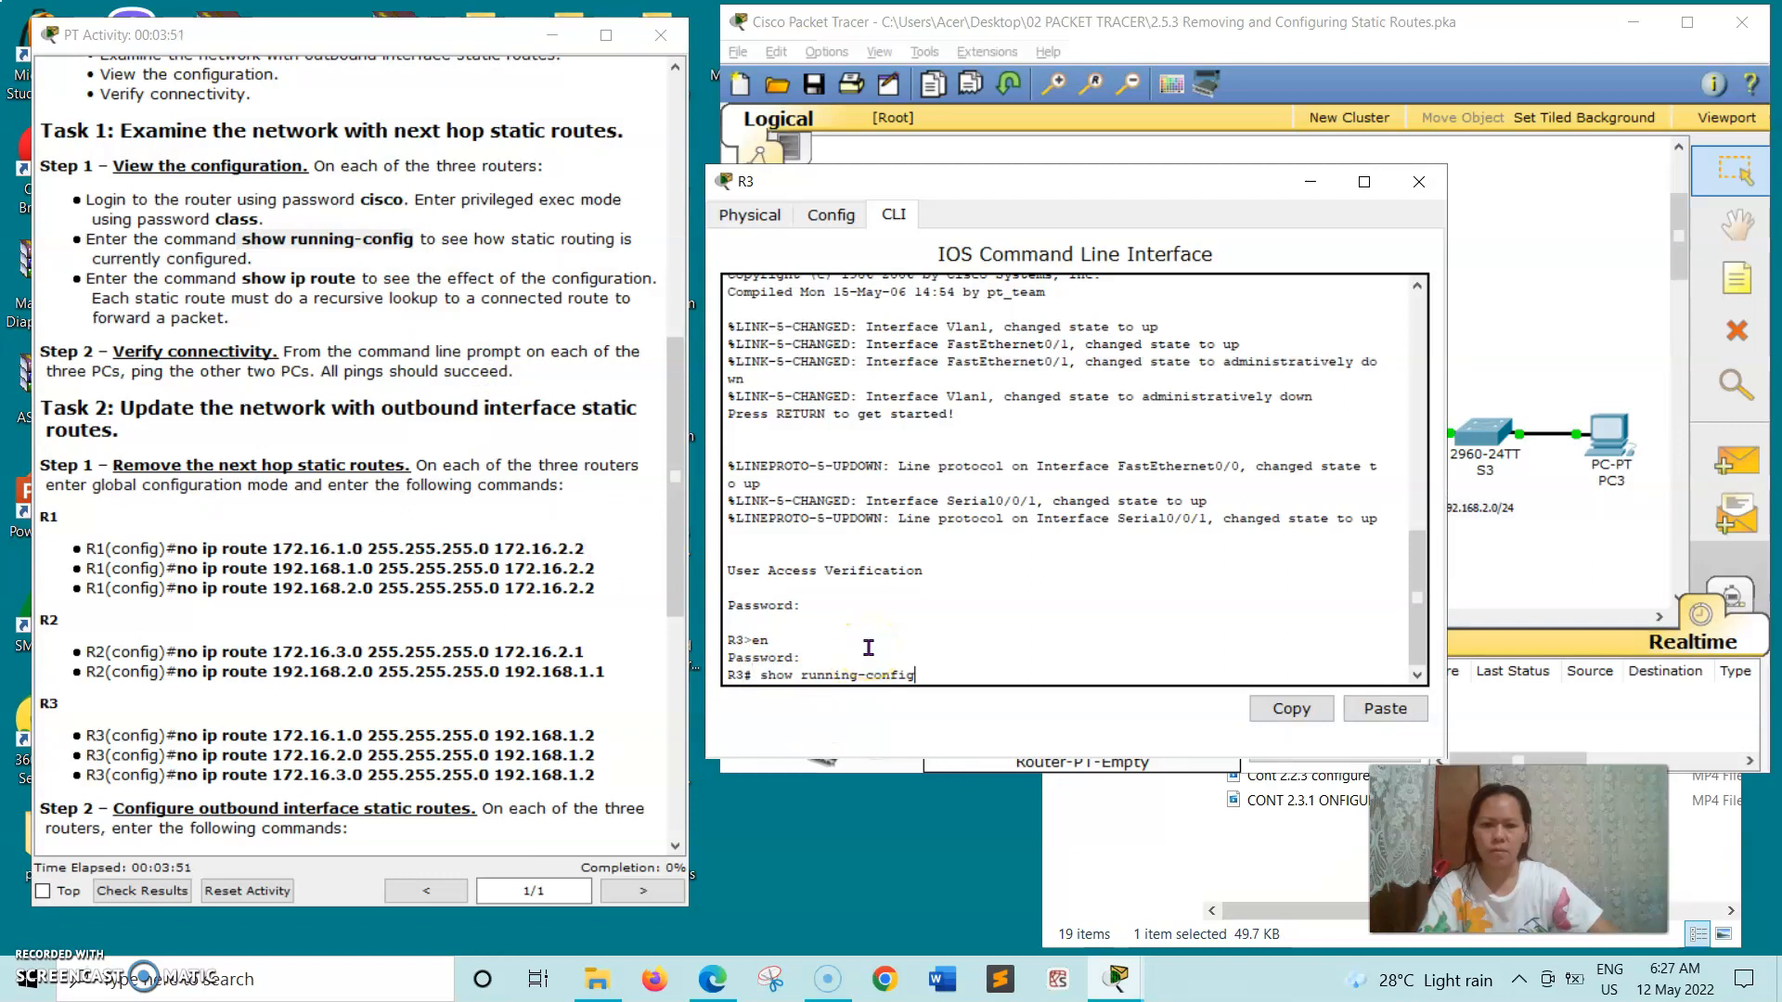
pyautogui.press('Return')
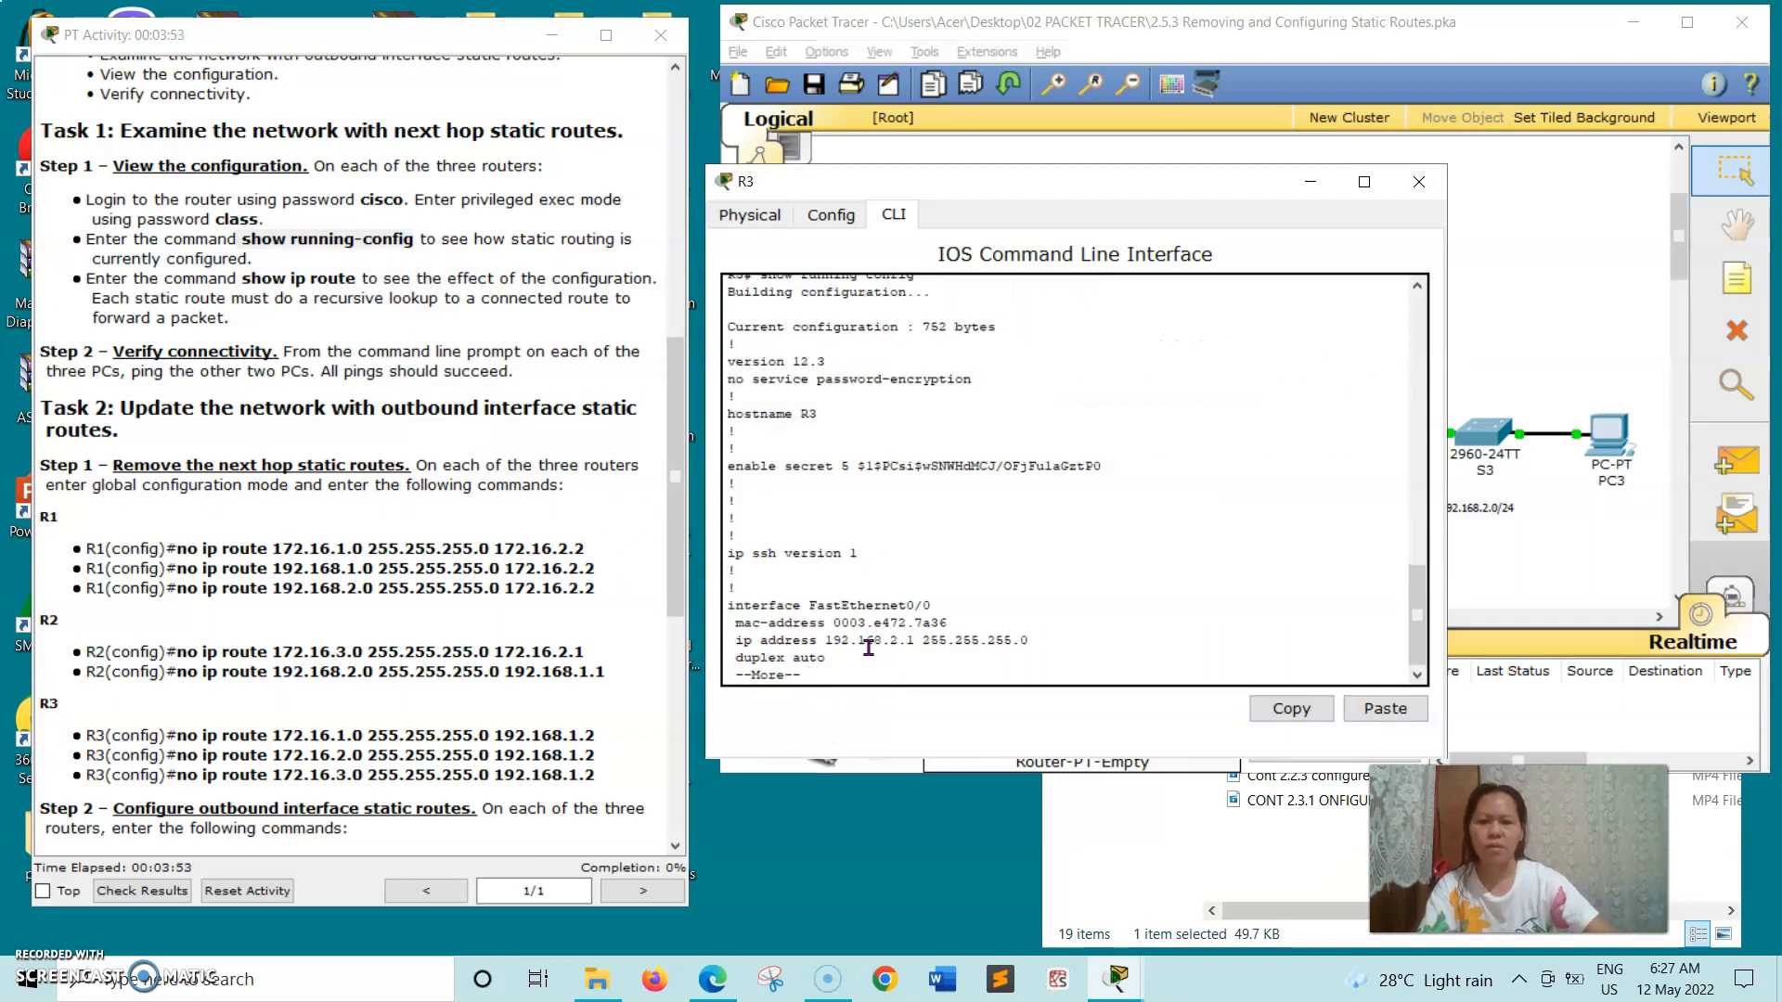
# - Page through the rest of R3's running configuration to the end, examining its static routes
pyautogui.press('Return')
pyautogui.press('Return')
pyautogui.press('Return')
pyautogui.press('Return')
pyautogui.press('Return')
pyautogui.press('Return')
pyautogui.press('Return')
pyautogui.press('Return')
pyautogui.press('Return')
pyautogui.press('Return')
pyautogui.press('Return')
pyautogui.press('Return')
pyautogui.press('Return')
pyautogui.press('Return')
pyautogui.press('Return')
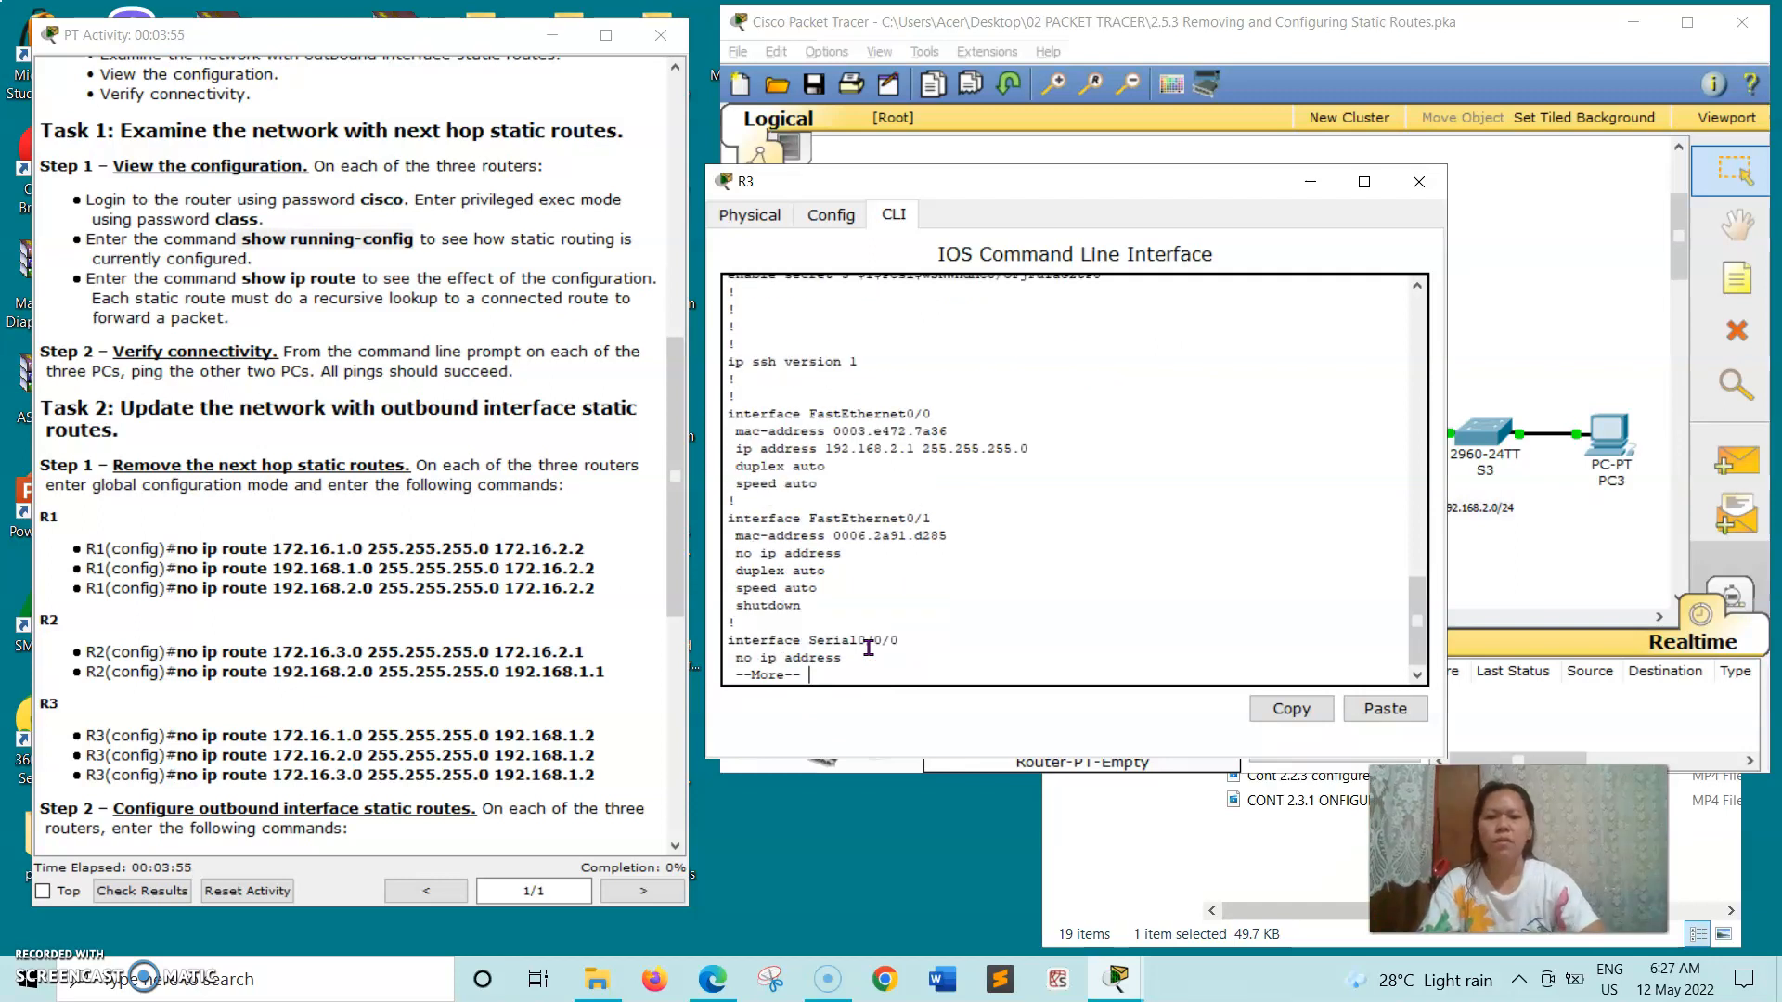
pyautogui.press('Return')
pyautogui.press('Return')
pyautogui.press('Return')
pyautogui.press('Return')
pyautogui.press('Return')
pyautogui.press('Return')
pyautogui.press('Return')
pyautogui.press('Return')
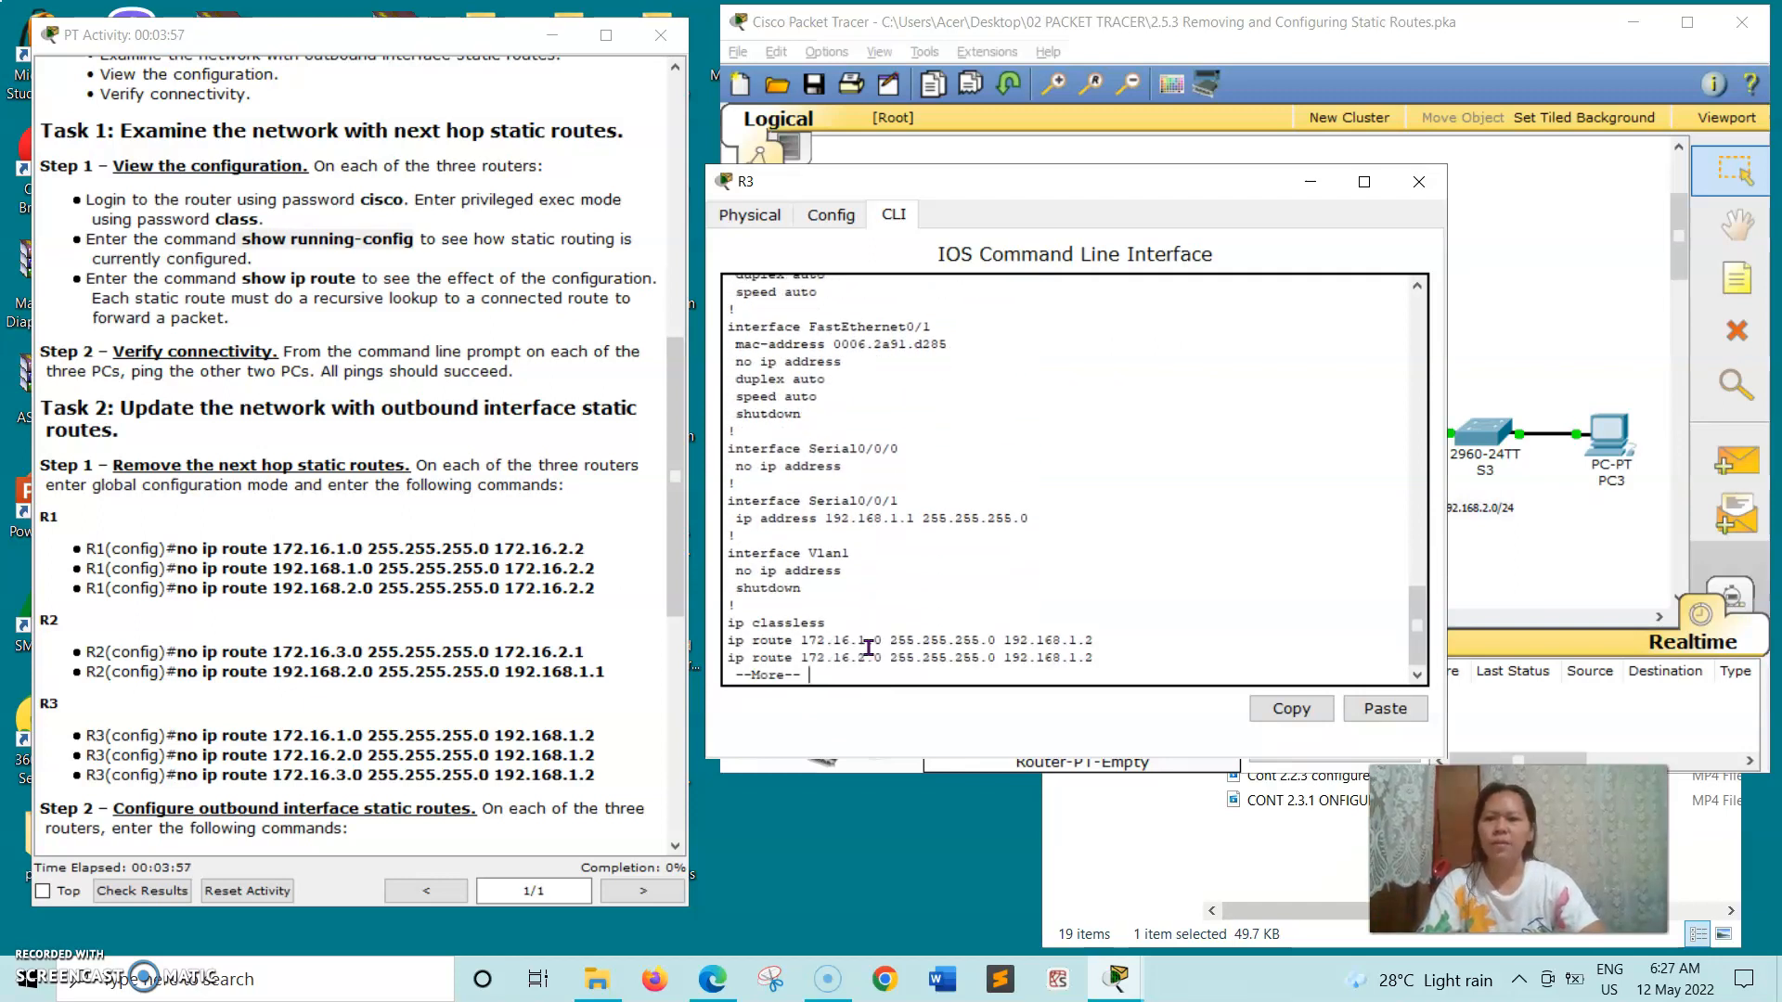
pyautogui.press('Return')
pyautogui.press('Return')
pyautogui.press('Return')
pyautogui.press('Return')
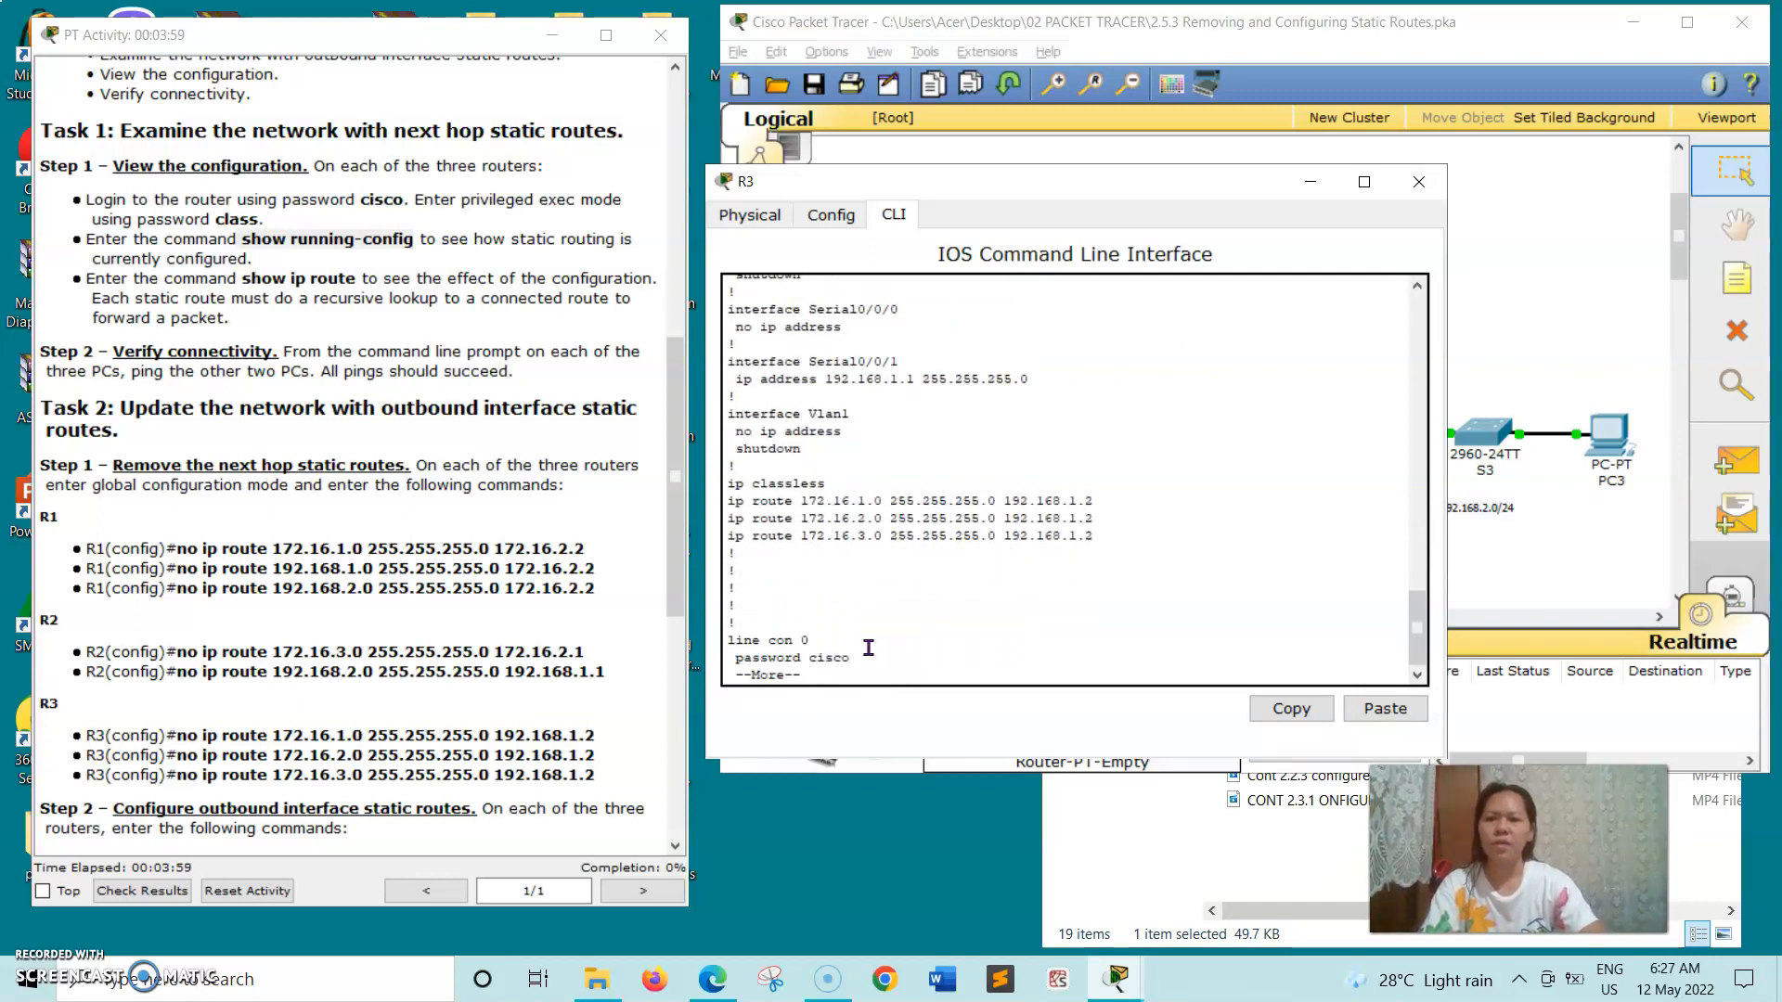
pyautogui.press('Return')
pyautogui.press('Return')
pyautogui.press('Return')
pyautogui.press('Return')
pyautogui.press('Return')
pyautogui.press('Return')
pyautogui.press('Return')
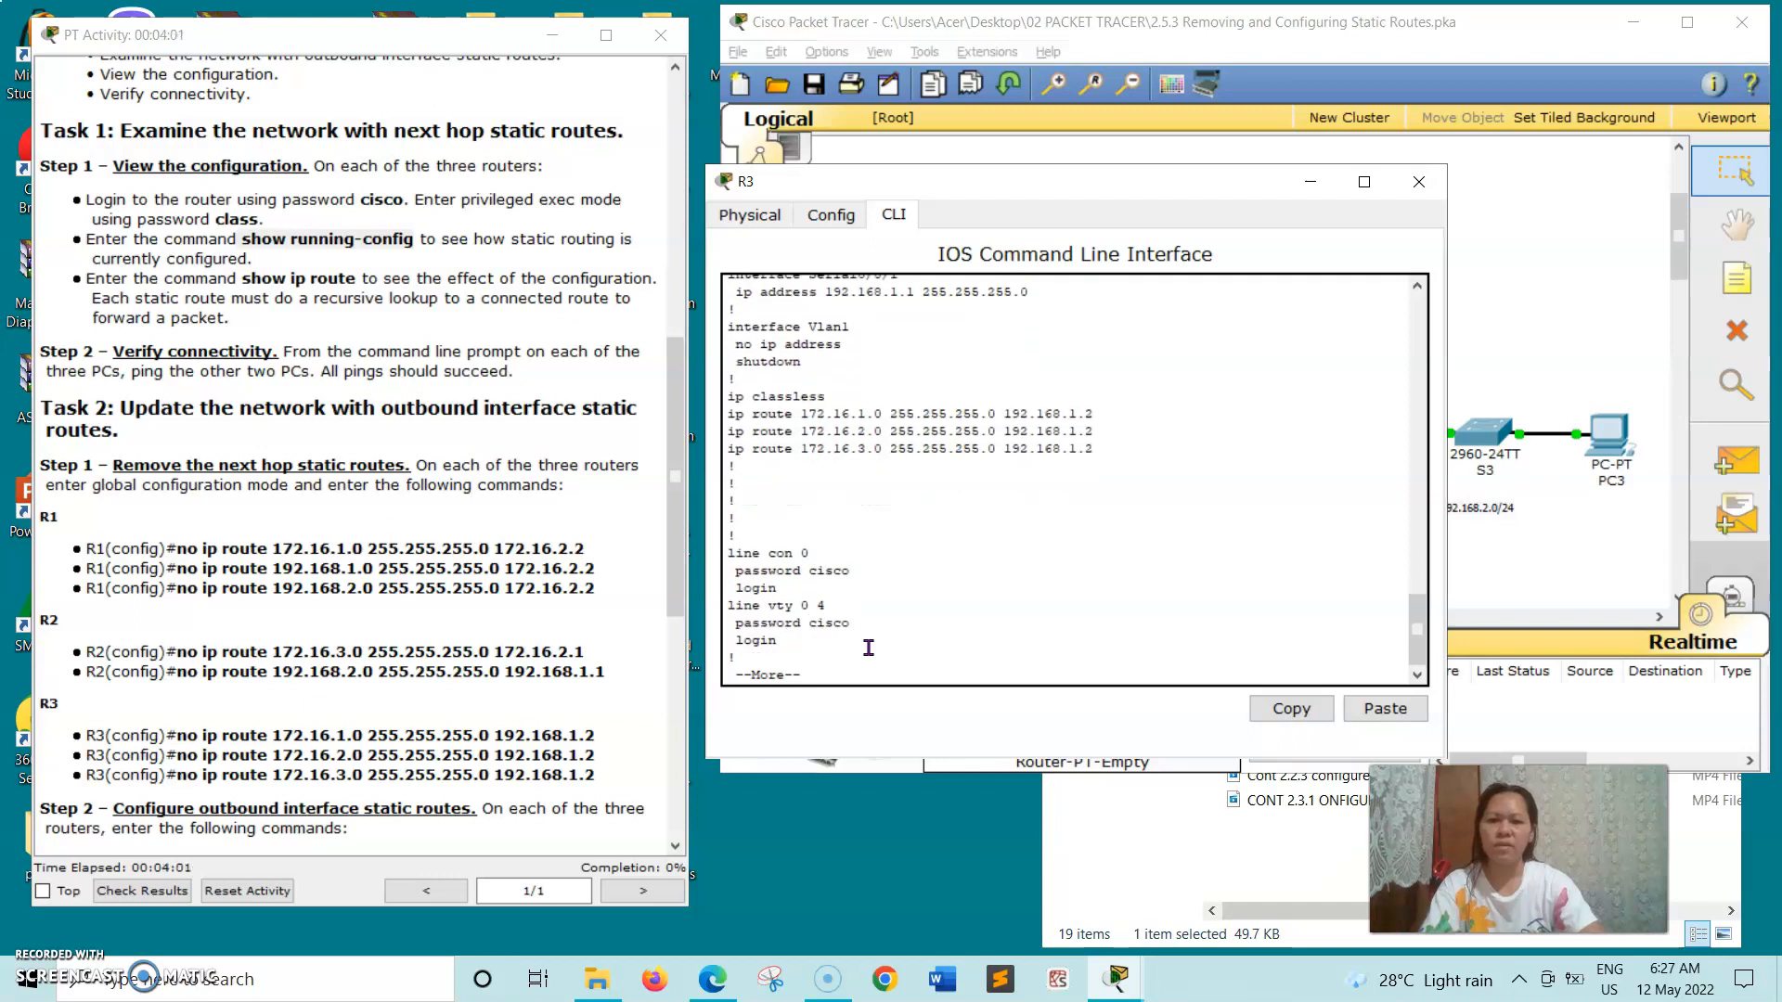
pyautogui.press('Return')
pyautogui.press('Return')
pyautogui.press('Return')
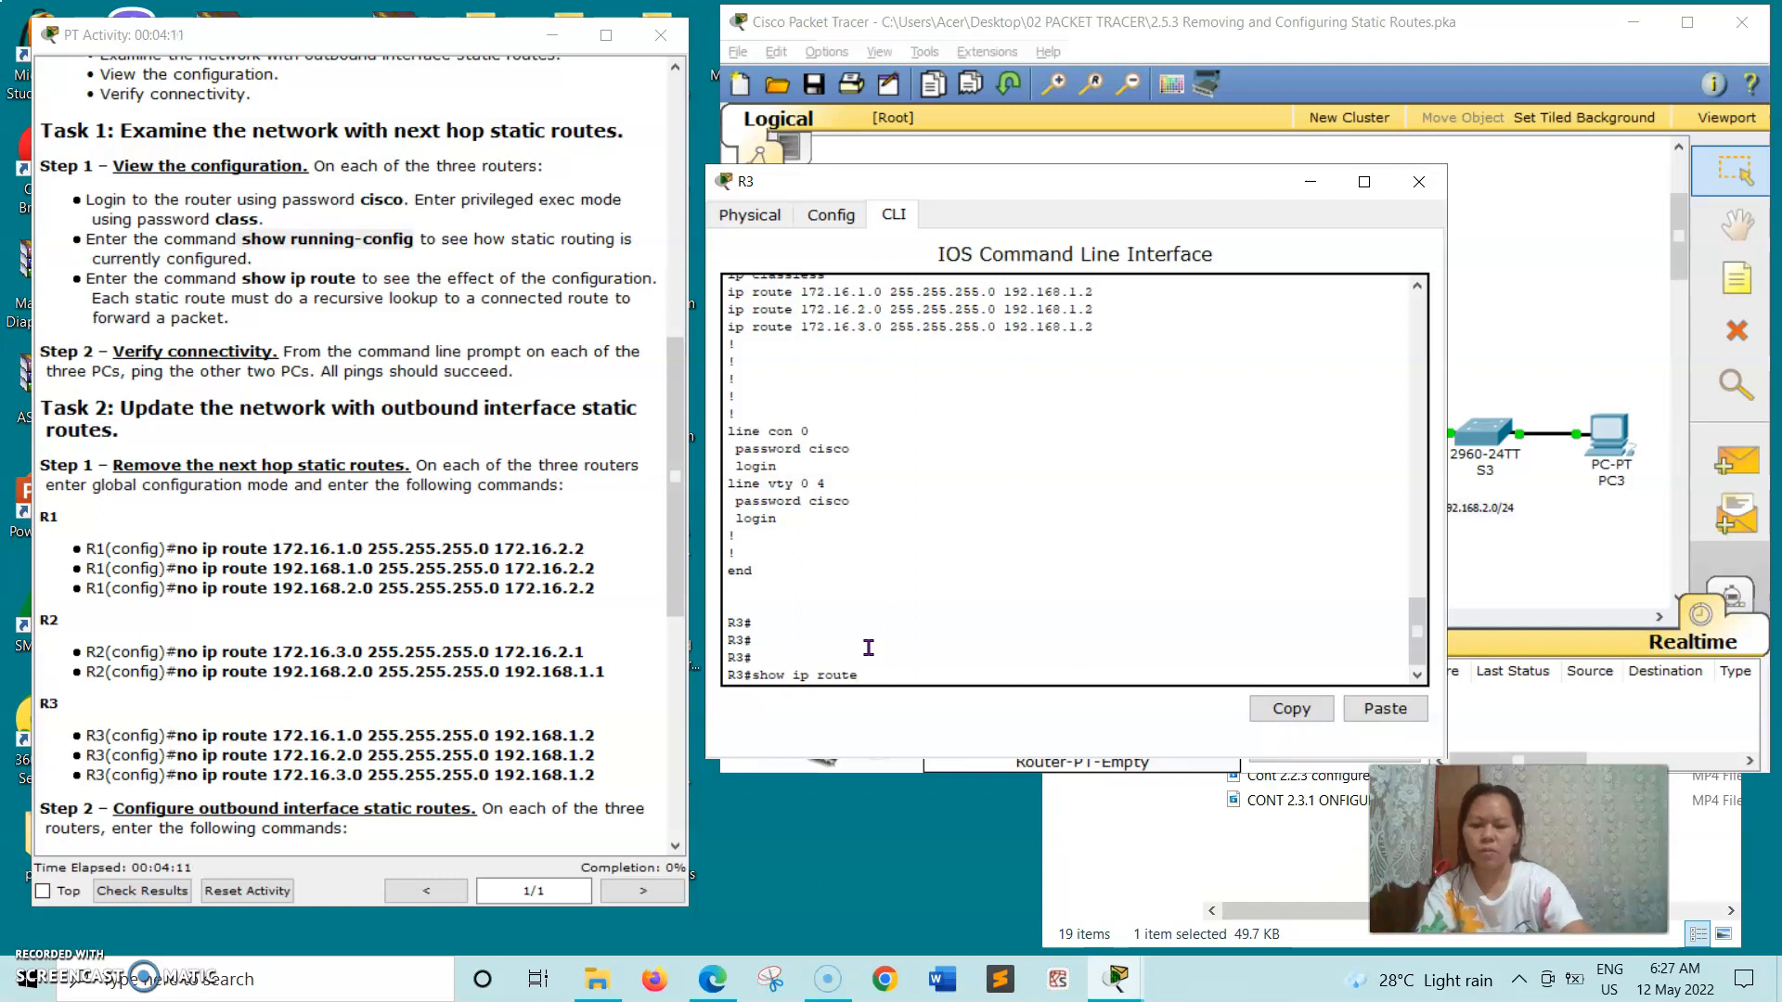
# - Run show ip route on R3 to examine its routing table, and close the router's window
pyautogui.press('Return')
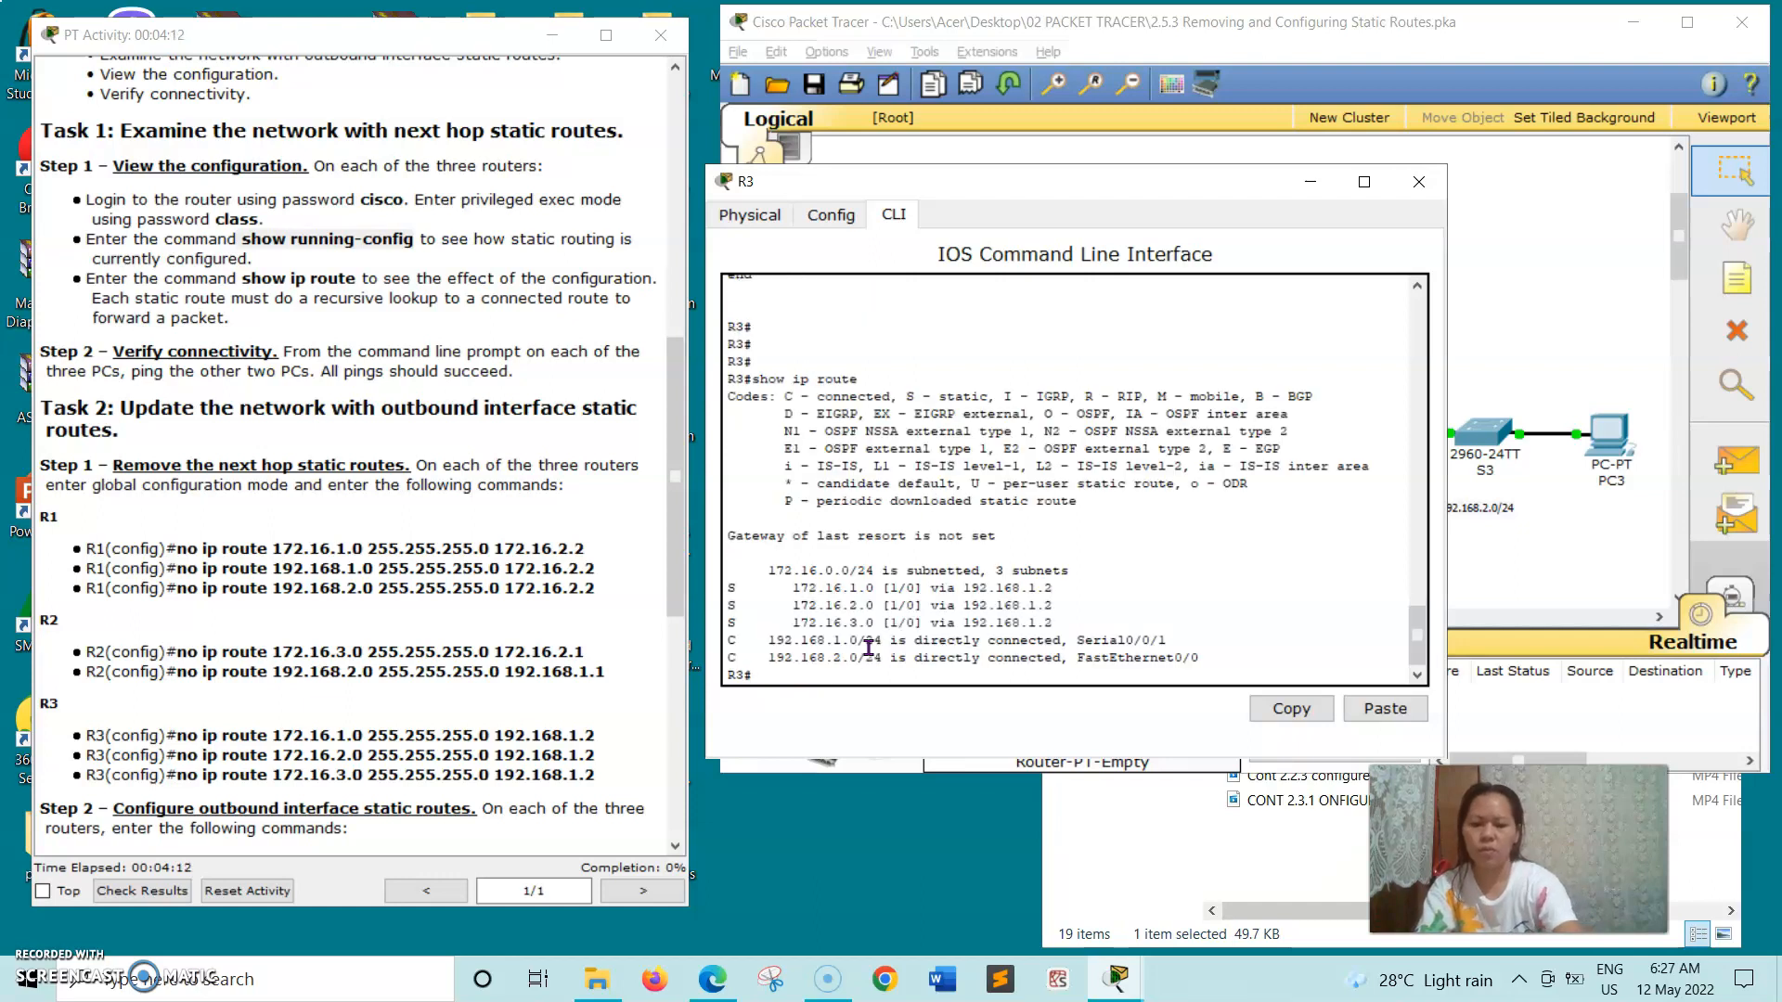
pyautogui.click(1435, 183)
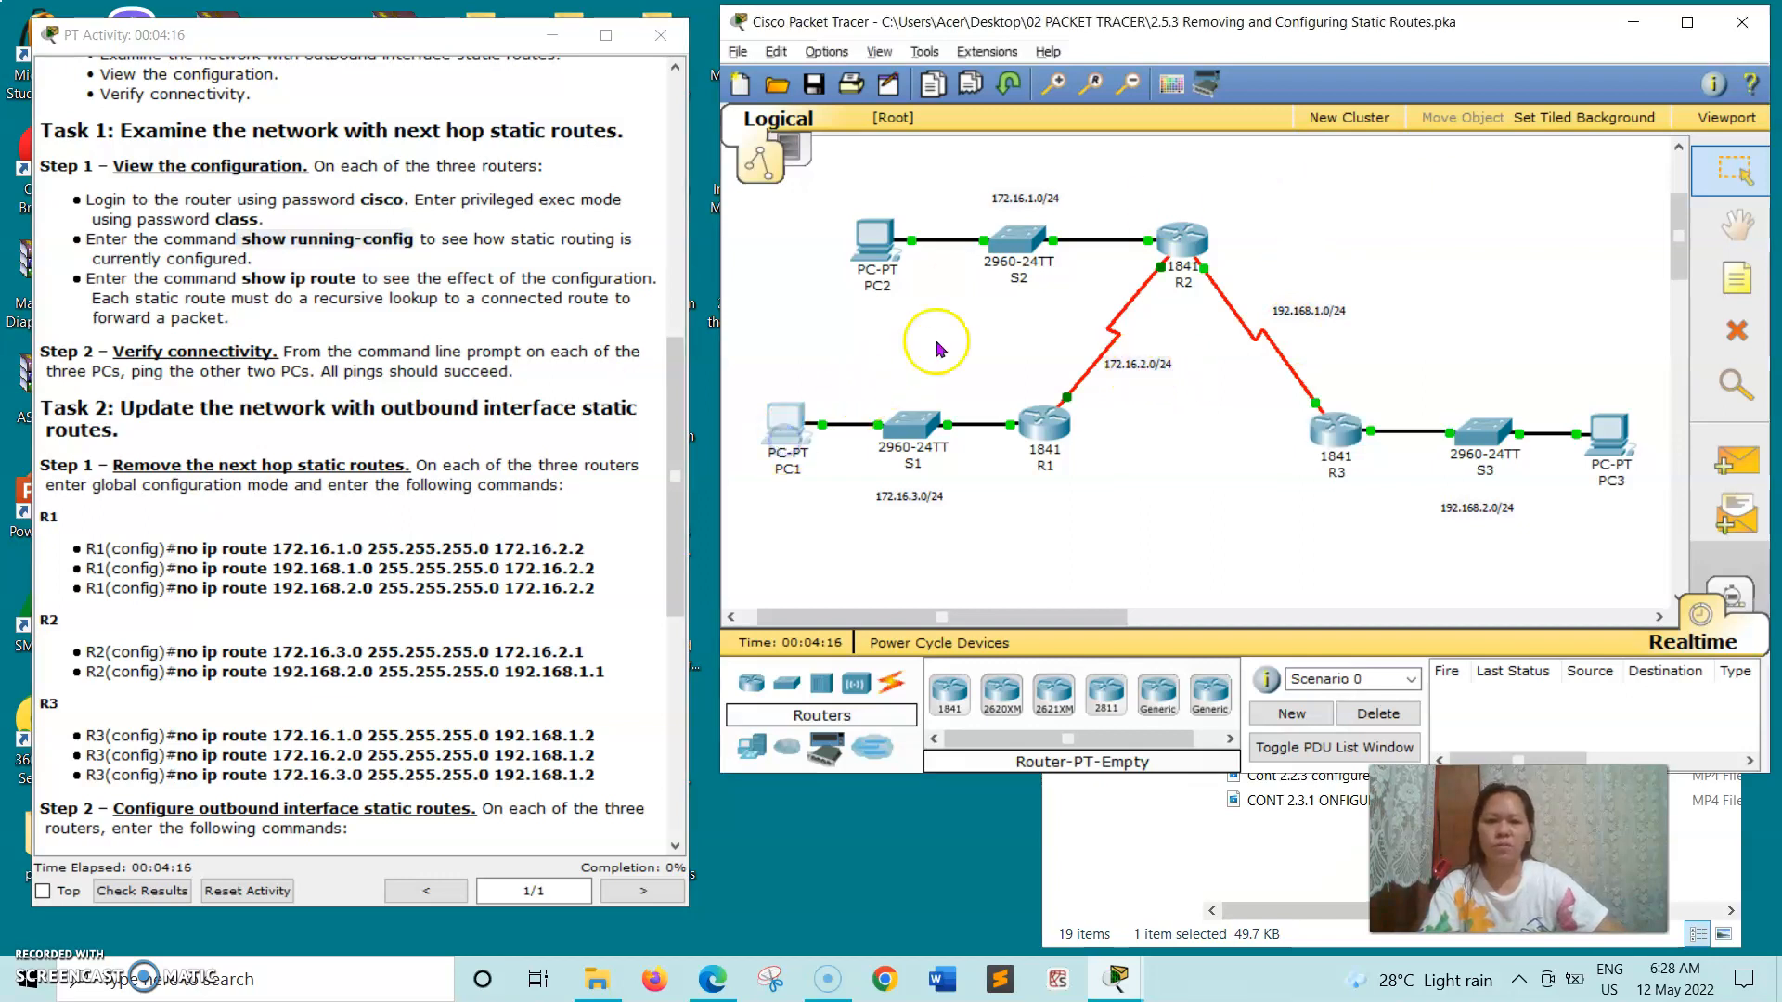
# - Open PC1's Command Prompt beside the instructions and begin a ping command
pyautogui.click(784, 425)
pyautogui.moveTo(647, 208); pyautogui.dragTo(1155, 141)
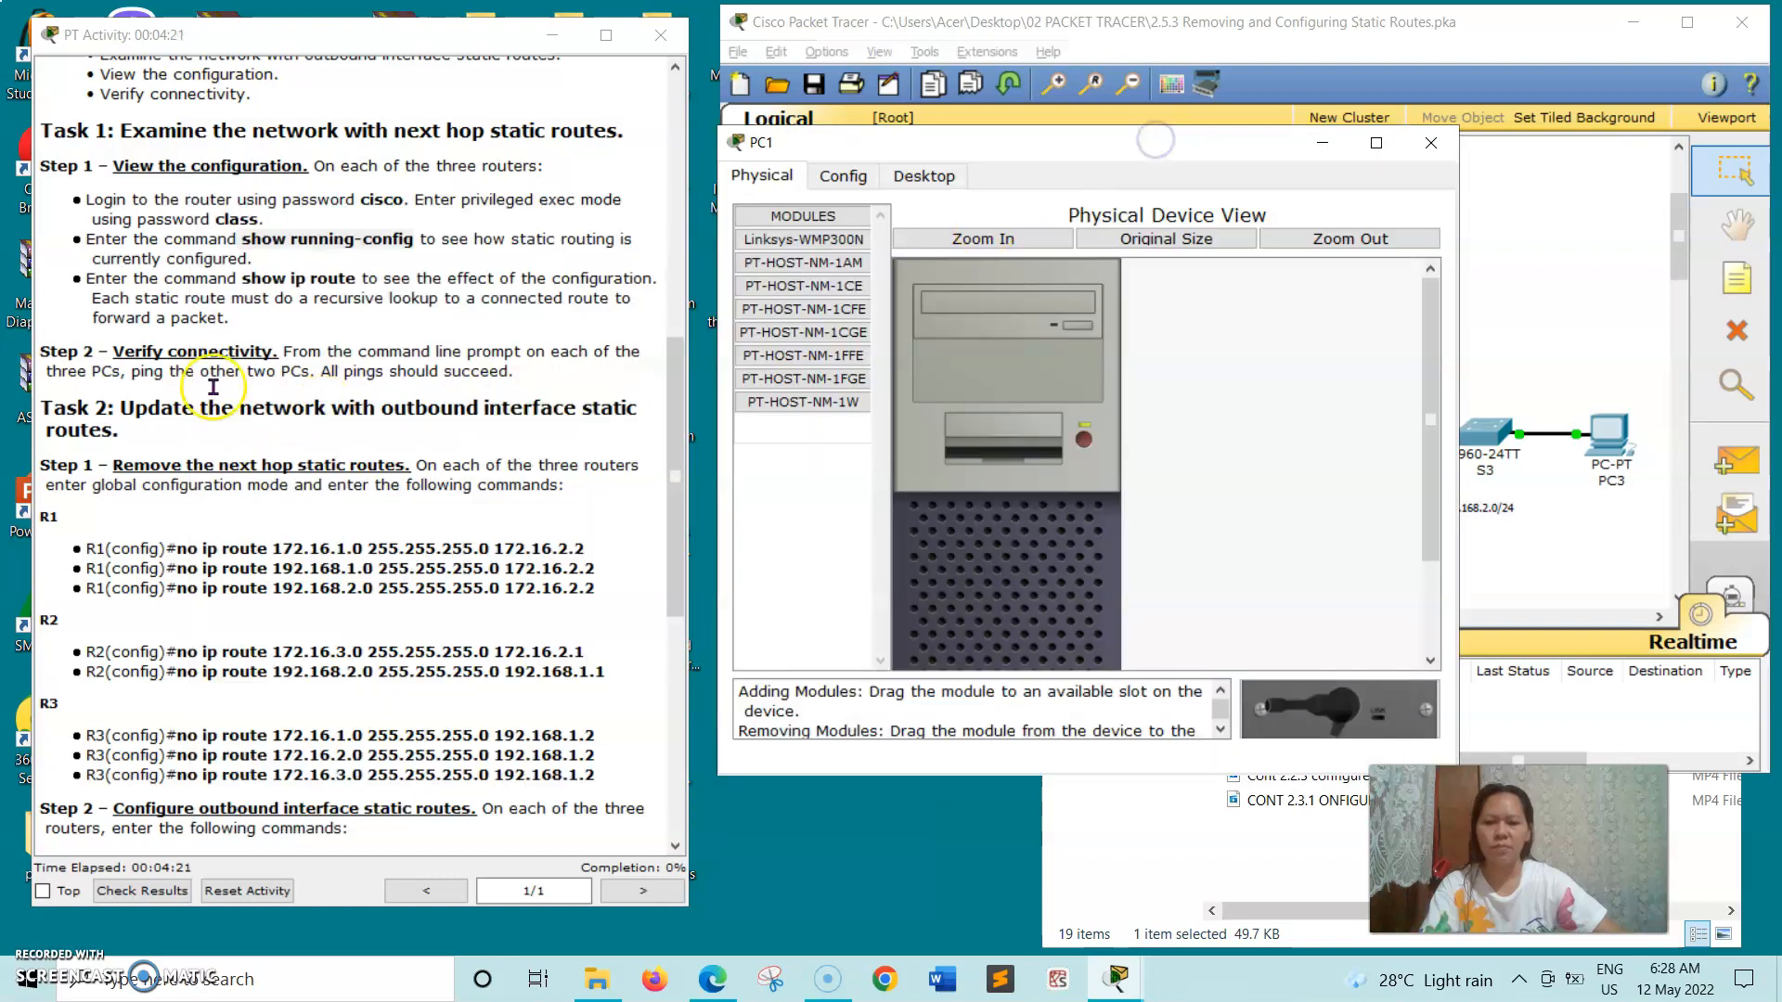
pyautogui.click(932, 176)
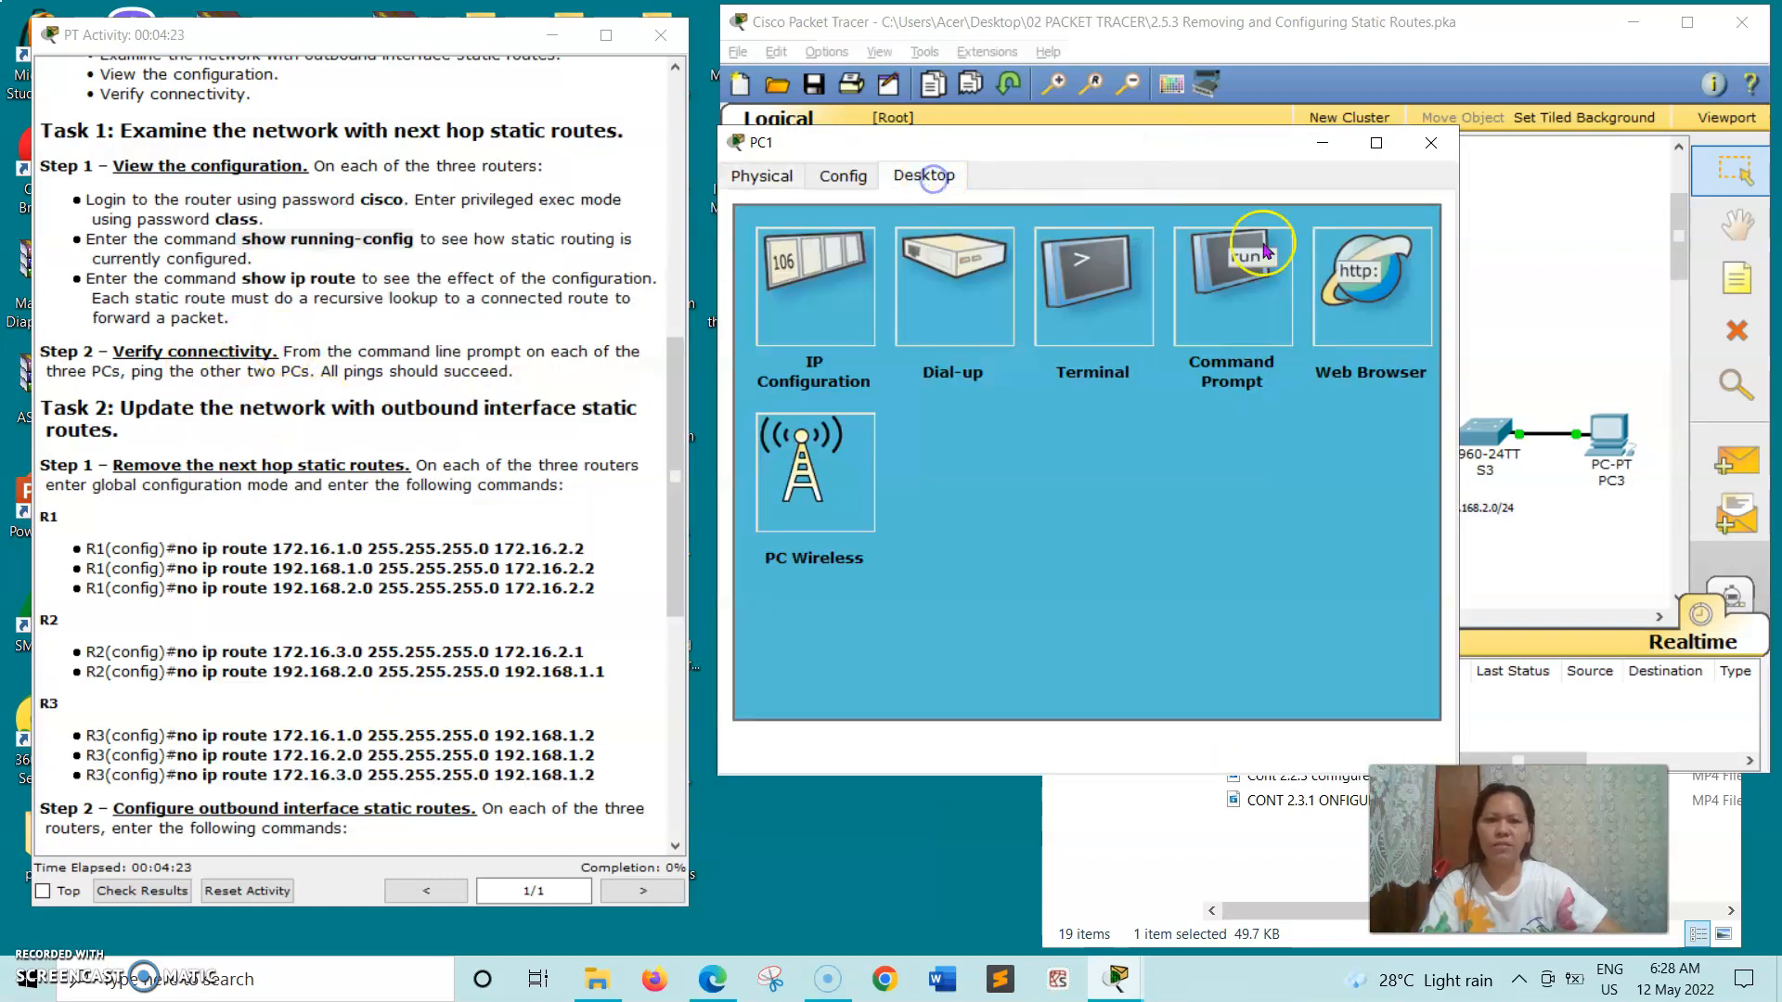
pyautogui.click(1208, 348)
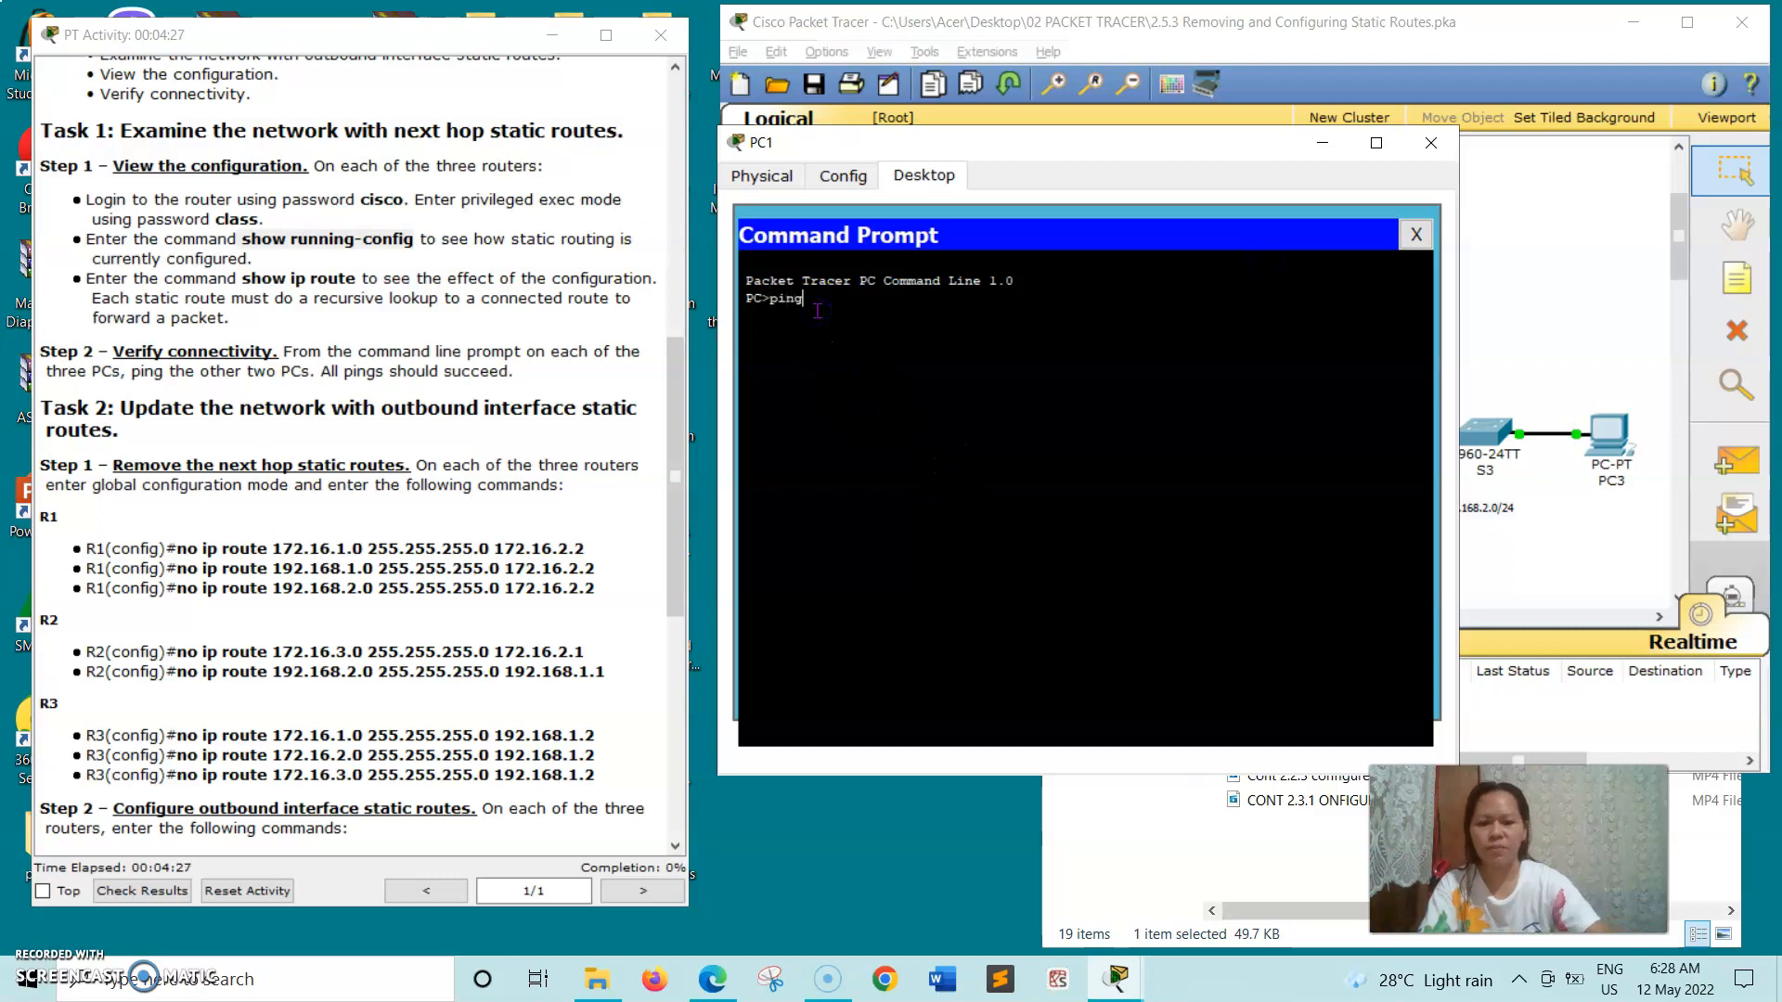
# - Copy PC1's address 172.16.3.10 from the addressing table, ping it from PC1, and close PC1's window
pyautogui.scroll(3, 320, 174)
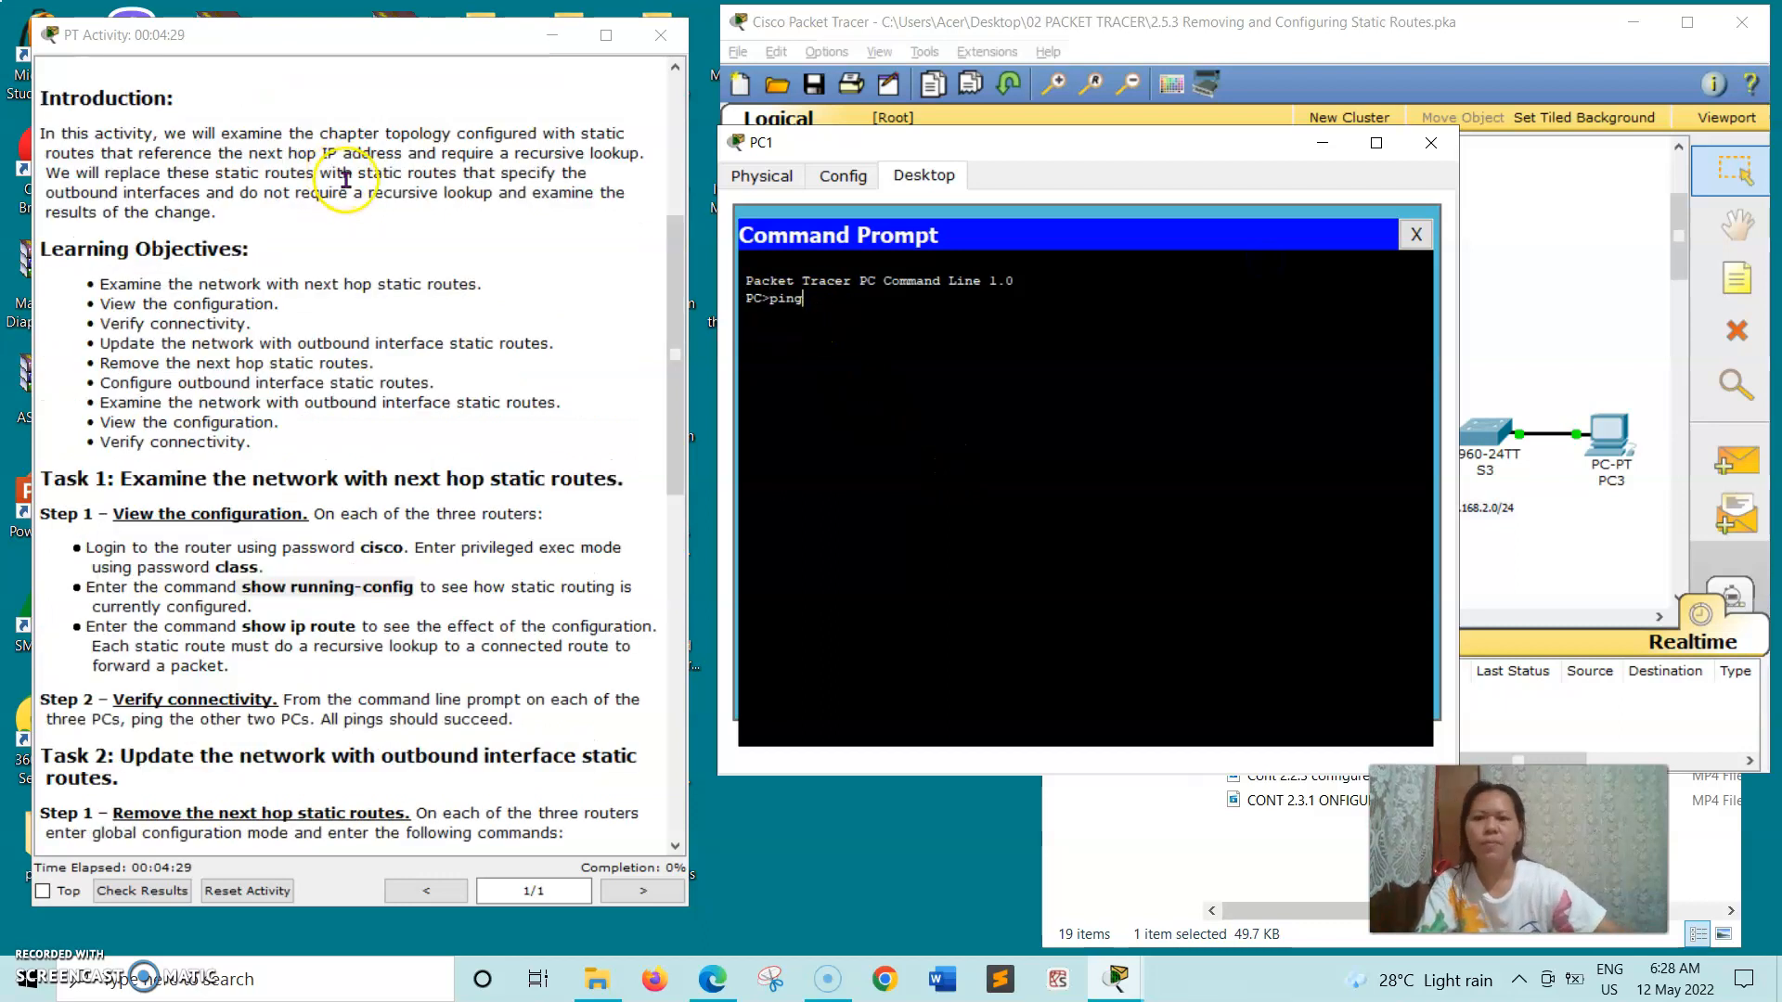
pyautogui.scroll(4, 357, 184)
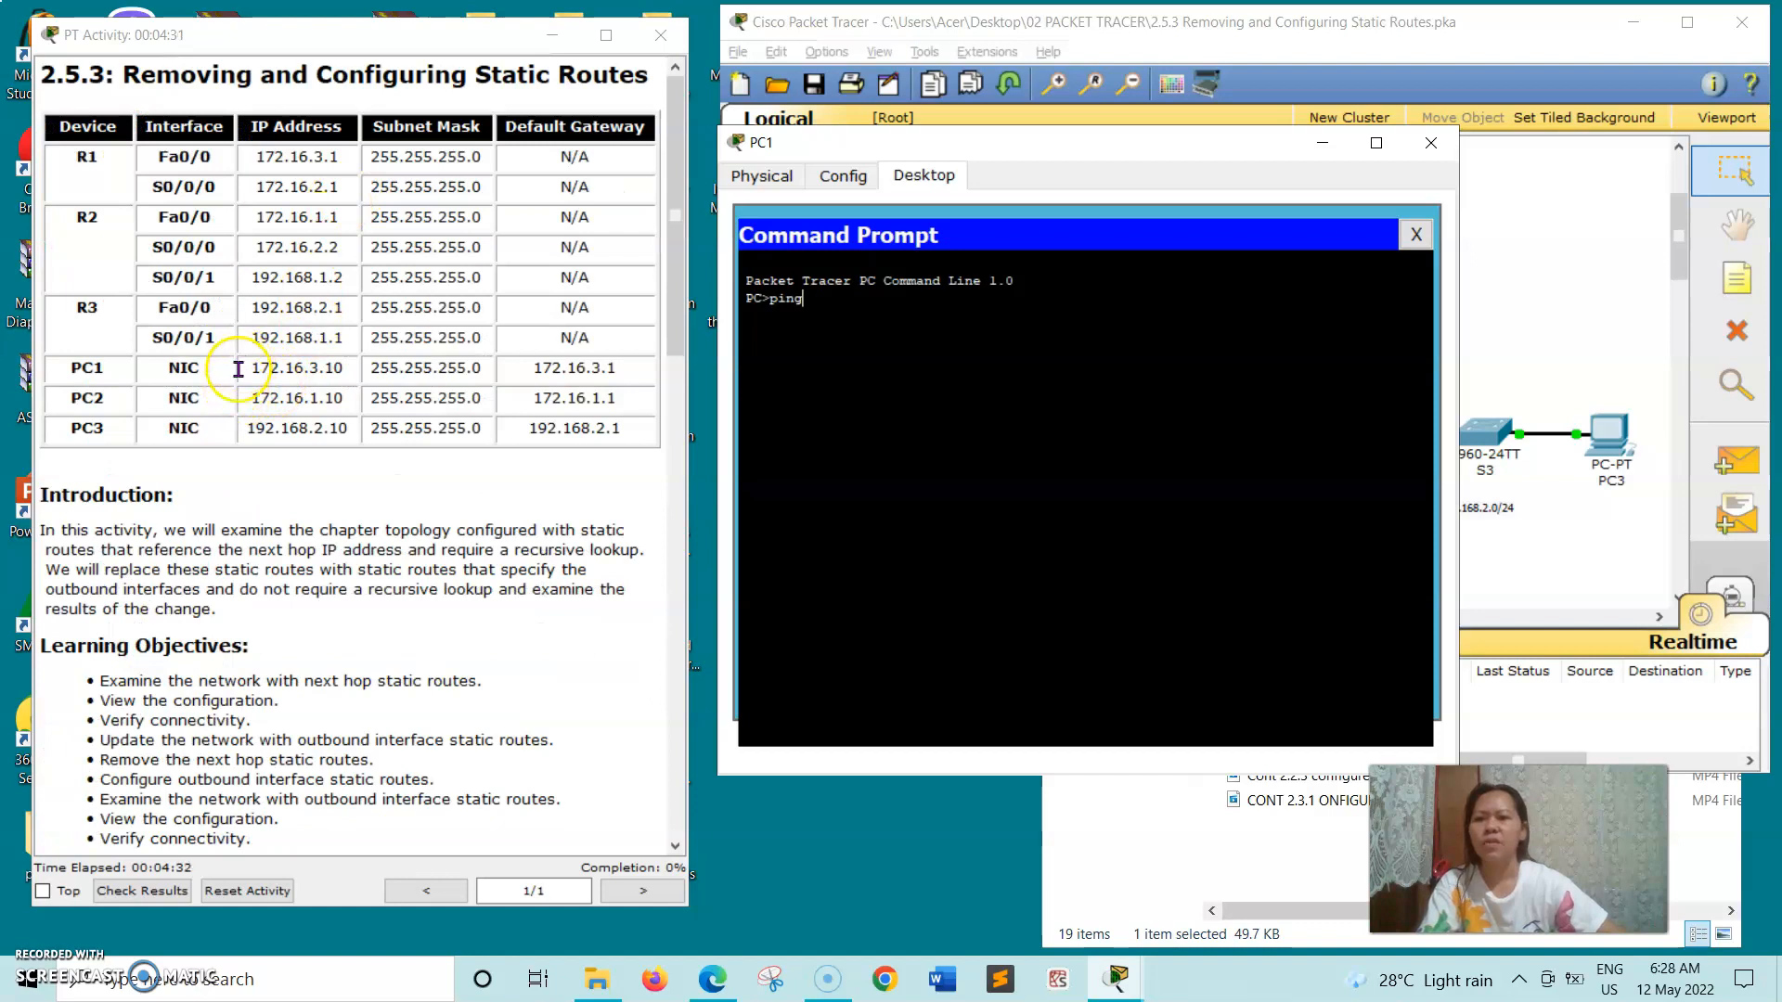
pyautogui.click(254, 365)
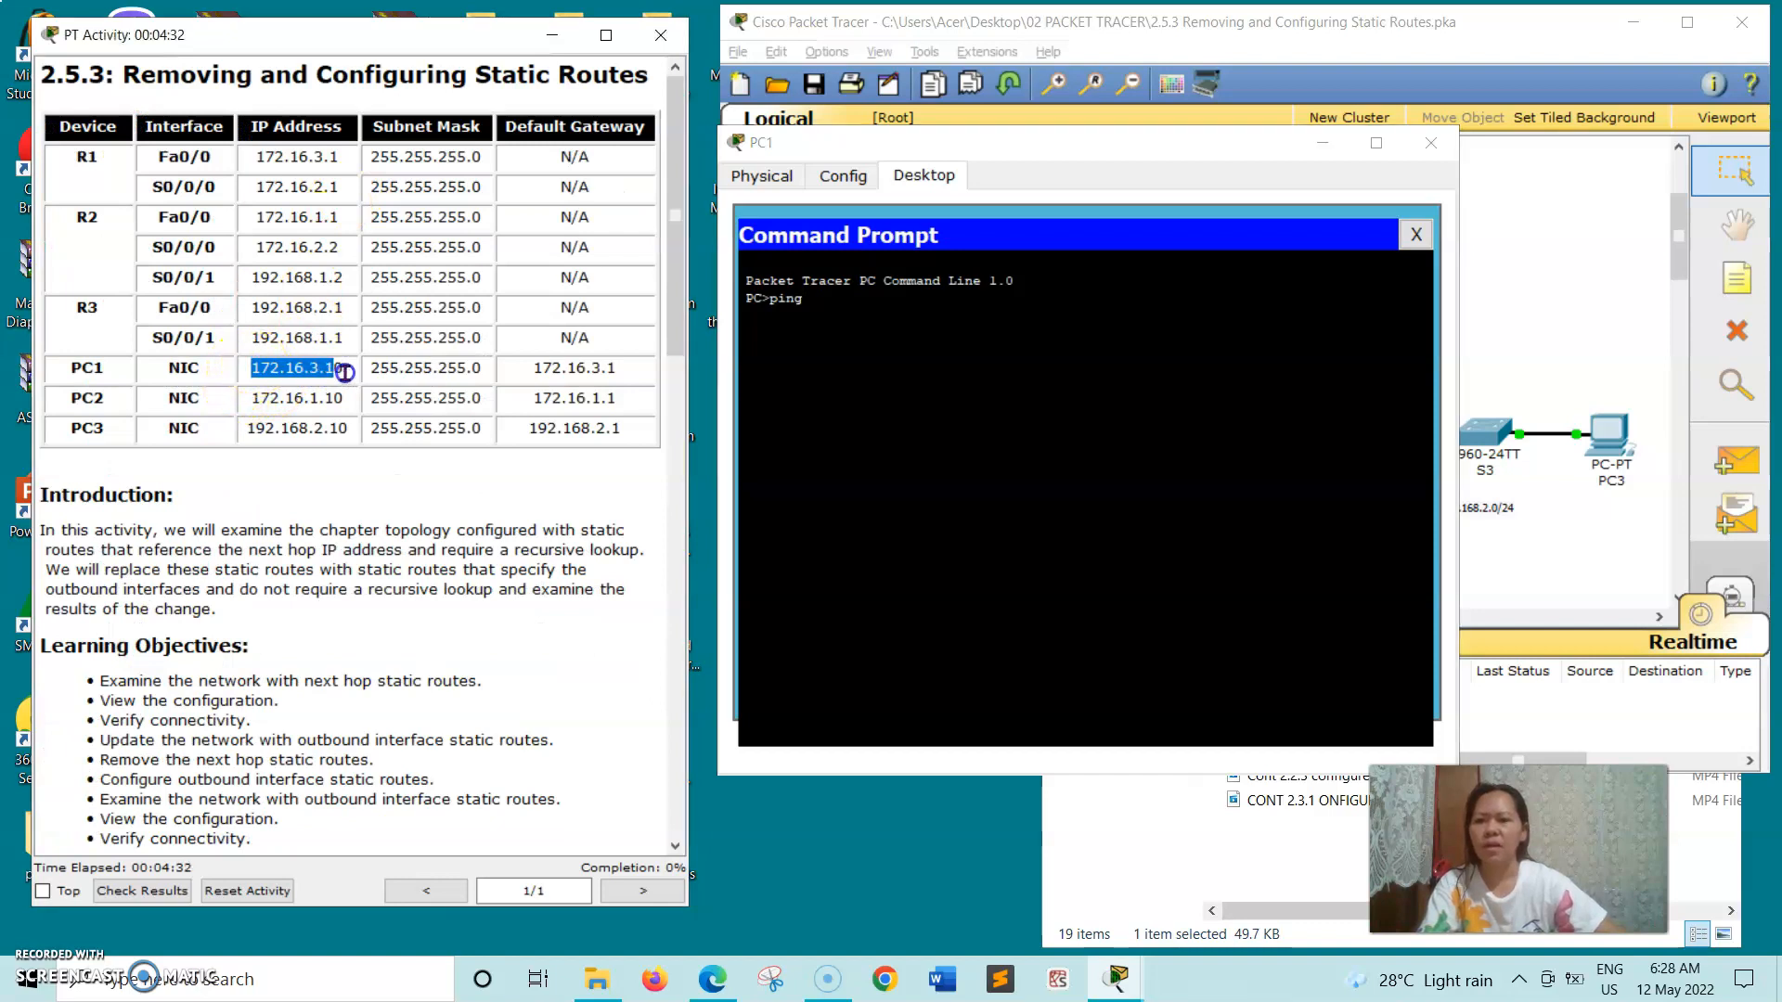
pyautogui.rightClick(353, 371)
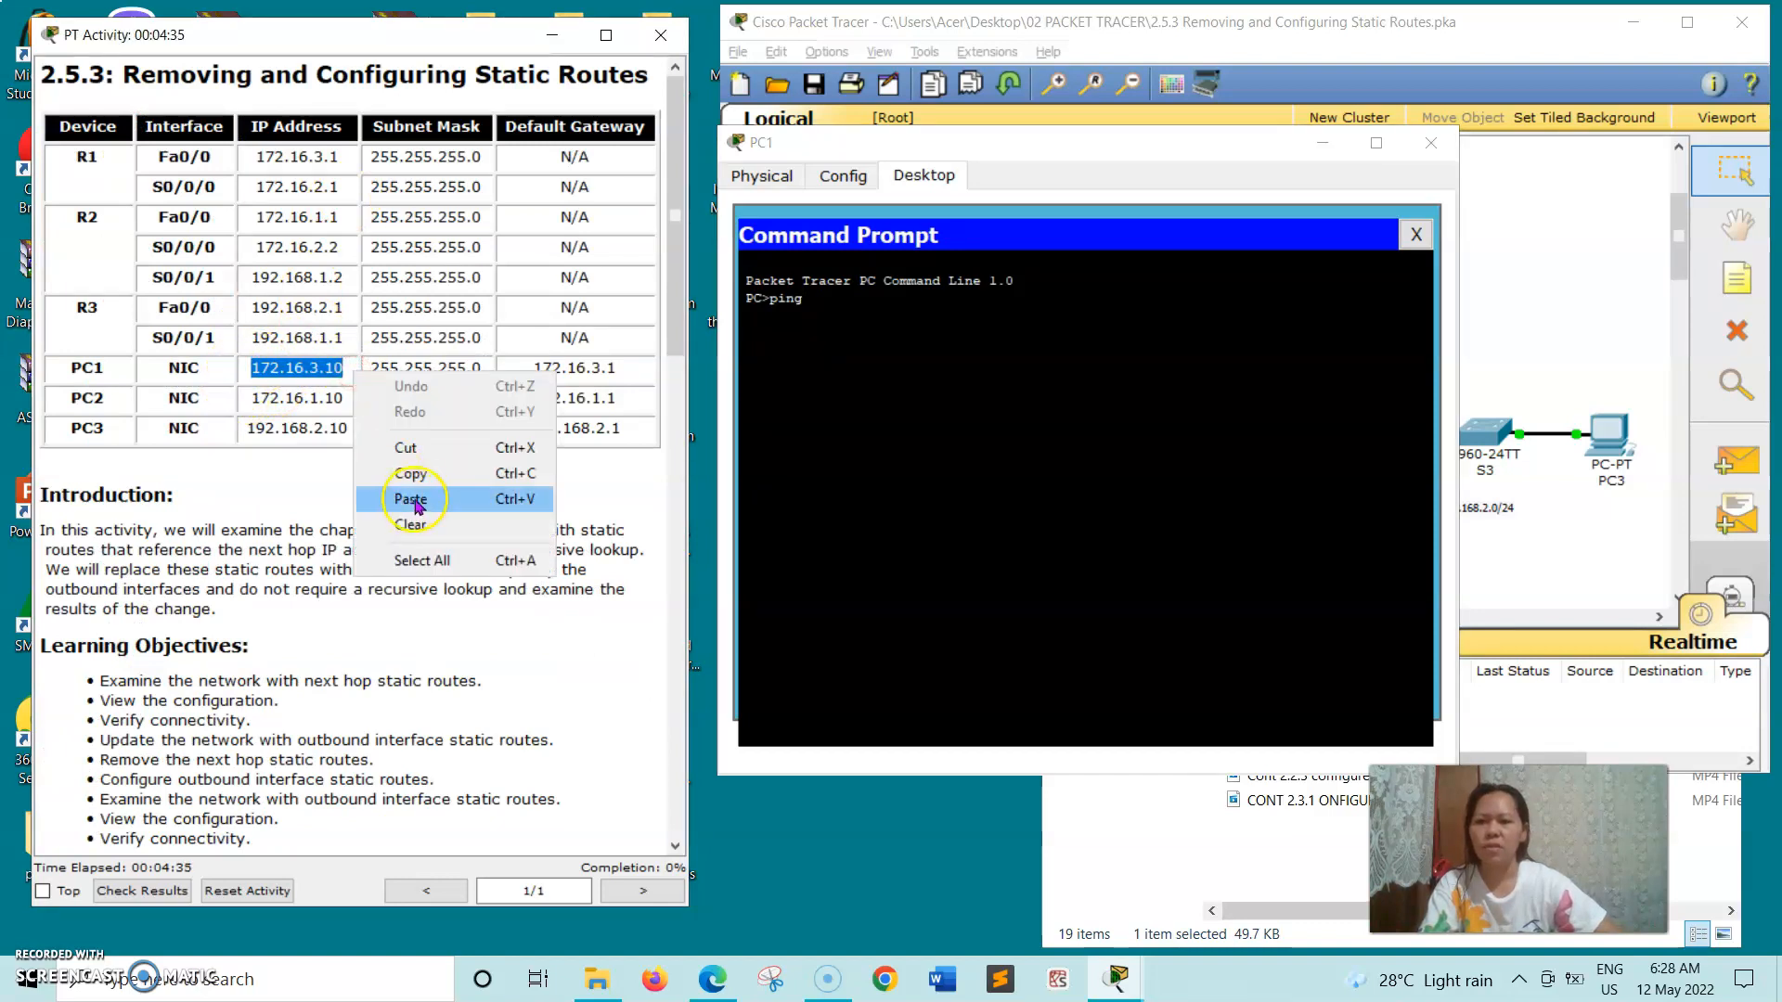
pyautogui.click(425, 476)
pyautogui.click(851, 310)
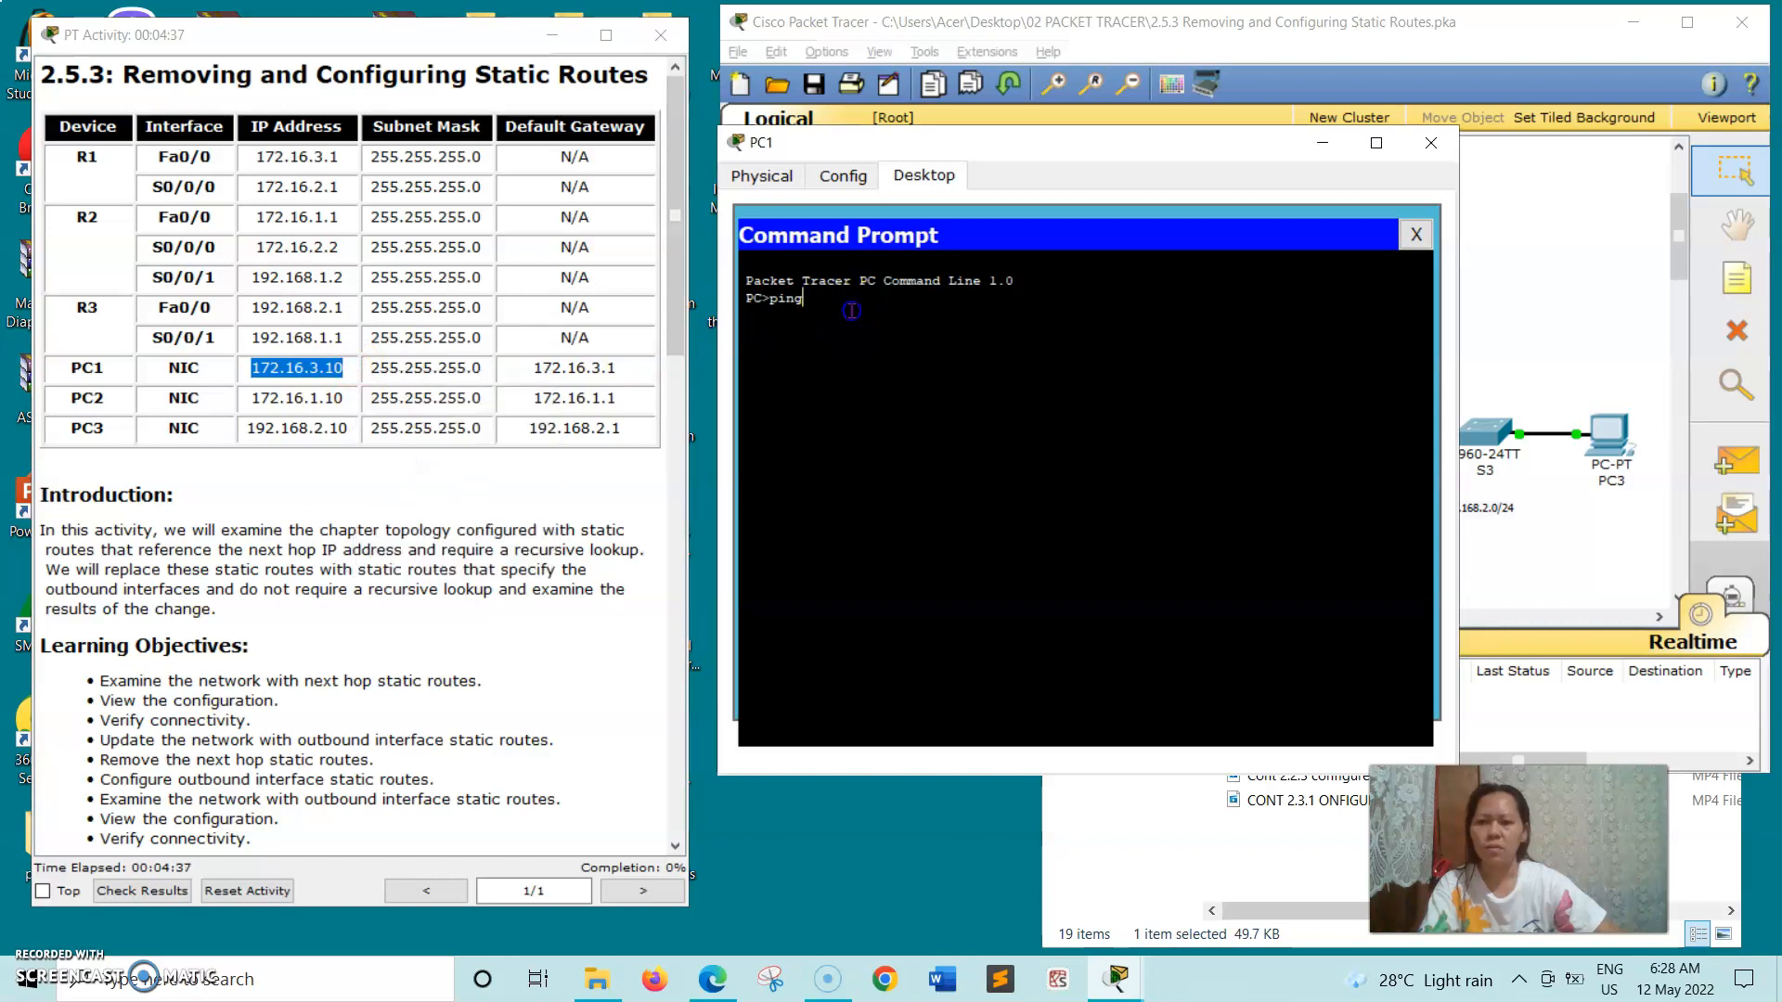
pyautogui.rightClick(843, 311)
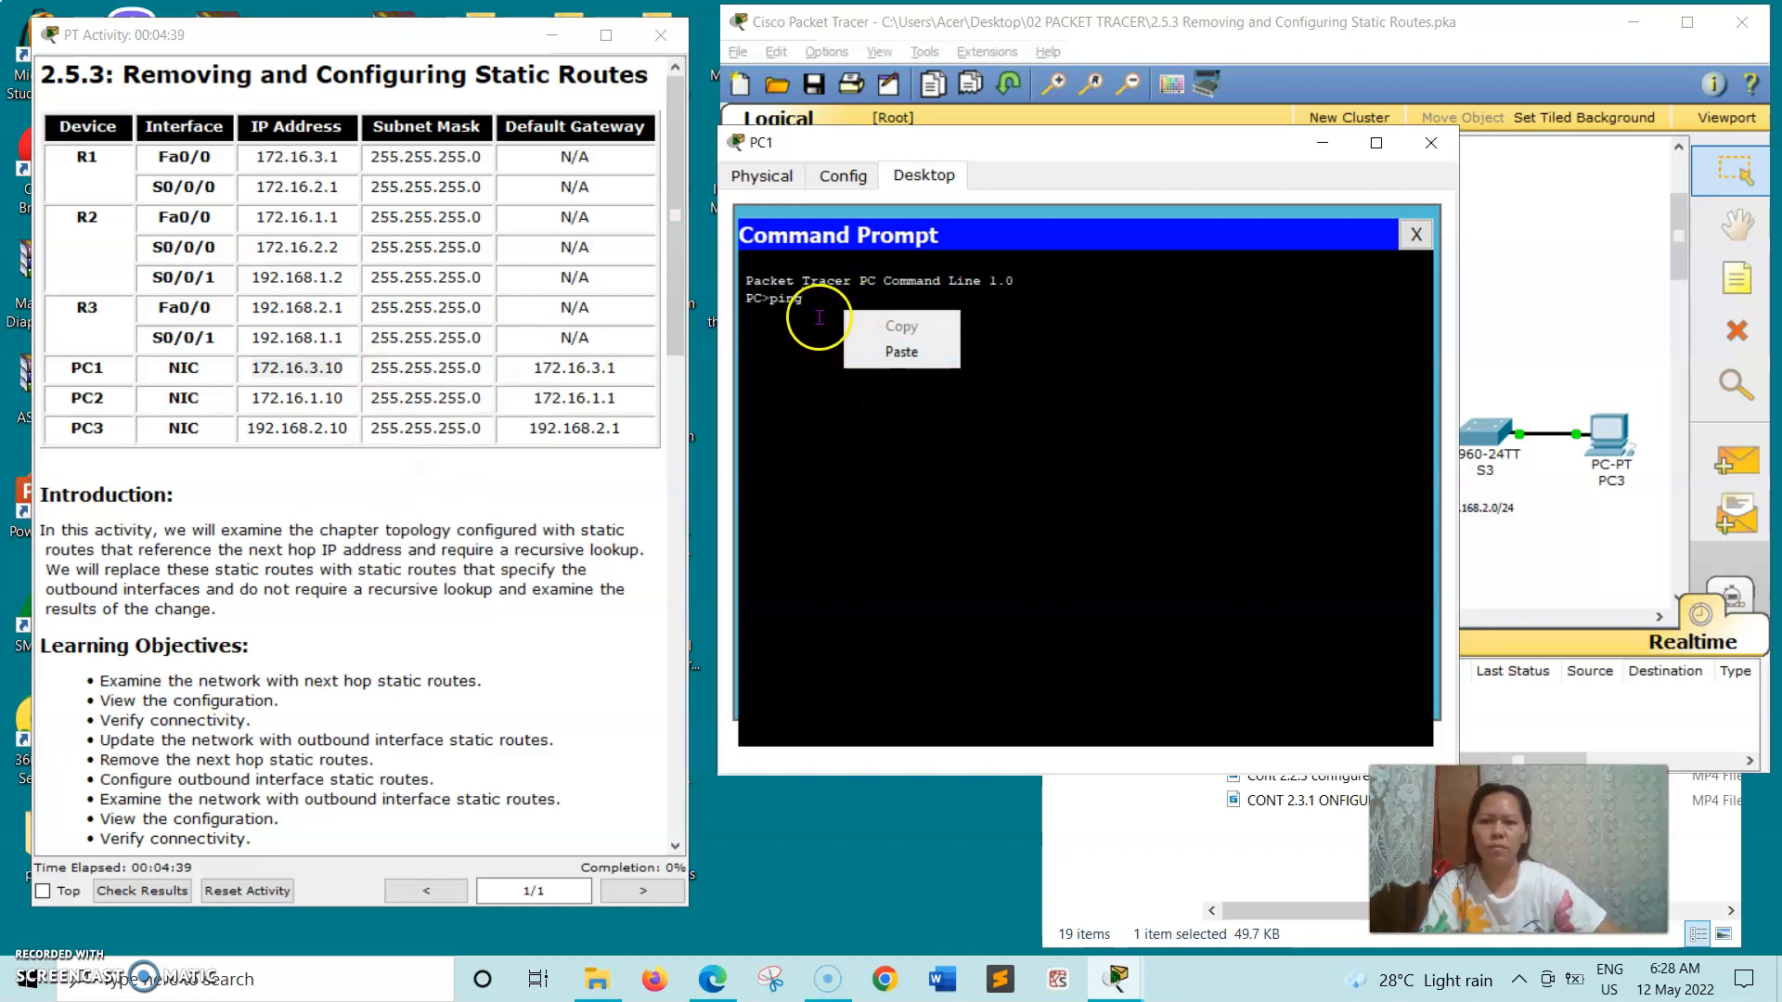
pyautogui.click(820, 310)
pyautogui.rightClick(825, 301)
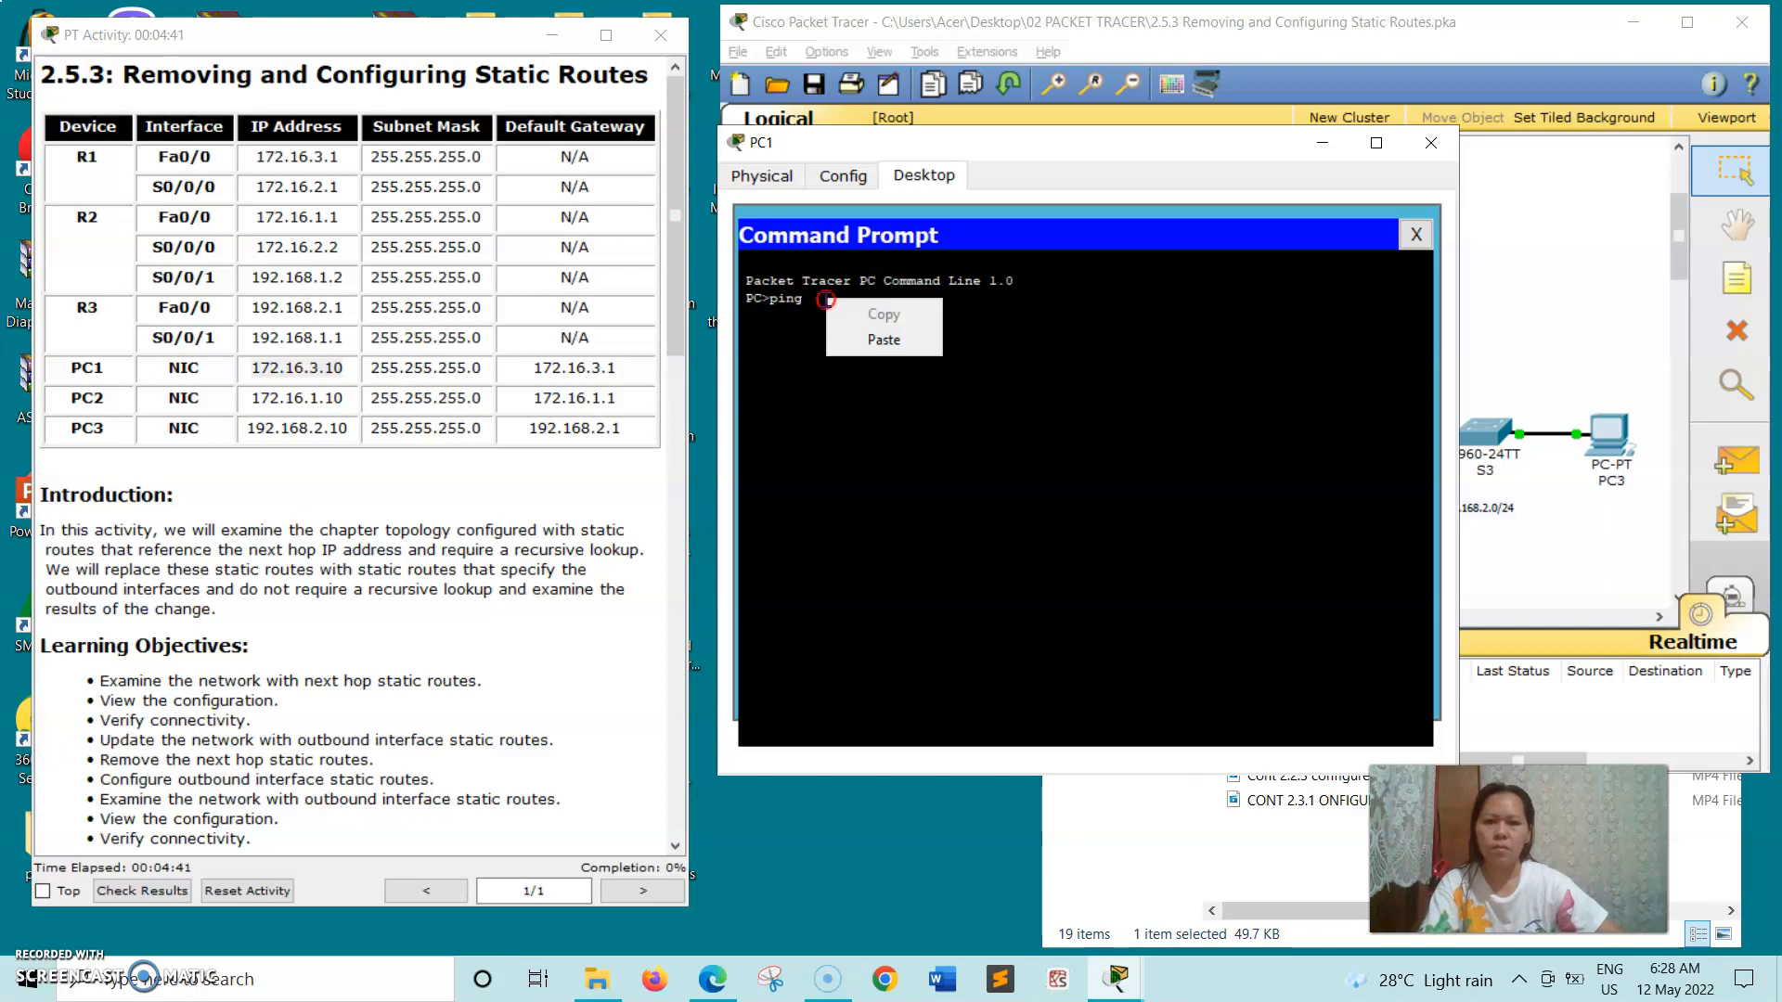
pyautogui.click(870, 336)
pyautogui.press('Return')
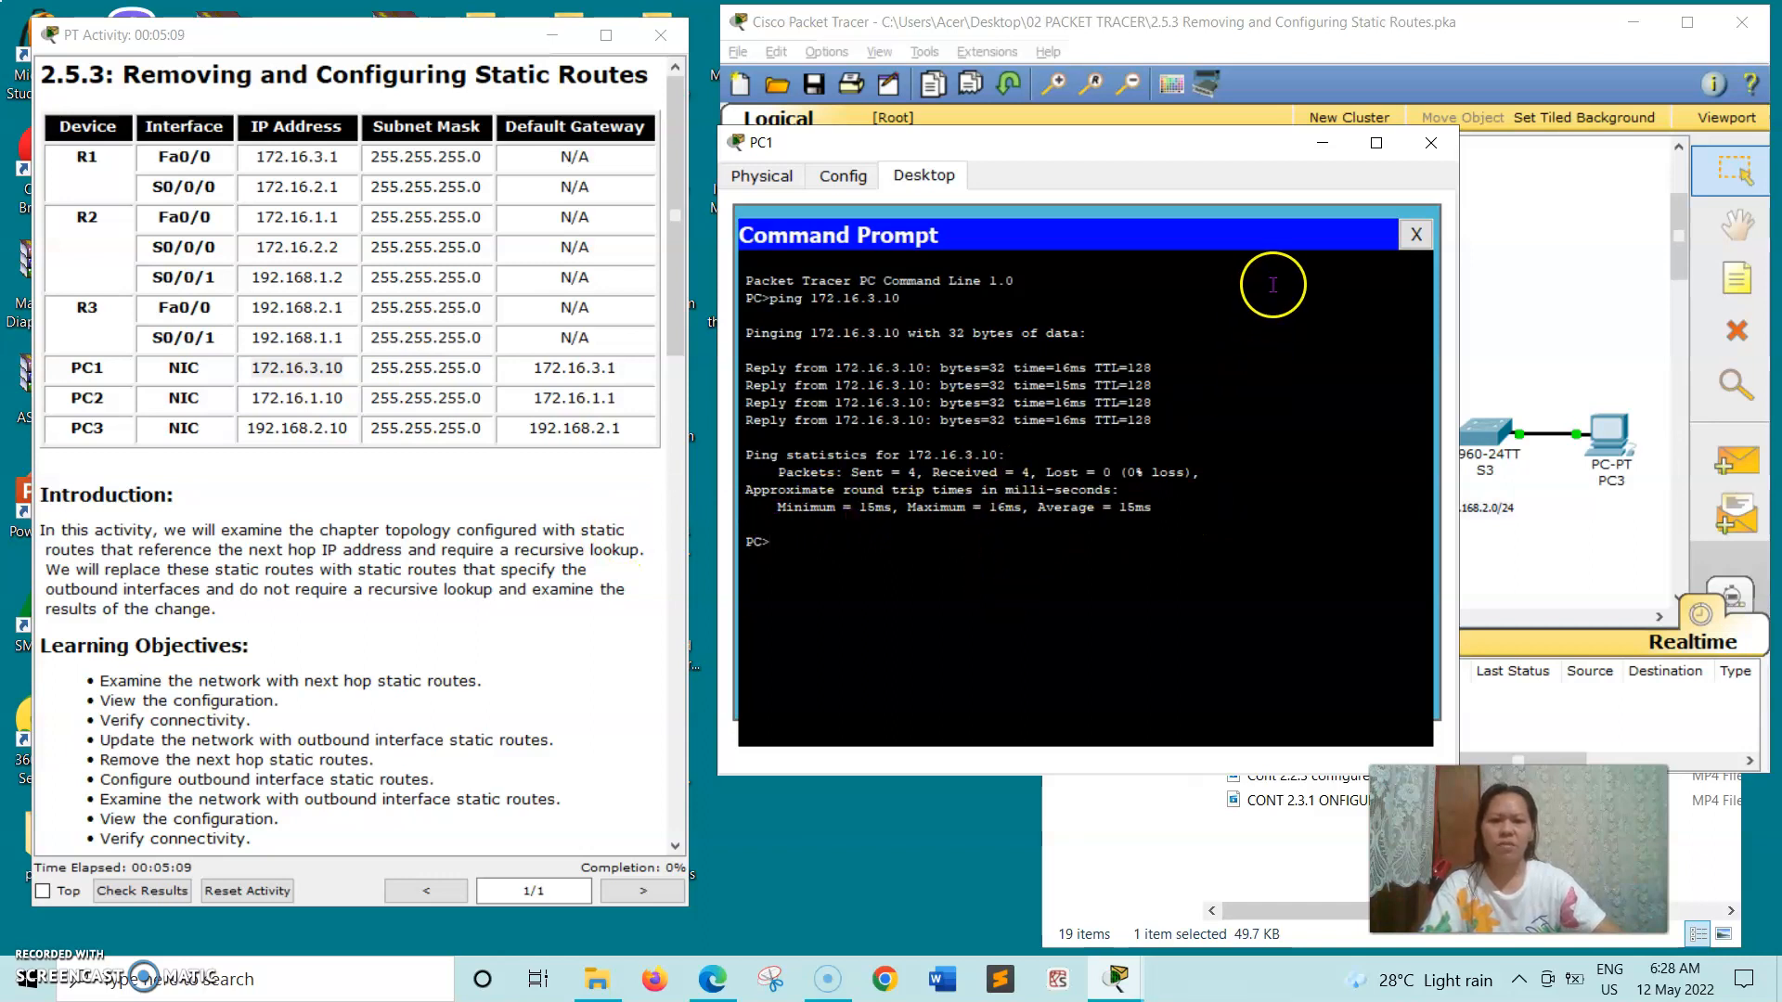
pyautogui.click(1431, 142)
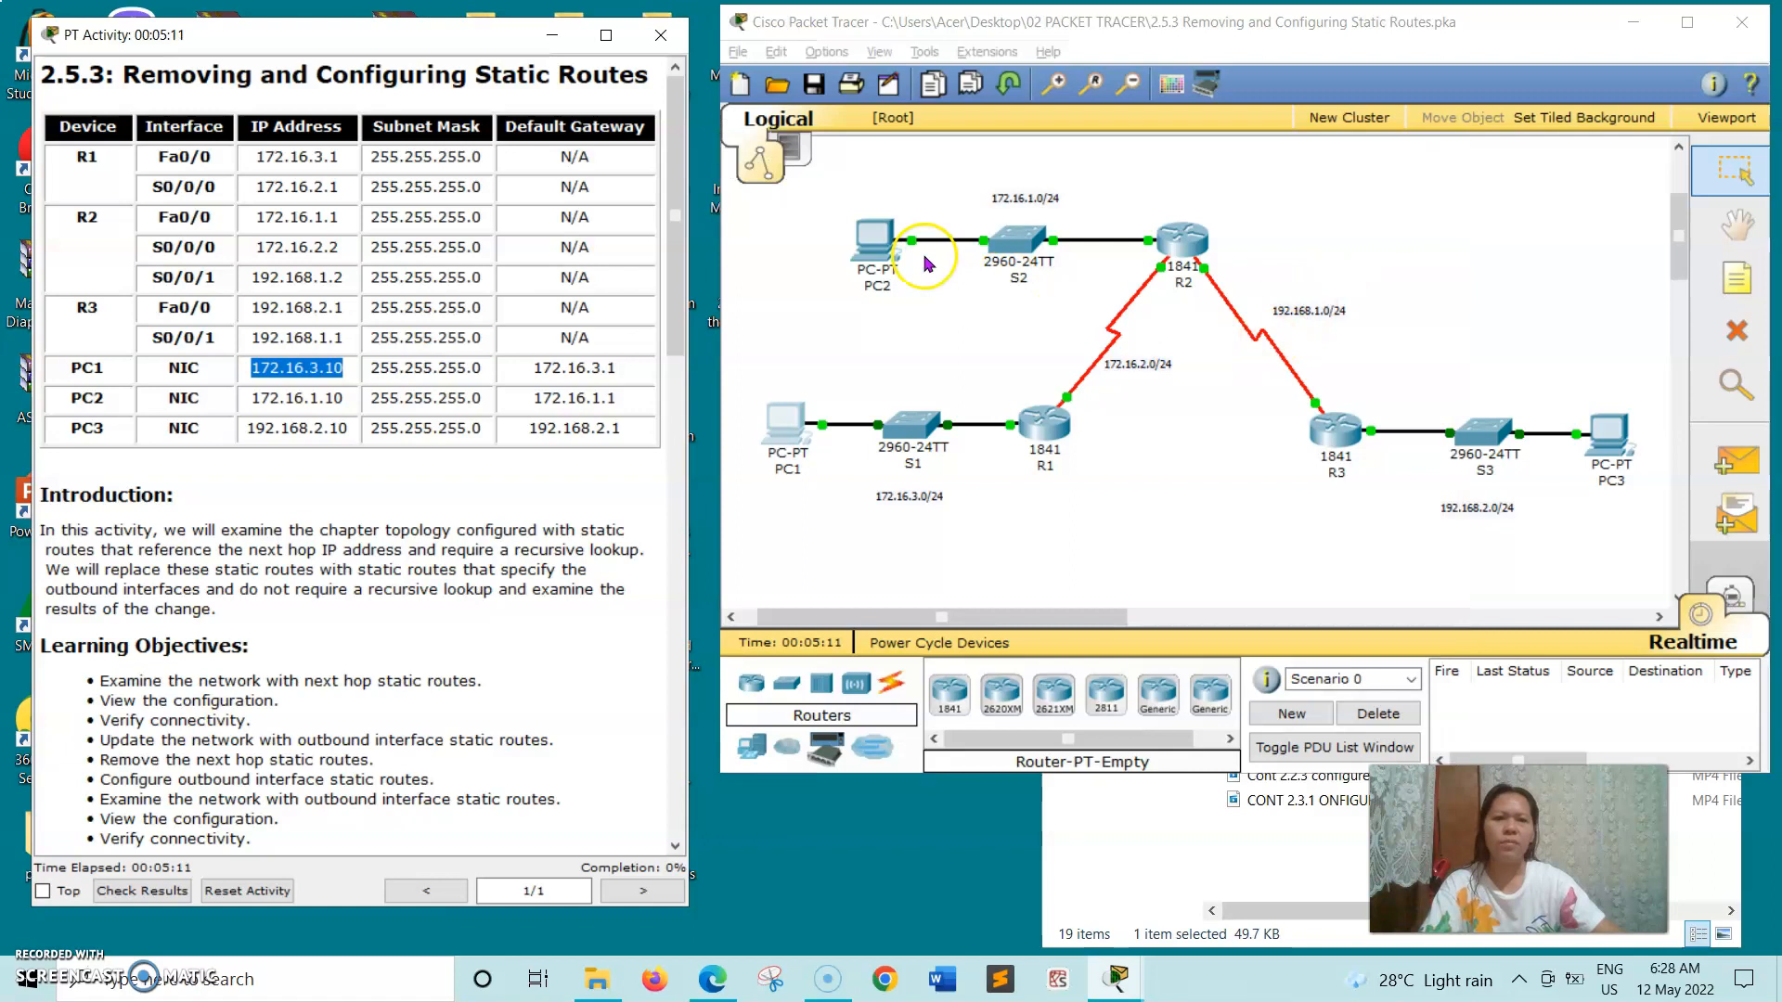
# - Open PC2's Command Prompt beside the addressing table and begin a ping command
pyautogui.click(868, 240)
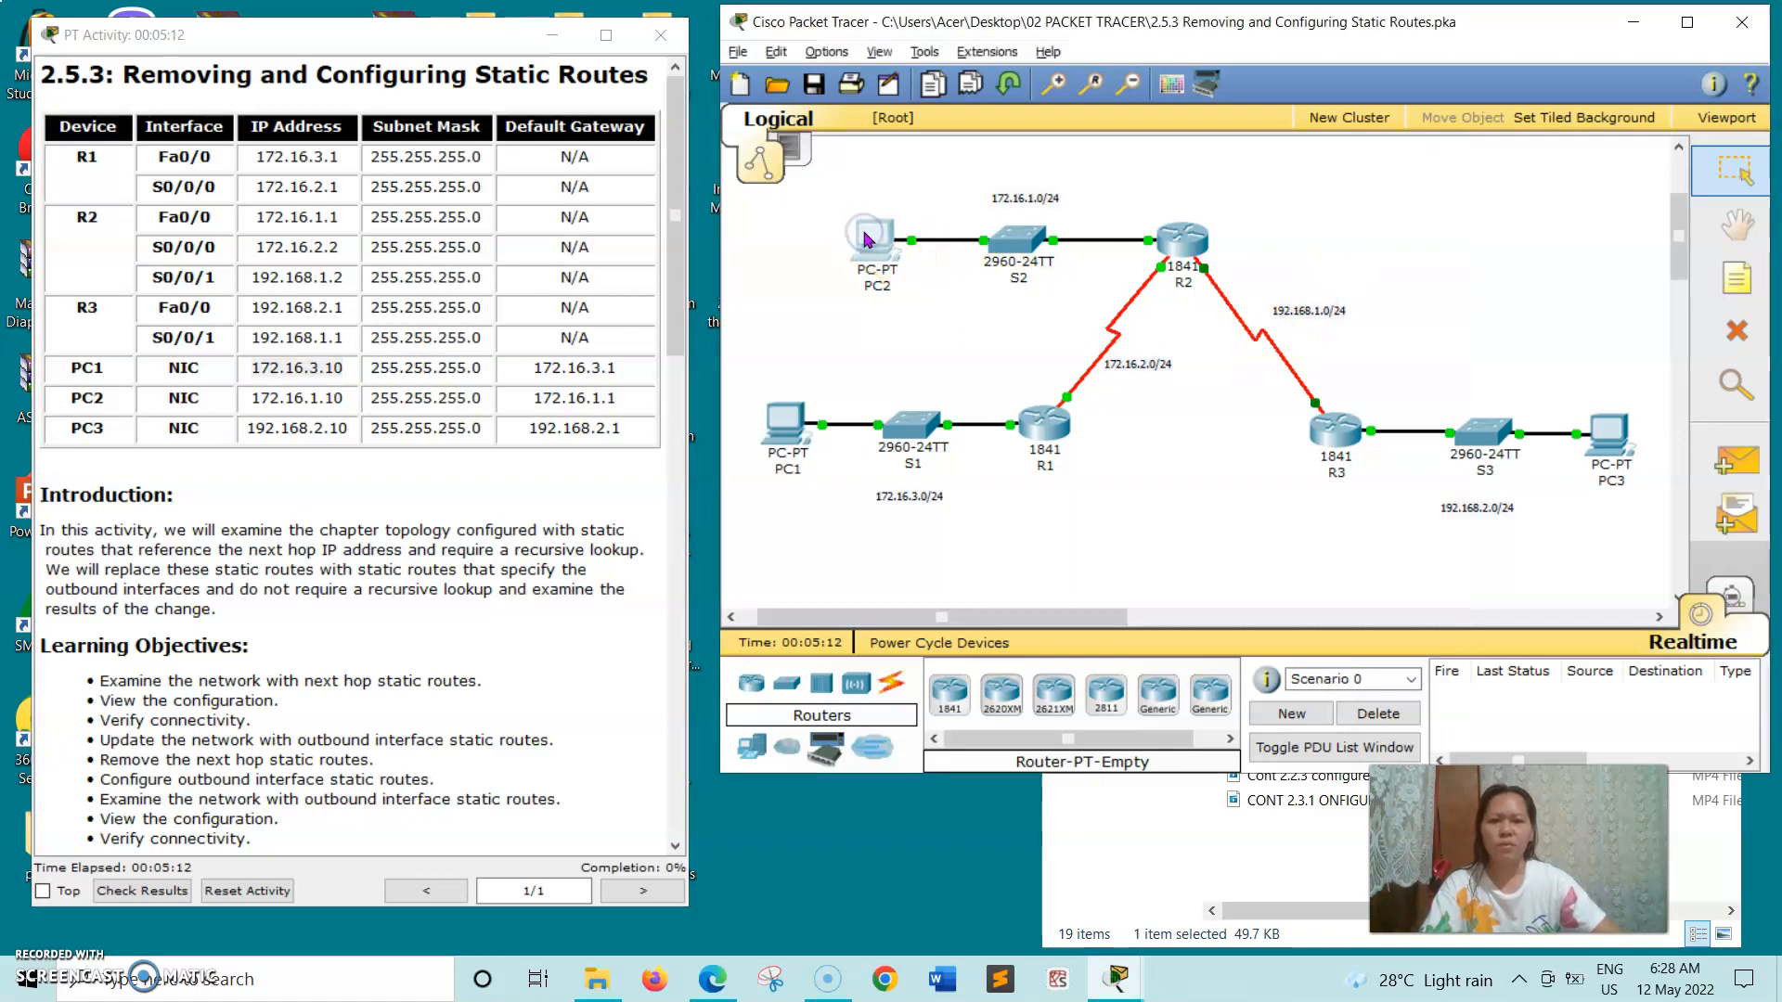
pyautogui.click(428, 262)
pyautogui.moveTo(560, 229); pyautogui.dragTo(1062, 238)
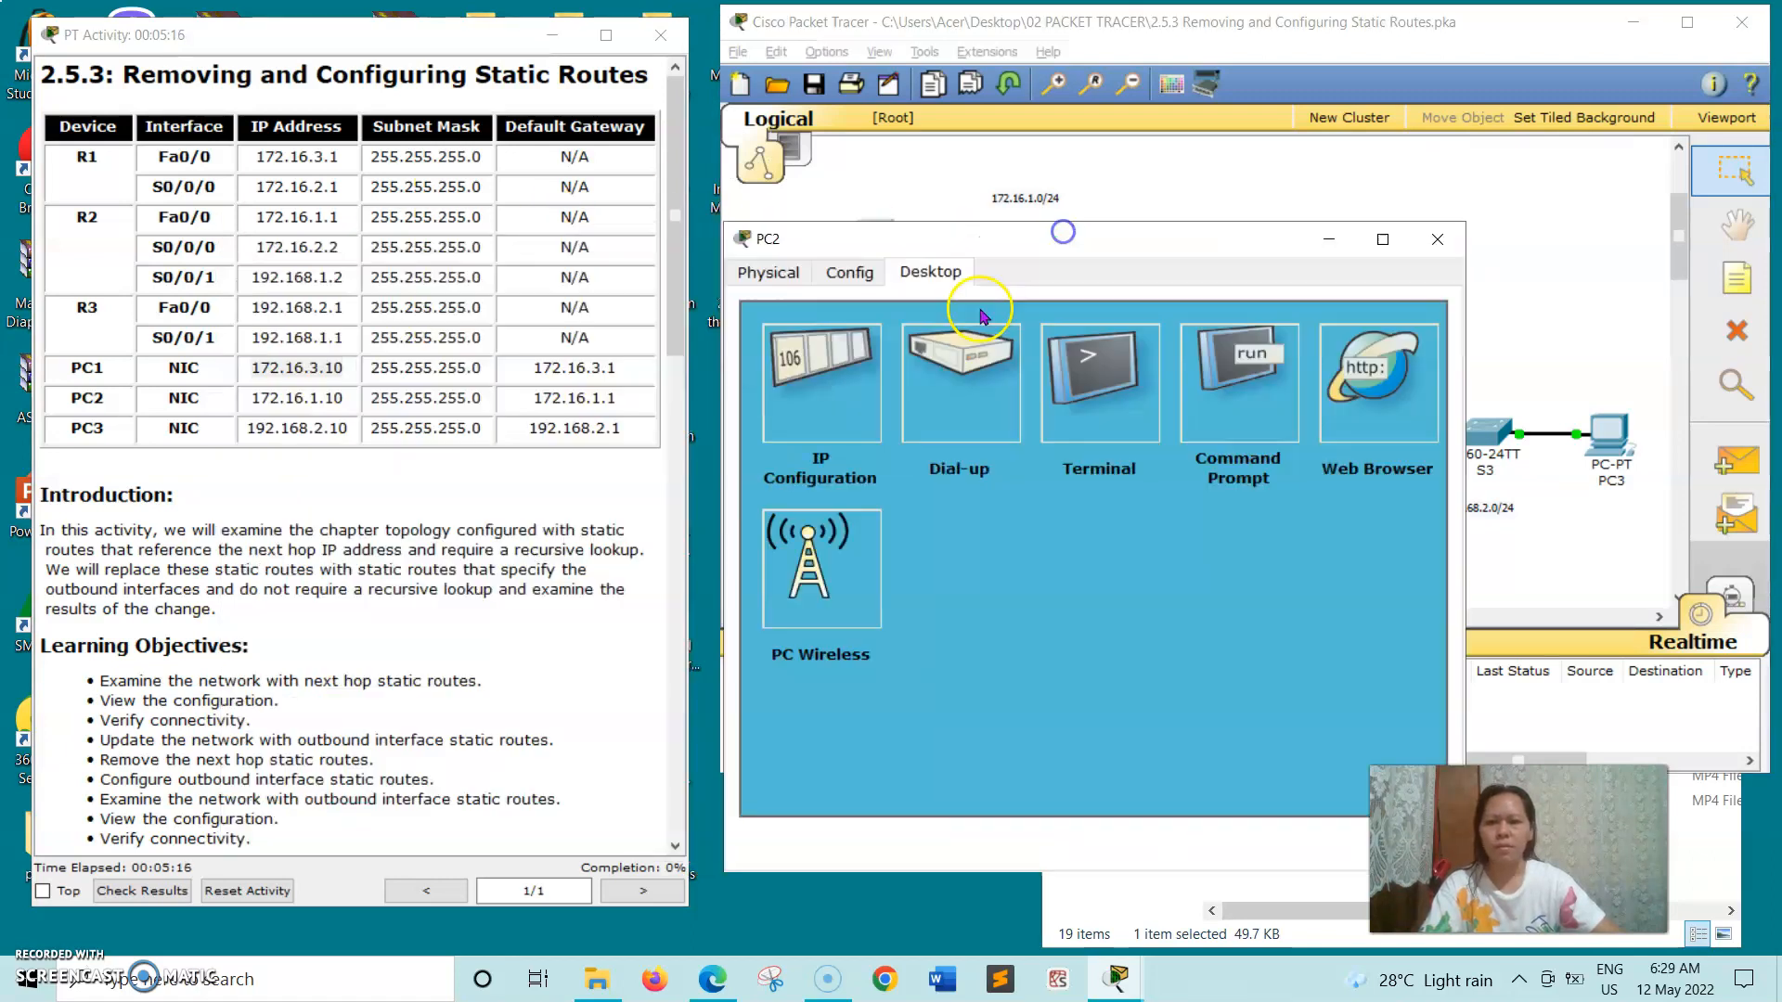
pyautogui.click(1270, 362)
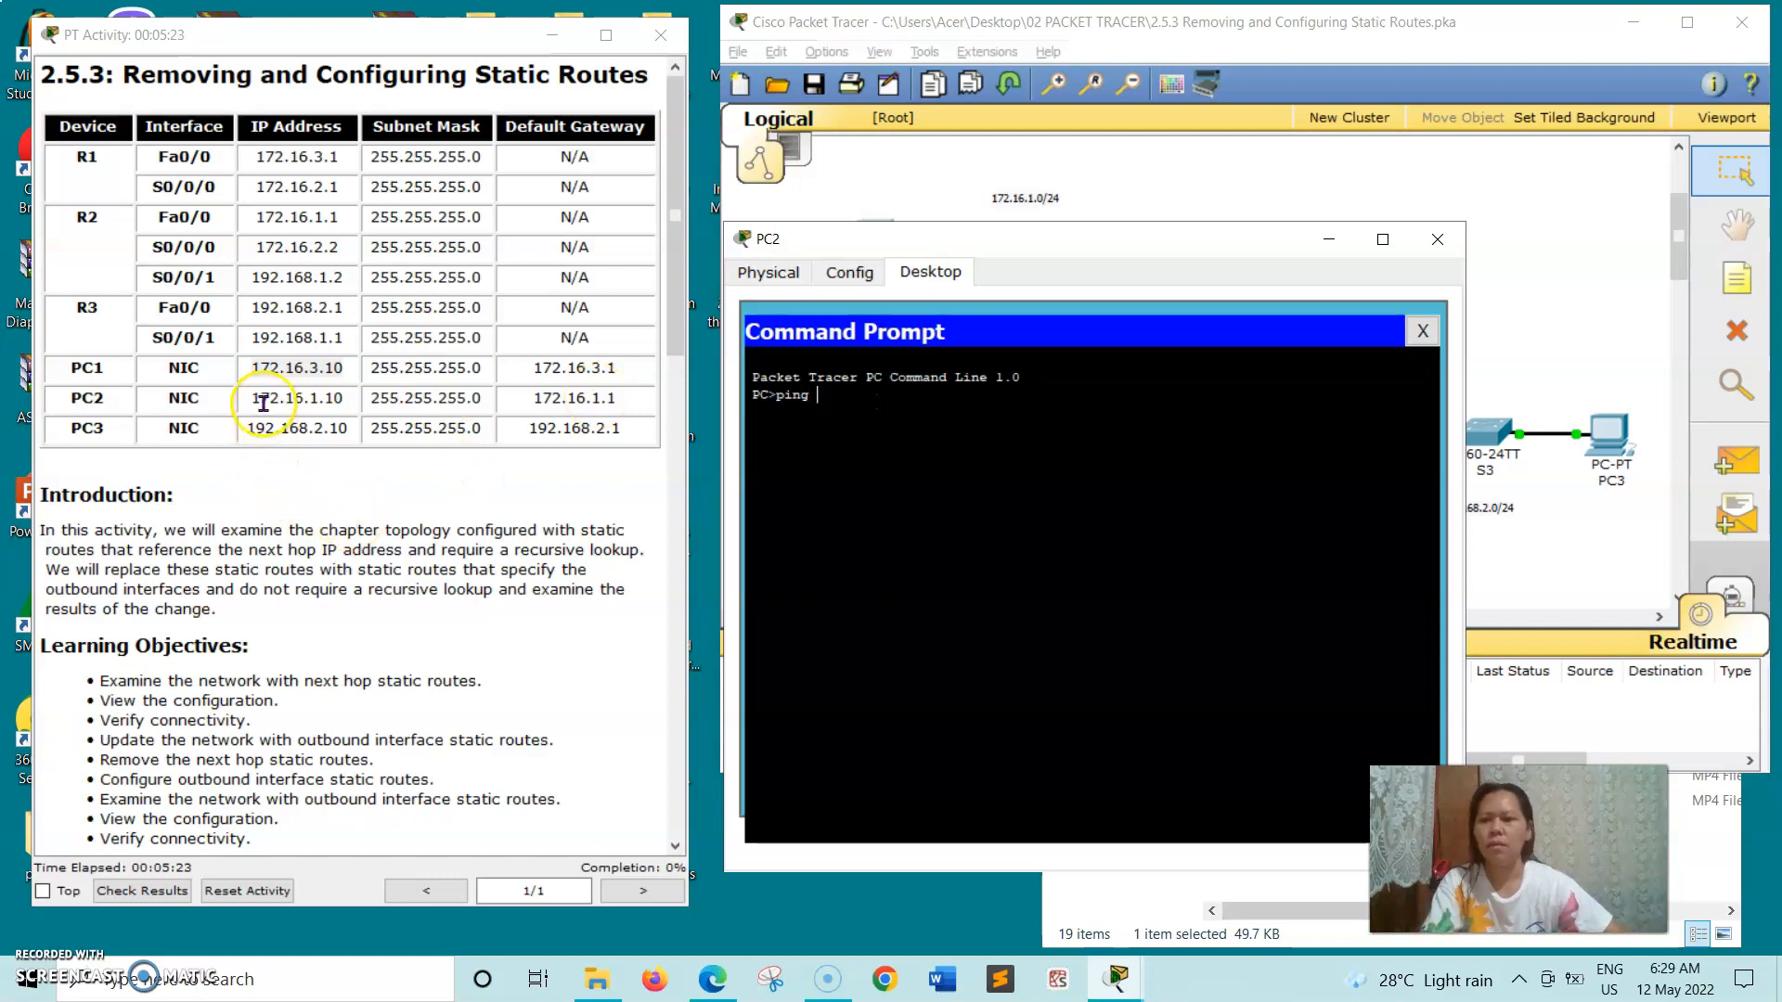
# - Copy PC2's address 172.16.1.10 from the addressing table, ping it from PC2, and close PC2's window
pyautogui.click(334, 400)
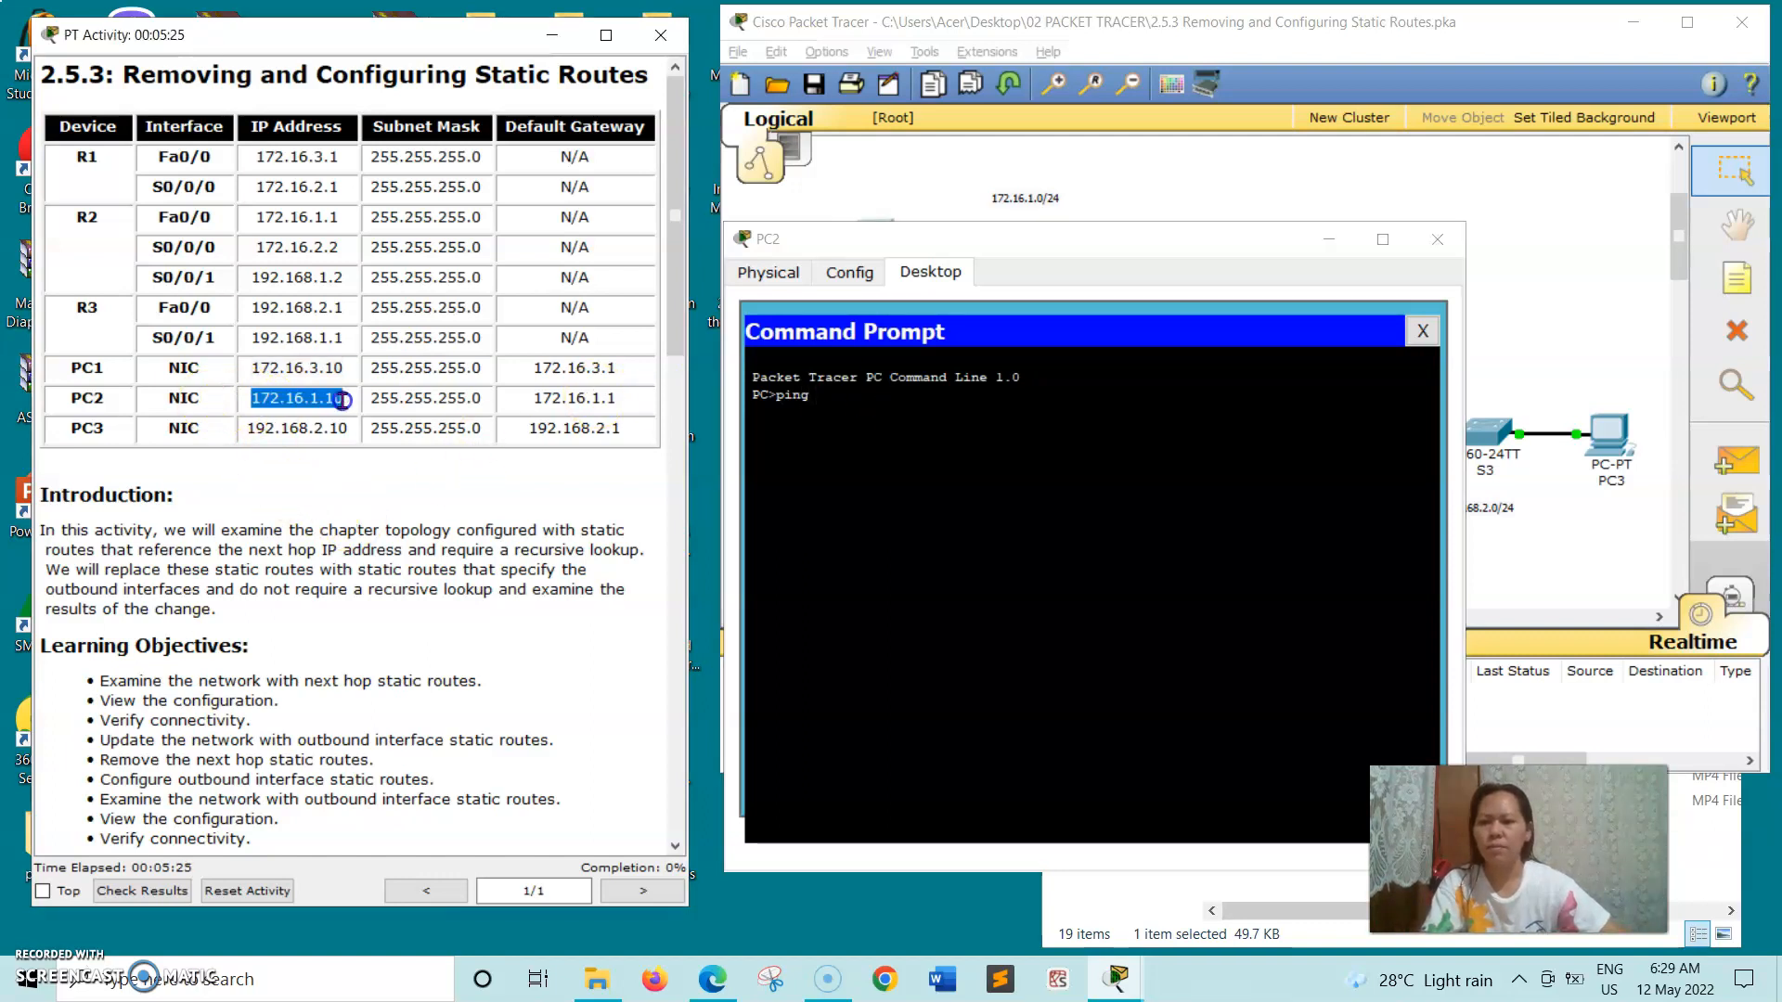
pyautogui.rightClick(344, 399)
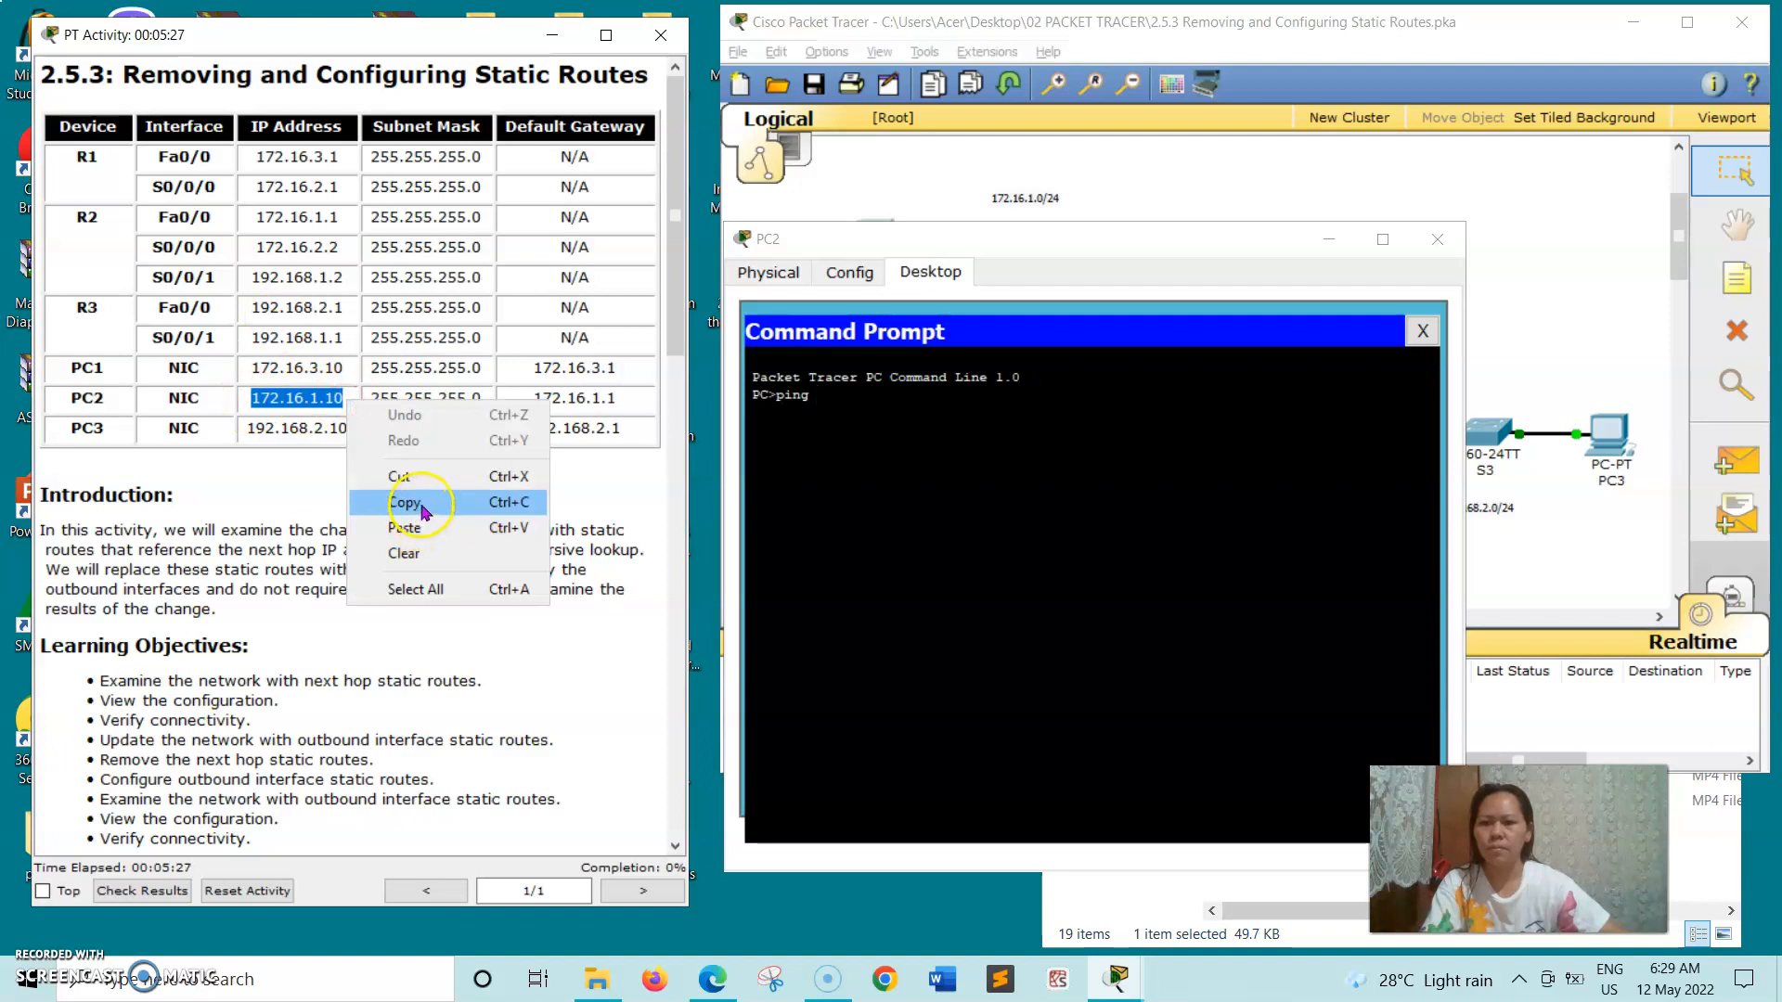
pyautogui.click(436, 501)
pyautogui.click(905, 399)
pyautogui.write('ping')
pyautogui.rightClick(903, 397)
pyautogui.click(912, 435)
pyautogui.press('Return')
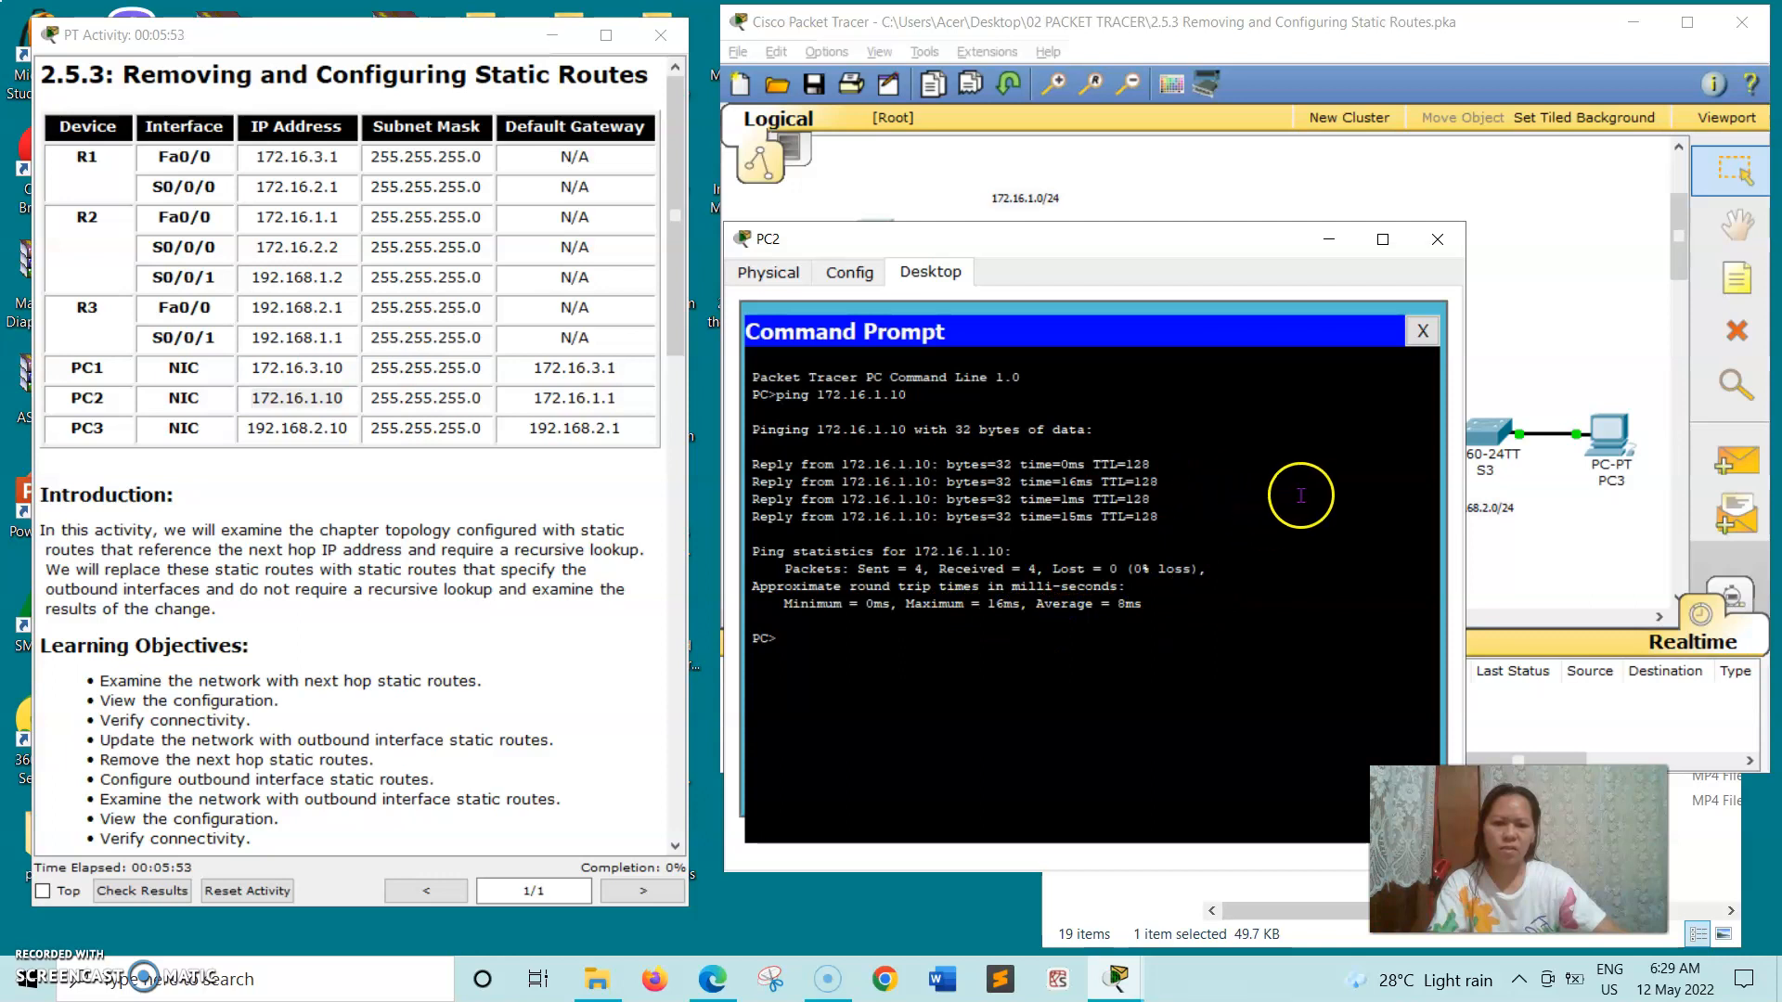
pyautogui.click(1438, 243)
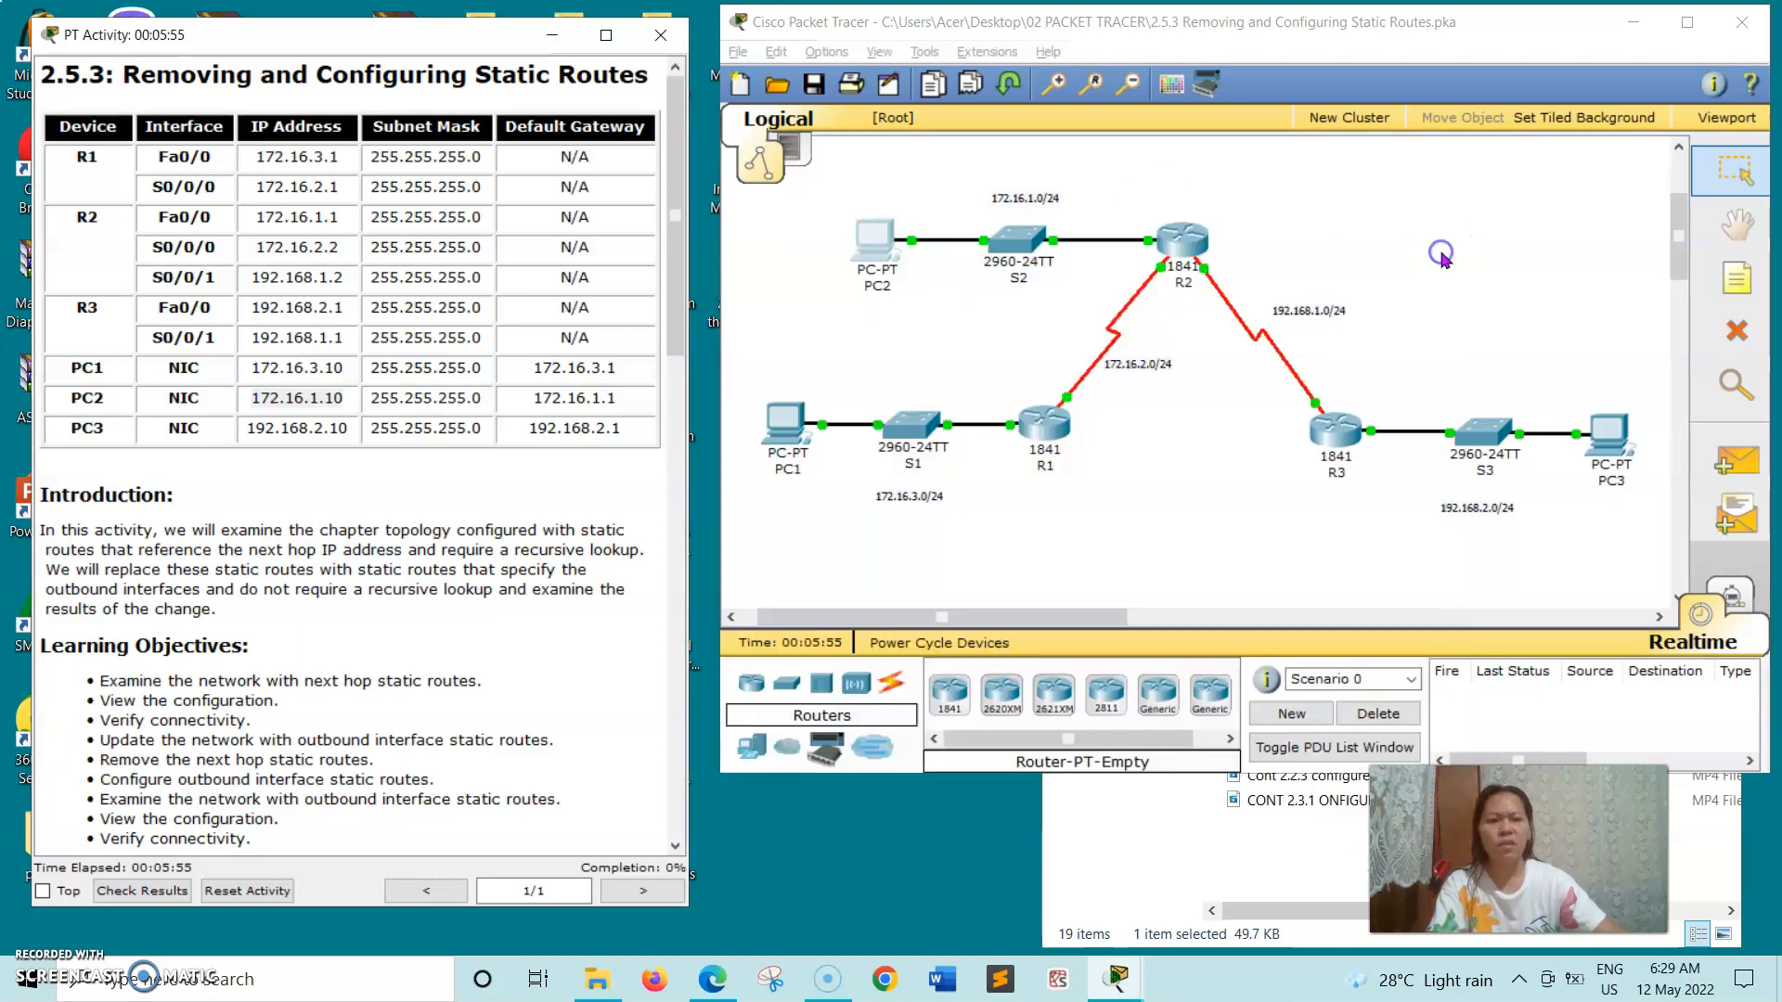
# - Open PC3's Command Prompt, move its window off the addressing table's address column, and begin a ping command
pyautogui.click(1612, 452)
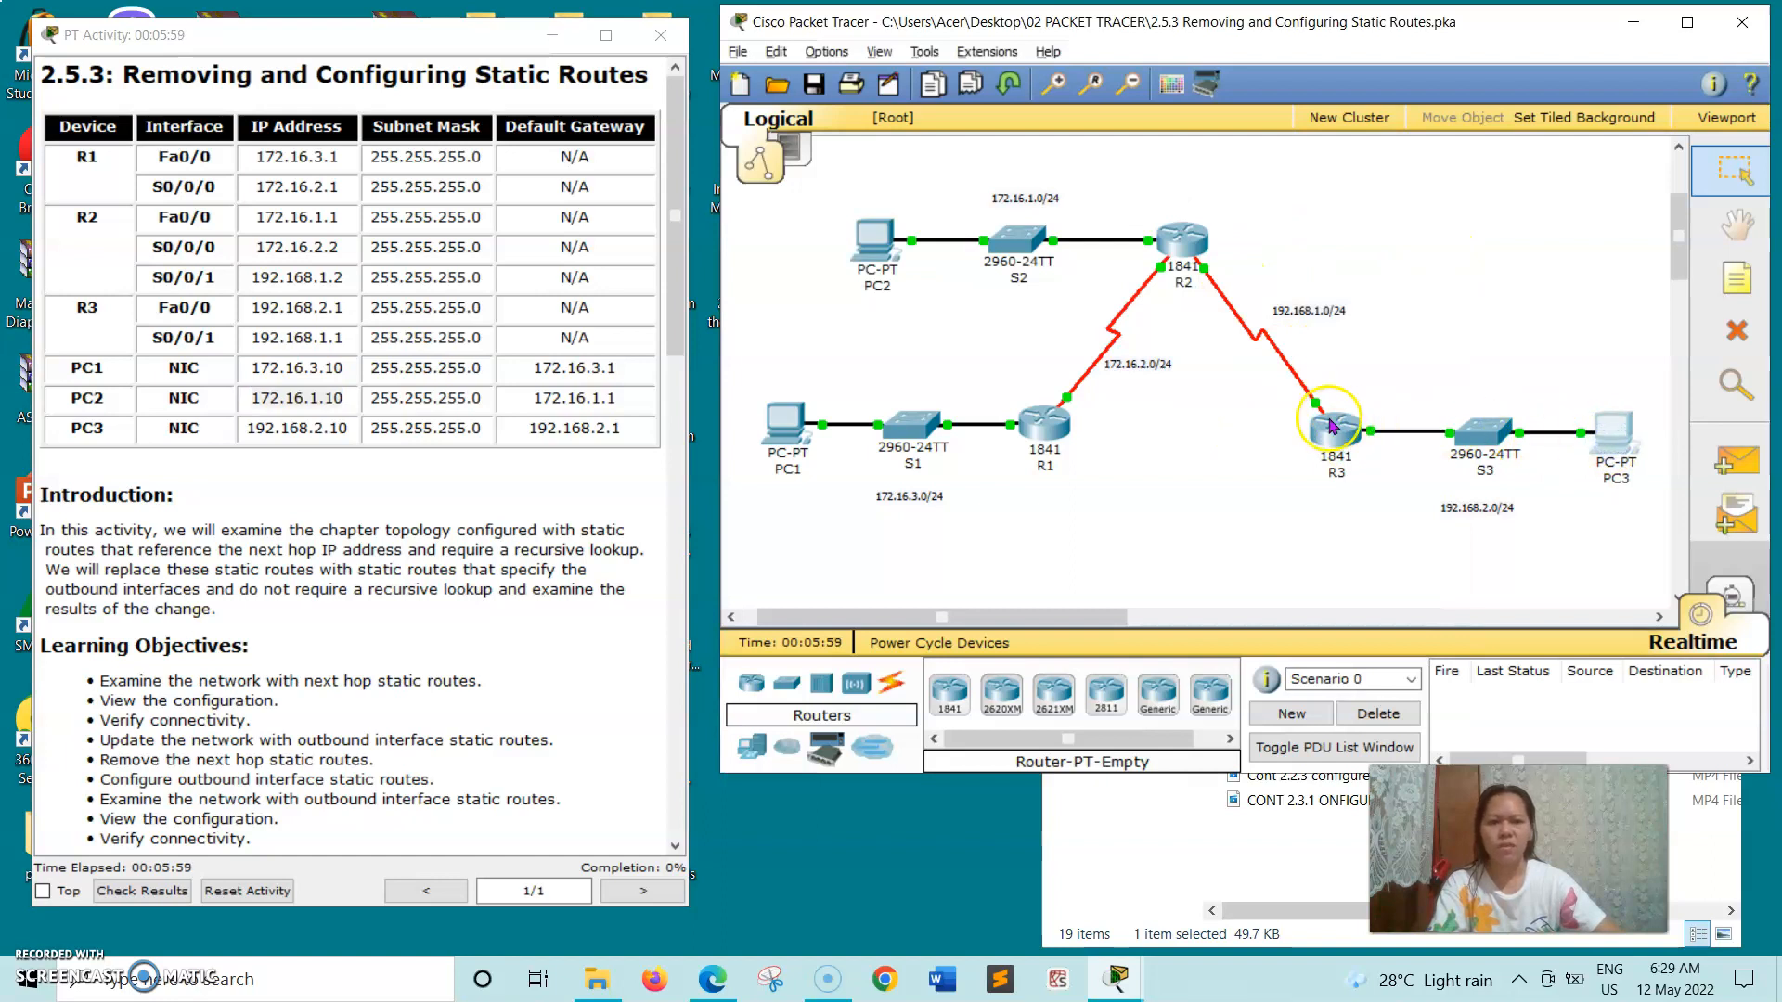
pyautogui.click(1589, 420)
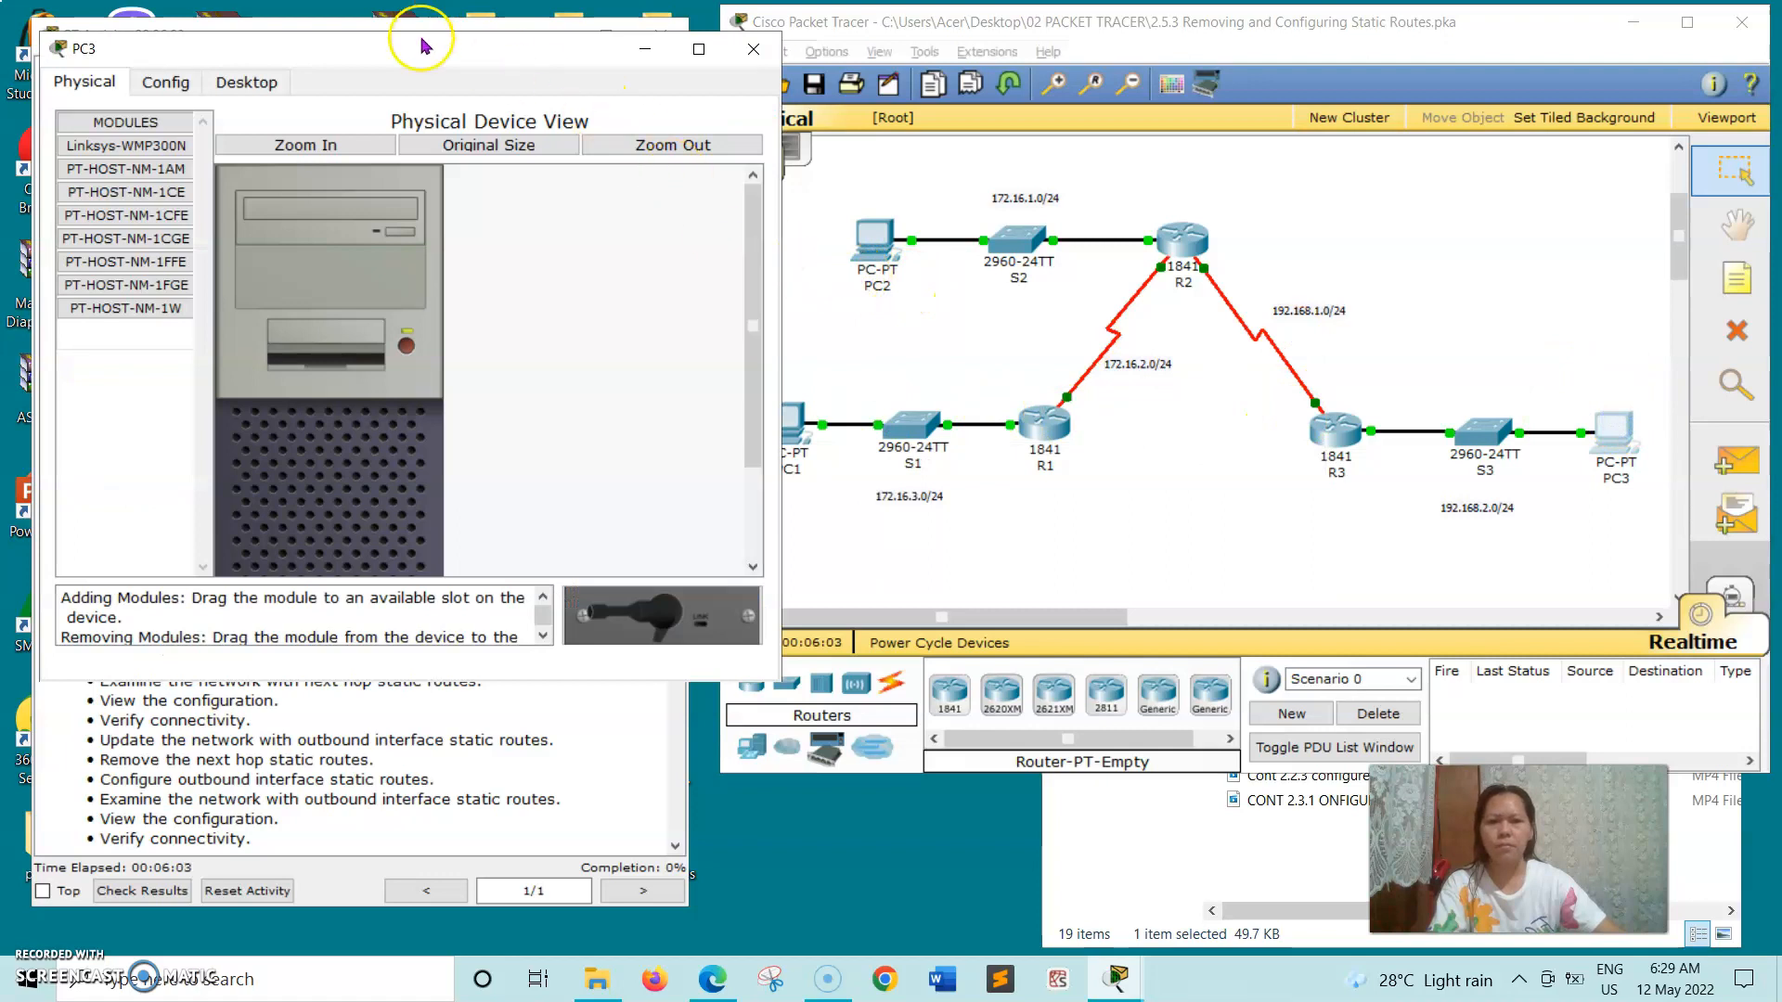
pyautogui.moveTo(548, 57); pyautogui.dragTo(931, 54)
pyautogui.click(766, 90)
pyautogui.click(1059, 169)
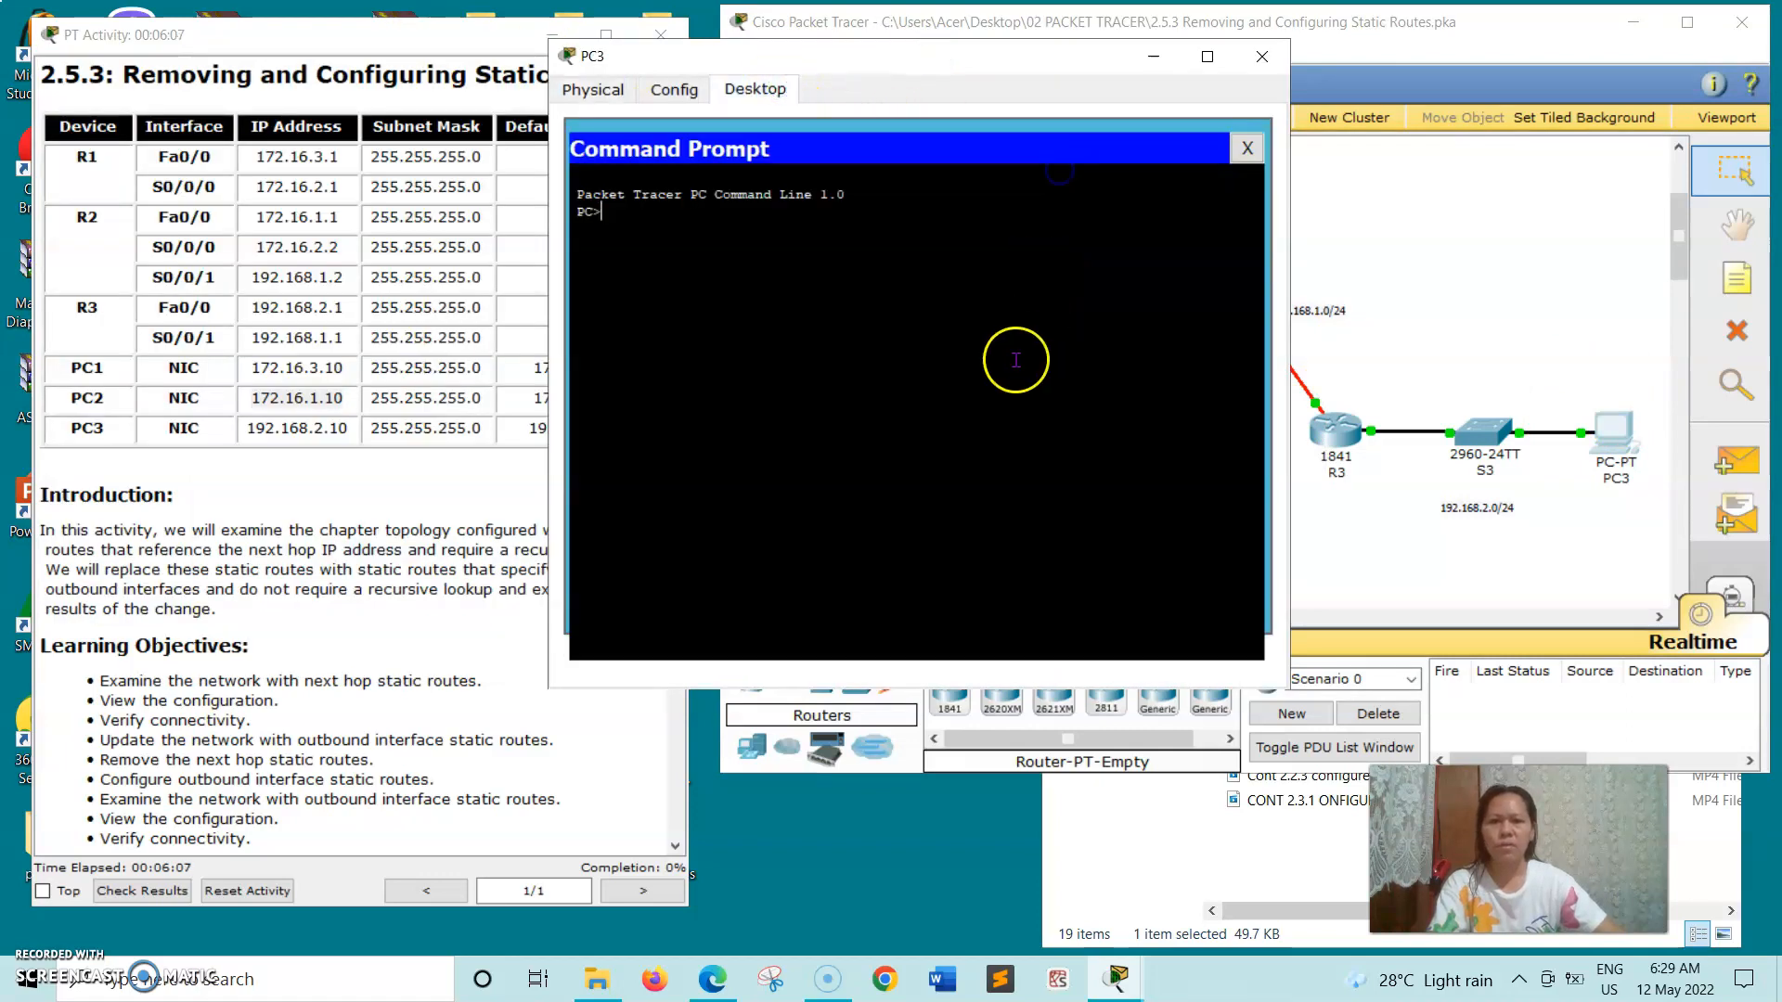
pyautogui.write('ping')
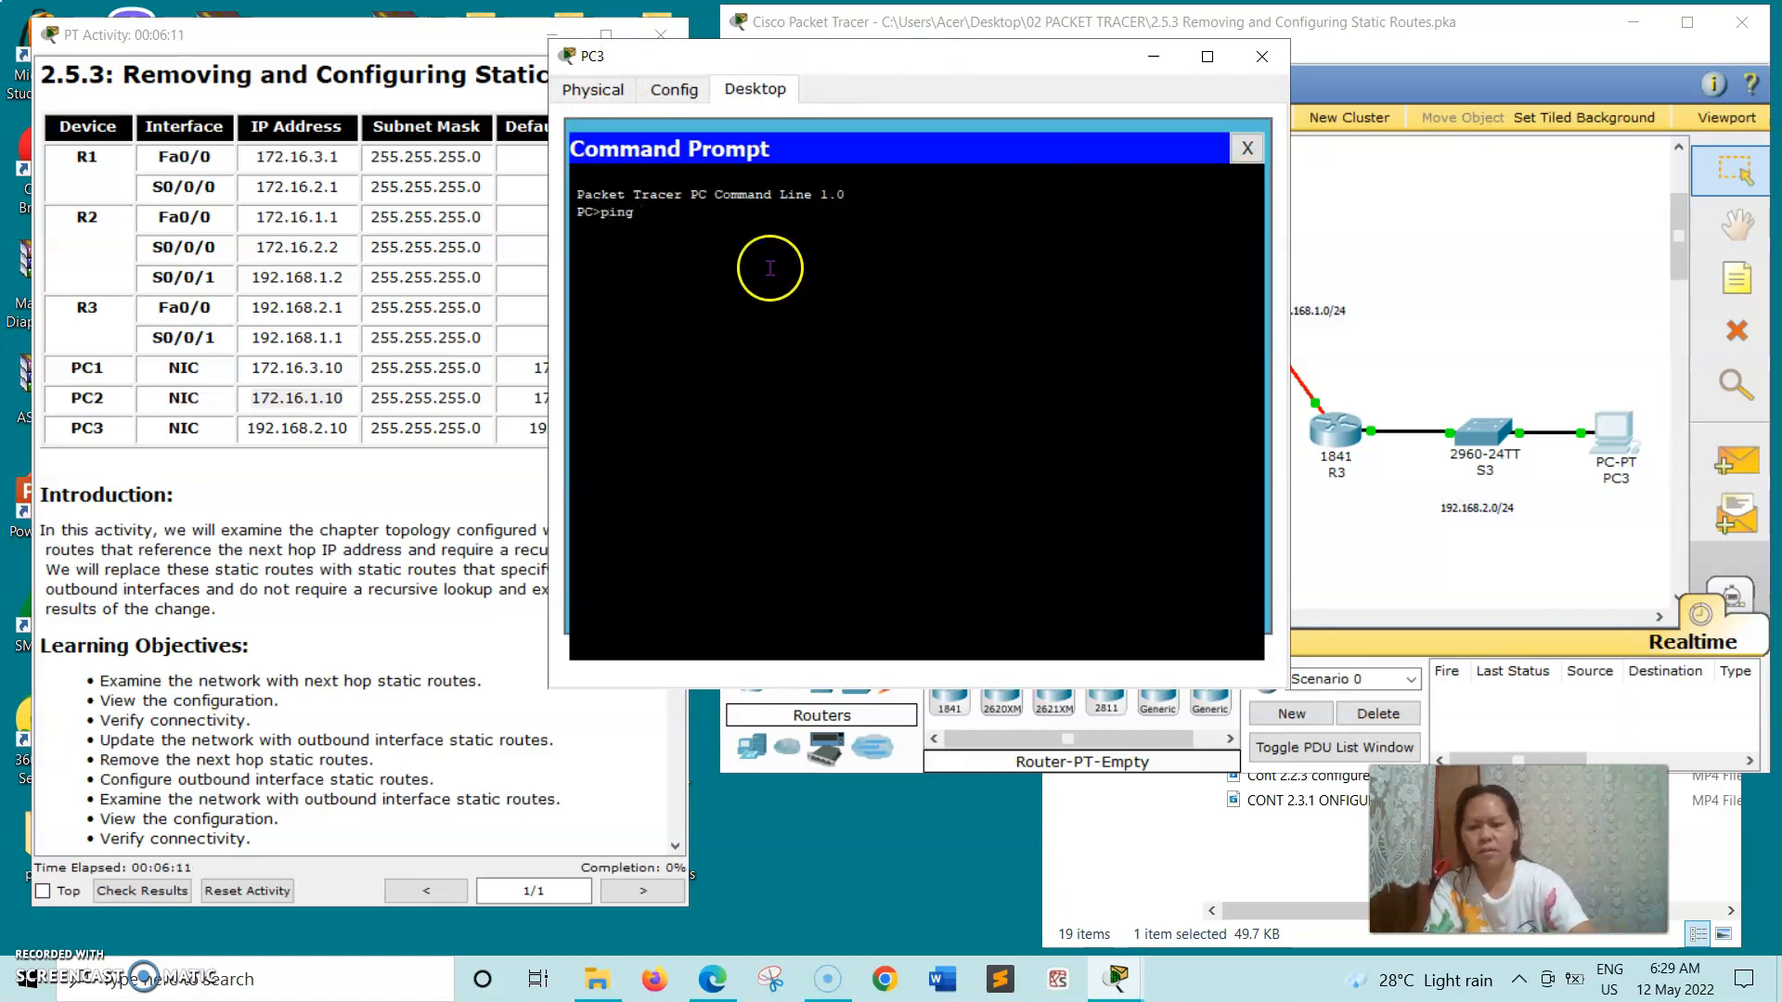
# - Copy PC3's address 192.168.2.10 from the addressing table, ping it from PC3, and close PC3's window
pyautogui.doubleClick(269, 429)
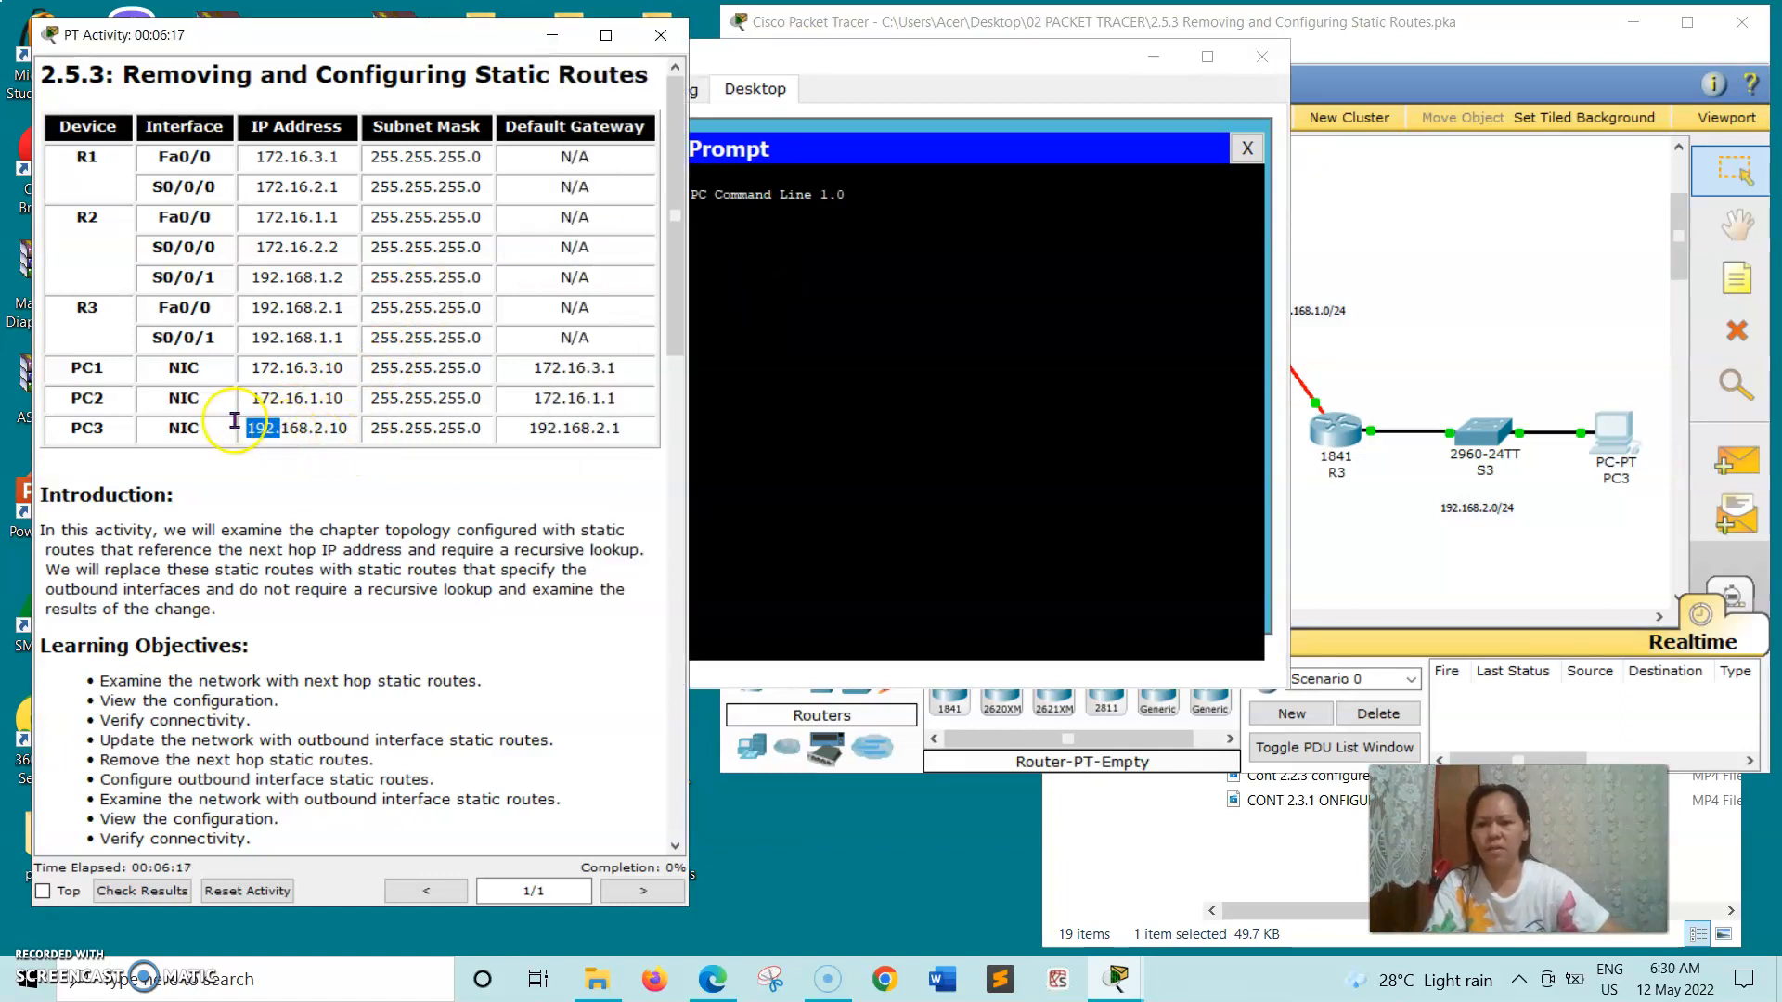
pyautogui.moveTo(396, 434); pyautogui.dragTo(388, 438)
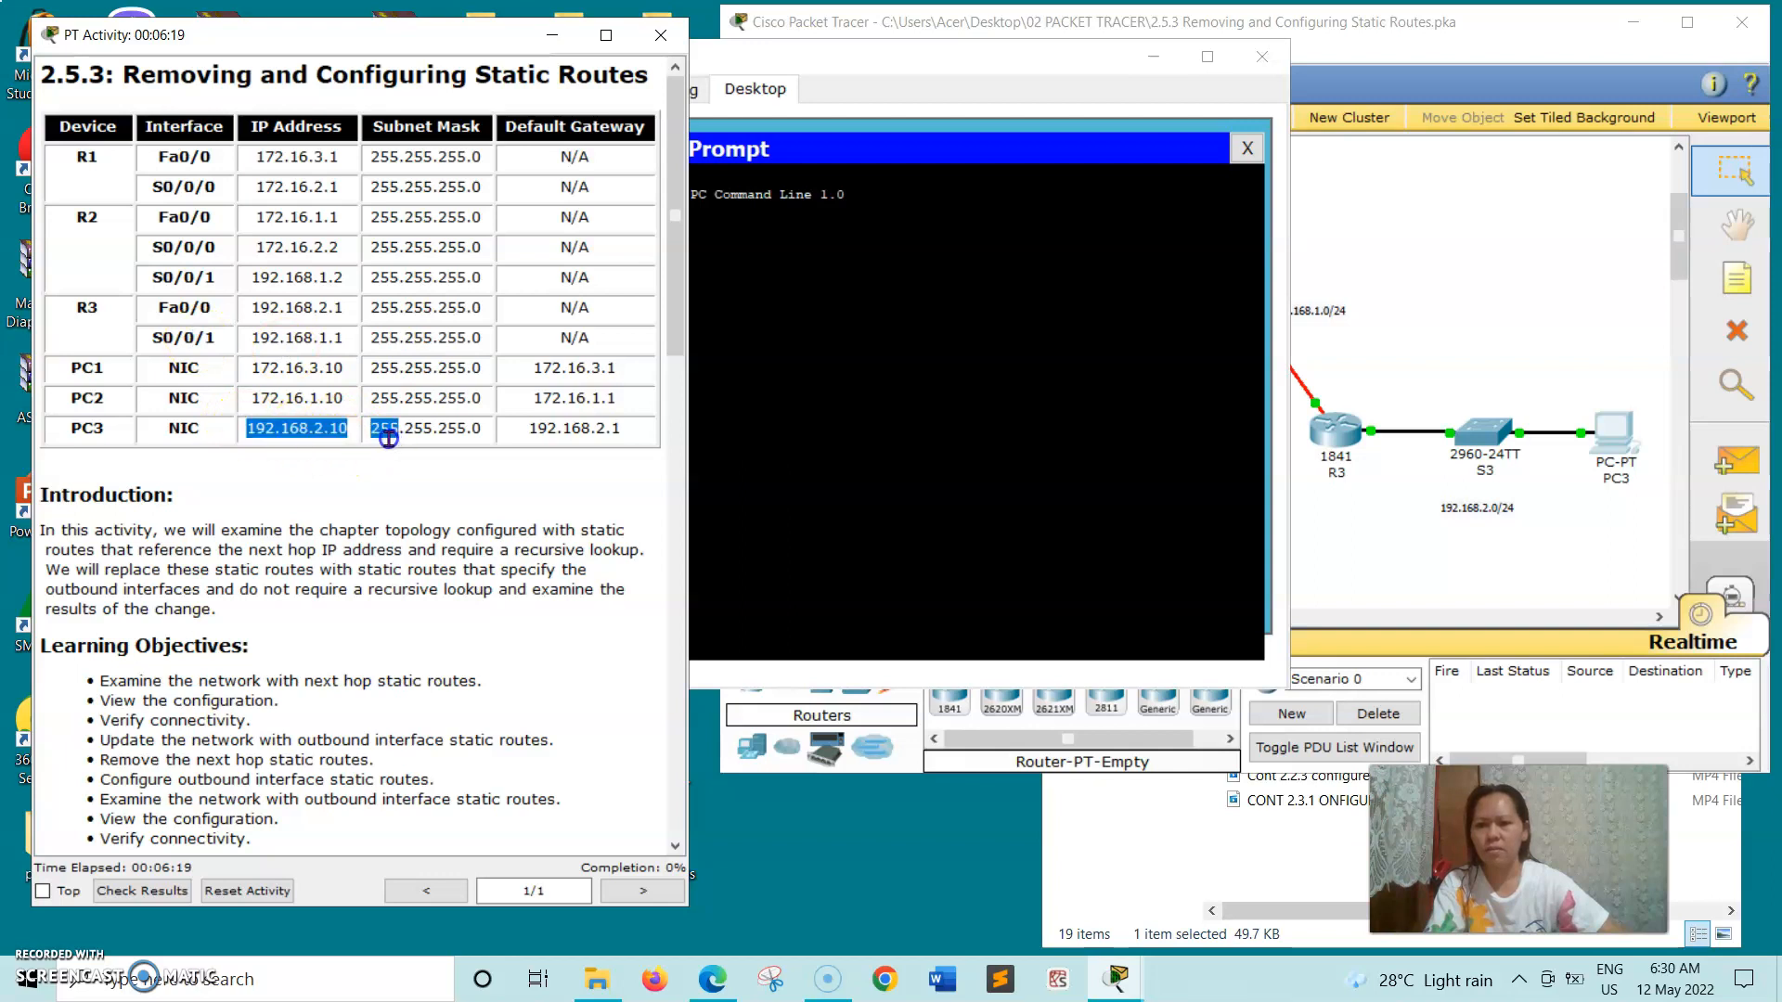
pyautogui.rightClick(353, 434)
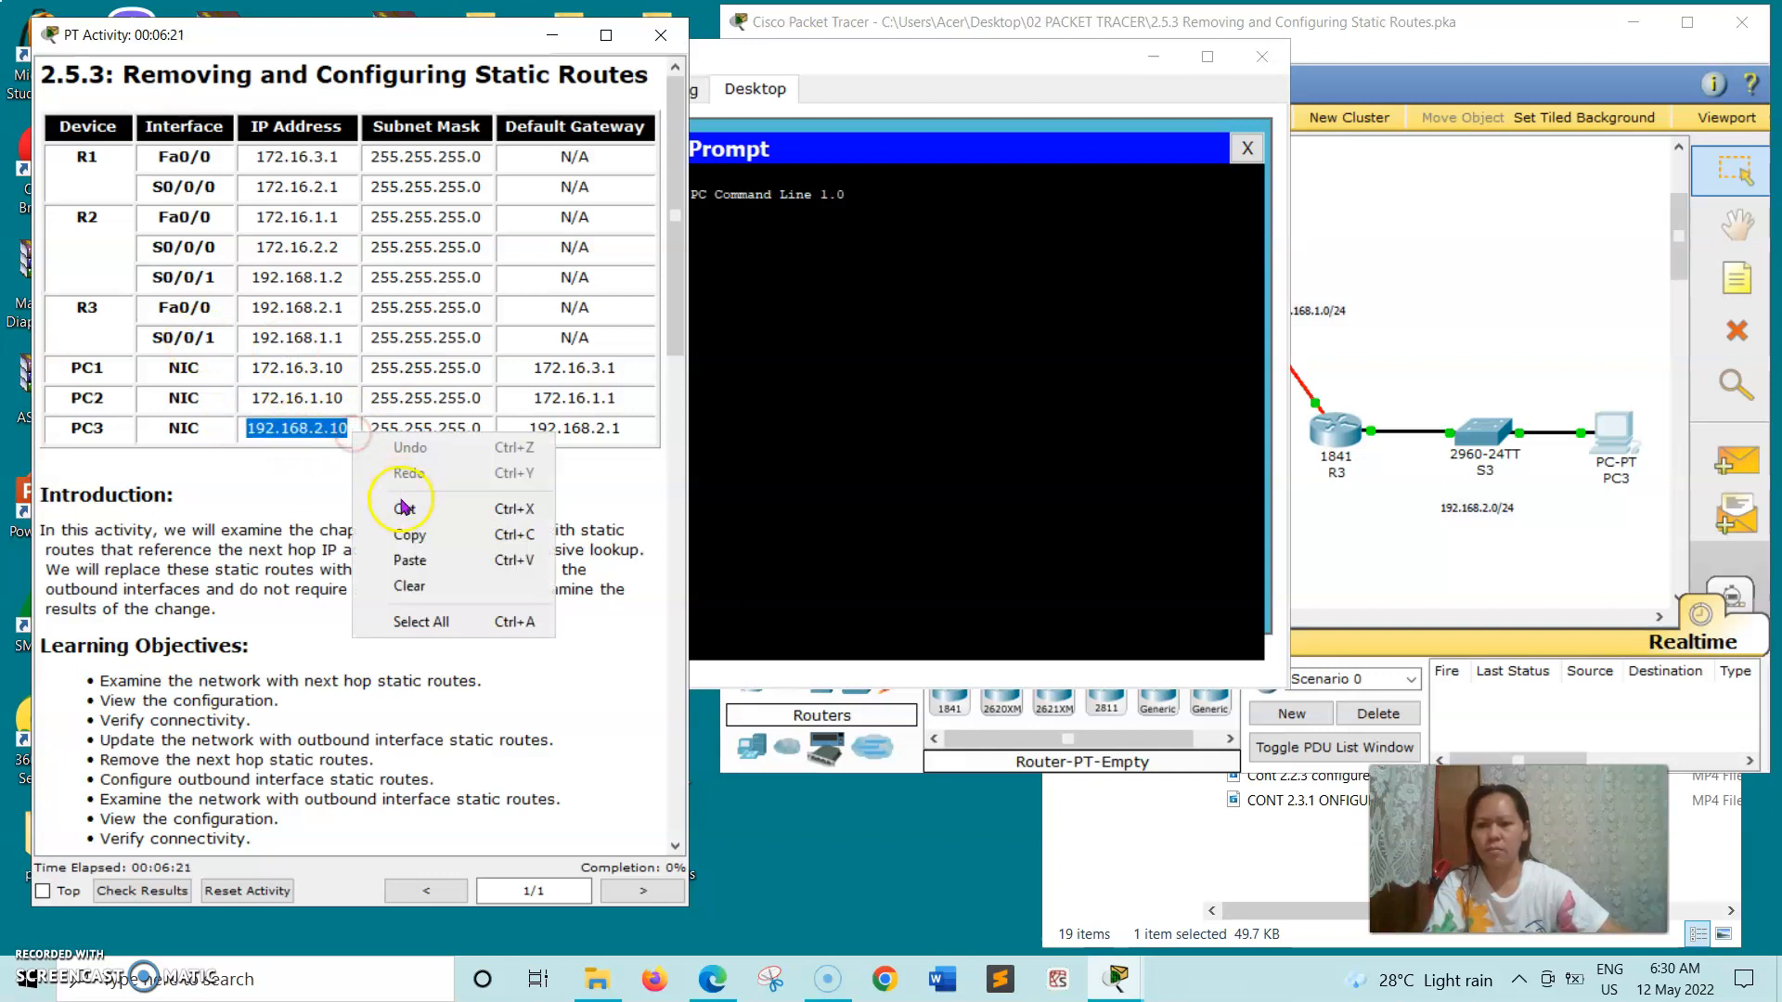
pyautogui.click(404, 535)
pyautogui.click(712, 316)
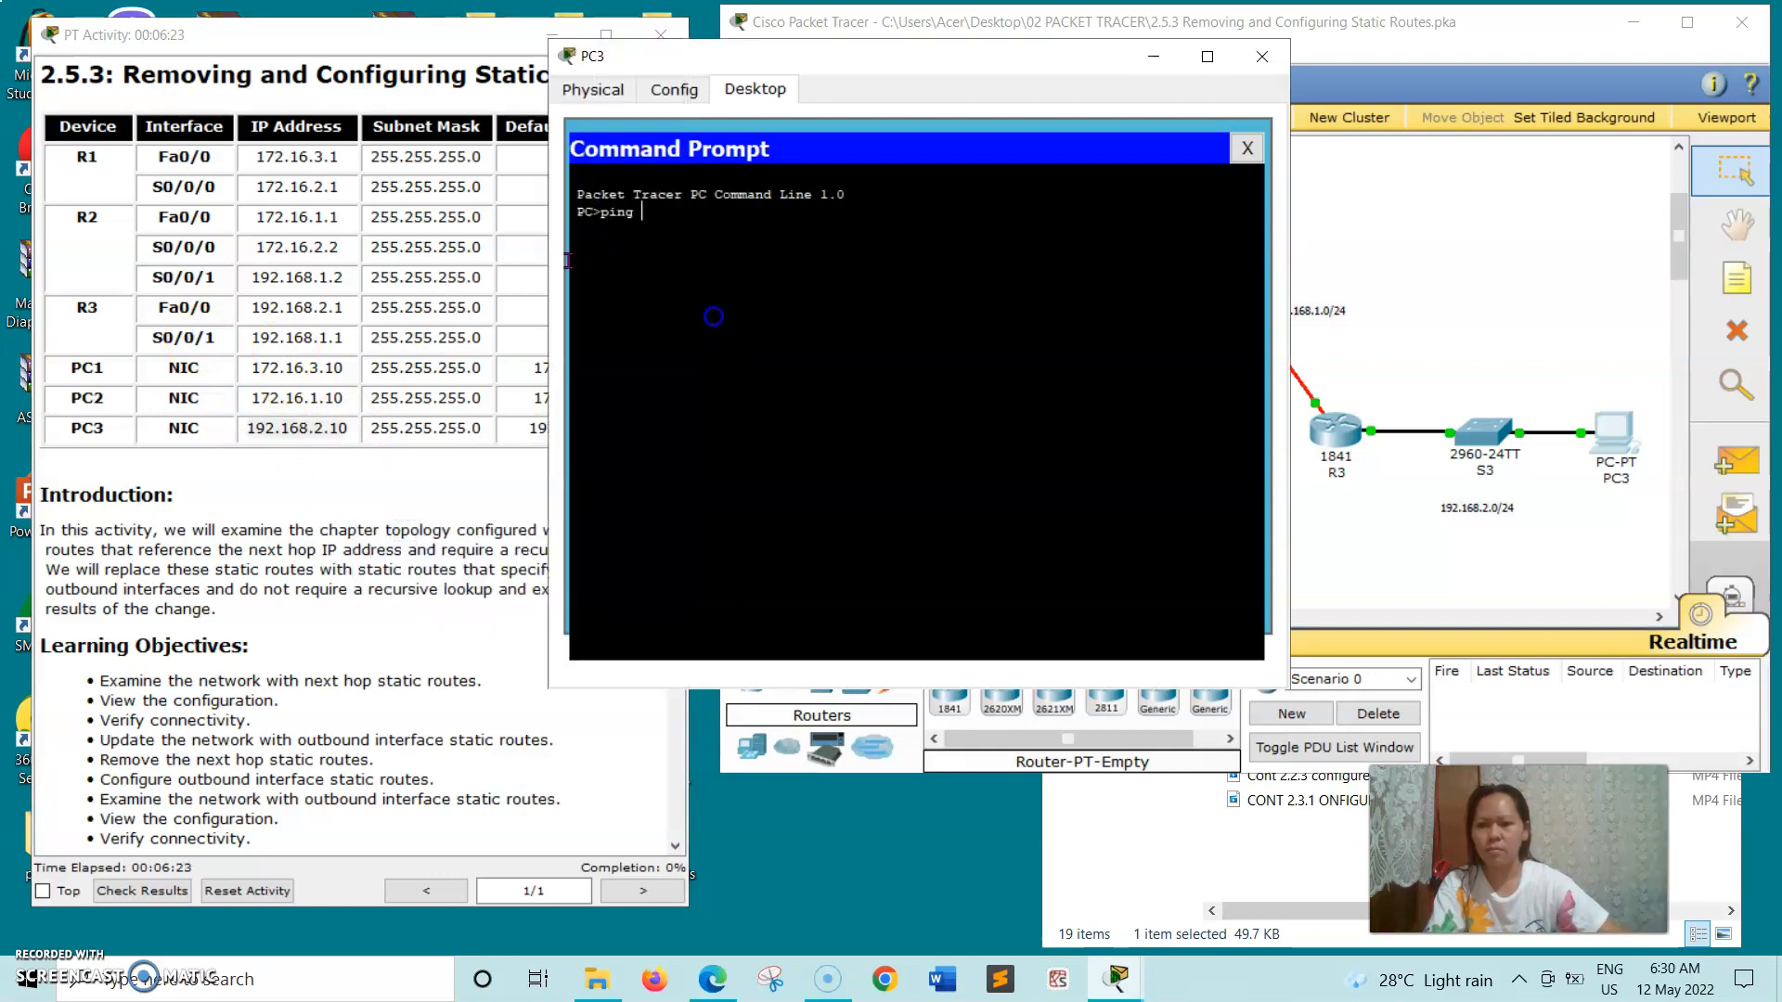
pyautogui.rightClick(644, 246)
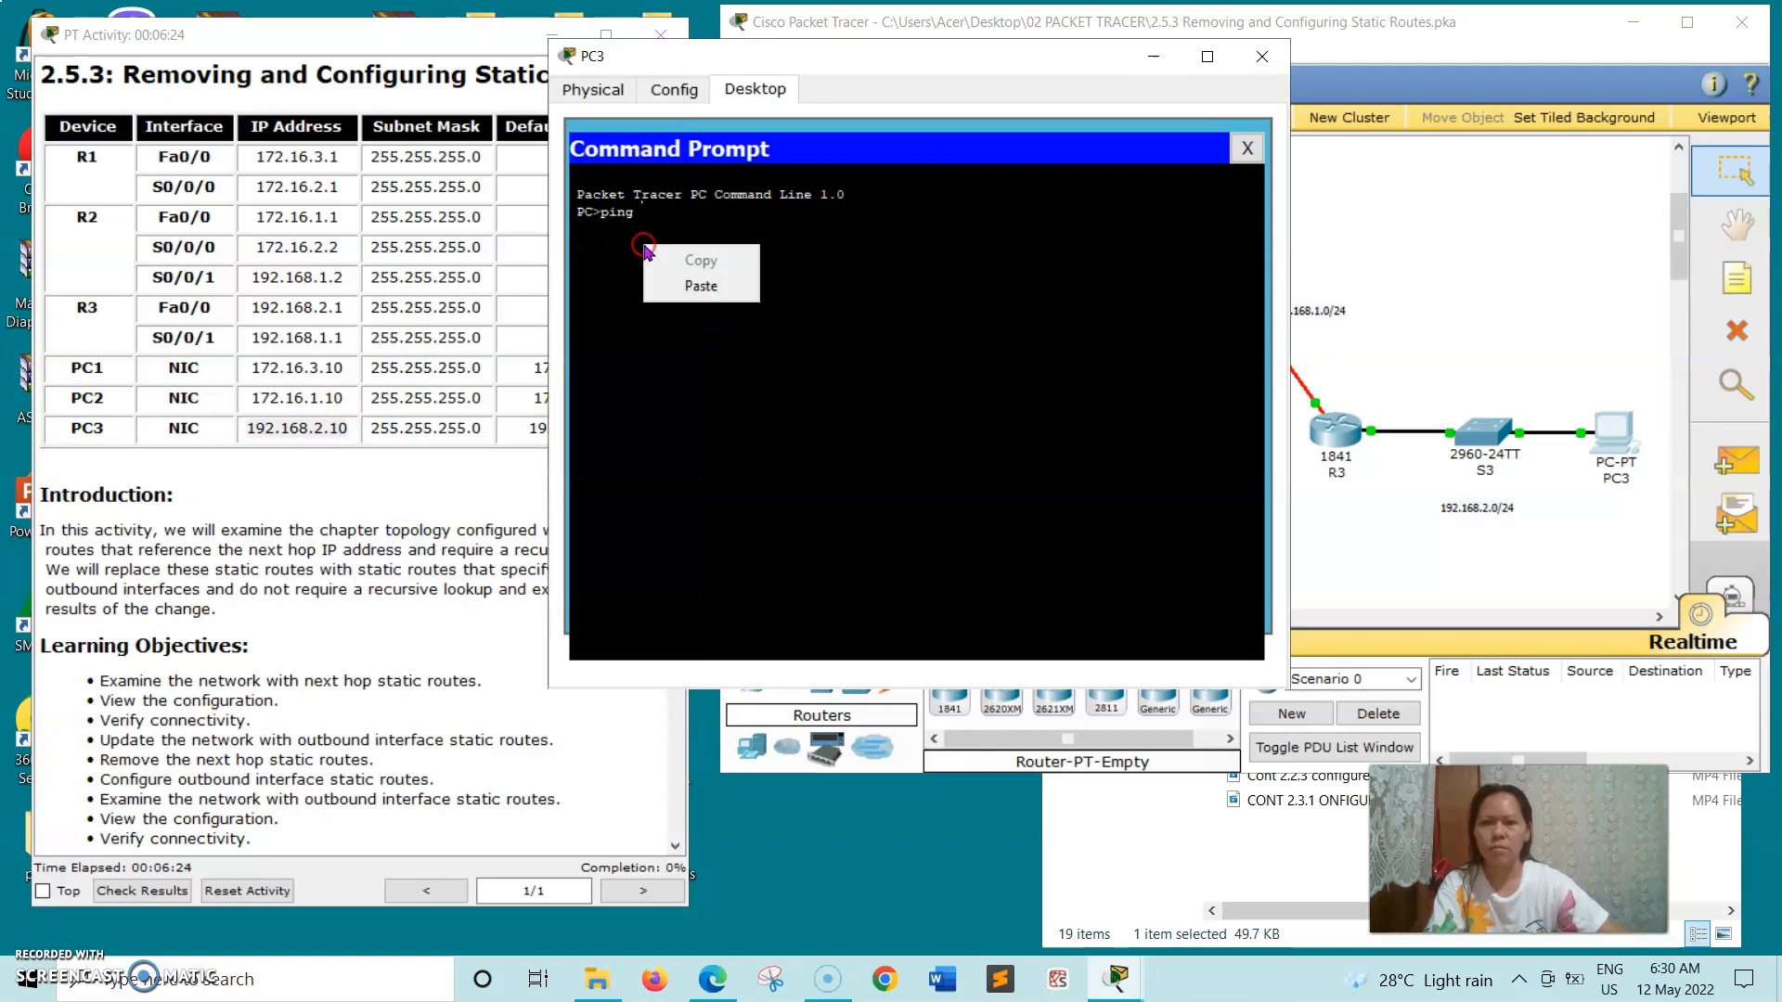
pyautogui.click(697, 285)
pyautogui.press('Return')
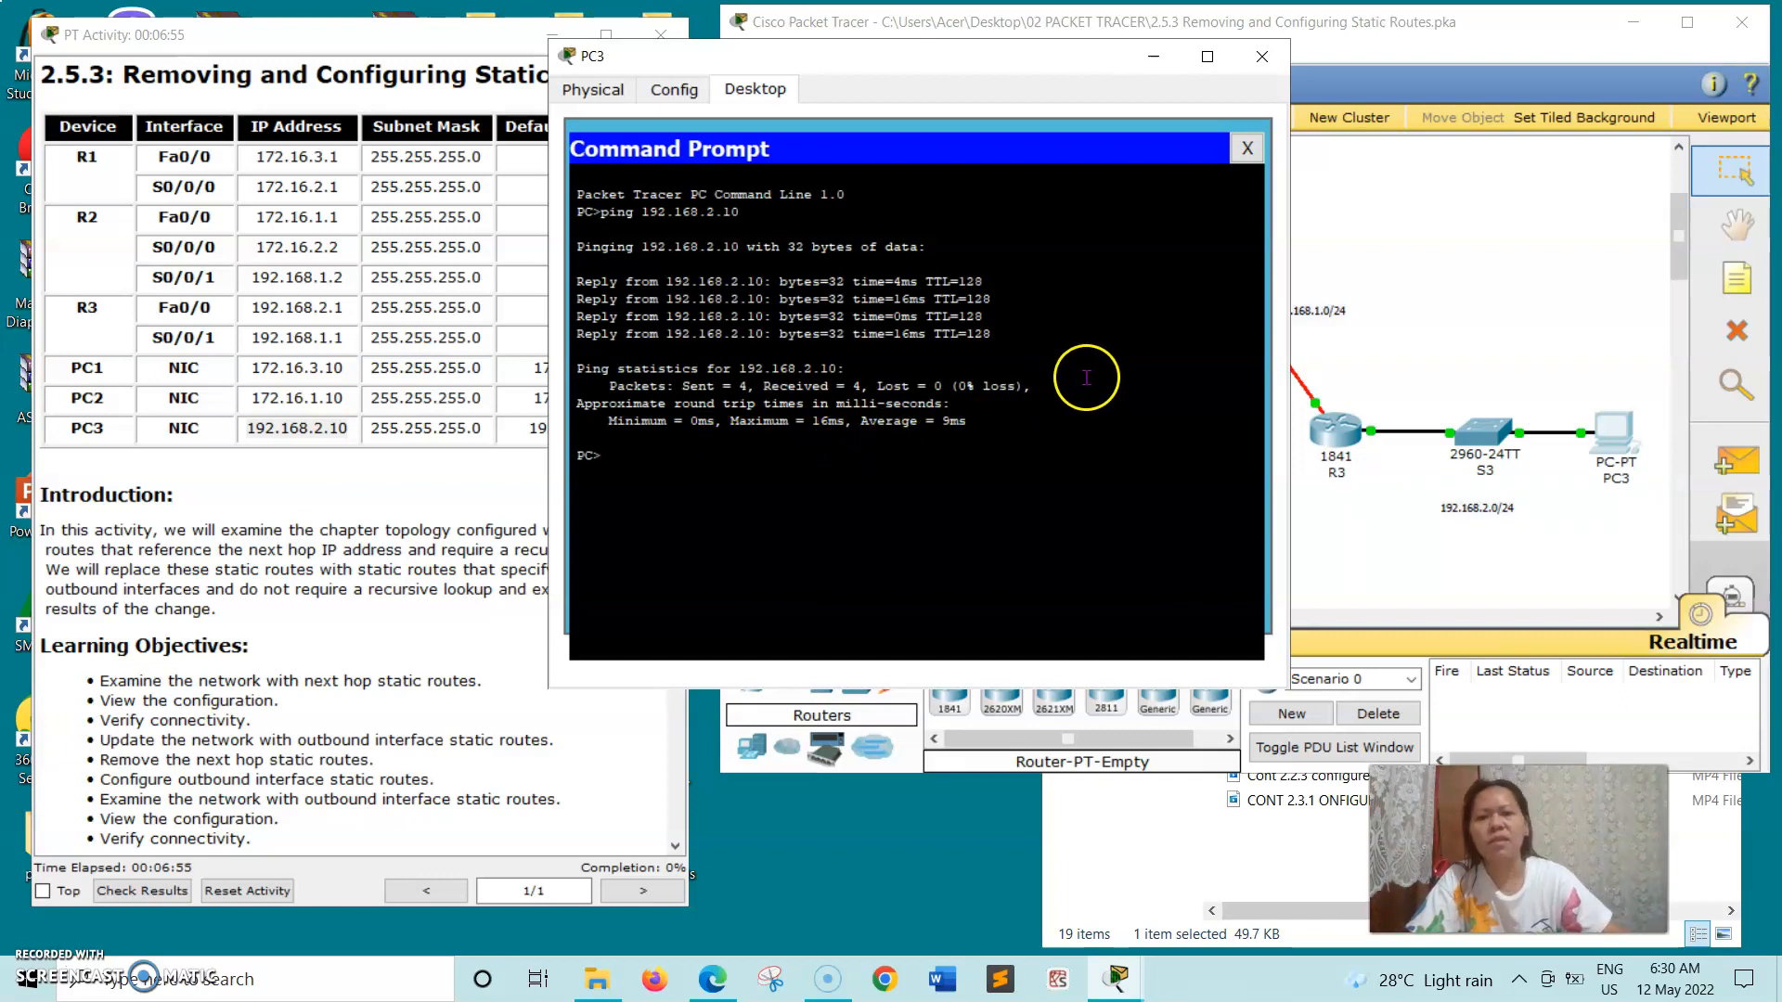
pyautogui.click(1262, 56)
# - Open R1's command line beside the Task 2 instructions and enter global configuration mode with config t
pyautogui.moveTo(676, 299); pyautogui.dragTo(663, 615)
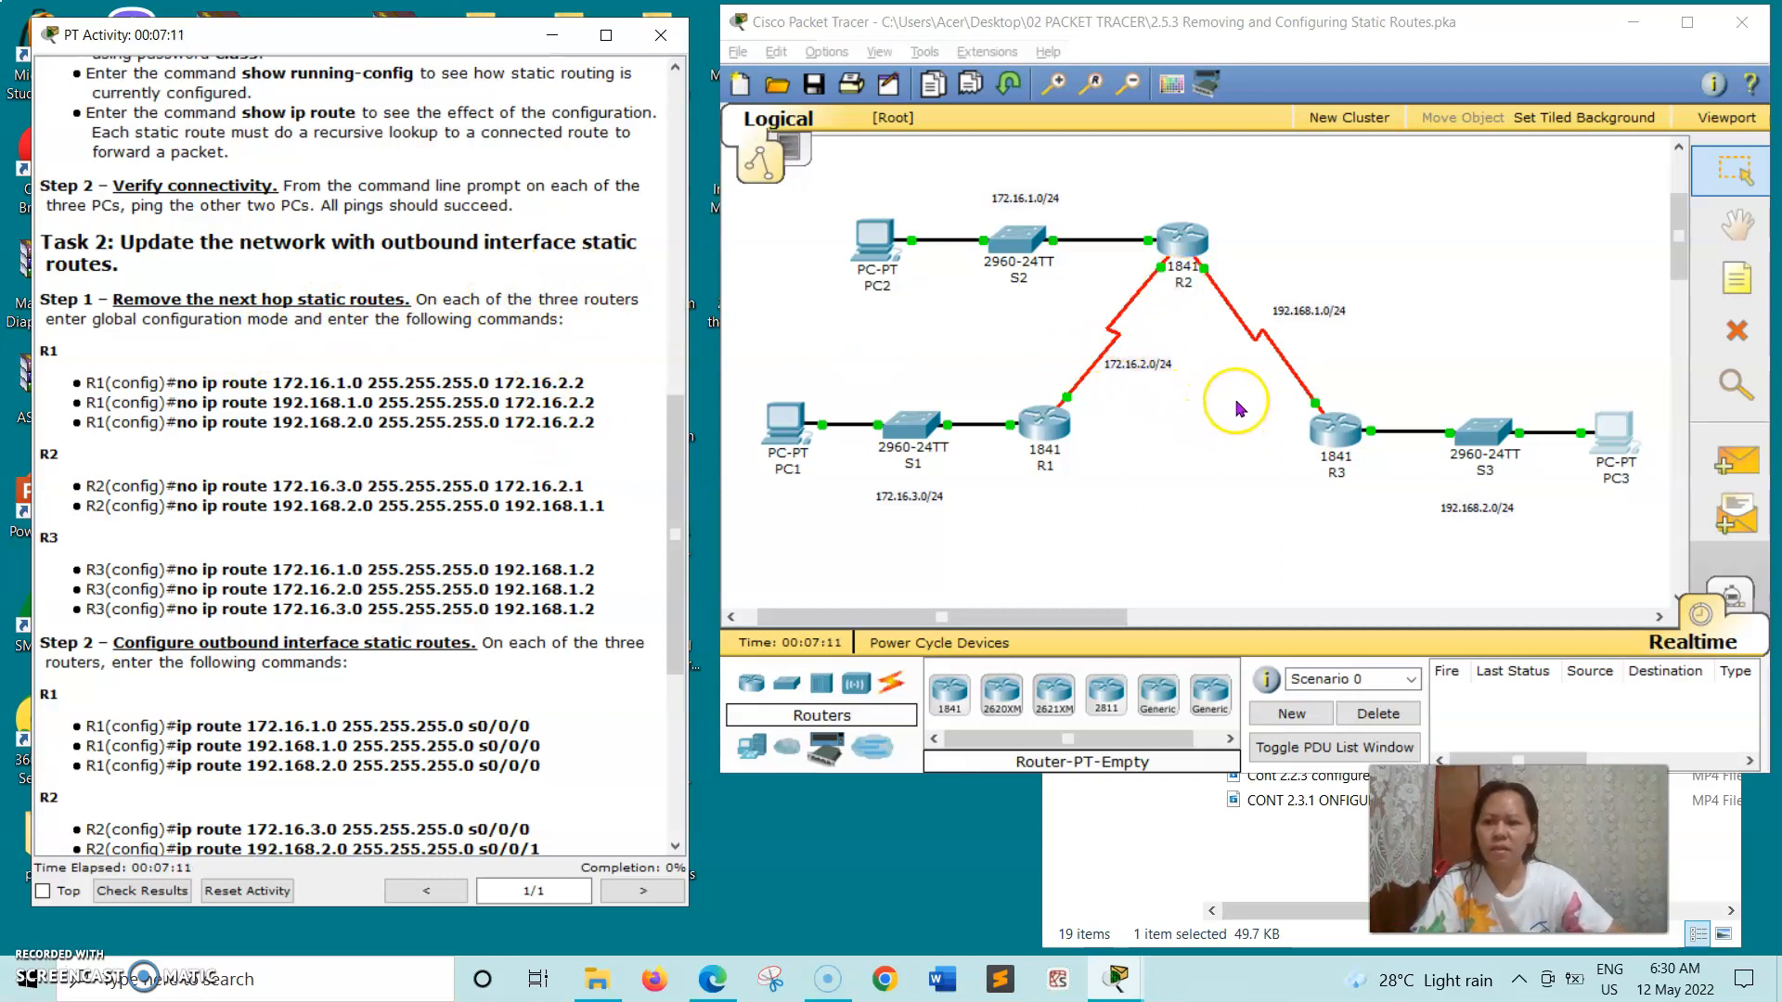
pyautogui.click(1047, 435)
pyautogui.click(1046, 429)
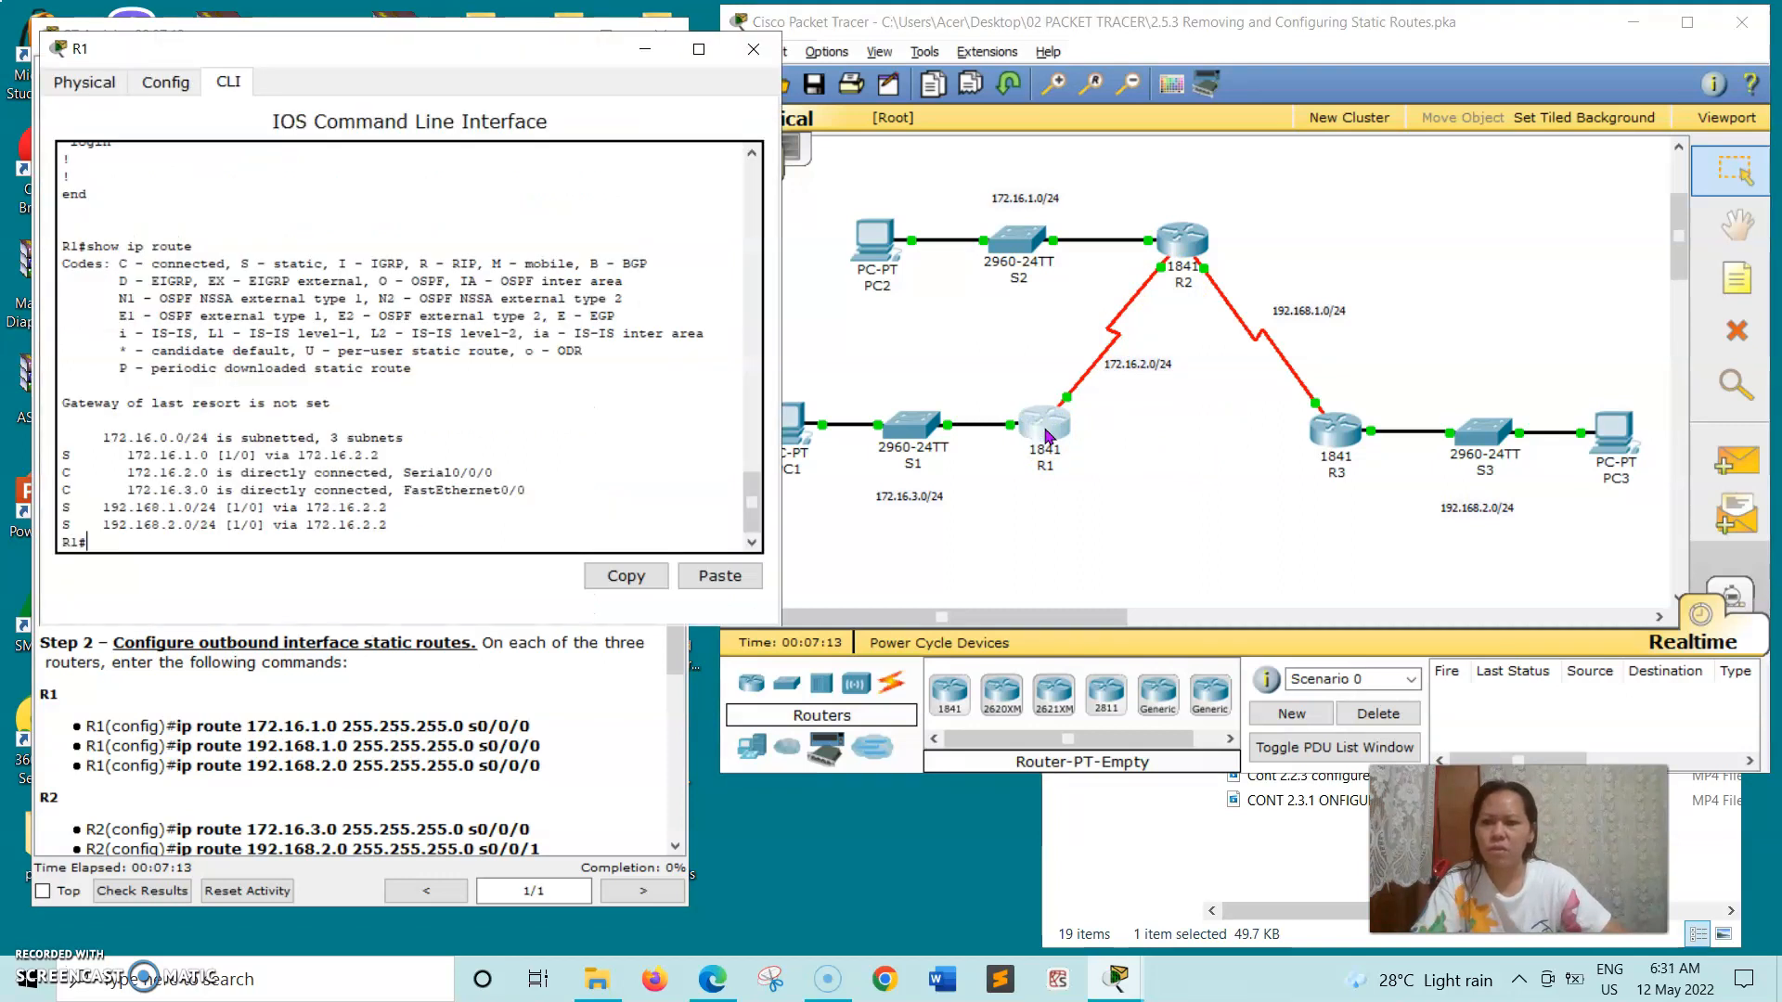
pyautogui.moveTo(449, 51); pyautogui.dragTo(1105, 119)
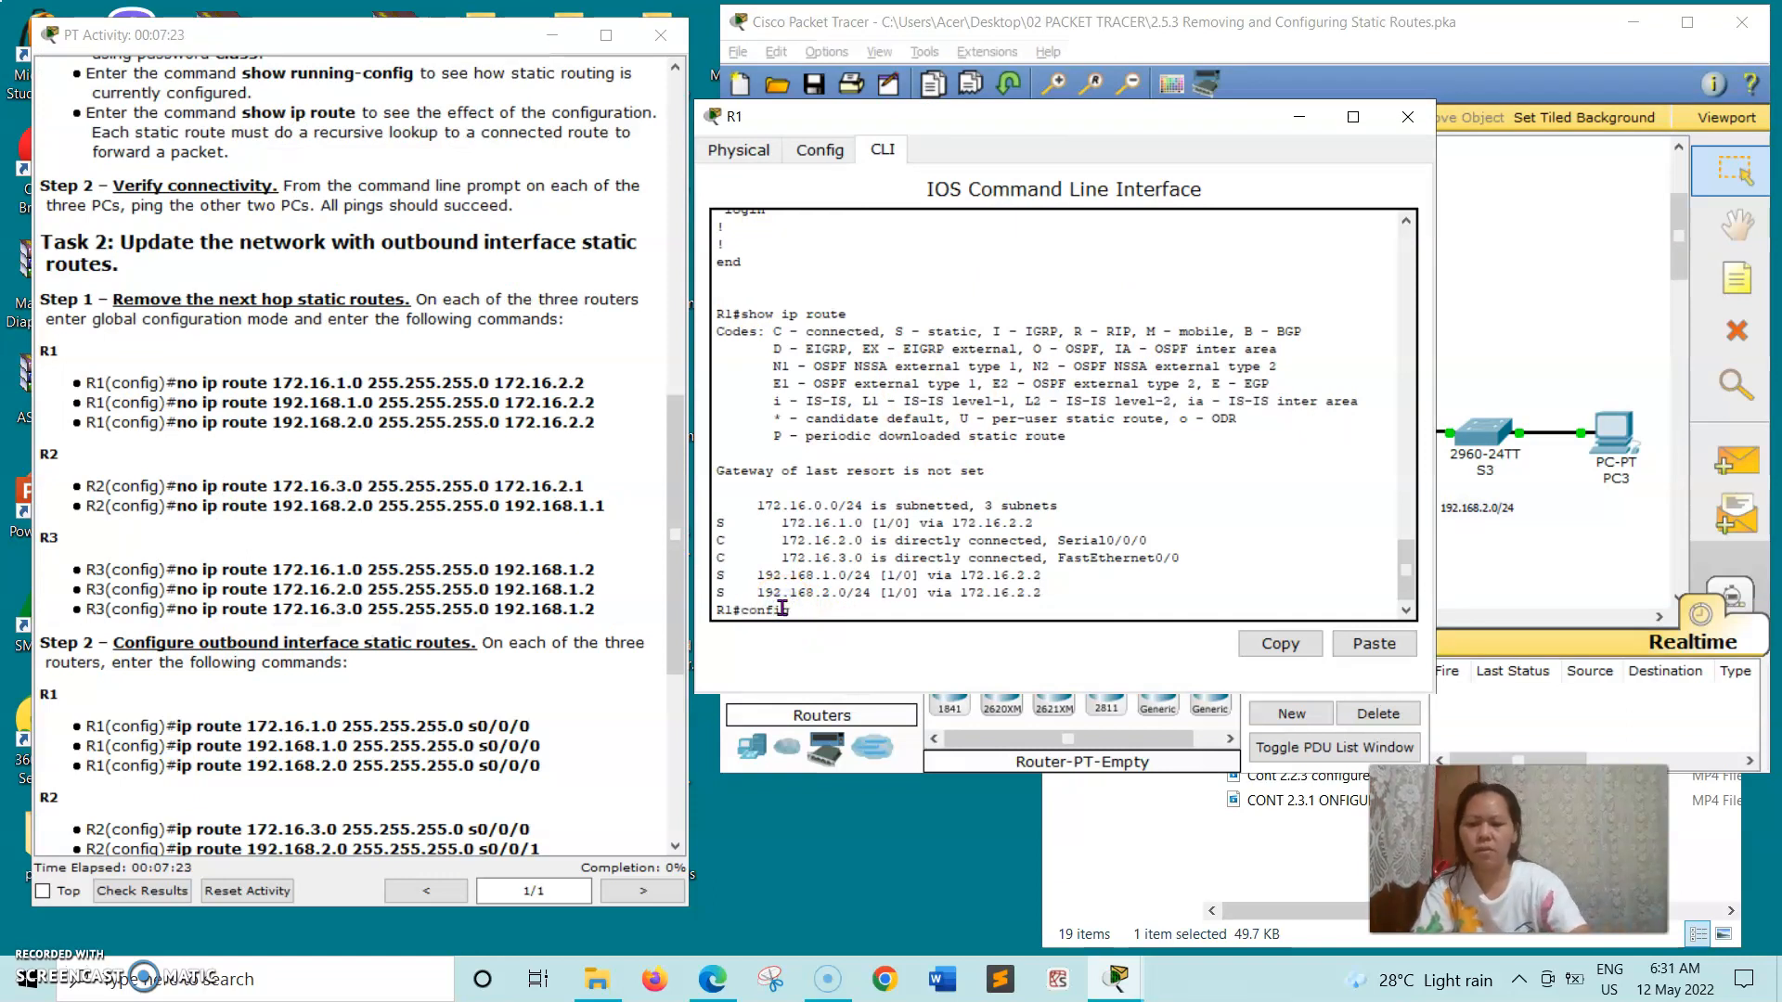
pyautogui.write('config t')
pyautogui.press('Return')
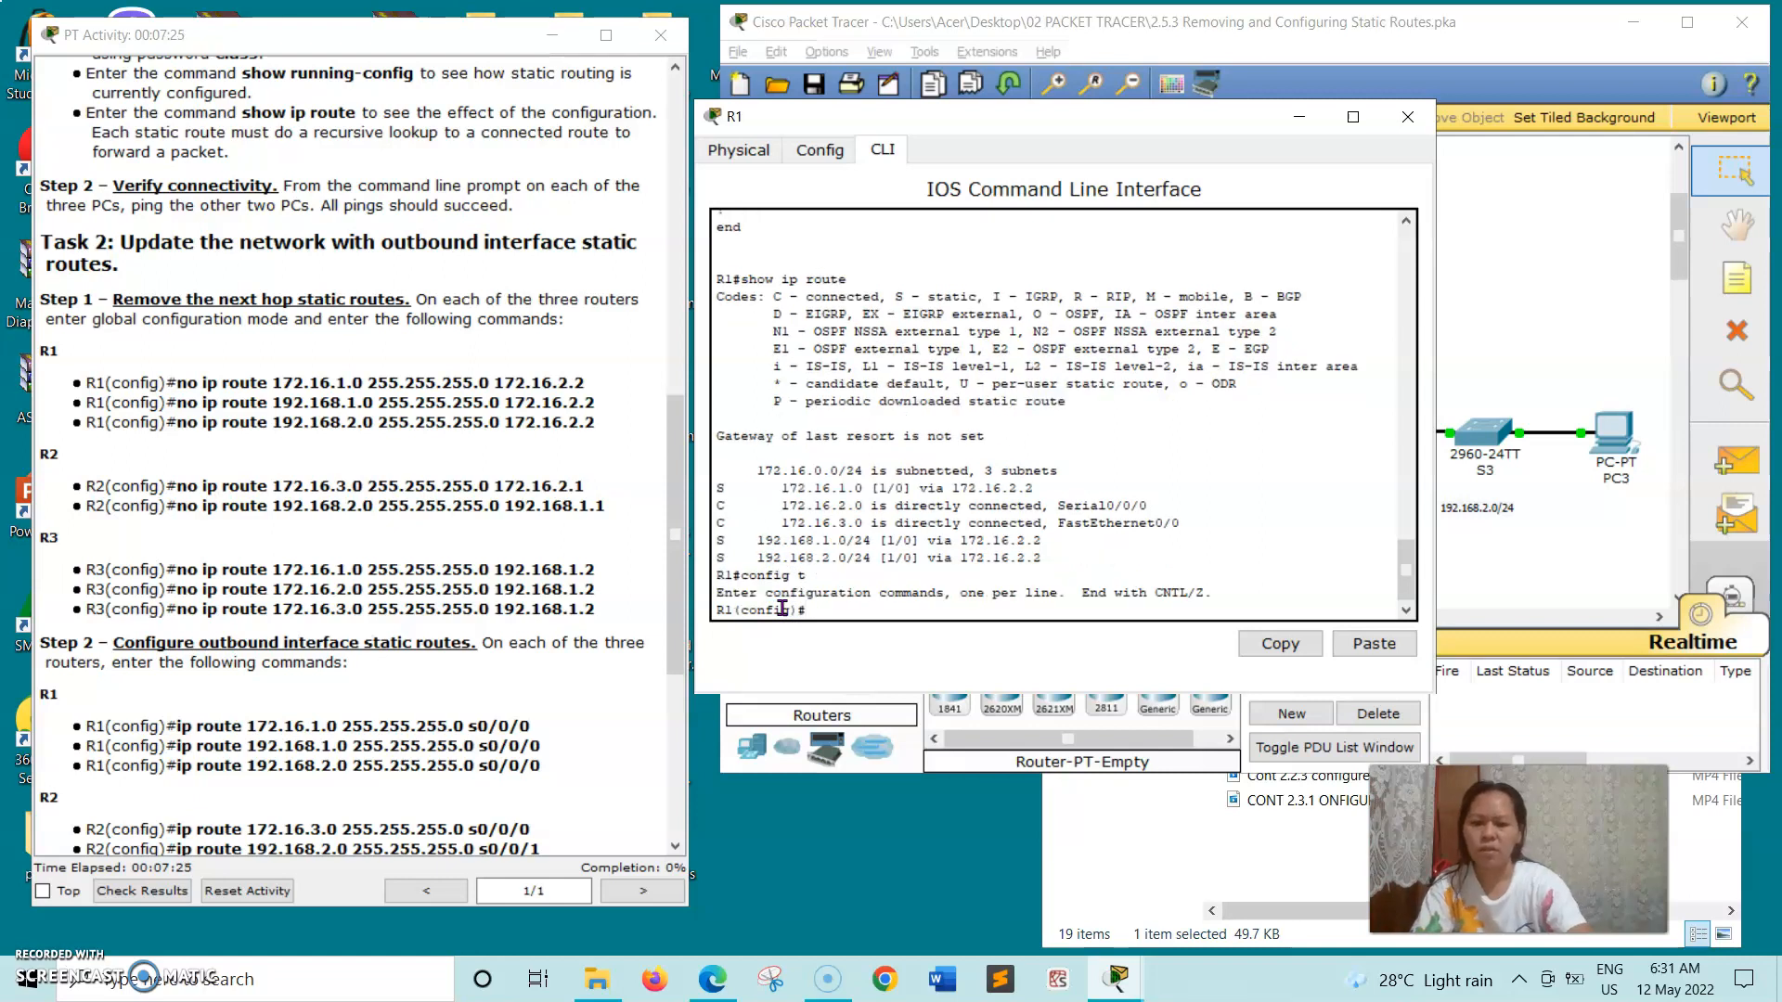
# - Remove R1's first next hop route by running the copied command no ip route 172.16.1.0 255.255.255.0 172.16.2.2
pyautogui.click(172, 382)
pyautogui.moveTo(252, 386); pyautogui.dragTo(590, 381)
pyautogui.rightClick(590, 382)
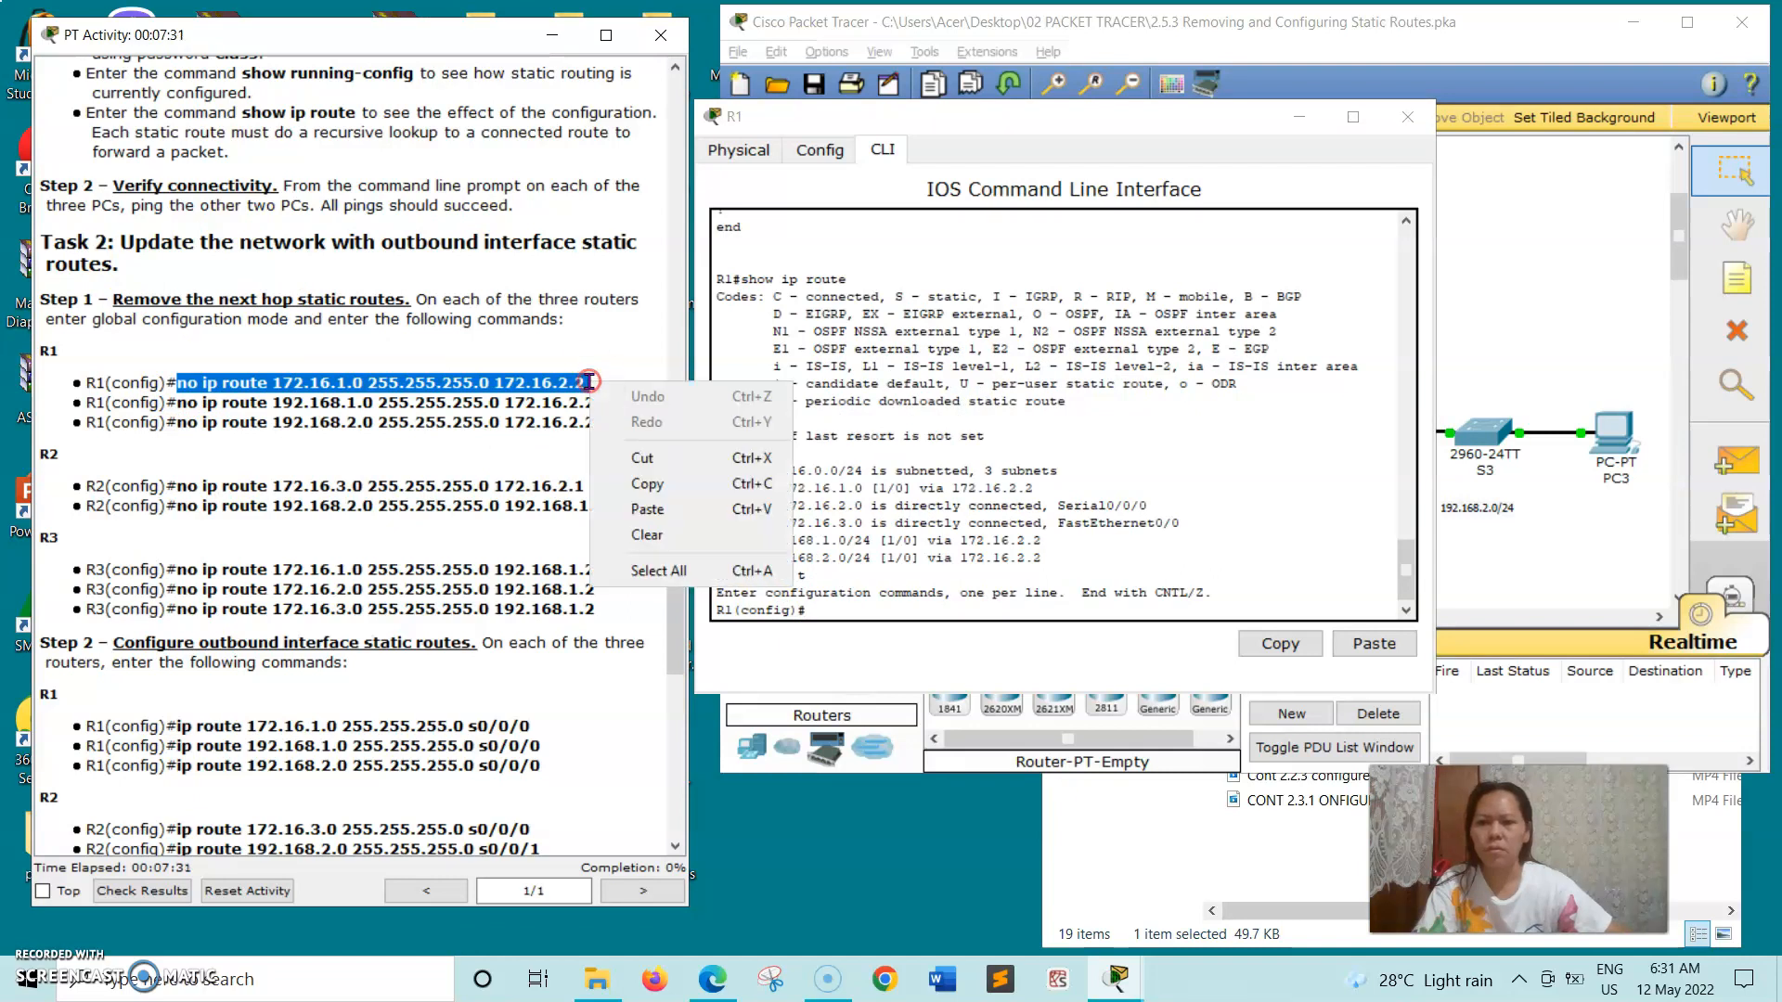
pyautogui.click(637, 486)
pyautogui.click(855, 614)
pyautogui.rightClick(855, 614)
pyautogui.click(913, 653)
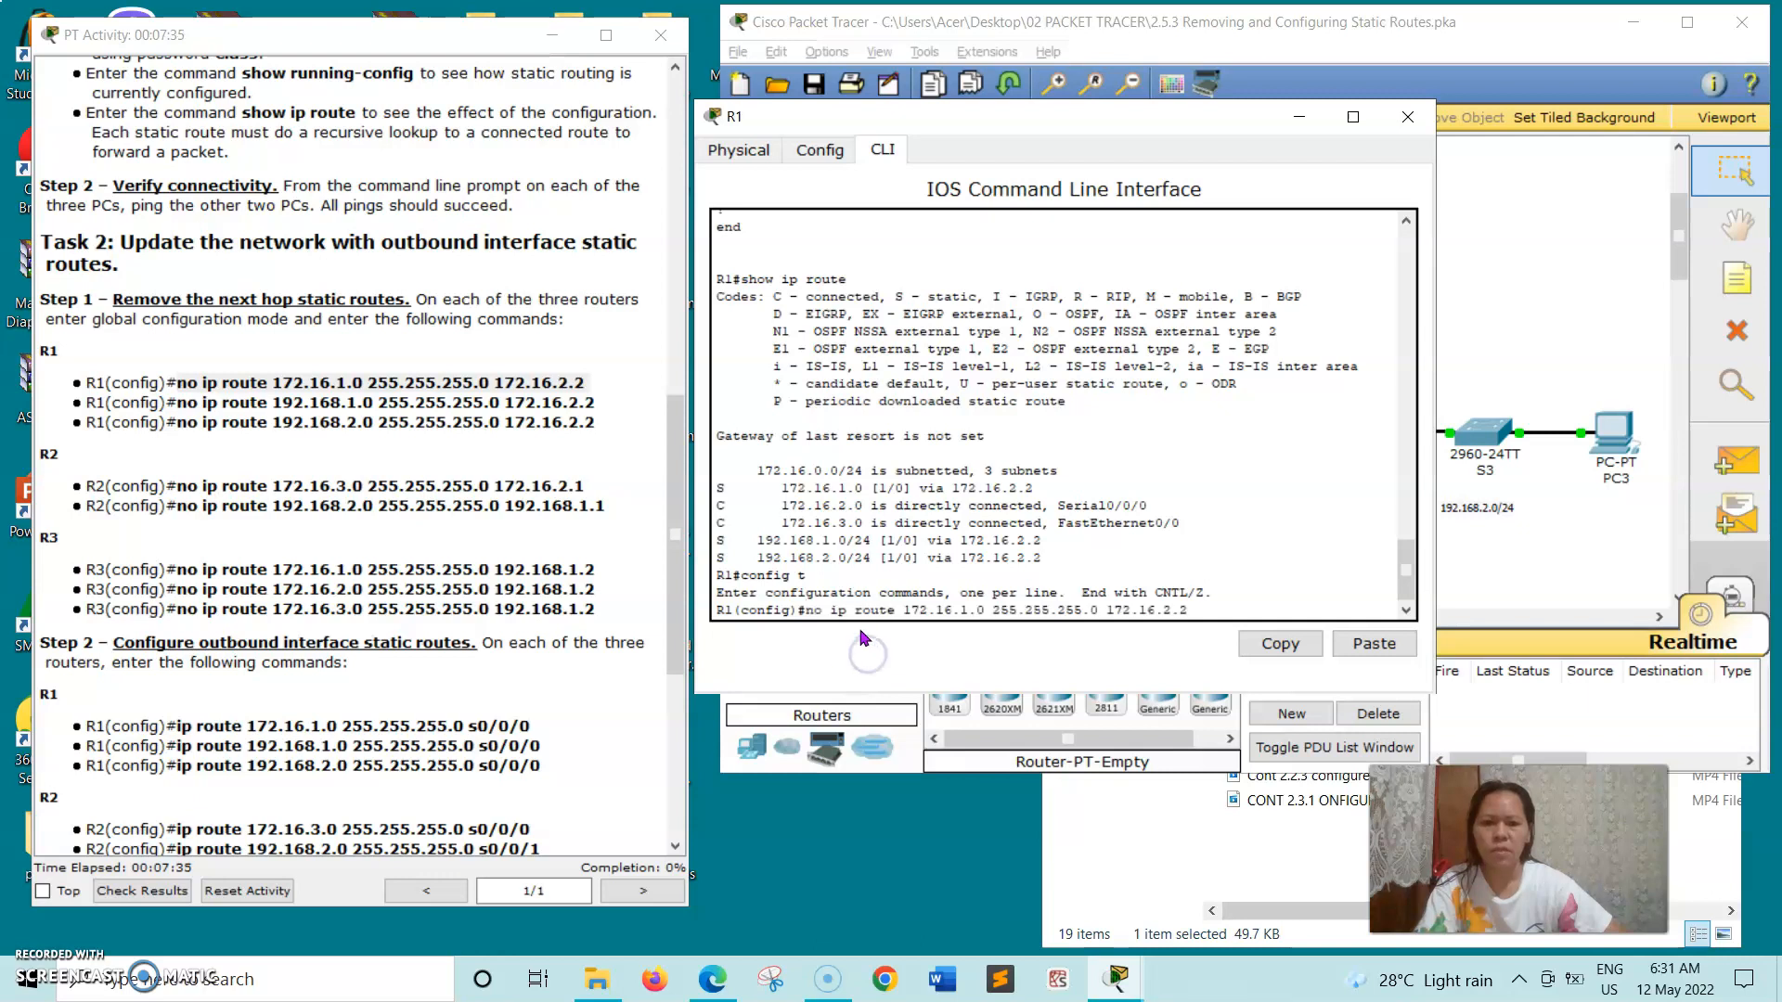
pyautogui.press('Return')
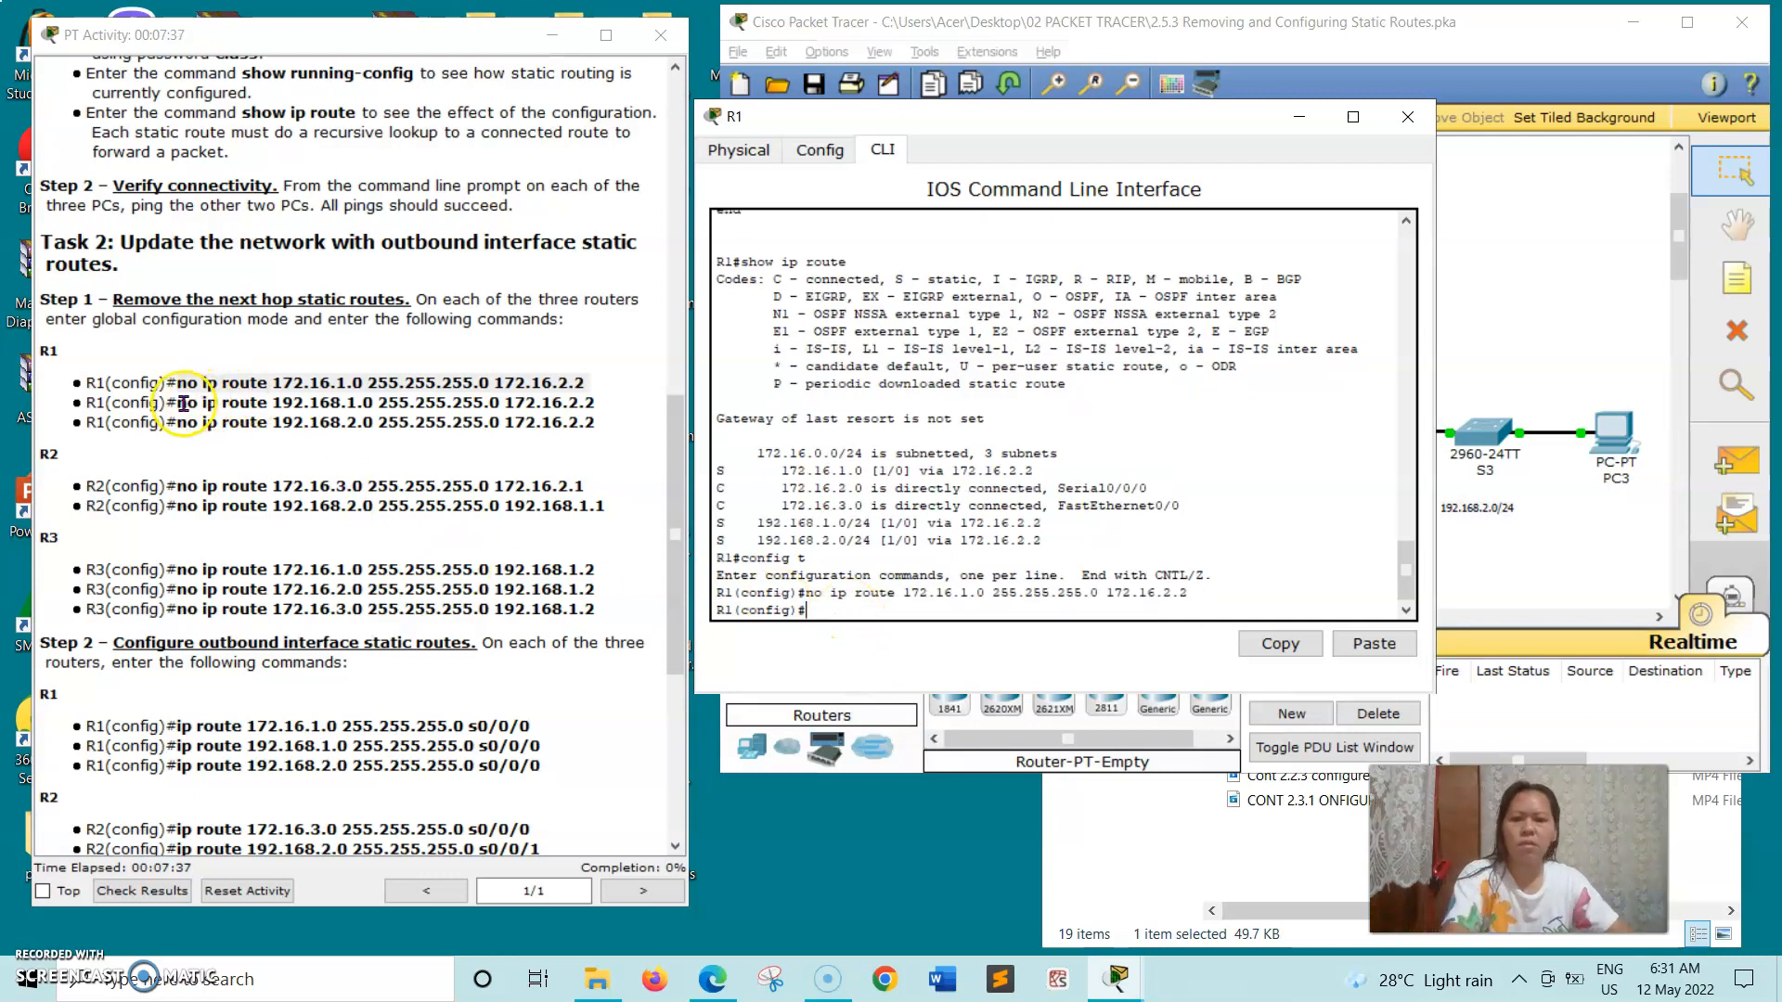
# - Remove R1's second next hop route by running the copied command no ip route 192.168.1.0 255.255.255.0 172.16.2.2
pyautogui.click(266, 400)
pyautogui.moveTo(176, 402); pyautogui.dragTo(398, 397)
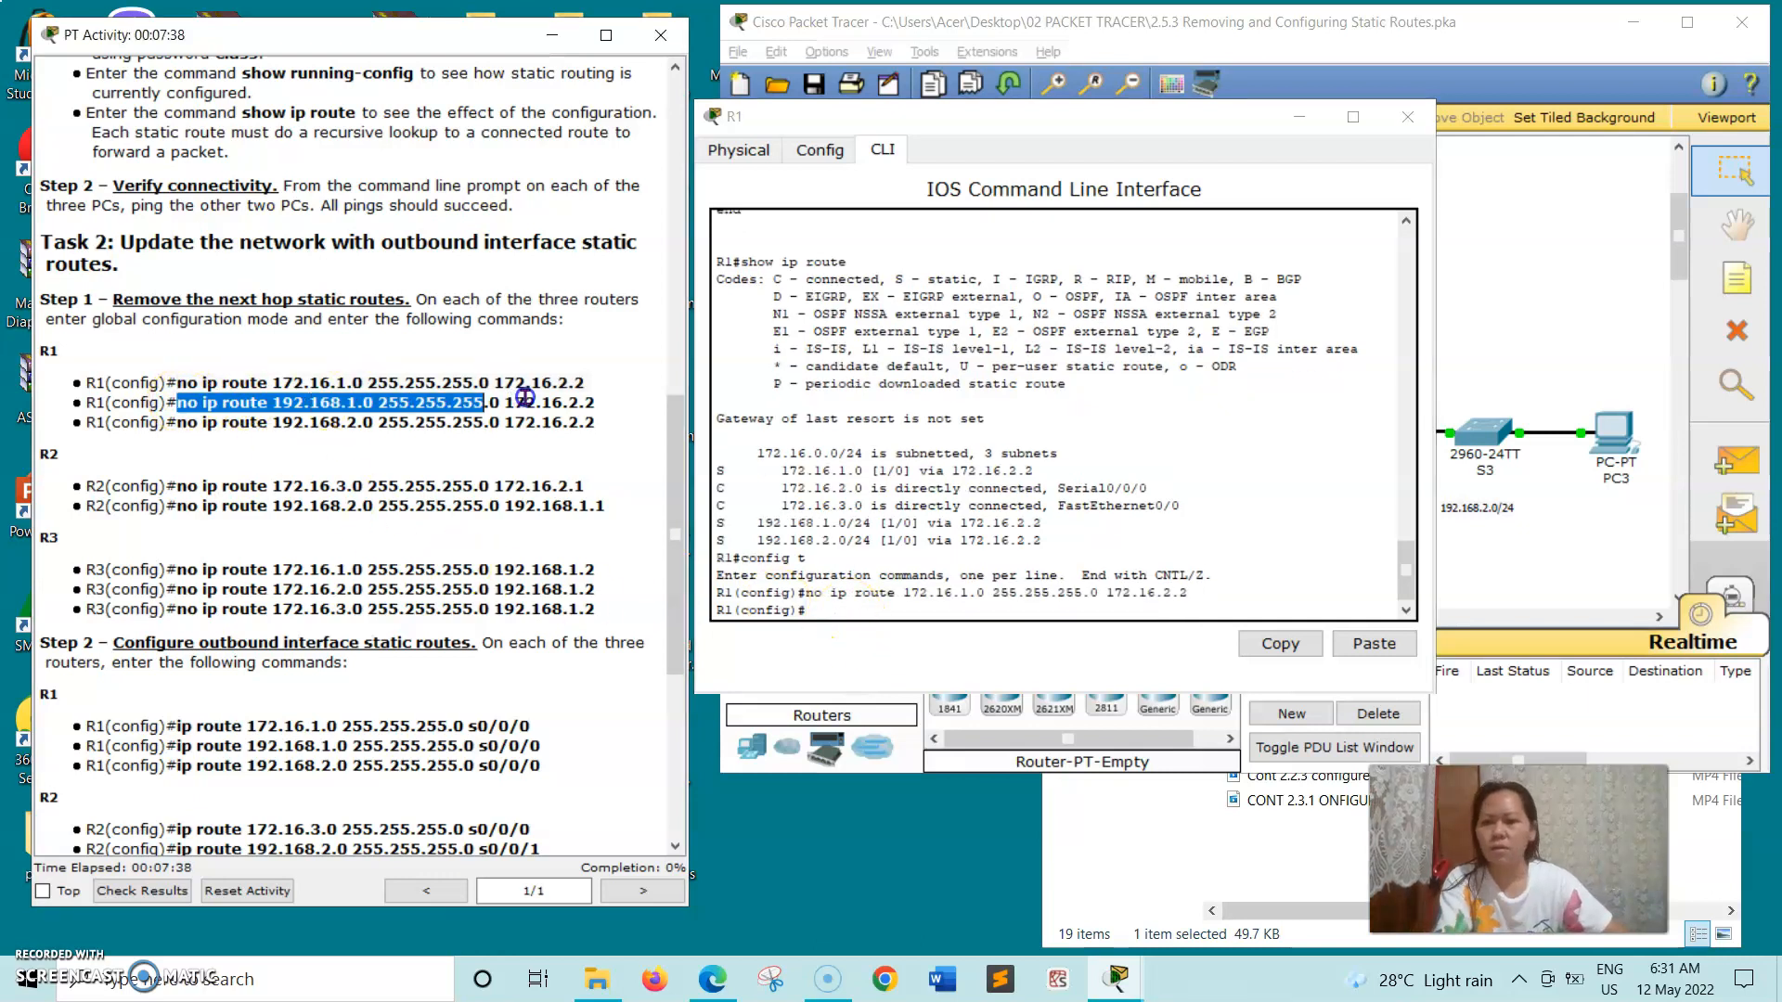
pyautogui.rightClick(595, 401)
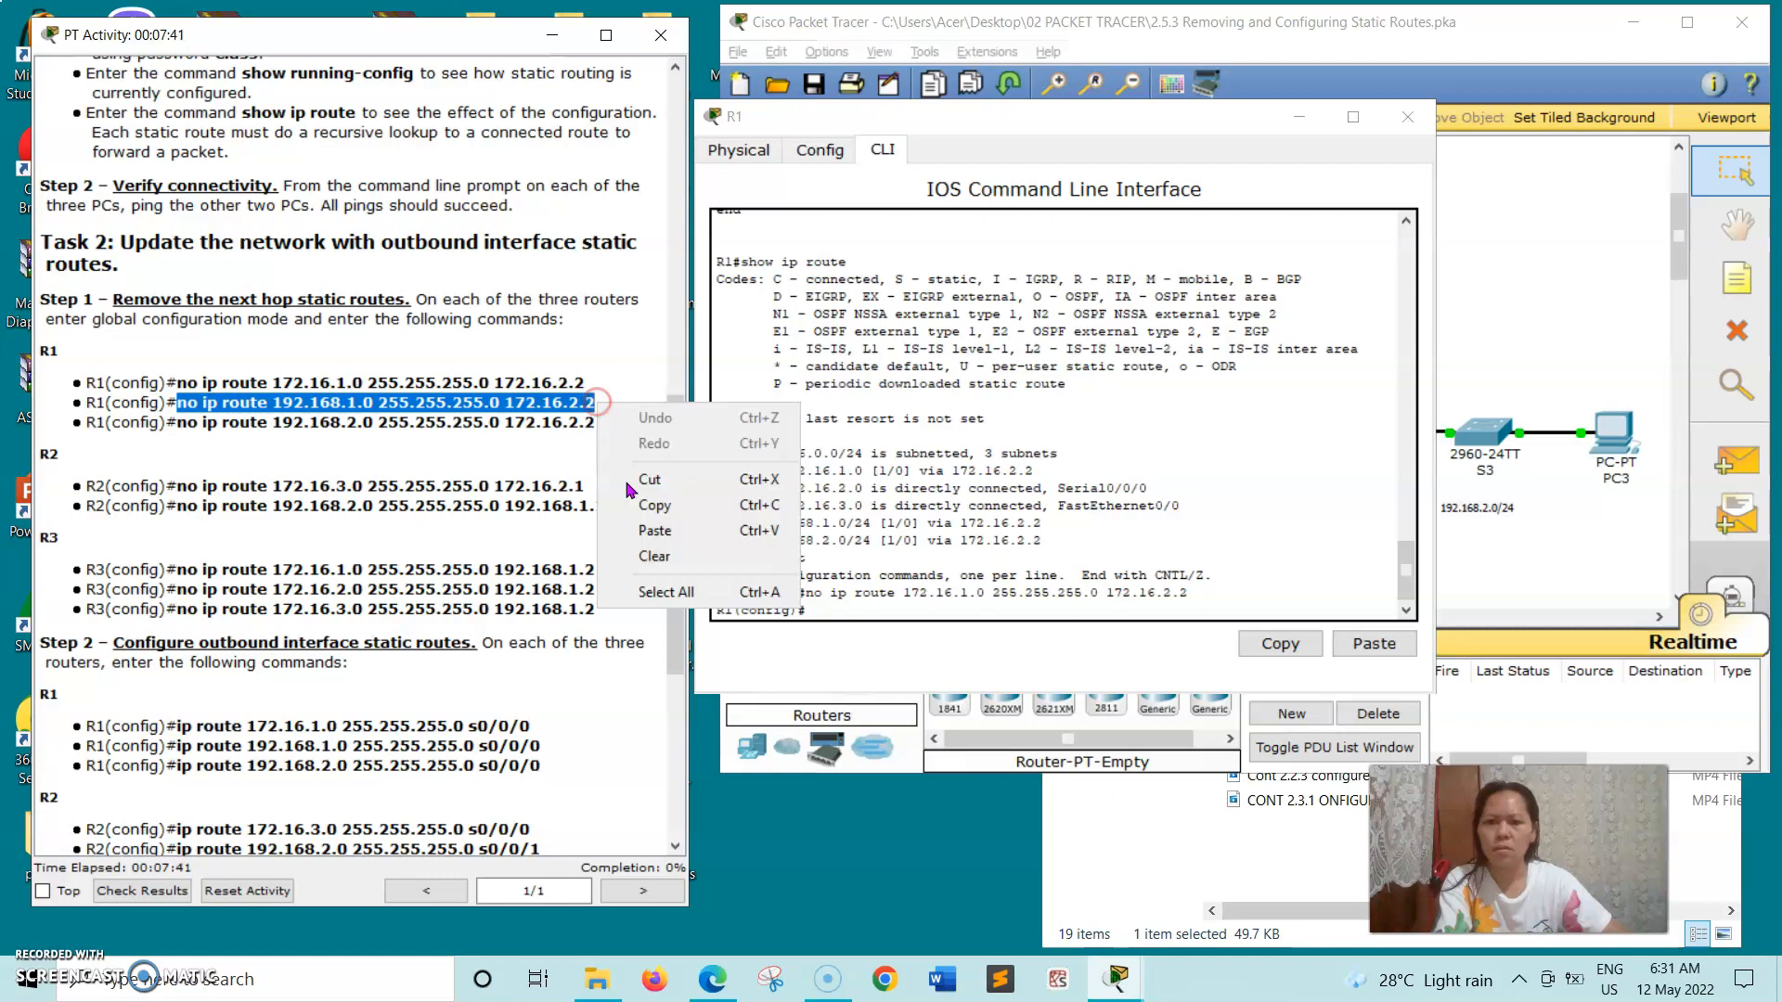
pyautogui.click(652, 507)
pyautogui.click(807, 610)
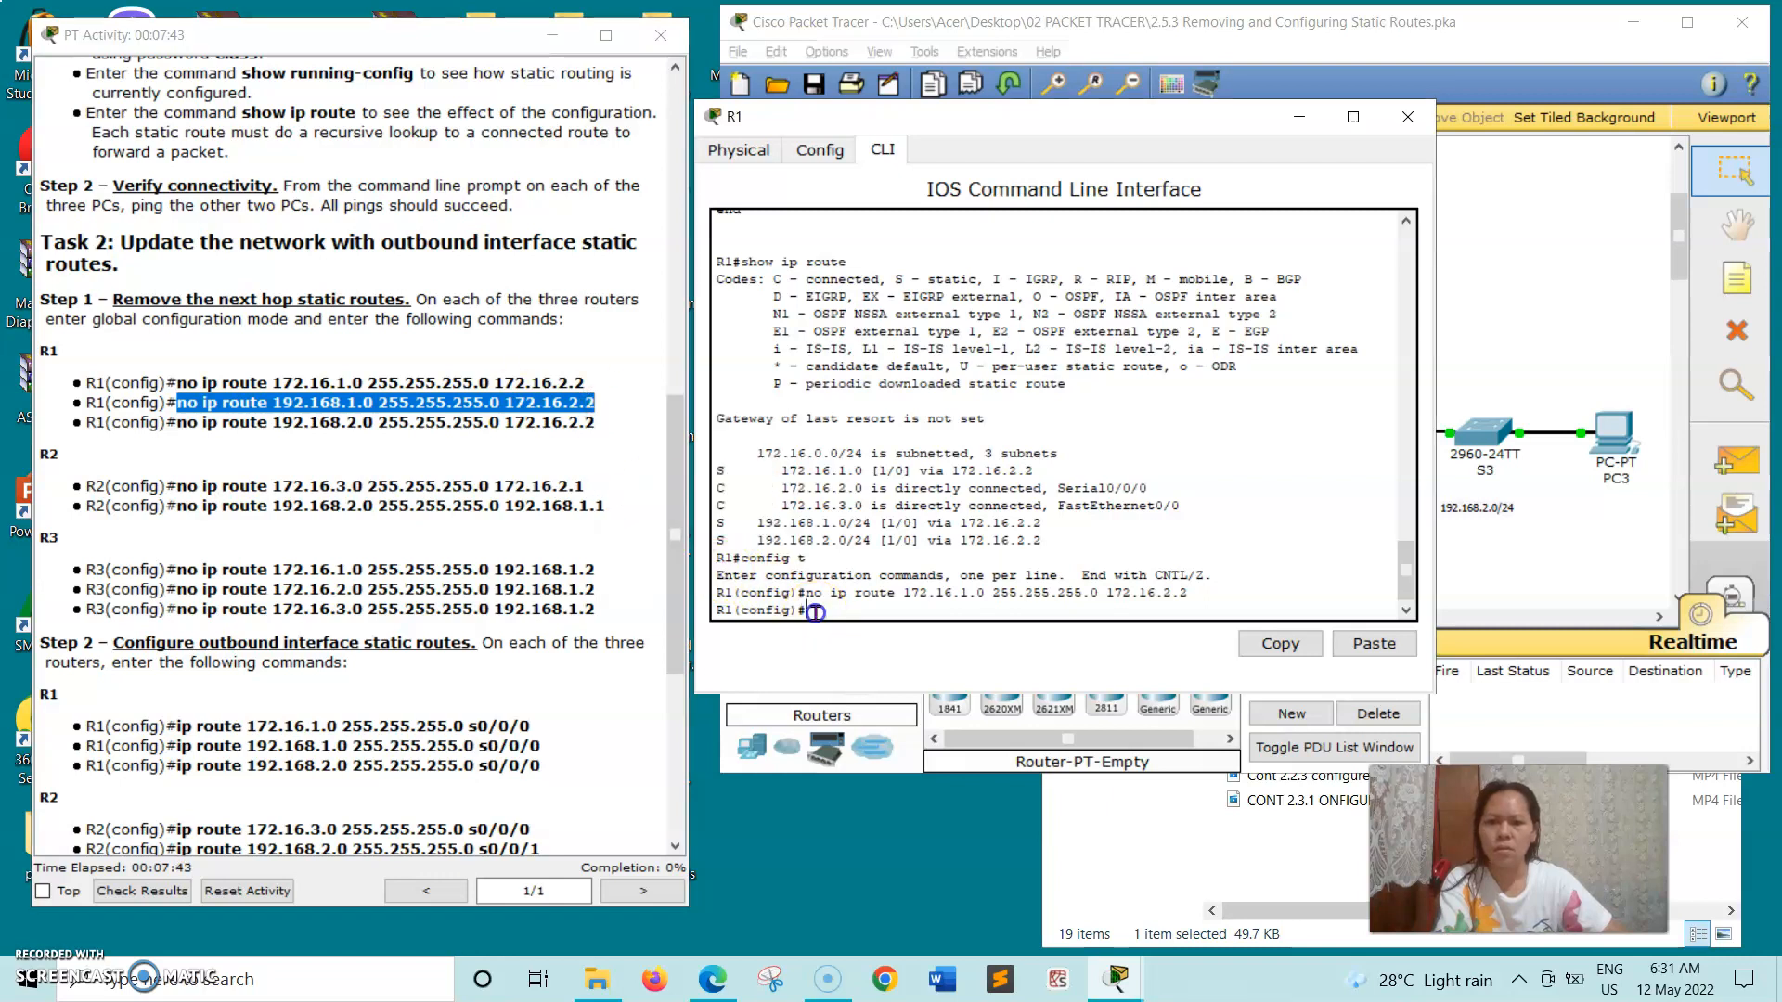
pyautogui.rightClick(809, 612)
pyautogui.click(871, 656)
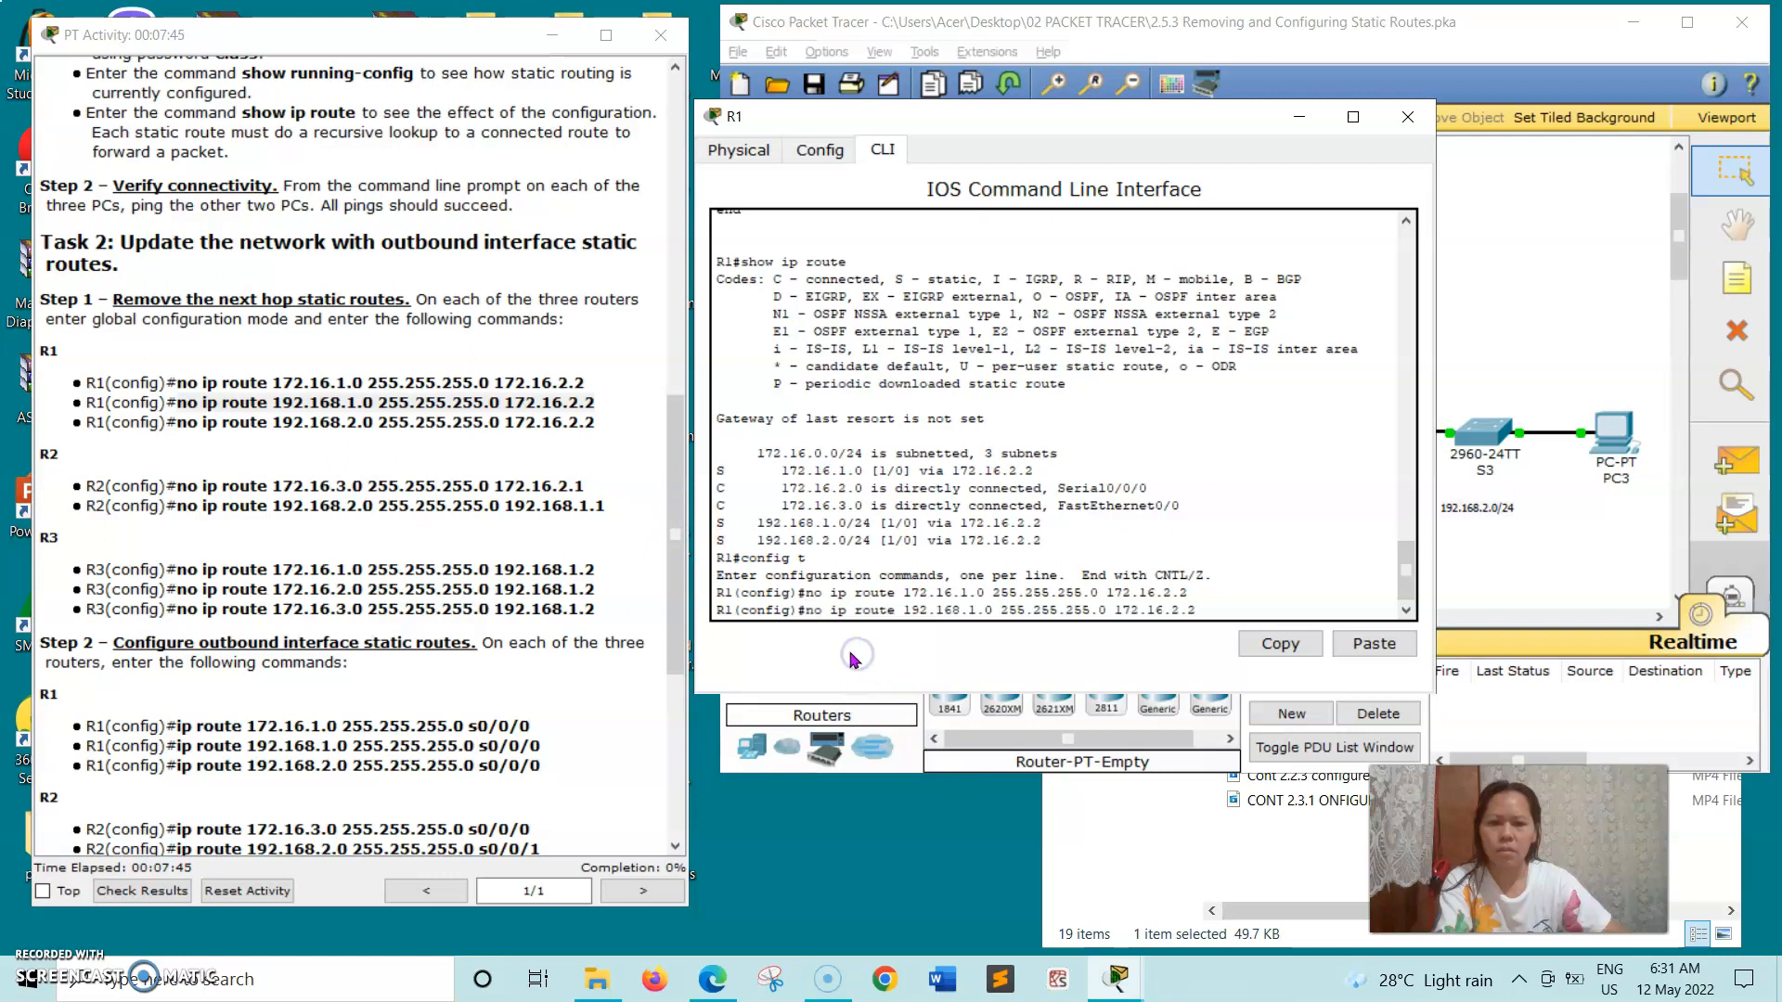
pyautogui.press('Return')
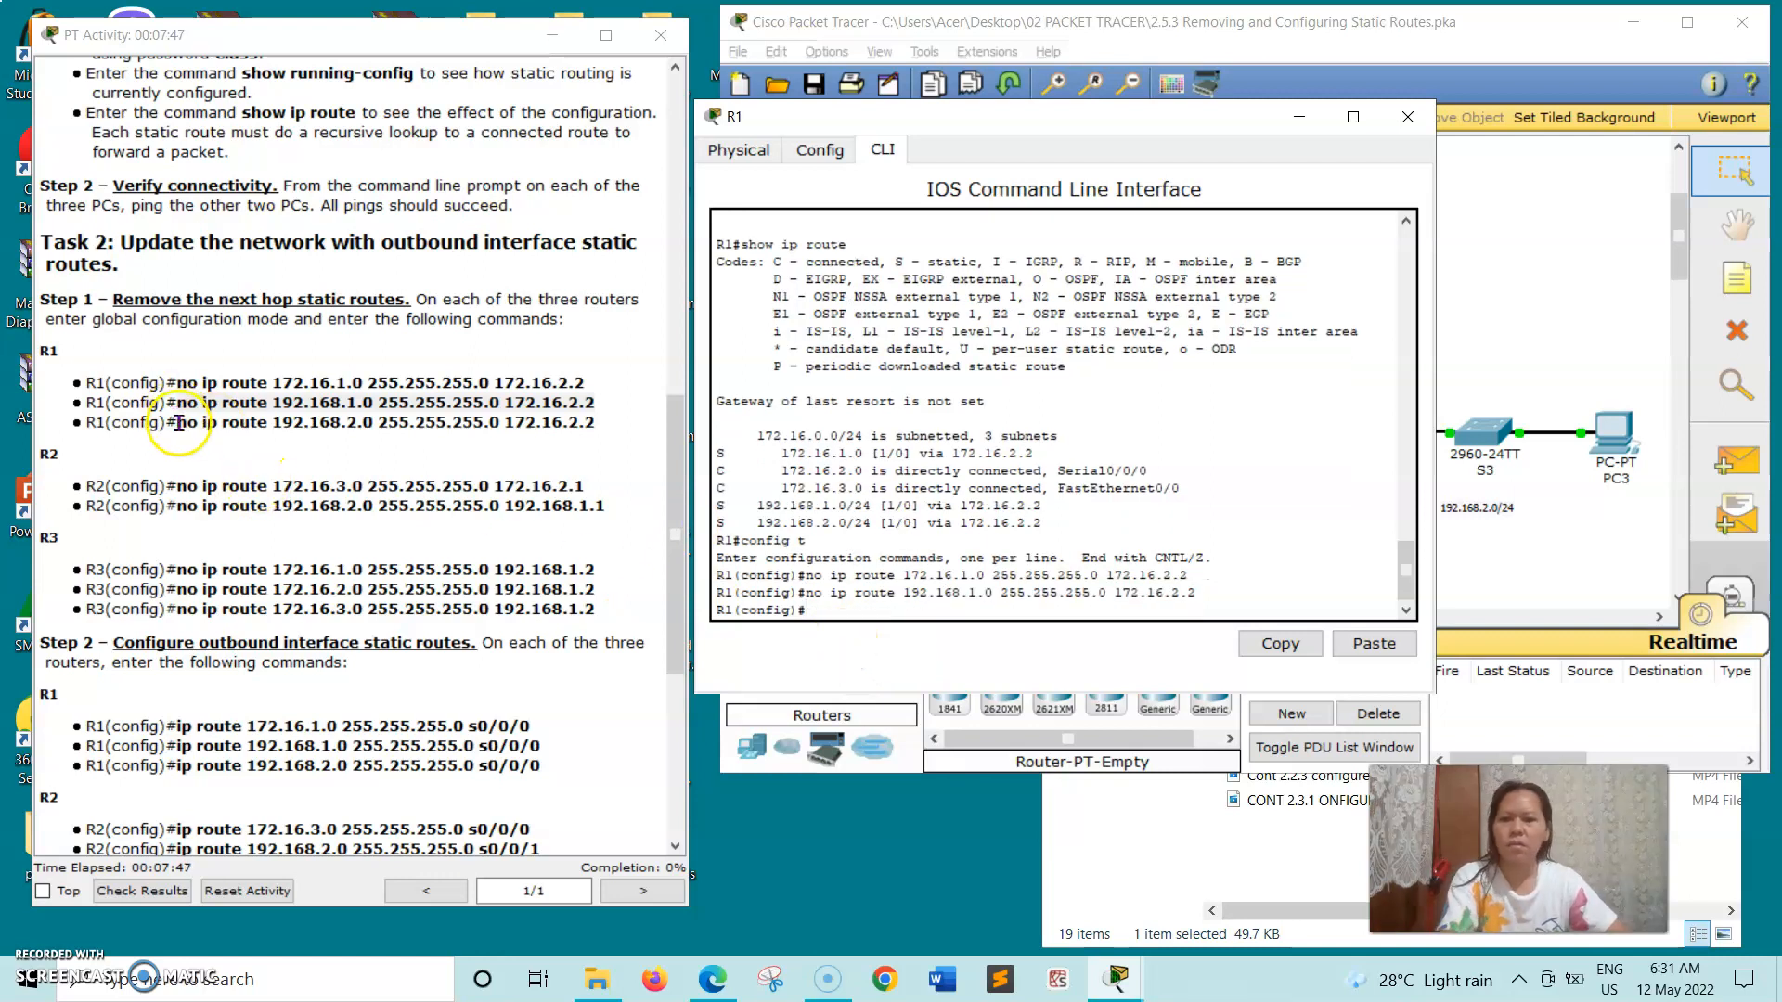
# - Run the copied command no ip route 192.168.2.0 255.255.255.0 172.16.2.2 on R1, and close the router's window
pyautogui.moveTo(177, 422); pyautogui.dragTo(247, 424)
pyautogui.moveTo(466, 422); pyautogui.dragTo(604, 426)
pyautogui.rightClick(604, 426)
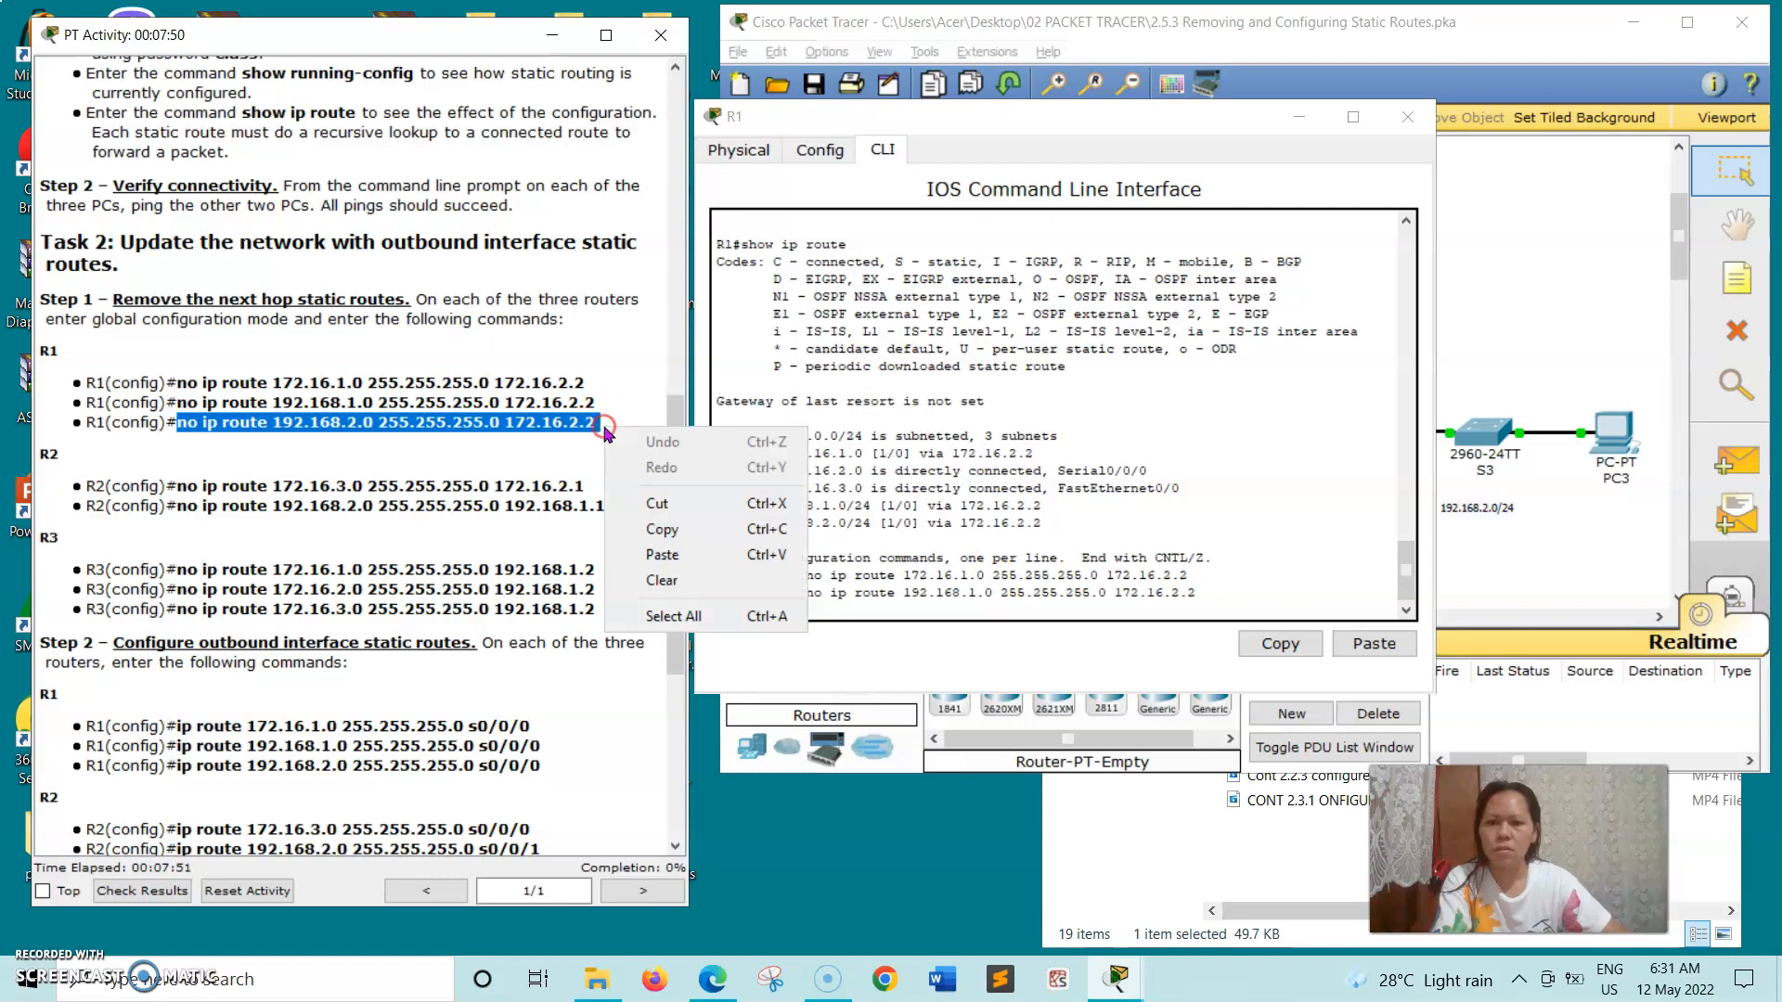
pyautogui.click(666, 534)
pyautogui.click(813, 610)
pyautogui.rightClick(815, 610)
pyautogui.click(848, 650)
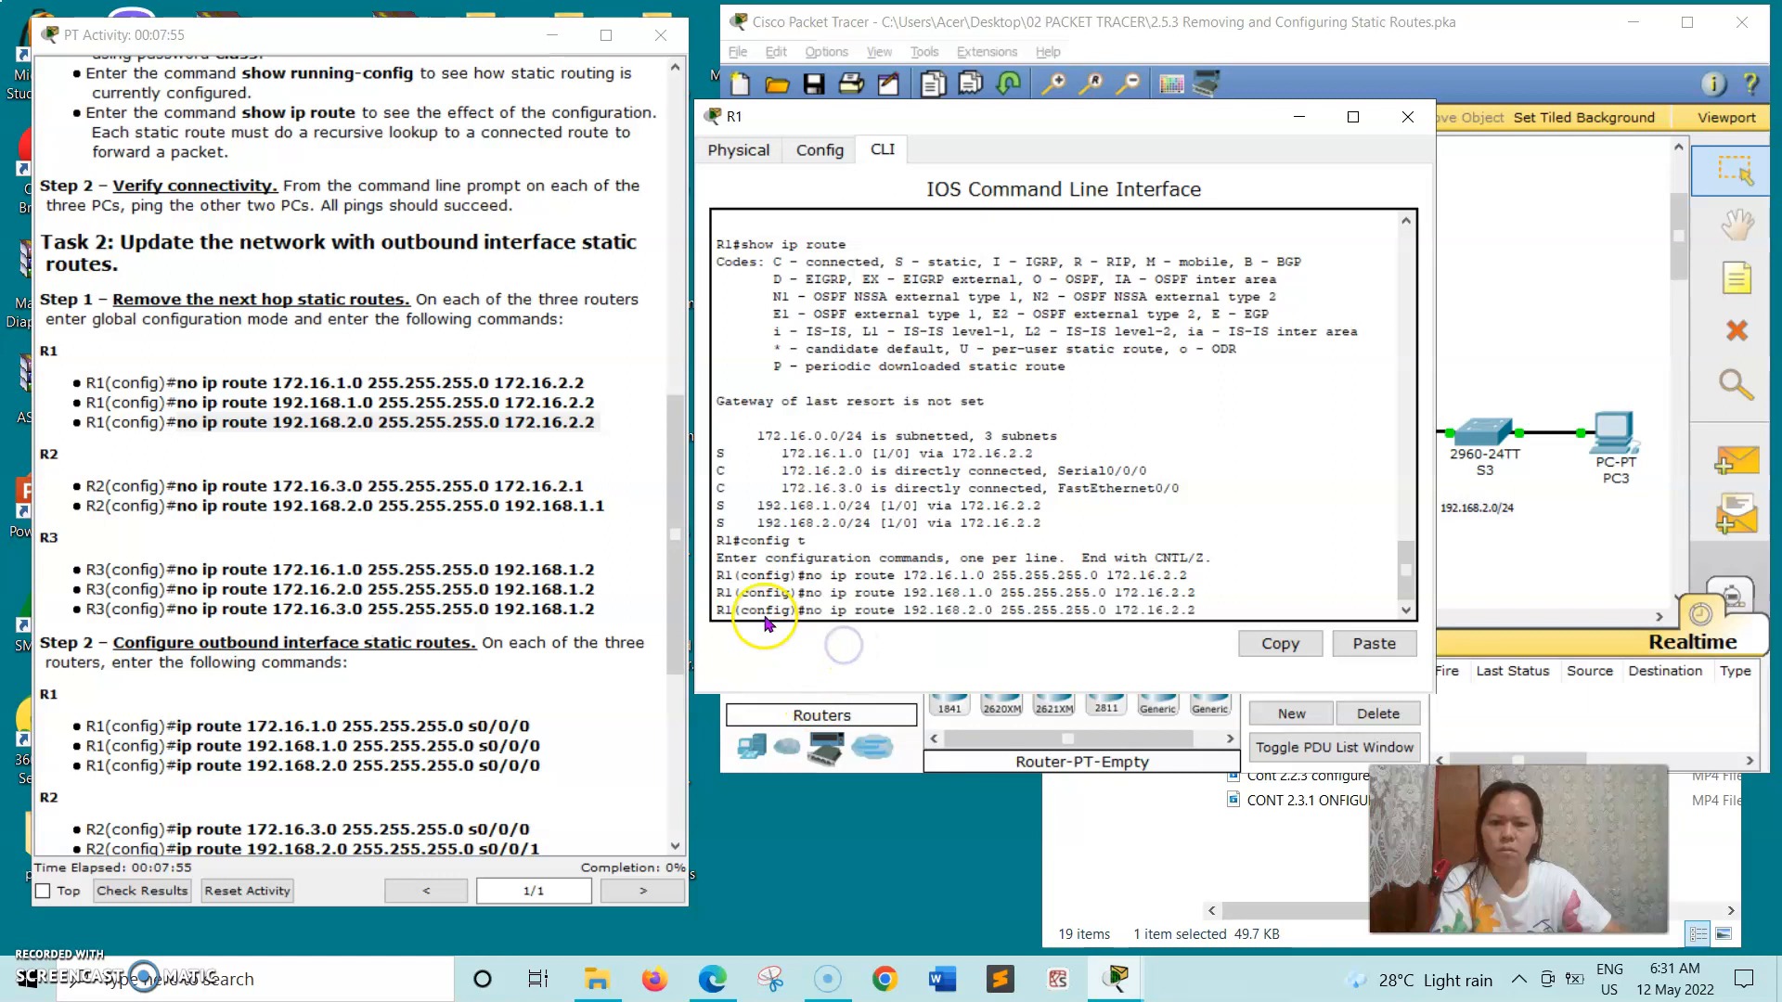
pyautogui.press('Return')
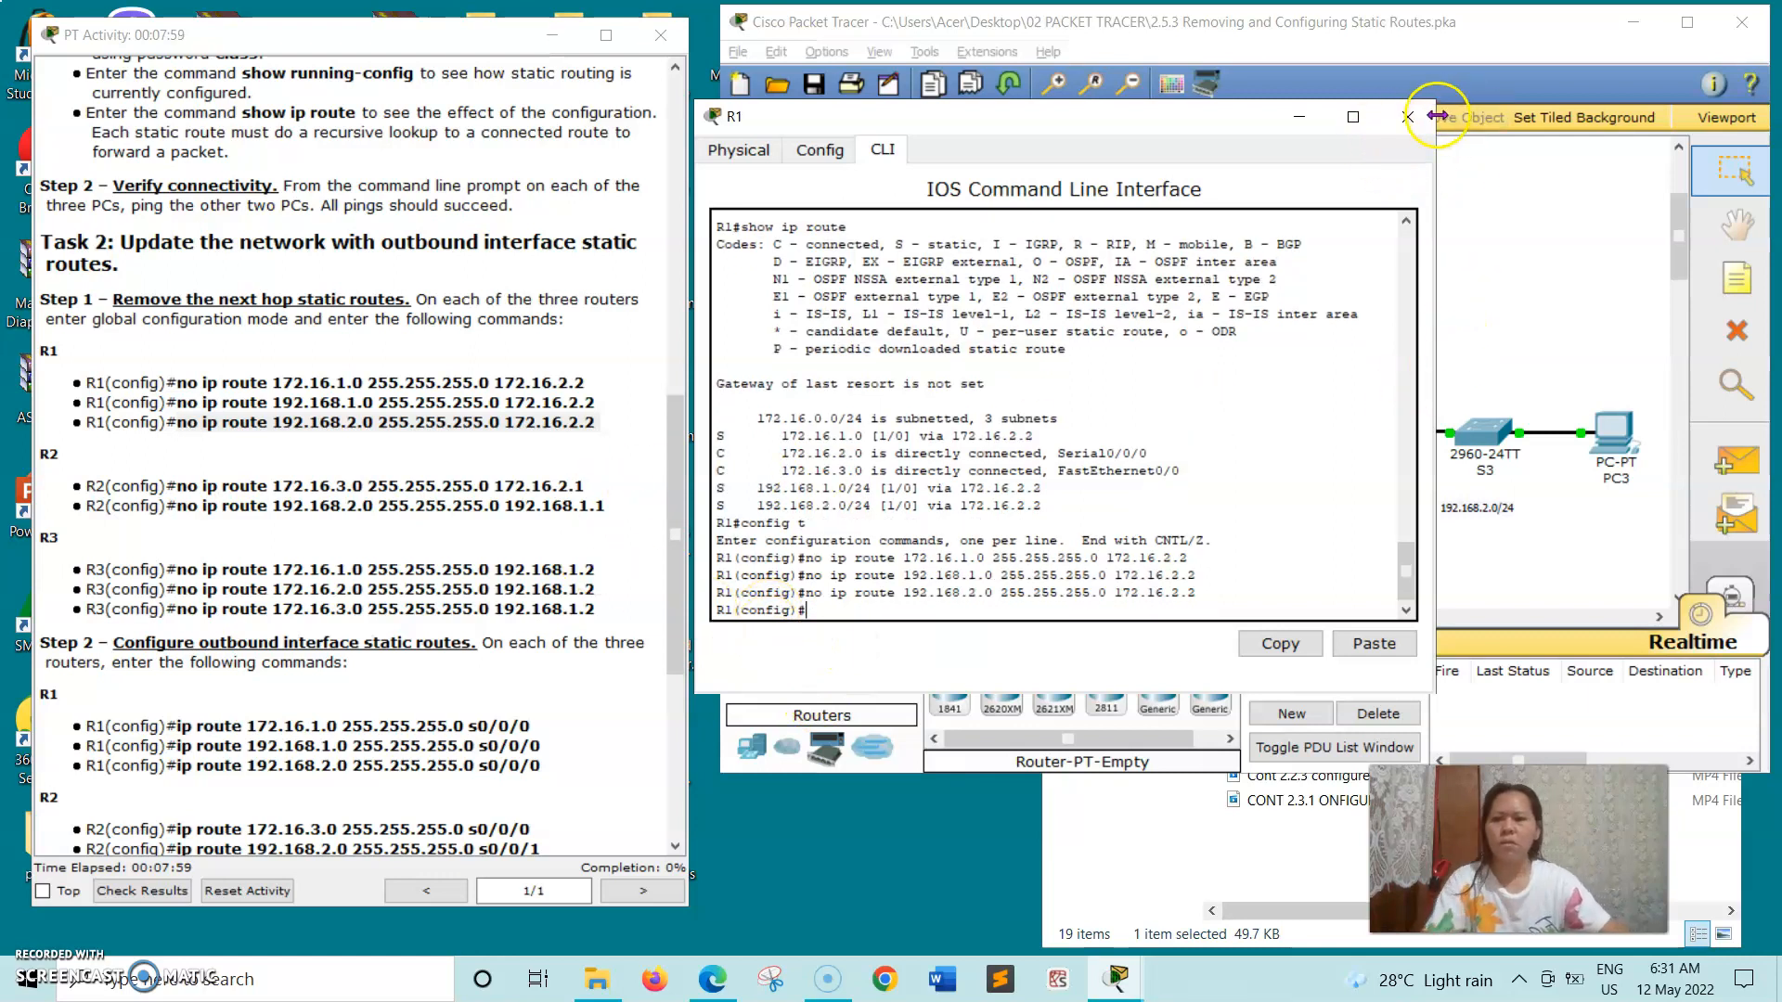
pyautogui.click(1408, 116)
# - Open R2's command line beside the Task 2 instructions and enter global configuration mode with config t
pyautogui.click(1194, 258)
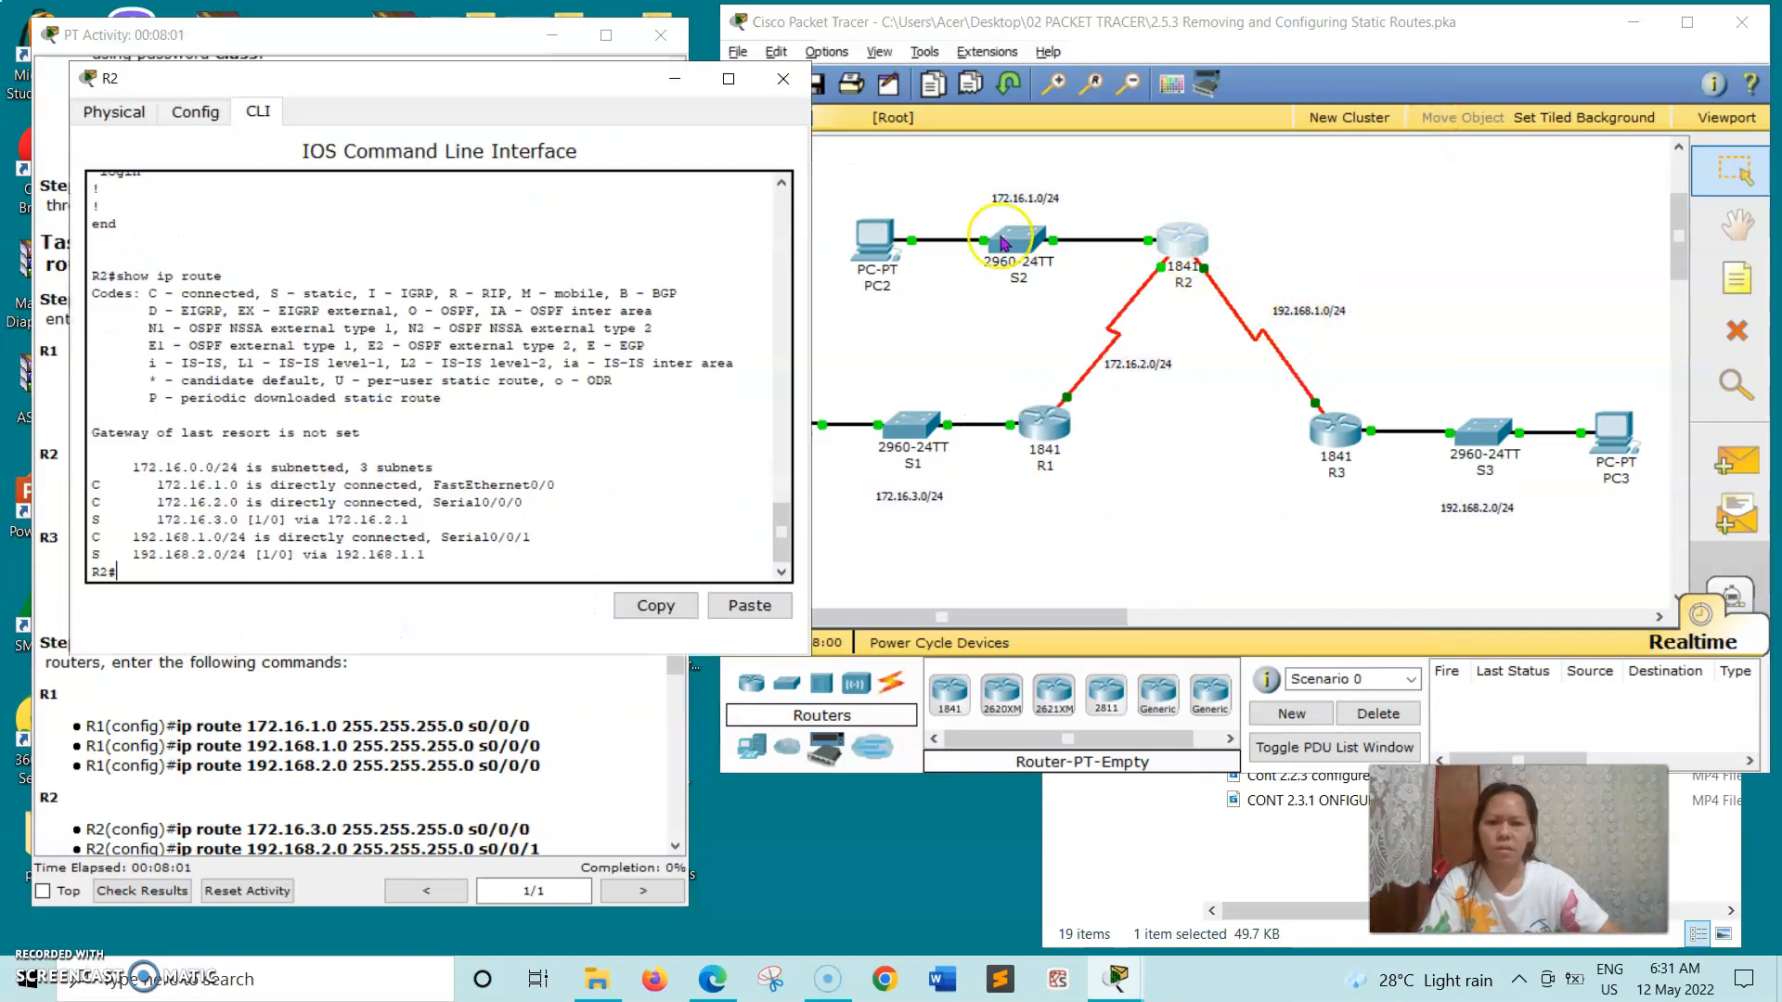
pyautogui.moveTo(446, 79); pyautogui.dragTo(1071, 133)
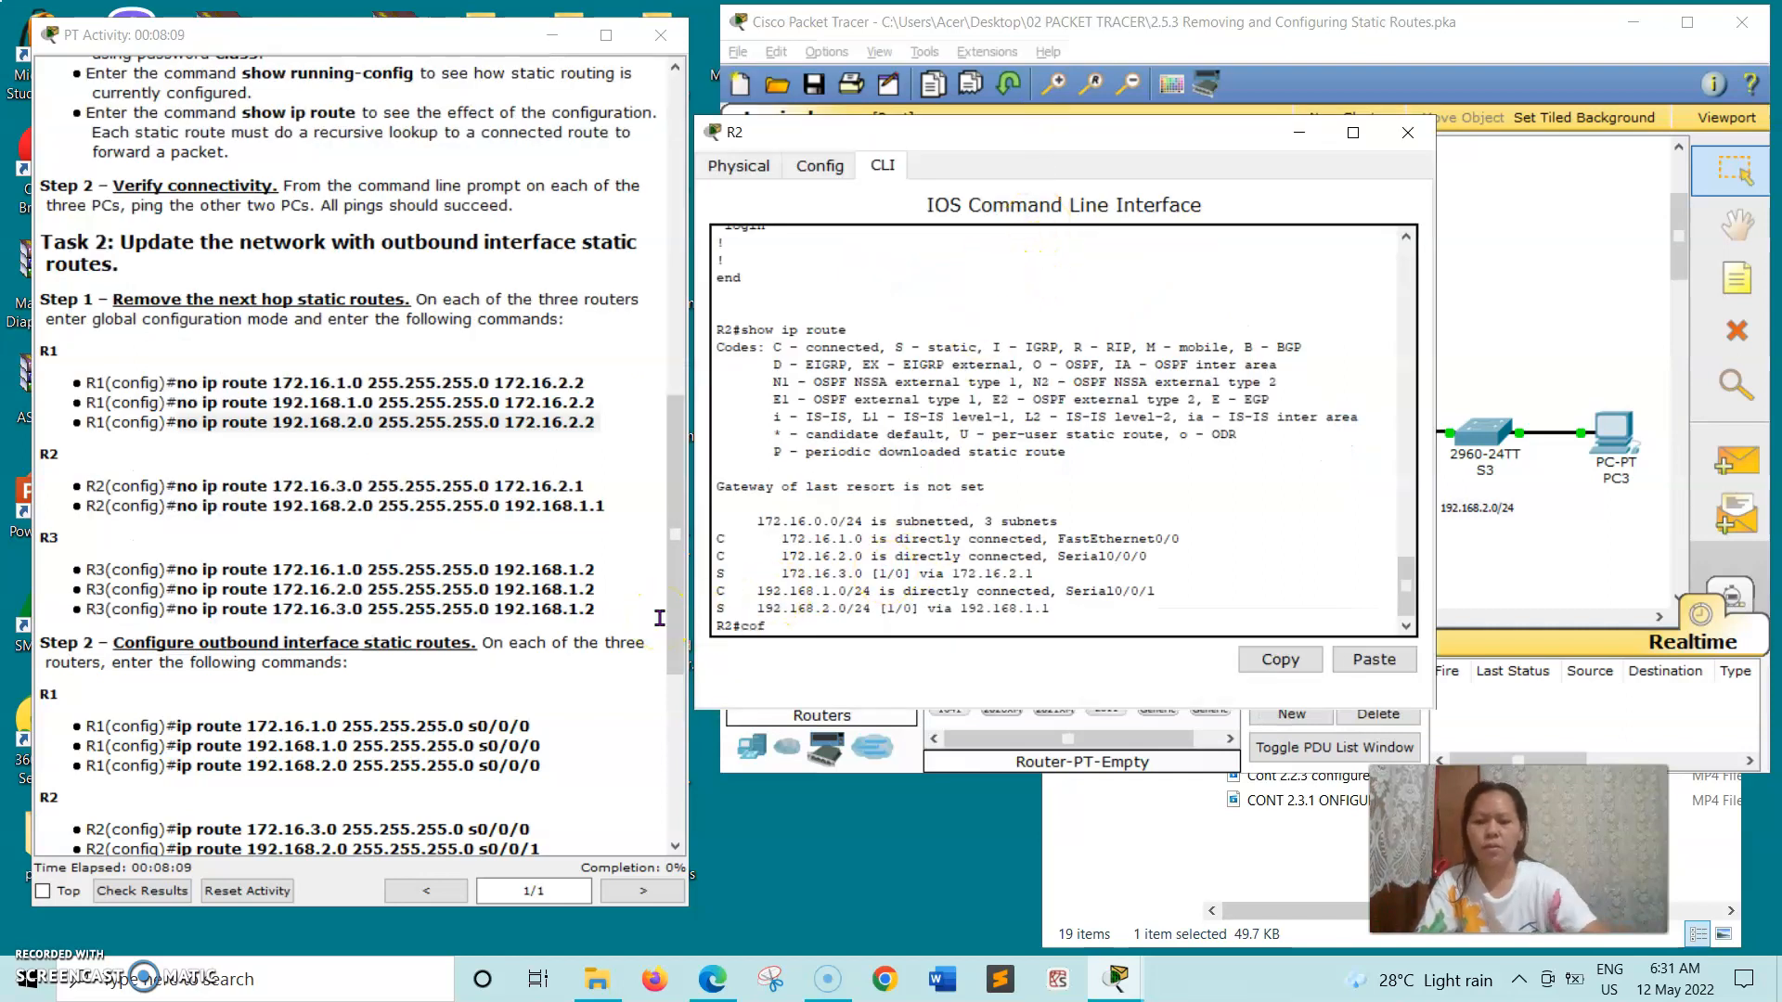
pyautogui.press('Return')
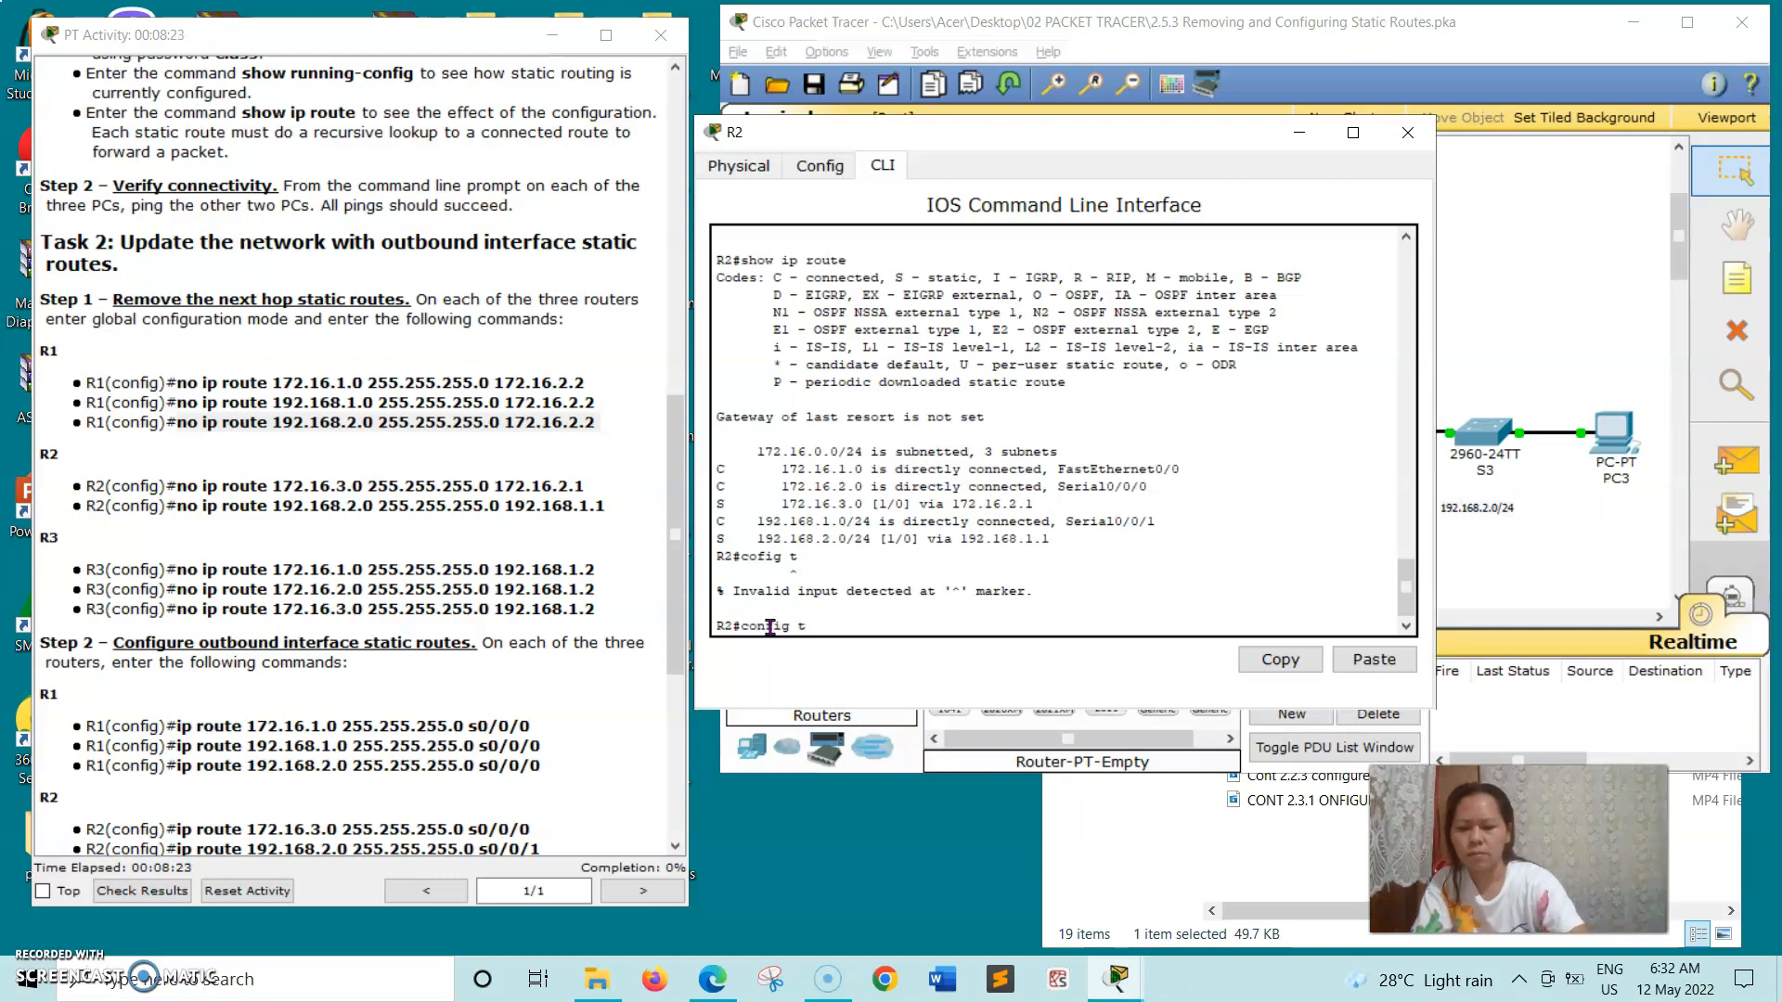
pyautogui.press('Return')
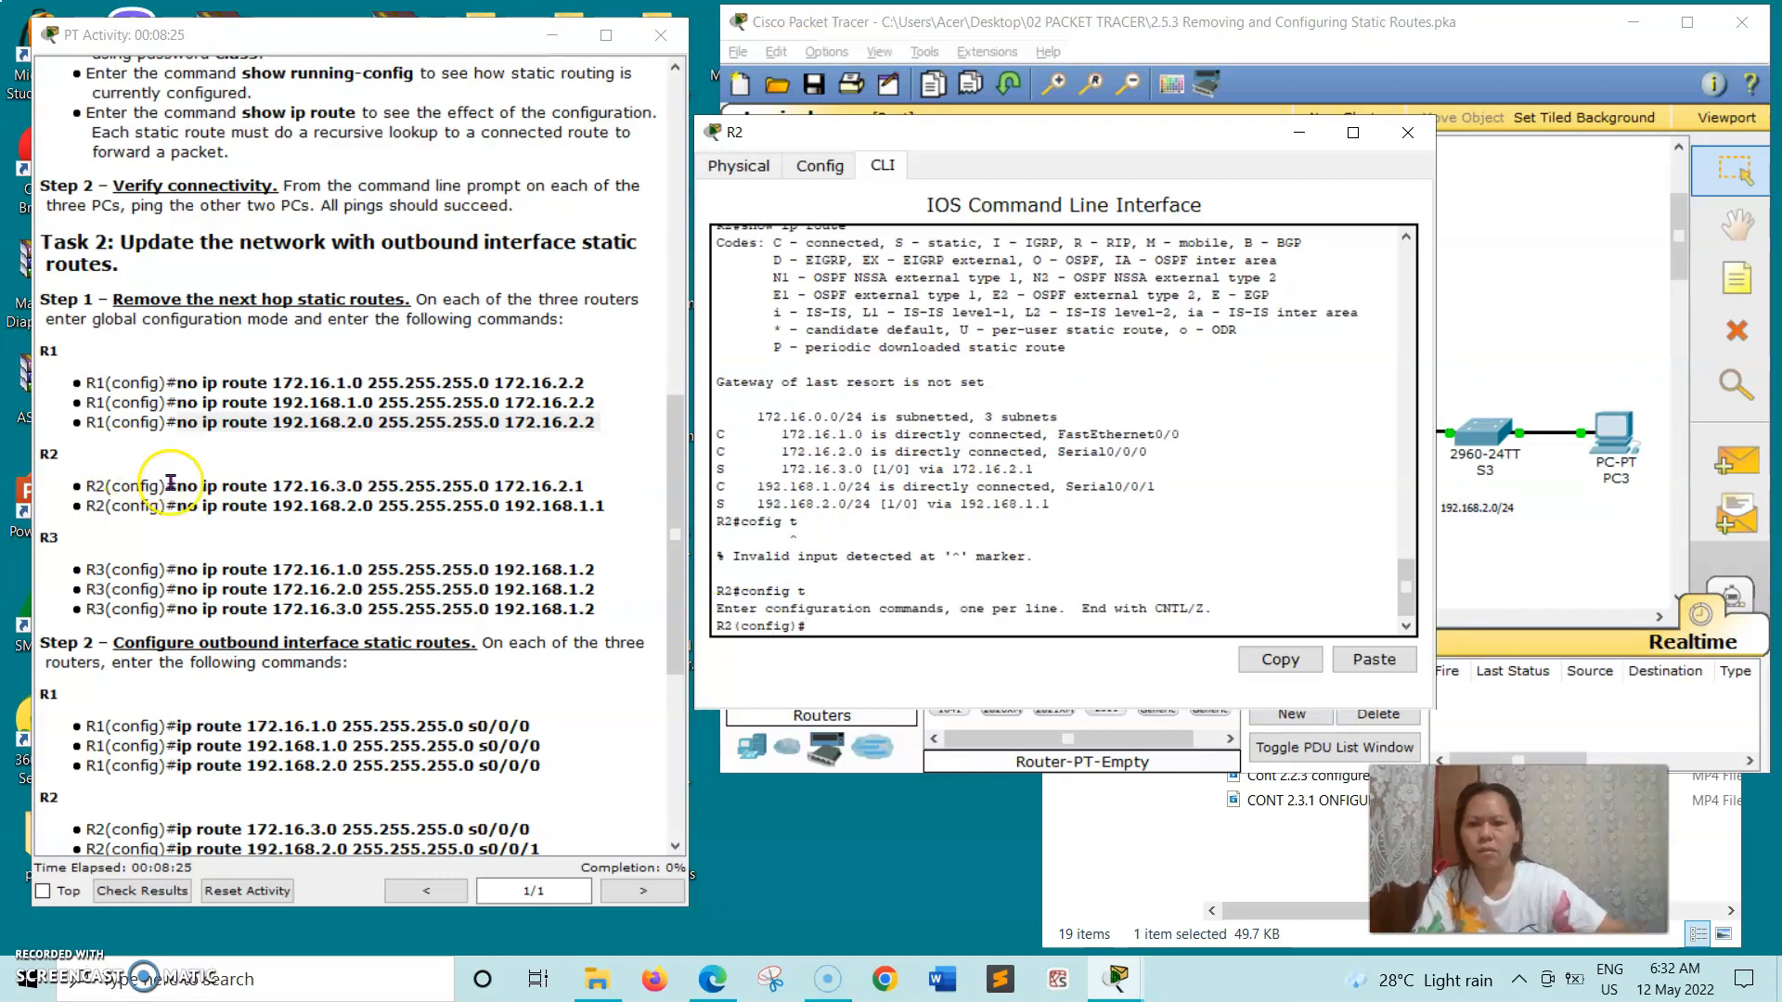
# - Remove R2's first next hop route by running the copied command no ip route 172.16.3.0 255.255.255.0 172.16.2.1
pyautogui.moveTo(177, 486); pyautogui.dragTo(594, 492)
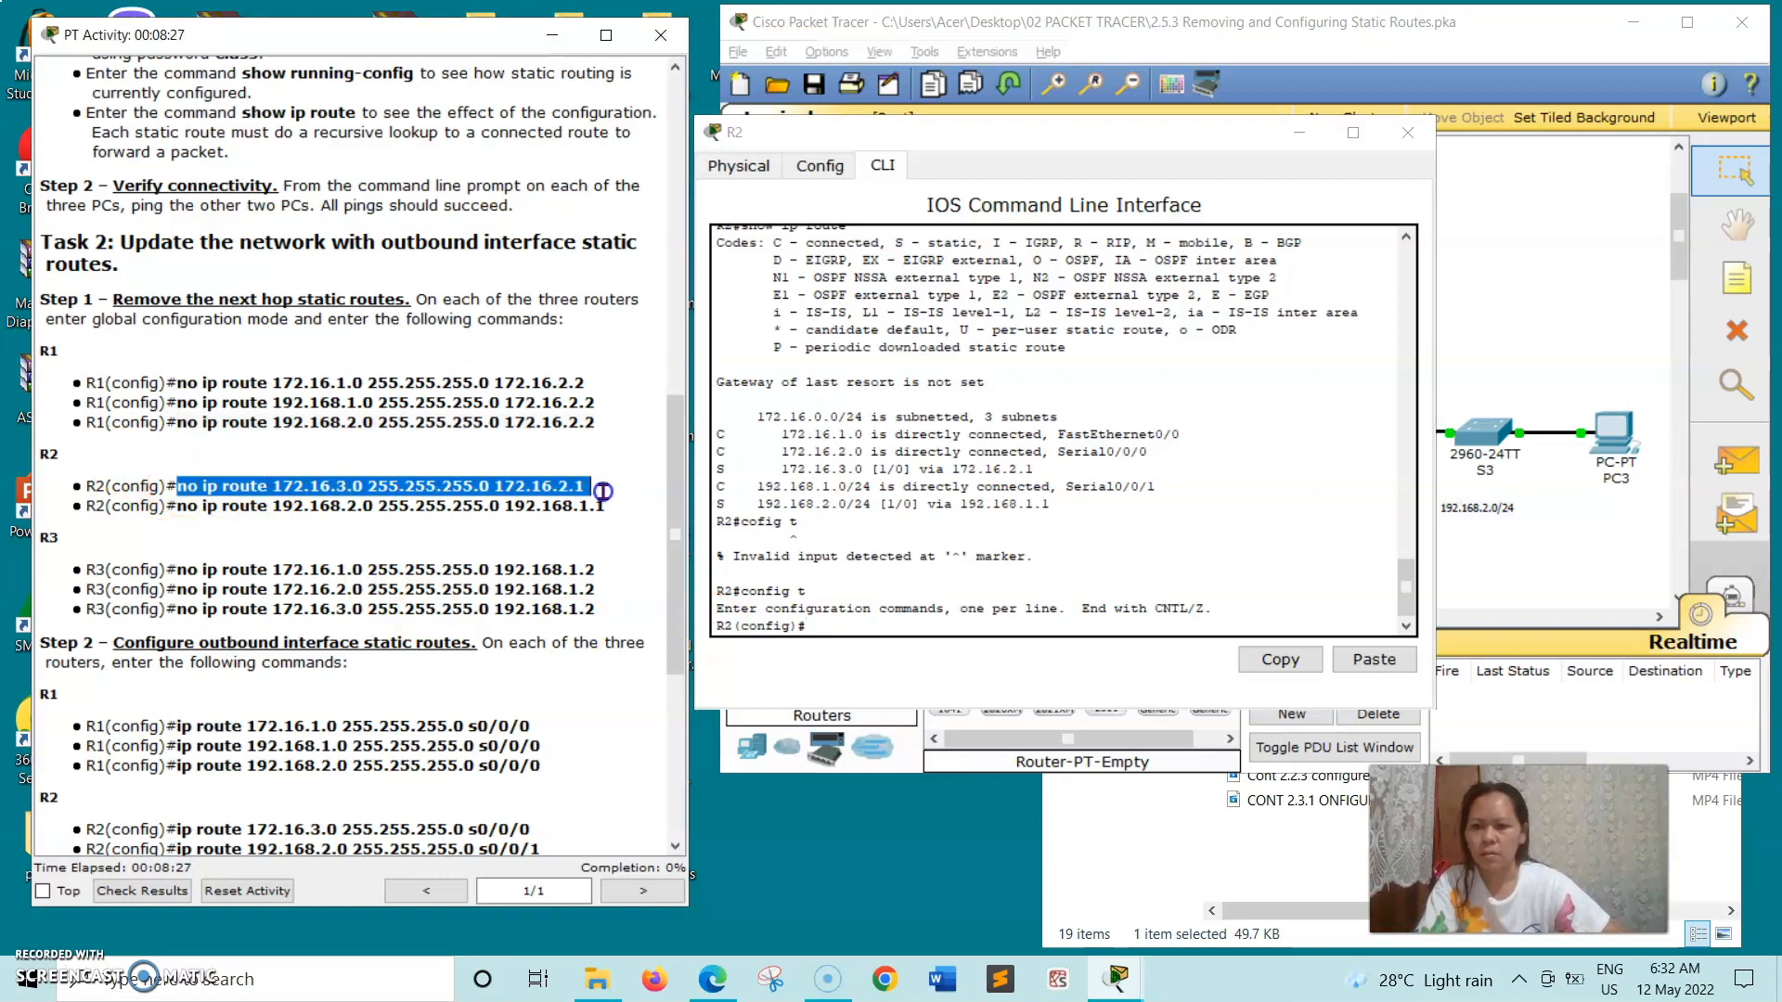
pyautogui.rightClick(603, 492)
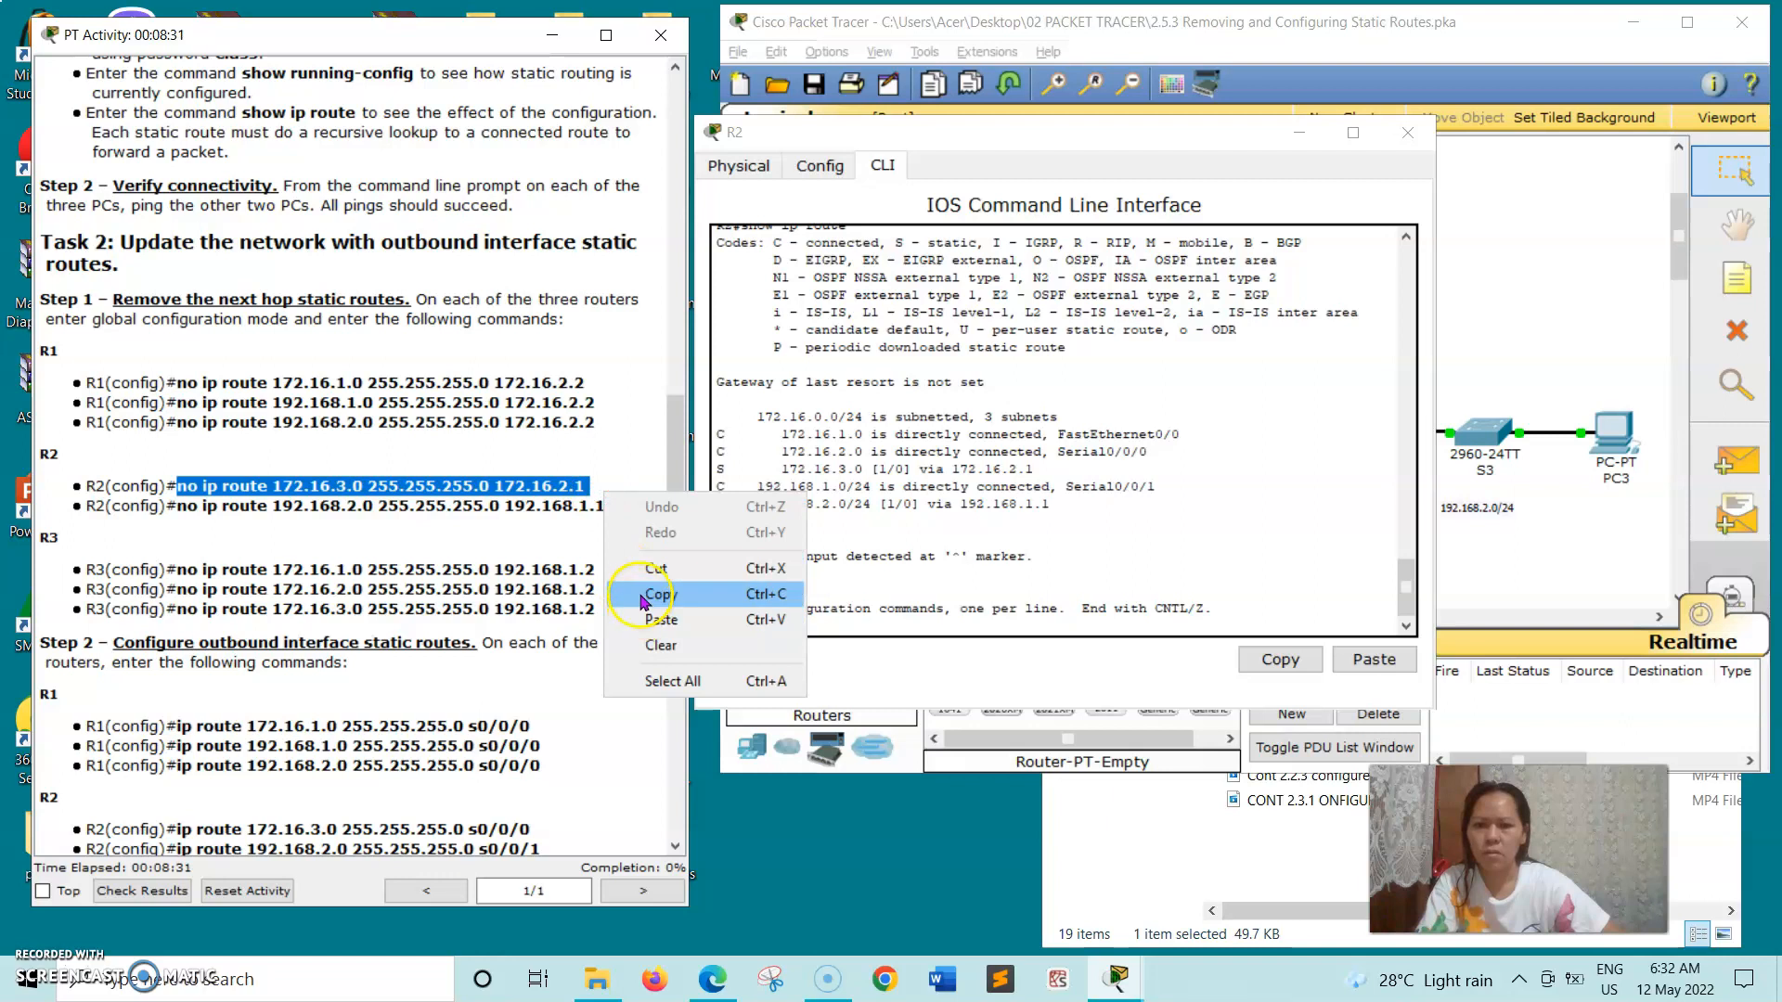
pyautogui.click(638, 596)
pyautogui.click(809, 626)
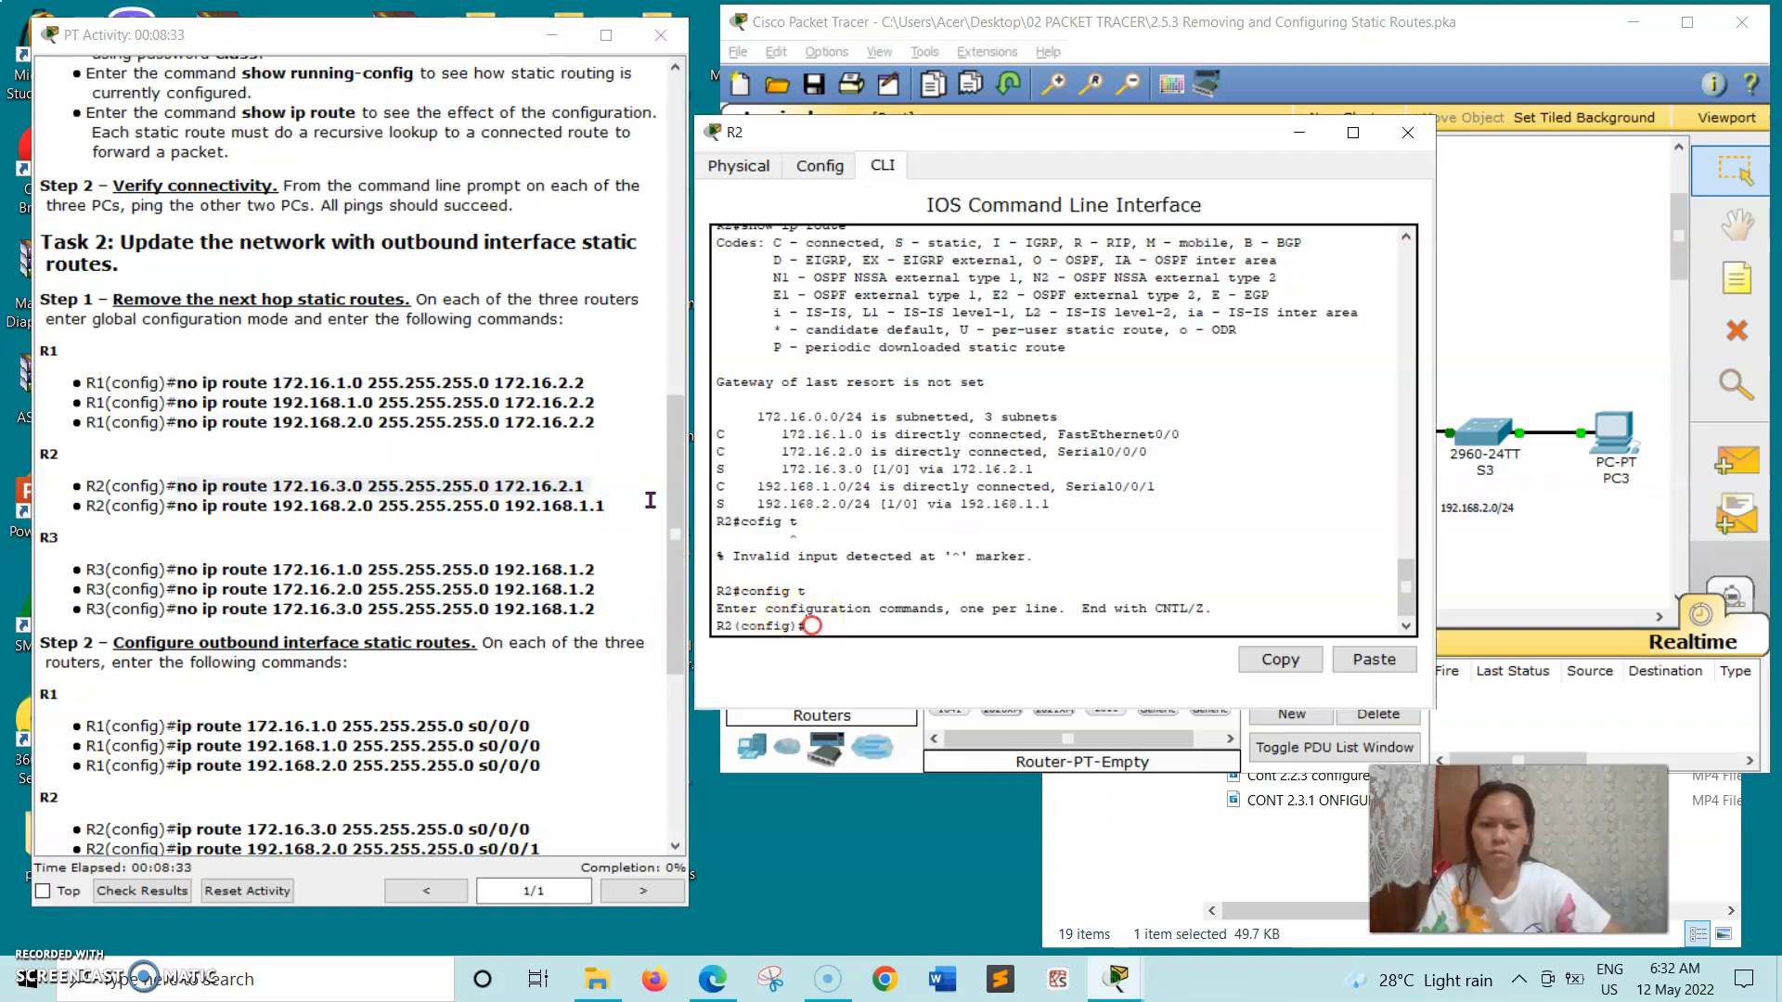
pyautogui.rightClick(810, 628)
pyautogui.click(826, 665)
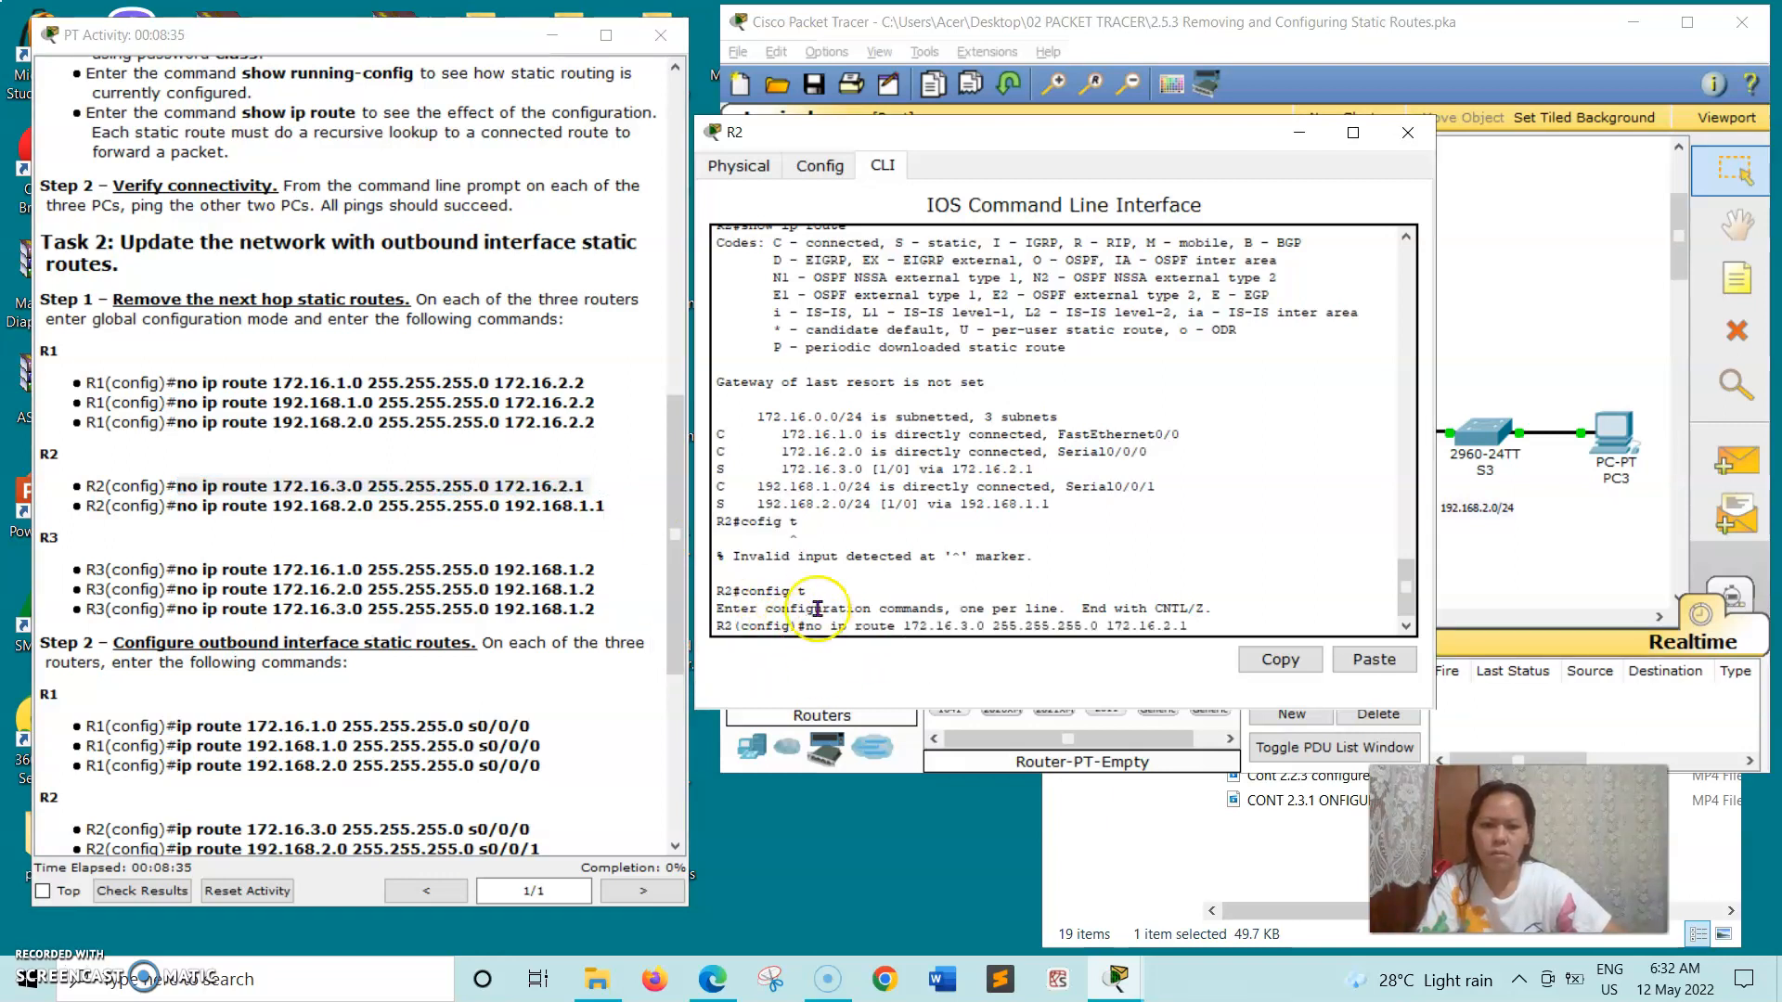
pyautogui.press('Return')
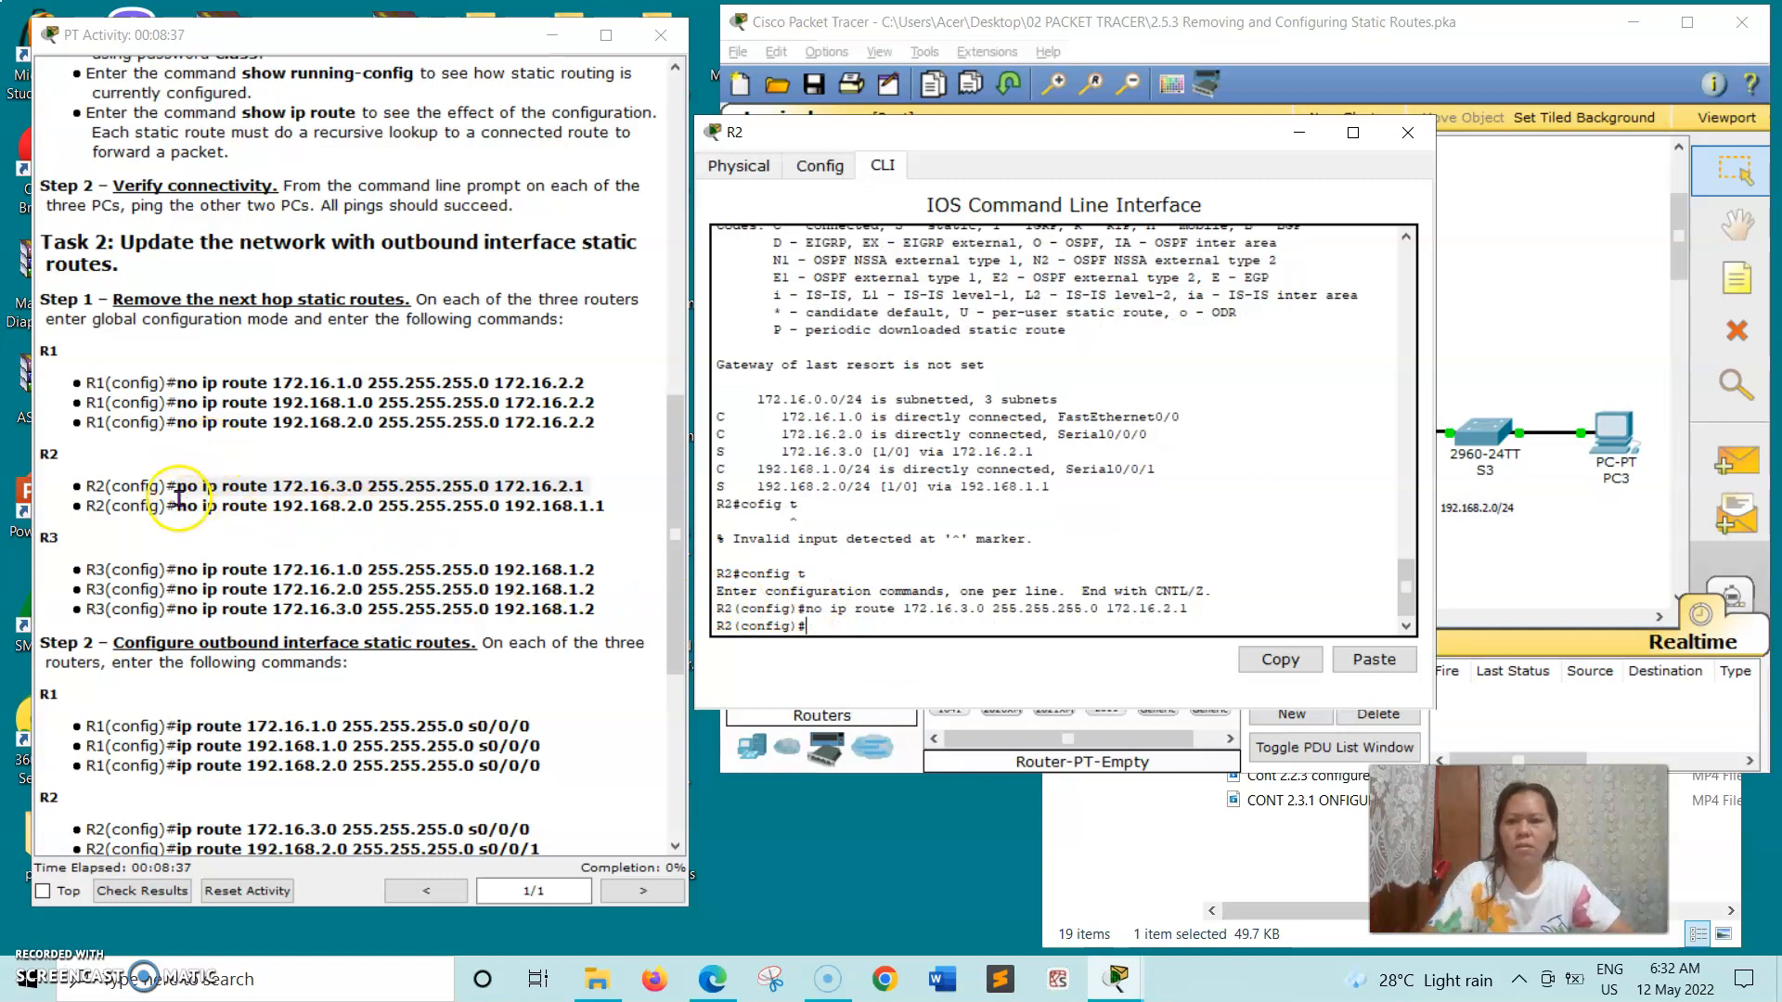
# - Run the copied command no ip route 192.168.2.0 255.255.255.0 192.168.1.1 on R2, and close the router's window
pyautogui.moveTo(179, 501); pyautogui.dragTo(419, 523)
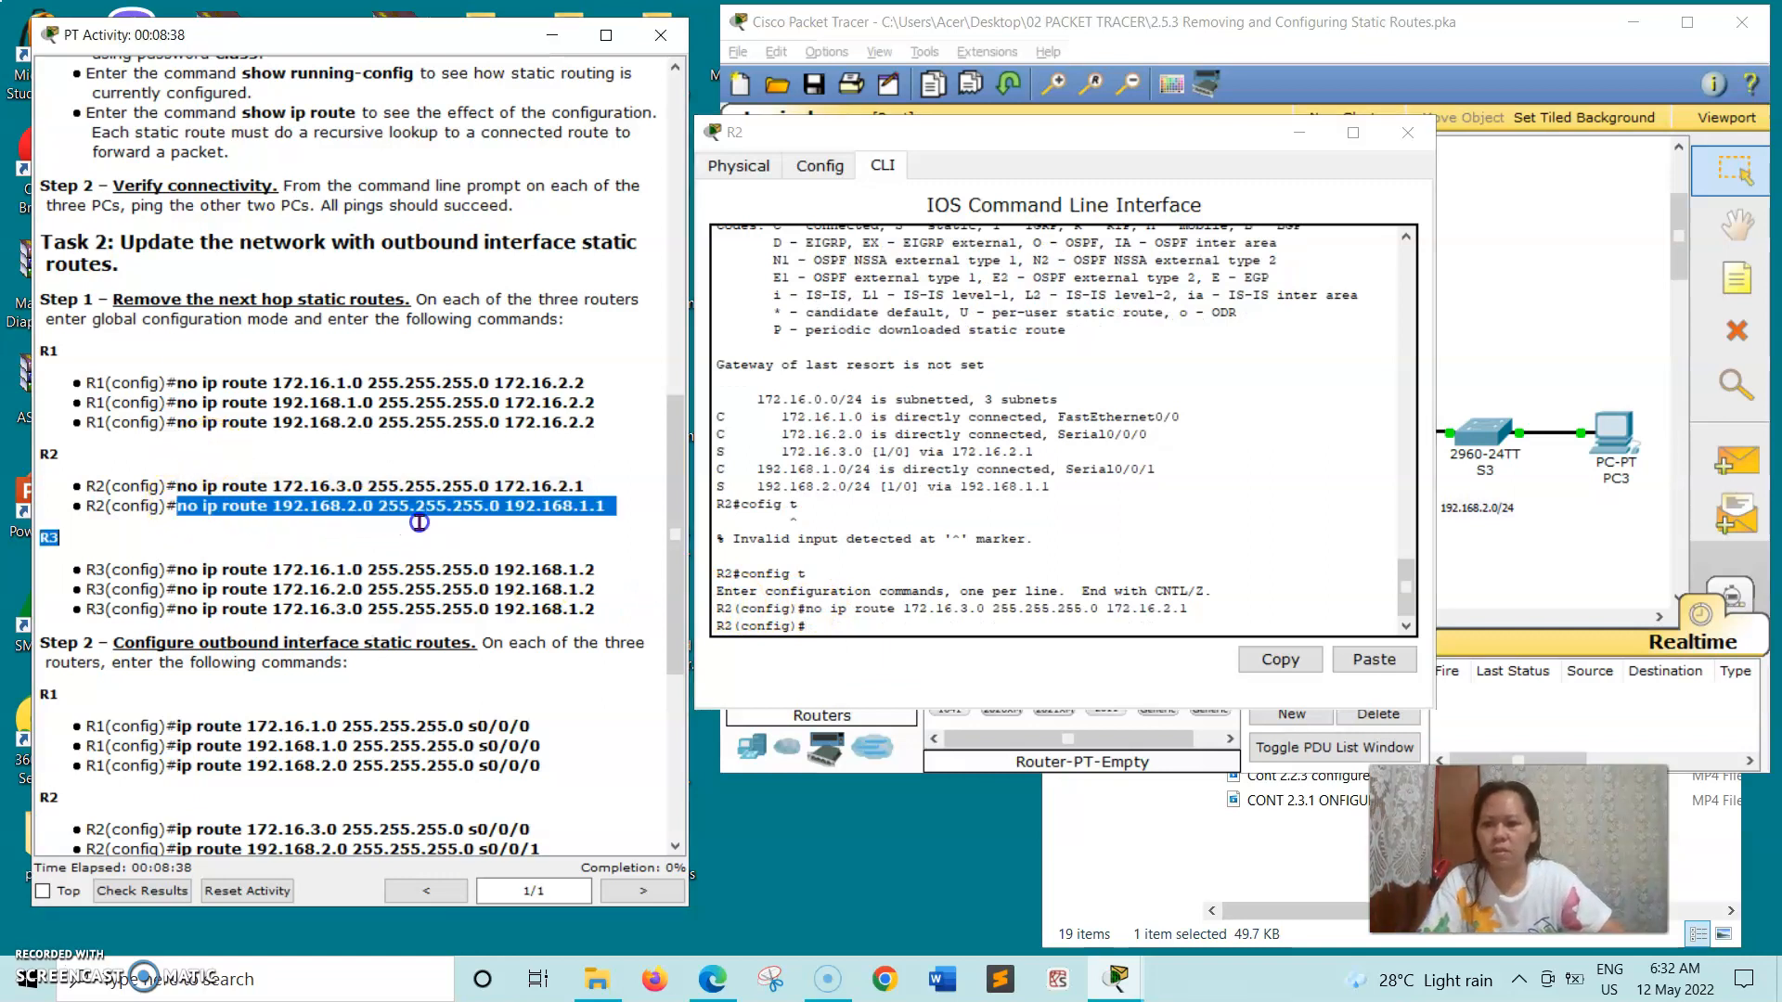
pyautogui.click(547, 531)
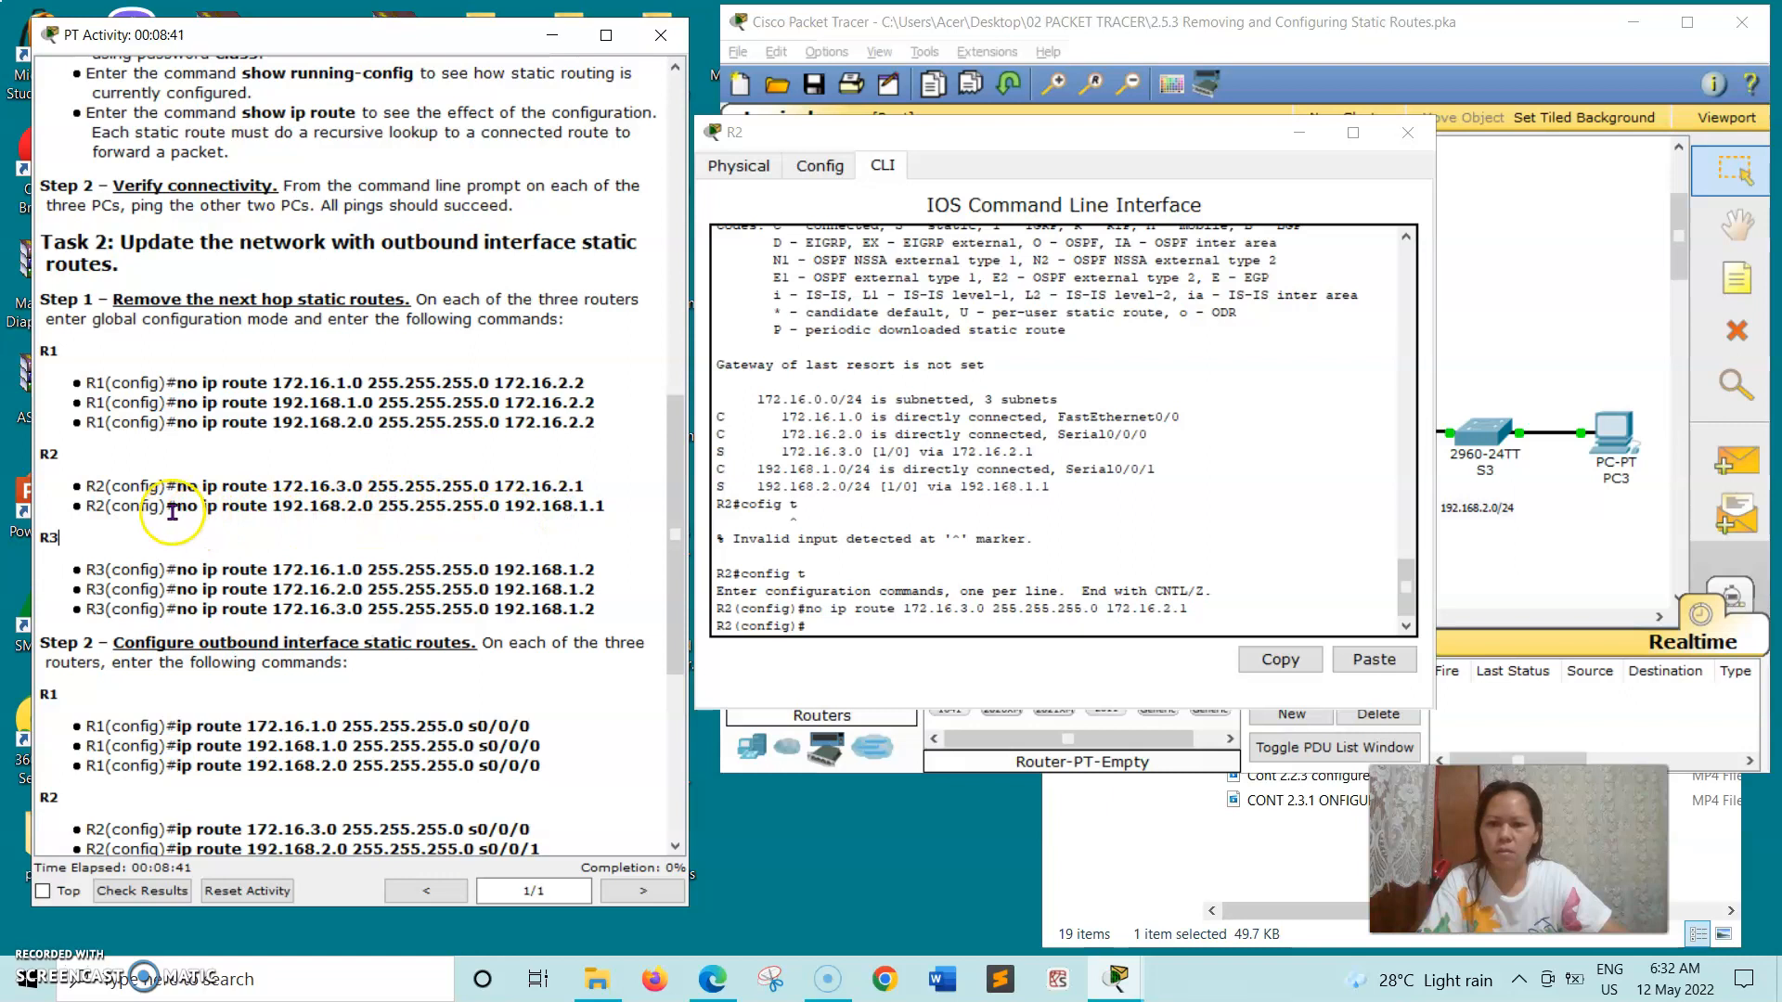
pyautogui.moveTo(178, 506); pyautogui.dragTo(583, 502)
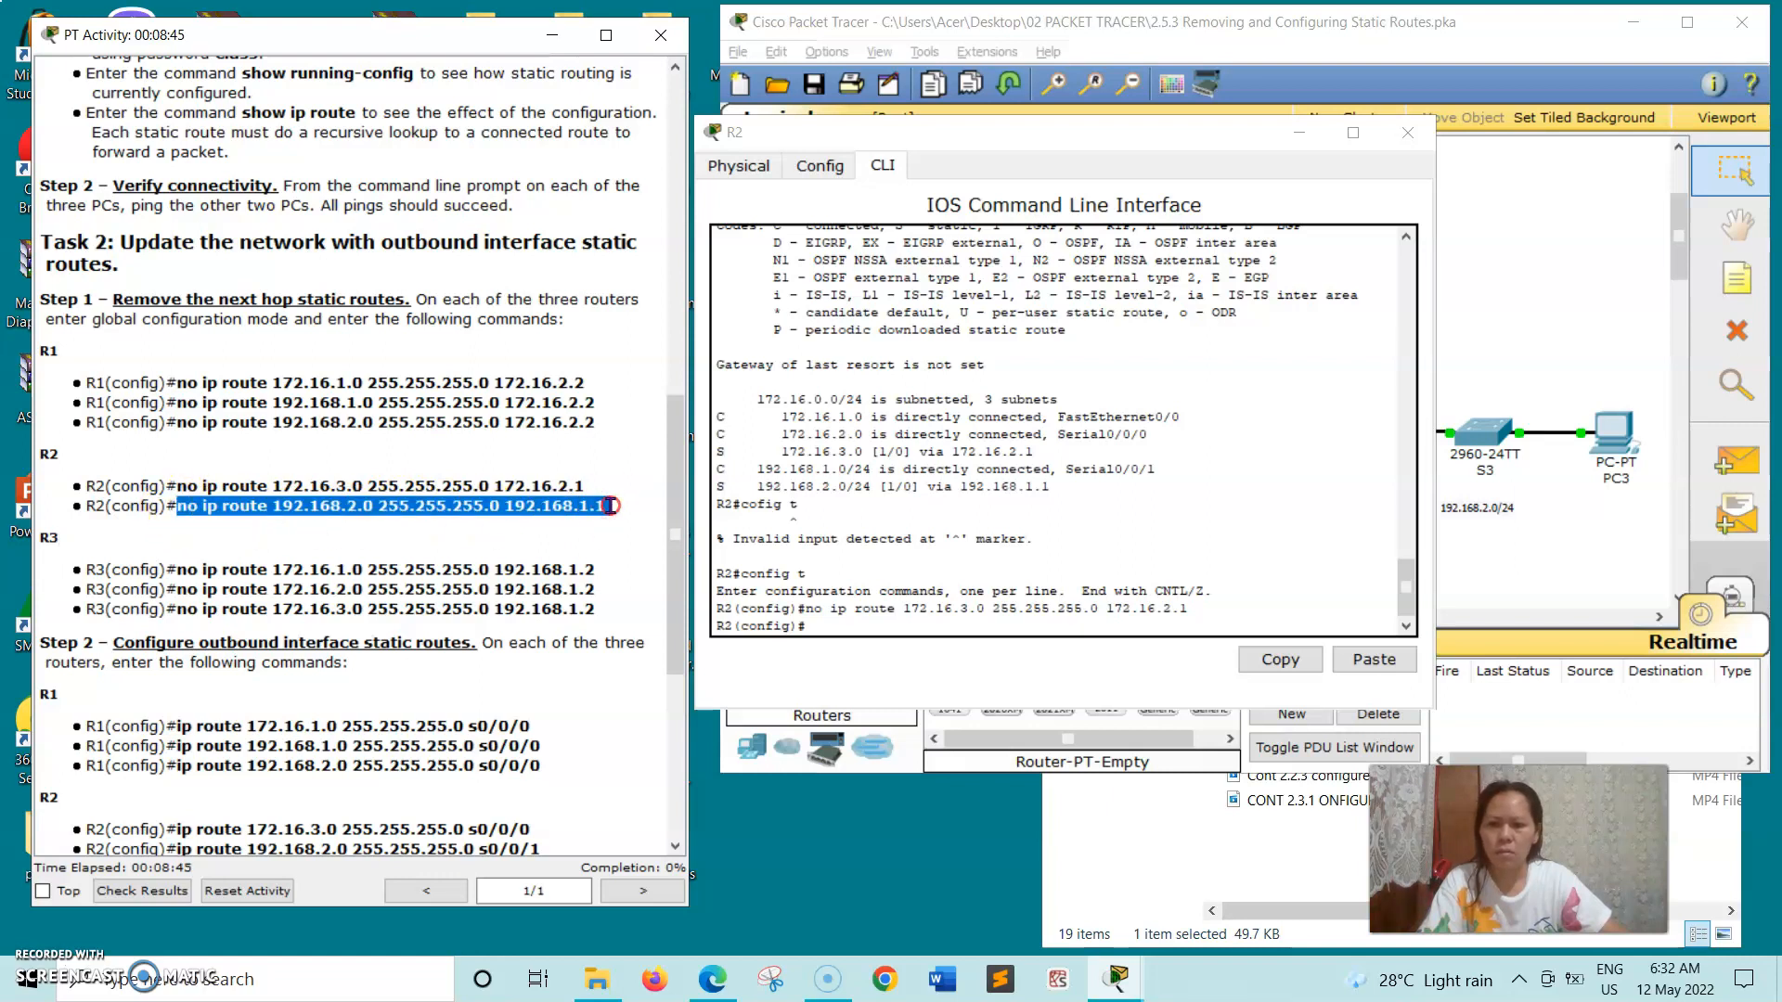
pyautogui.rightClick(609, 506)
pyautogui.click(663, 608)
pyautogui.click(822, 617)
pyautogui.rightClick(823, 619)
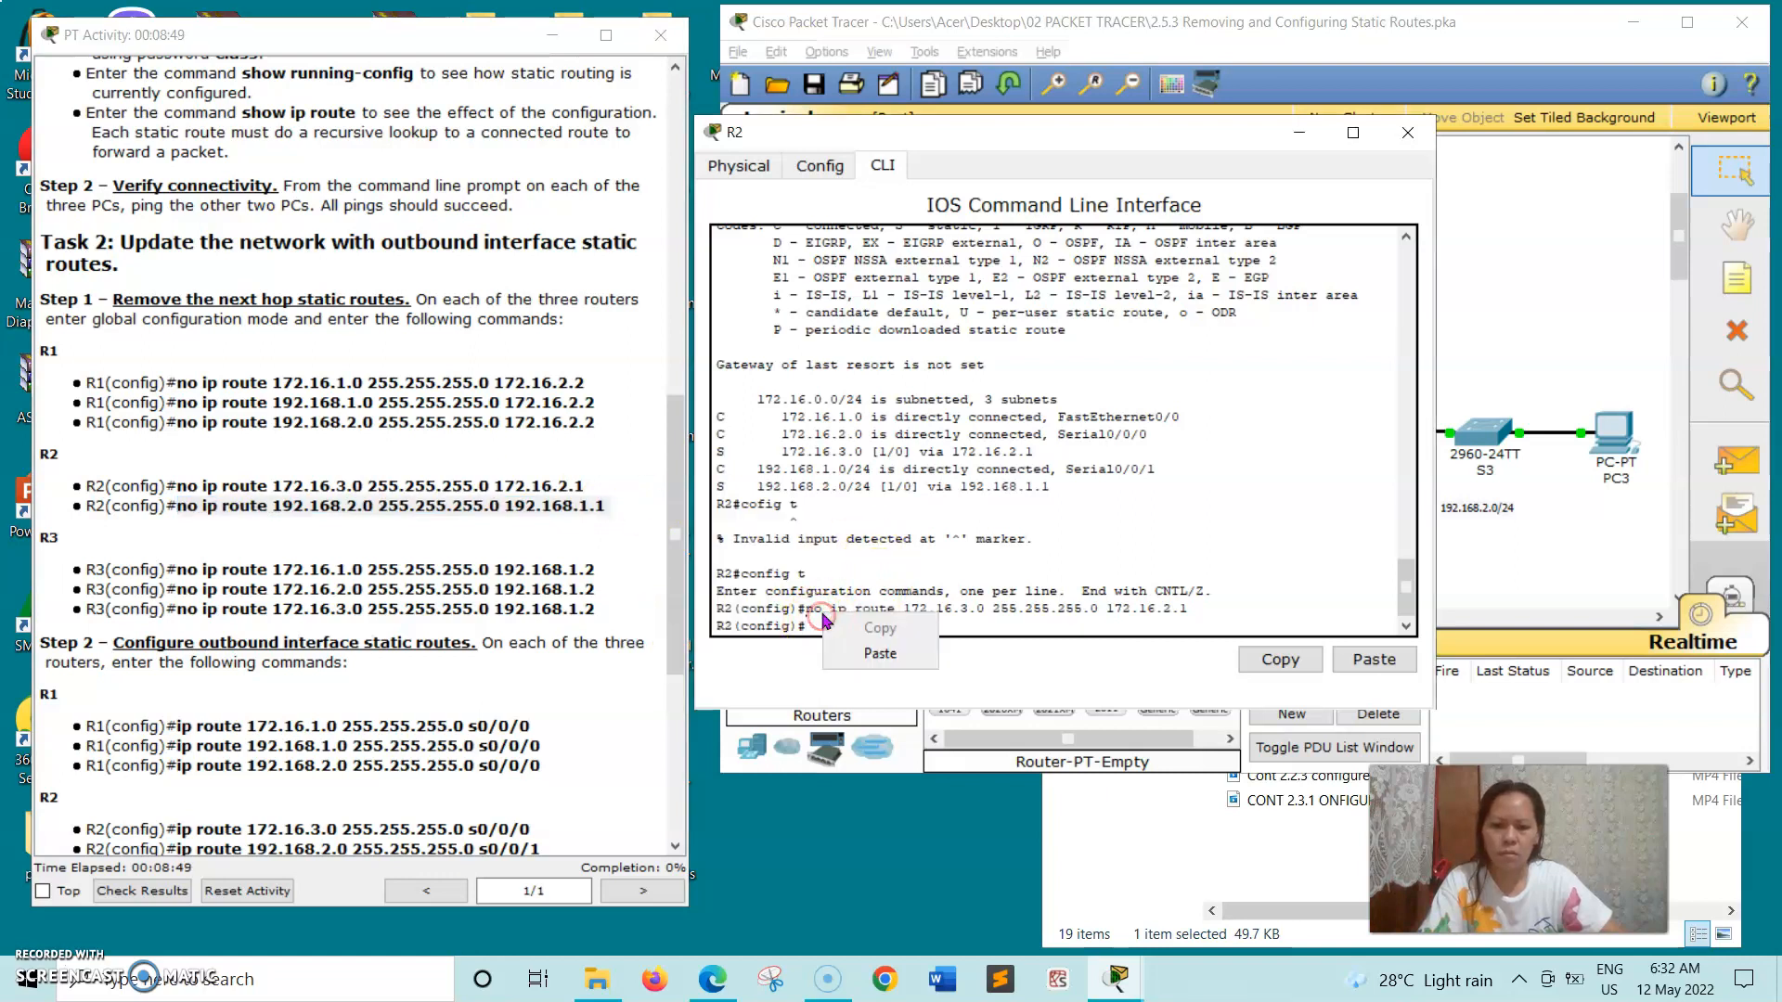
pyautogui.click(879, 653)
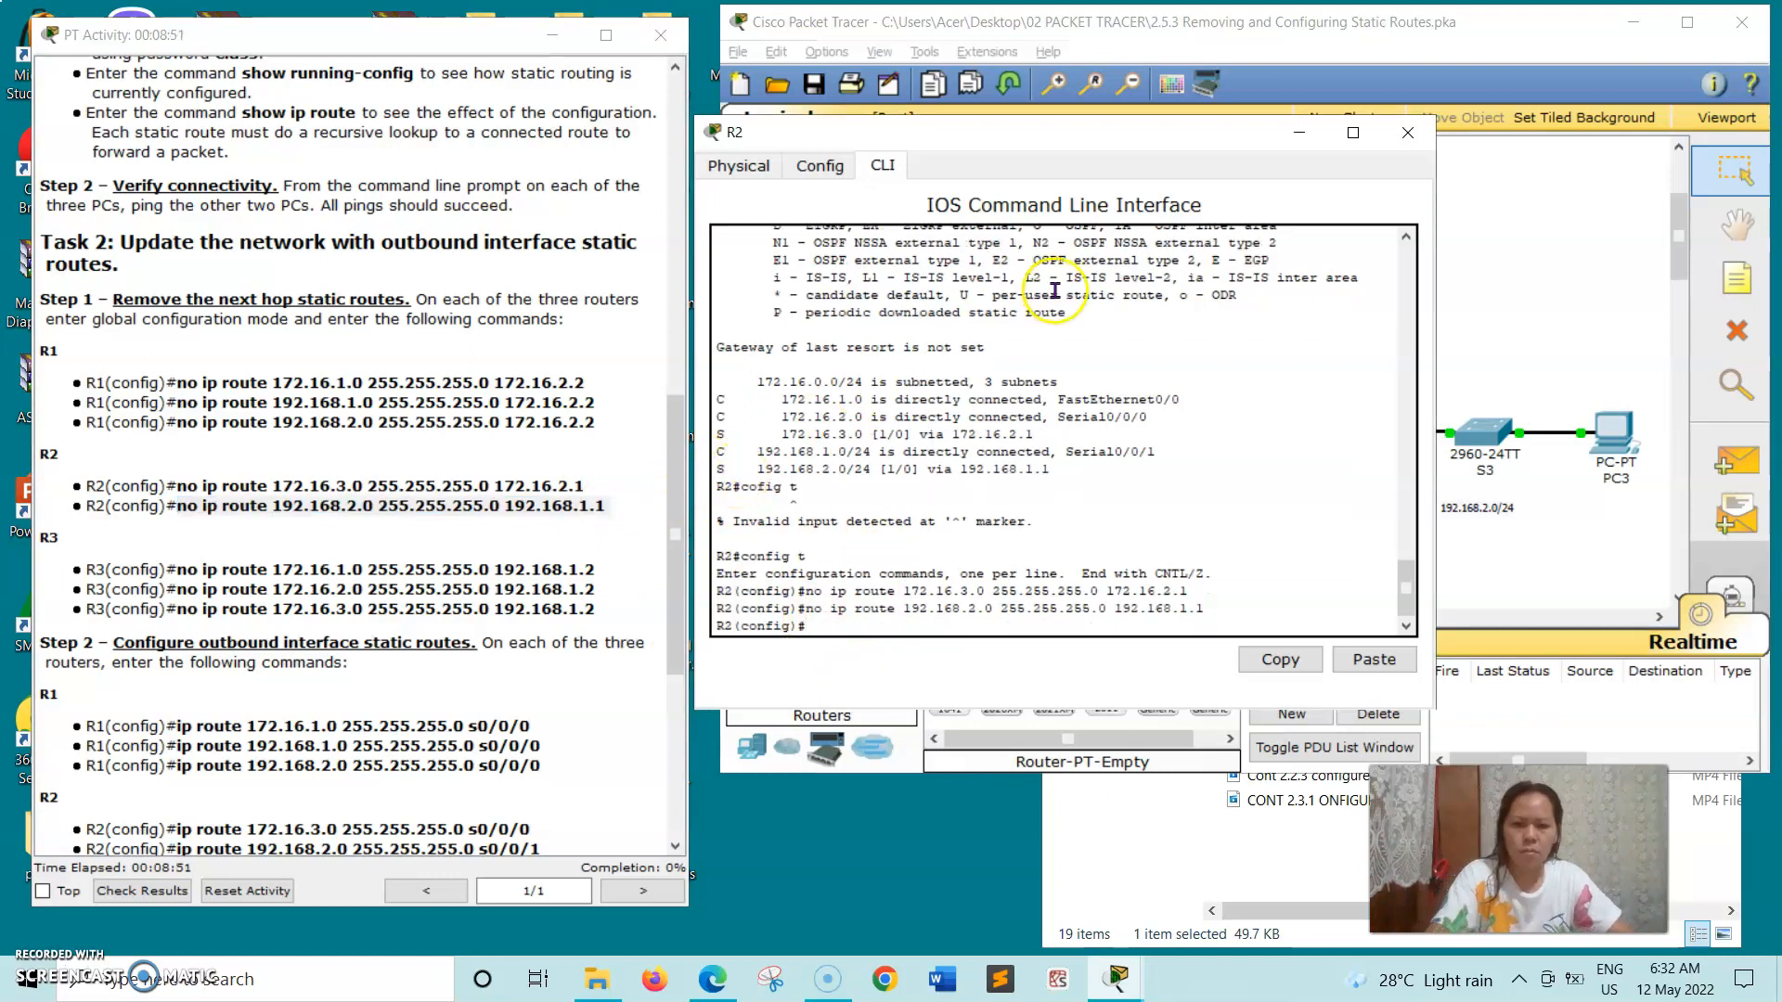
pyautogui.click(1408, 132)
# - Open R3's command line beside the Task 2 instructions and enter global configuration mode with config t
pyautogui.click(1337, 440)
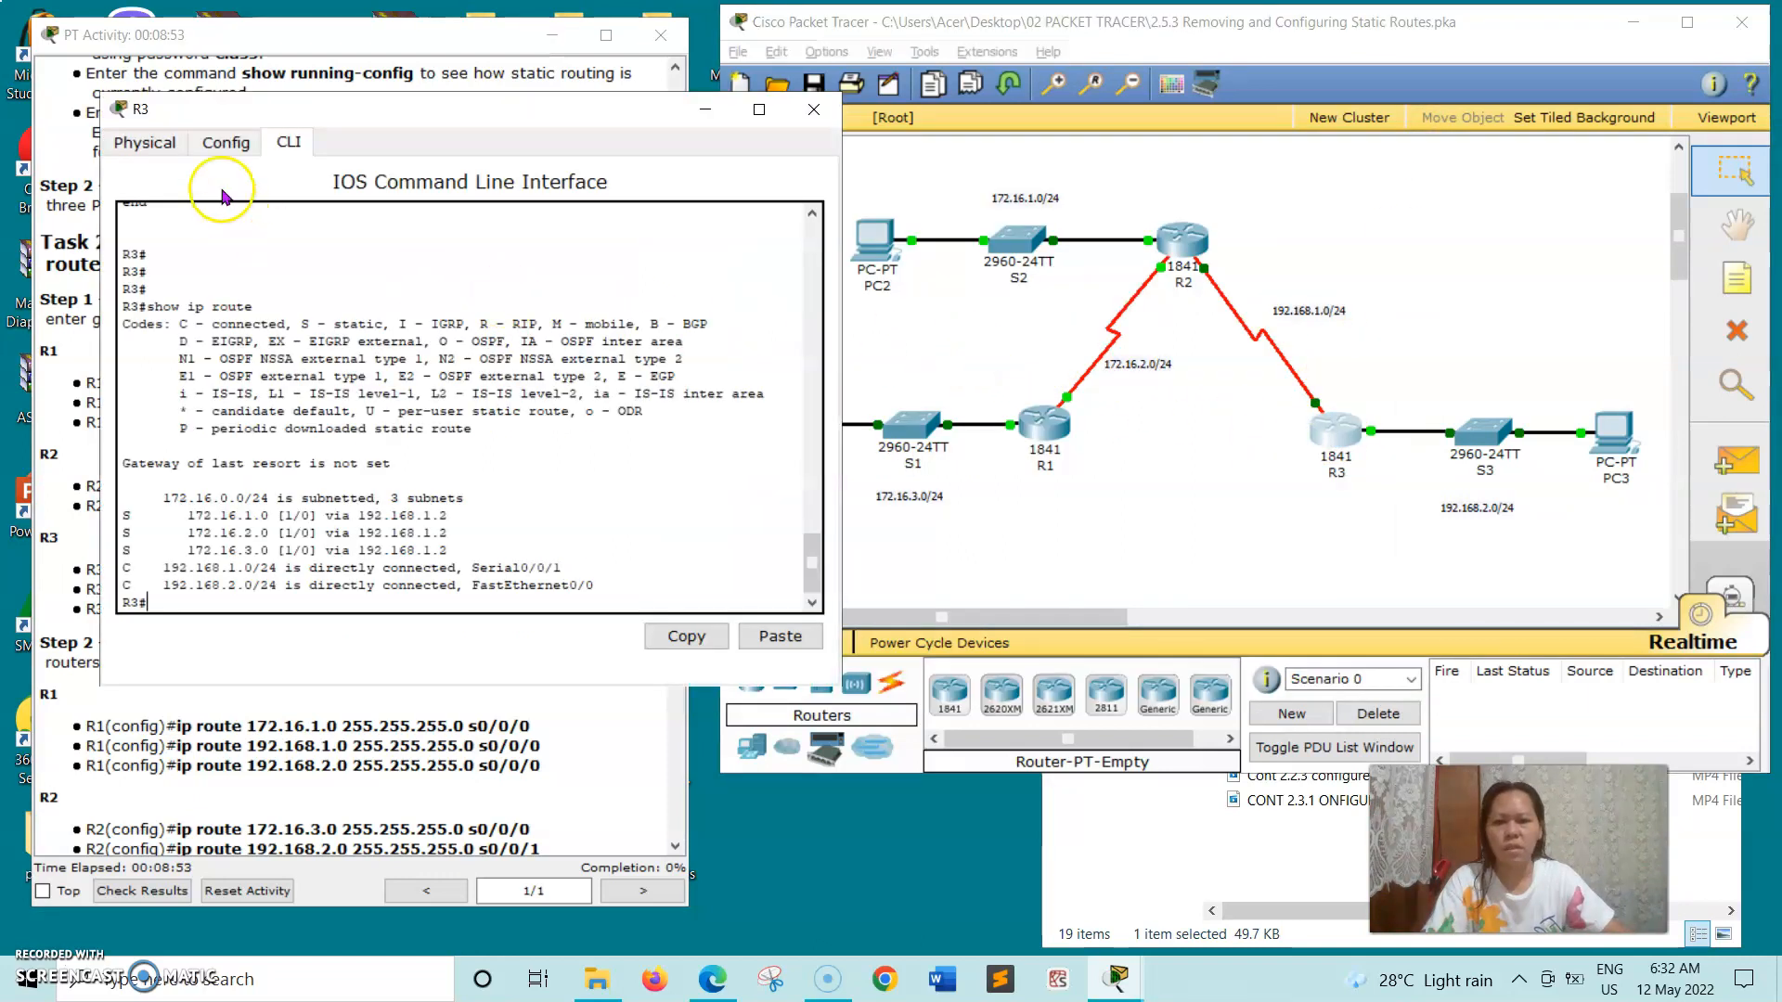
pyautogui.moveTo(353, 116); pyautogui.dragTo(911, 142)
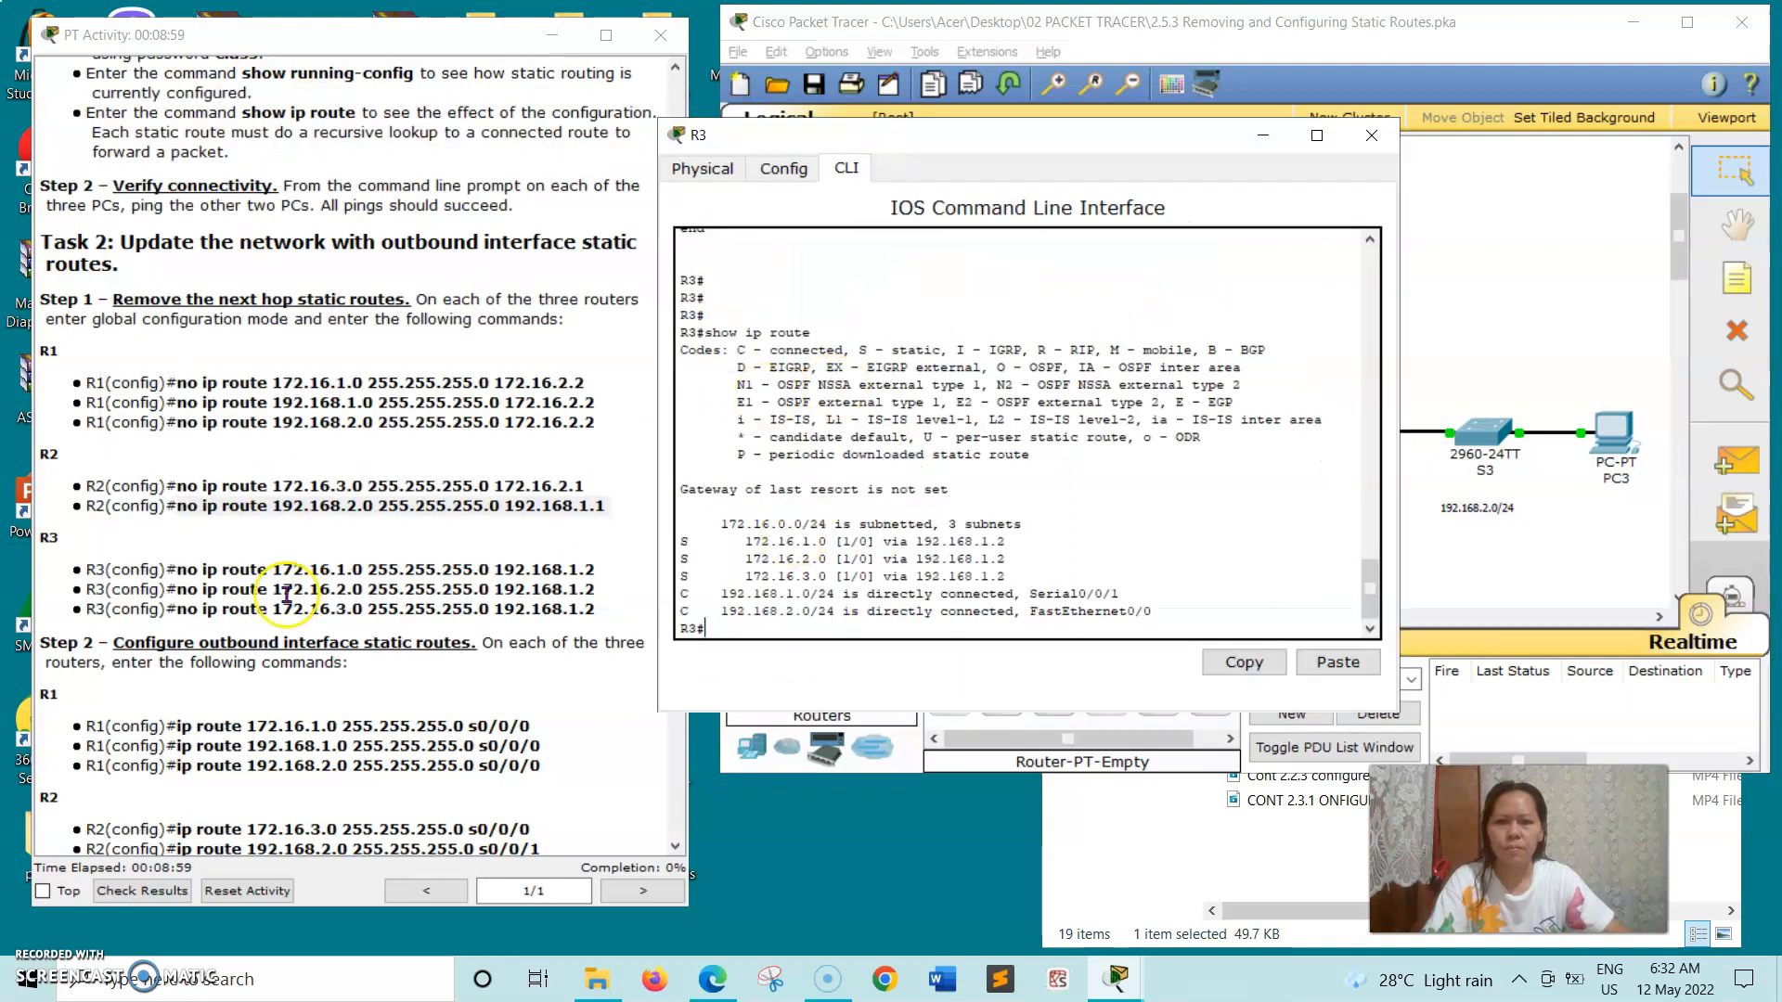
pyautogui.write('conf')
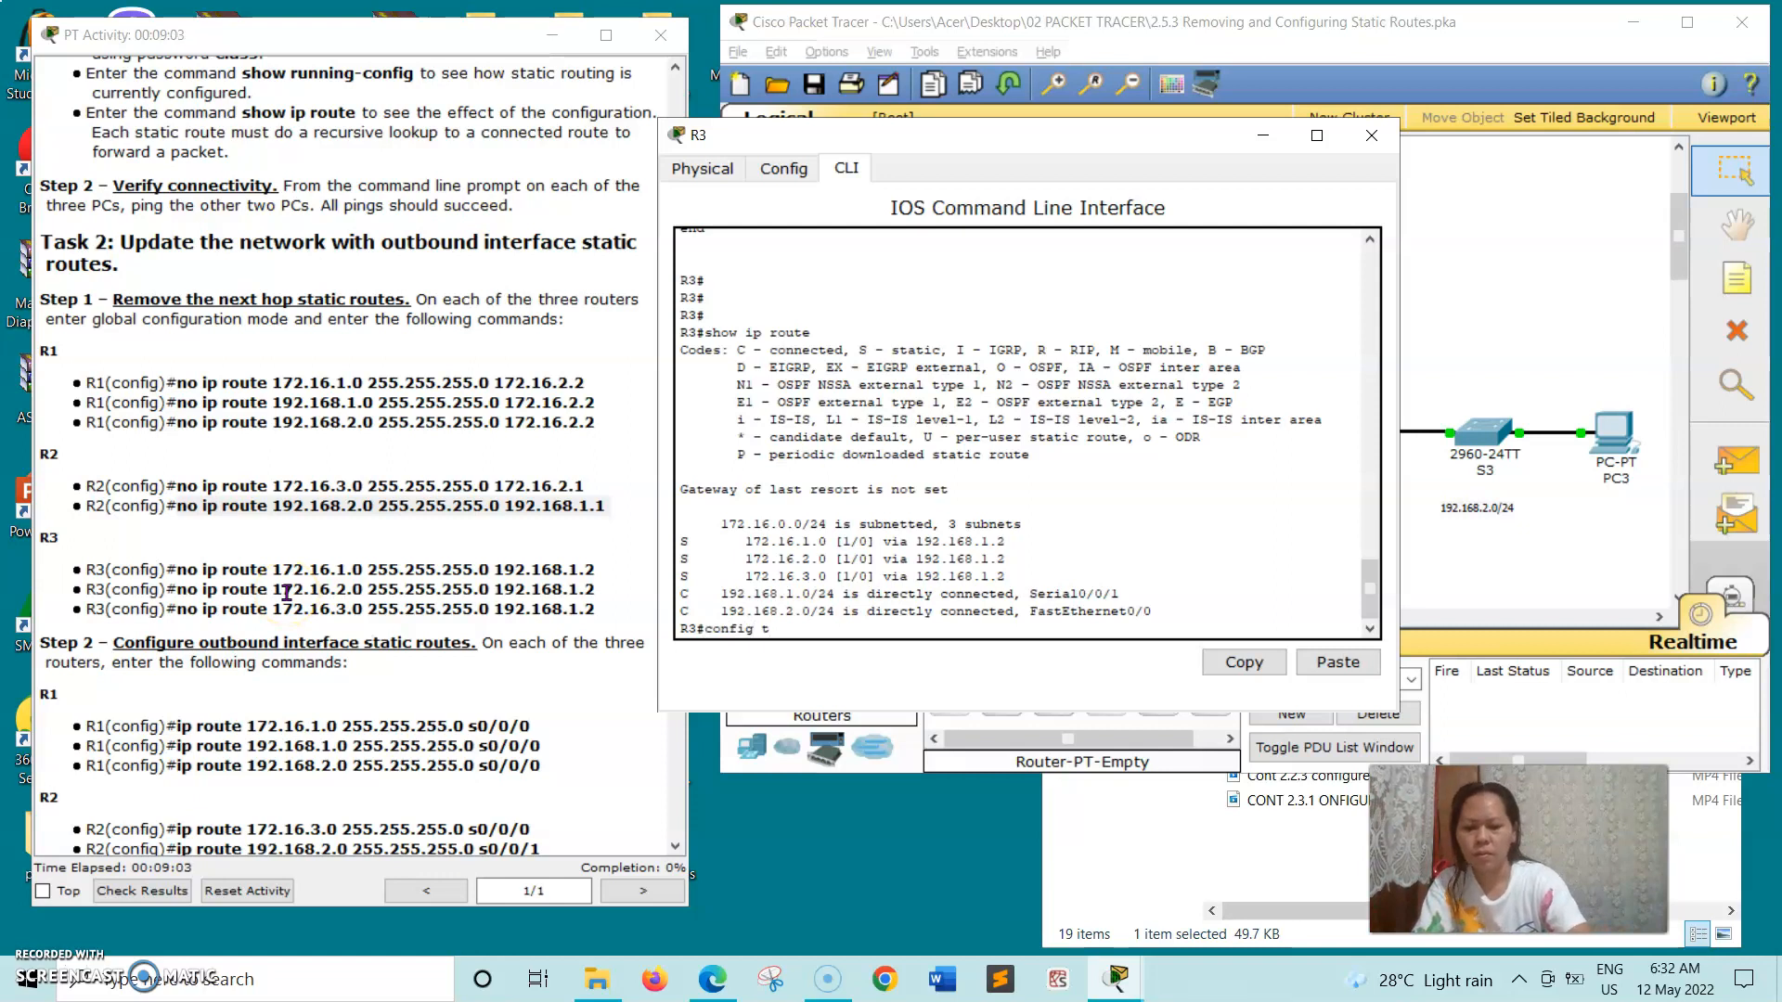
pyautogui.write('ig t')
pyautogui.press('Return')
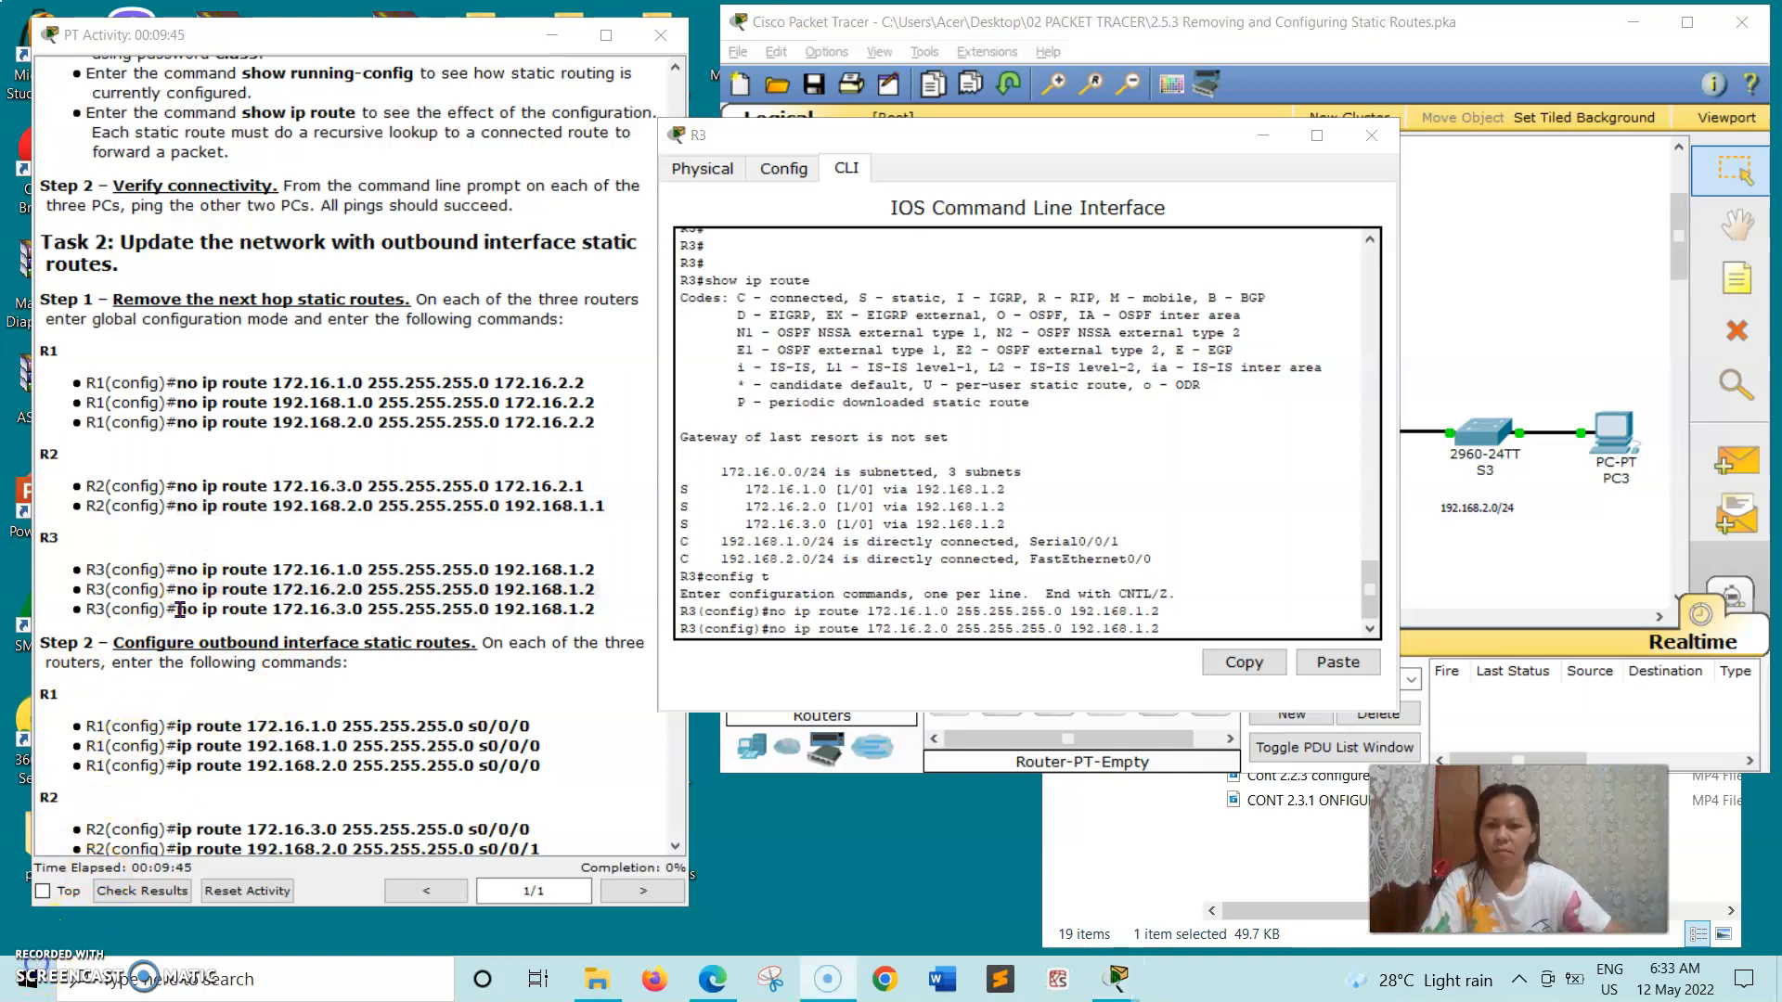
# - Run the pending no ip route 172.16.2.0 255.255.255.0 192.168.1.2 on R3, followed by the copied no ip route 172.16.3.0 255.255.255.0 192.168.1.2
pyautogui.moveTo(179, 608); pyautogui.dragTo(554, 611)
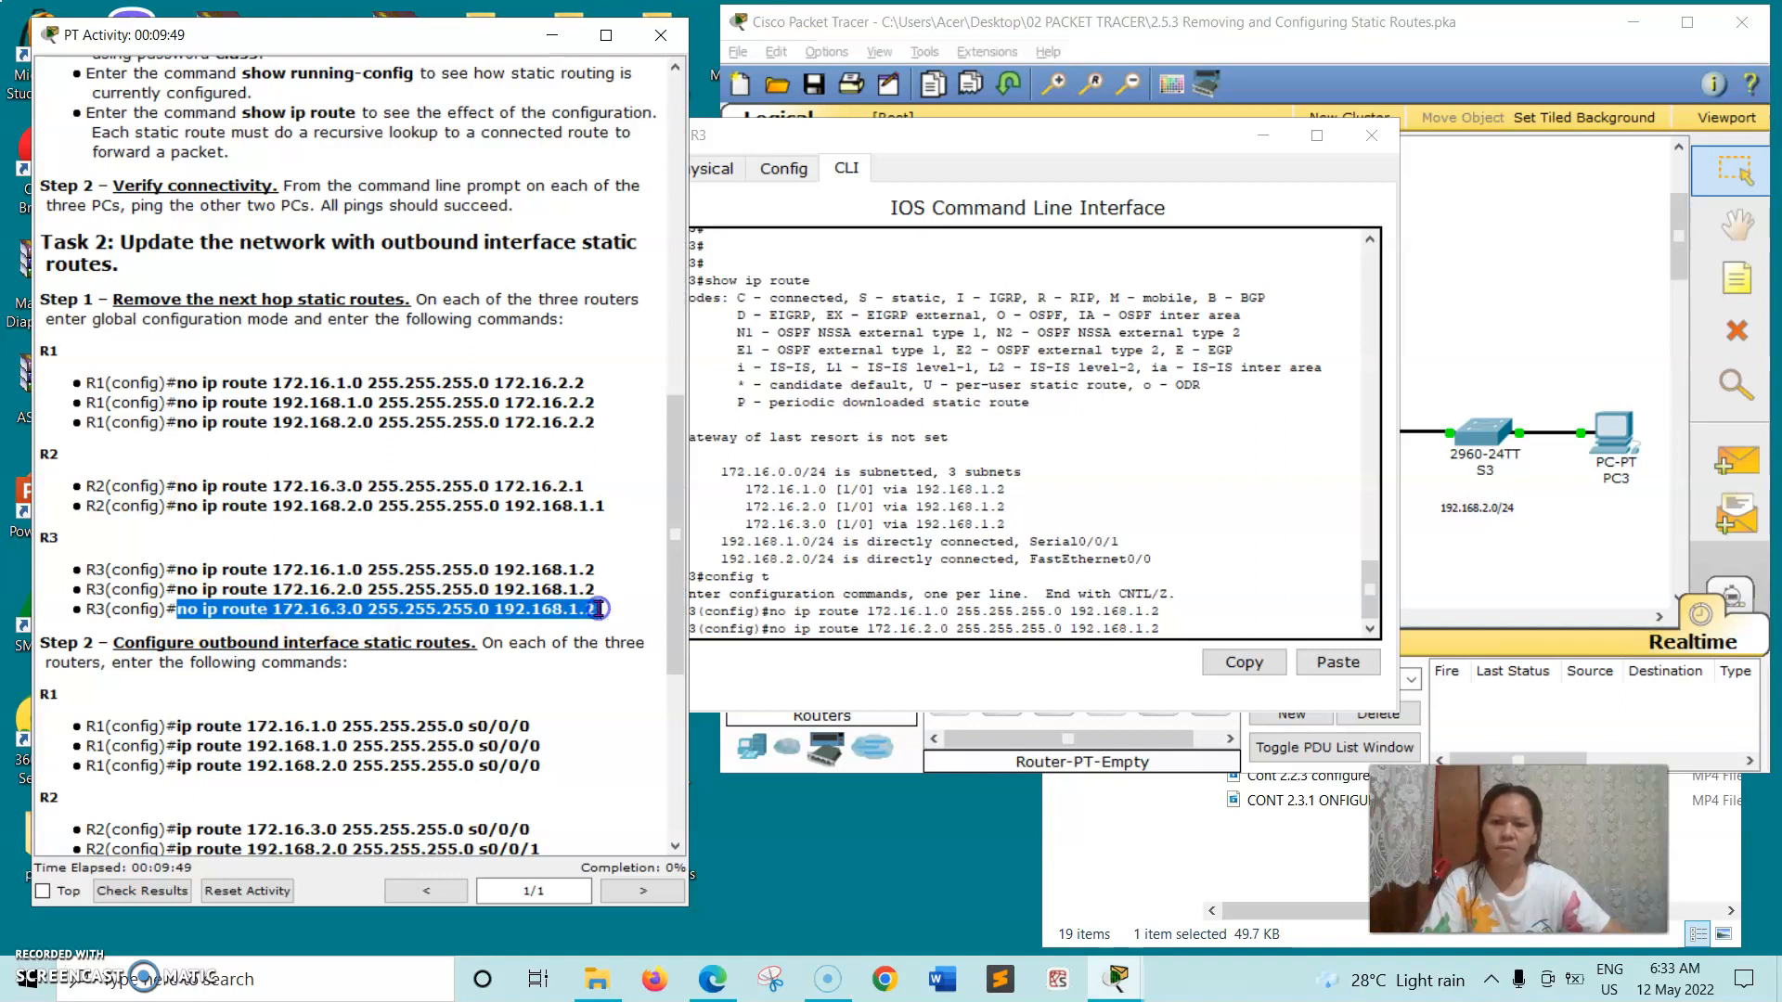
pyautogui.rightClick(598, 610)
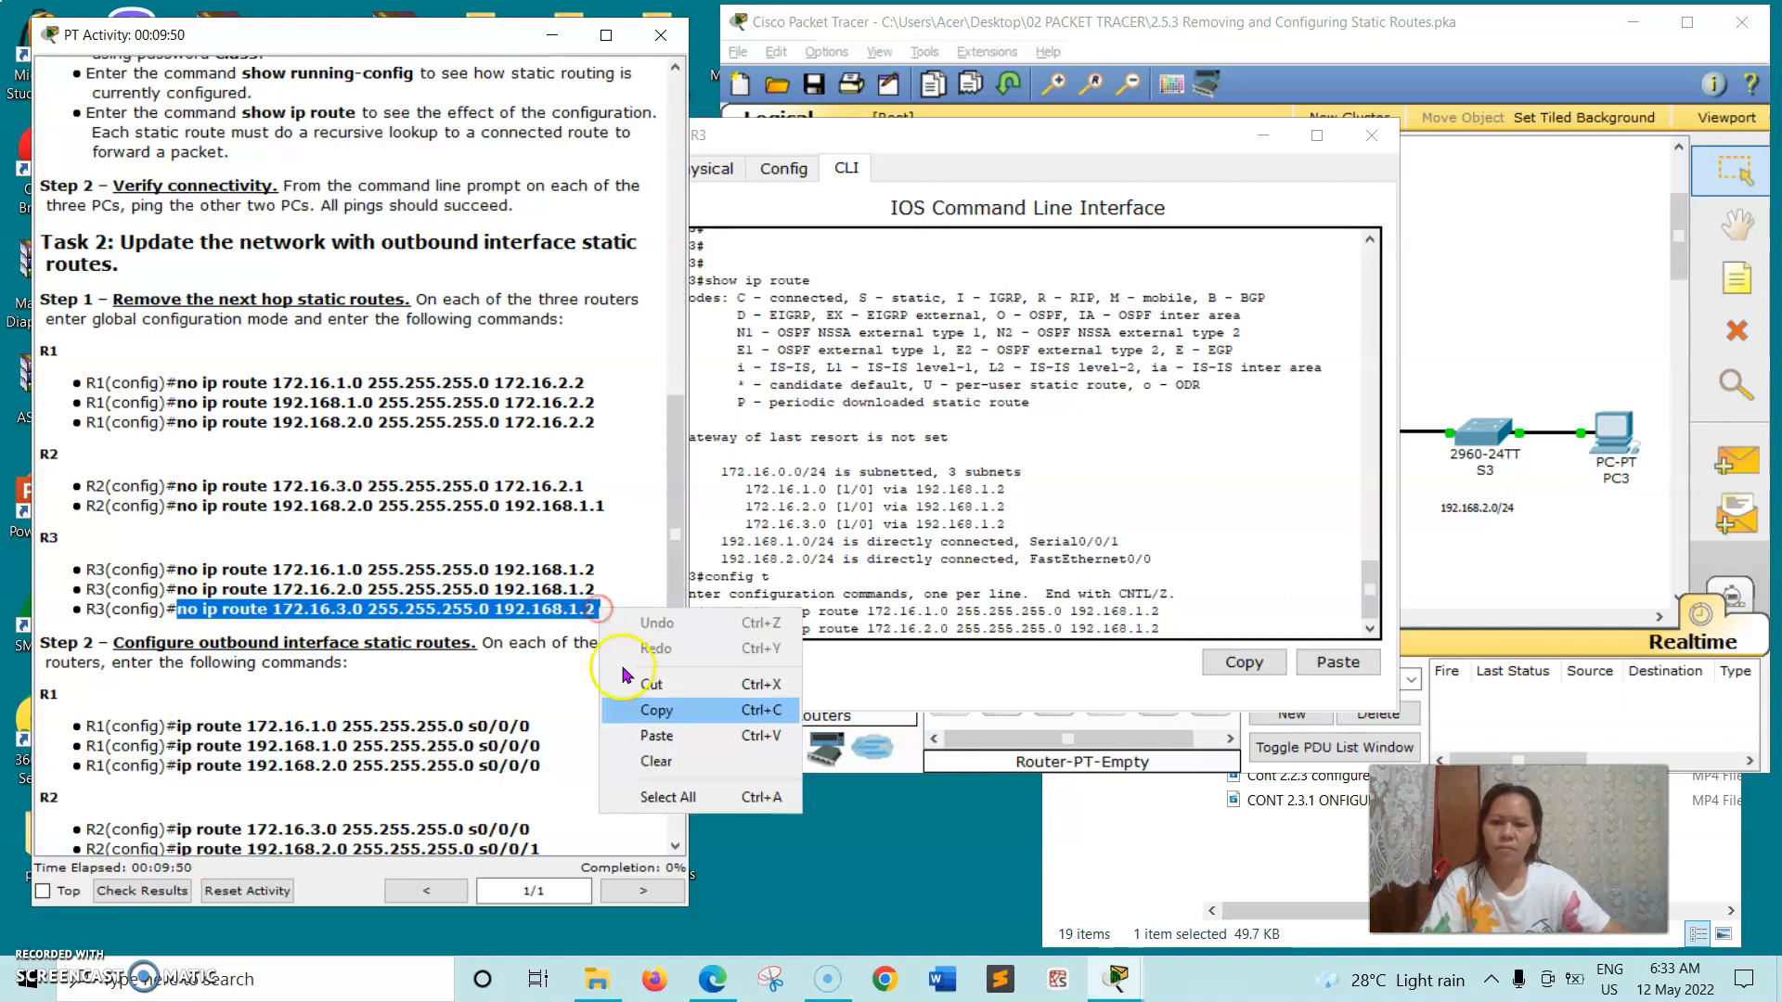
pyautogui.click(644, 709)
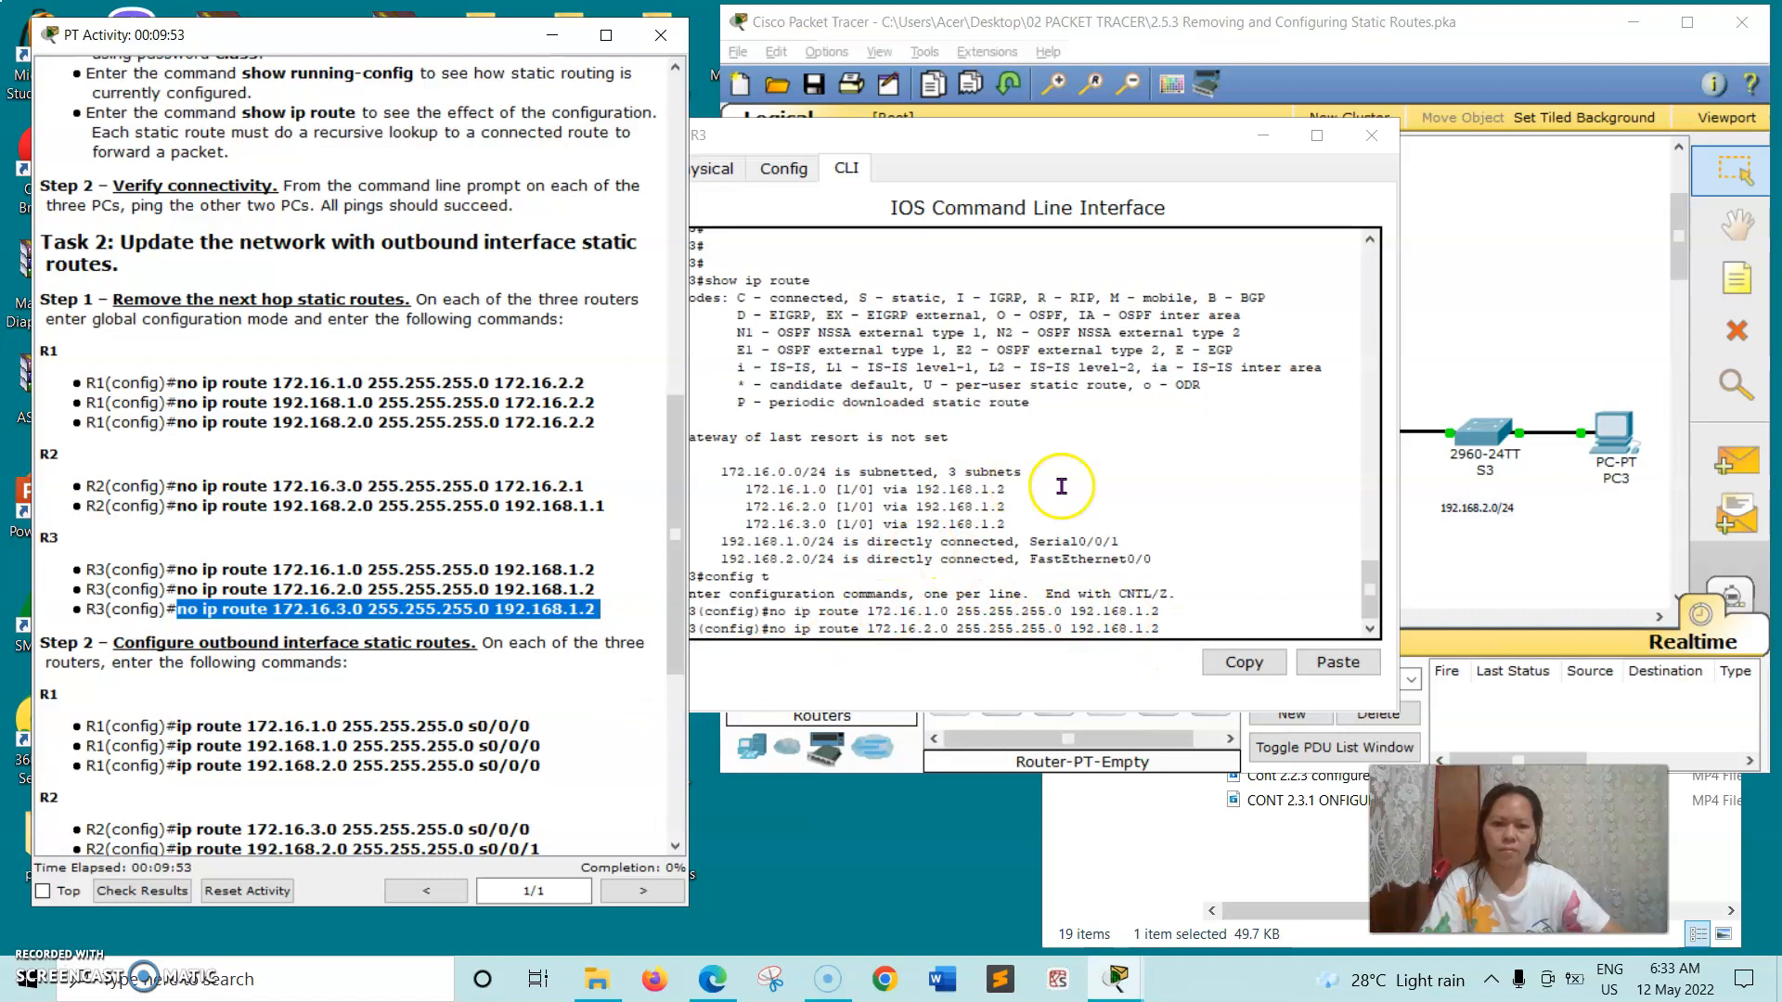
pyautogui.click(1368, 617)
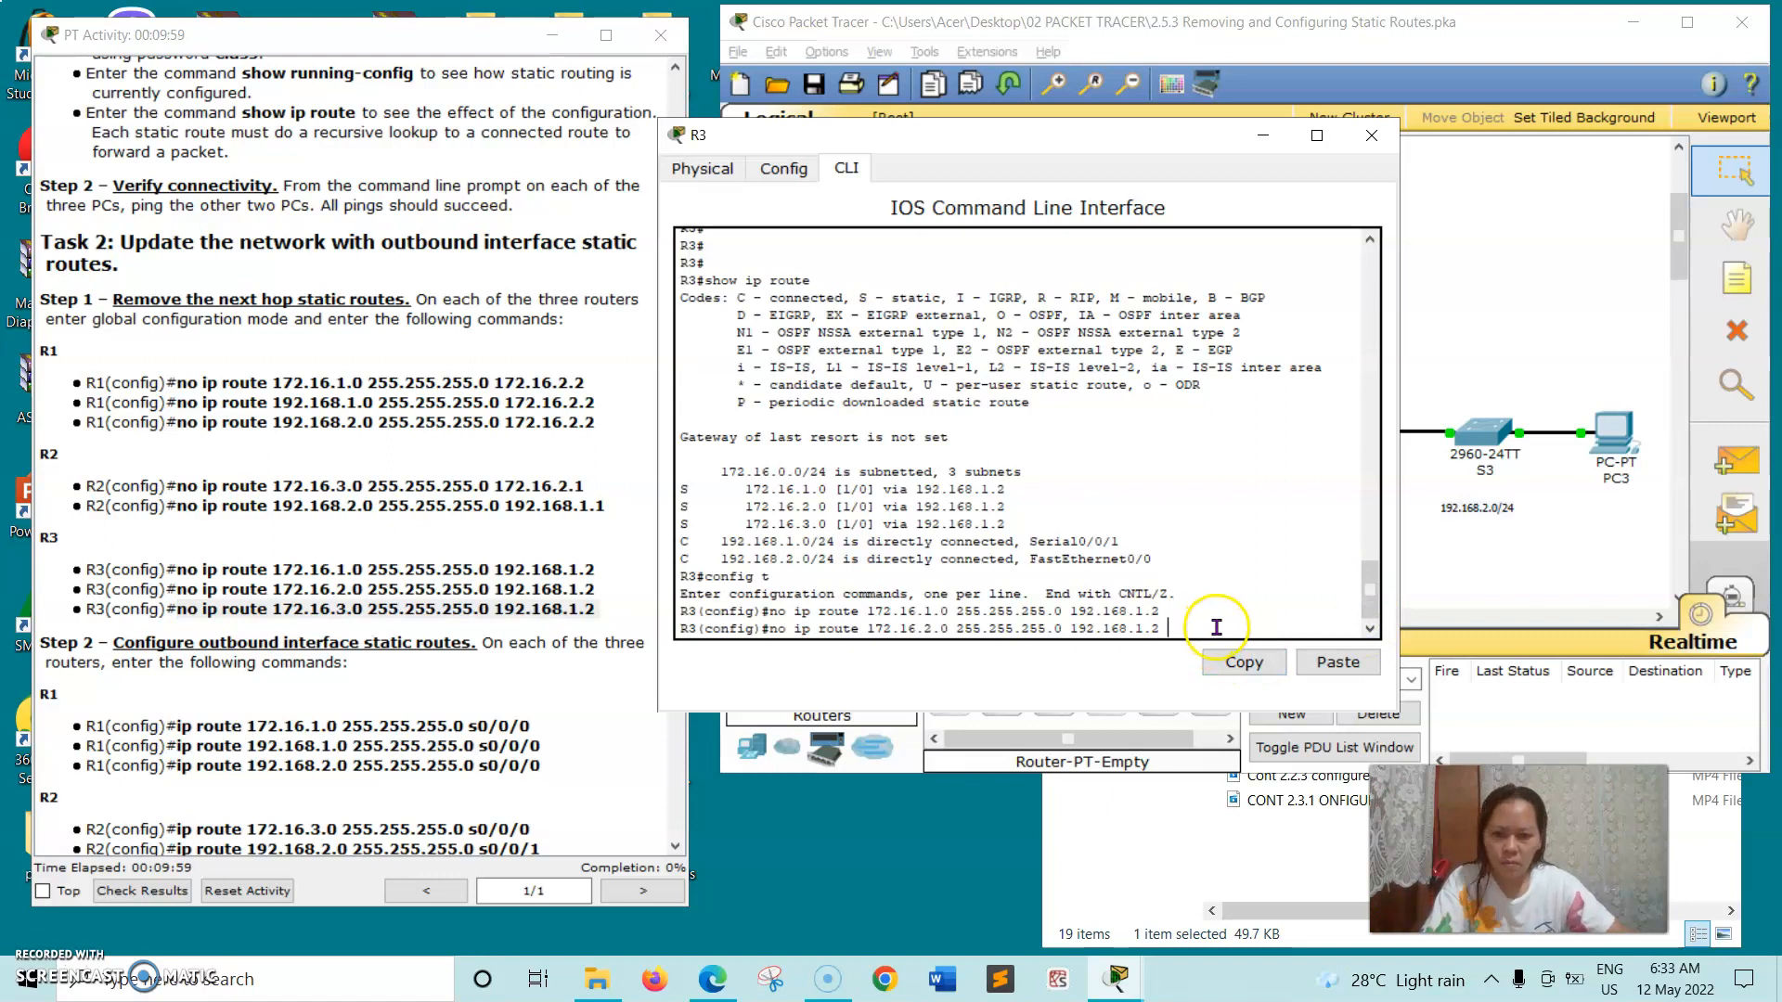
pyautogui.press('Return')
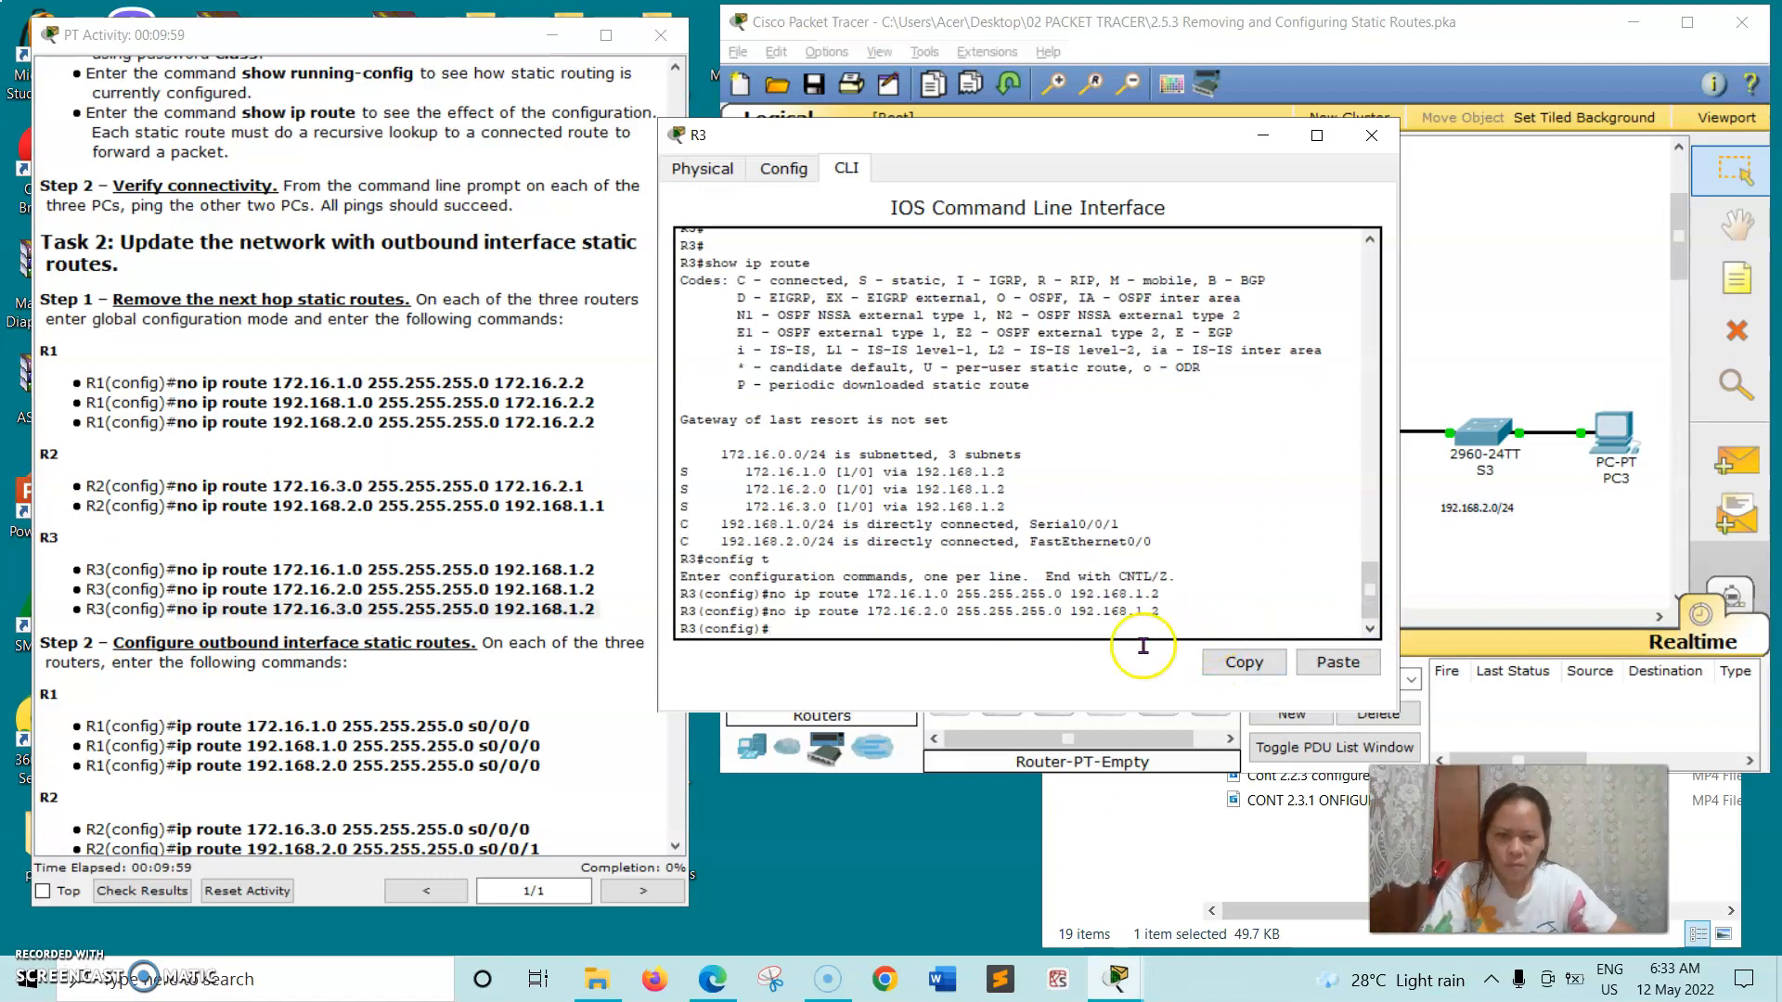
pyautogui.rightClick(785, 628)
pyautogui.click(833, 661)
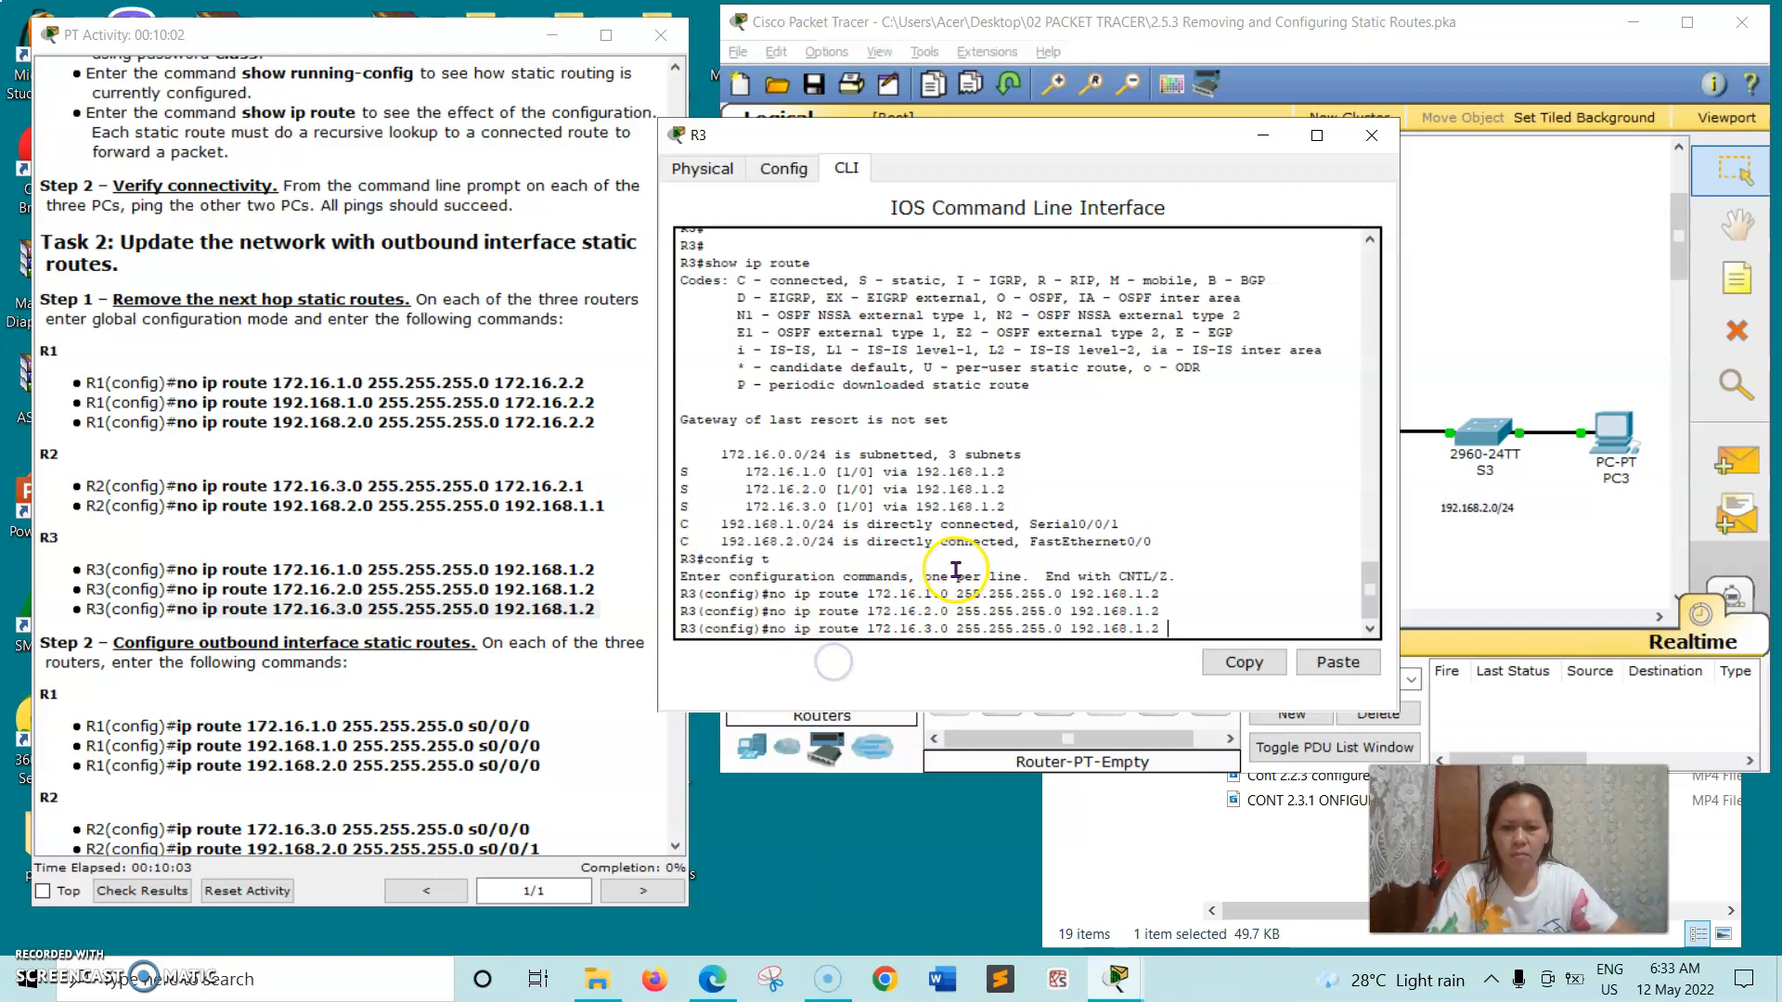
pyautogui.press('Return')
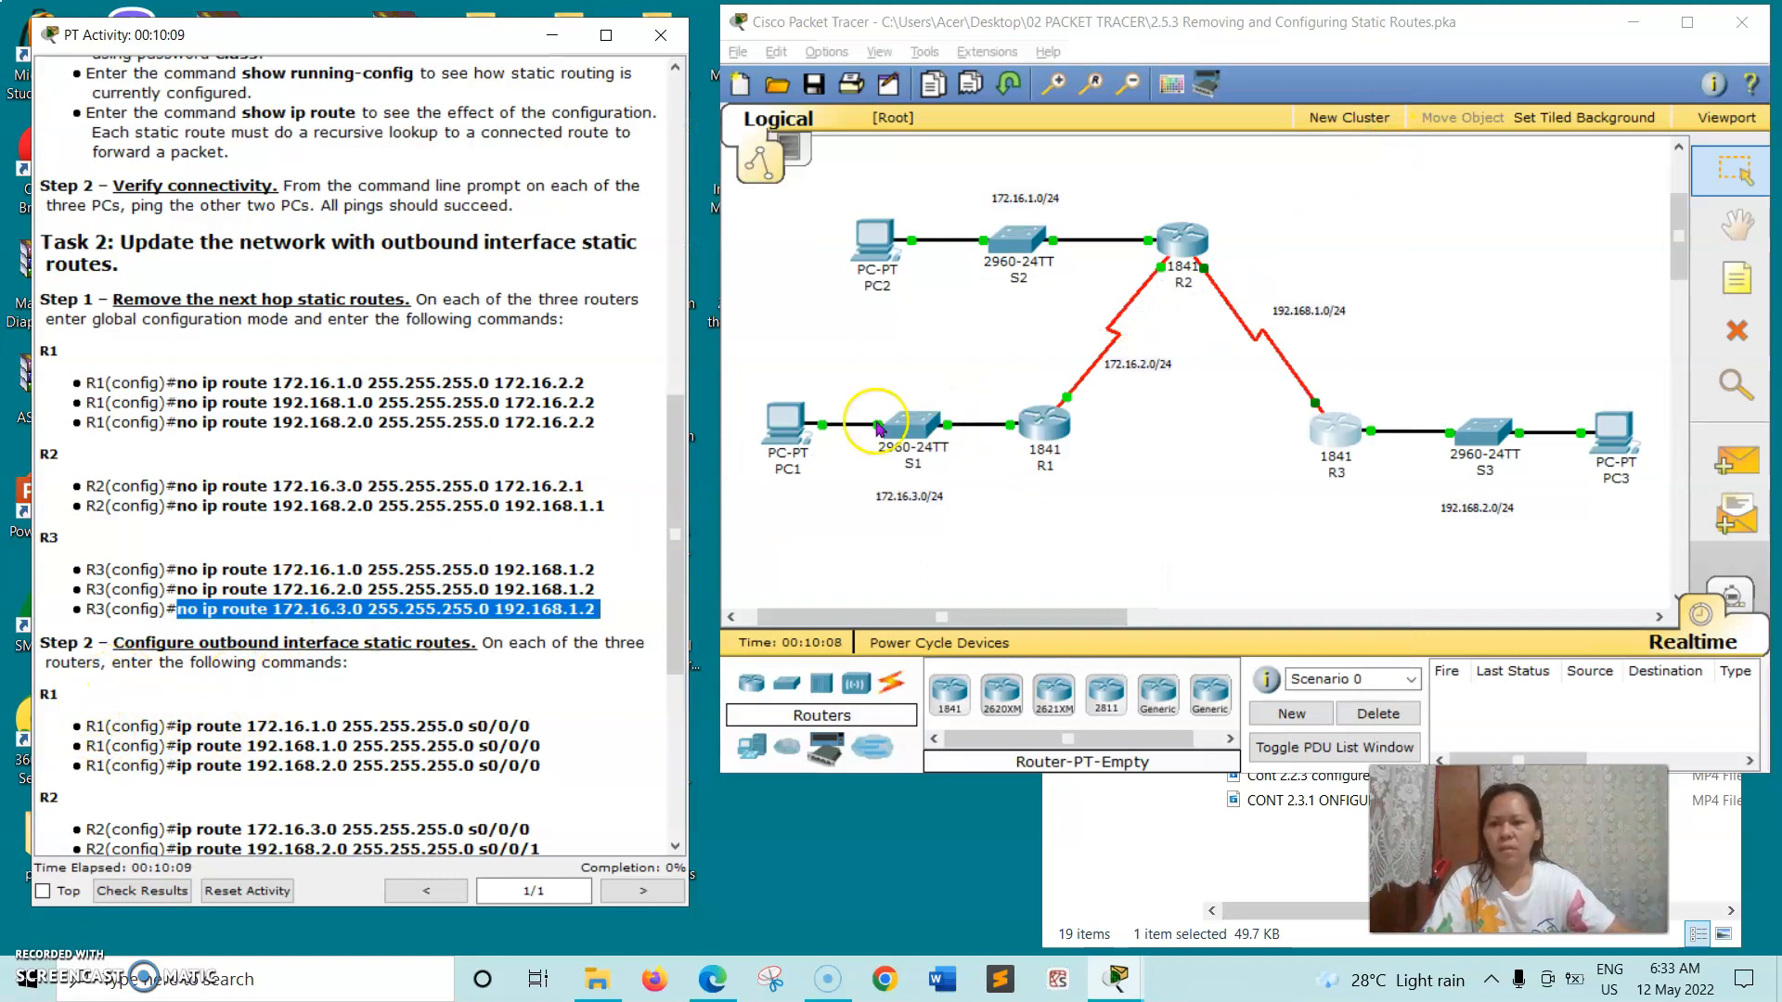
# - On R1's command line, run the copied command ip route 192.168.2.0 255.255.255.0 s0/0/0, and close the router's window
pyautogui.click(1045, 427)
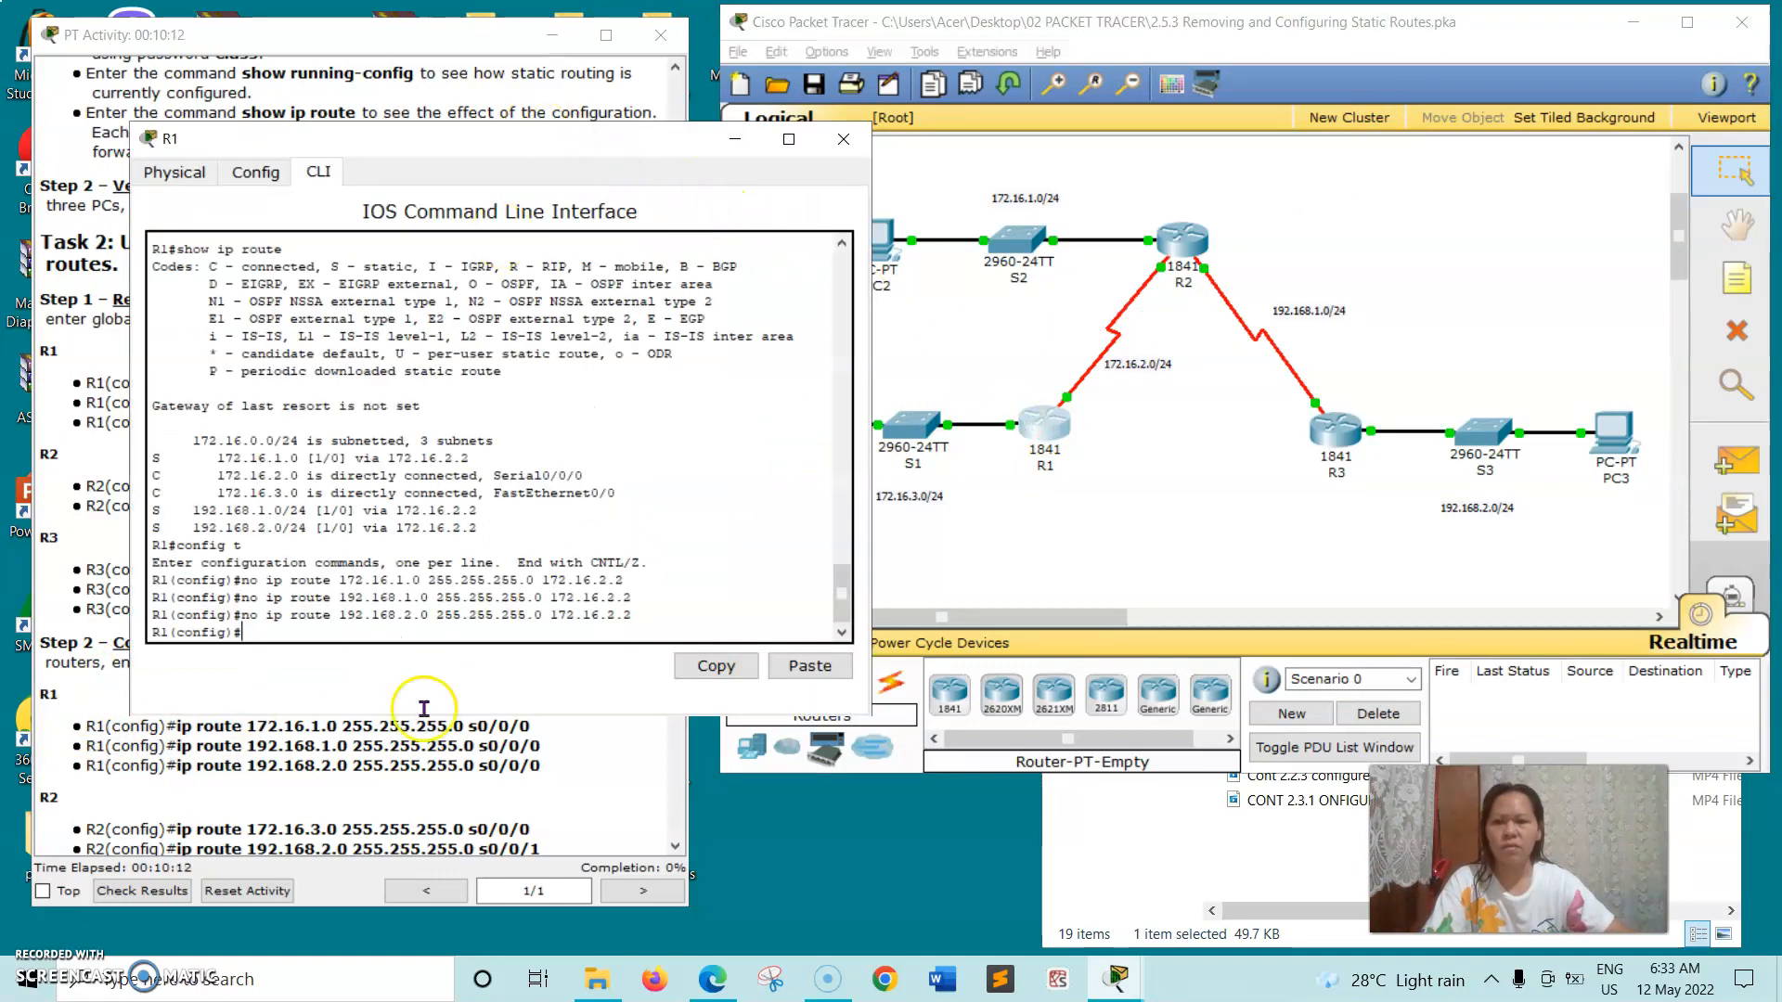
pyautogui.click(176, 778)
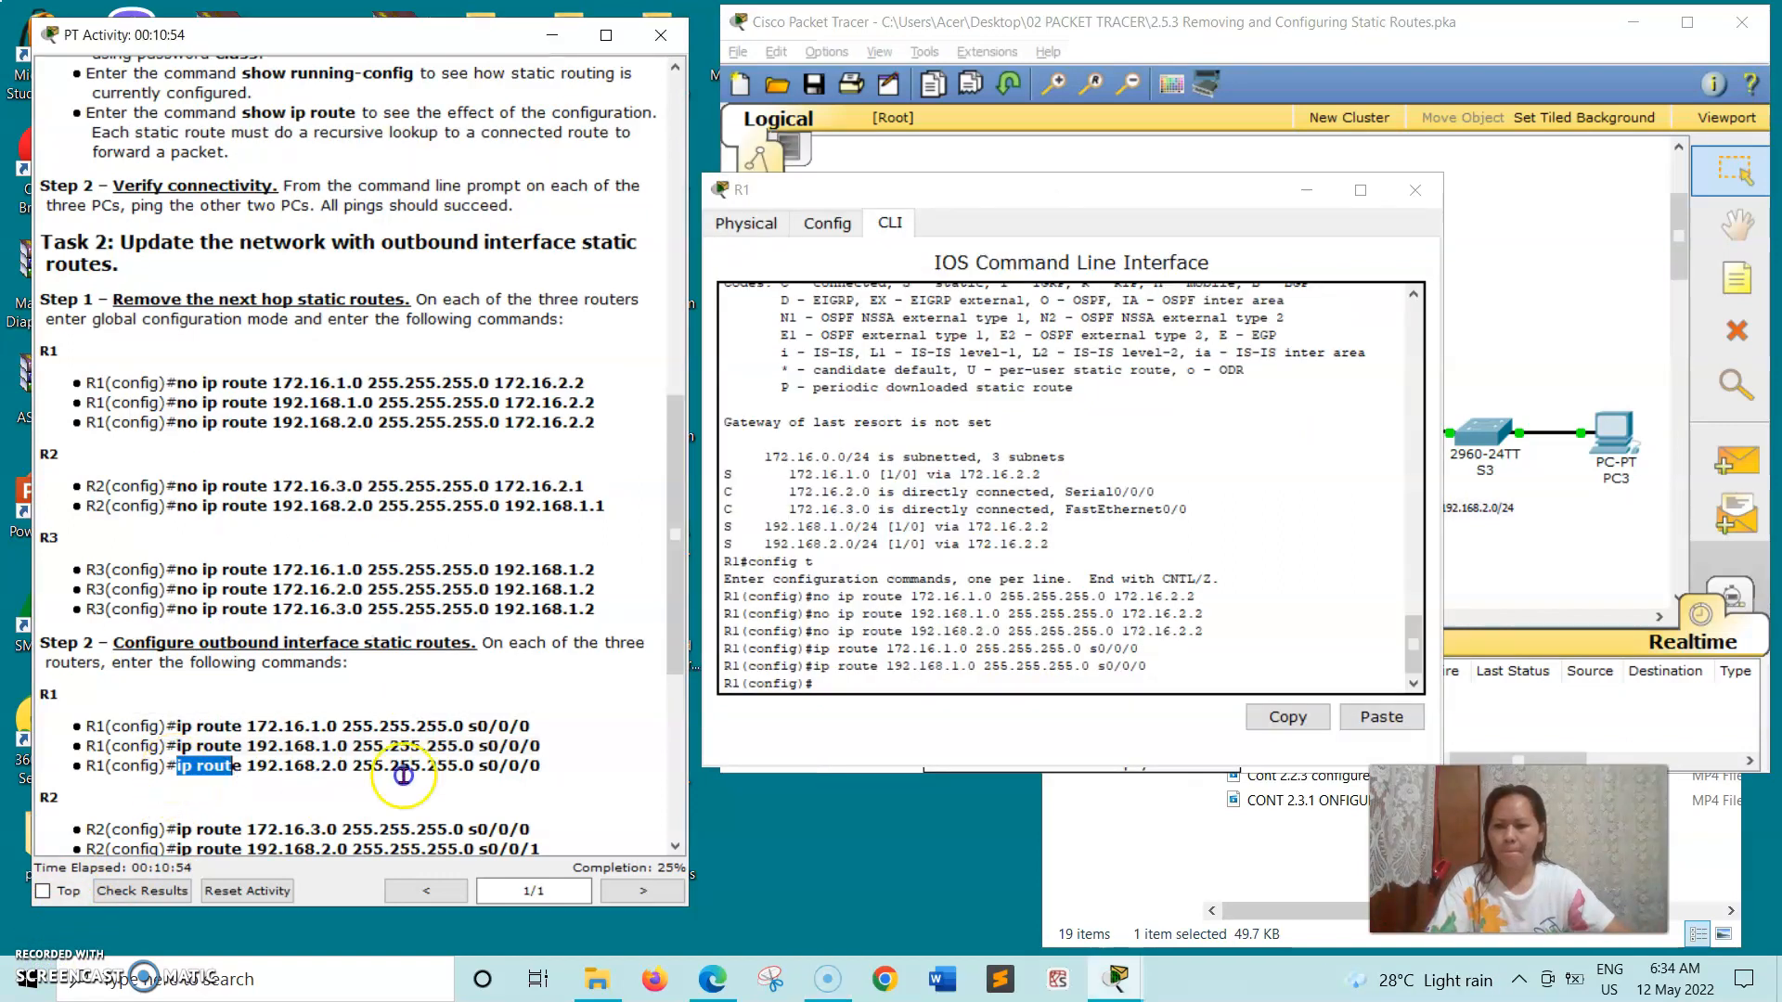
pyautogui.moveTo(403, 776); pyautogui.dragTo(527, 775)
pyautogui.rightClick(546, 770)
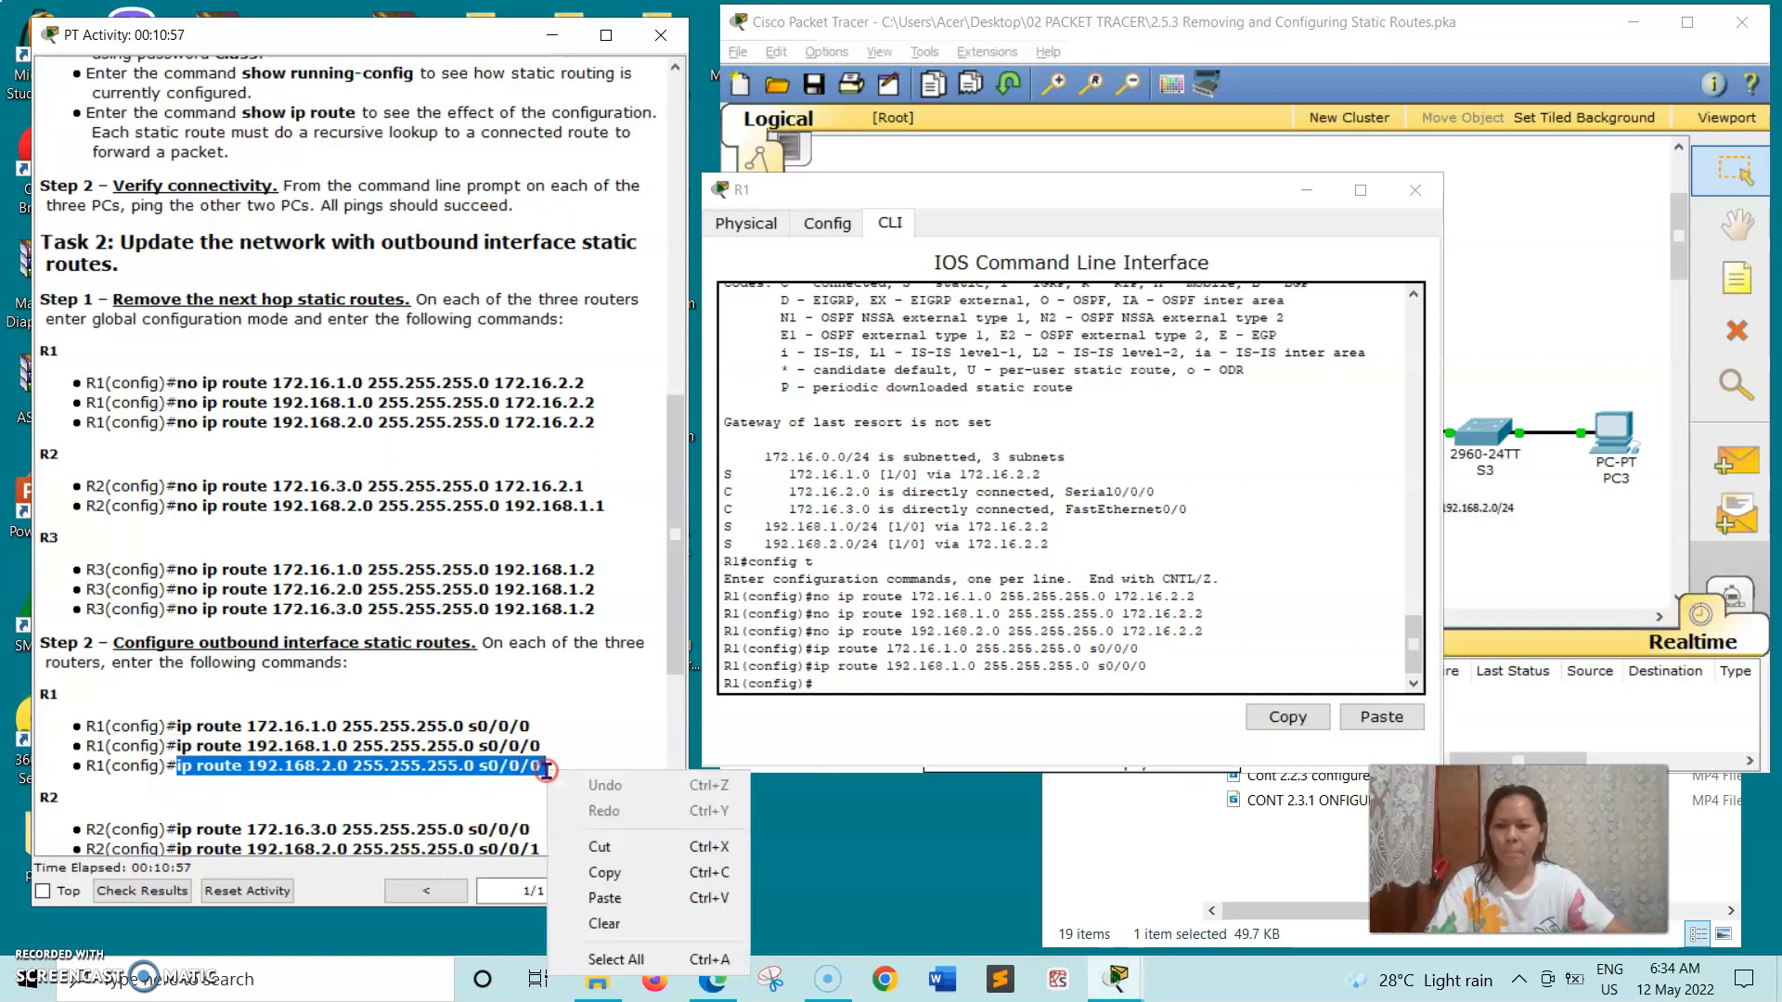
pyautogui.click(604, 876)
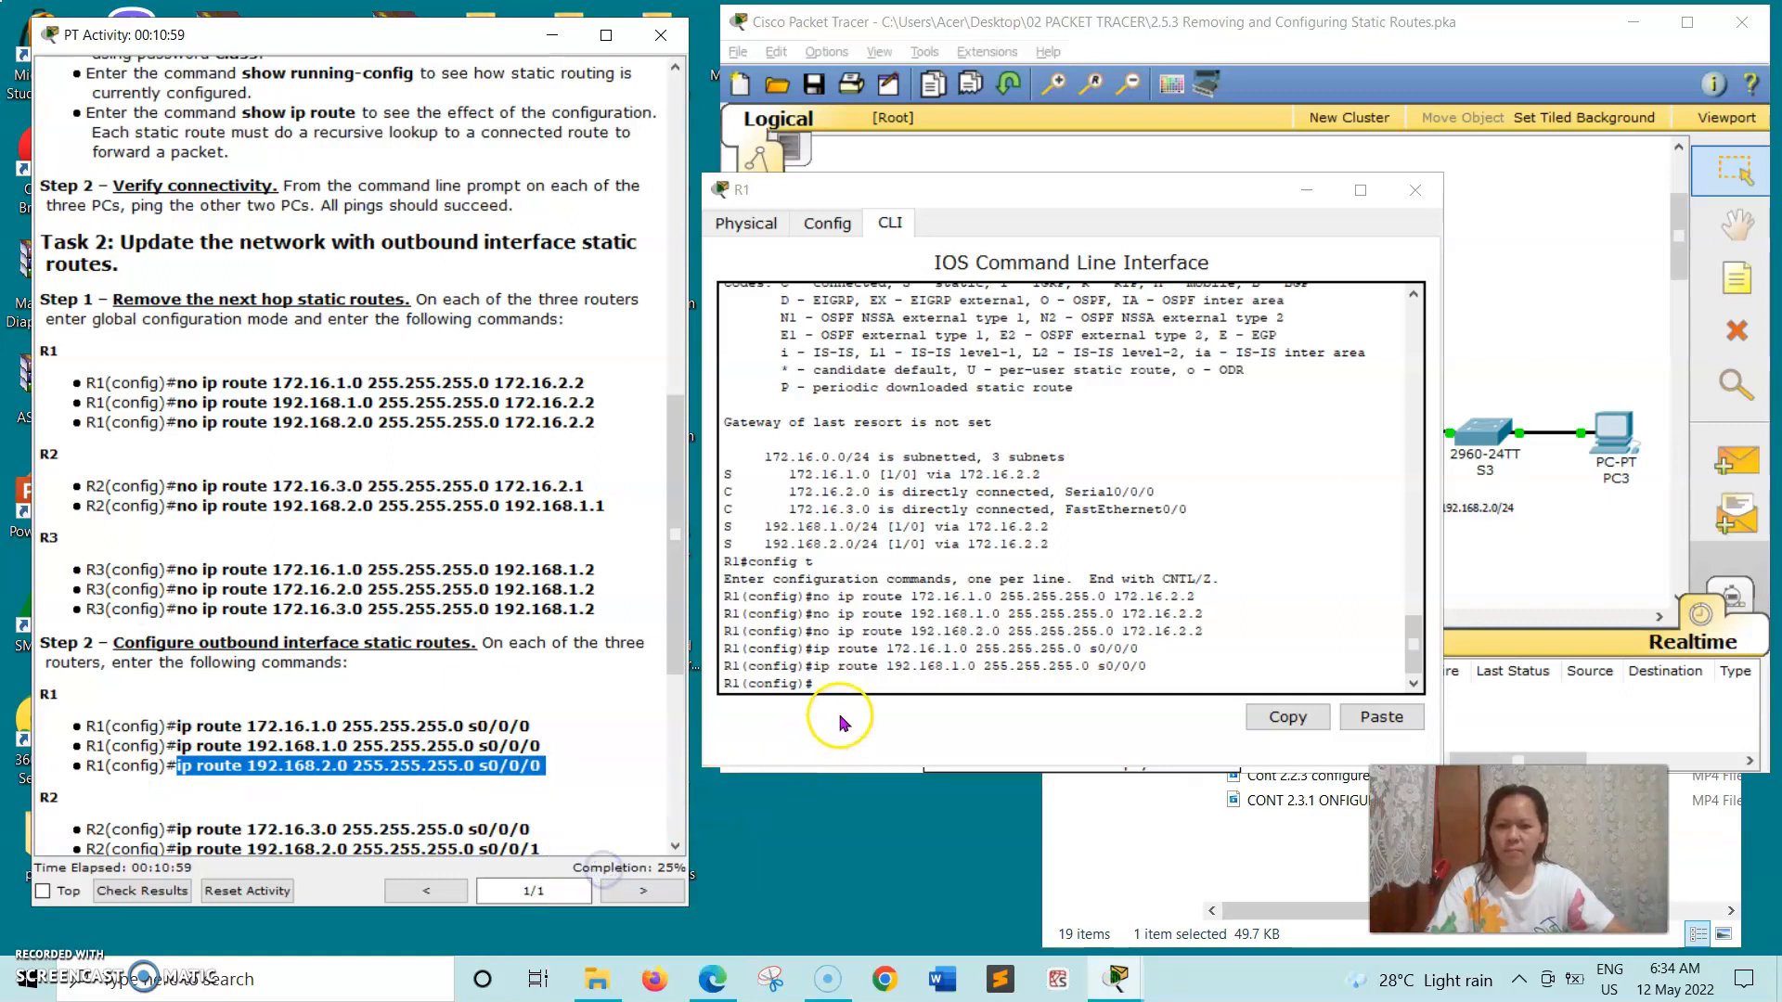
pyautogui.click(836, 681)
pyautogui.rightClick(837, 681)
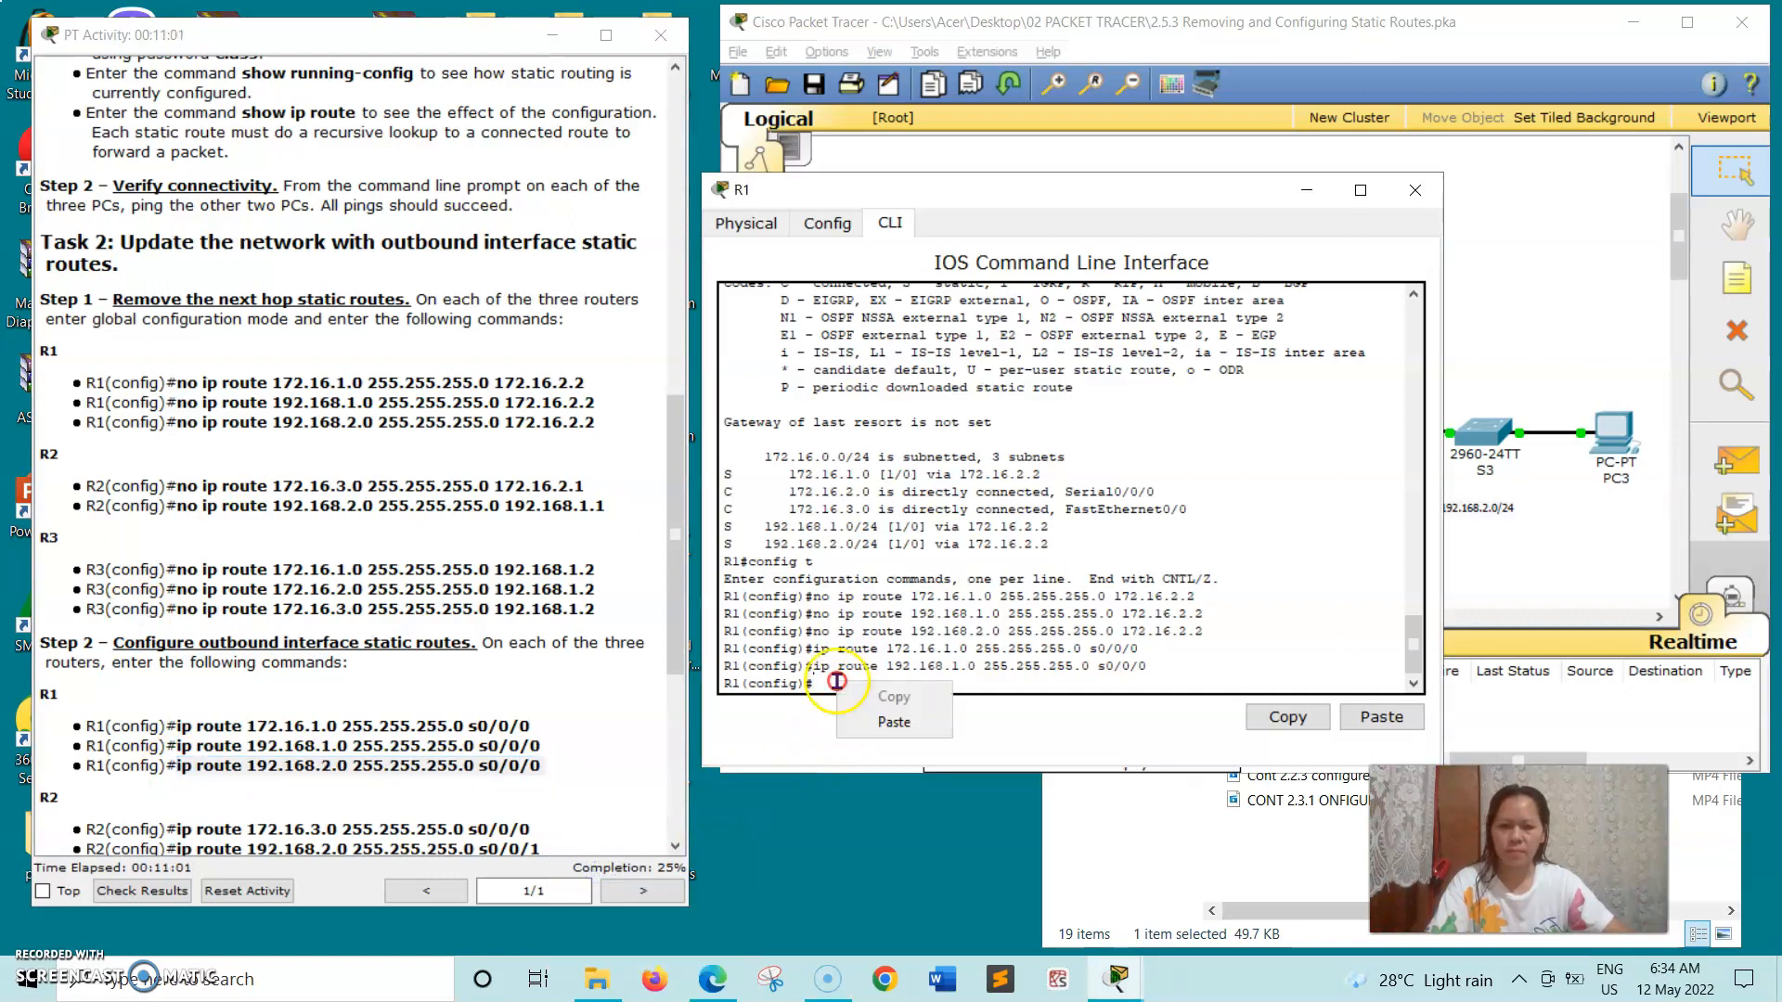
pyautogui.click(861, 729)
pyautogui.press('Return')
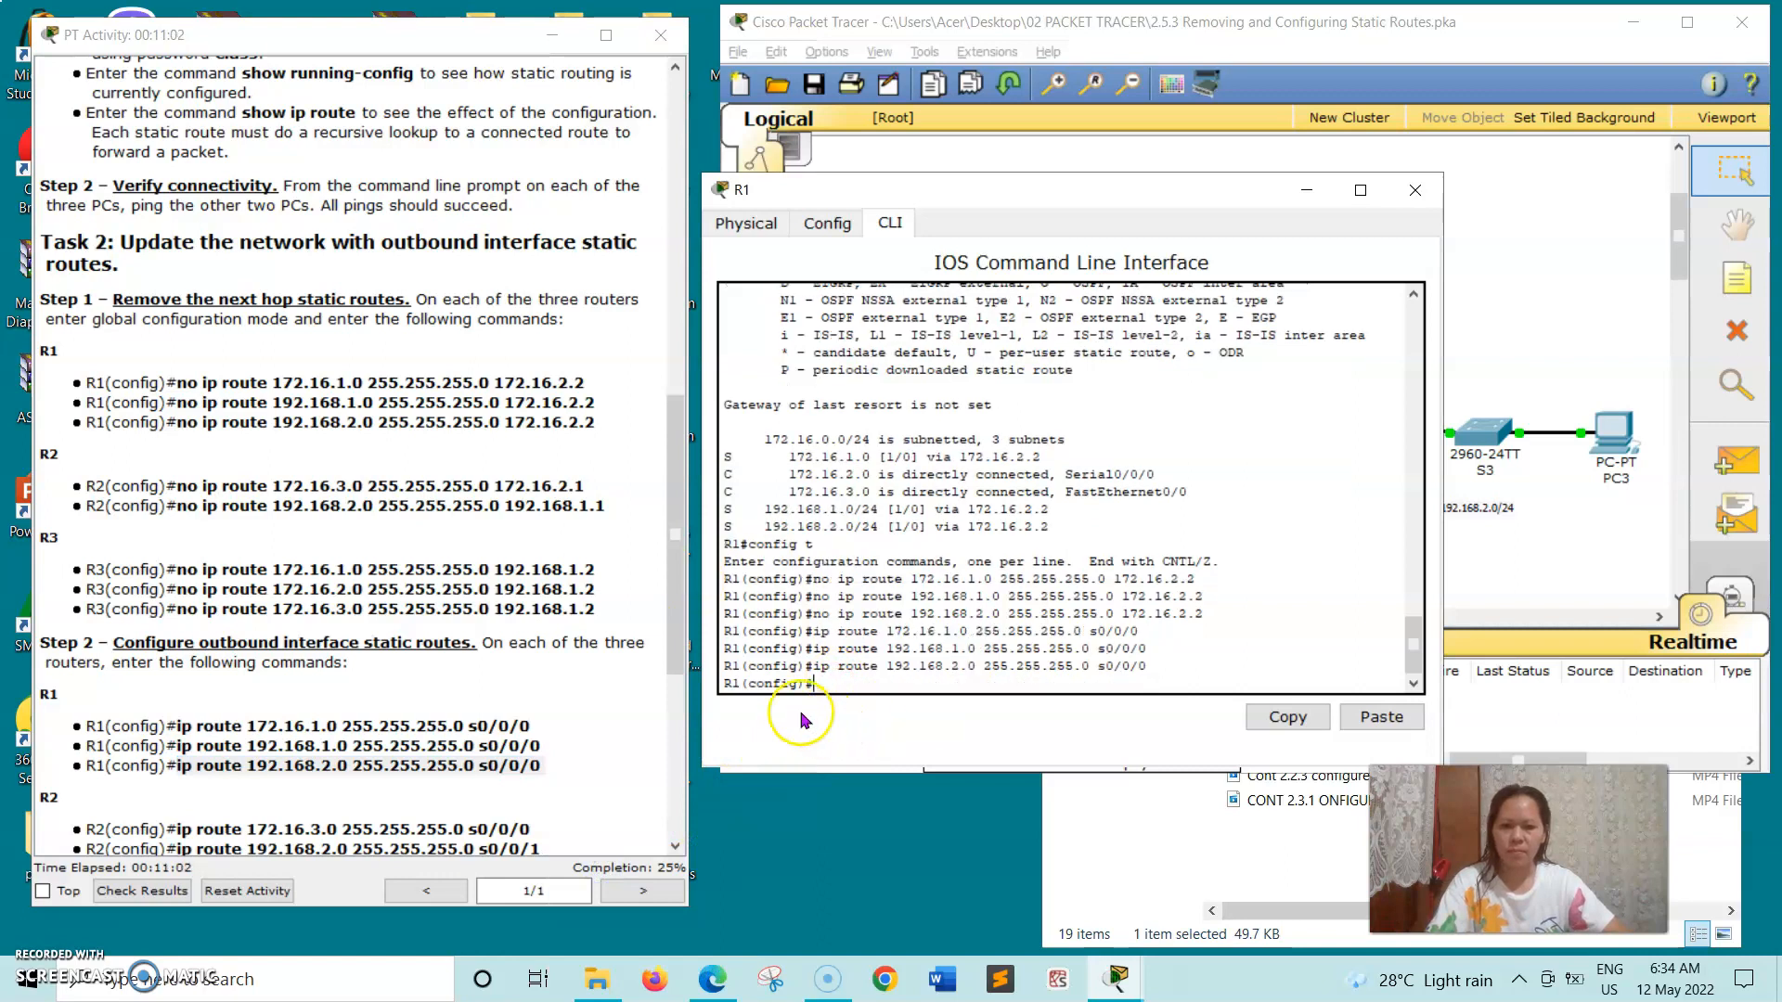
pyautogui.click(1416, 192)
# - Open R2's command line beside the instructions and run the copied outbound route command ip route 172.16.3.0 255.255.255.0 s0/0/0
pyautogui.click(1184, 243)
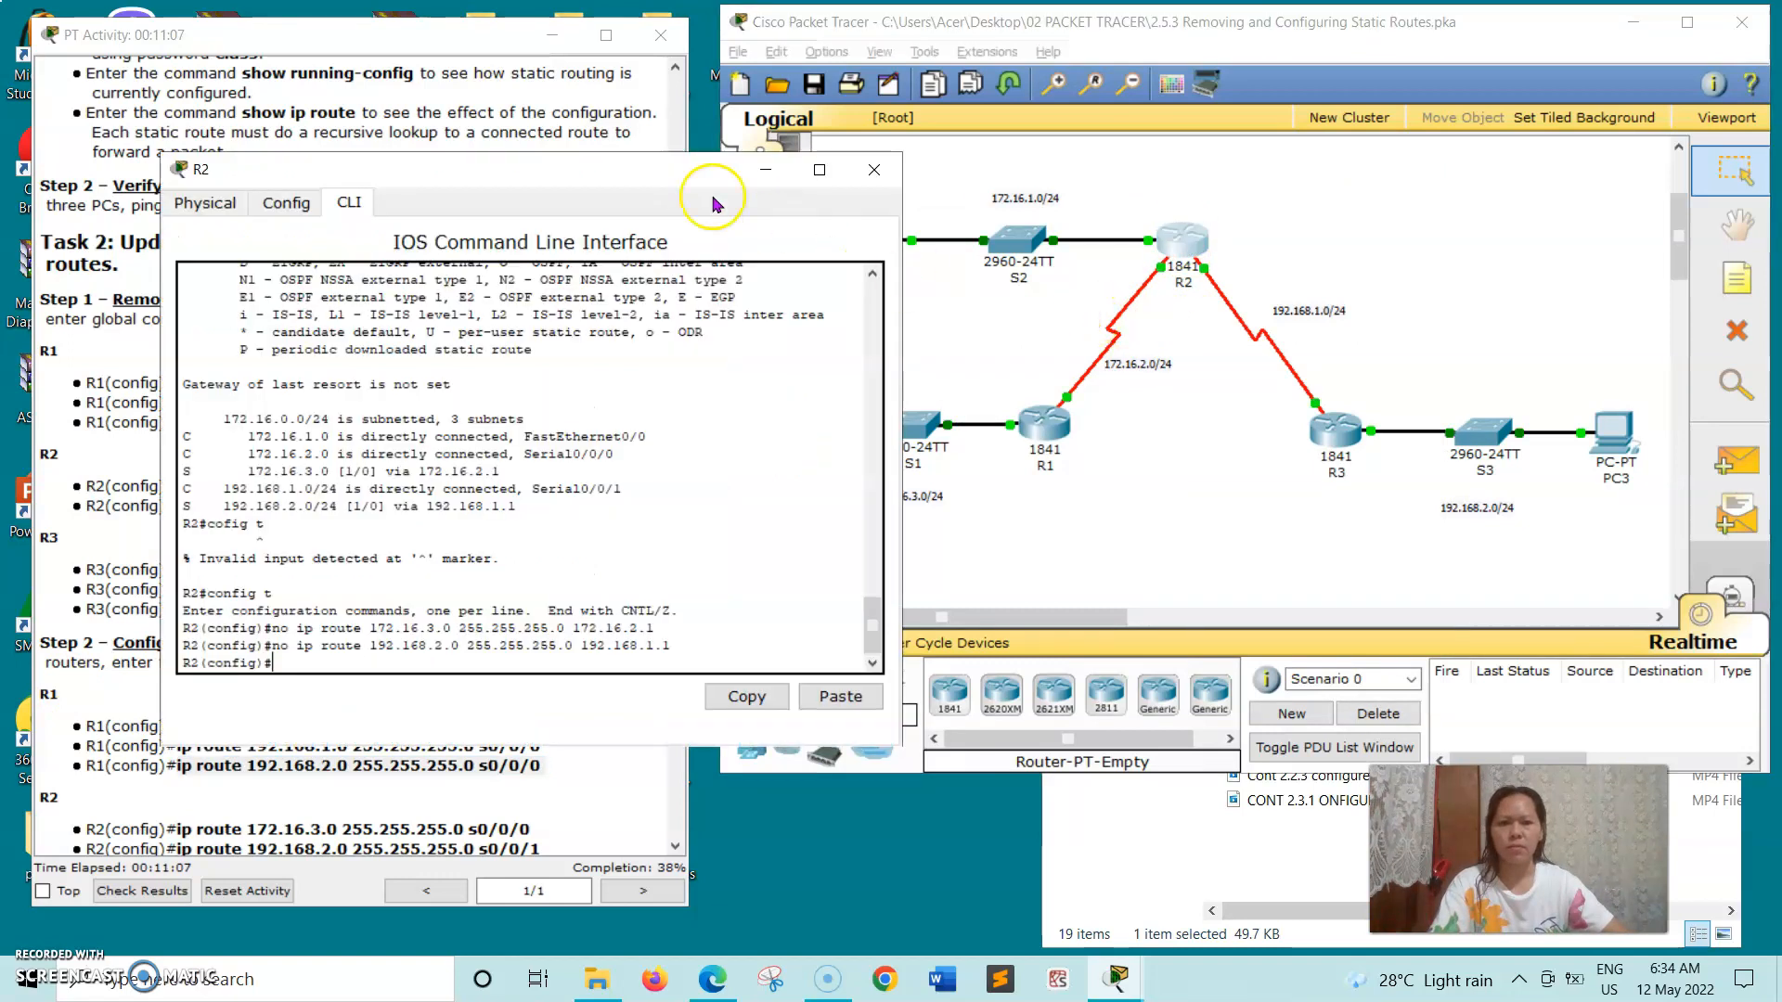
pyautogui.moveTo(586, 172); pyautogui.dragTo(1101, 130)
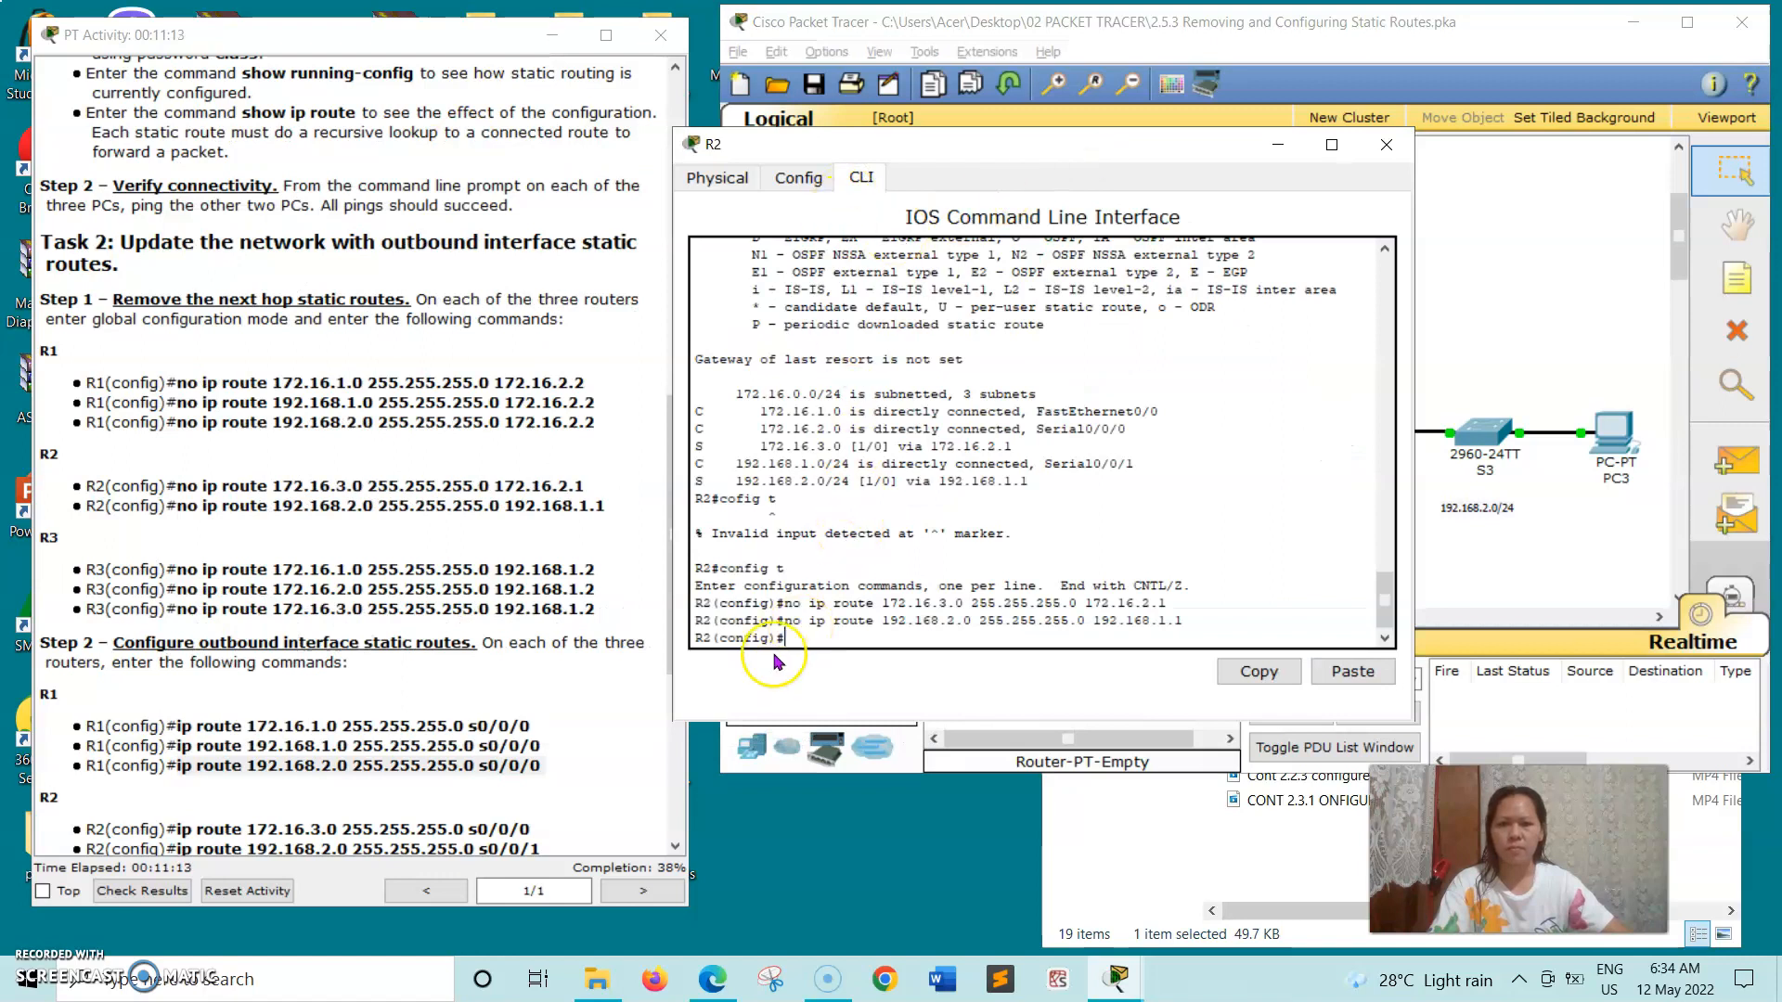
pyautogui.scroll(-3, 379, 685)
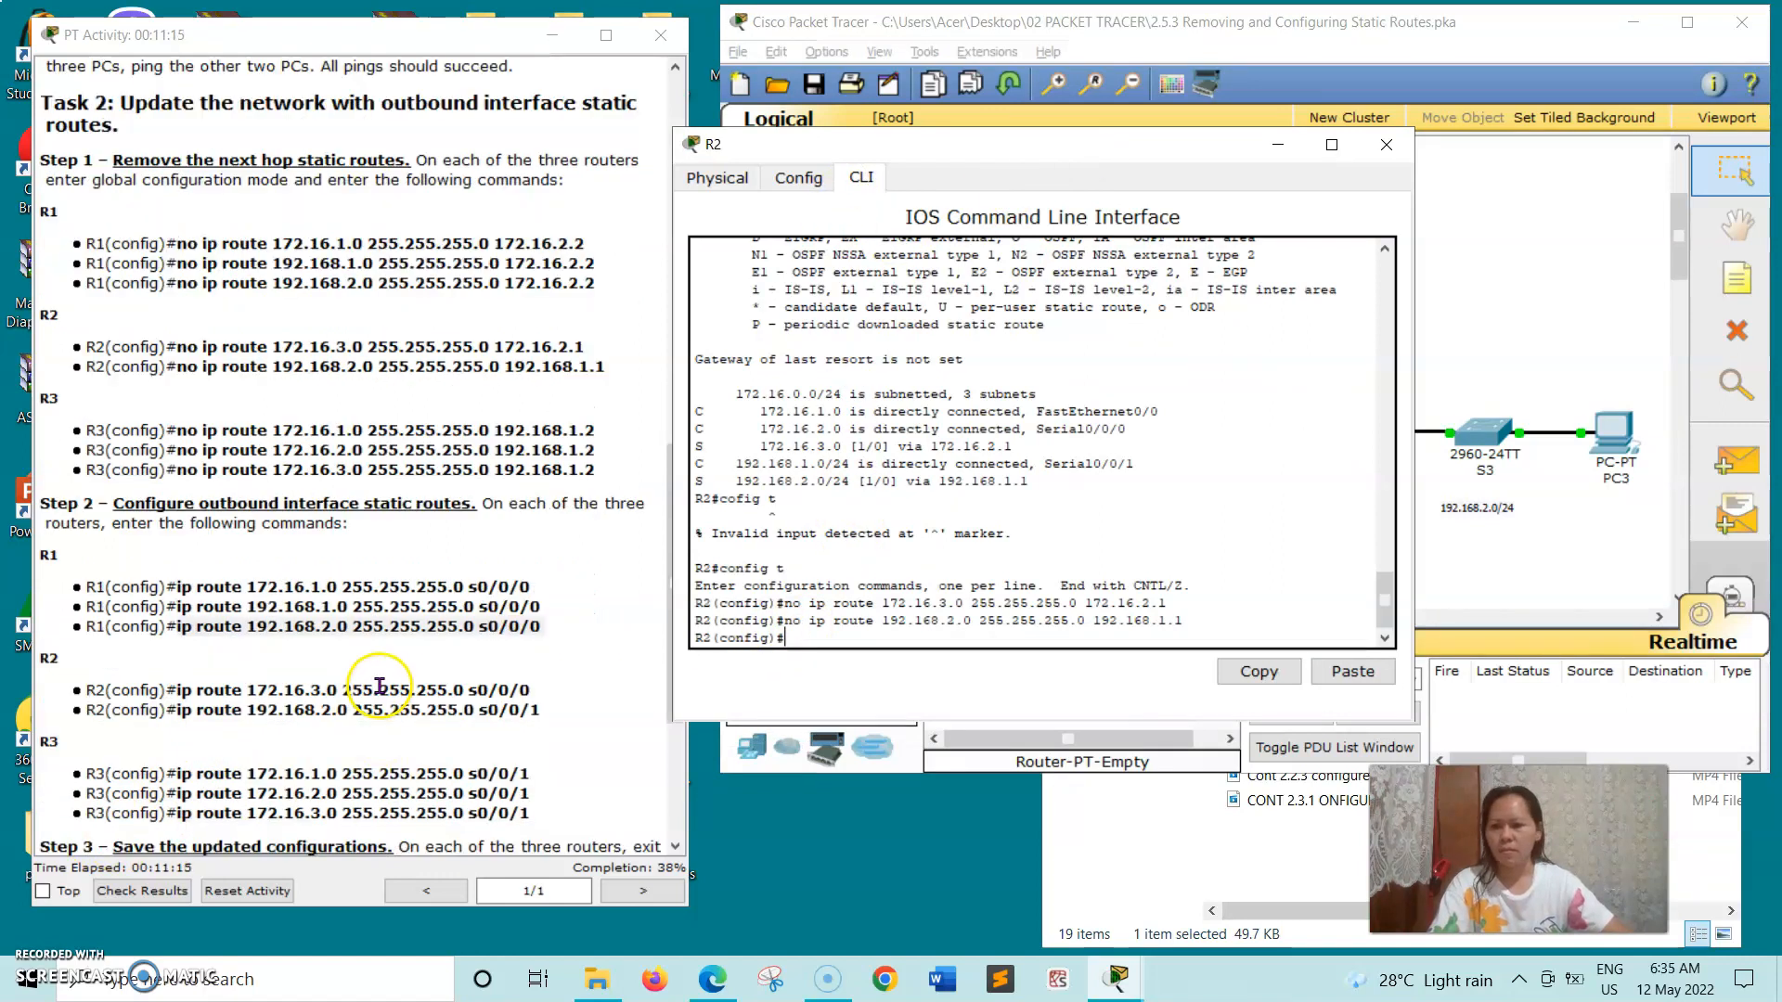
pyautogui.moveTo(175, 690); pyautogui.dragTo(575, 696)
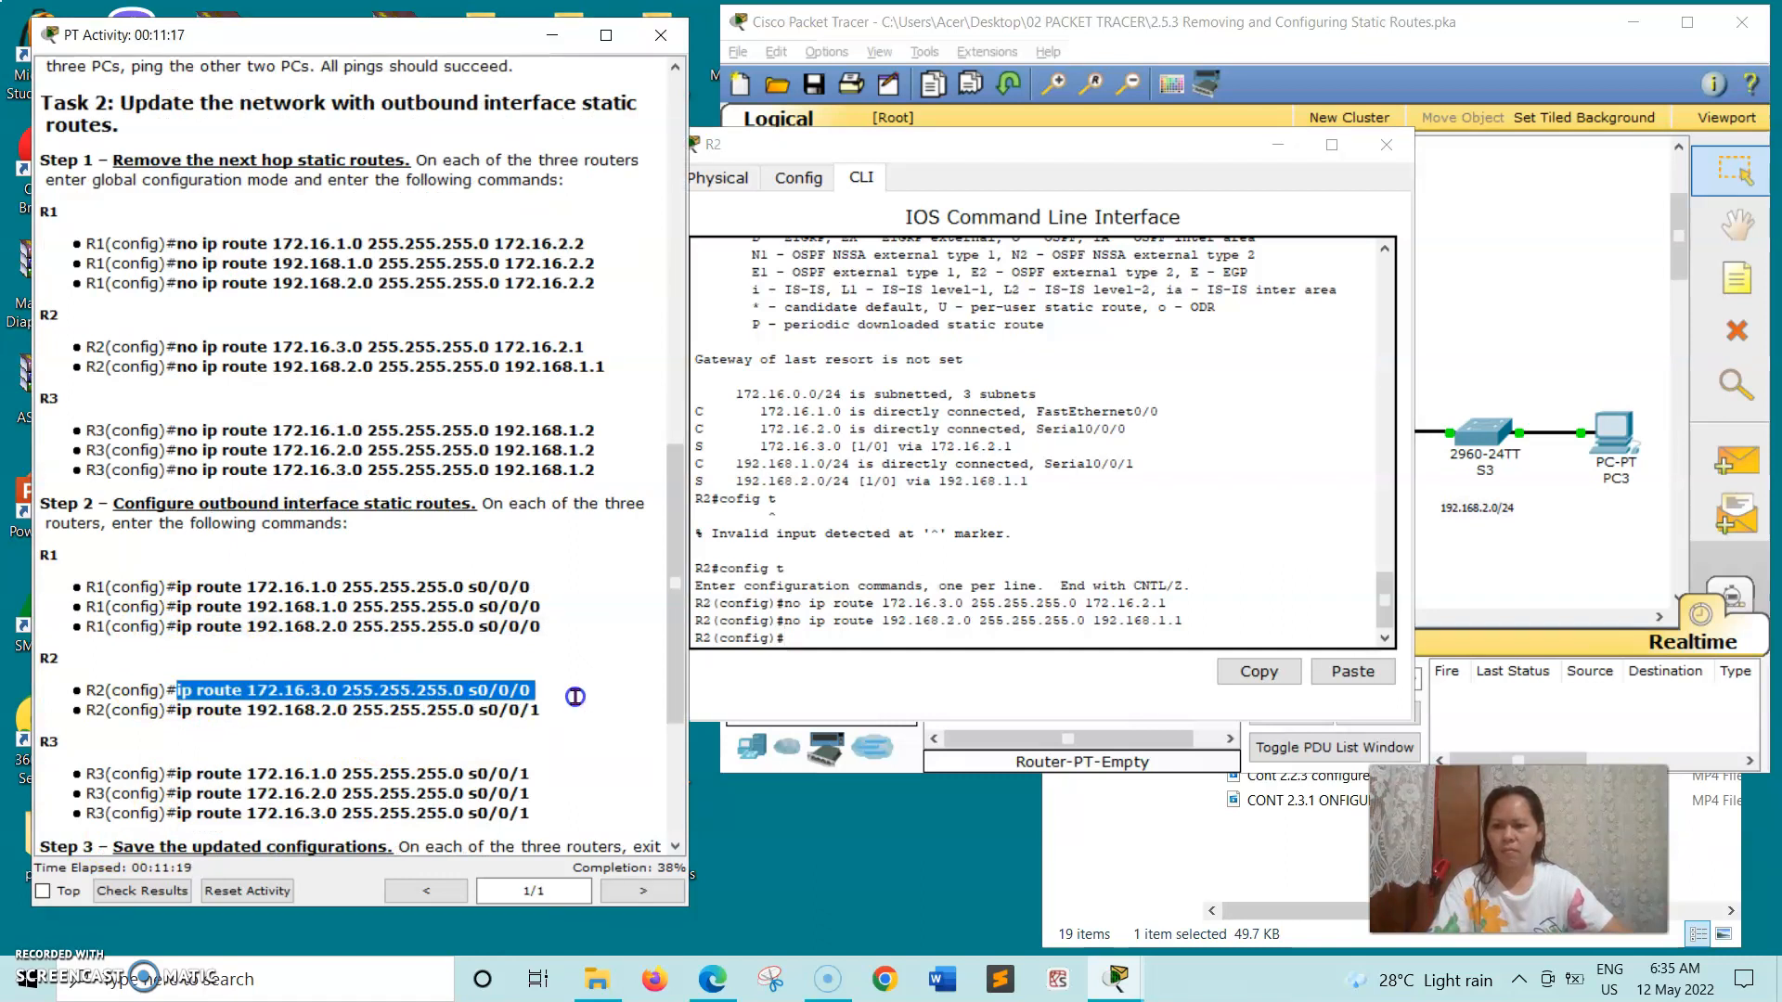
pyautogui.rightClick(576, 694)
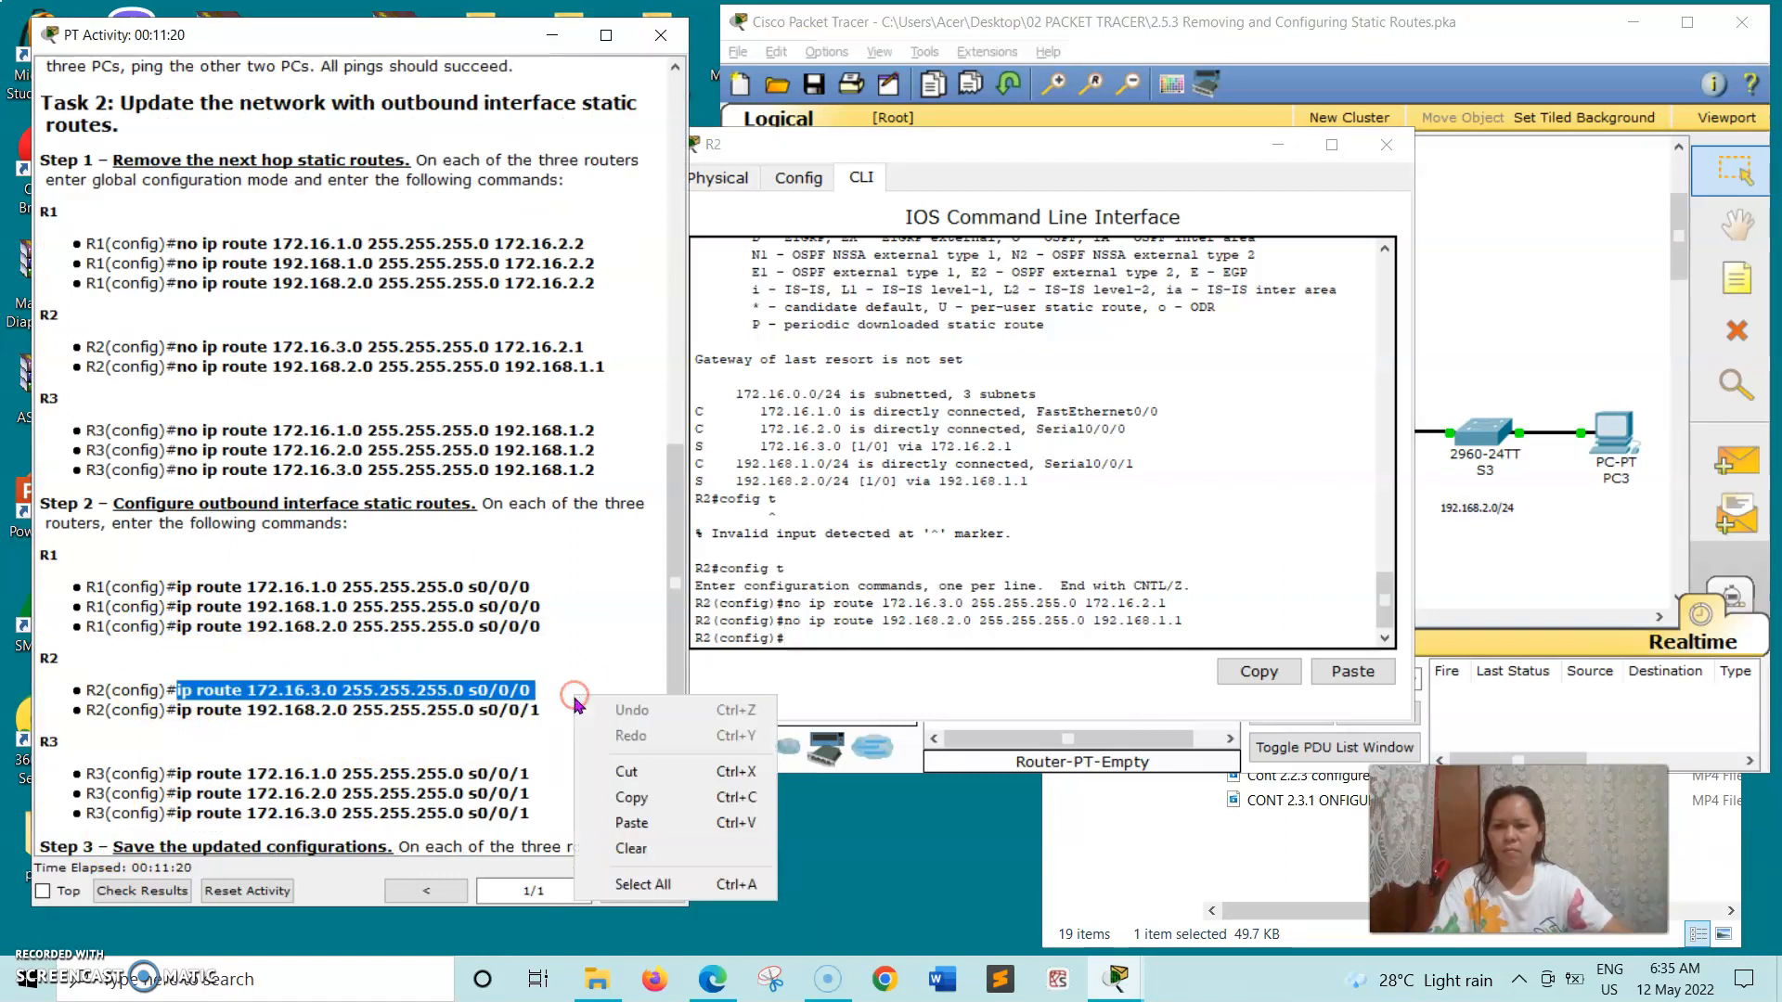
pyautogui.click(614, 800)
pyautogui.click(782, 627)
pyautogui.rightClick(784, 638)
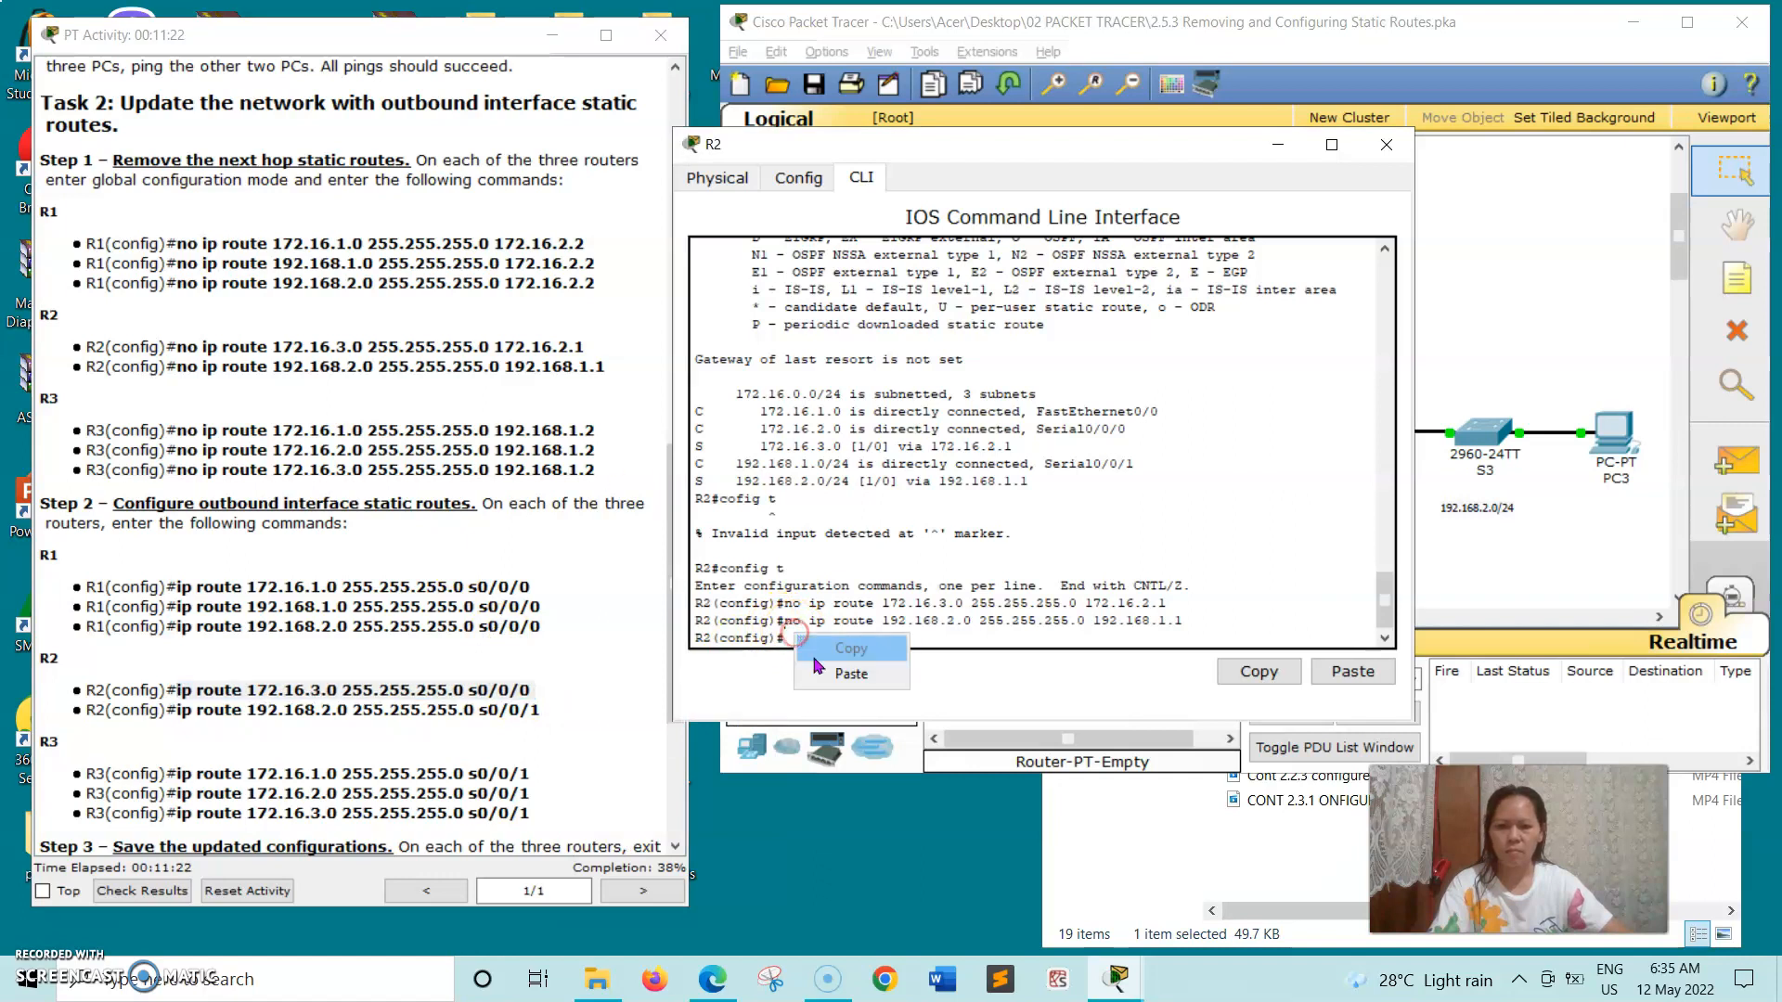
pyautogui.click(828, 674)
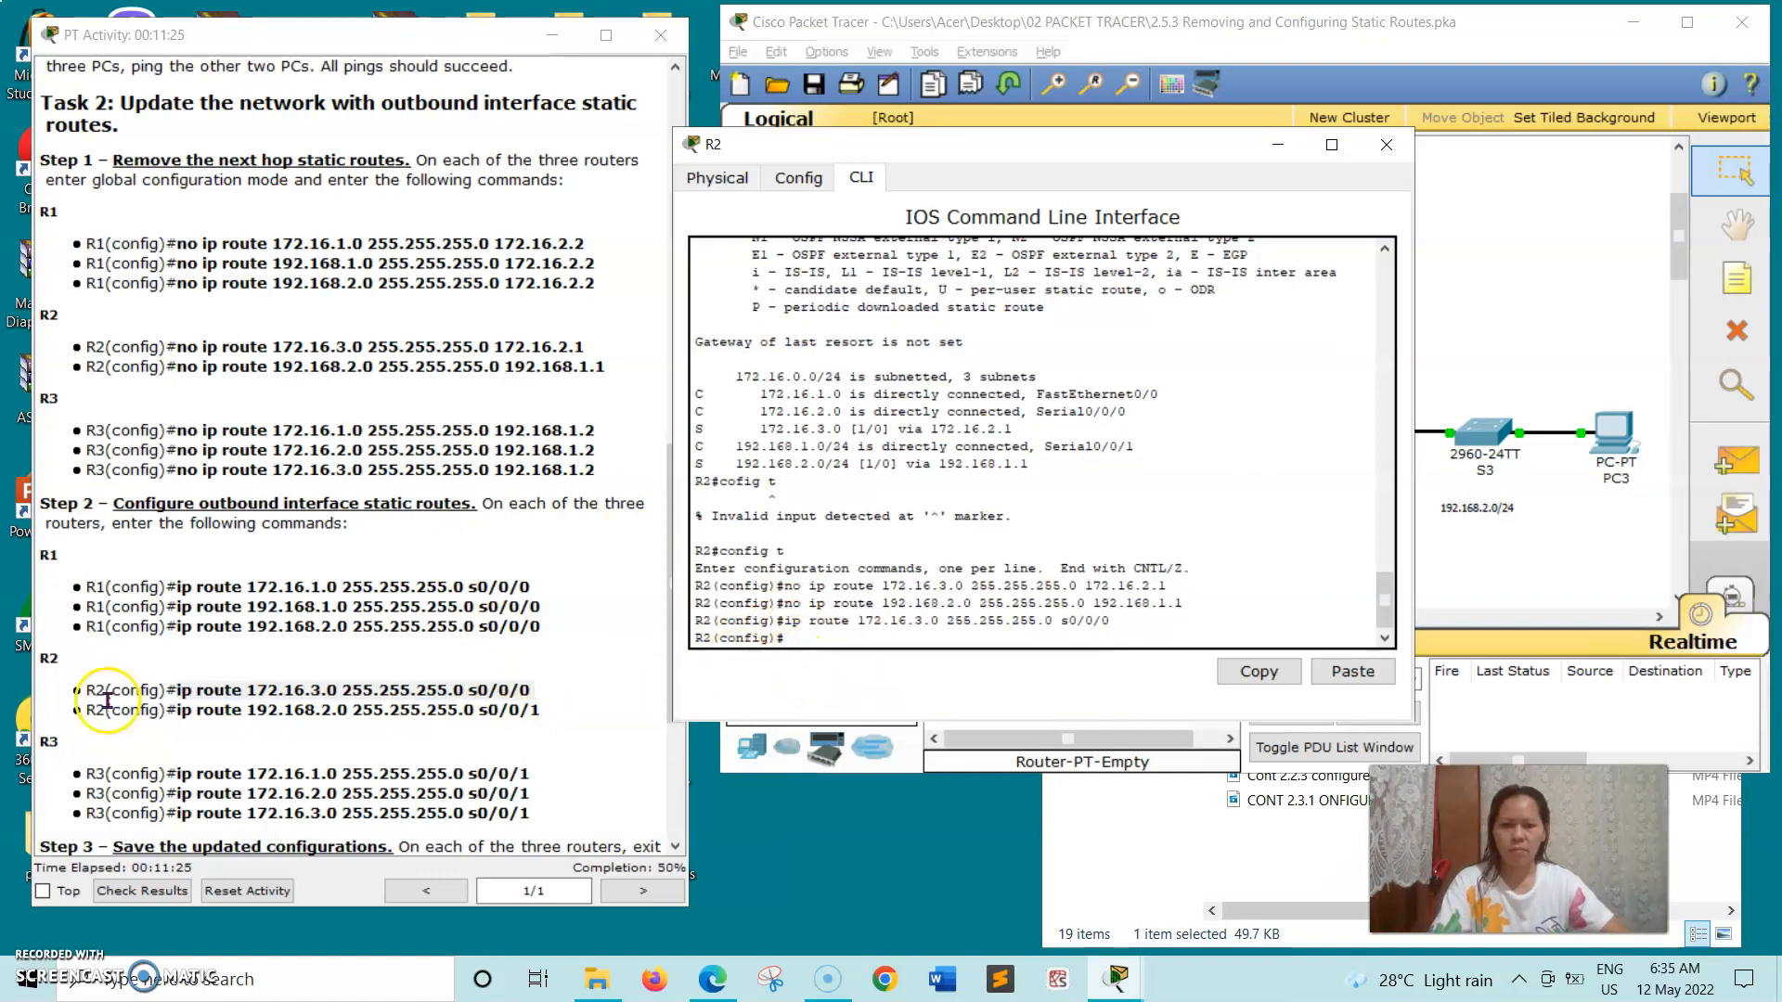
# - On R2's command line, run the copied command ip route 192.168.2.0 255.255.255.0 s0/0/1, and close the router's window
pyautogui.click(197, 708)
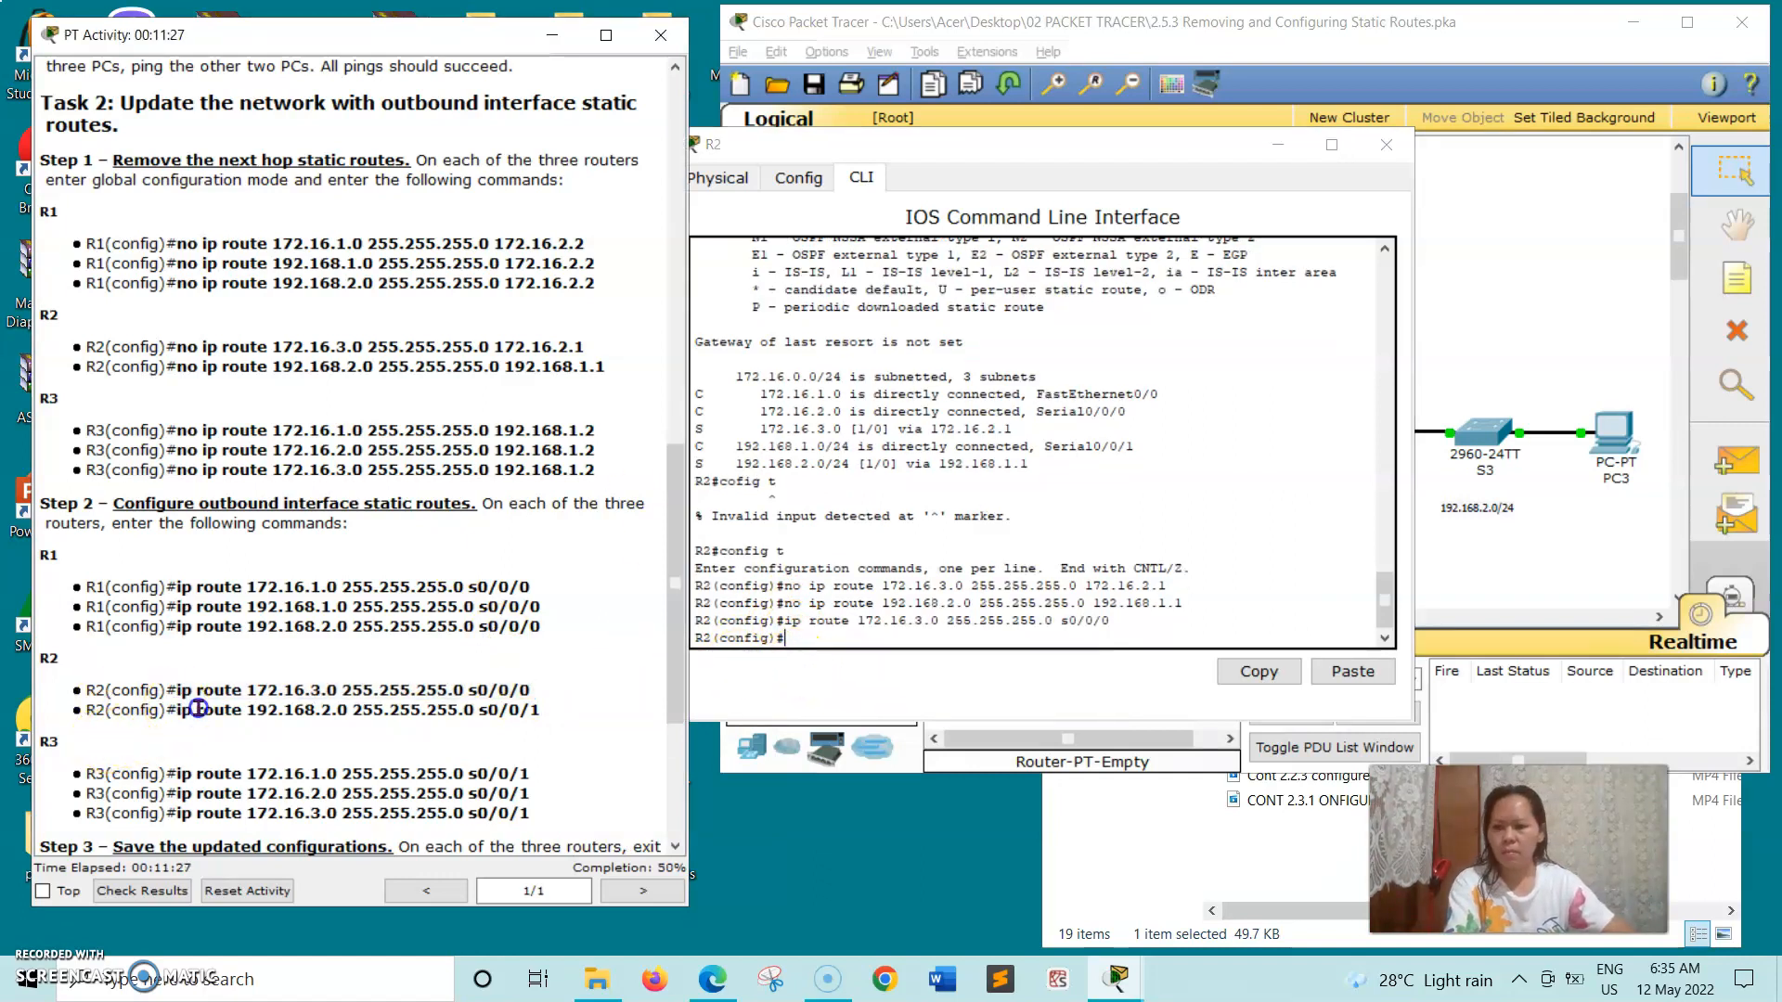
pyautogui.moveTo(374, 713); pyautogui.dragTo(561, 713)
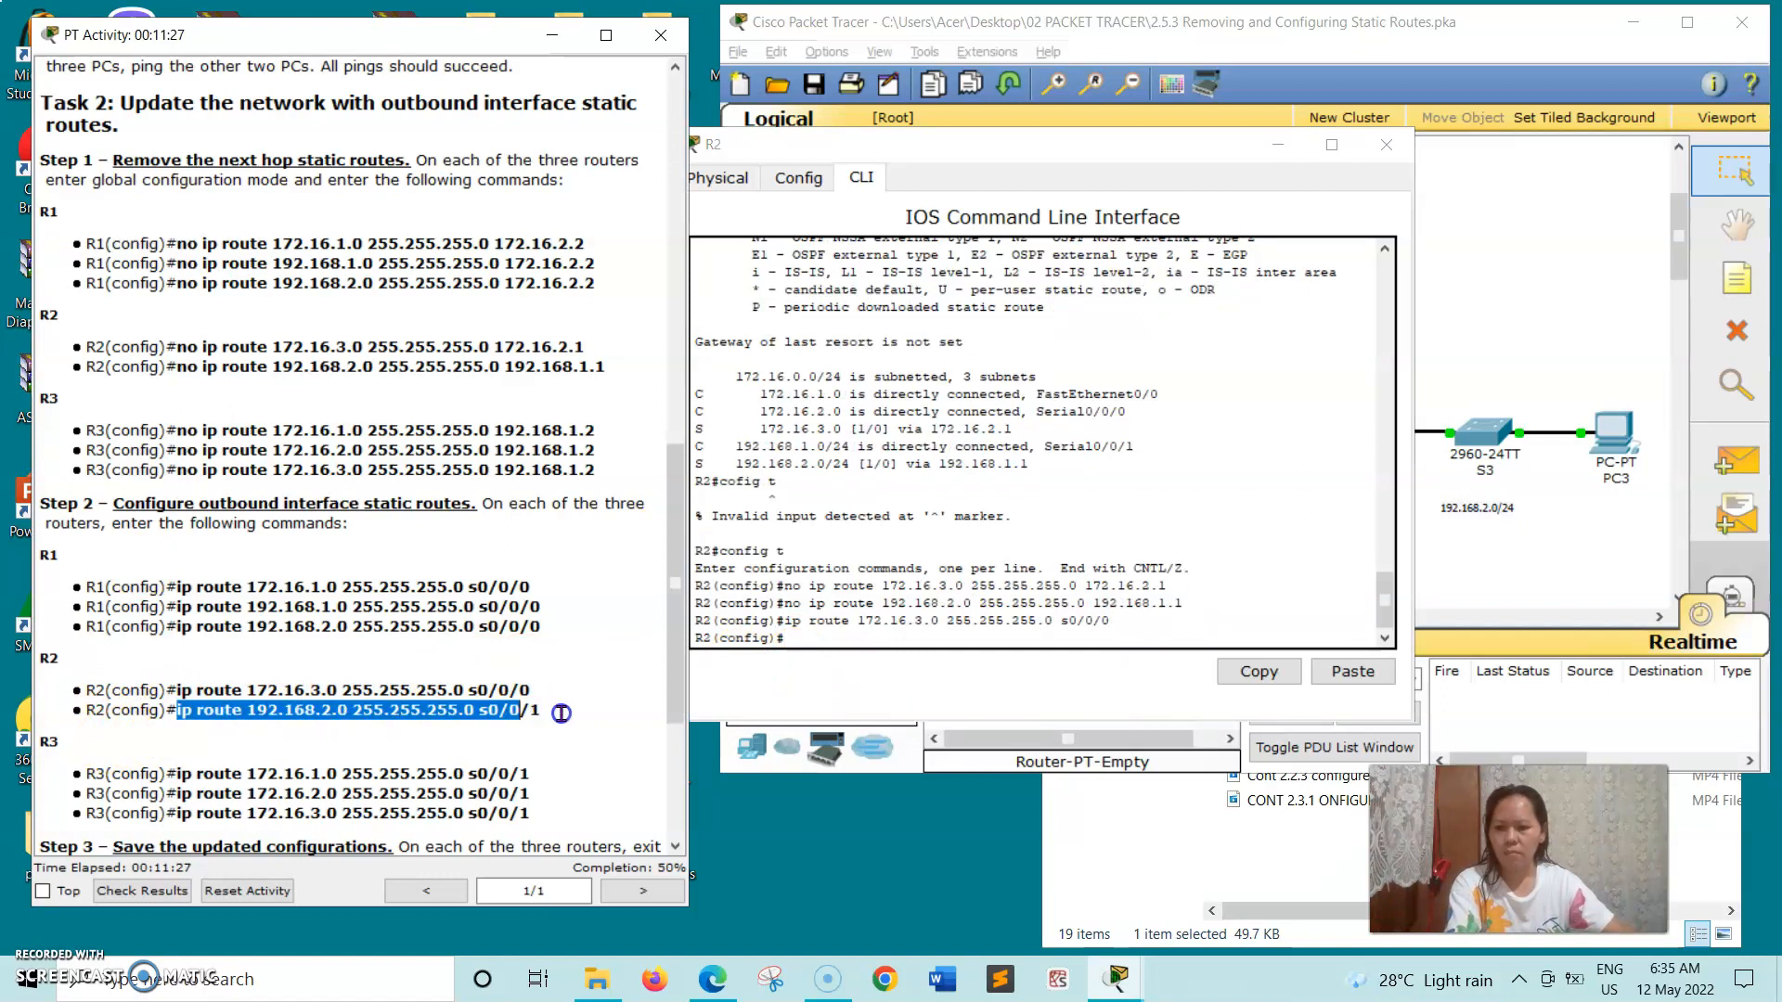
pyautogui.rightClick(561, 712)
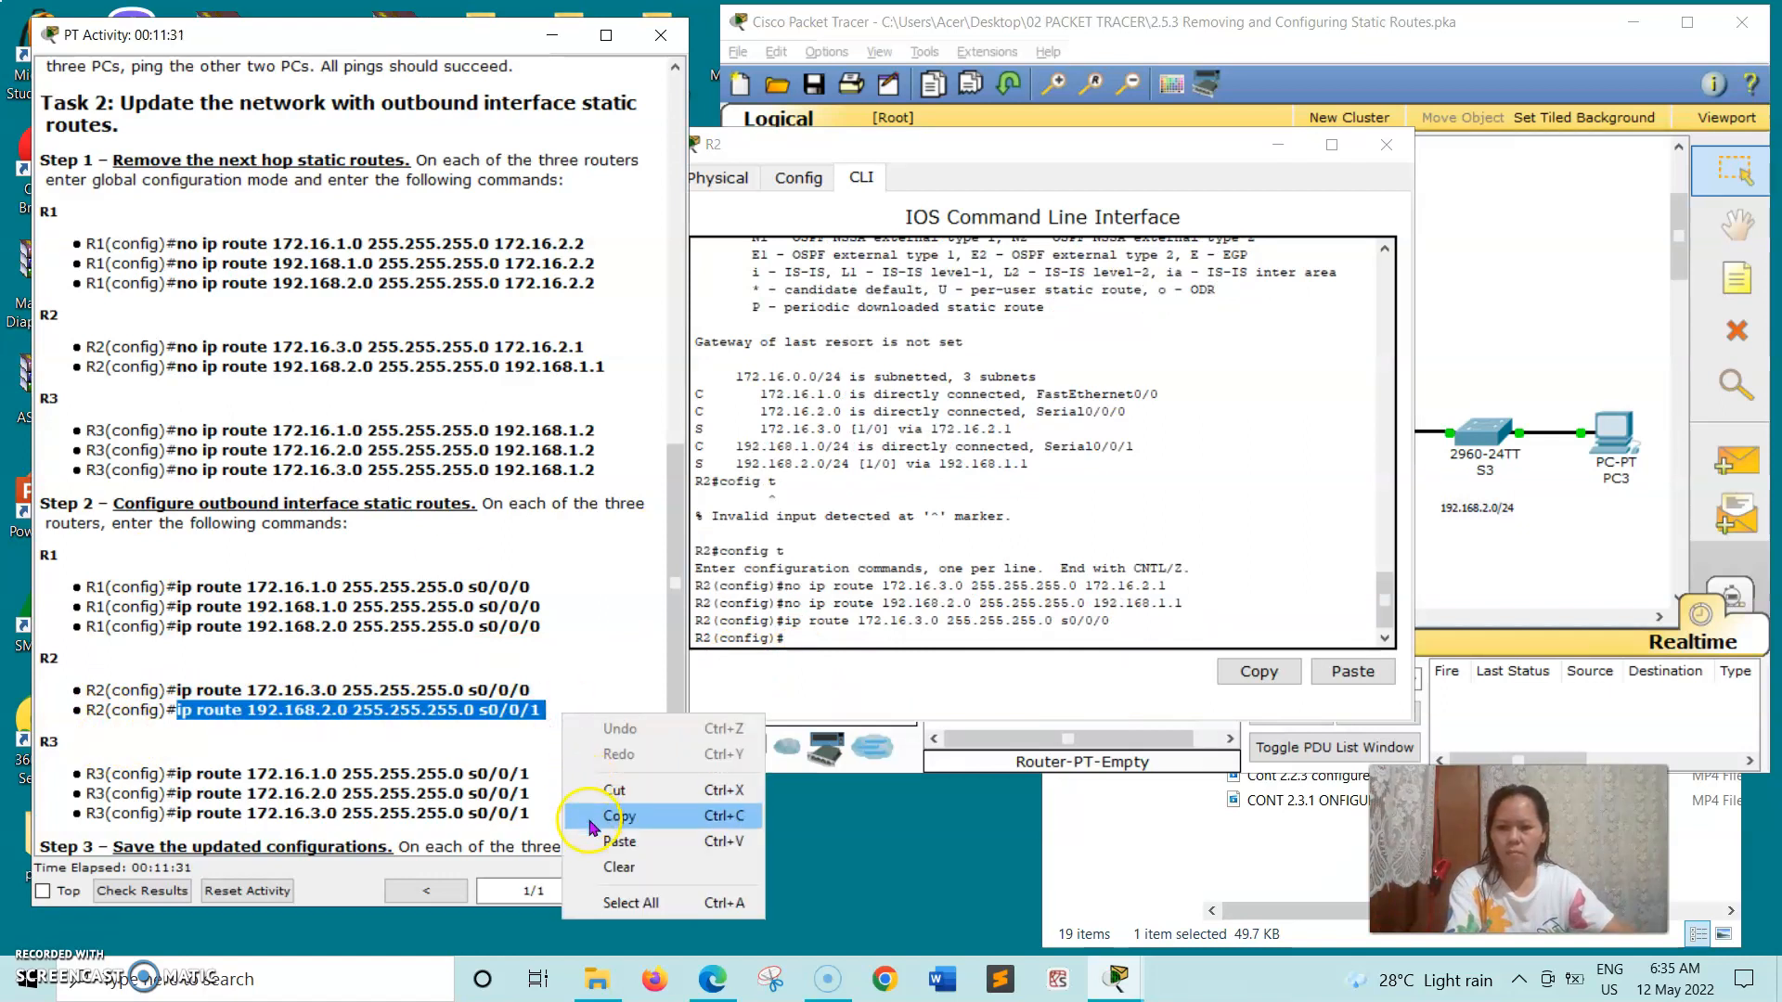
pyautogui.click(589, 815)
pyautogui.click(804, 644)
pyautogui.rightClick(804, 643)
pyautogui.click(858, 680)
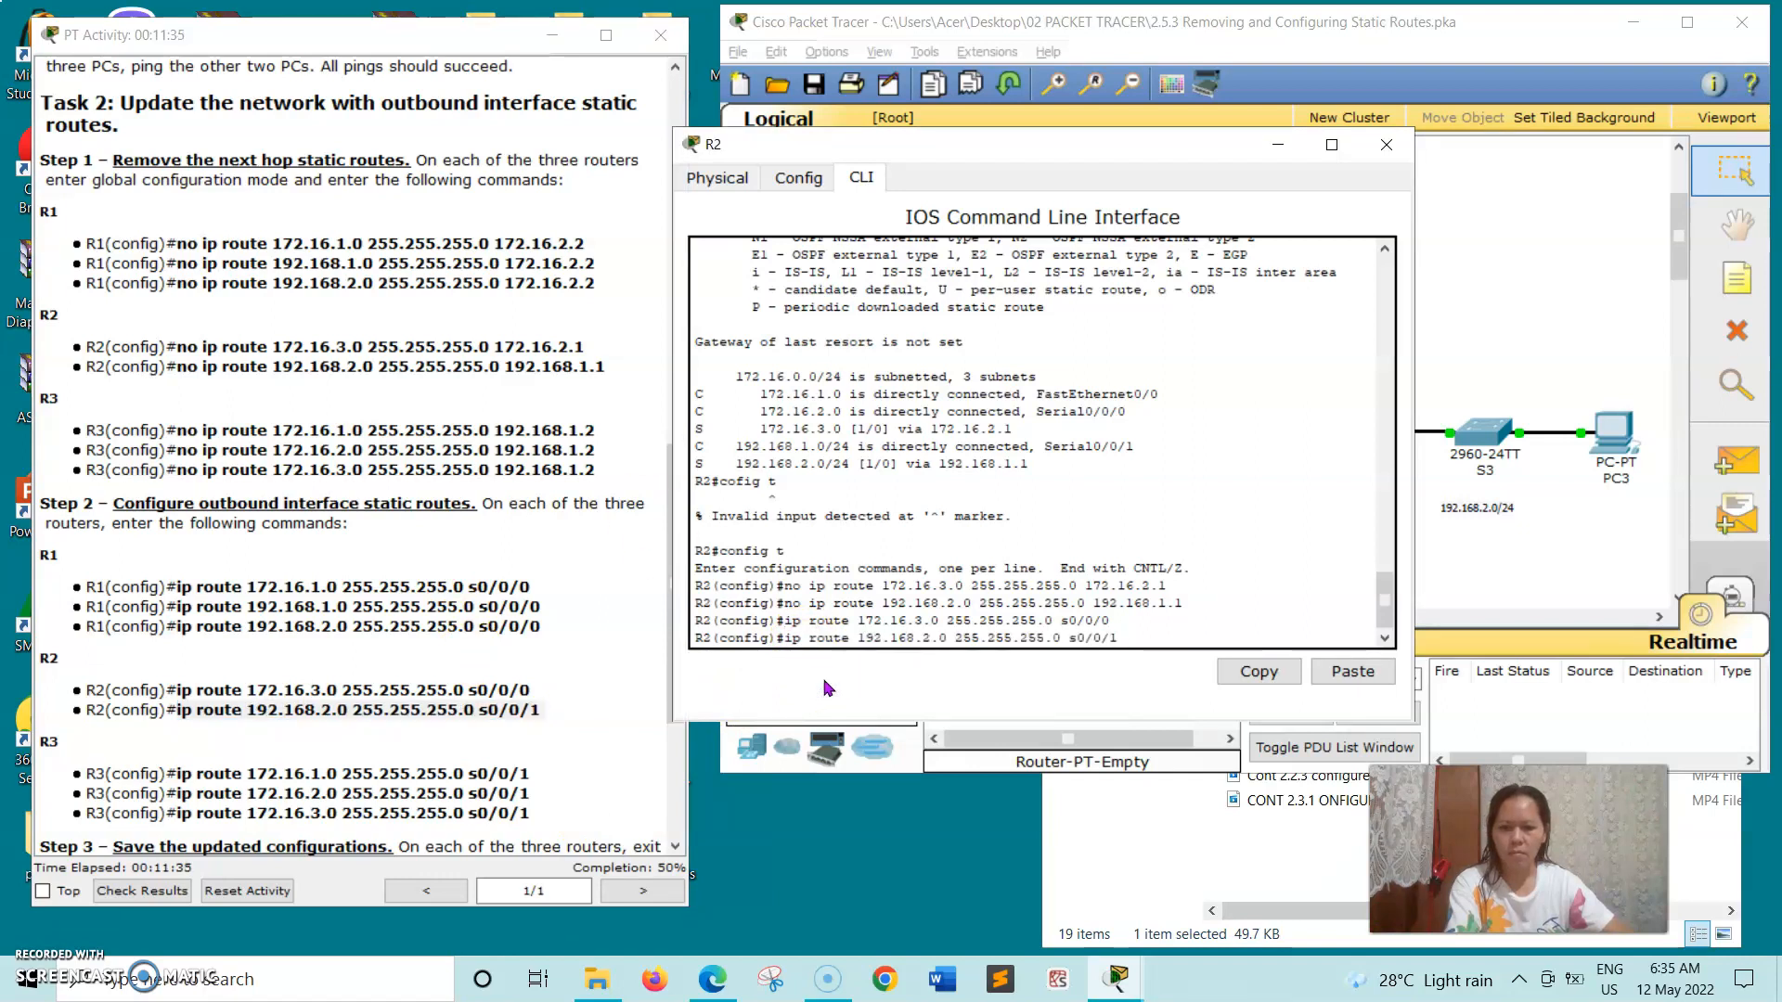
pyautogui.press('Return')
pyautogui.click(1390, 141)
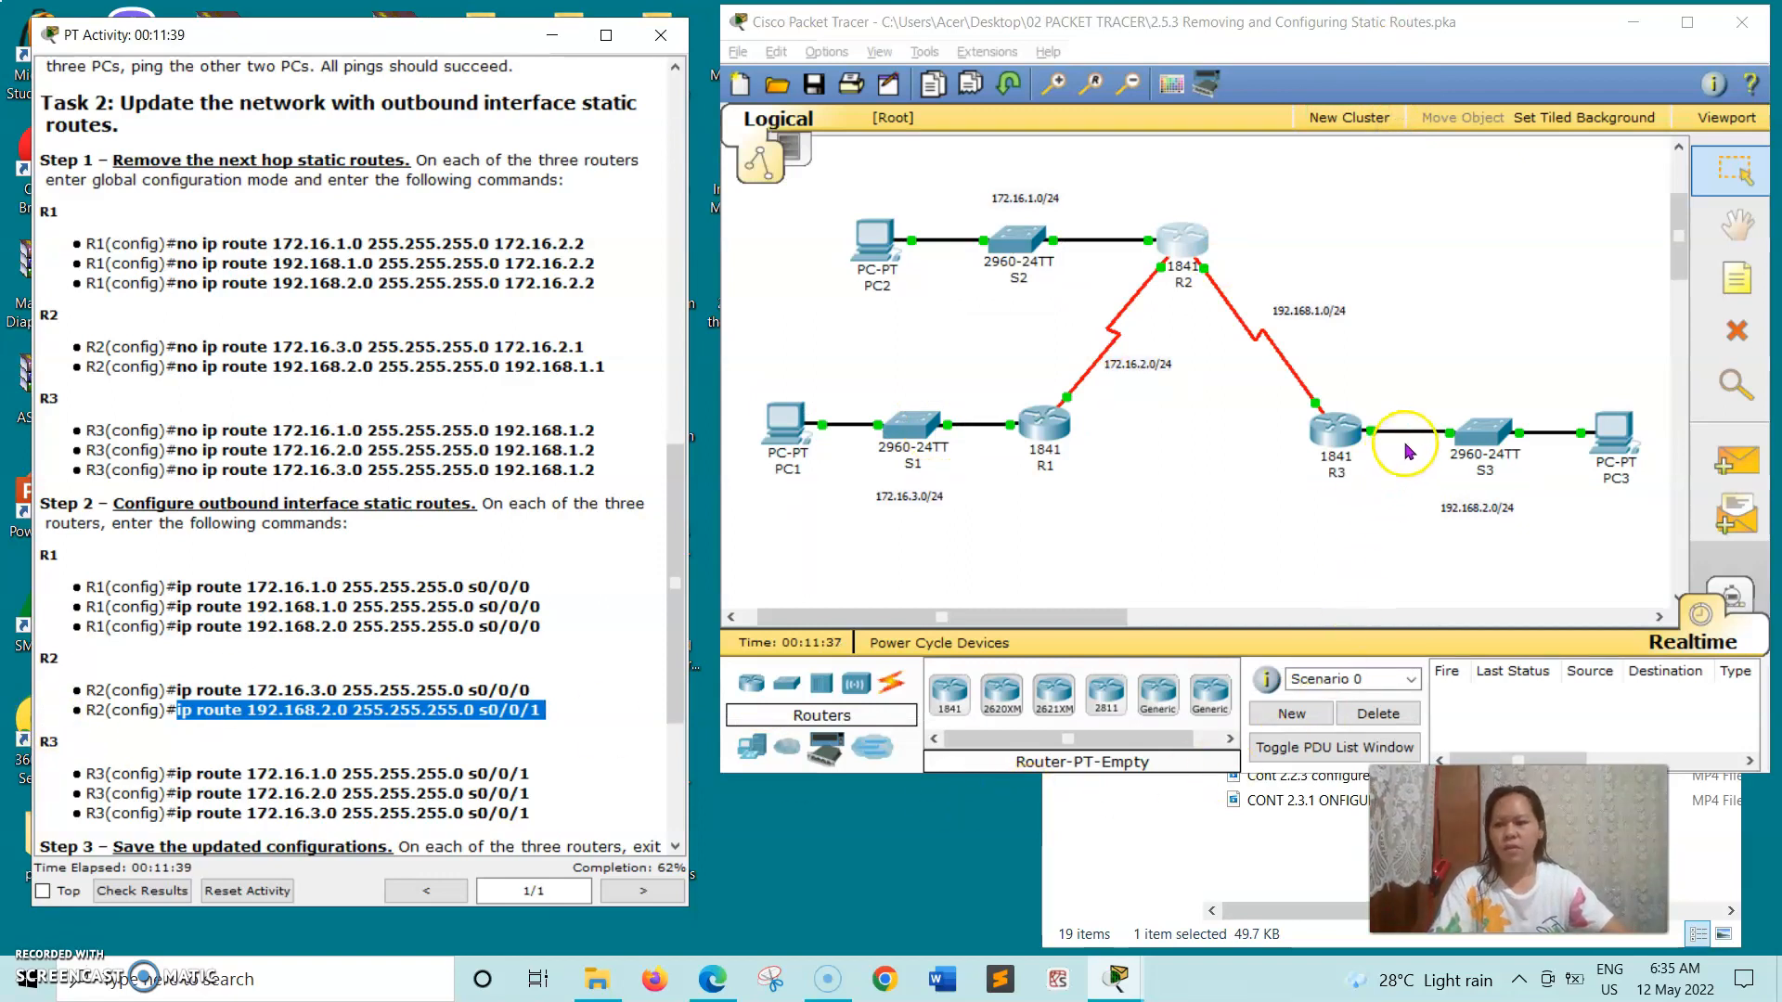
# - Open R3's command line beside the instructions and run the copied outbound route command ip route 172.16.1.0 255.255.255.0 s0/0/1
pyautogui.click(1329, 441)
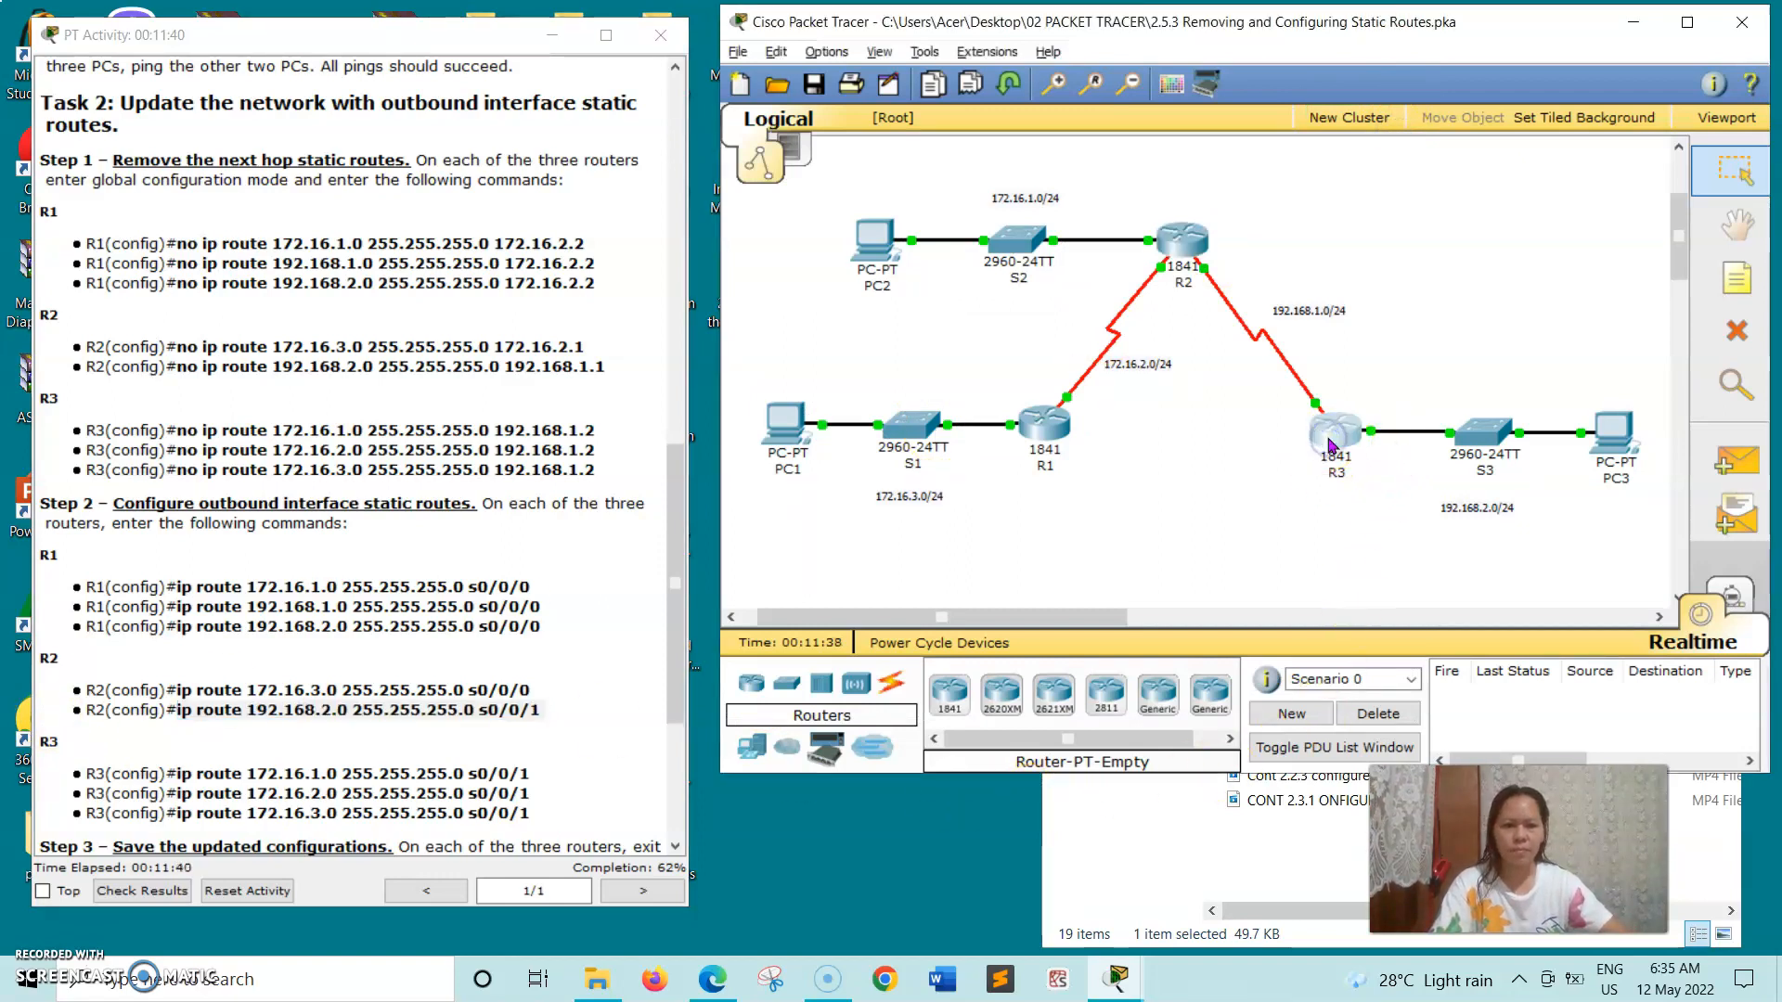
pyautogui.moveTo(555, 211); pyautogui.dragTo(1016, 184)
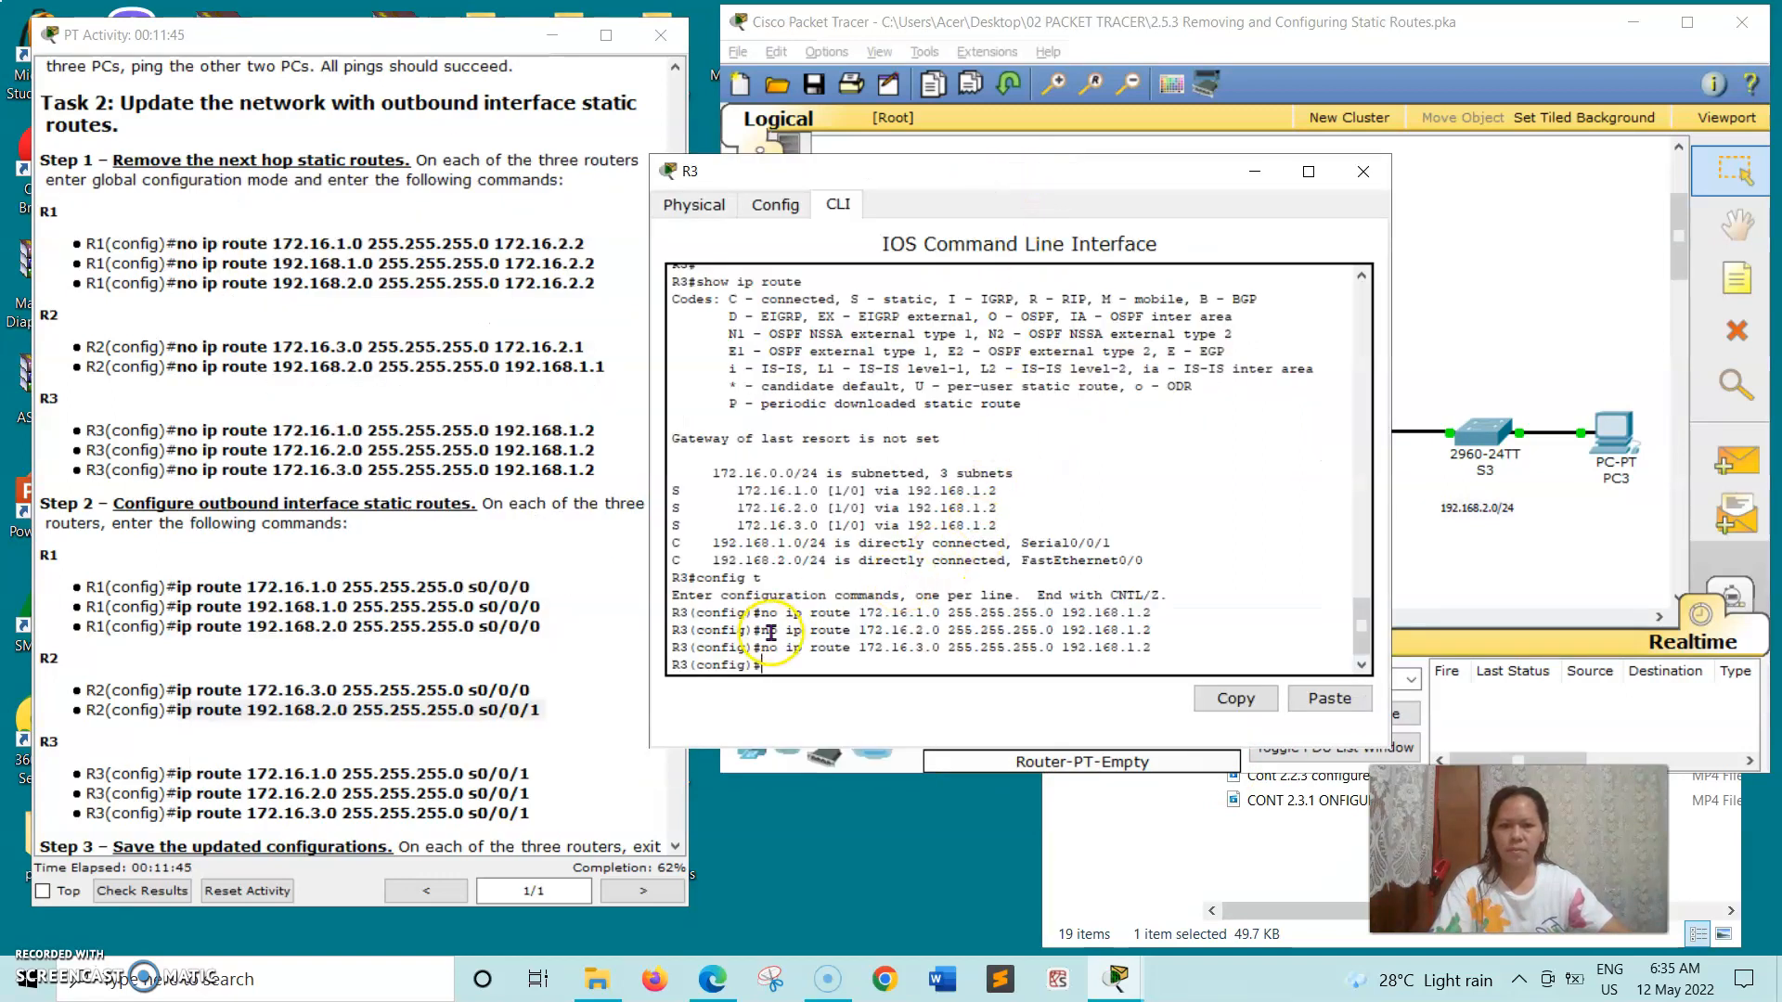
pyautogui.moveTo(178, 772); pyautogui.dragTo(401, 773)
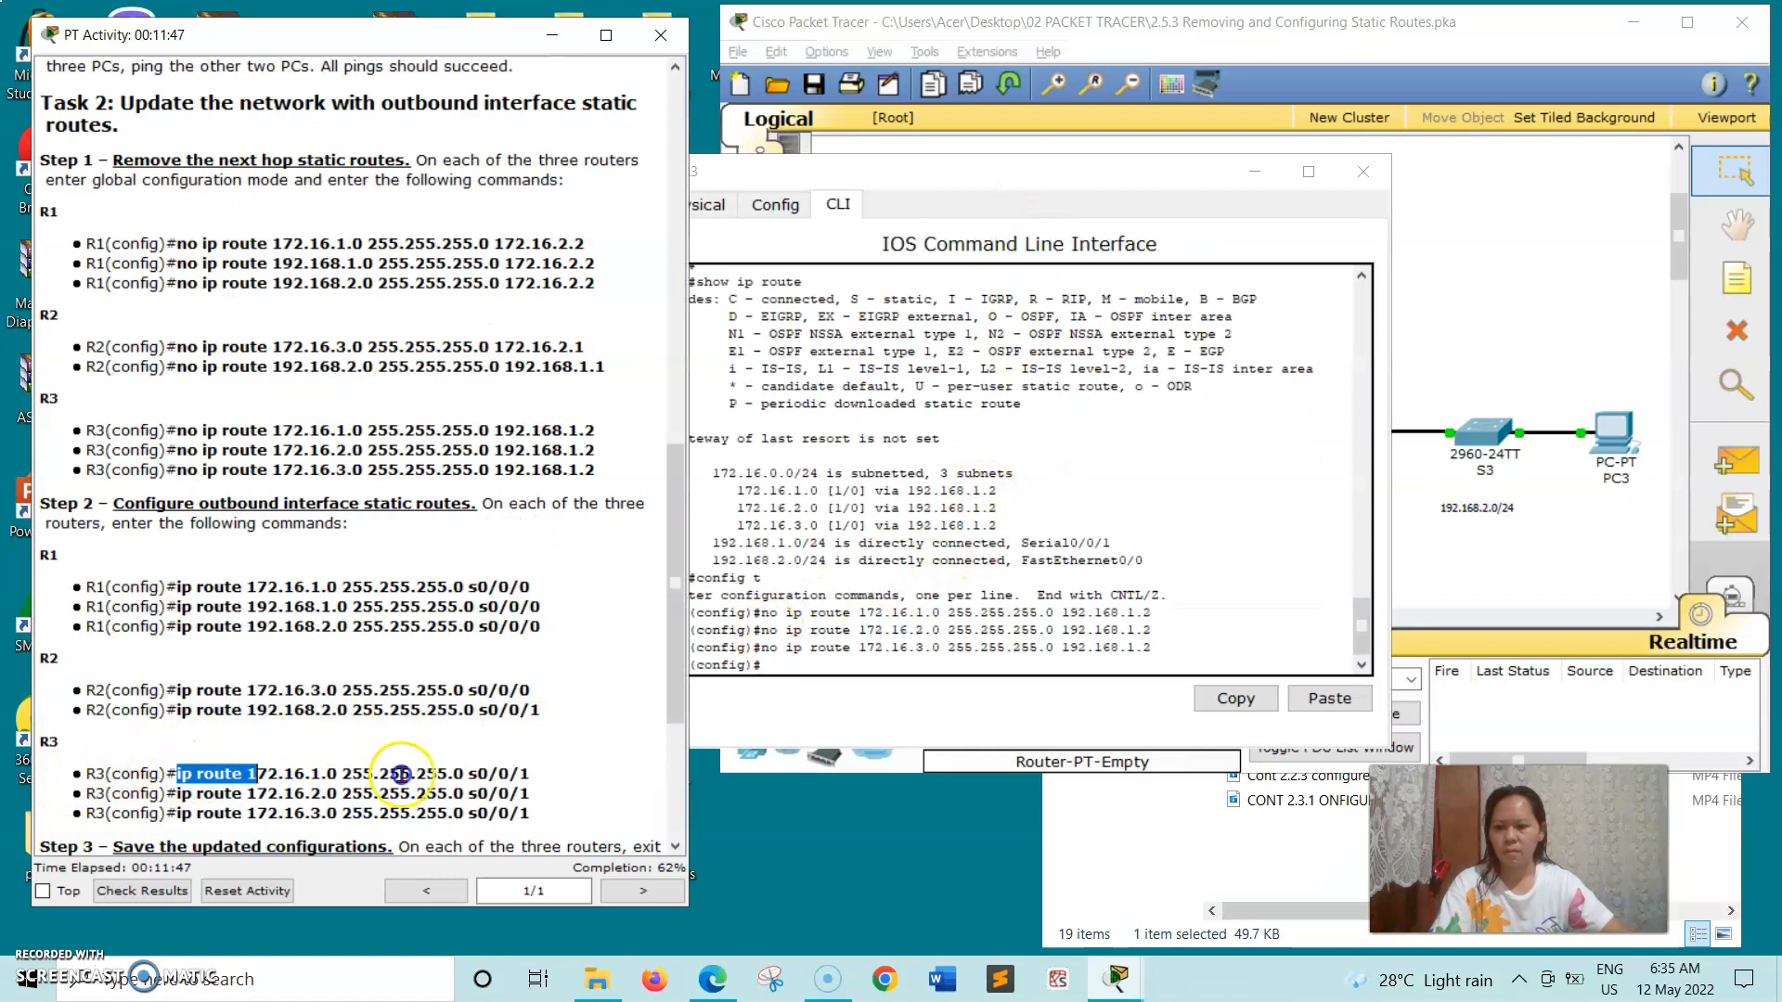
pyautogui.rightClick(539, 773)
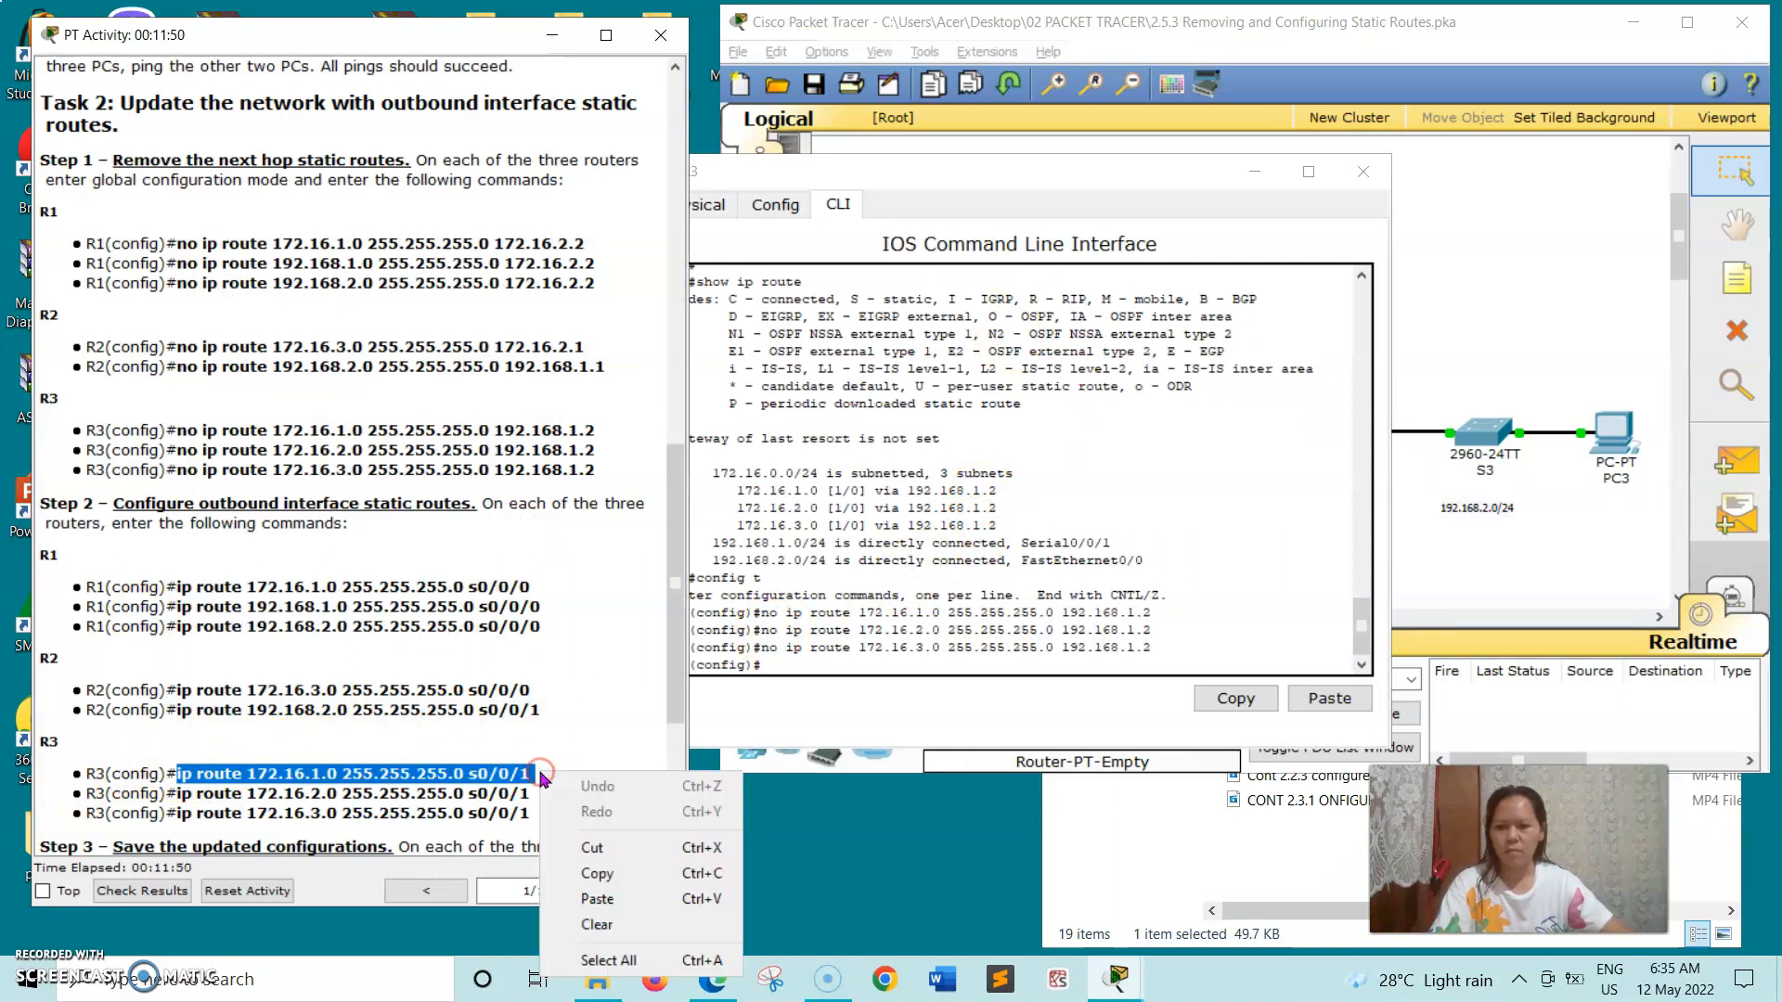
pyautogui.click(590, 876)
pyautogui.click(787, 662)
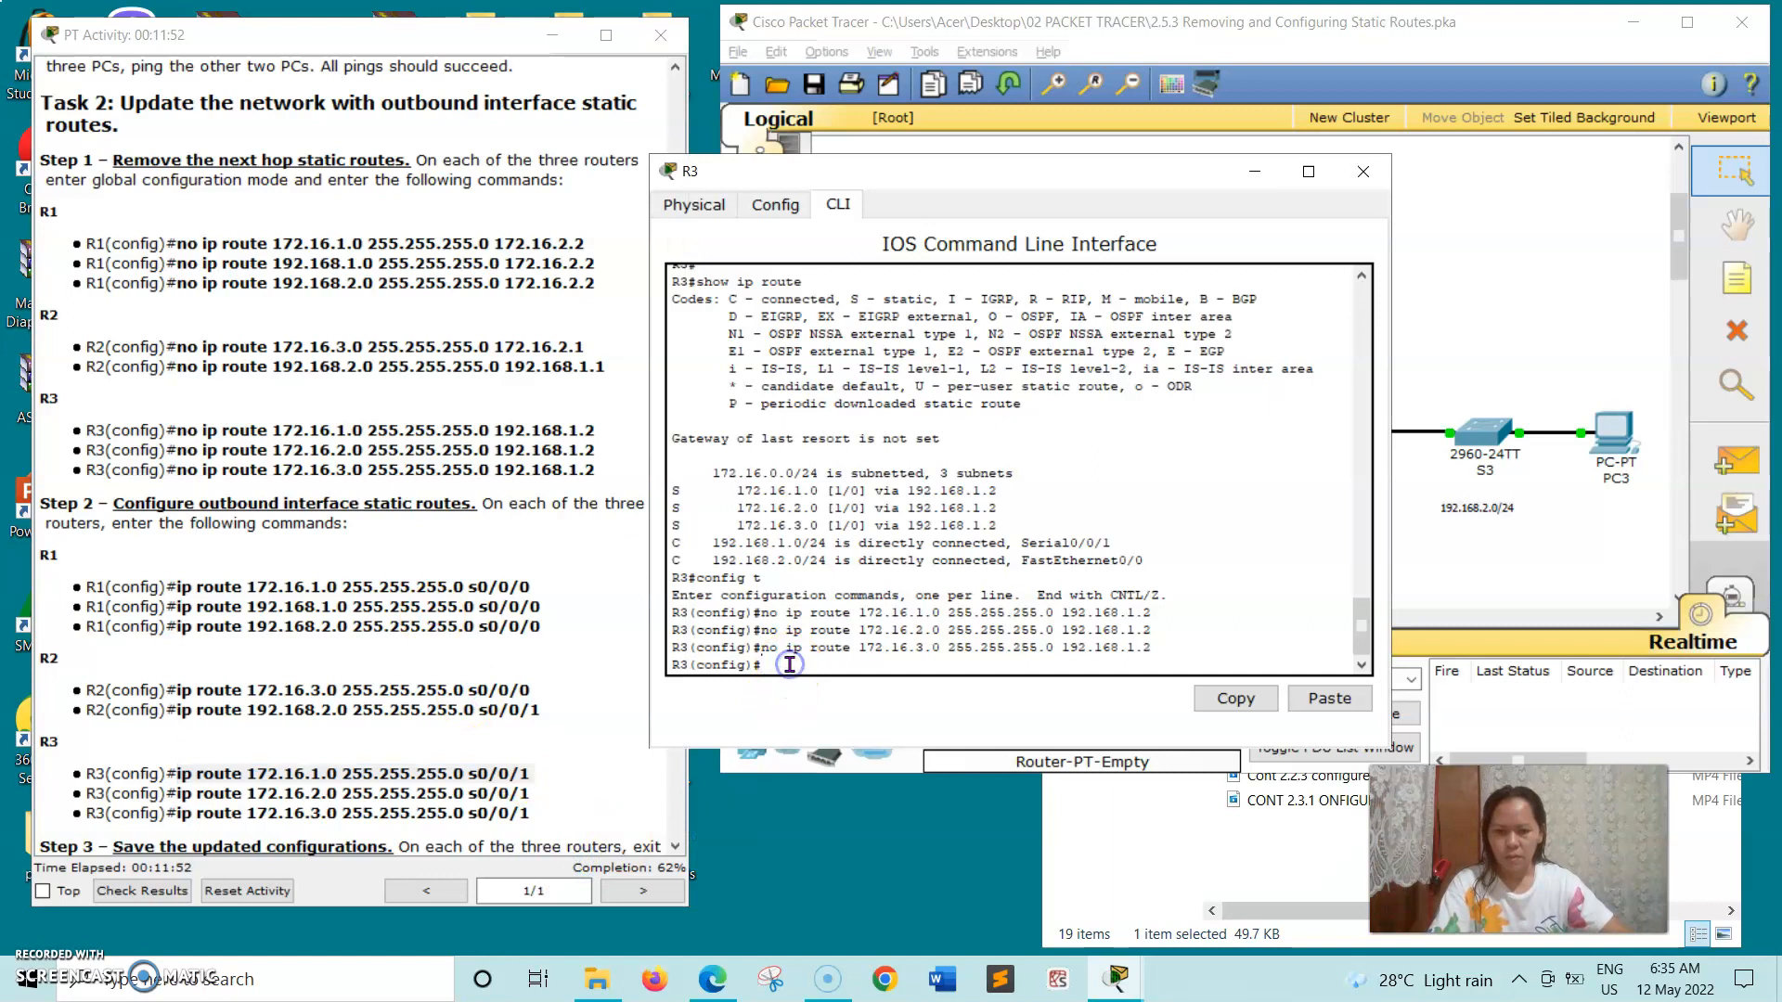
pyautogui.rightClick(789, 664)
pyautogui.click(817, 703)
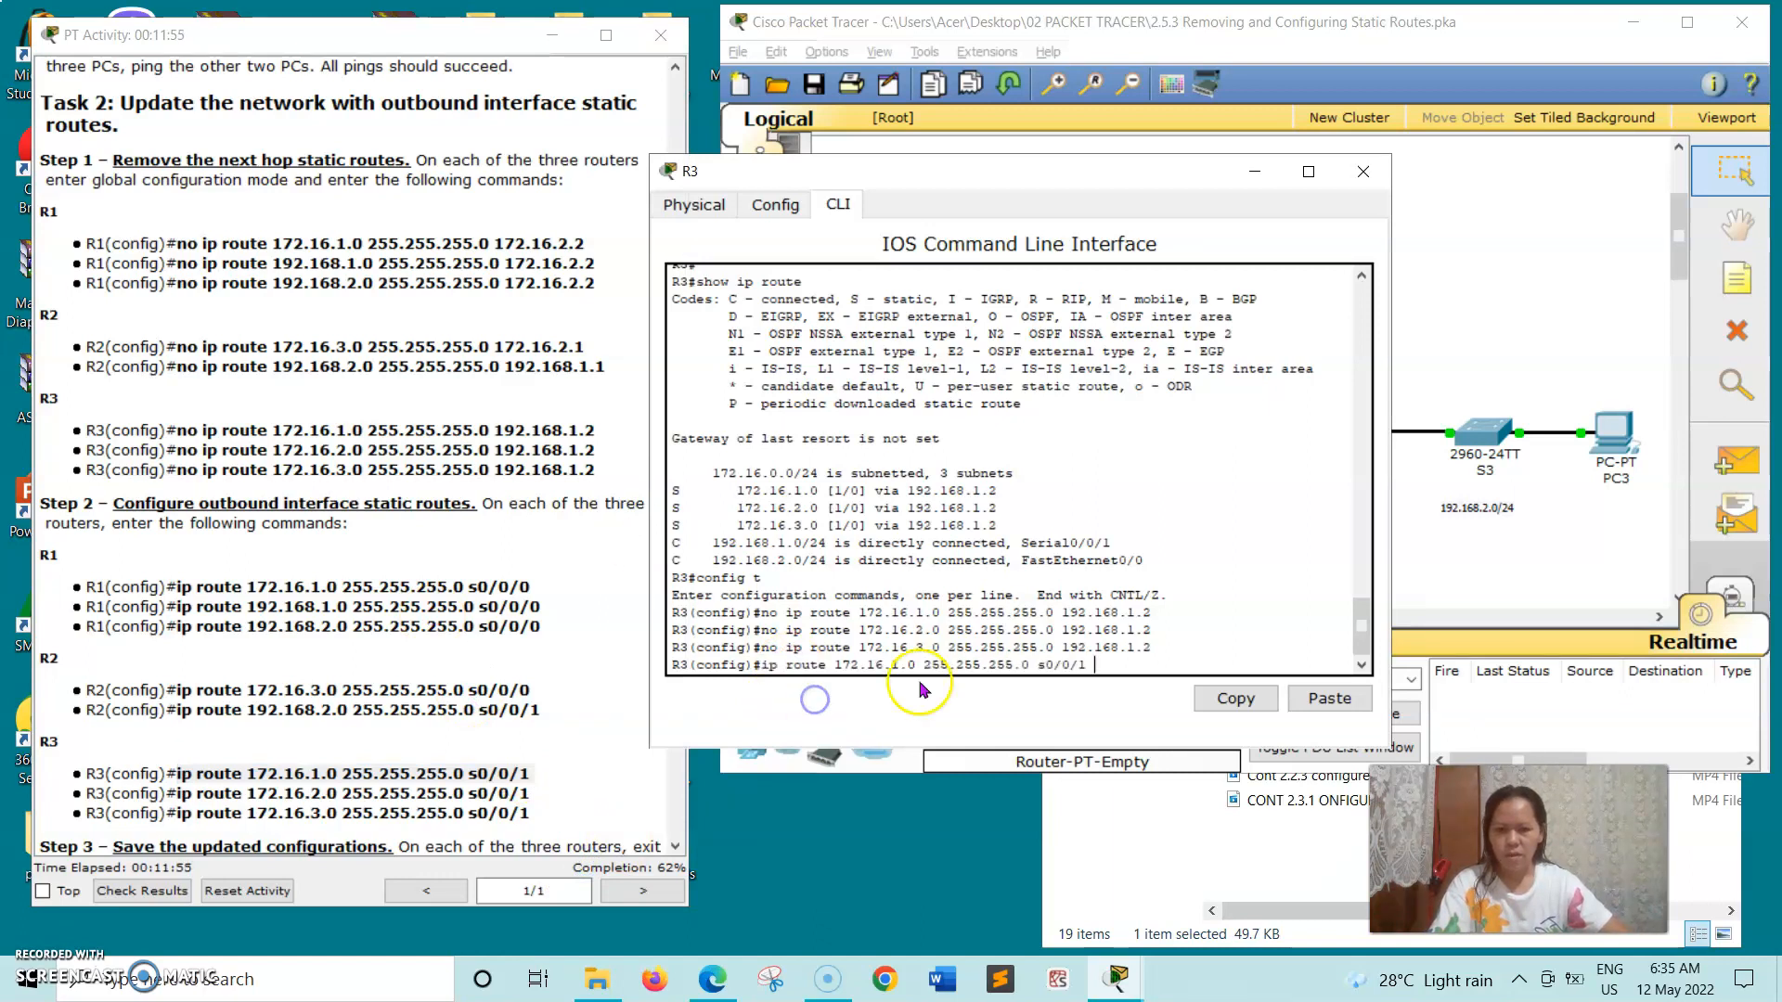
pyautogui.press('Return')
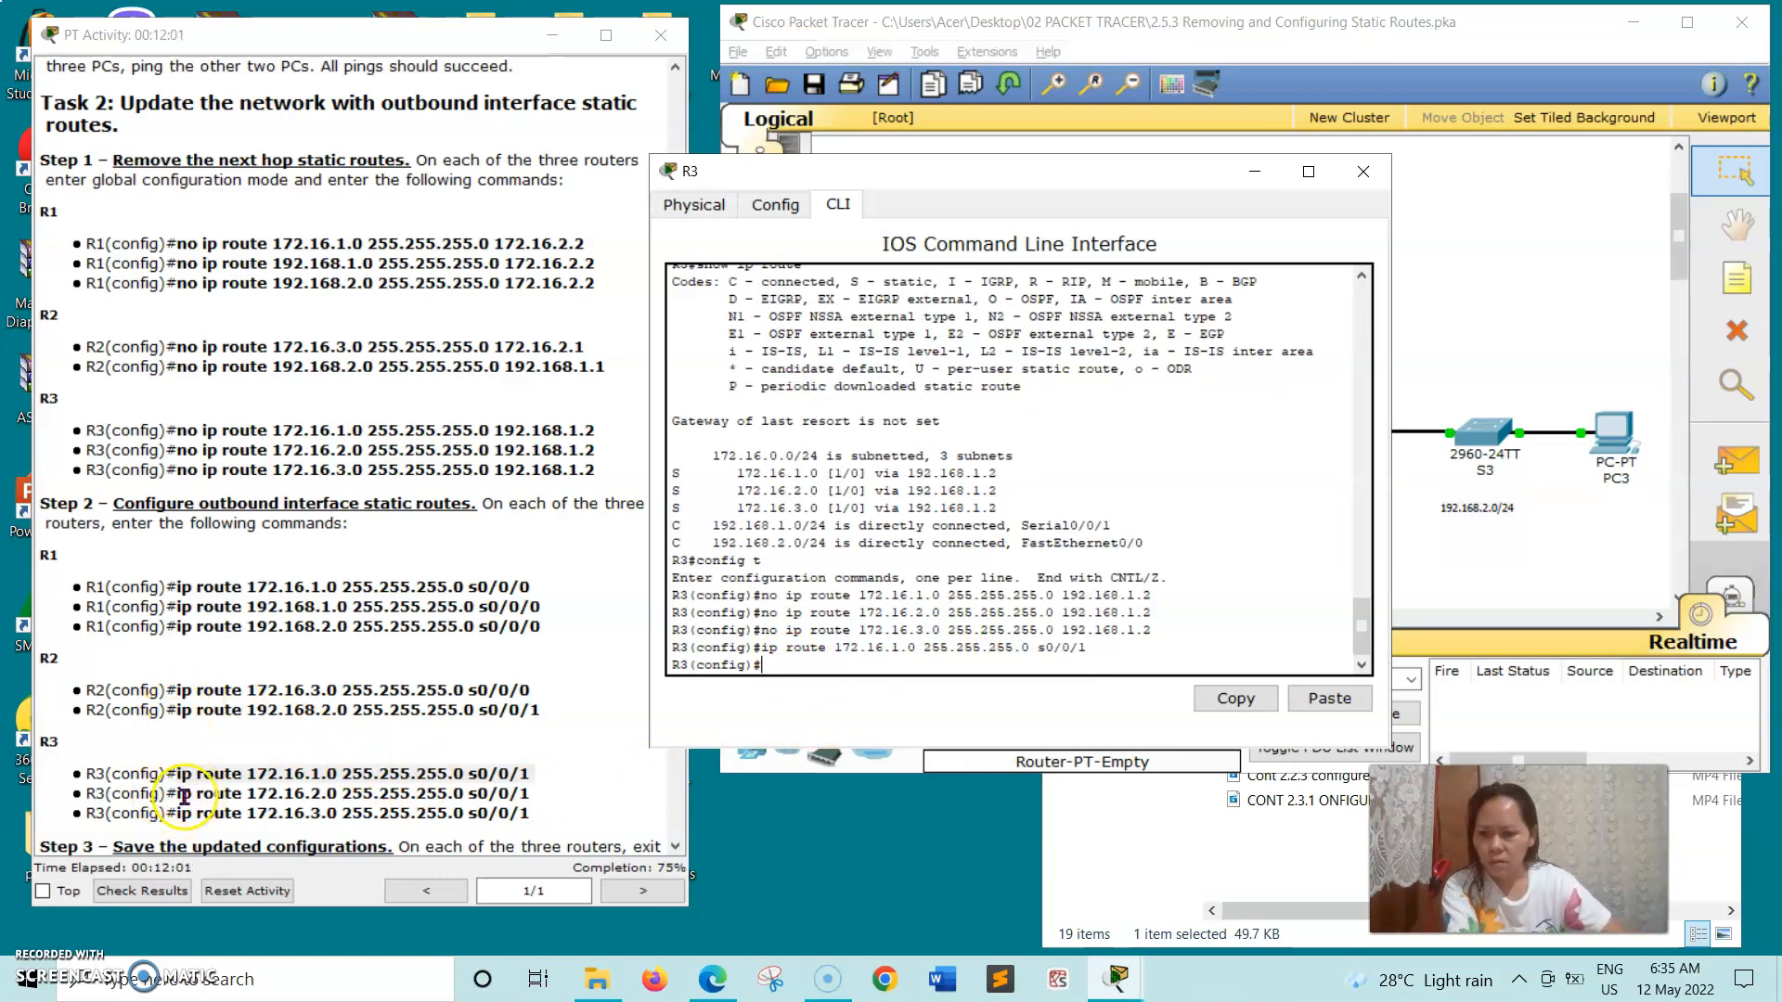
# - Copy R3's second outbound route command from the instructions and run it on R3: ip route 172.16.2.0 255.255.255.0 s0/0/1
pyautogui.click(227, 795)
pyautogui.moveTo(327, 800); pyautogui.dragTo(535, 796)
pyautogui.rightClick(535, 796)
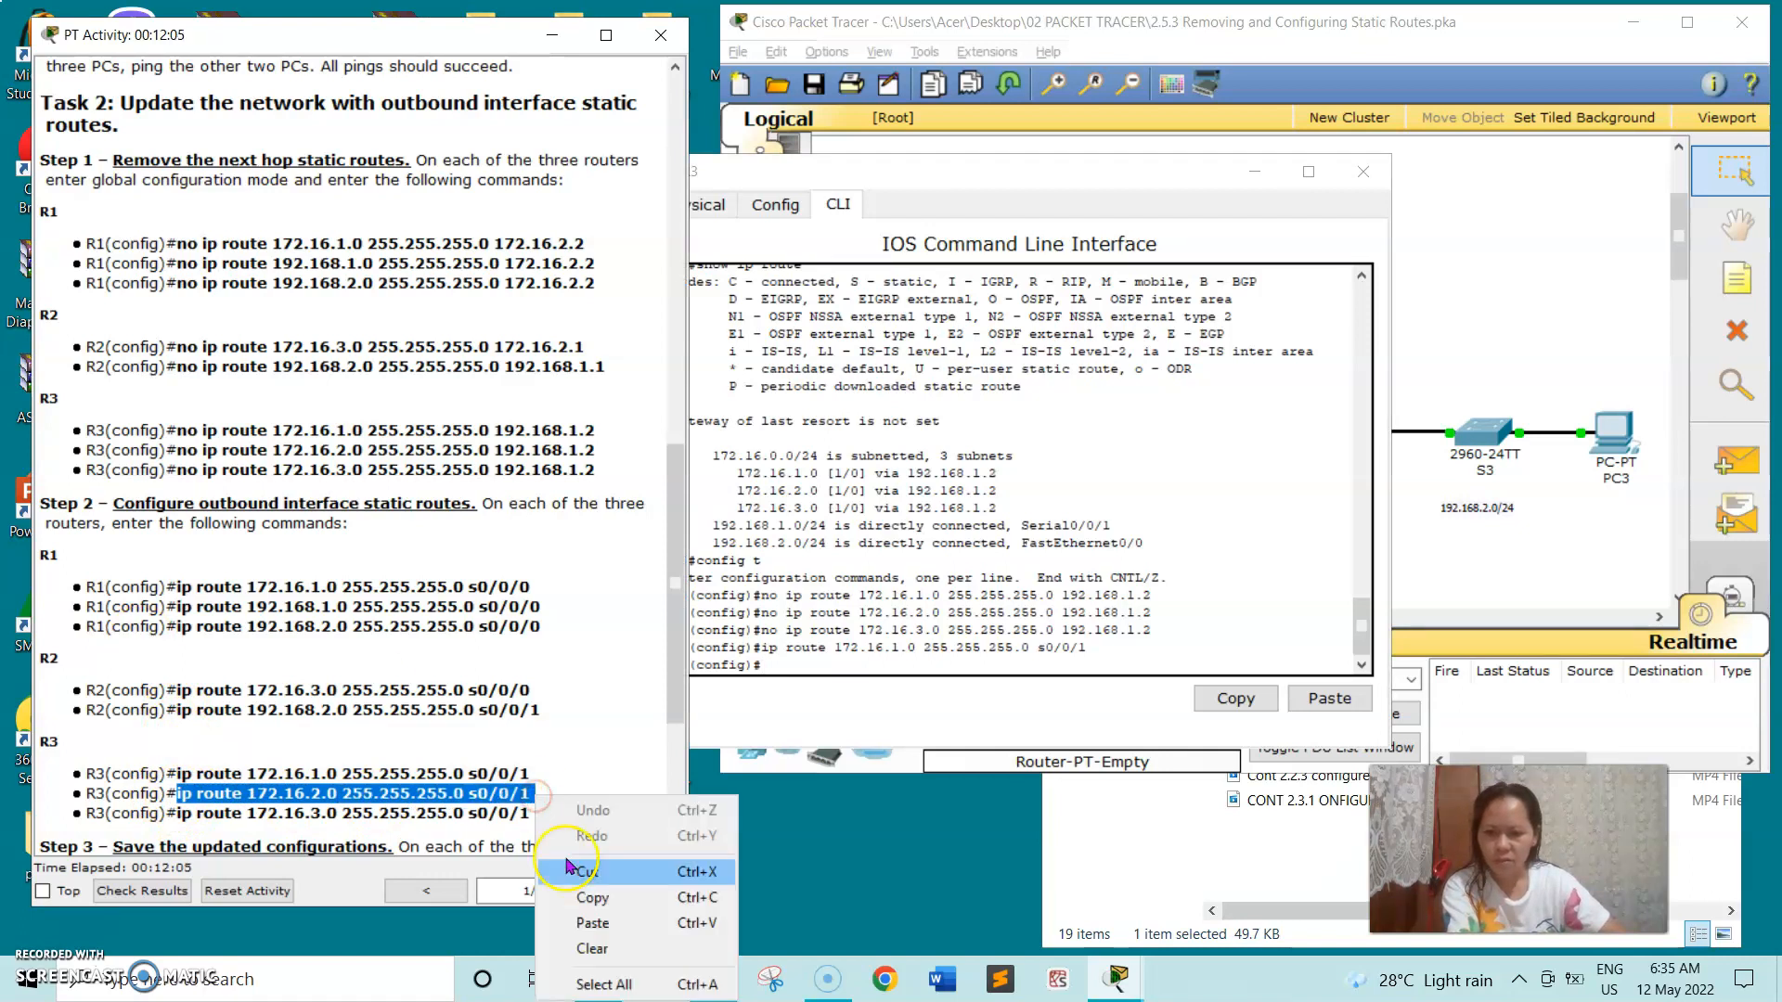
pyautogui.click(602, 902)
pyautogui.click(775, 656)
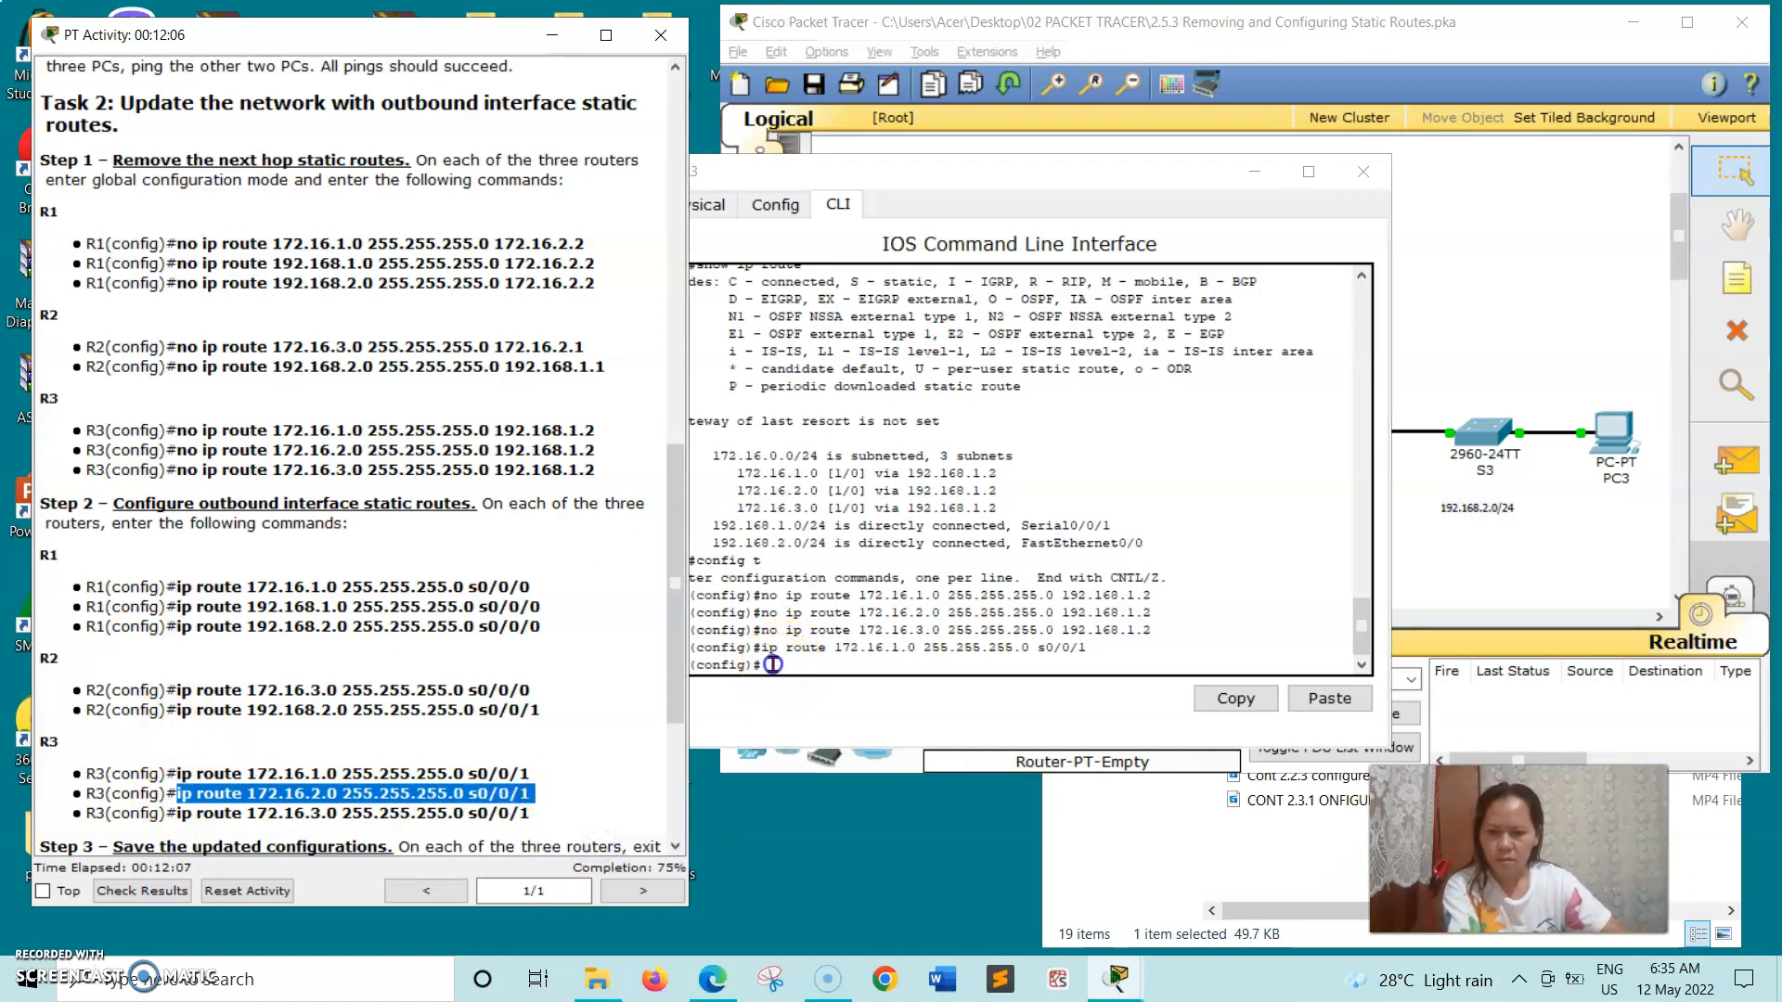
pyautogui.click(773, 664)
pyautogui.rightClick(772, 664)
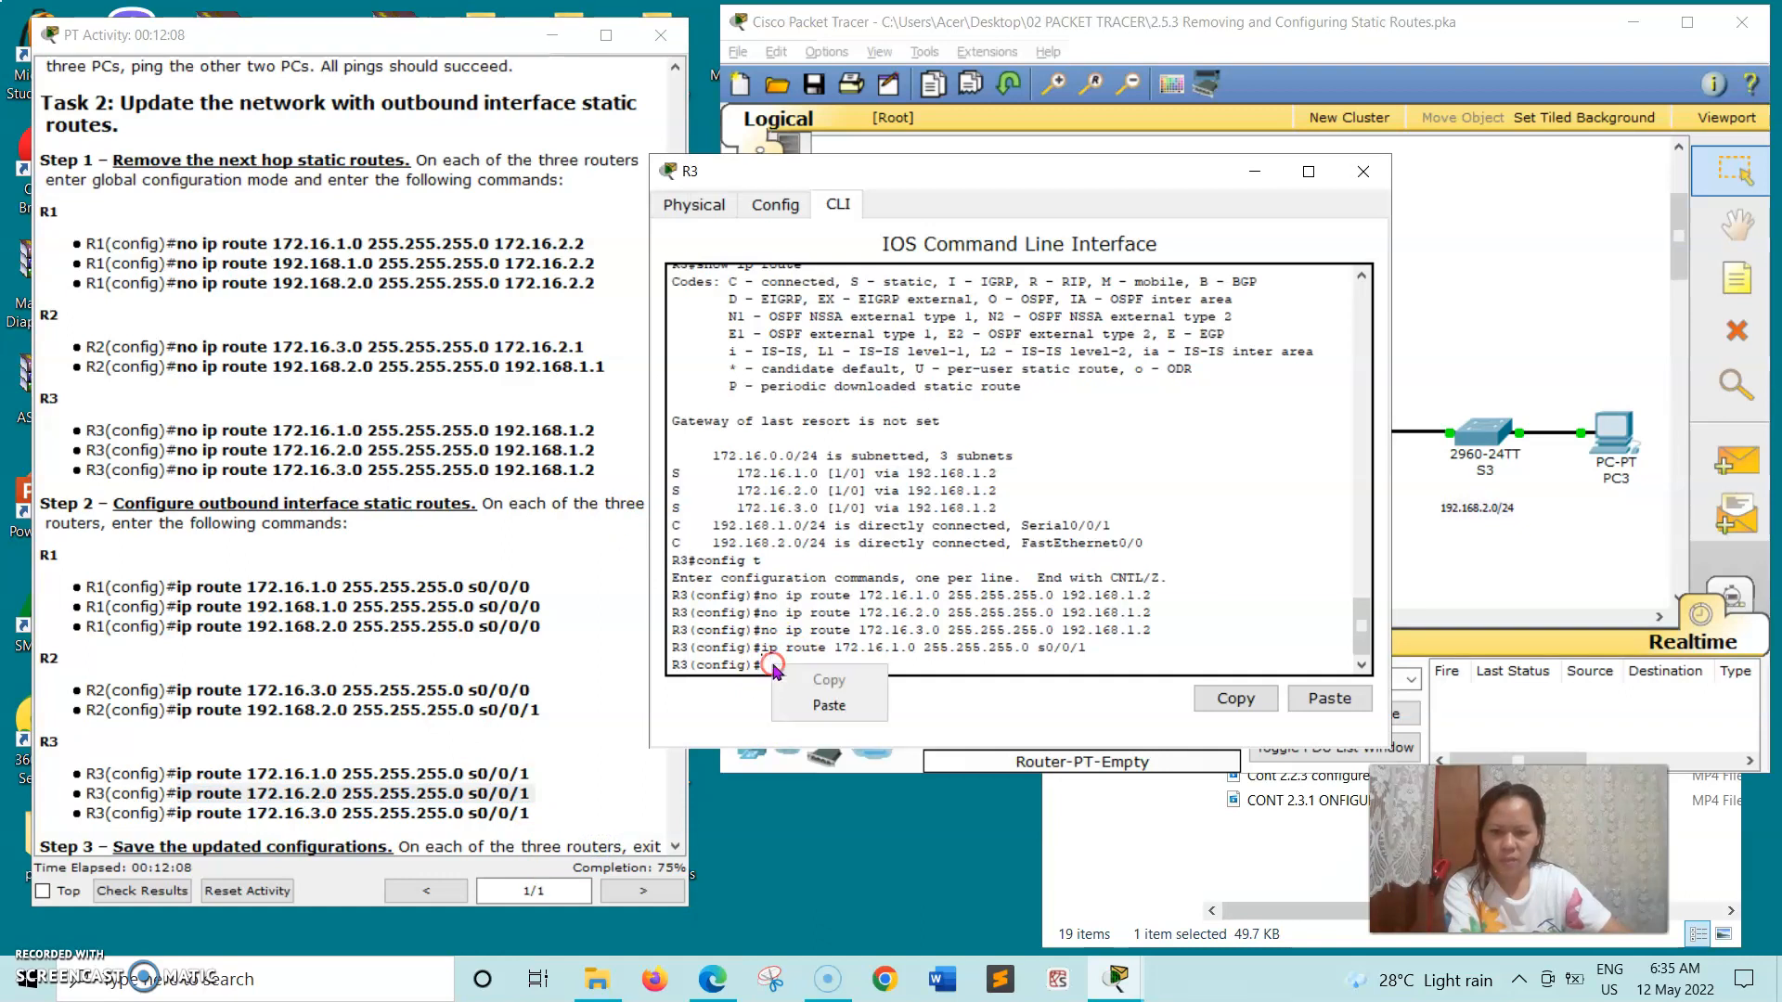
pyautogui.click(800, 706)
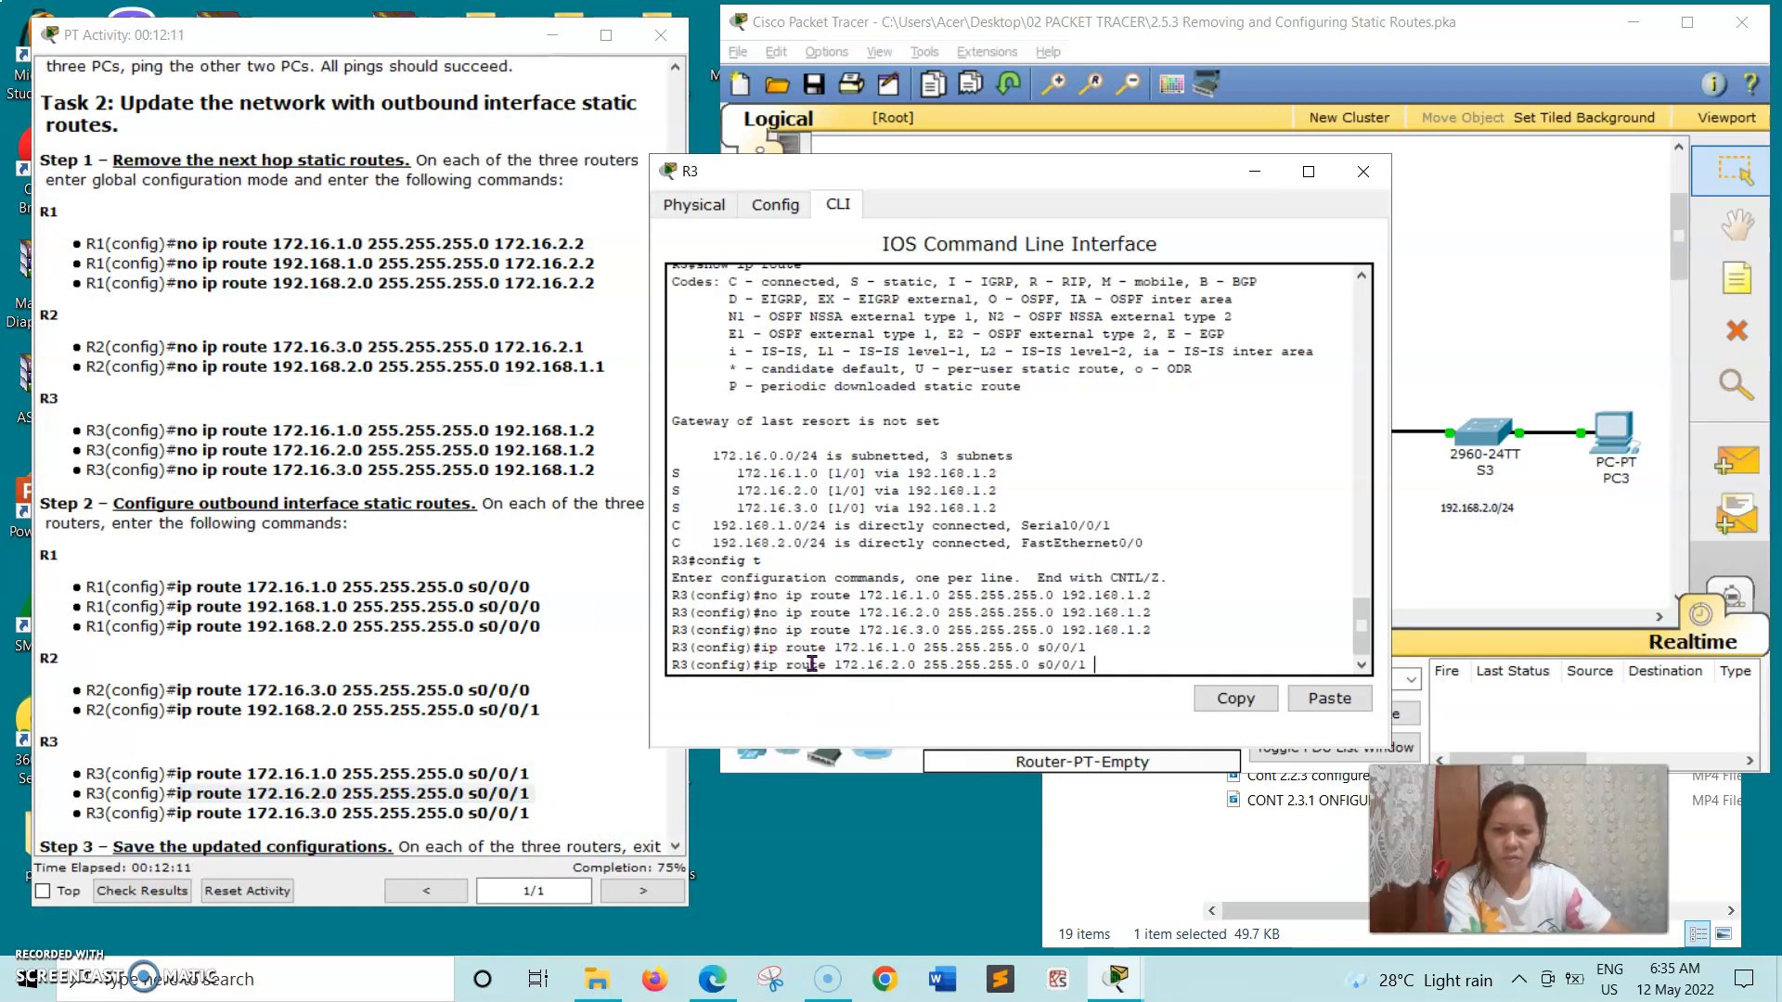
pyautogui.press('Return')
# - On R3's command line, run the copied command ip route 172.16.3.0 255.255.255.0 s0/0/1, and close the router's window
pyautogui.click(192, 824)
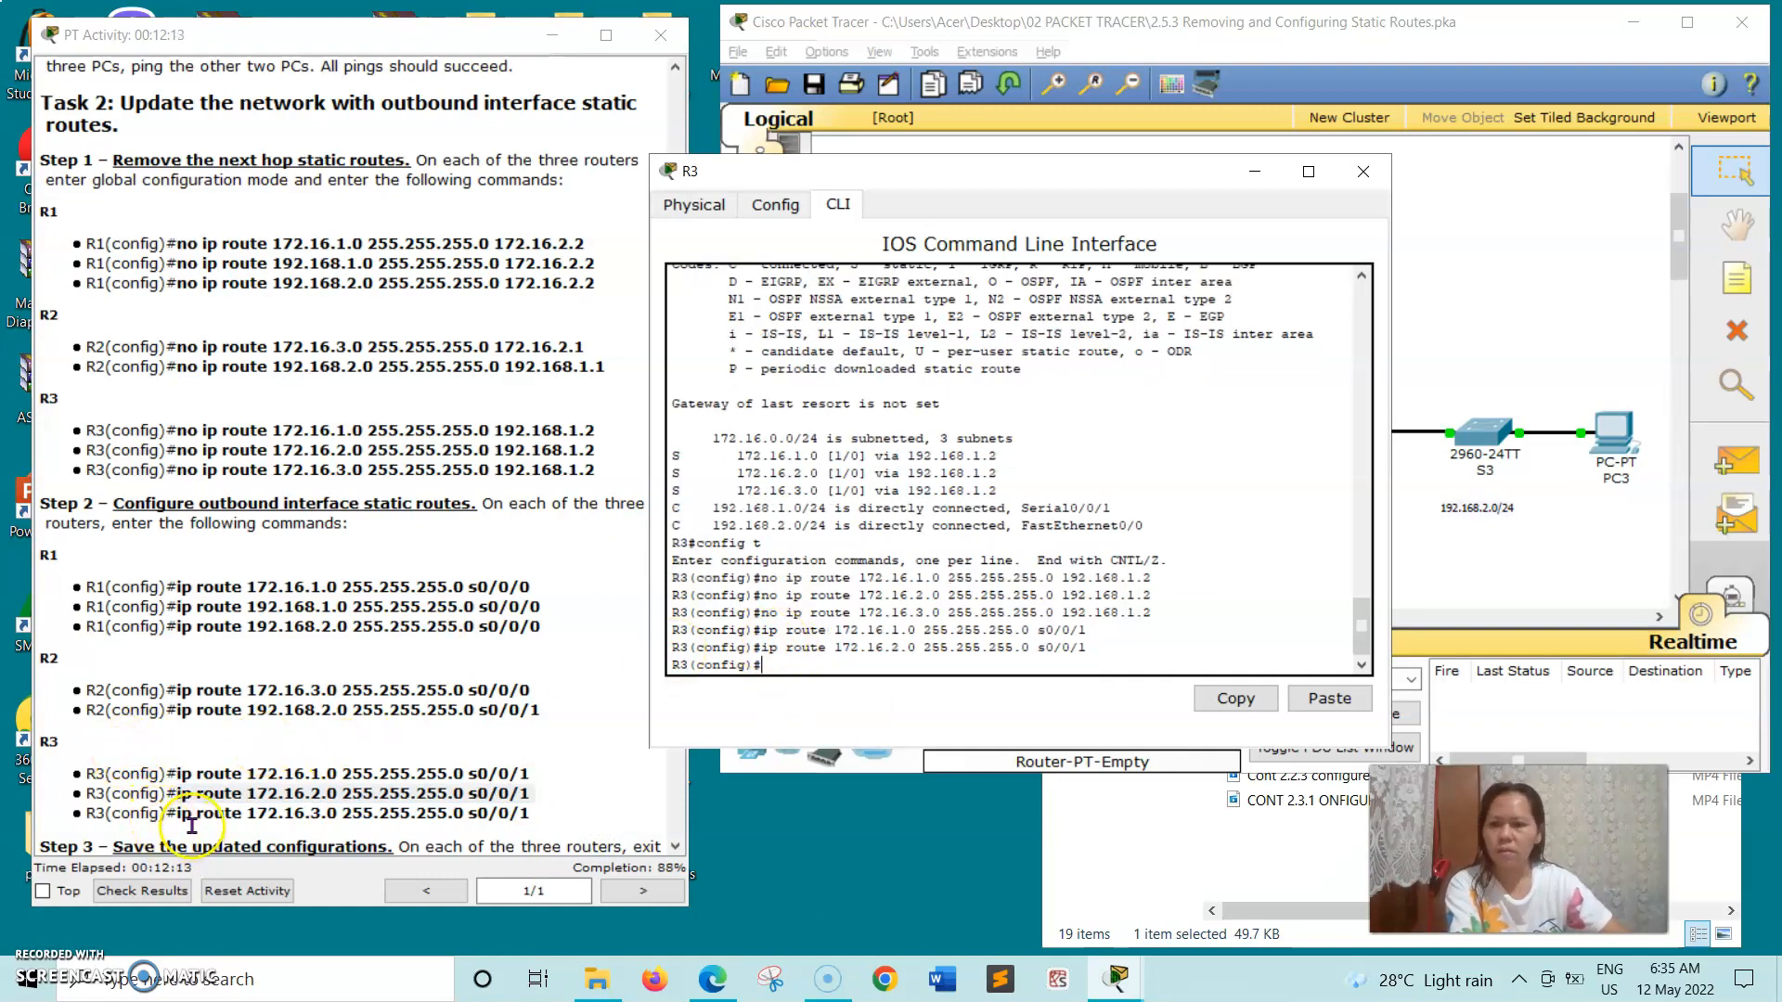
pyautogui.moveTo(178, 815); pyautogui.dragTo(539, 817)
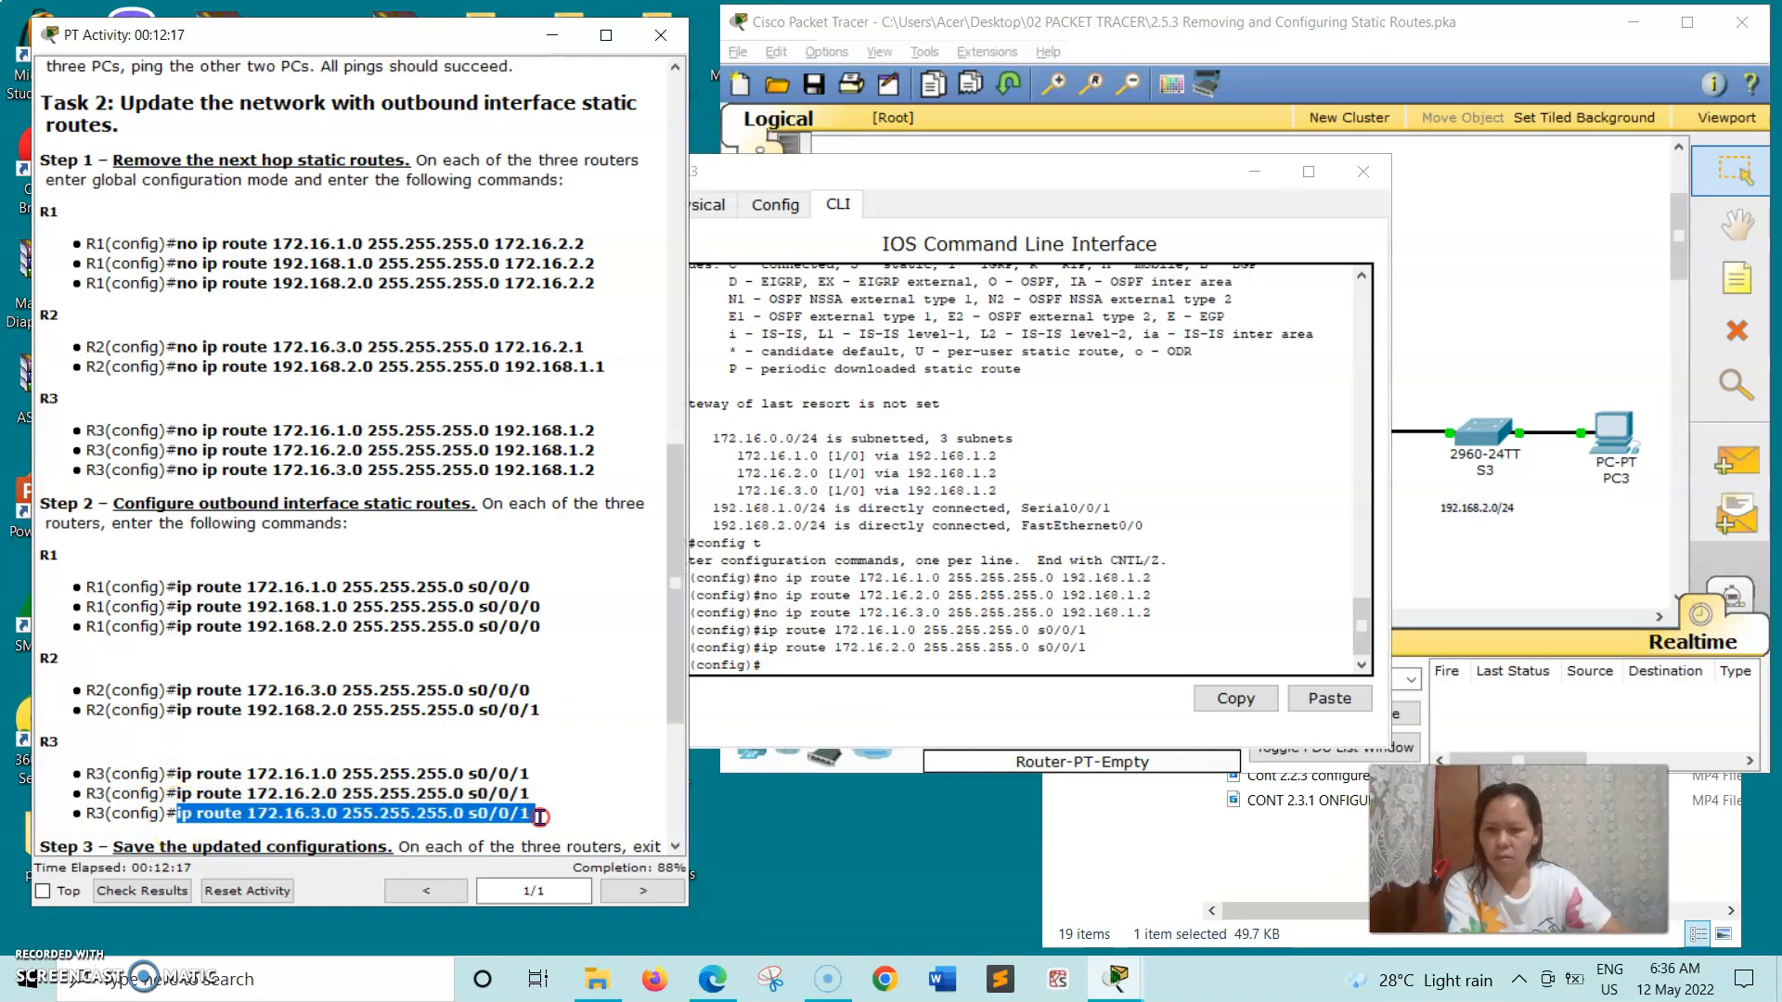
pyautogui.rightClick(539, 816)
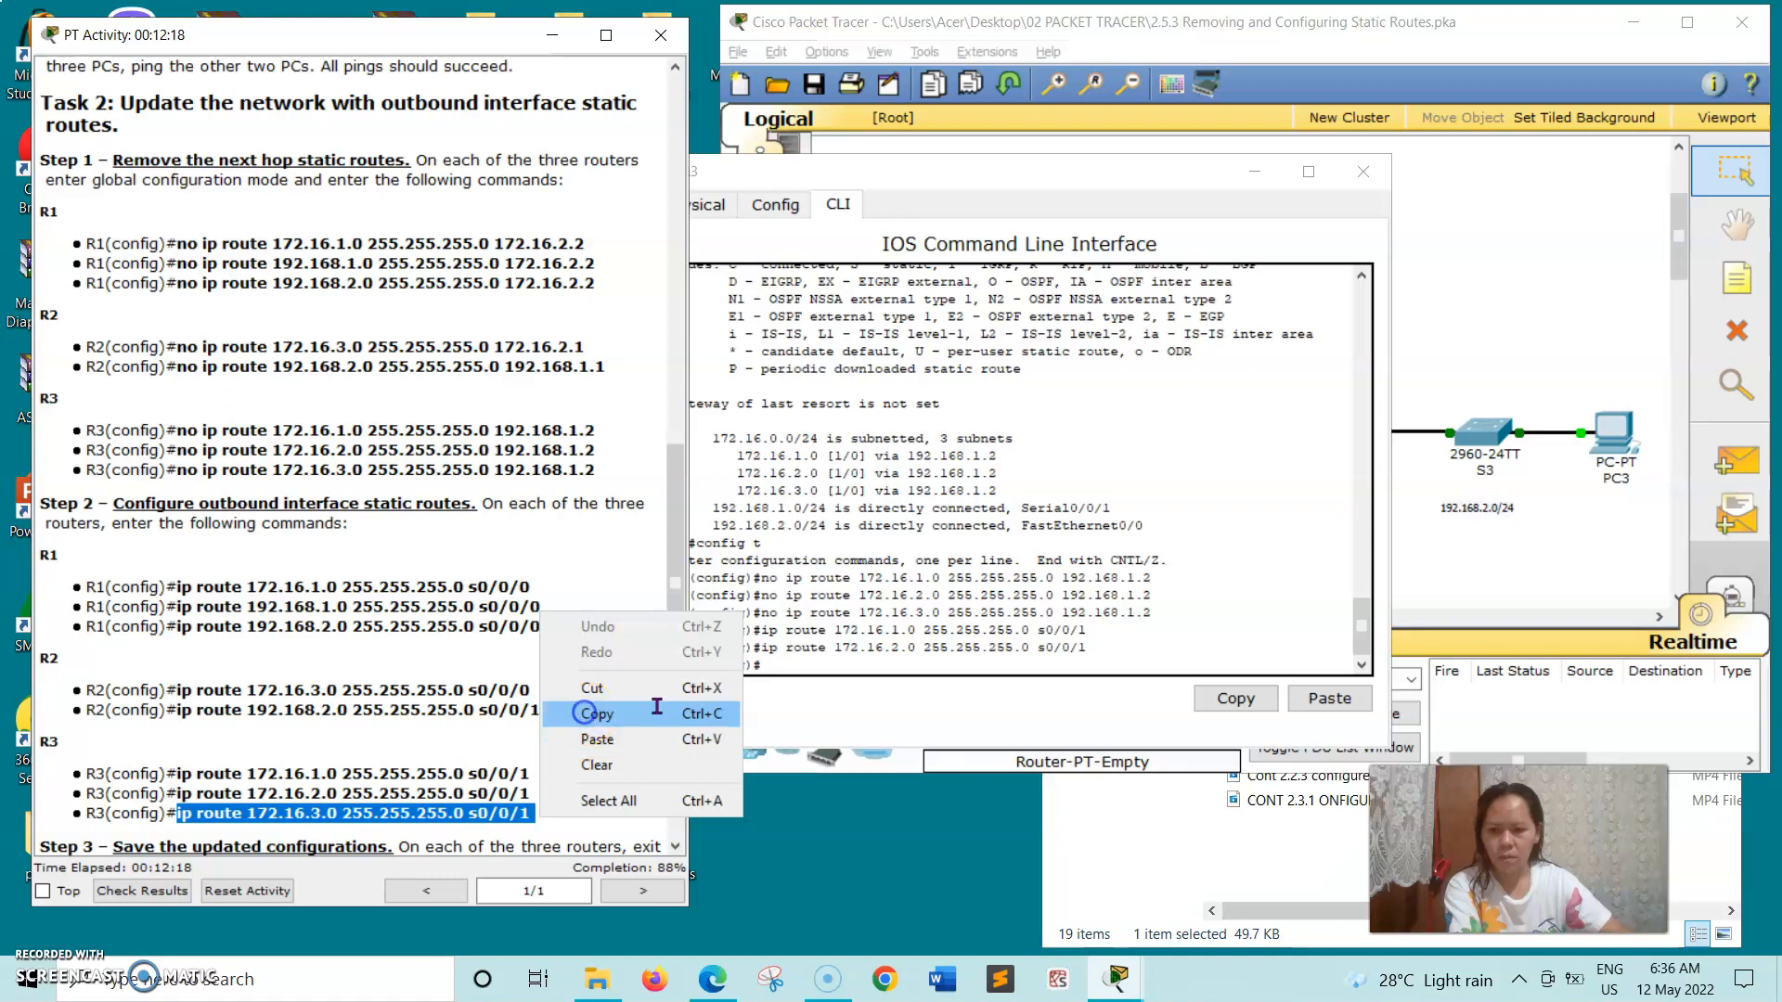
pyautogui.click(589, 713)
pyautogui.click(778, 668)
pyautogui.rightClick(778, 668)
pyautogui.click(816, 710)
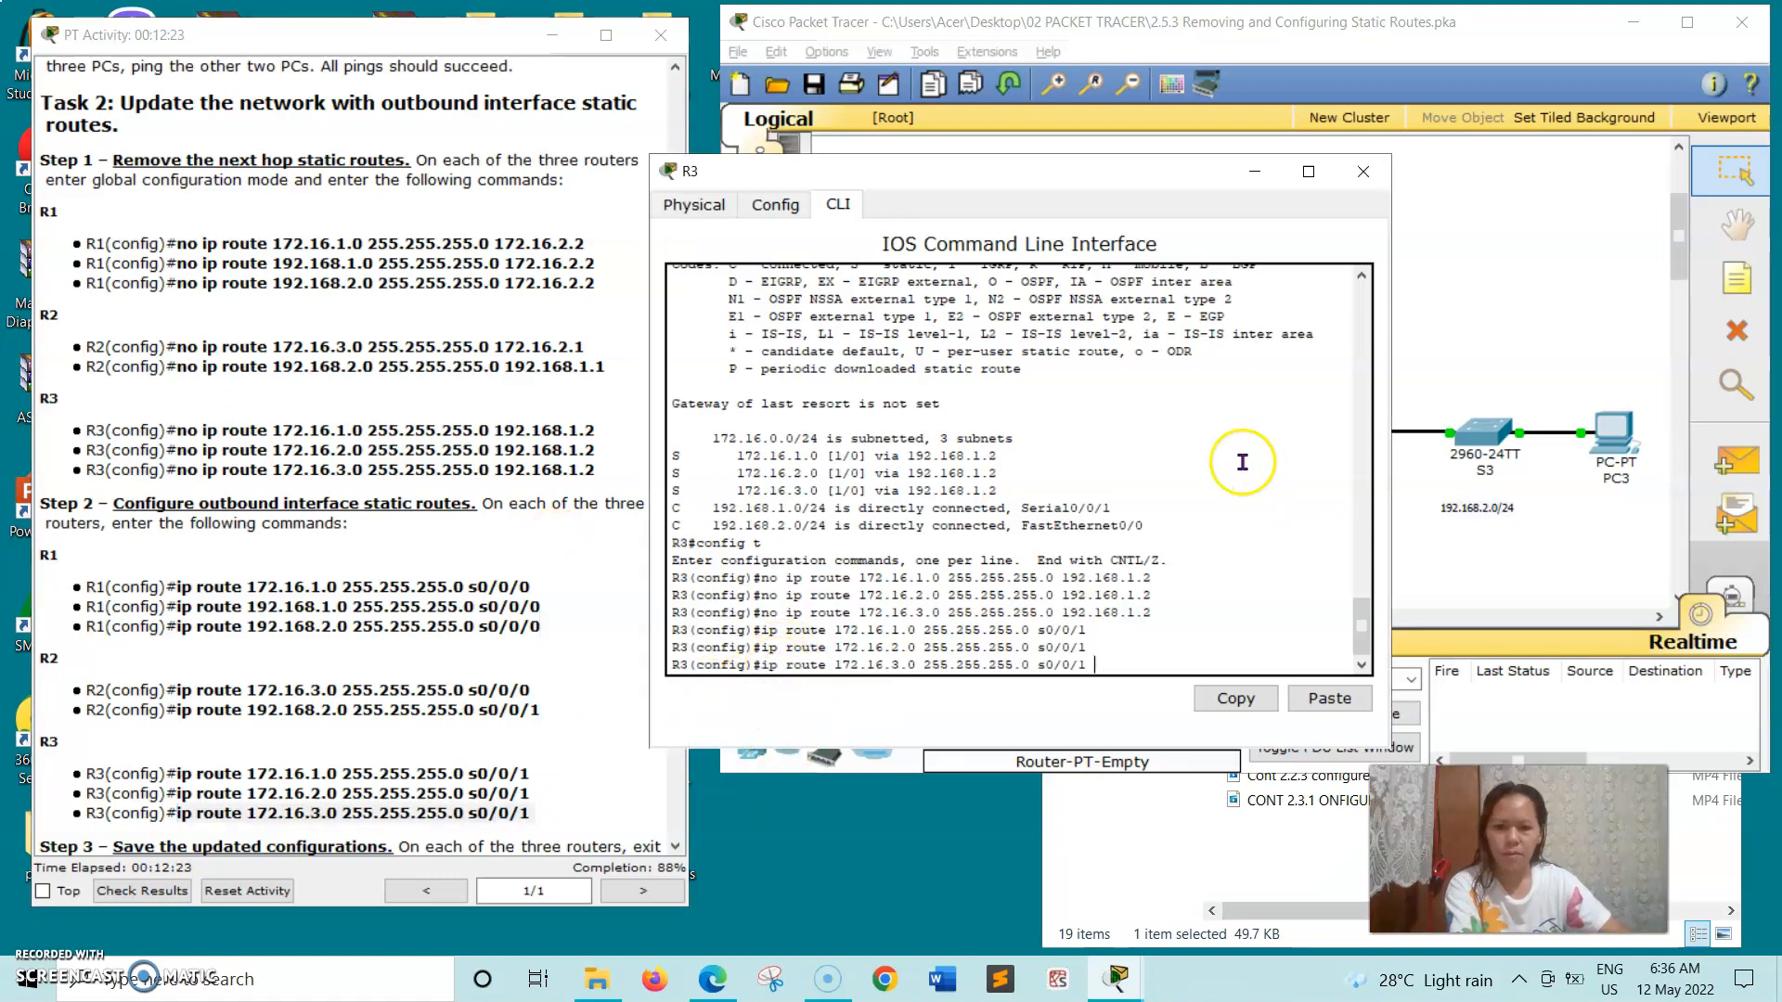
pyautogui.press('Return')
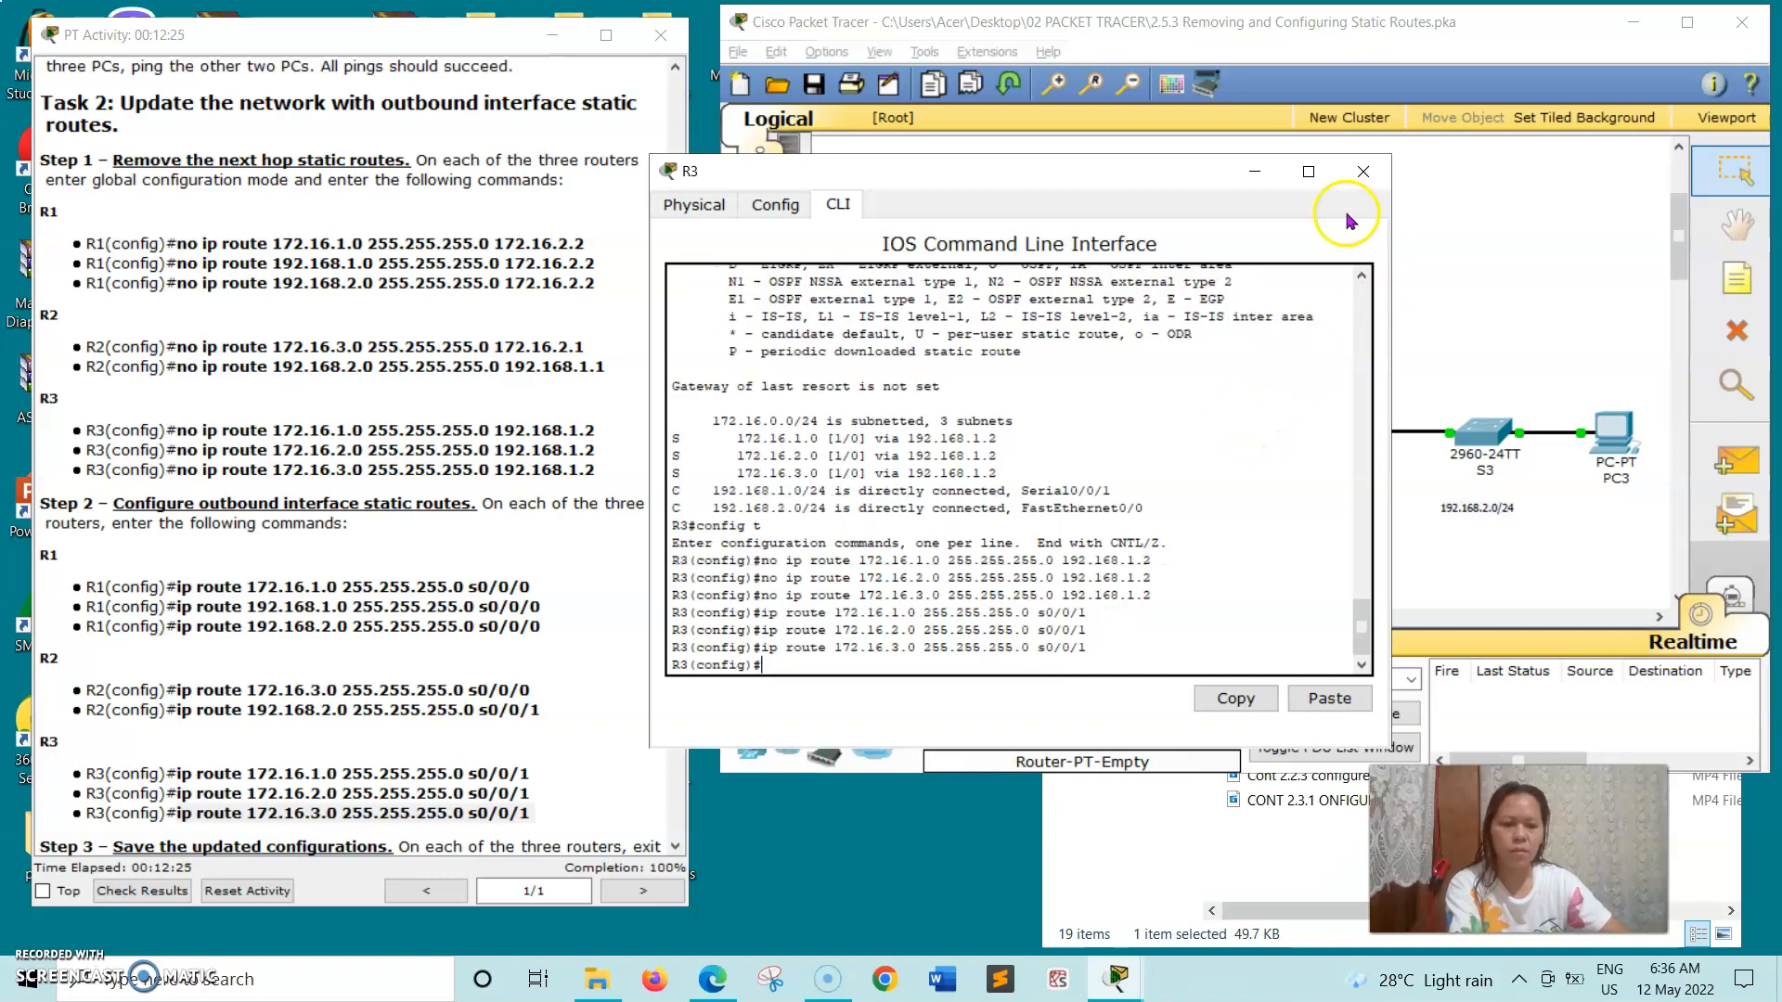
pyautogui.click(1355, 173)
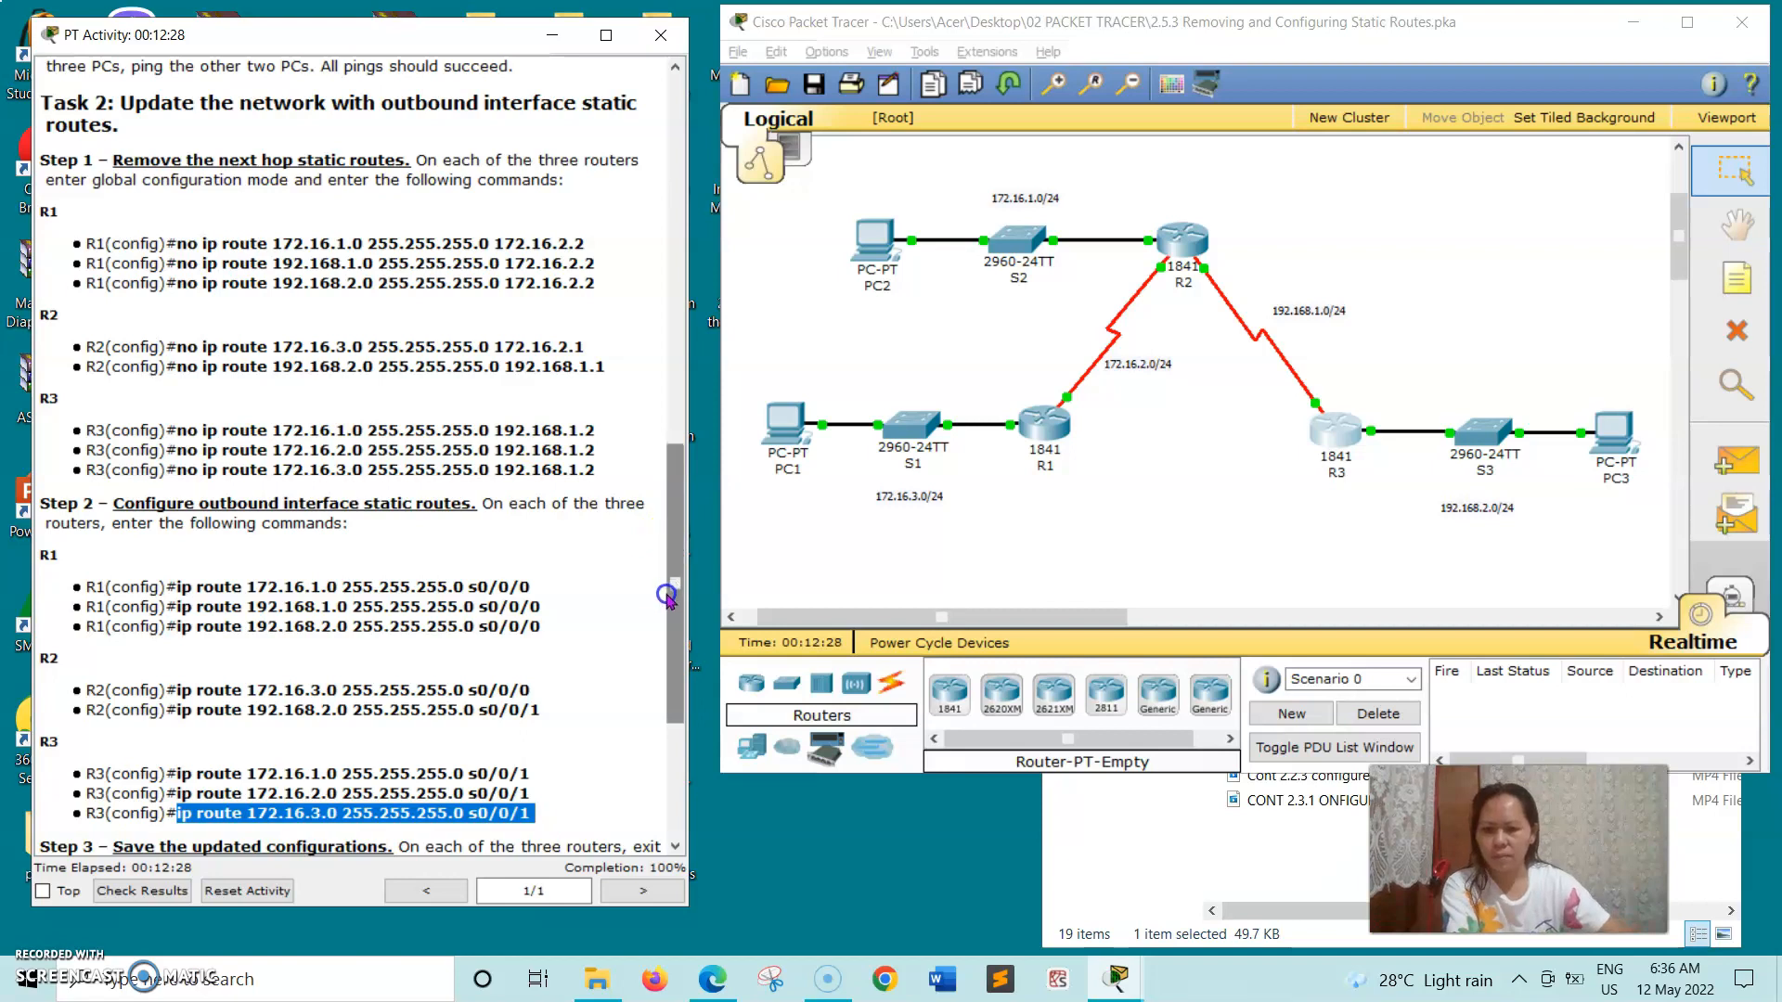
# - Show the Task 2 Step 3 instructions on saving the configurations and open R1's command line beside them
pyautogui.scroll(-5, 659, 670)
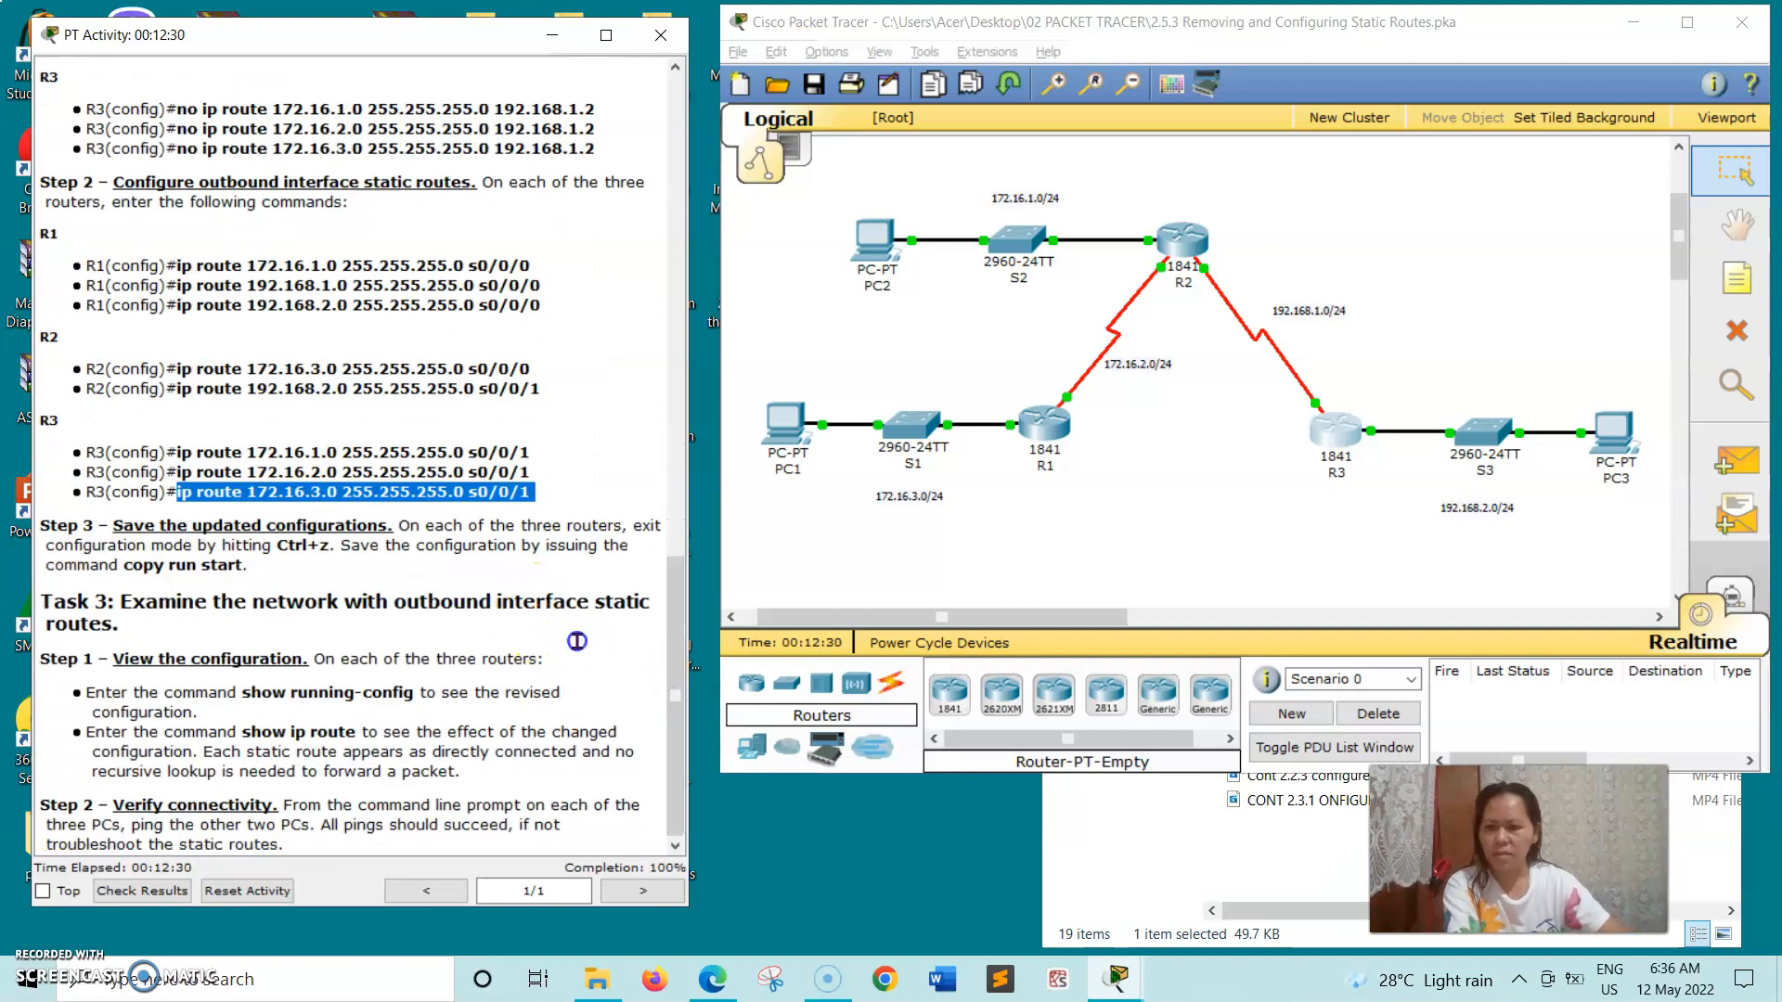
pyautogui.click(307, 617)
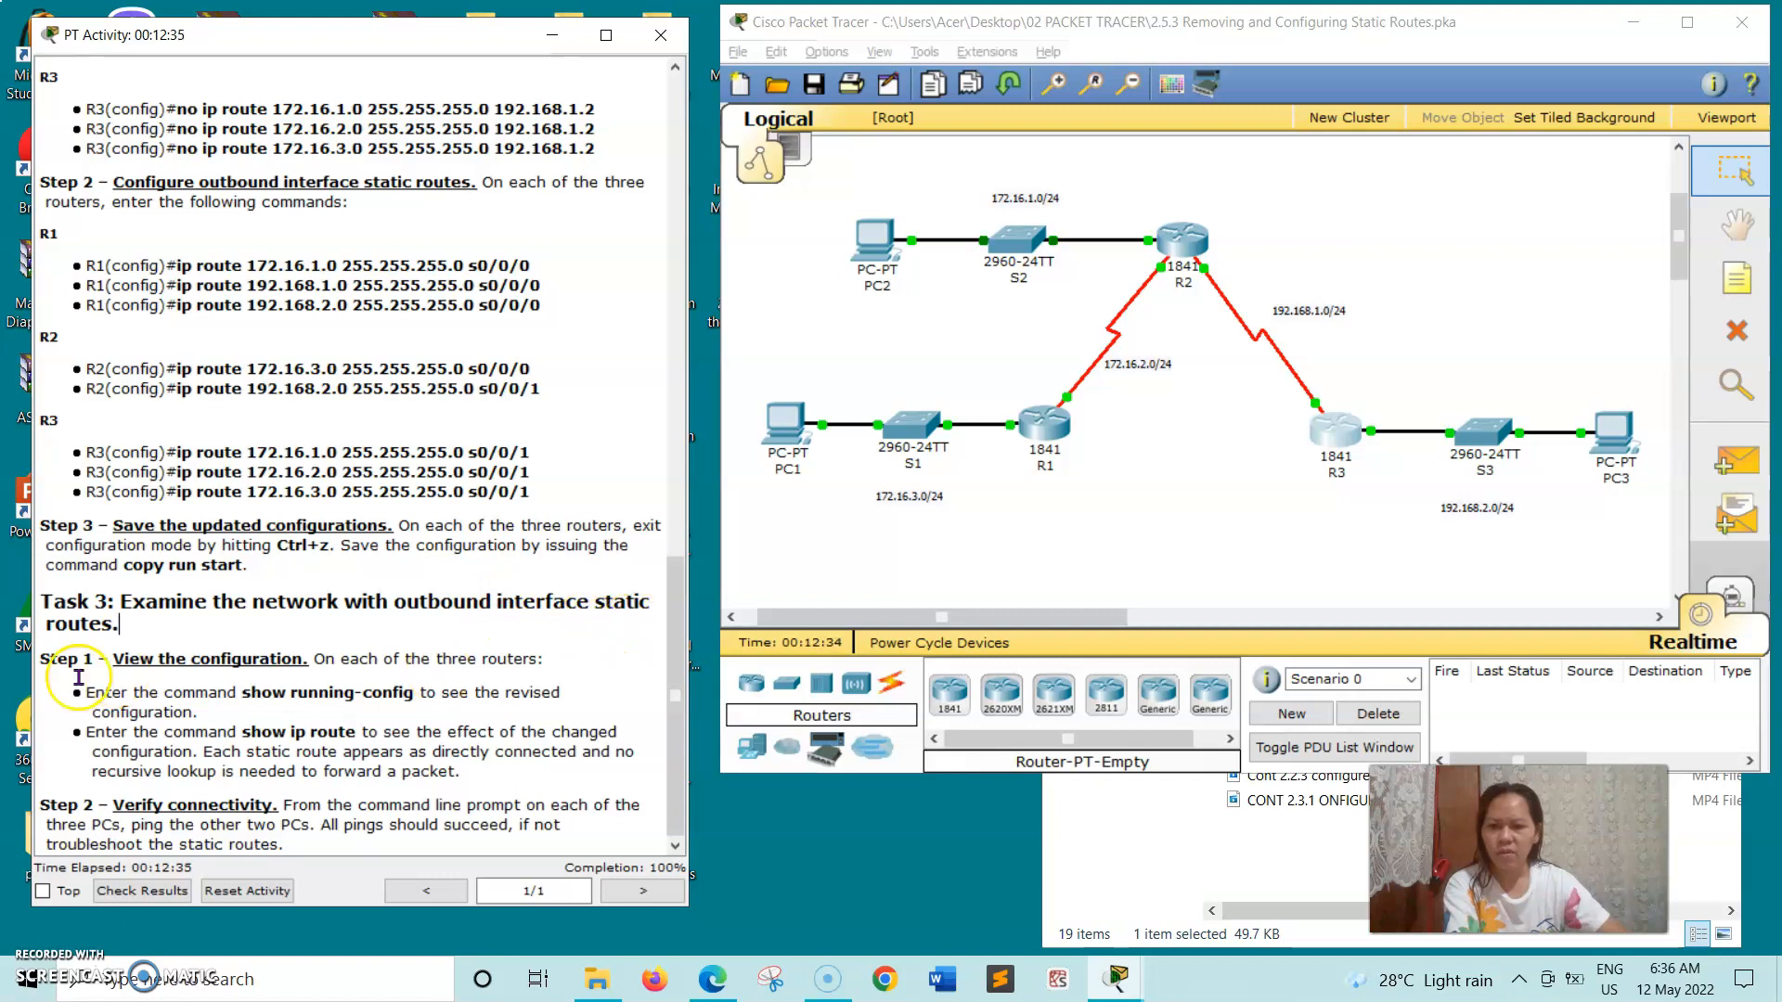
pyautogui.click(1059, 419)
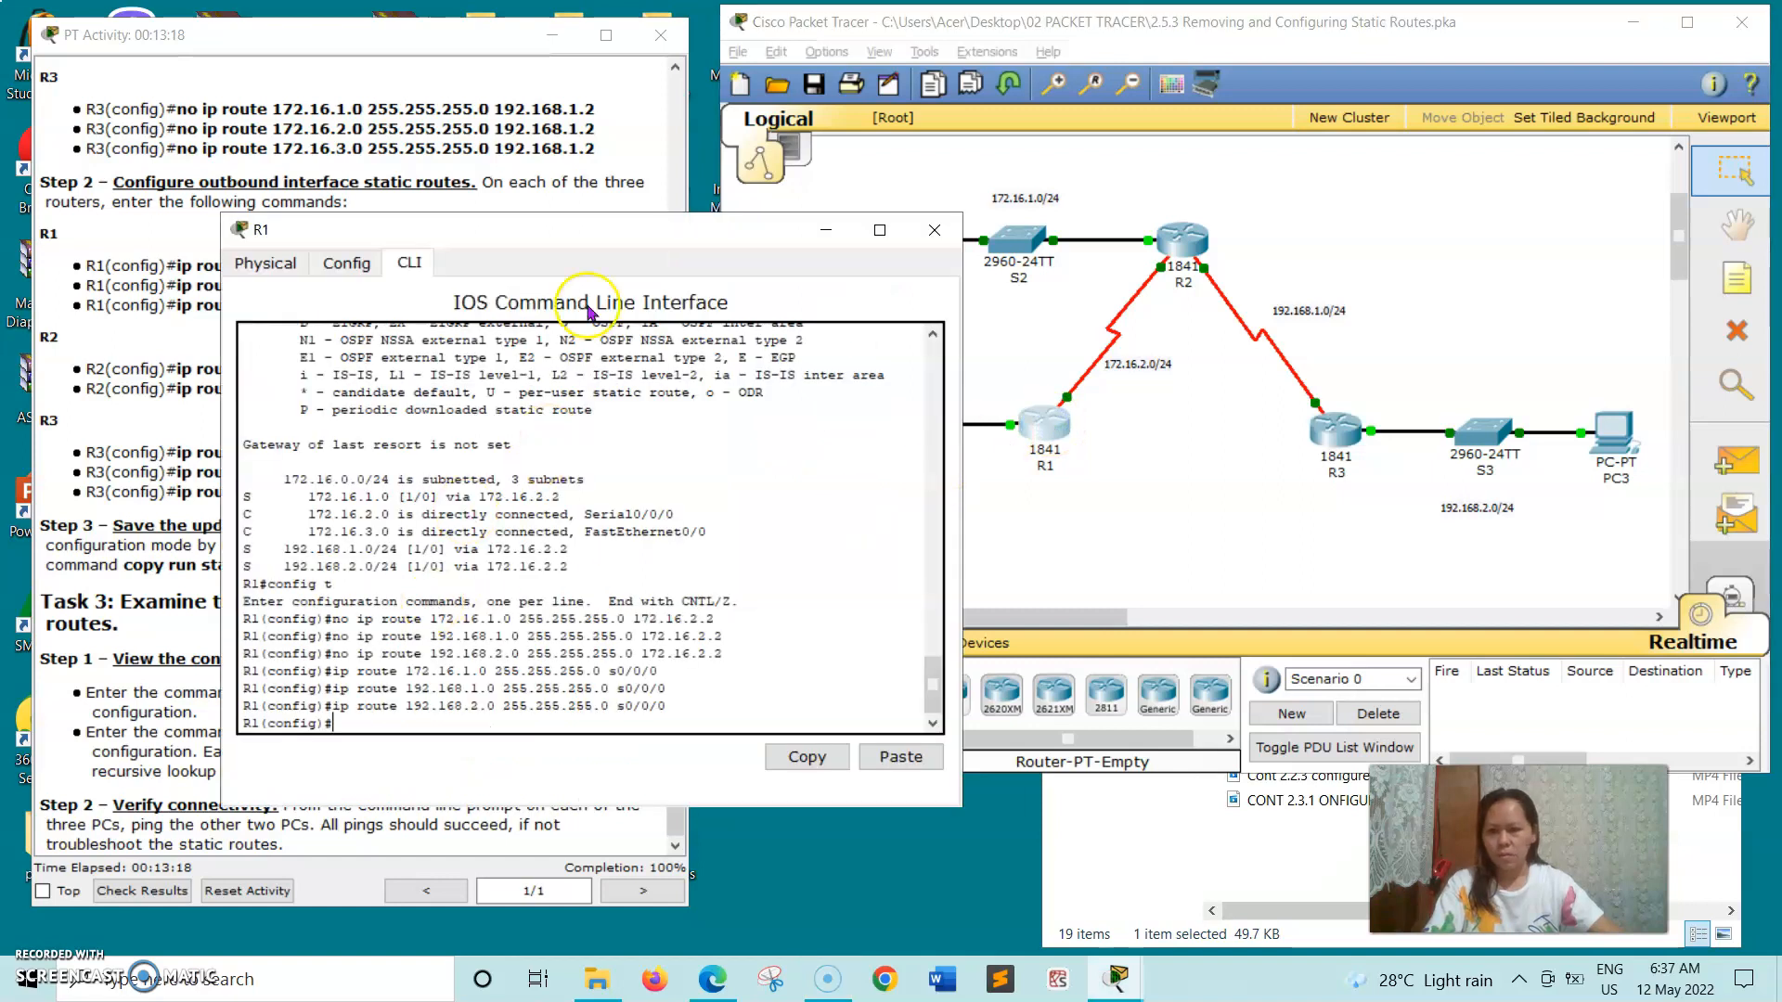
pyautogui.click(500, 186)
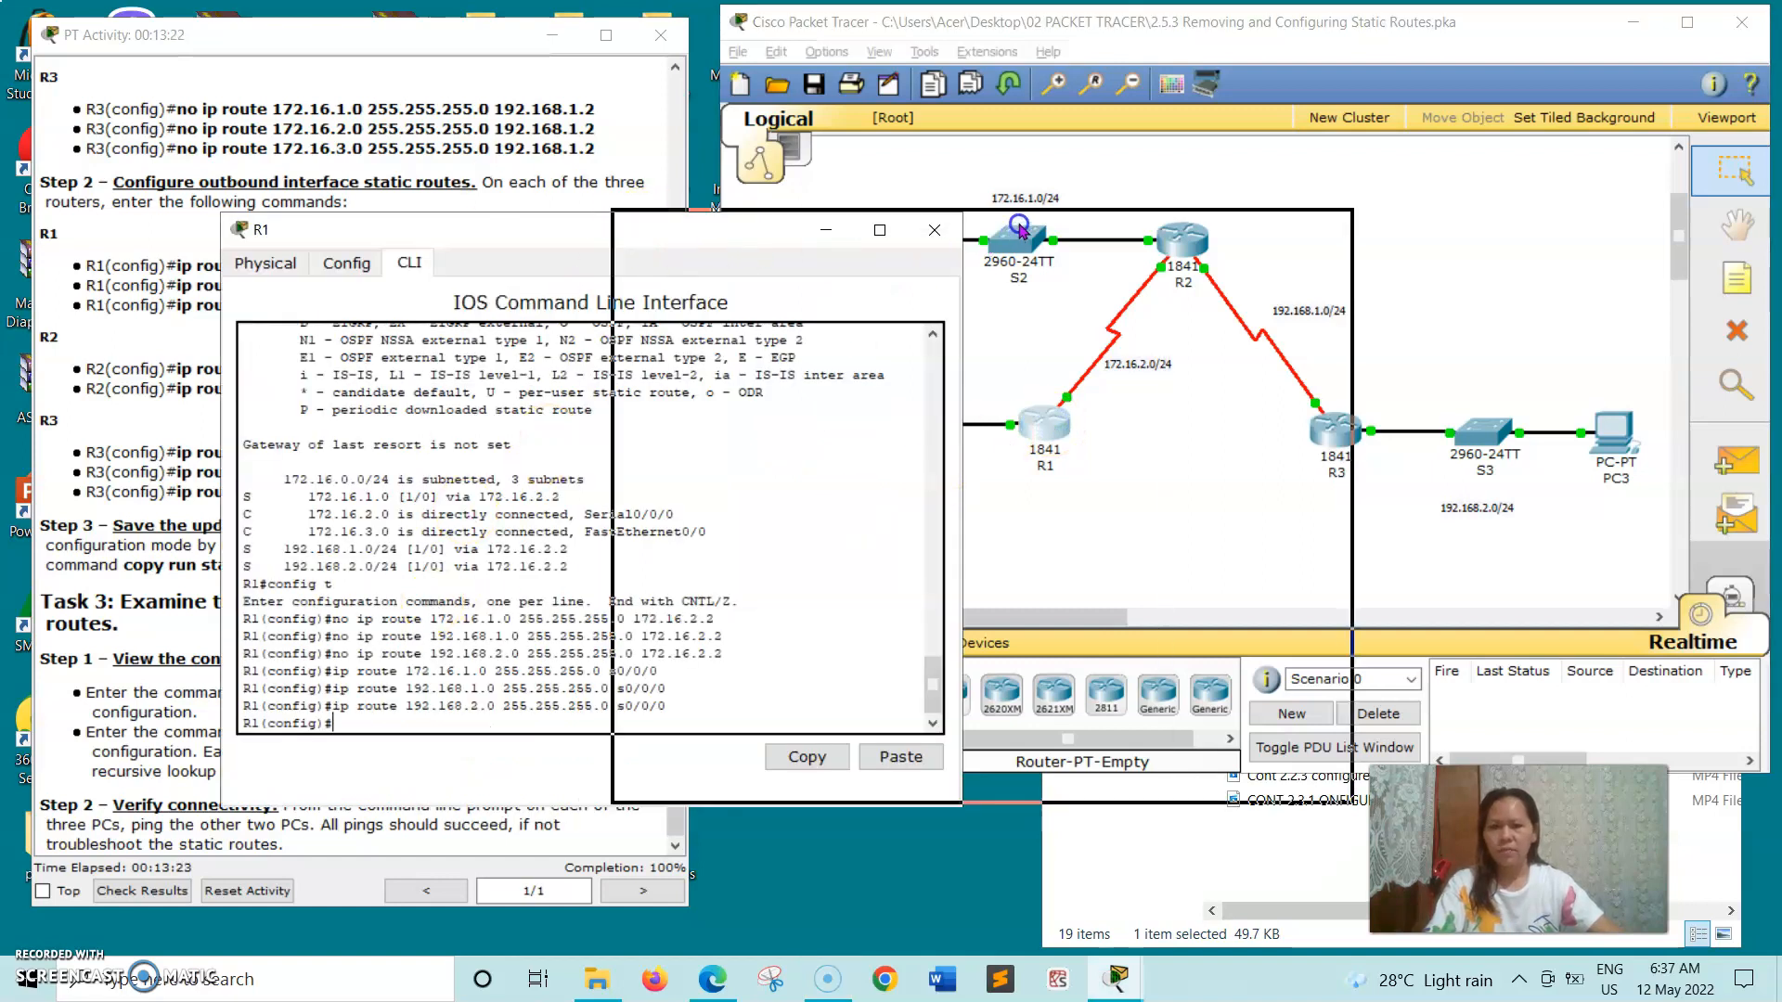
pyautogui.moveTo(626, 231); pyautogui.dragTo(1031, 208)
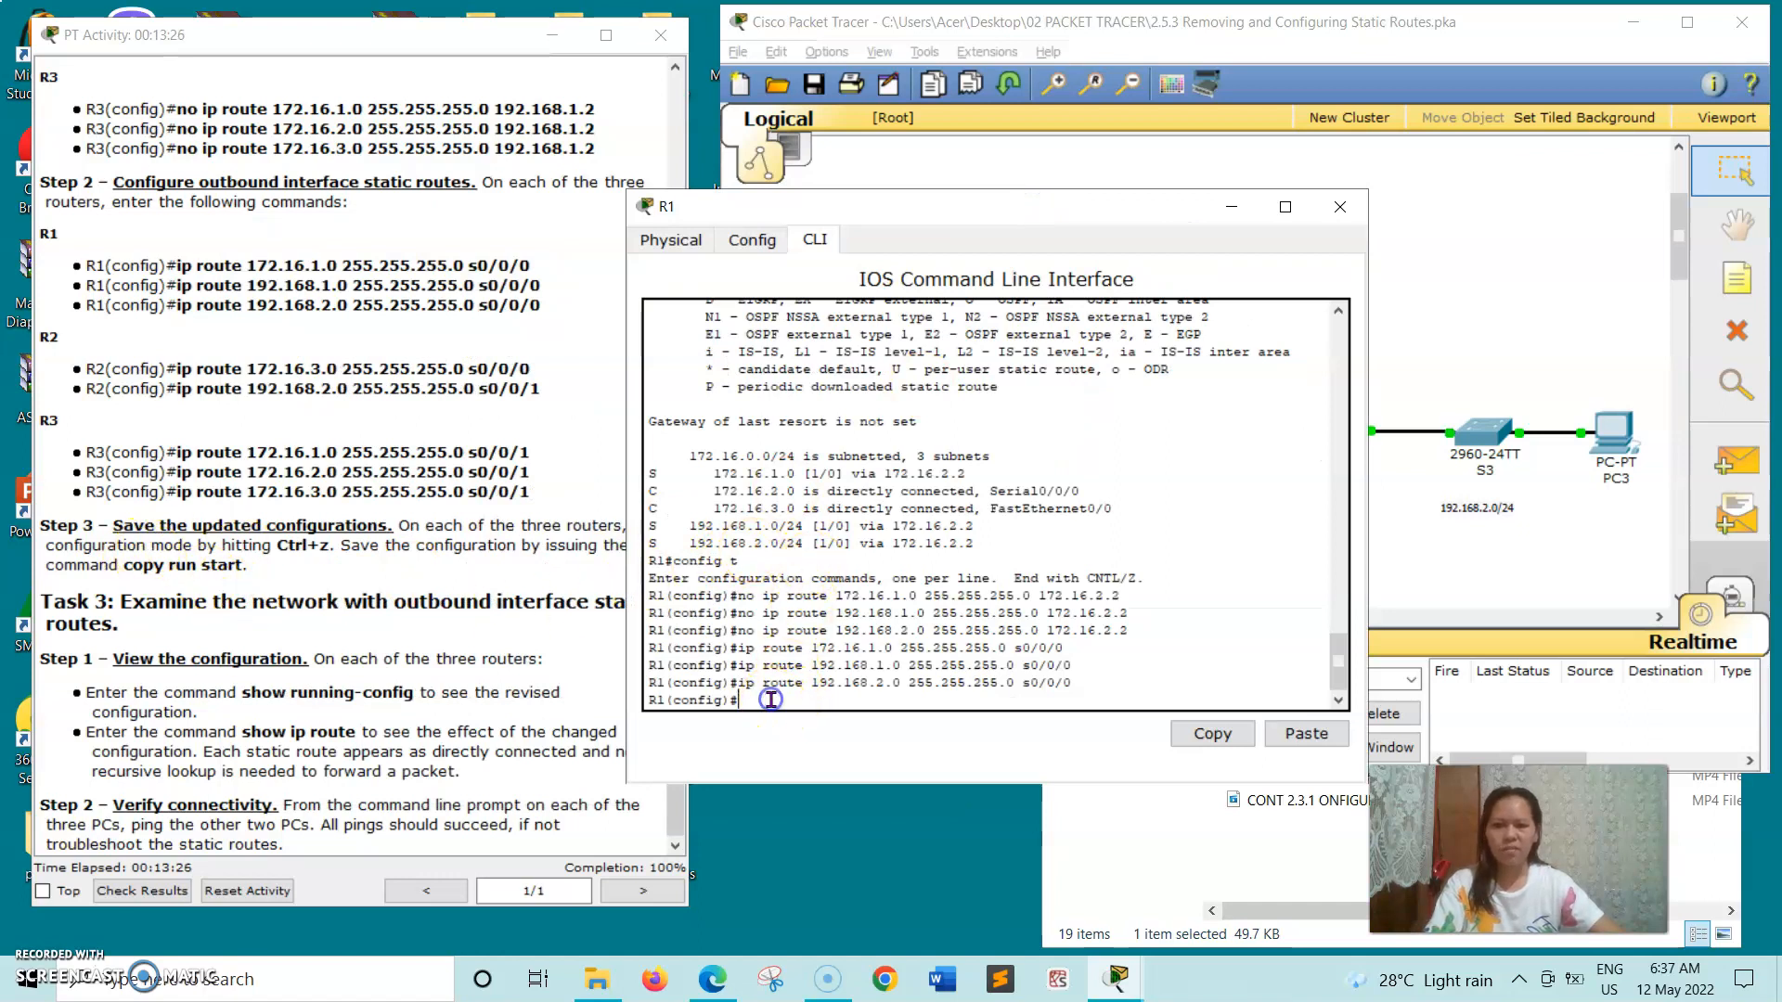
pyautogui.moveTo(957, 208); pyautogui.dragTo(1030, 178)
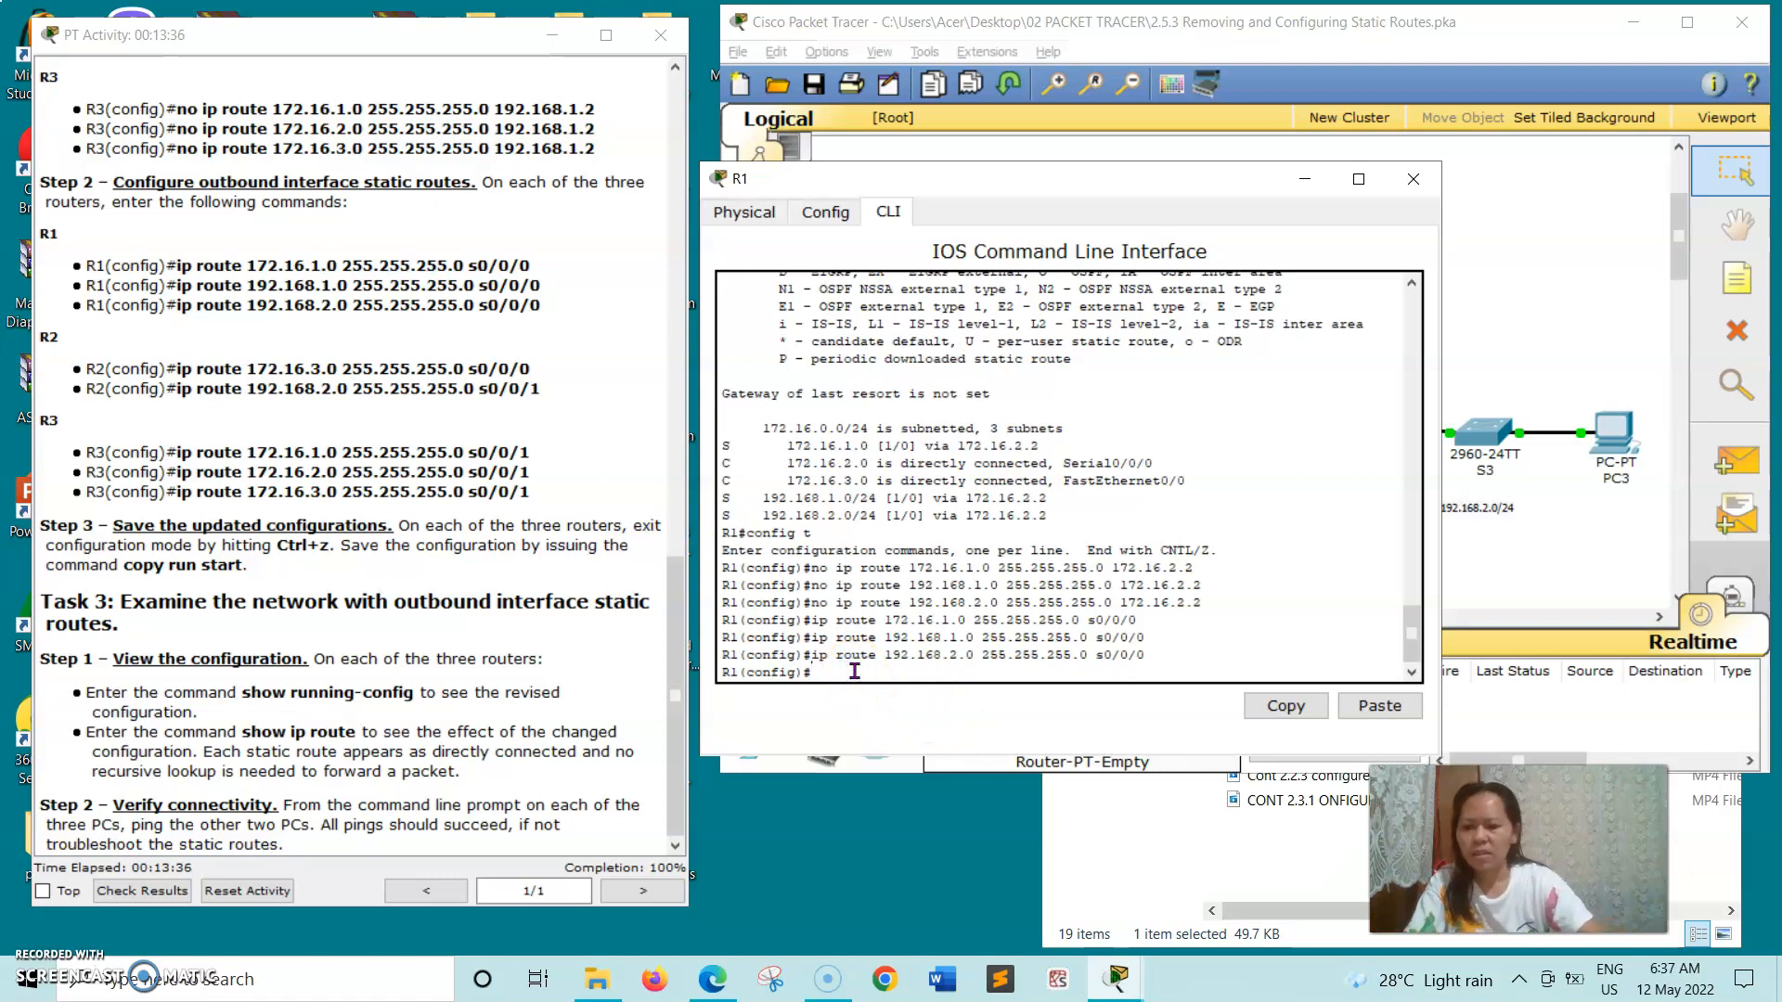
# - Exit configuration mode on R1, save with copy run start to the default startup-config file, and close the router's window
pyautogui.hotkey('ctrl', 'z')
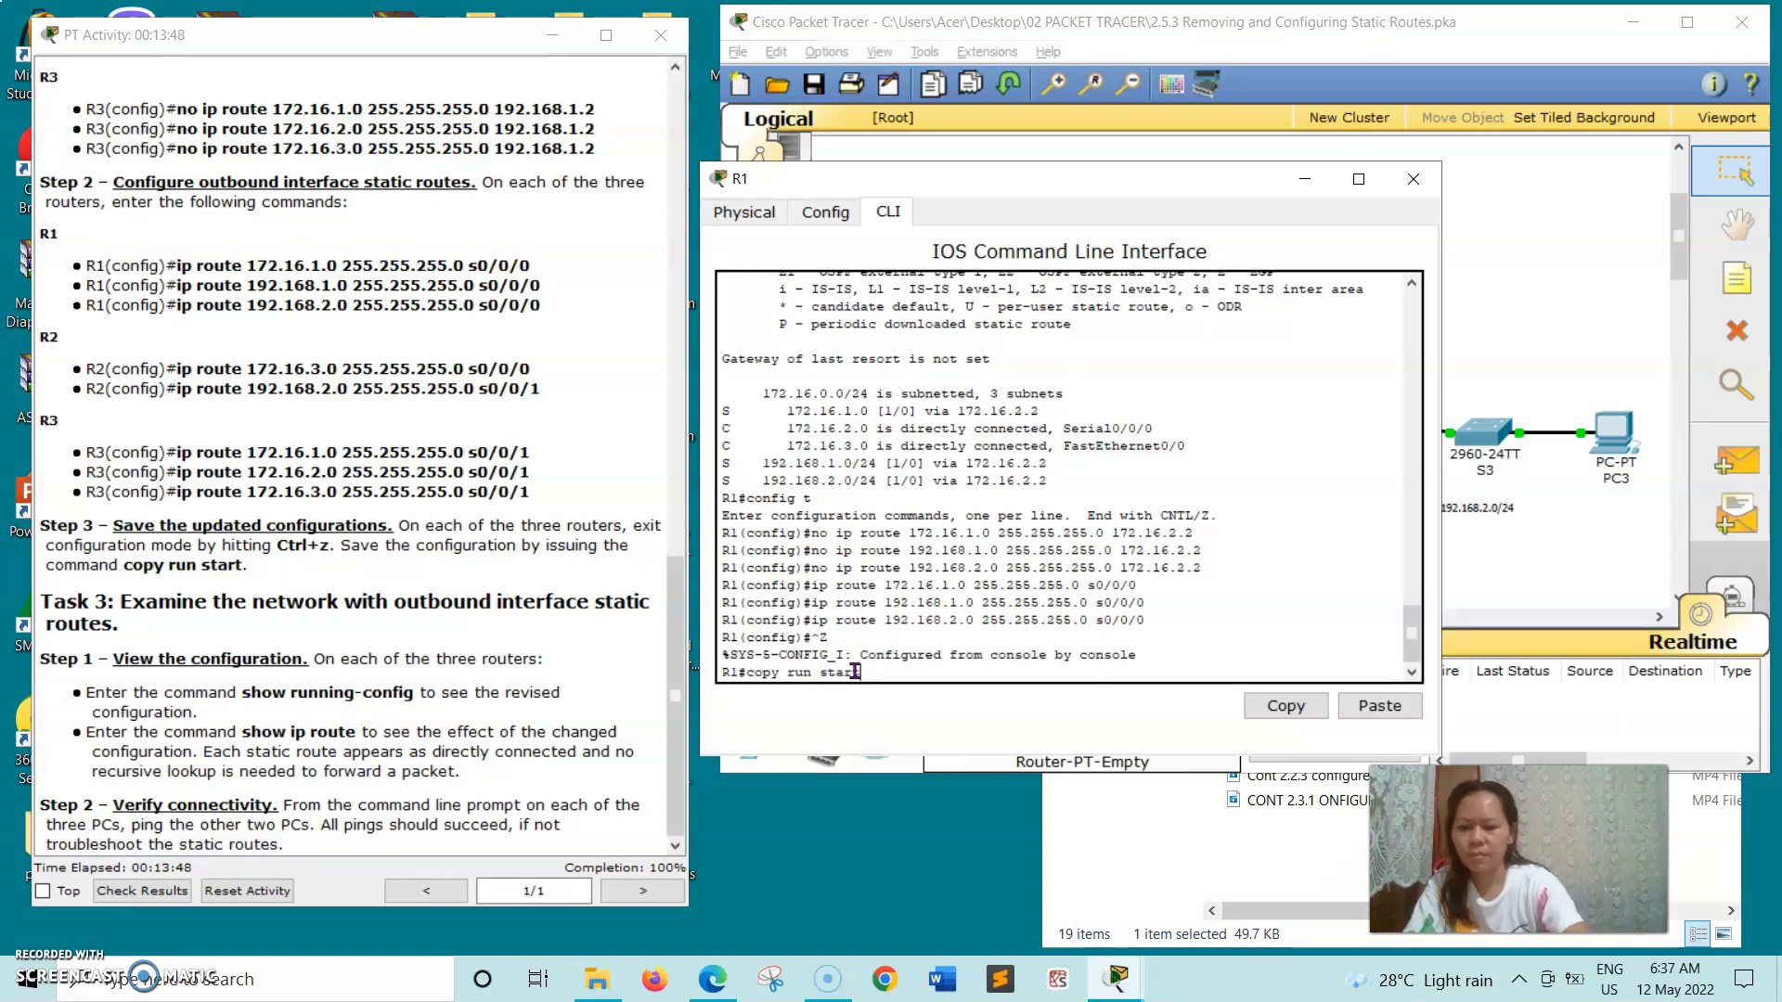
pyautogui.write('t')
pyautogui.press('Return')
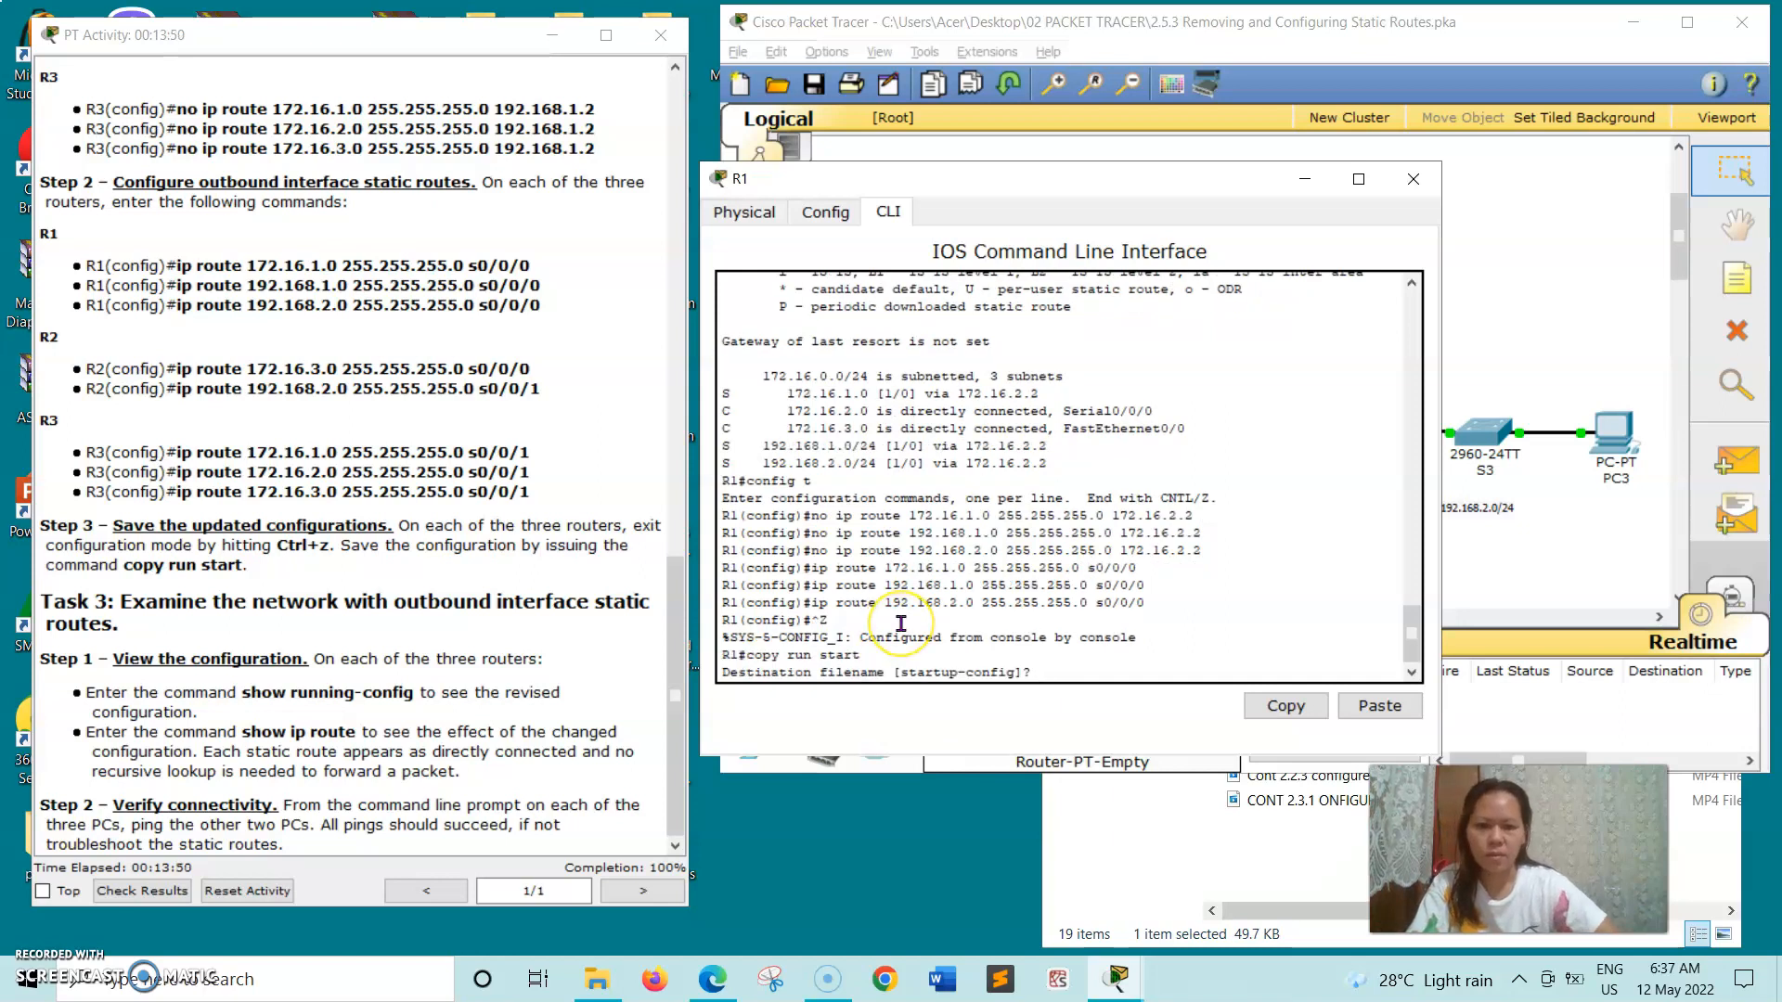
pyautogui.press('Return')
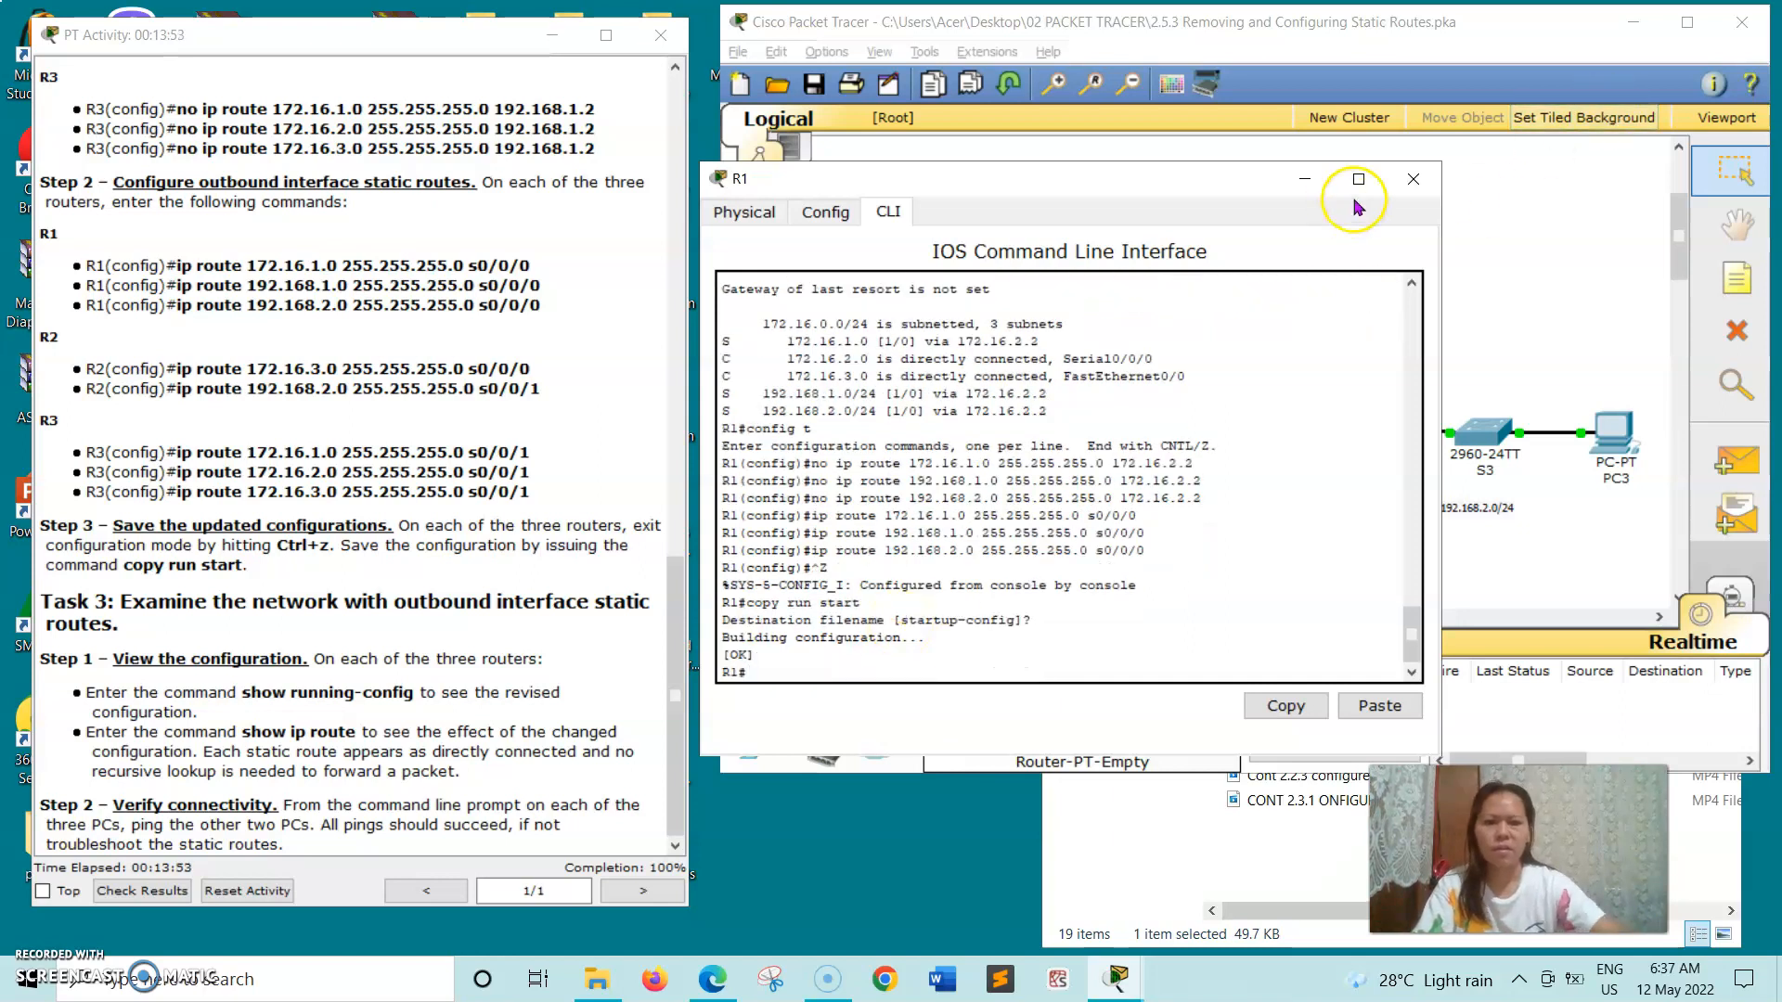
pyautogui.click(1429, 182)
# - Exit configuration mode on R2, save with copy run start to the default startup-config file, and close the router's window
pyautogui.click(1177, 268)
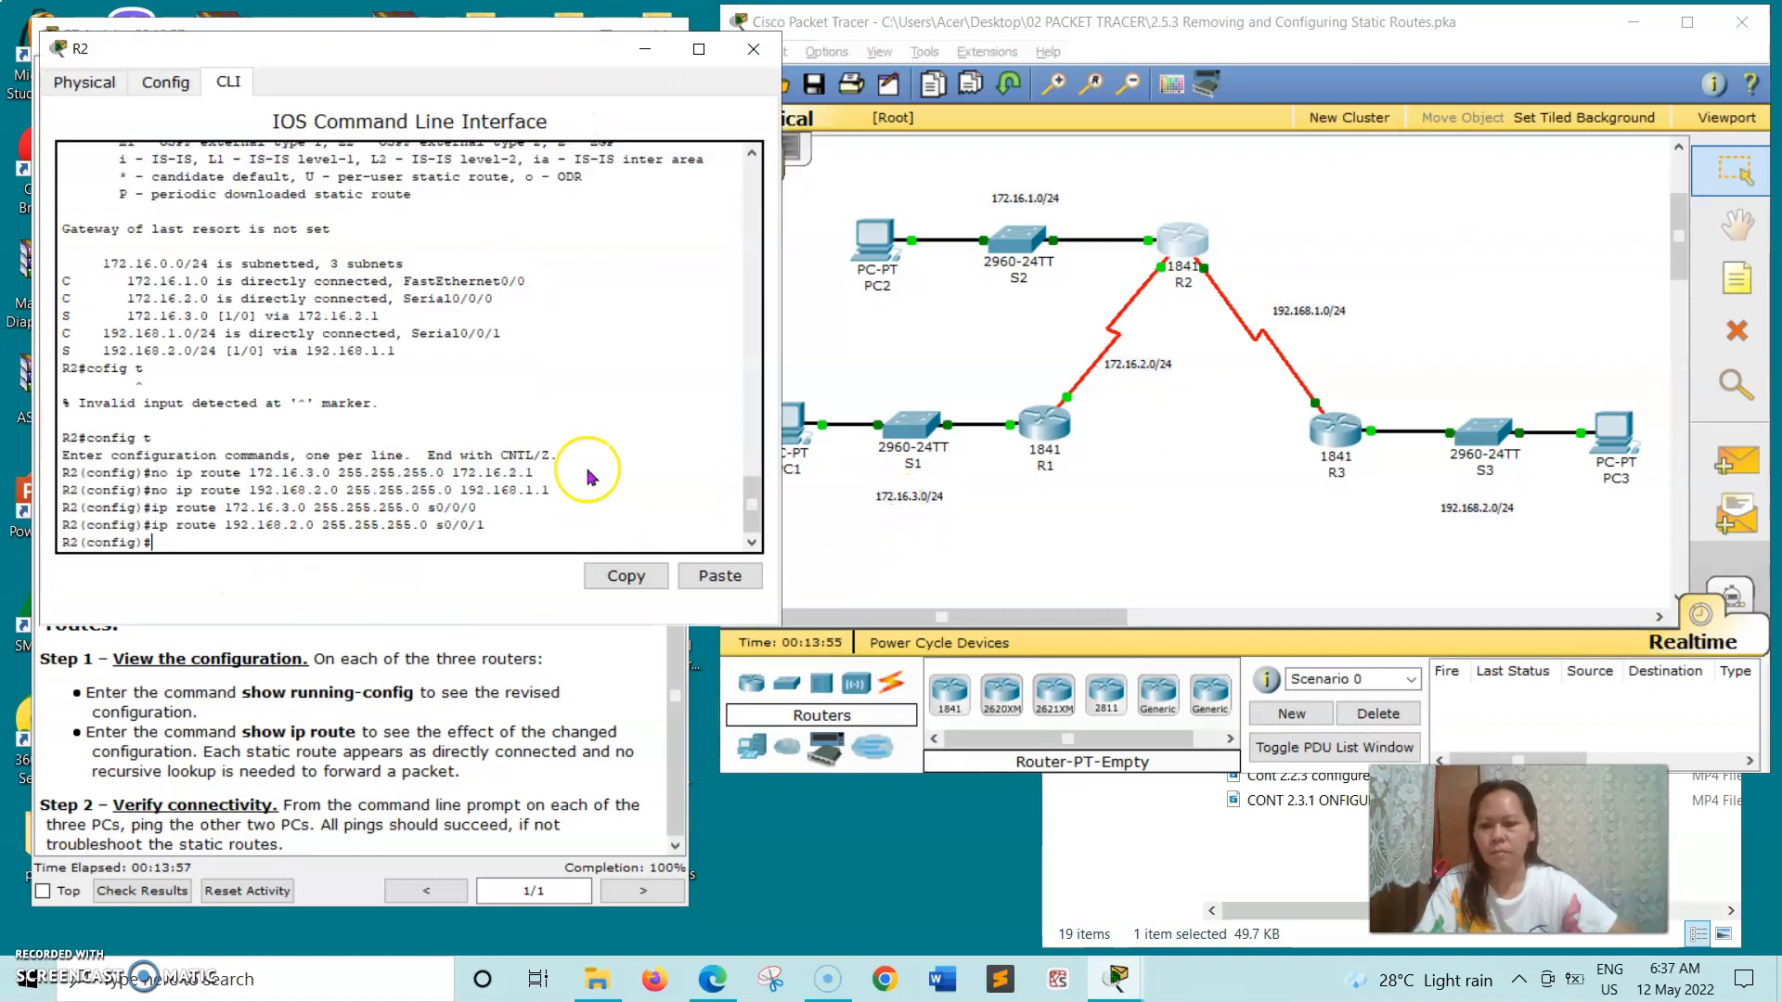
pyautogui.moveTo(369, 54); pyautogui.dragTo(757, 144)
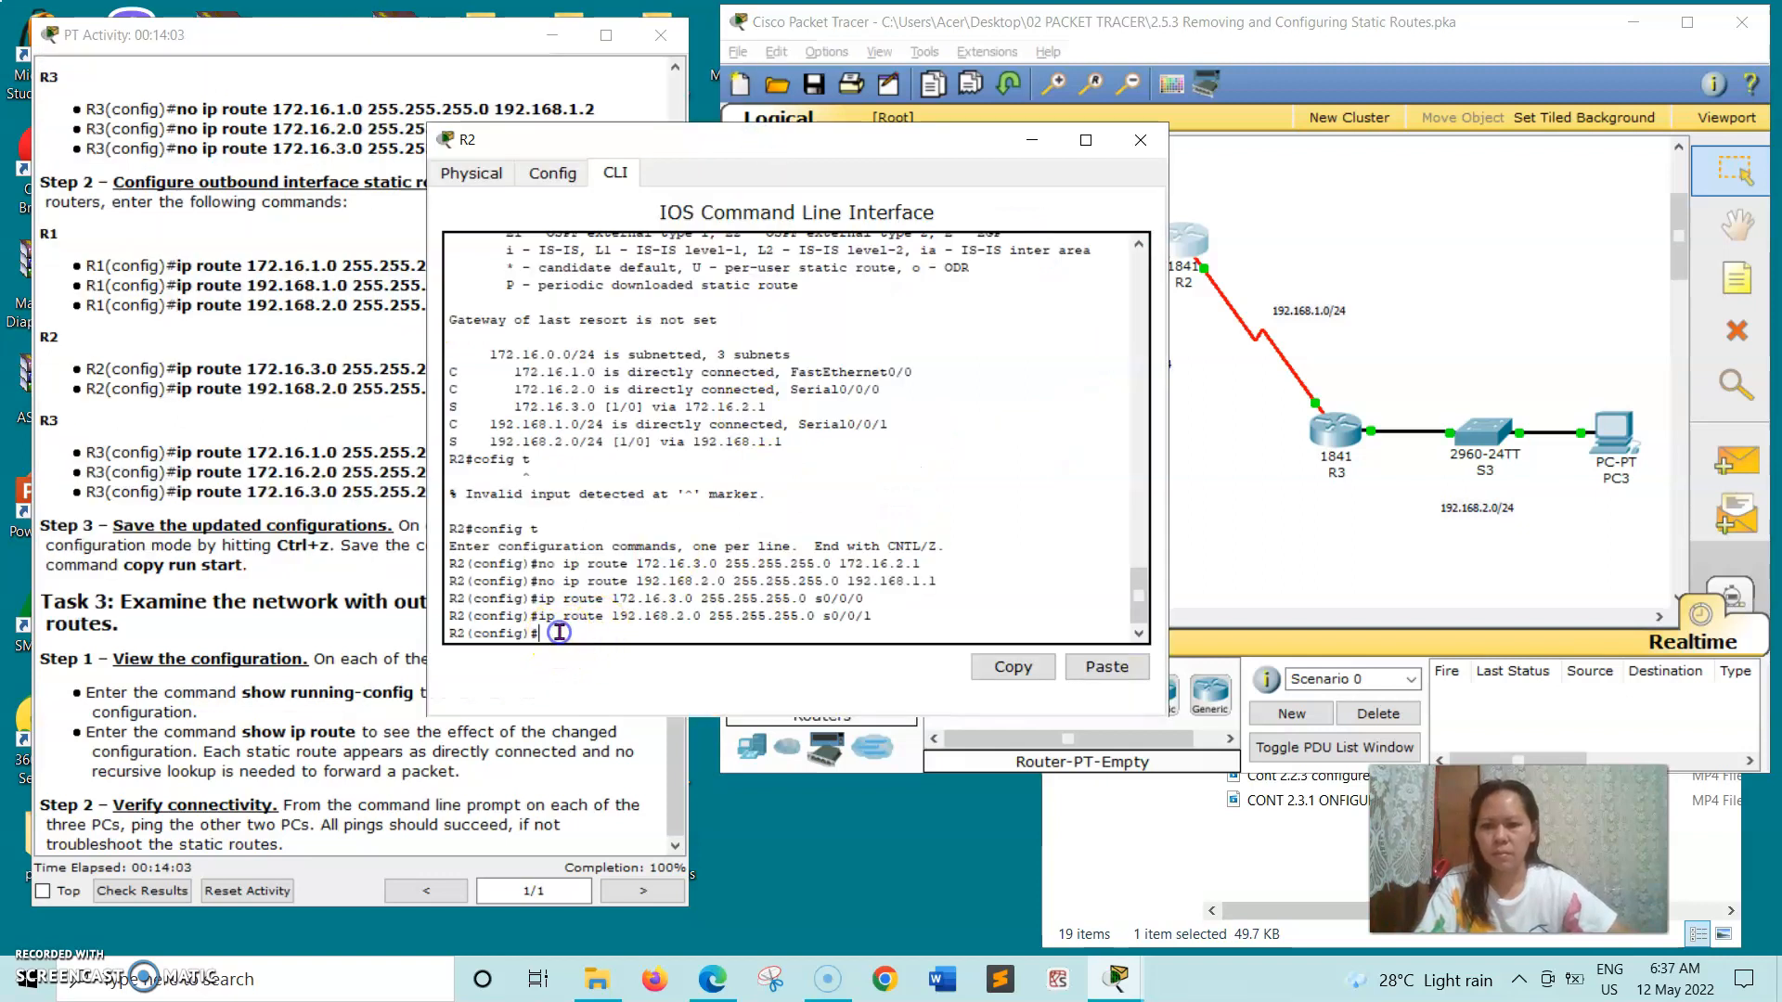
pyautogui.hotkey('ctrl', 'z')
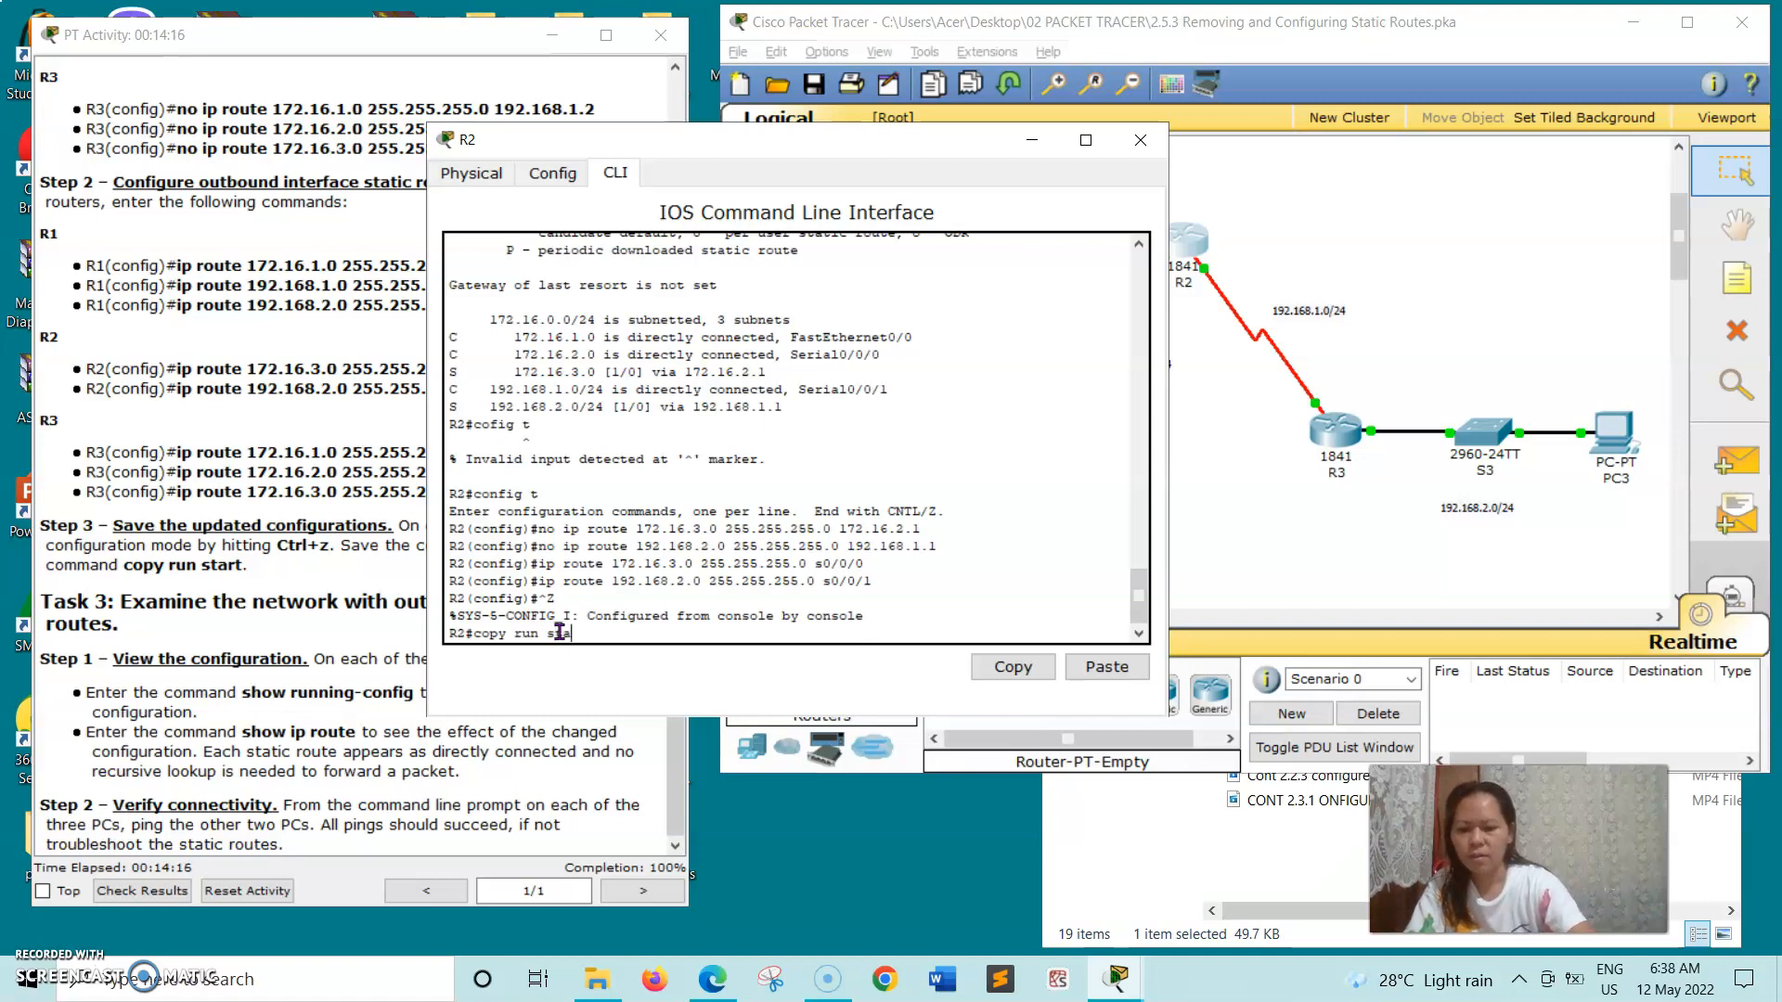
pyautogui.press('Return')
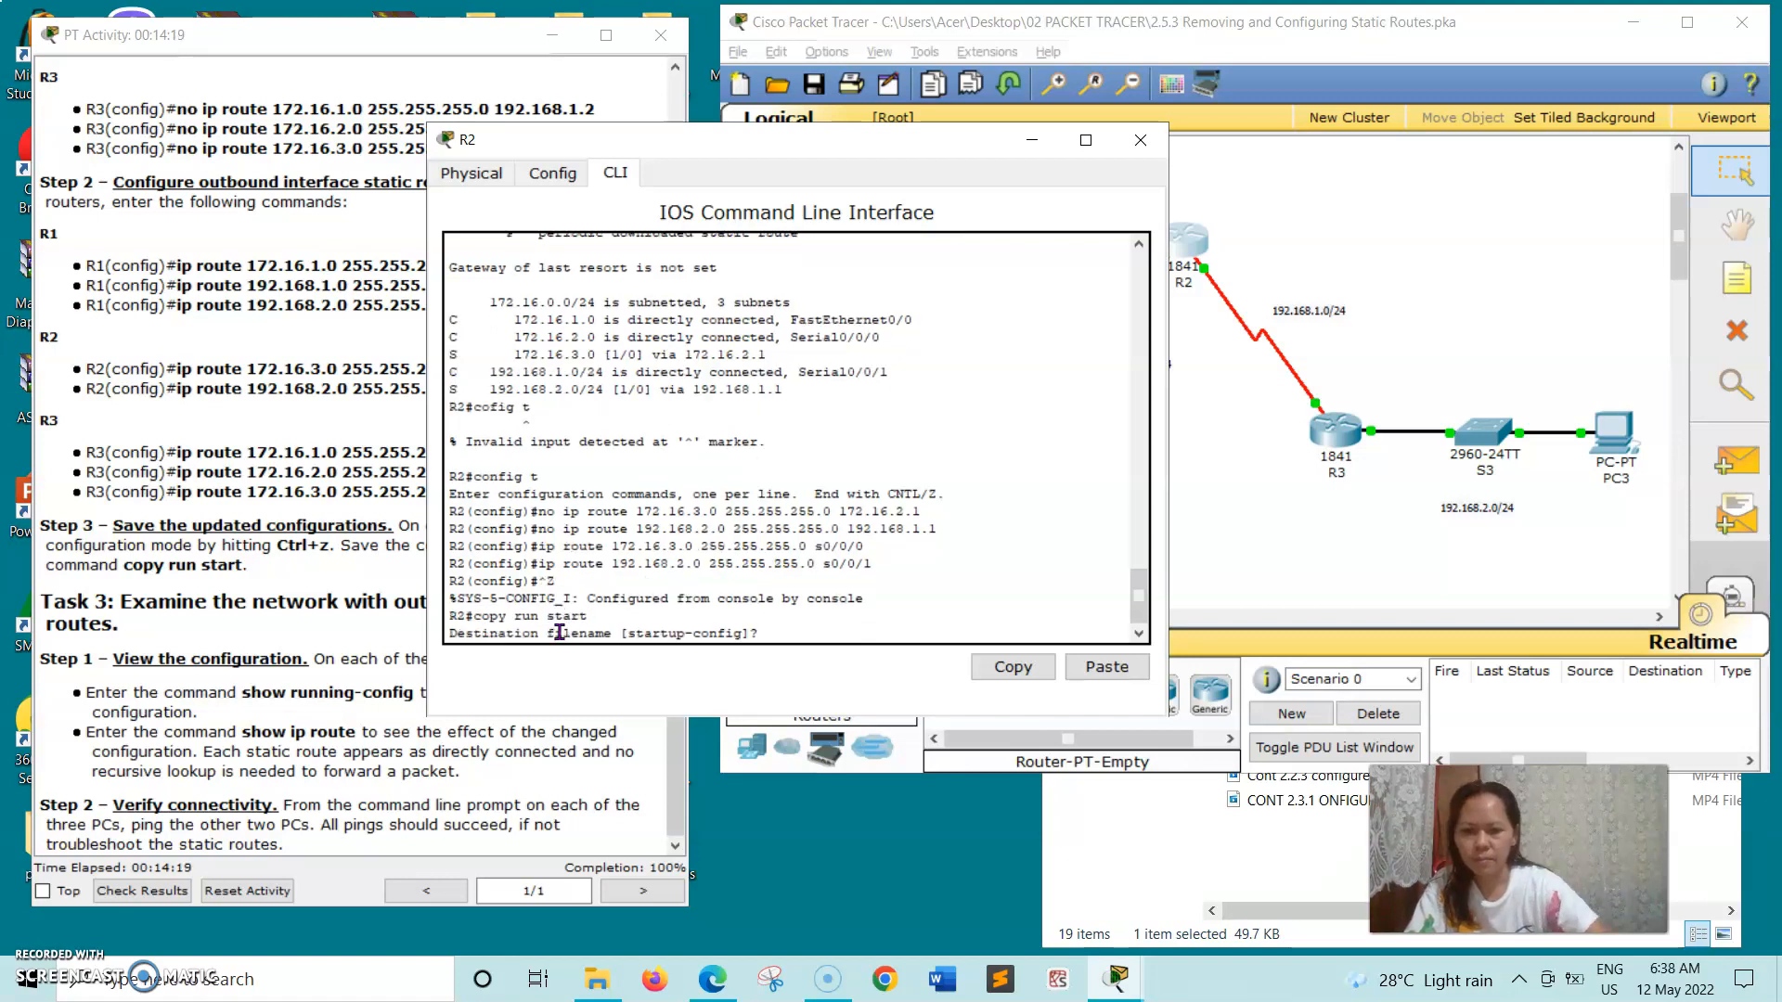
pyautogui.press('Return')
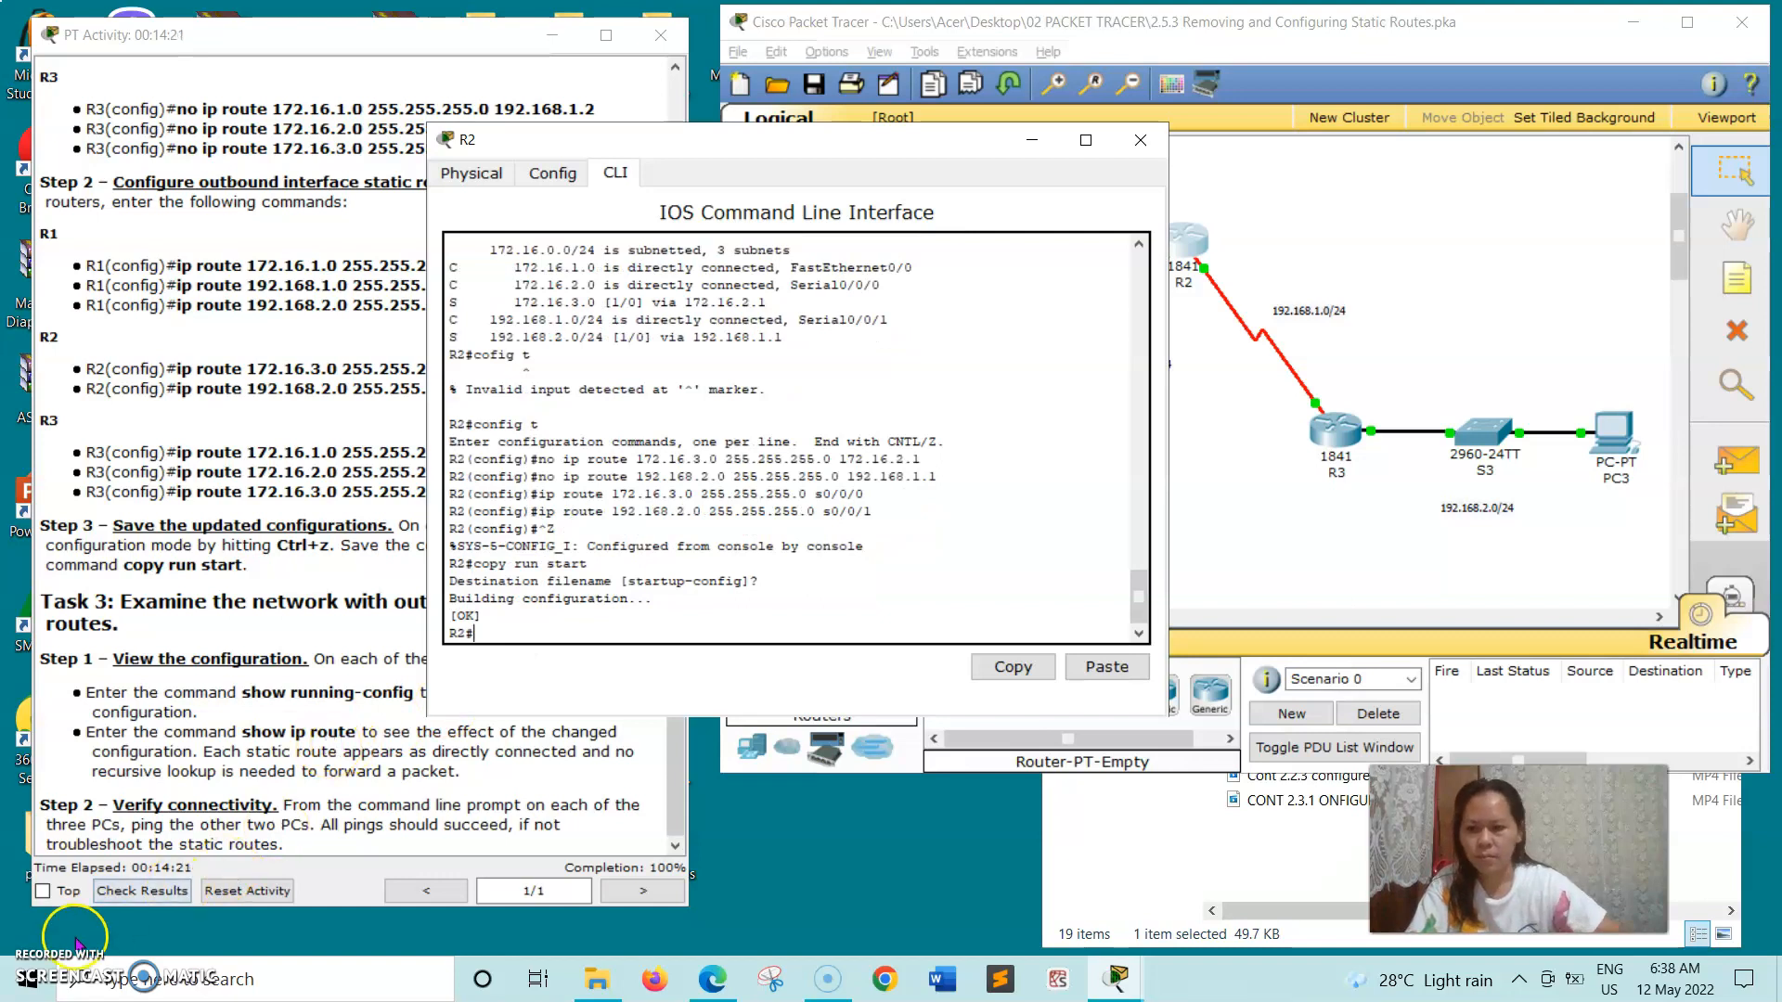
pyautogui.click(1142, 141)
# - Exit configuration mode on R3's command line and copy the copy run start command from the Task 2 Step 3 instructions
pyautogui.click(1325, 425)
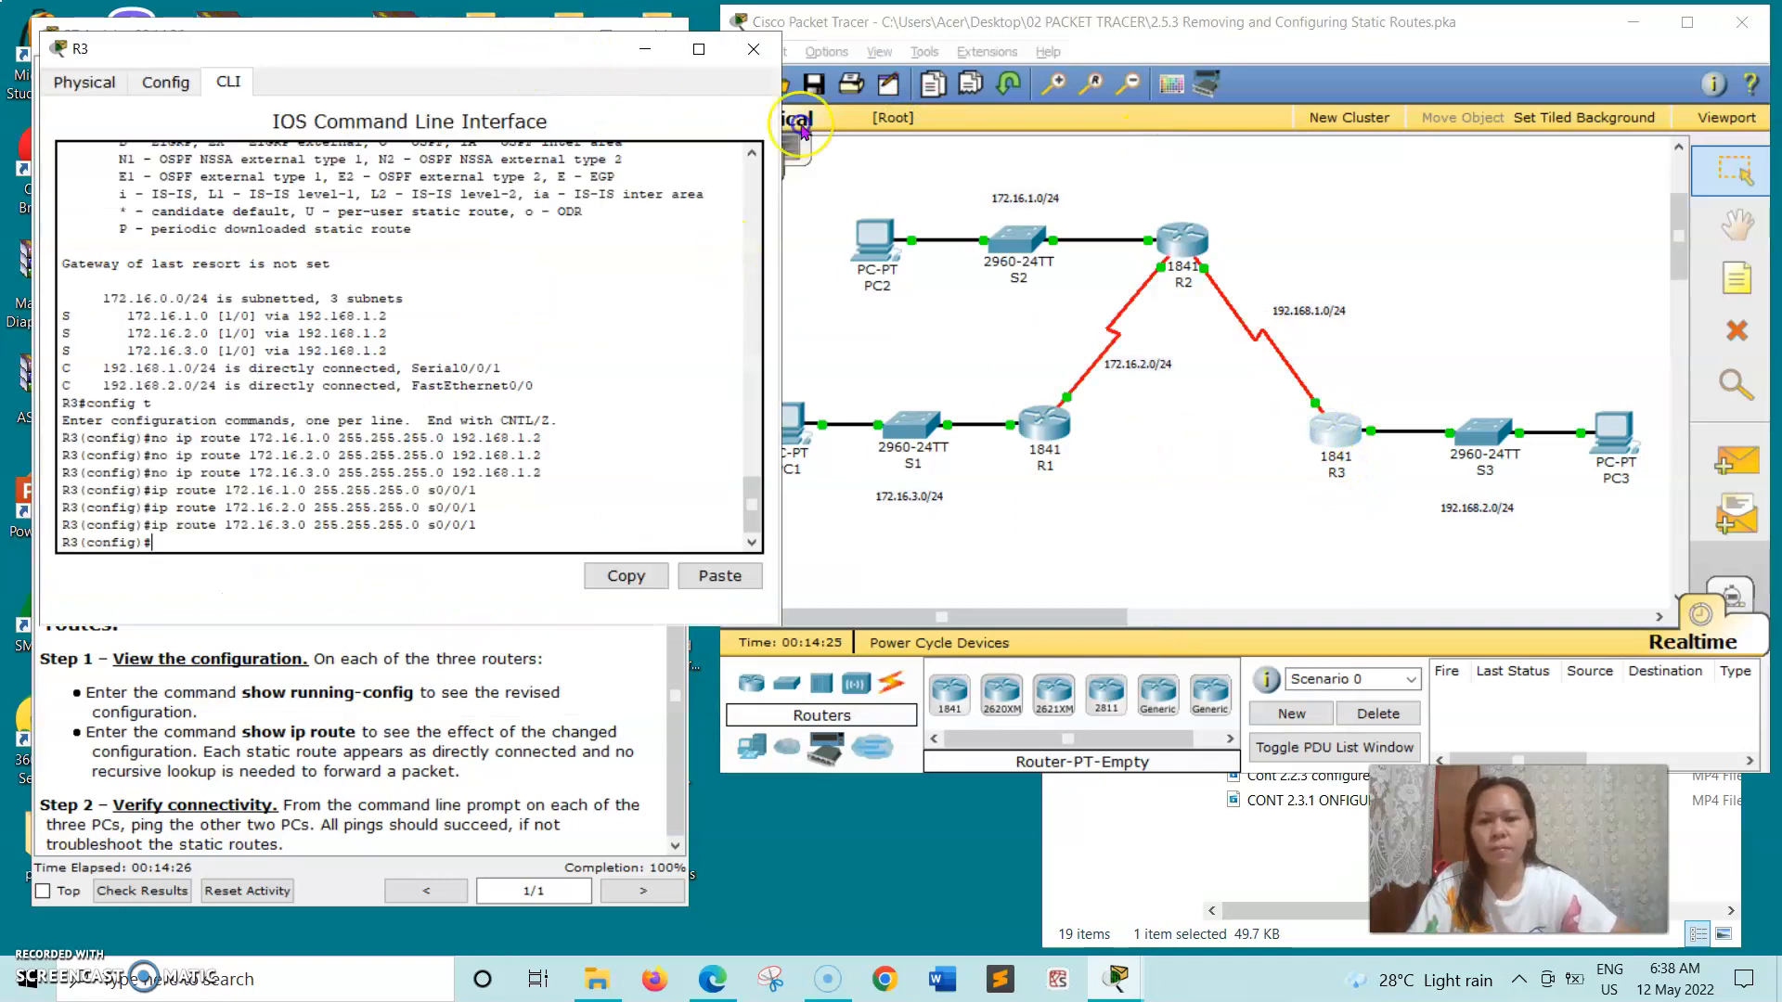
pyautogui.moveTo(528, 55); pyautogui.dragTo(1169, 125)
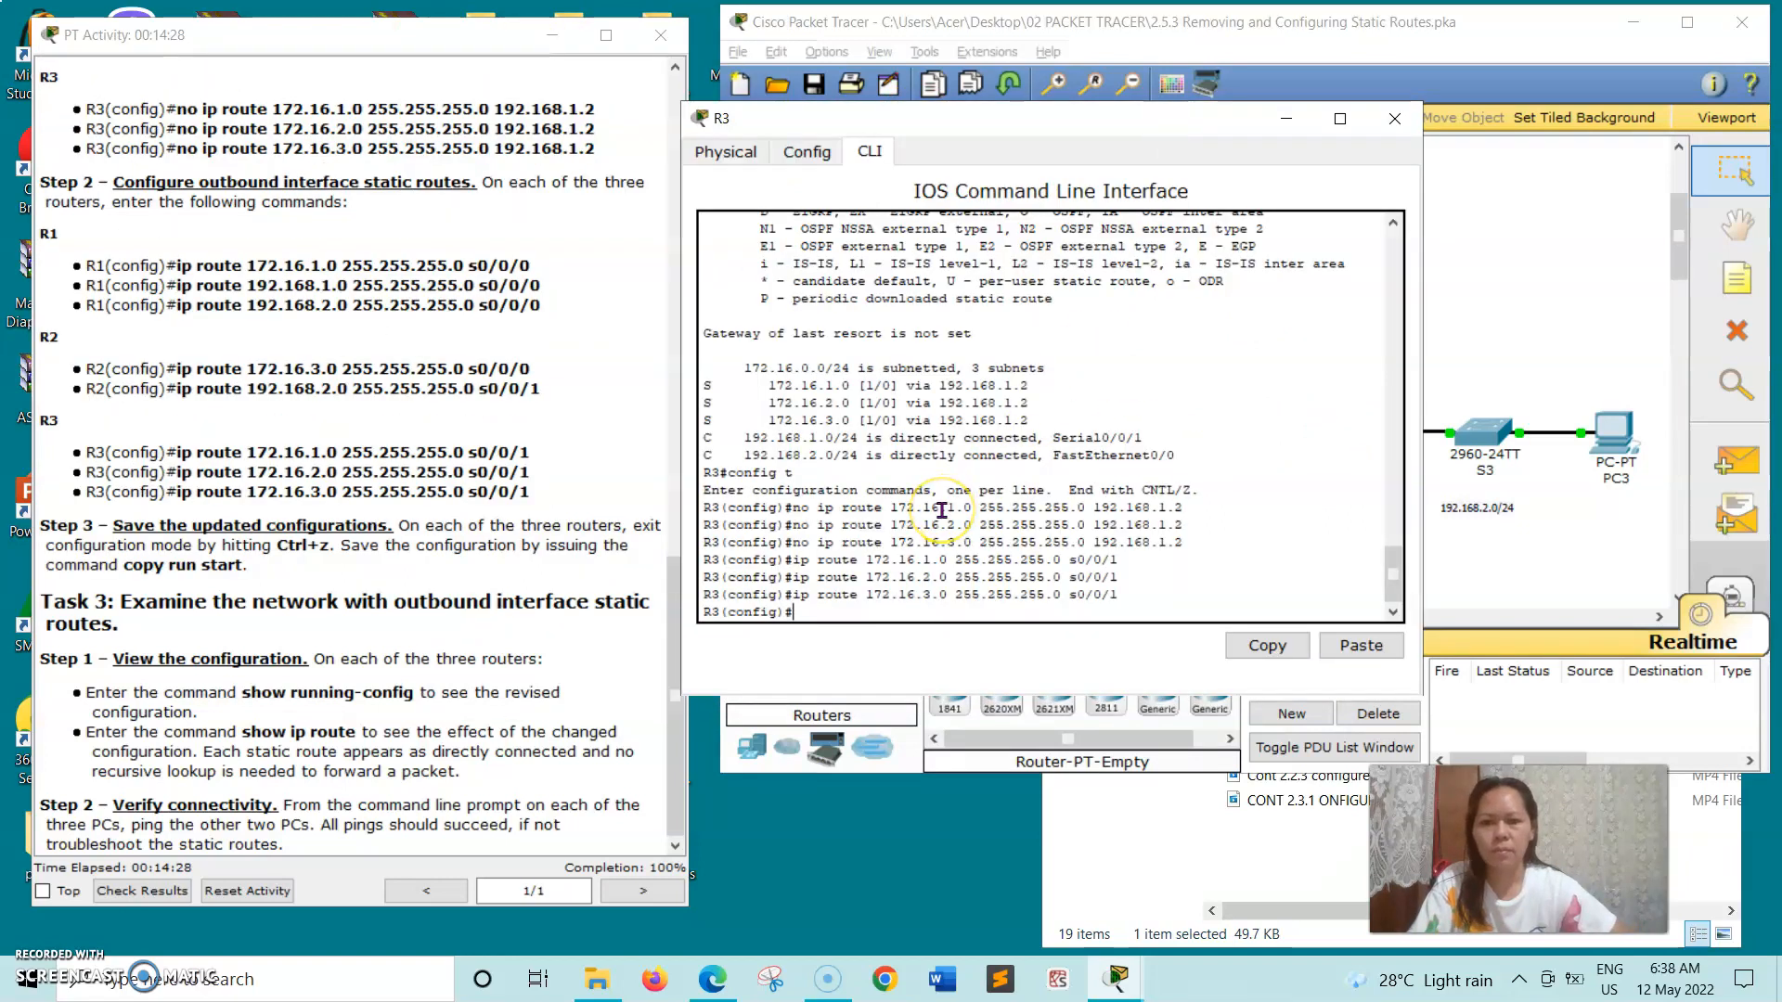
pyautogui.hotkey('ctrl', 'z')
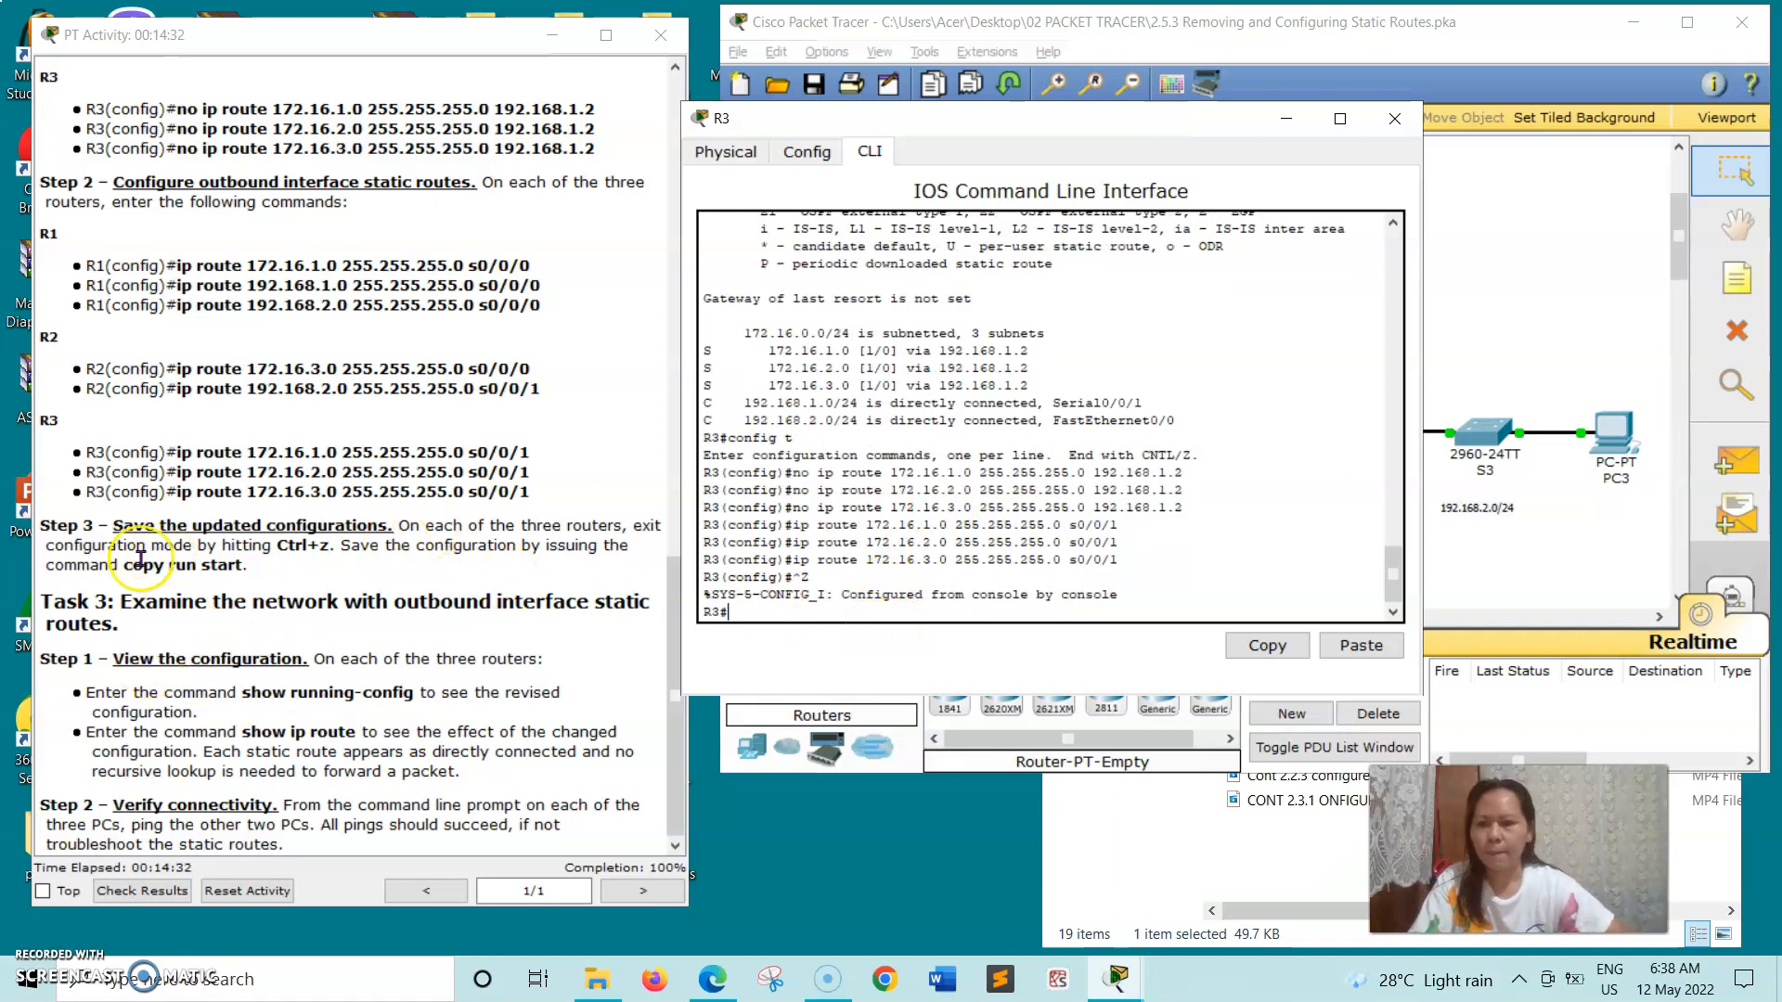
pyautogui.moveTo(123, 565); pyautogui.dragTo(235, 580)
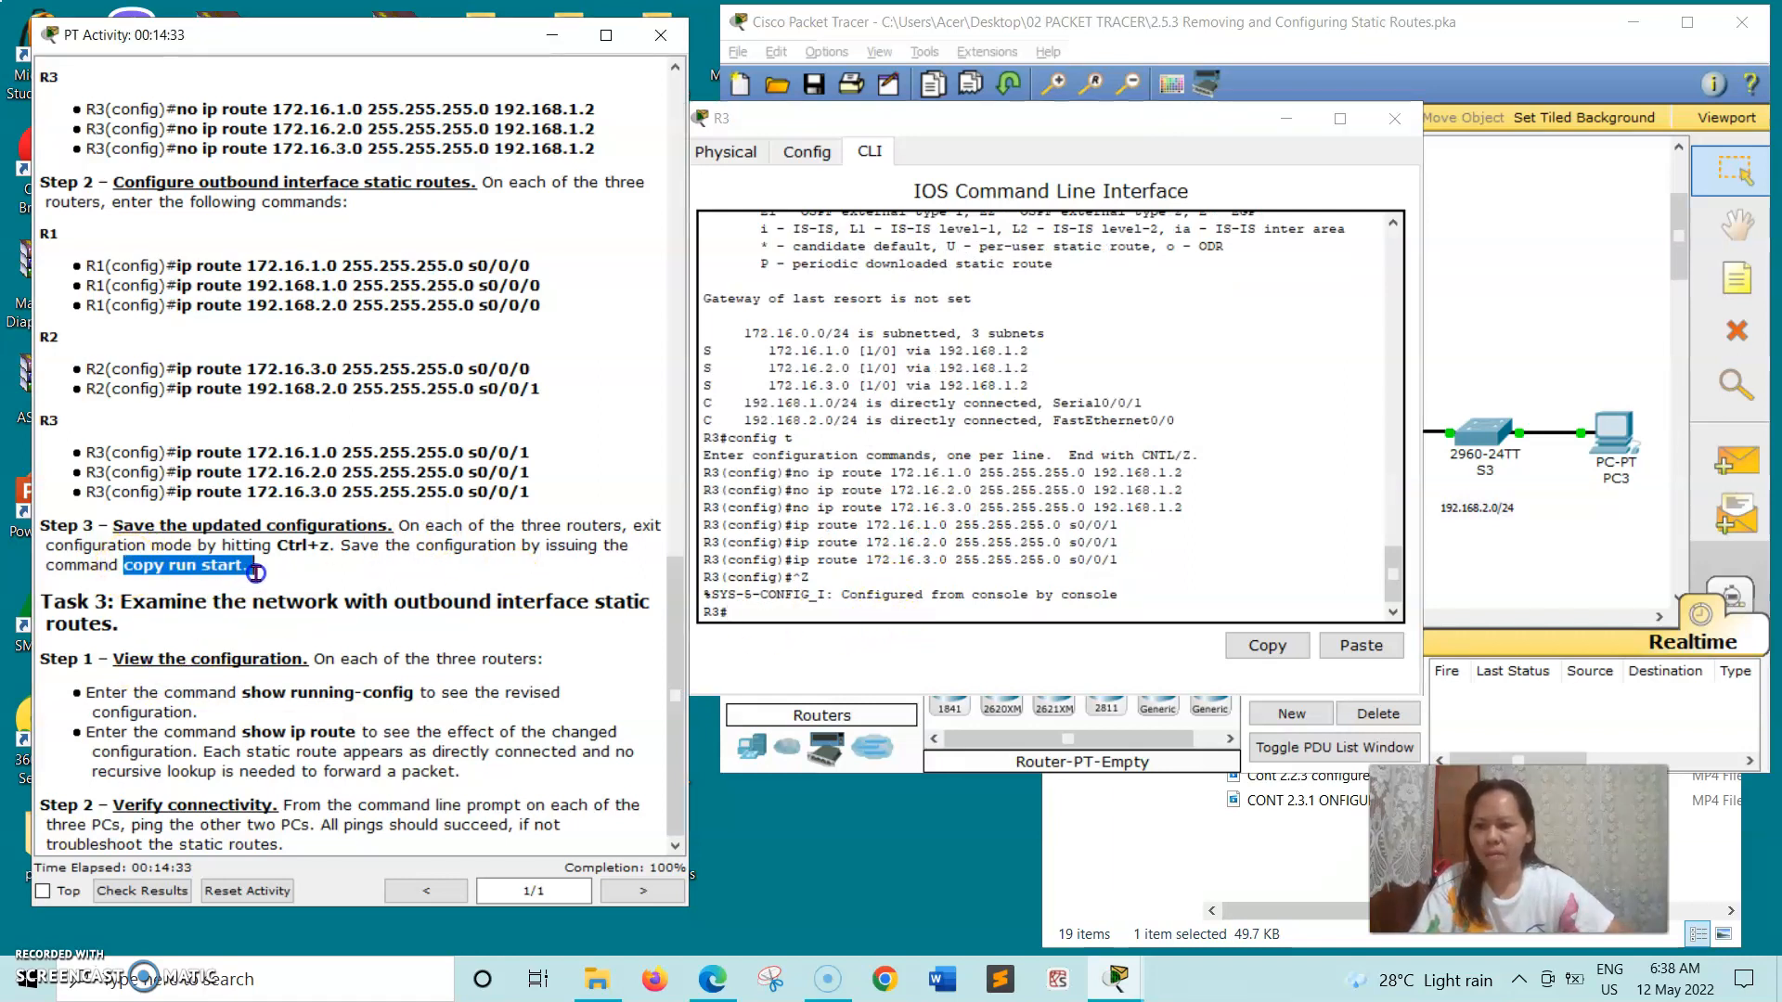
pyautogui.click(120, 565)
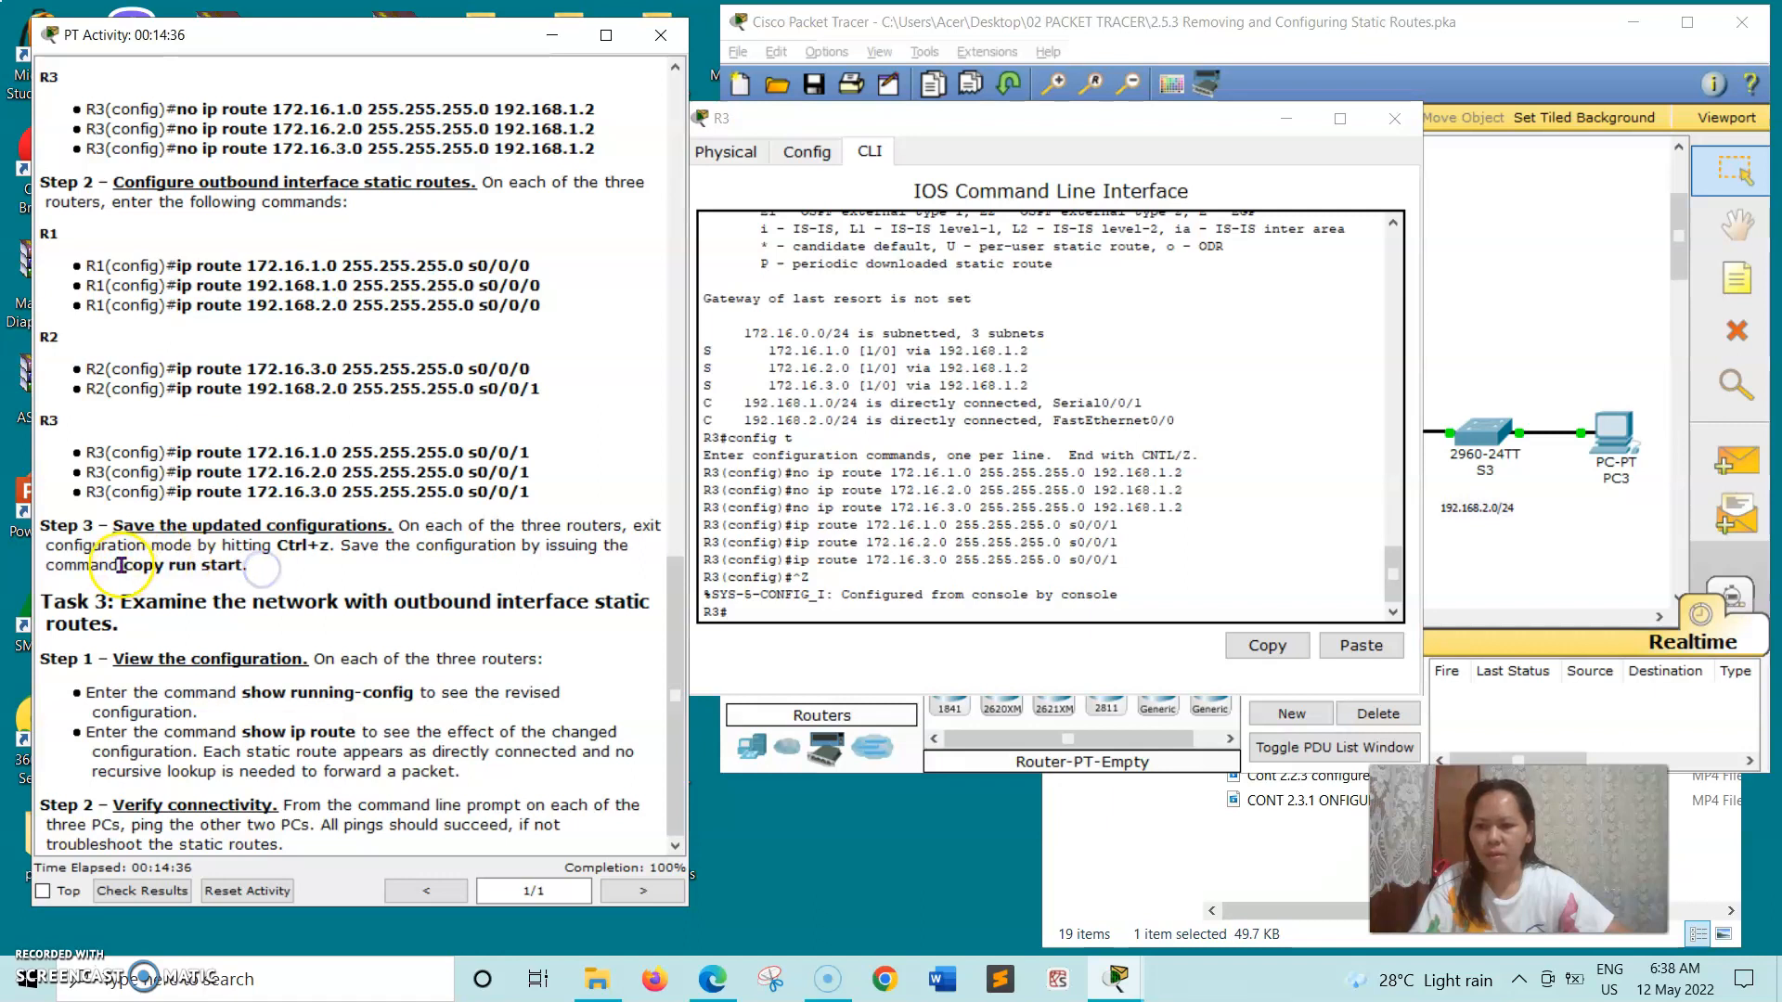
pyautogui.moveTo(136, 566); pyautogui.dragTo(225, 566)
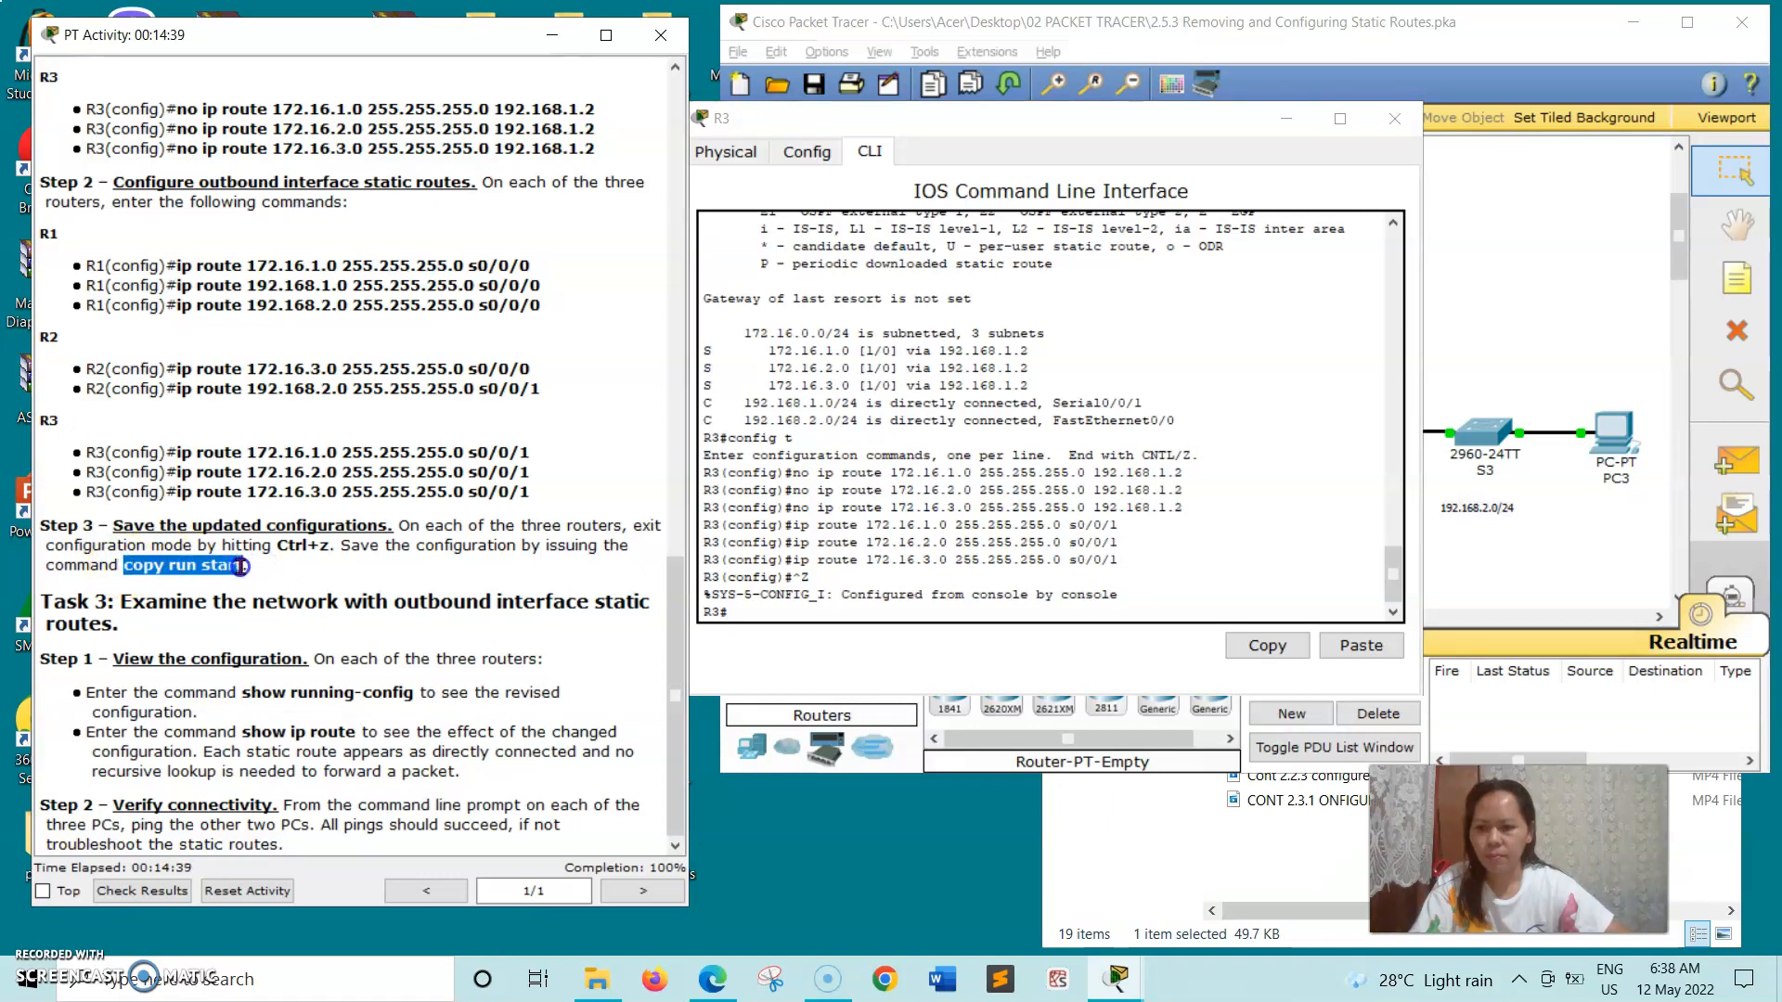
pyautogui.rightClick(239, 566)
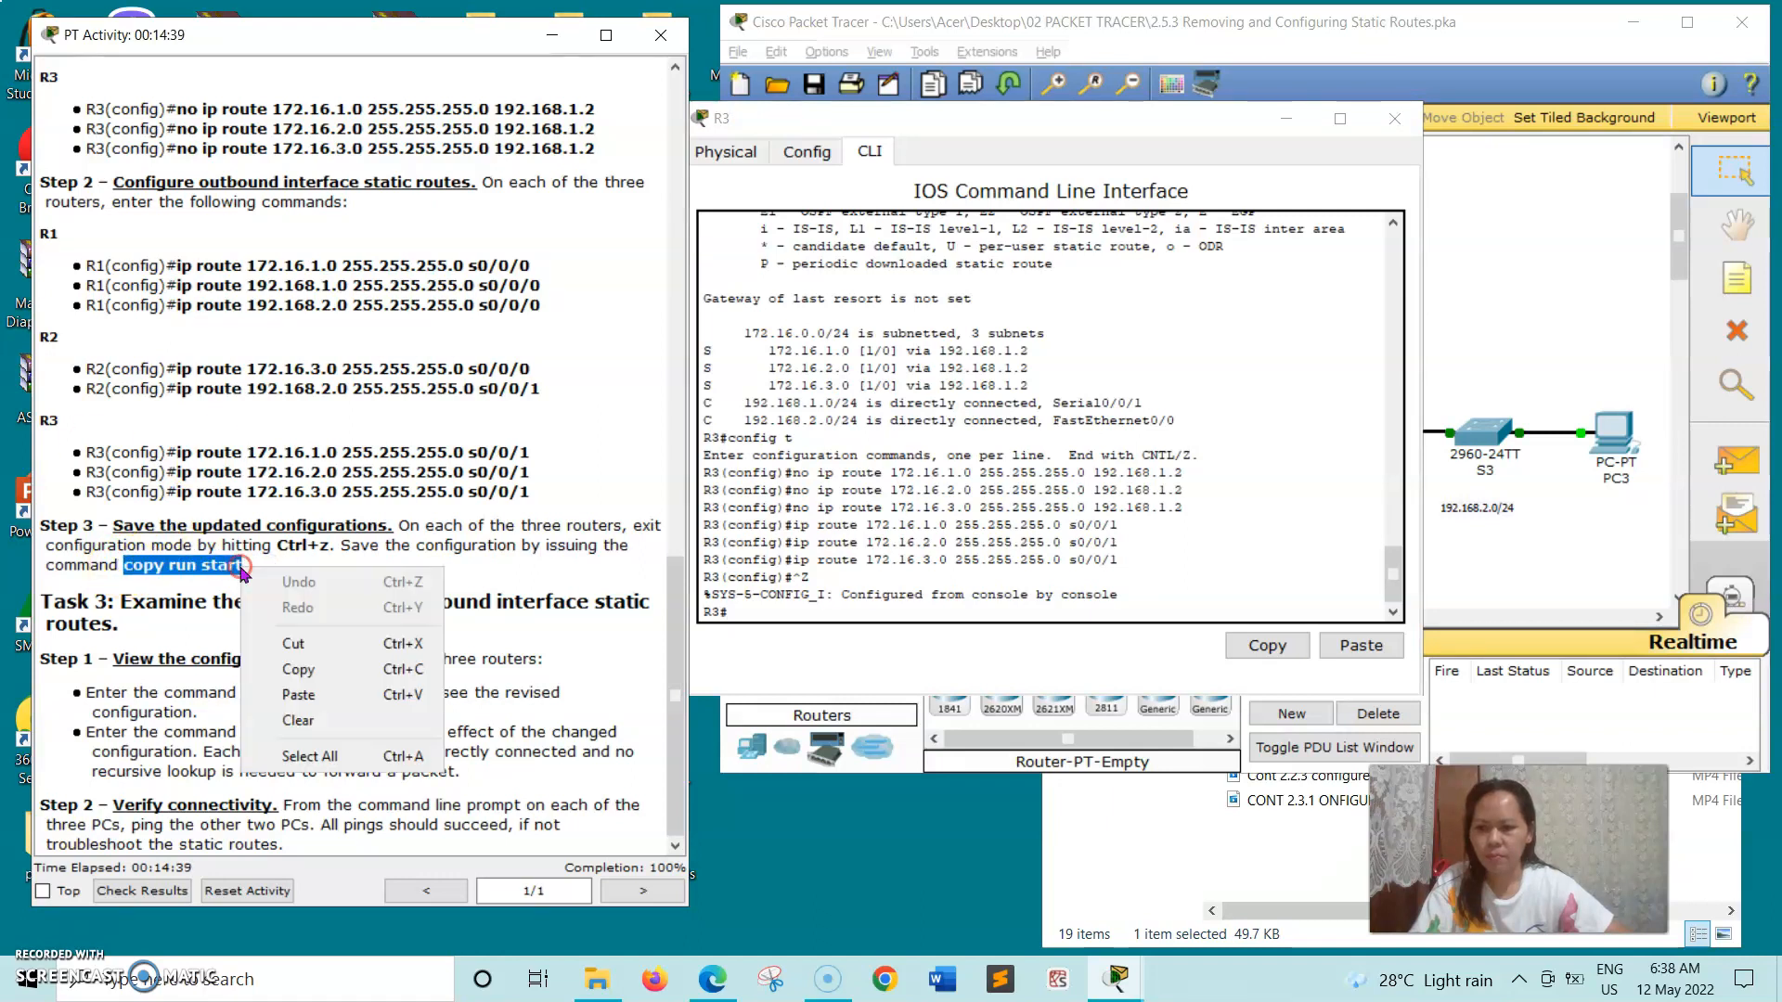
pyautogui.click(270, 669)
# - Run the copied copy run start command on R3, accept the default startup-config filename, and close the router's window
pyautogui.click(739, 610)
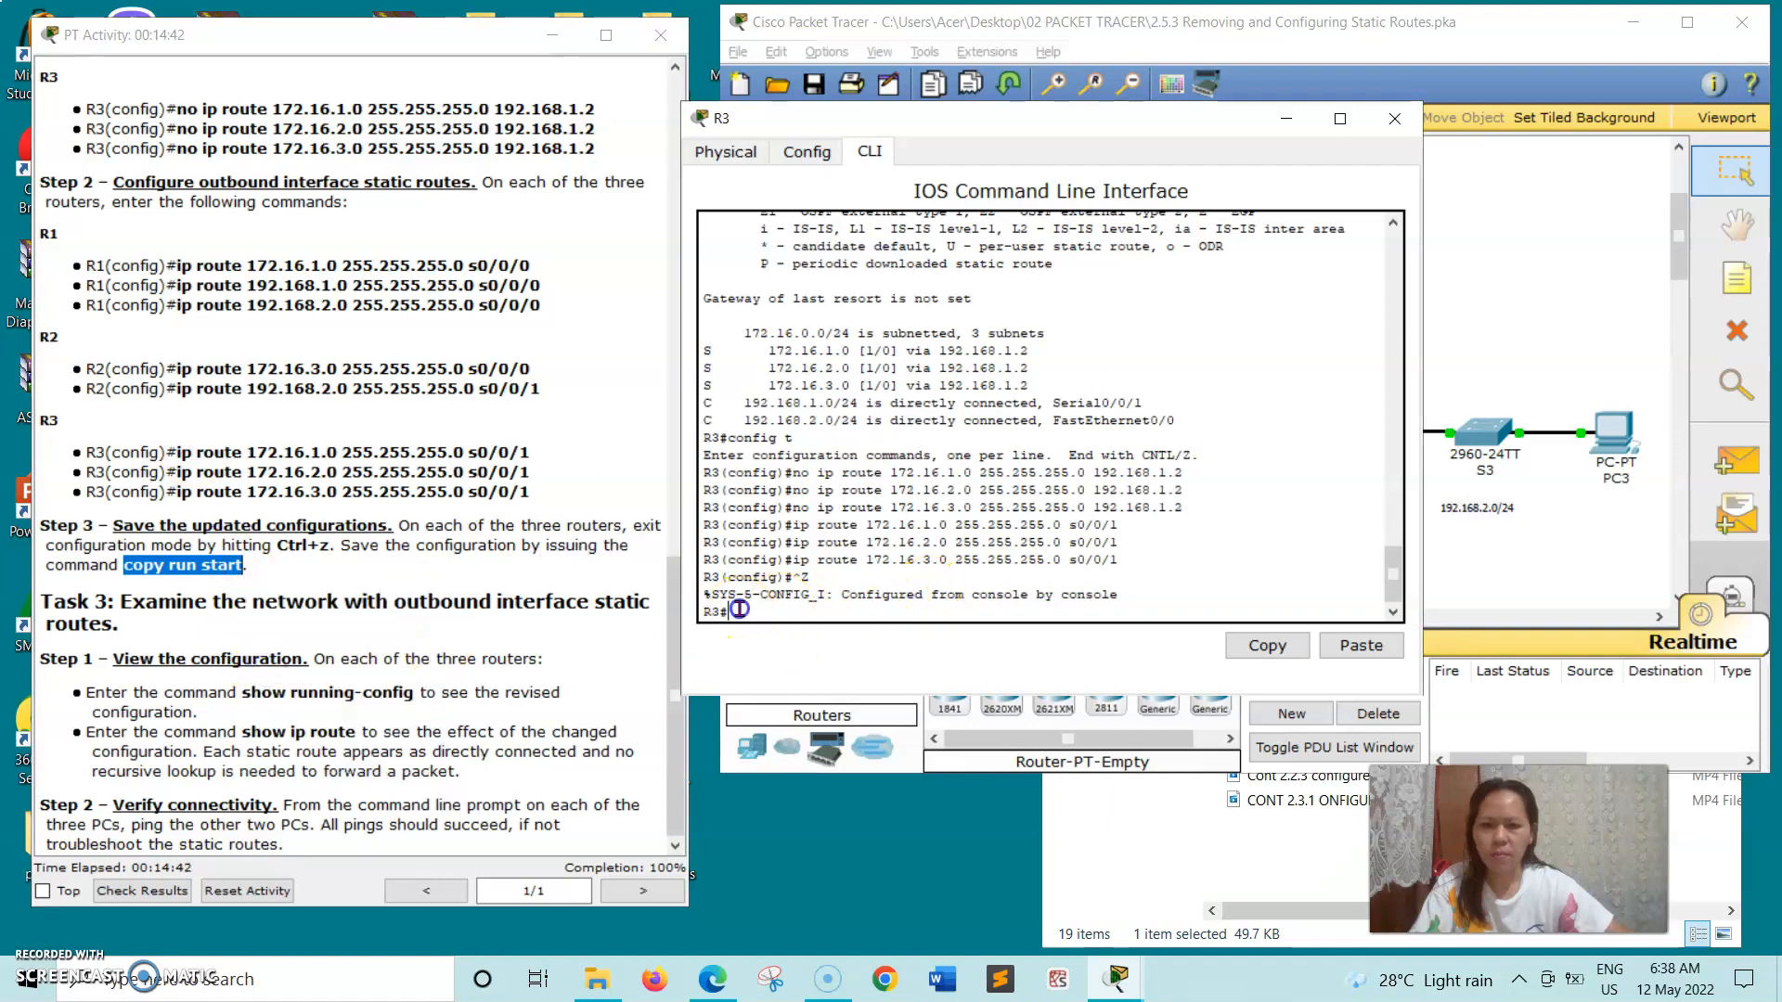
pyautogui.rightClick(740, 615)
pyautogui.click(756, 647)
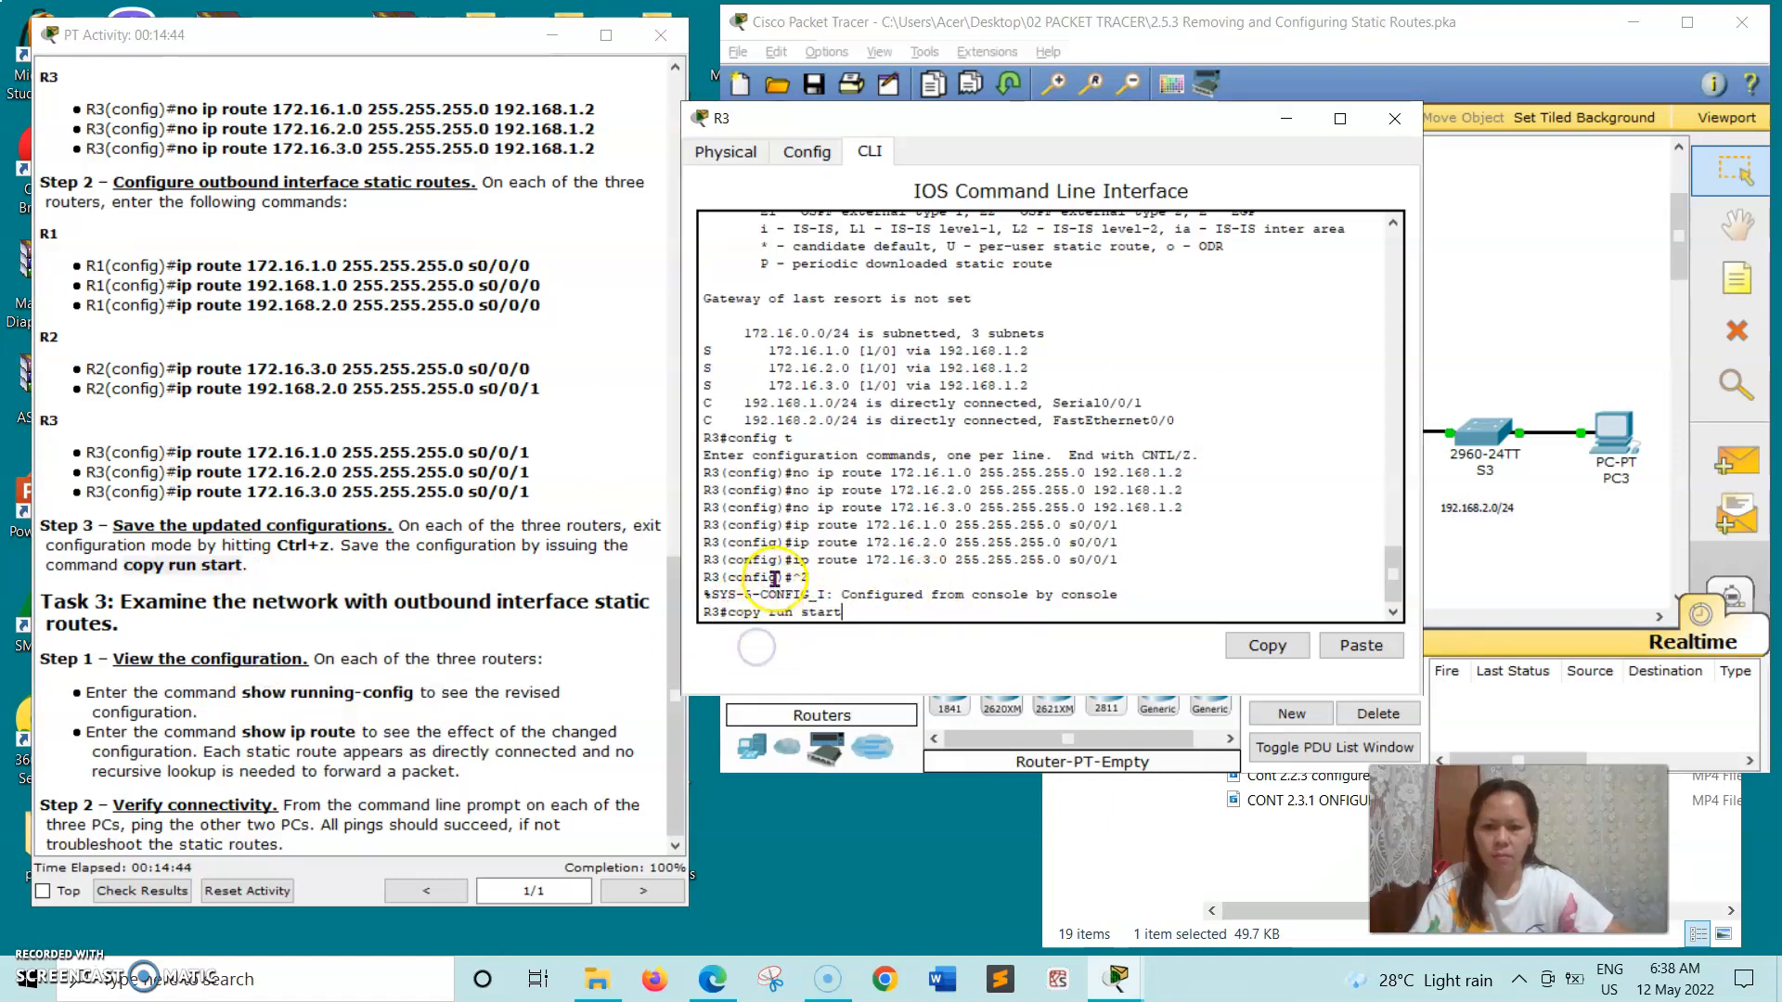
pyautogui.press('Return')
pyautogui.press('Return')
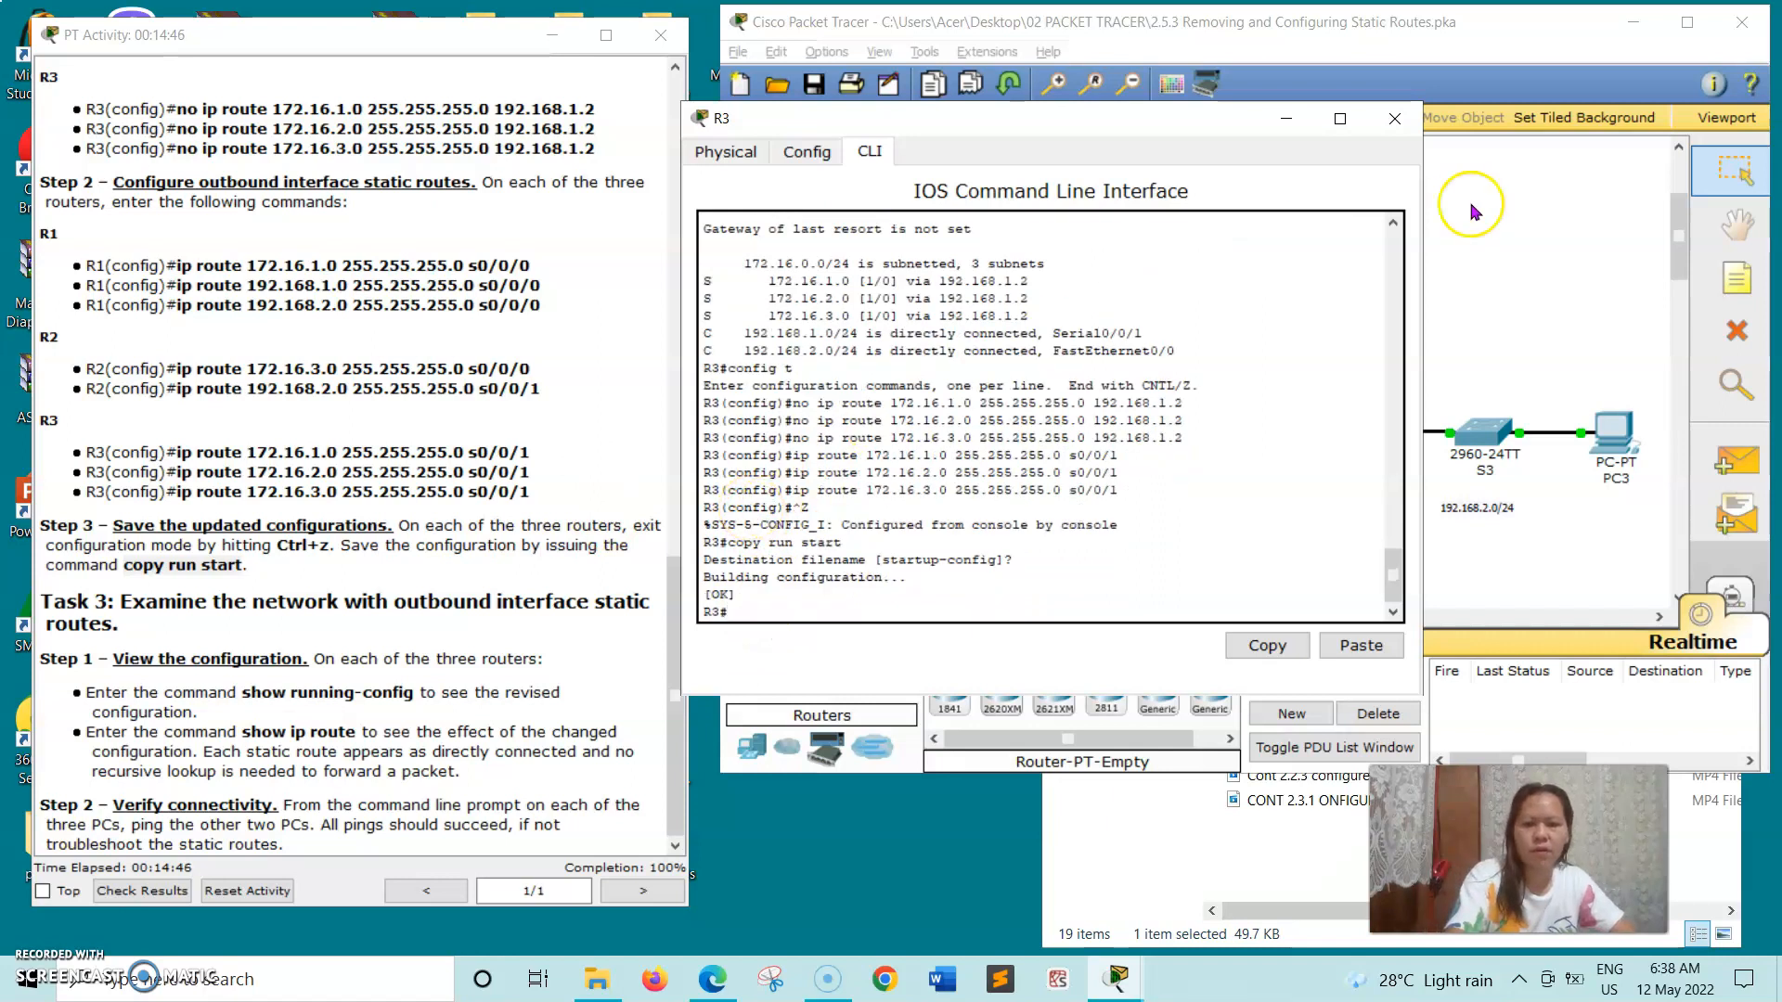
pyautogui.click(1395, 119)
# - Open R1's command line, copy show running-config from the Task 3 Step 1 instructions, and run it on R1
pyautogui.moveTo(123, 565); pyautogui.dragTo(243, 566)
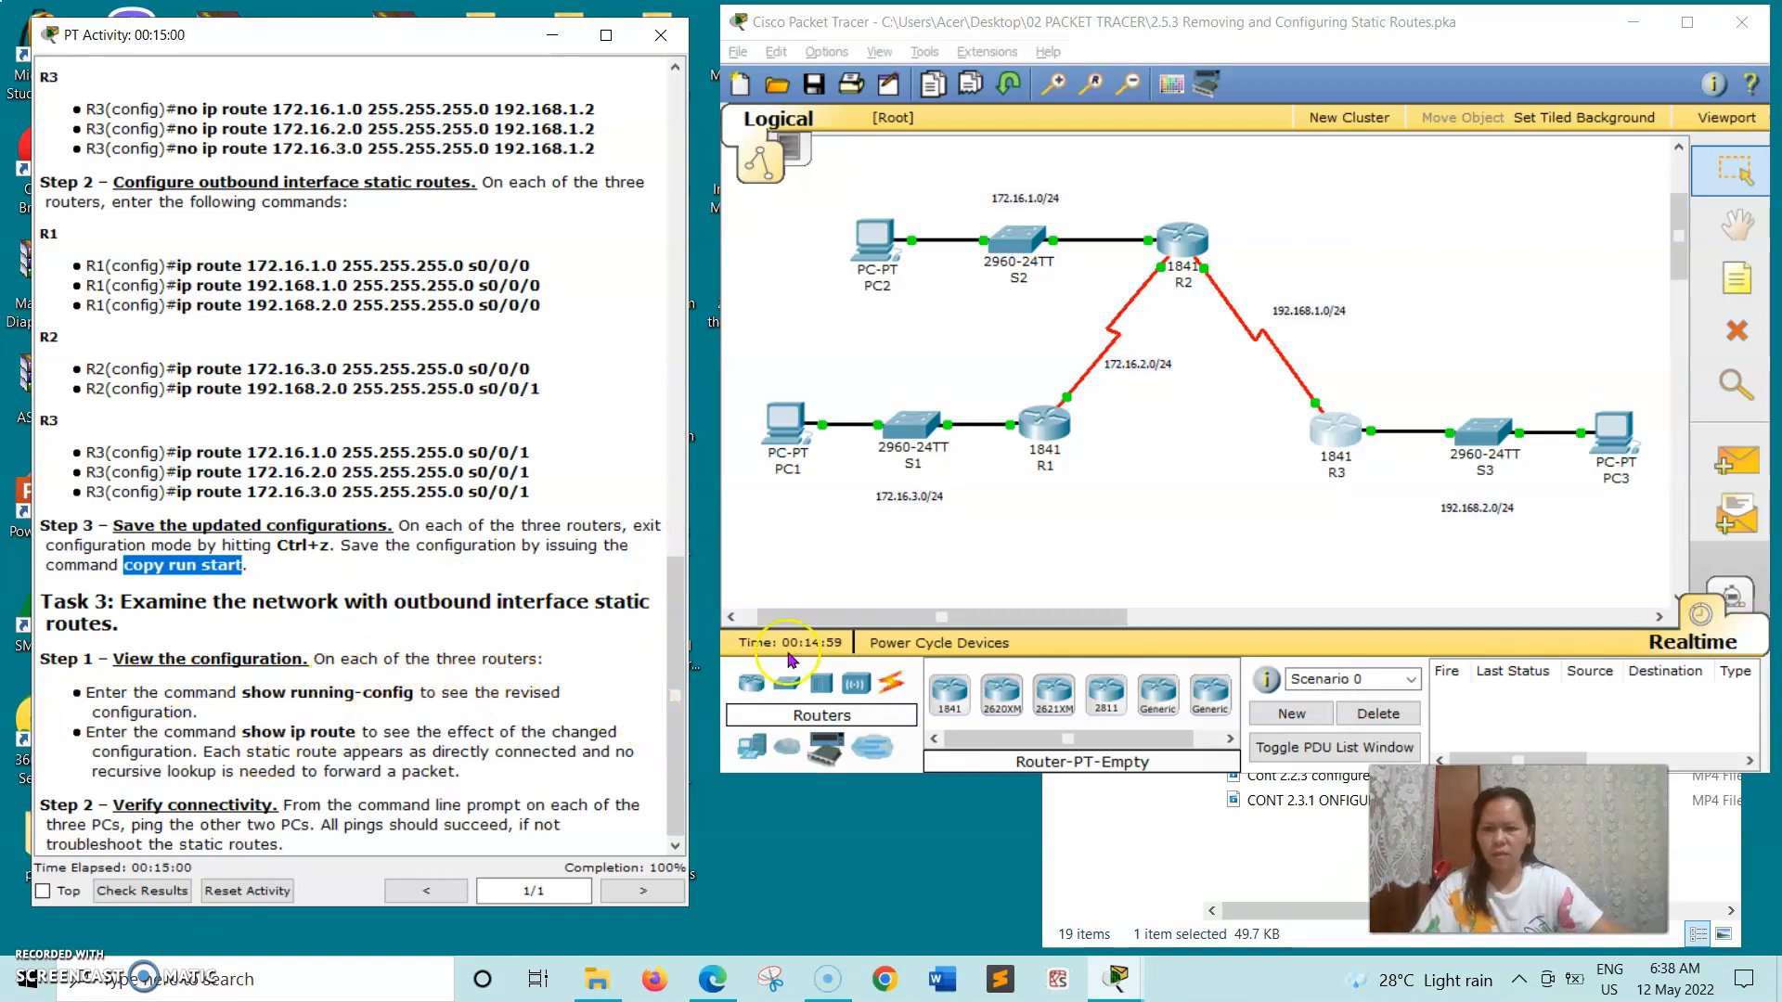
pyautogui.click(1061, 436)
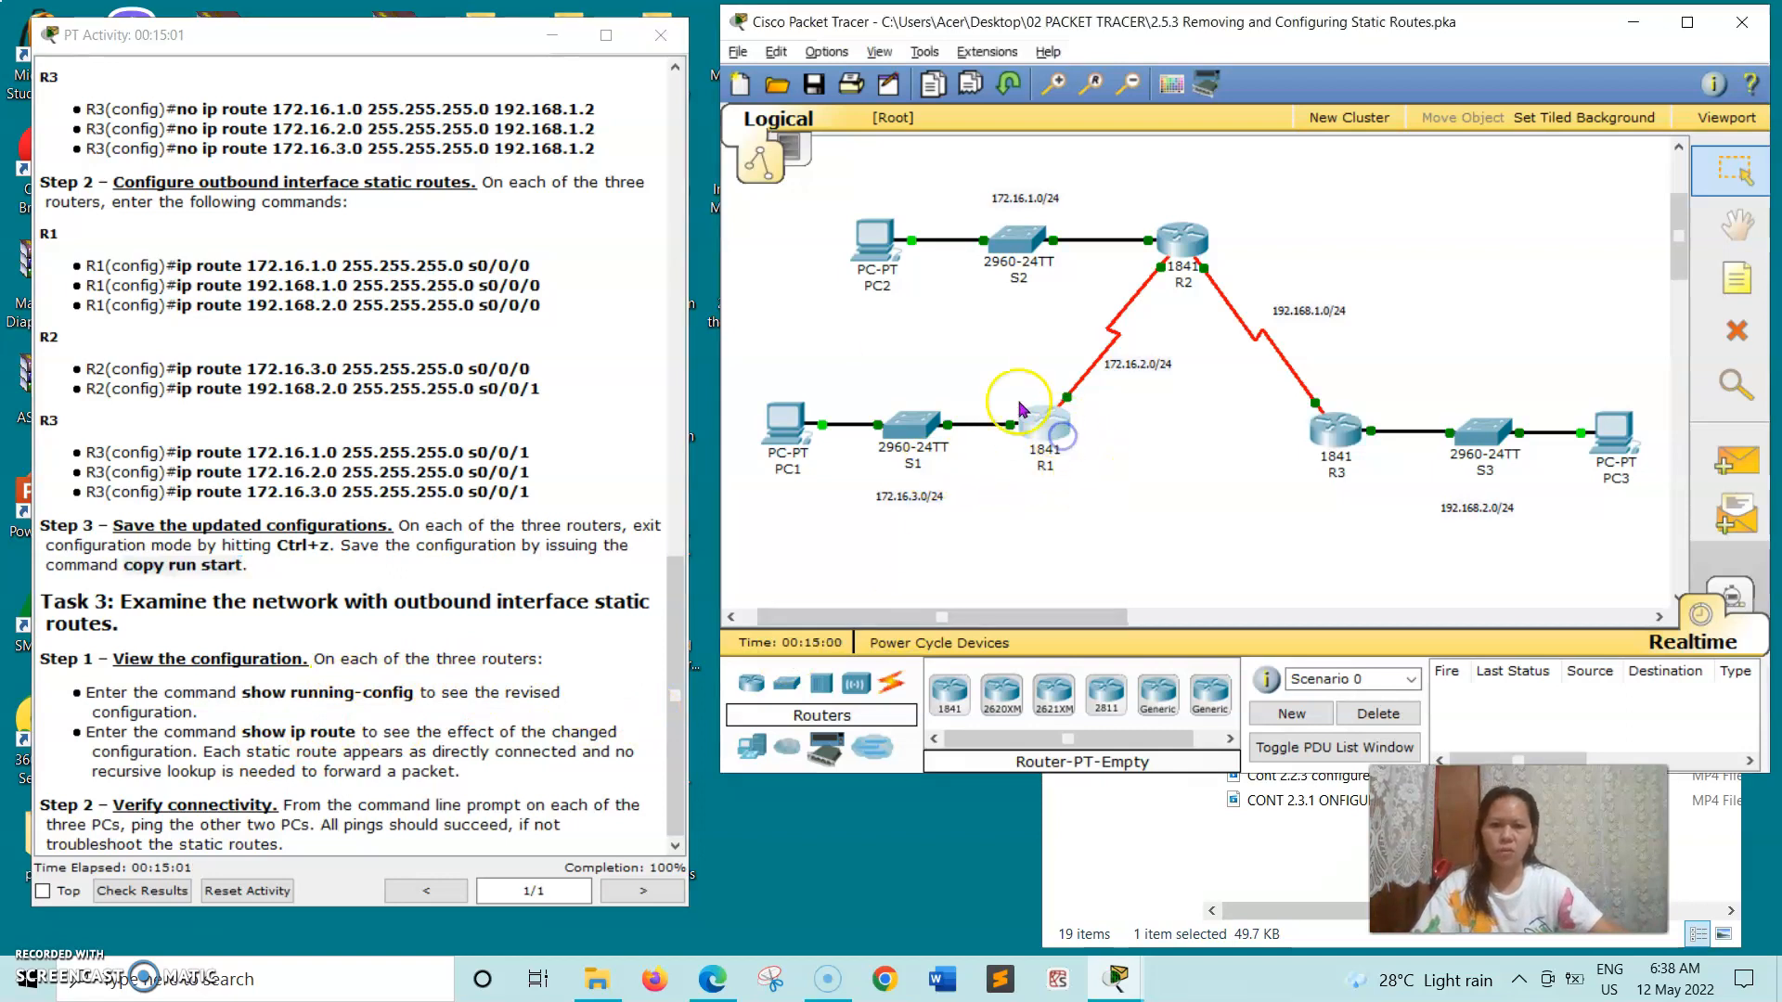
pyautogui.moveTo(388, 87); pyautogui.dragTo(1004, 138)
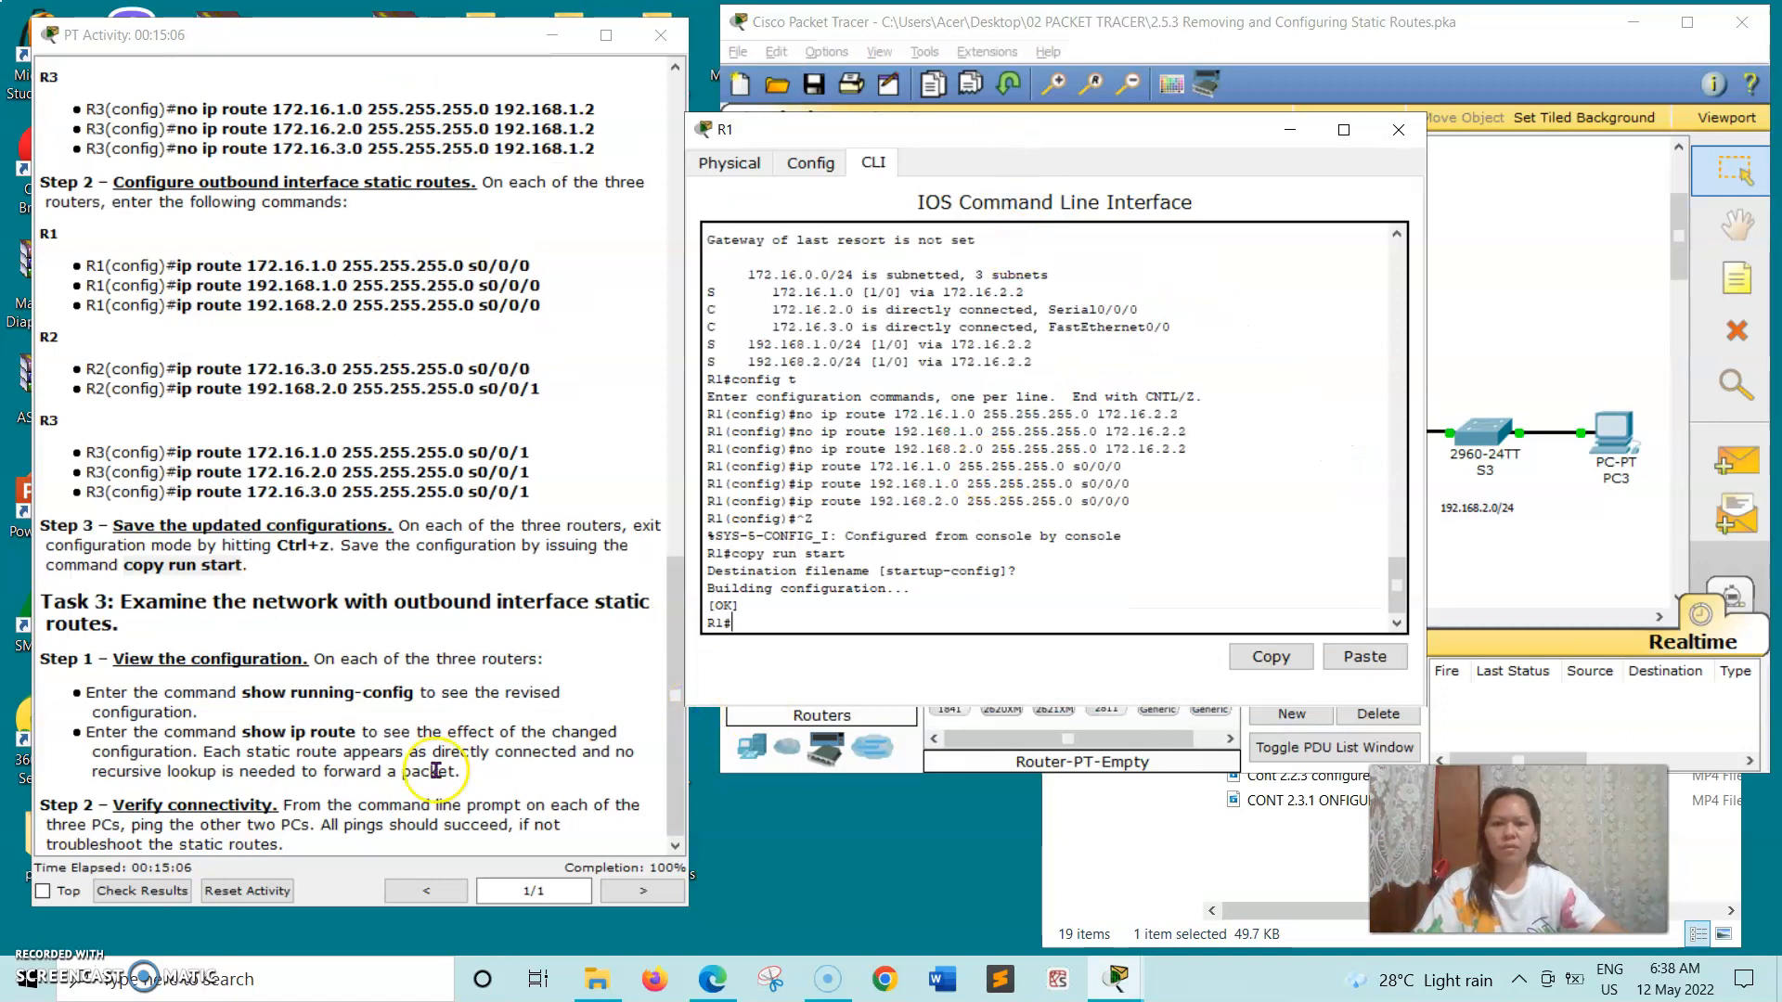
pyautogui.moveTo(242, 693); pyautogui.dragTo(440, 696)
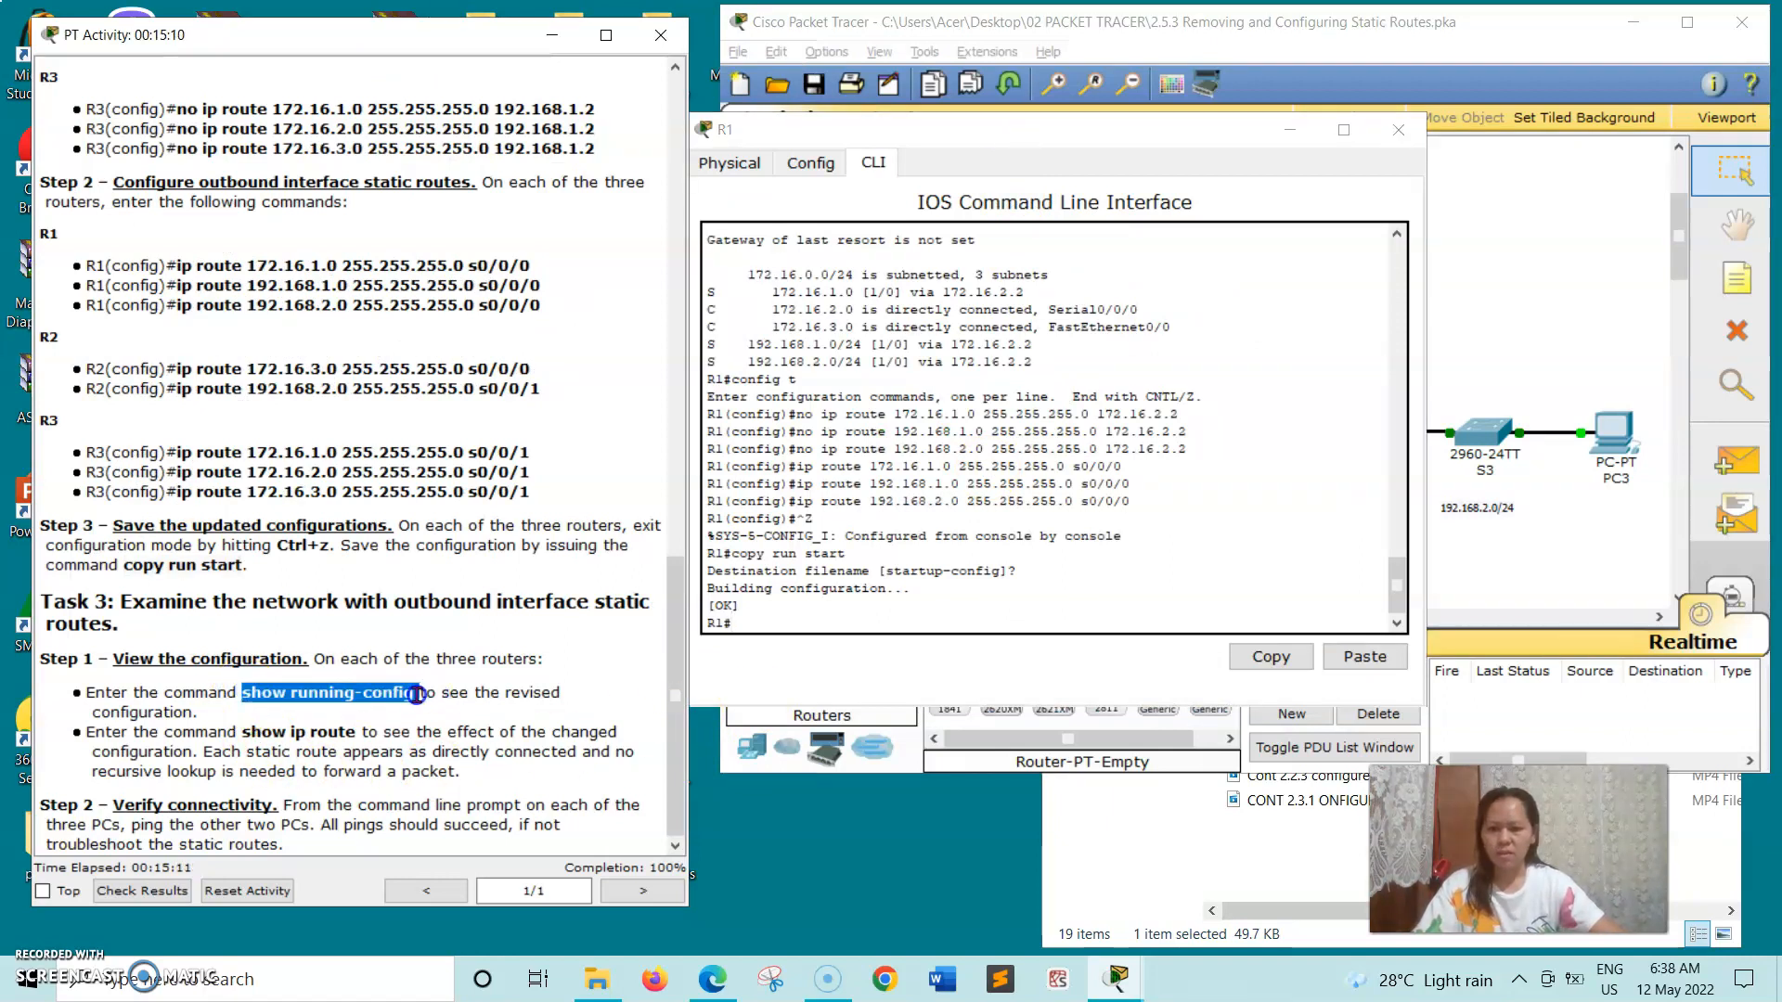
pyautogui.rightClick(417, 694)
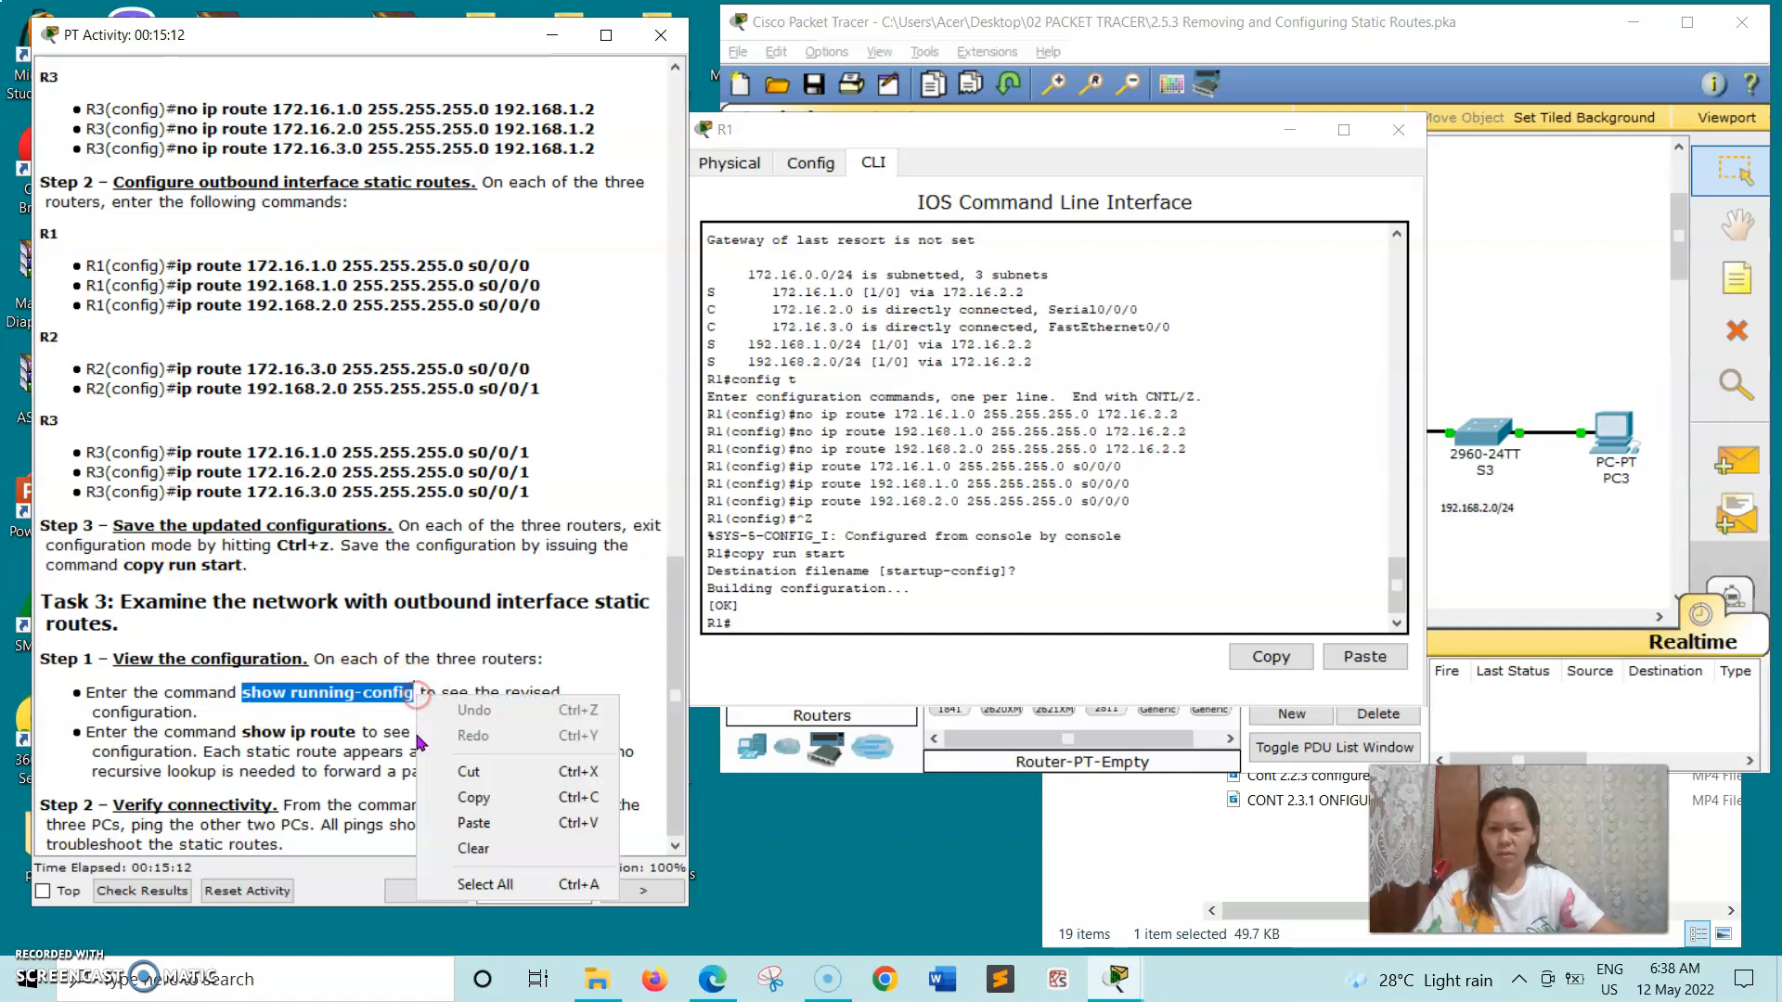
pyautogui.click(459, 796)
pyautogui.click(759, 619)
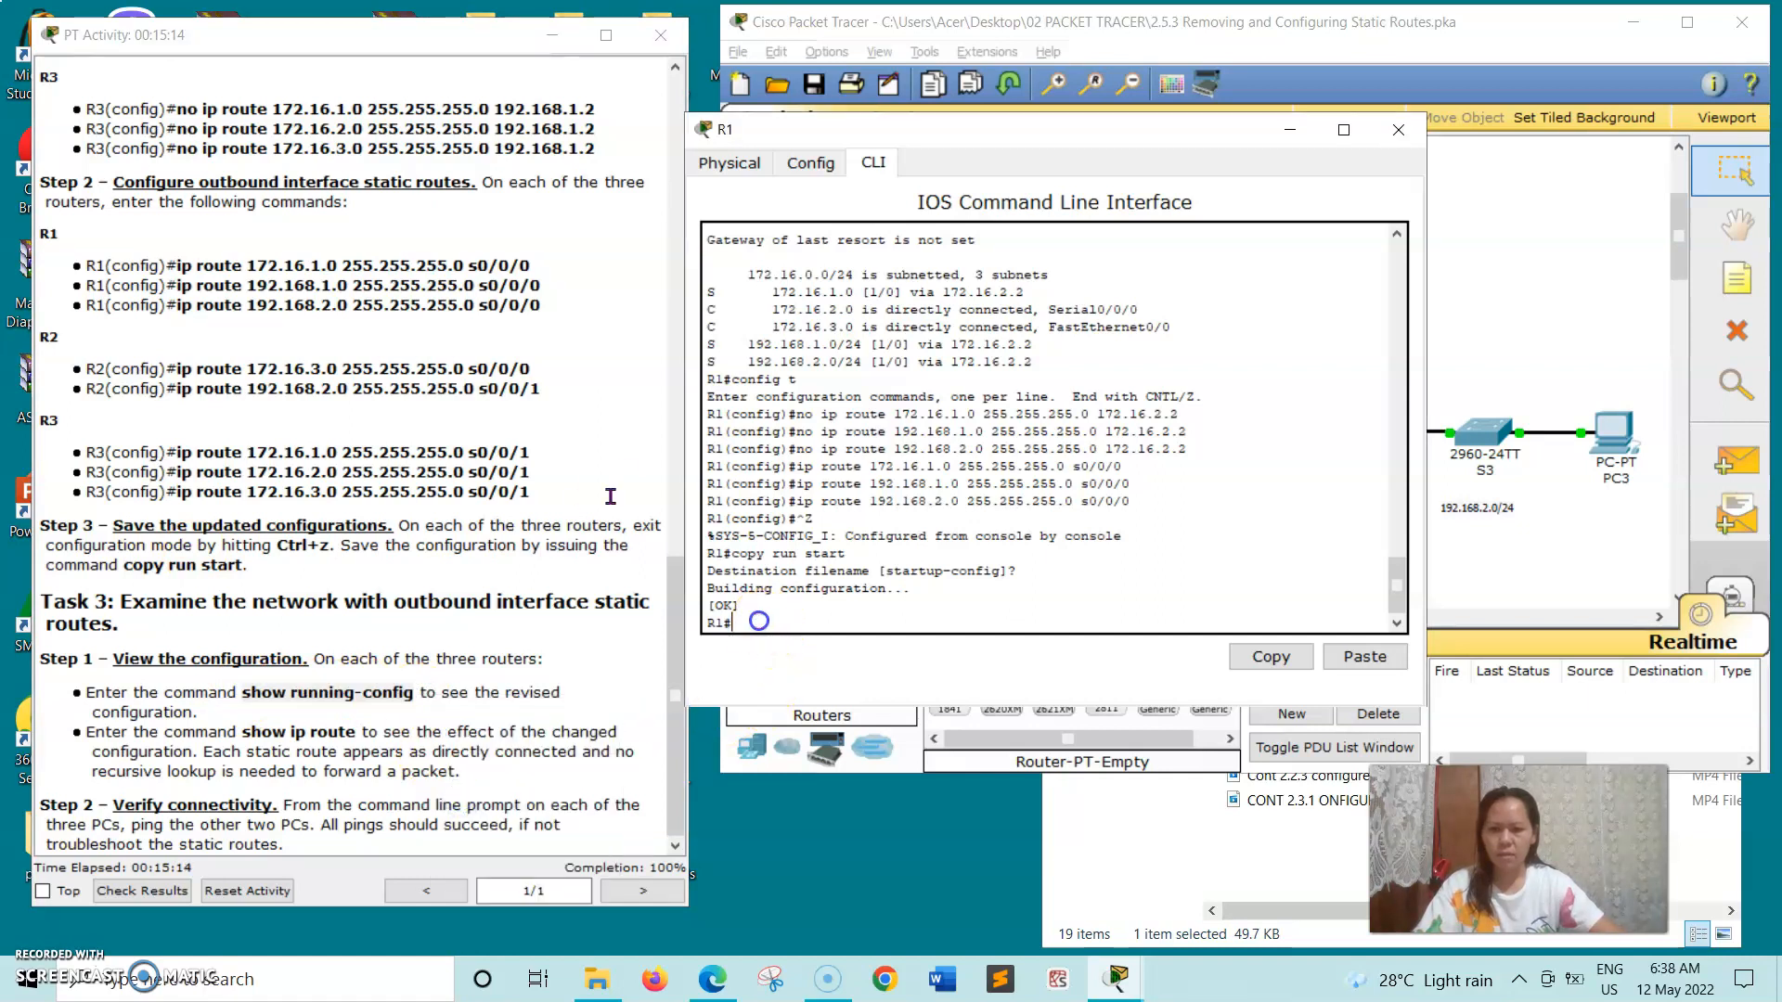
pyautogui.rightClick(759, 618)
pyautogui.click(813, 663)
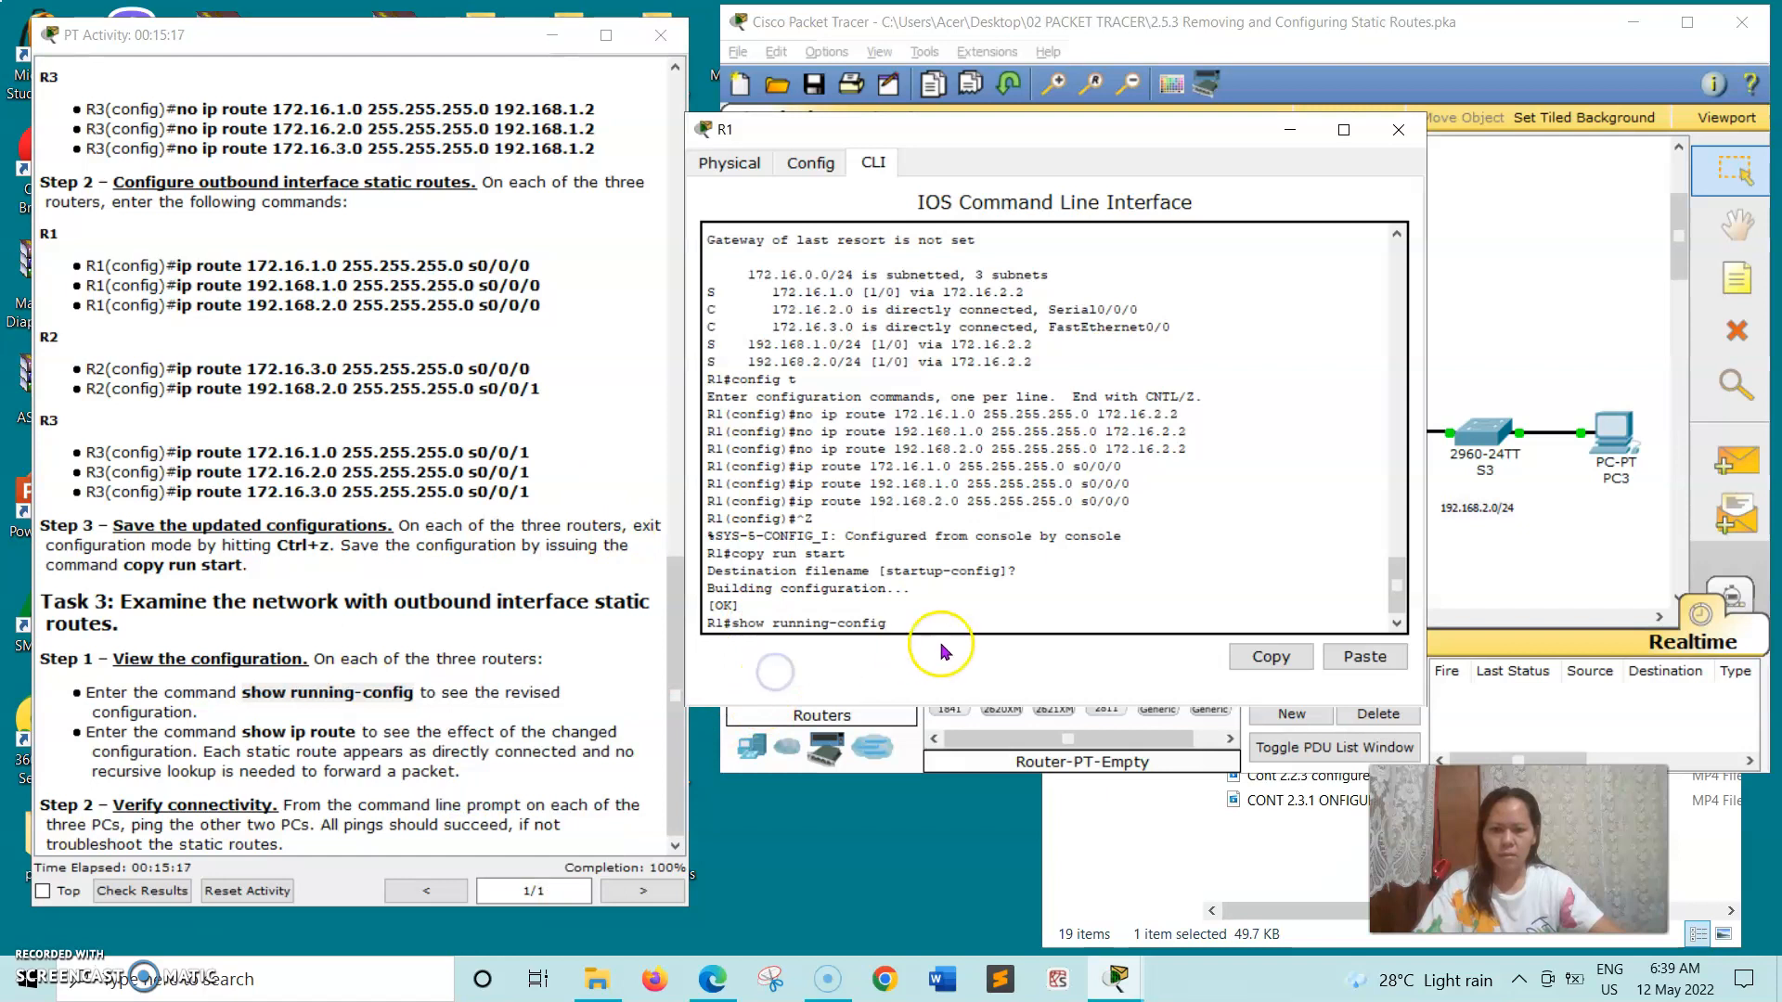
pyautogui.press('Return')
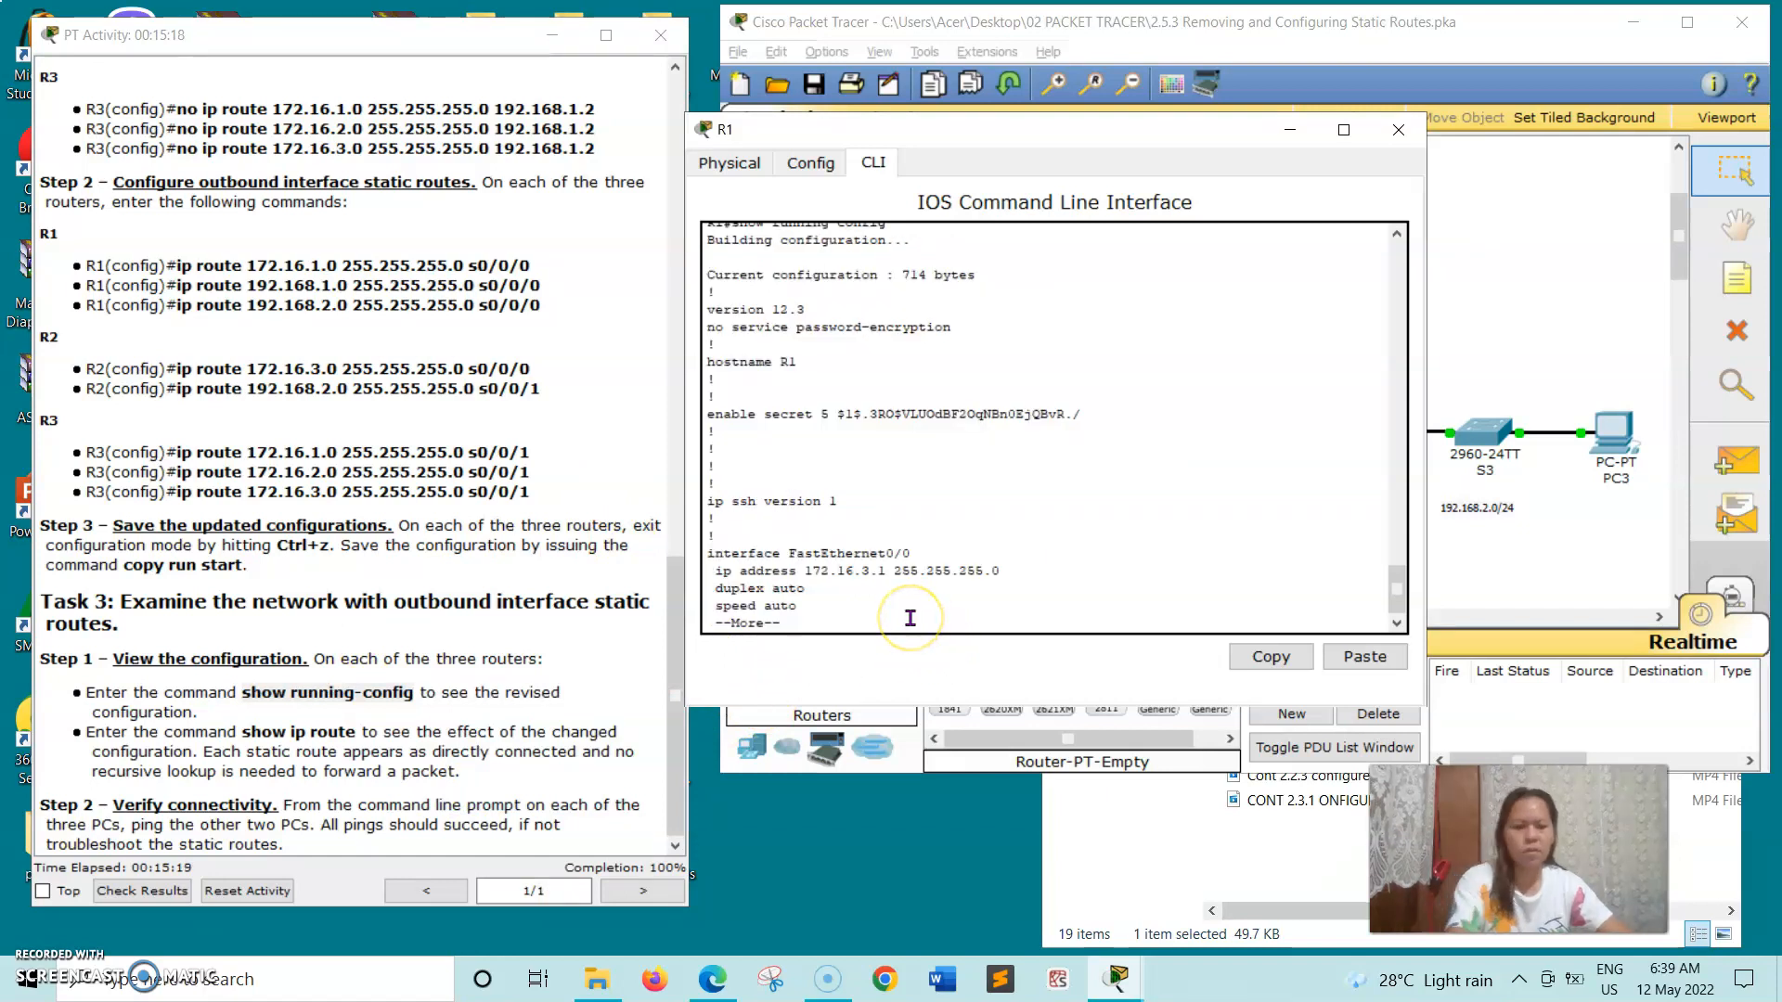
# - Page through R1's running configuration to its end, examining the outbound interface static routes
pyautogui.press('Return')
pyautogui.press('Return')
pyautogui.press('Return')
pyautogui.press('Return')
pyautogui.press('Return')
pyautogui.press('Return')
pyautogui.press('Return')
pyautogui.press('Return')
pyautogui.press('Return')
pyautogui.press('Return')
pyautogui.press('Return')
pyautogui.press('Return')
pyautogui.press('Return')
pyautogui.press('Return')
pyautogui.press('Return')
pyautogui.press('Return')
pyautogui.press('Return')
pyautogui.press('Return')
pyautogui.press('Return')
pyautogui.press('Return')
pyautogui.press('Return')
pyautogui.press('Return')
pyautogui.press('Return')
pyautogui.press('Return')
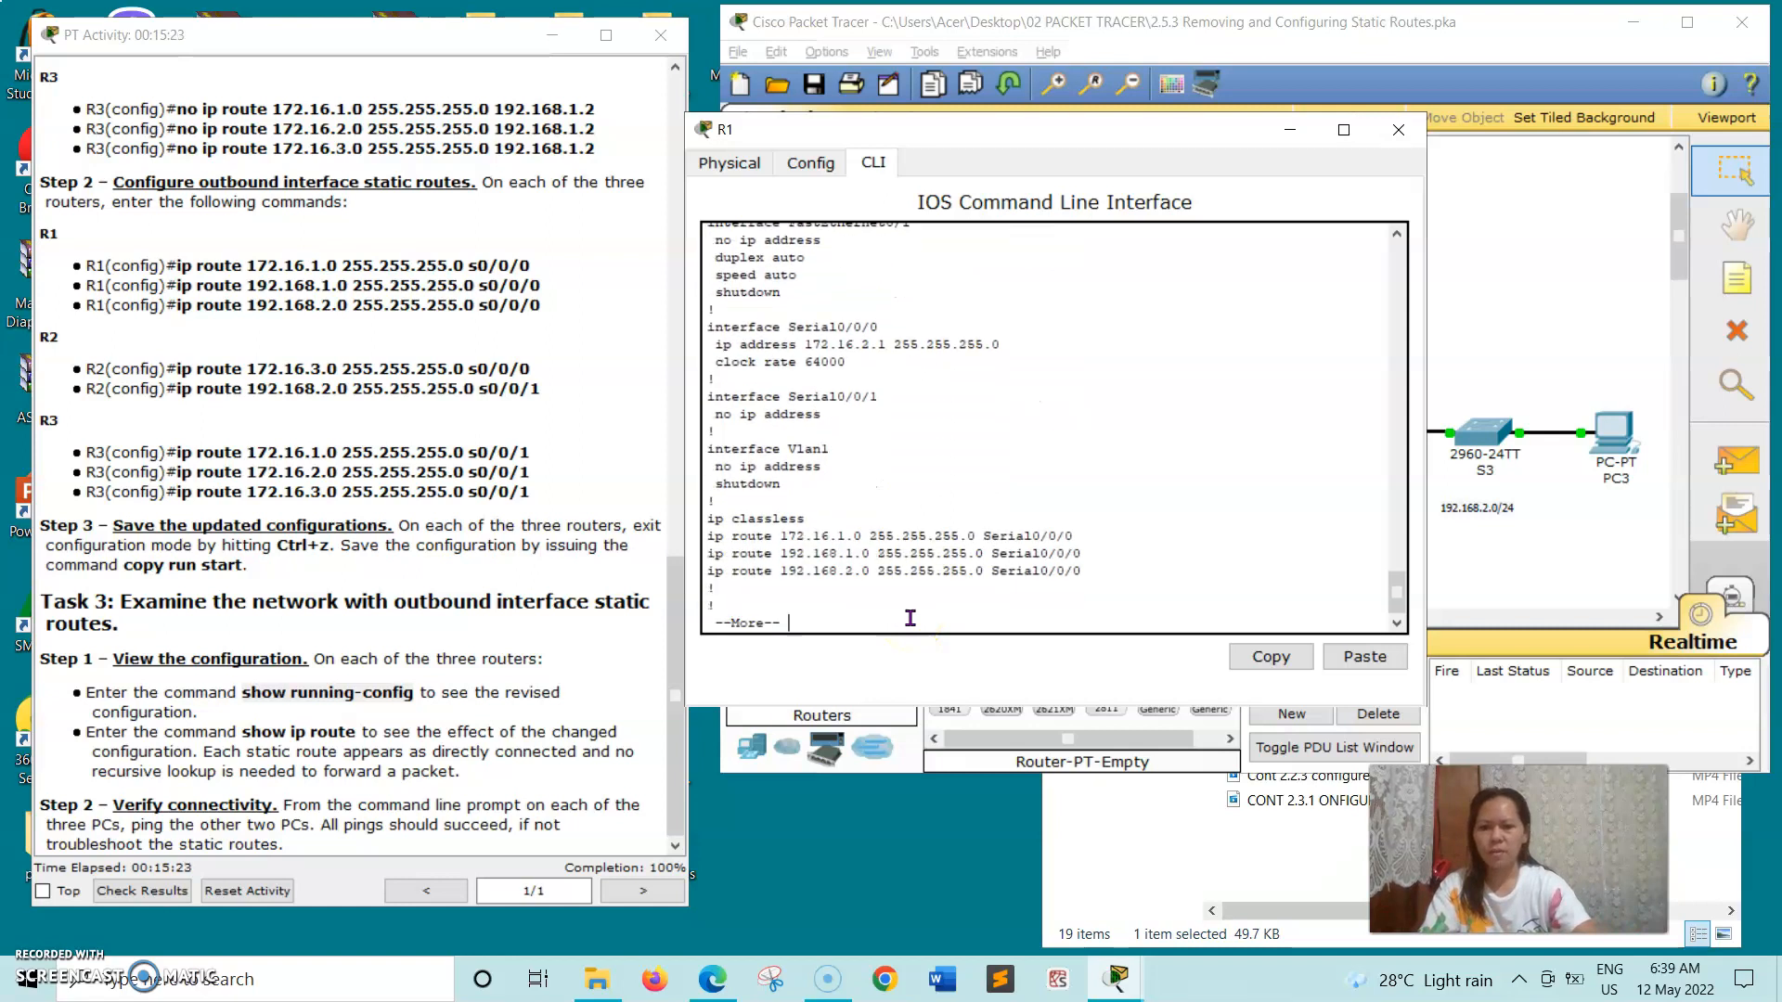
pyautogui.press('Return')
pyautogui.press('Return')
pyautogui.press('Return')
pyautogui.press('Return')
pyautogui.press('Return')
pyautogui.press('Return')
pyautogui.press('Return')
pyautogui.press('Return')
pyautogui.press('Return')
pyautogui.press('Return')
pyautogui.press('Return')
pyautogui.press('Return')
pyautogui.press('Return')
pyautogui.press('Return')
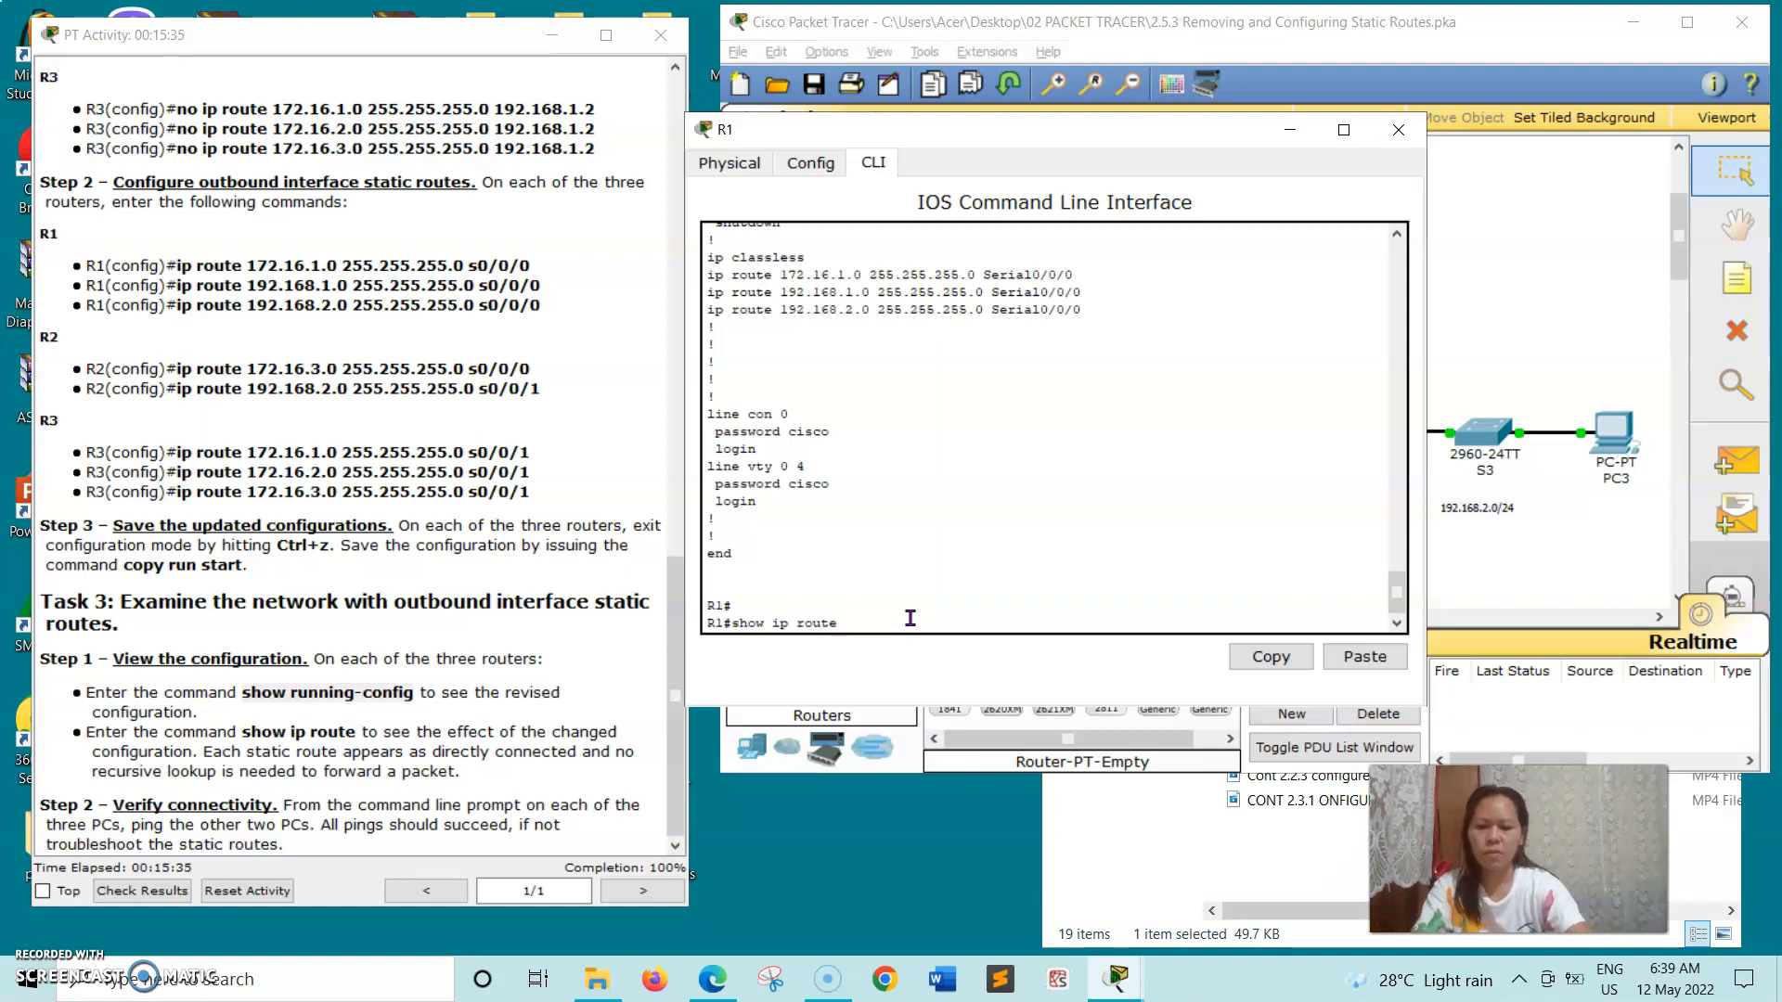
# - Run show ip route on R1 to examine its routing table, and close the router's window
pyautogui.press('Return')
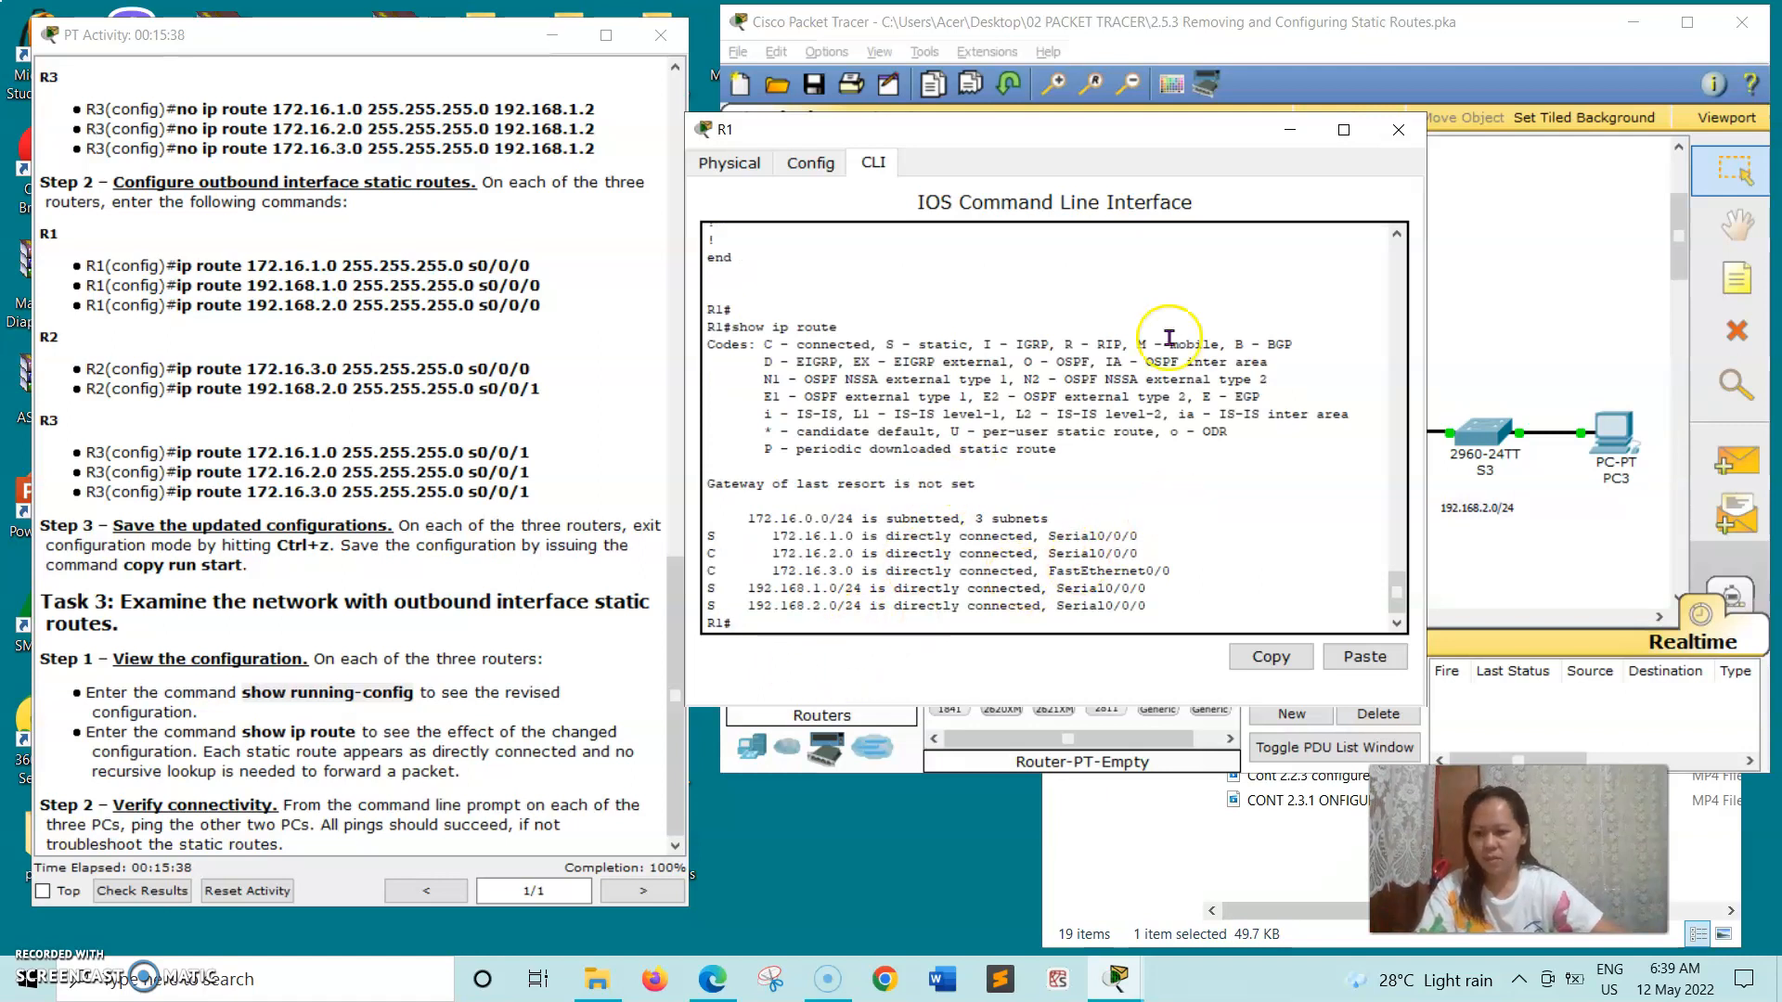
pyautogui.click(1398, 129)
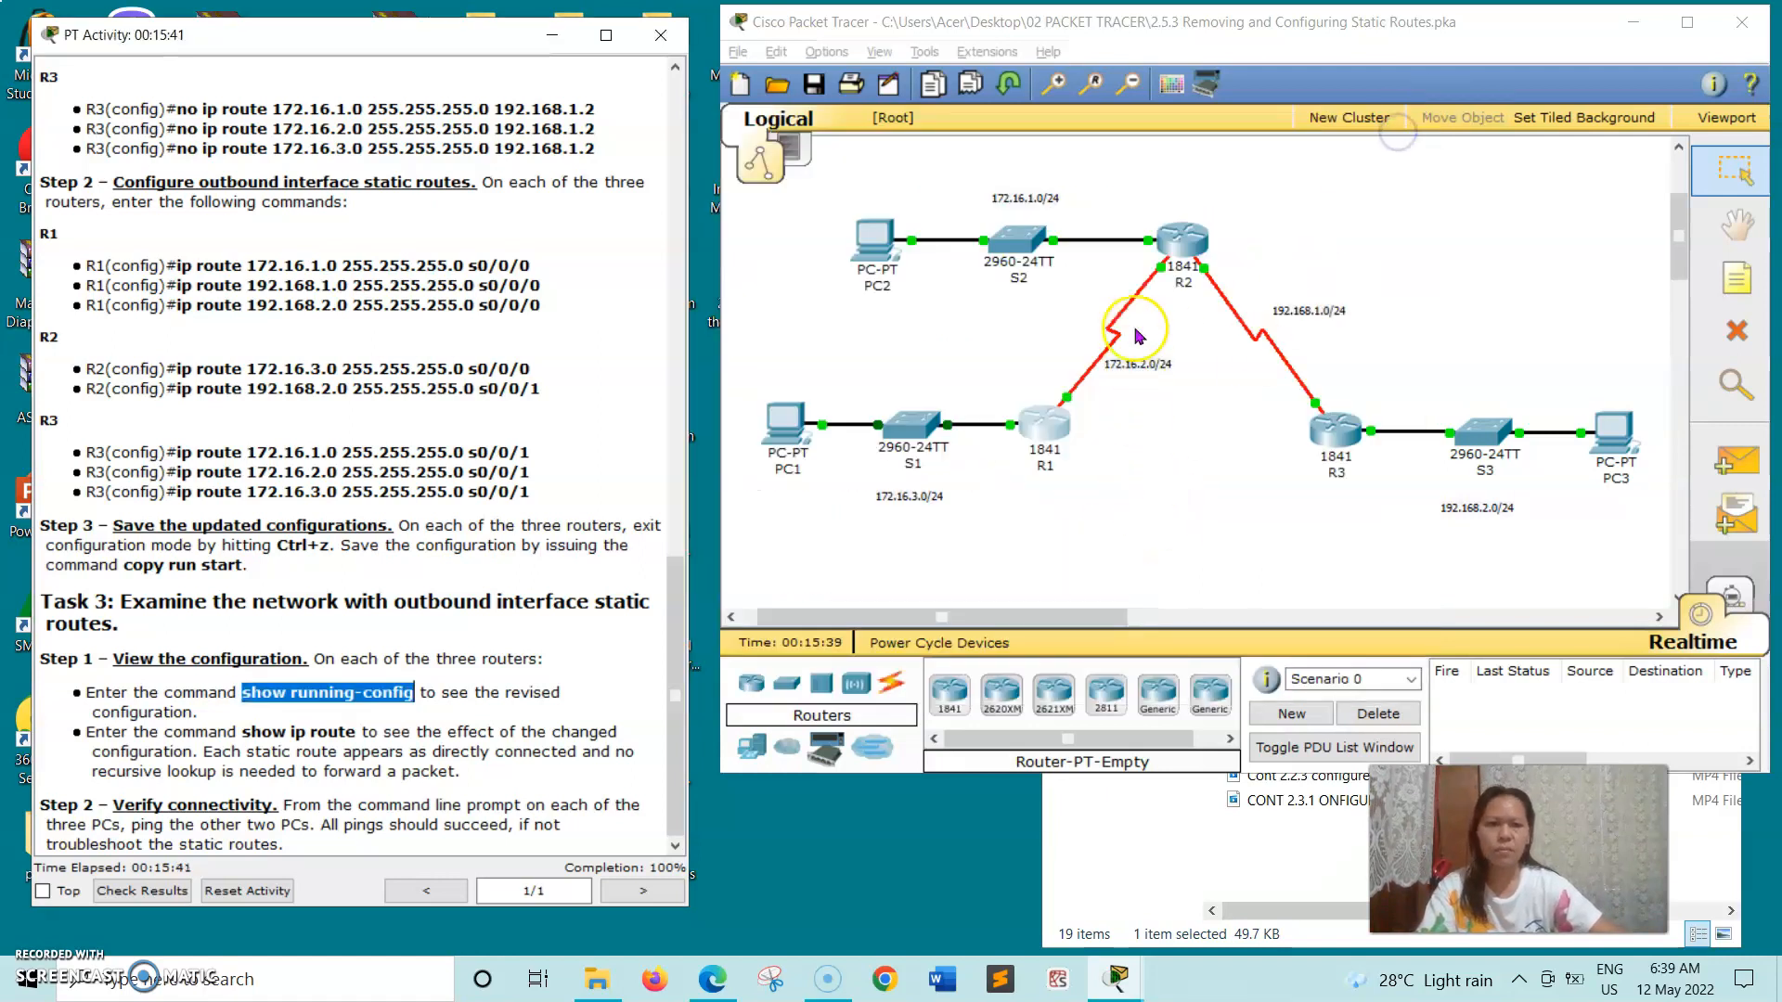
# - Open R2's command line and place its window beside the activity instructions
pyautogui.click(1185, 240)
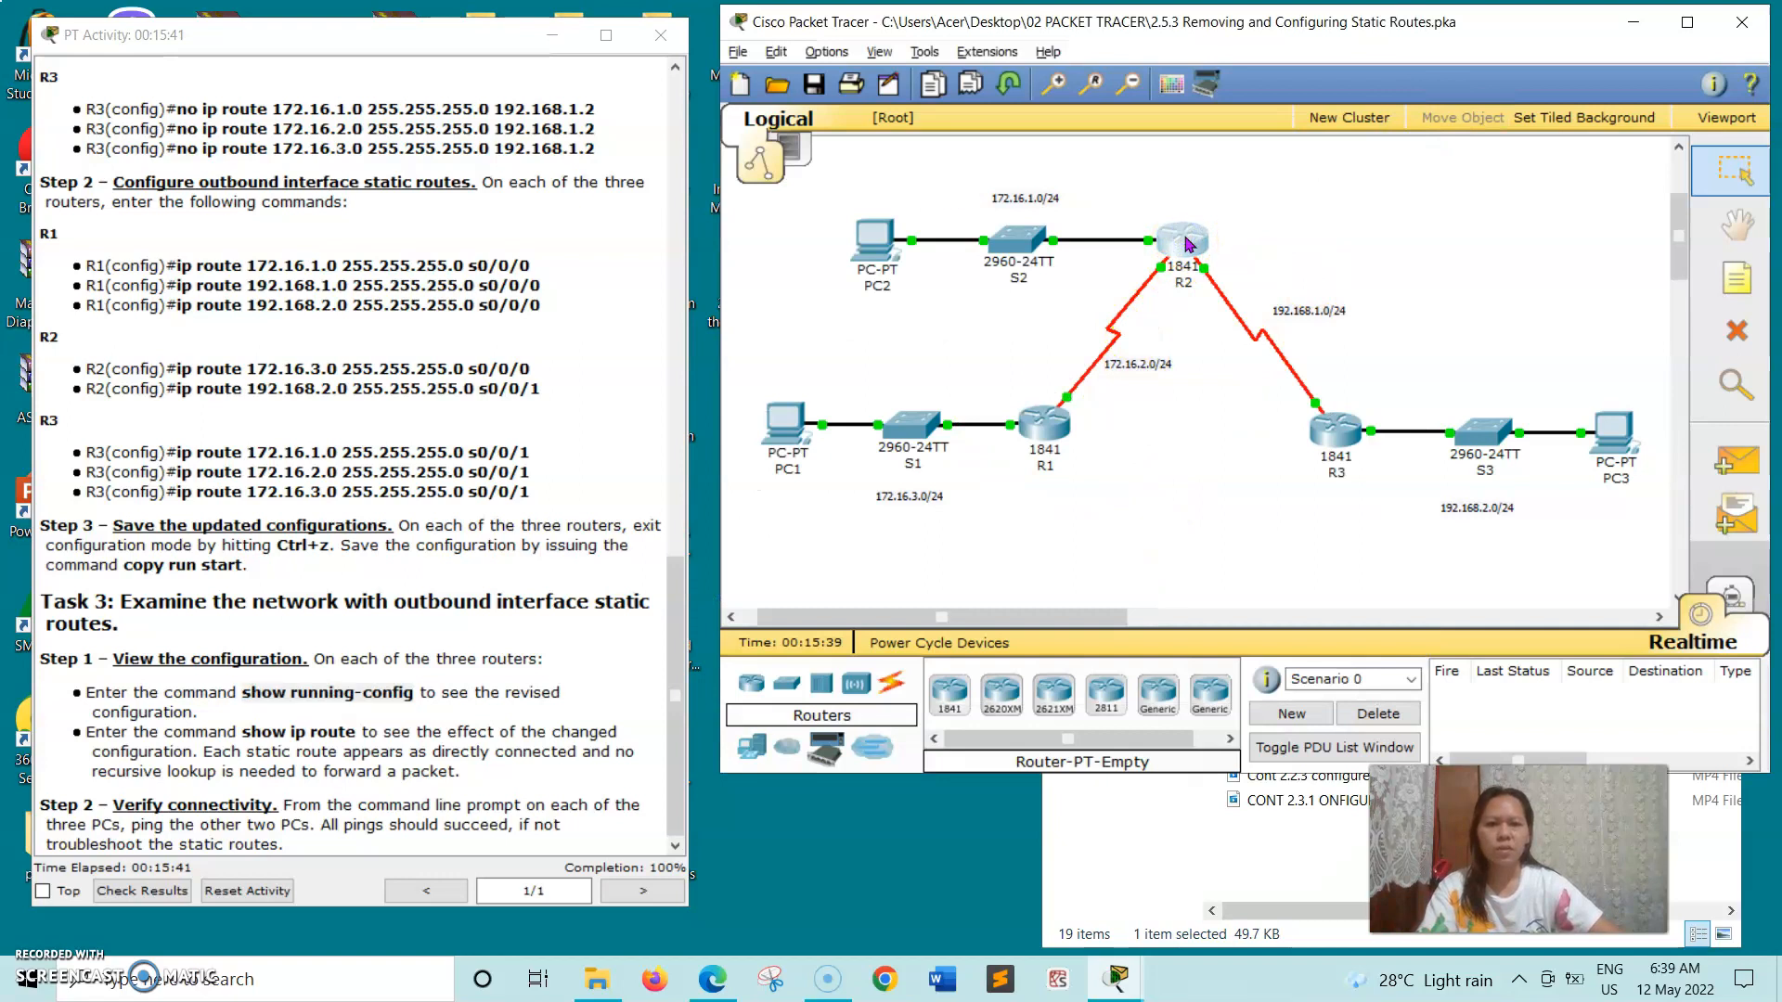
pyautogui.click(433, 119)
pyautogui.moveTo(840, 137); pyautogui.dragTo(1038, 109)
pyautogui.click(785, 571)
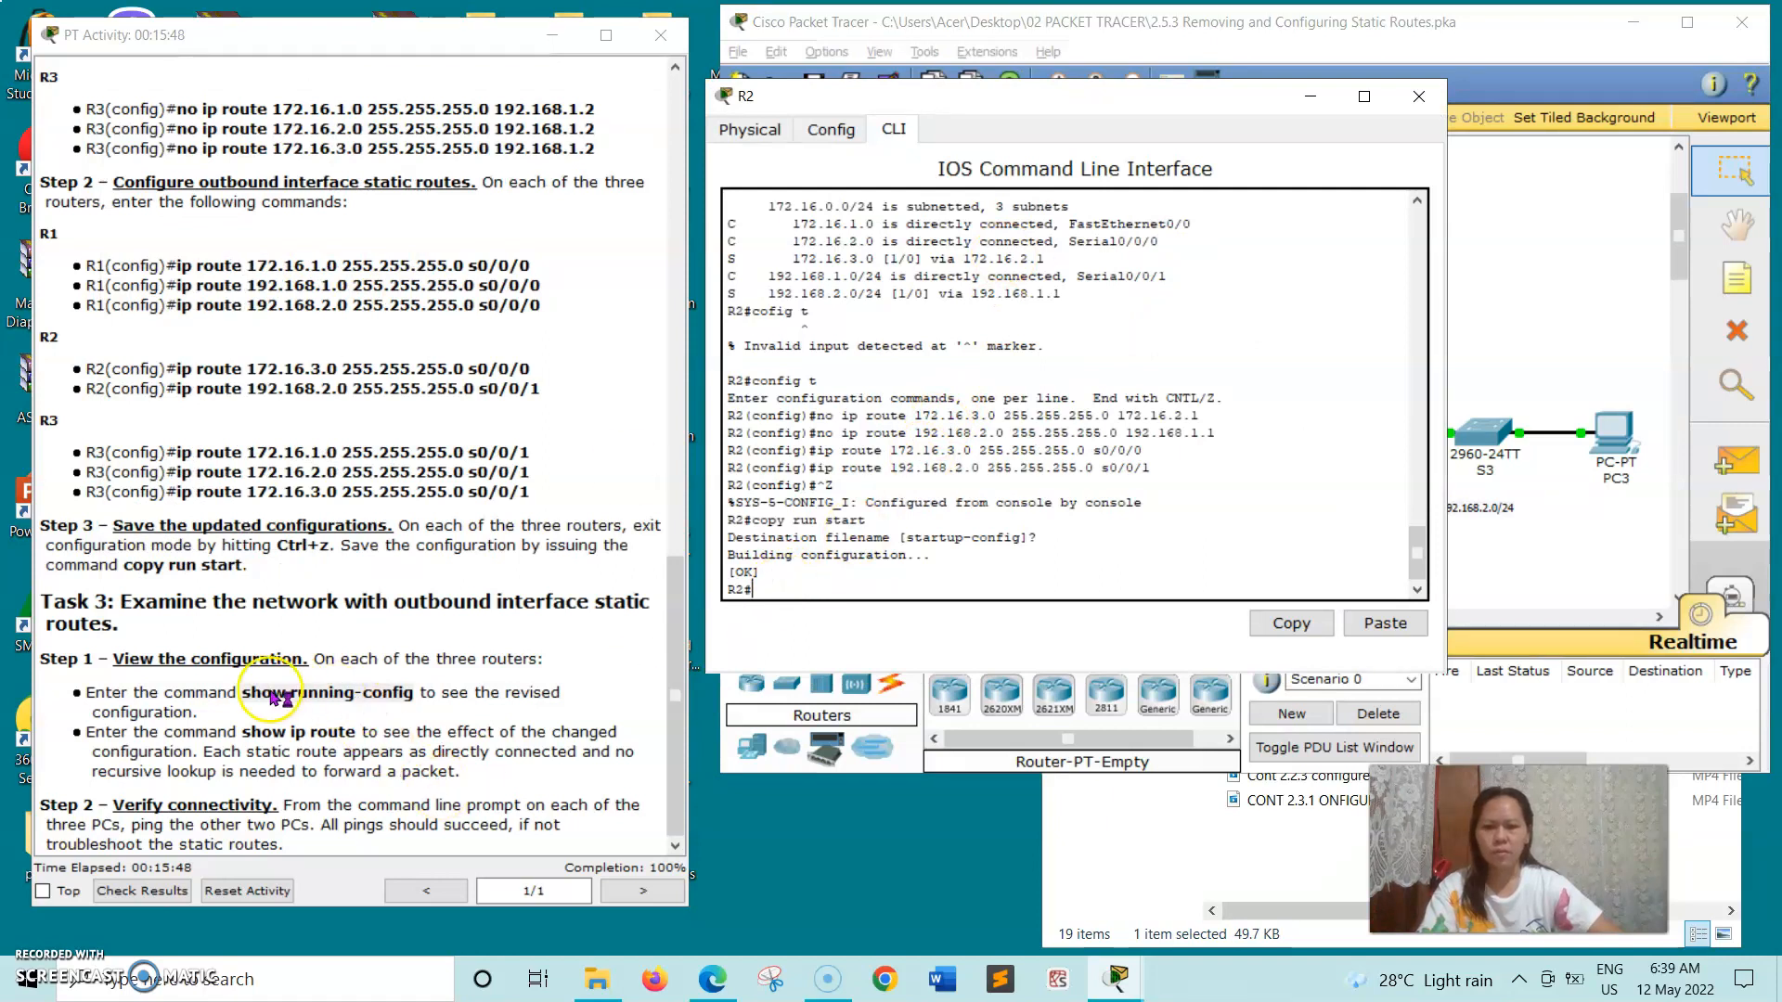
# - Copy show running-config from the Task 3 Step 1 instructions and run it on R2
pyautogui.moveTo(244, 689); pyautogui.dragTo(294, 689)
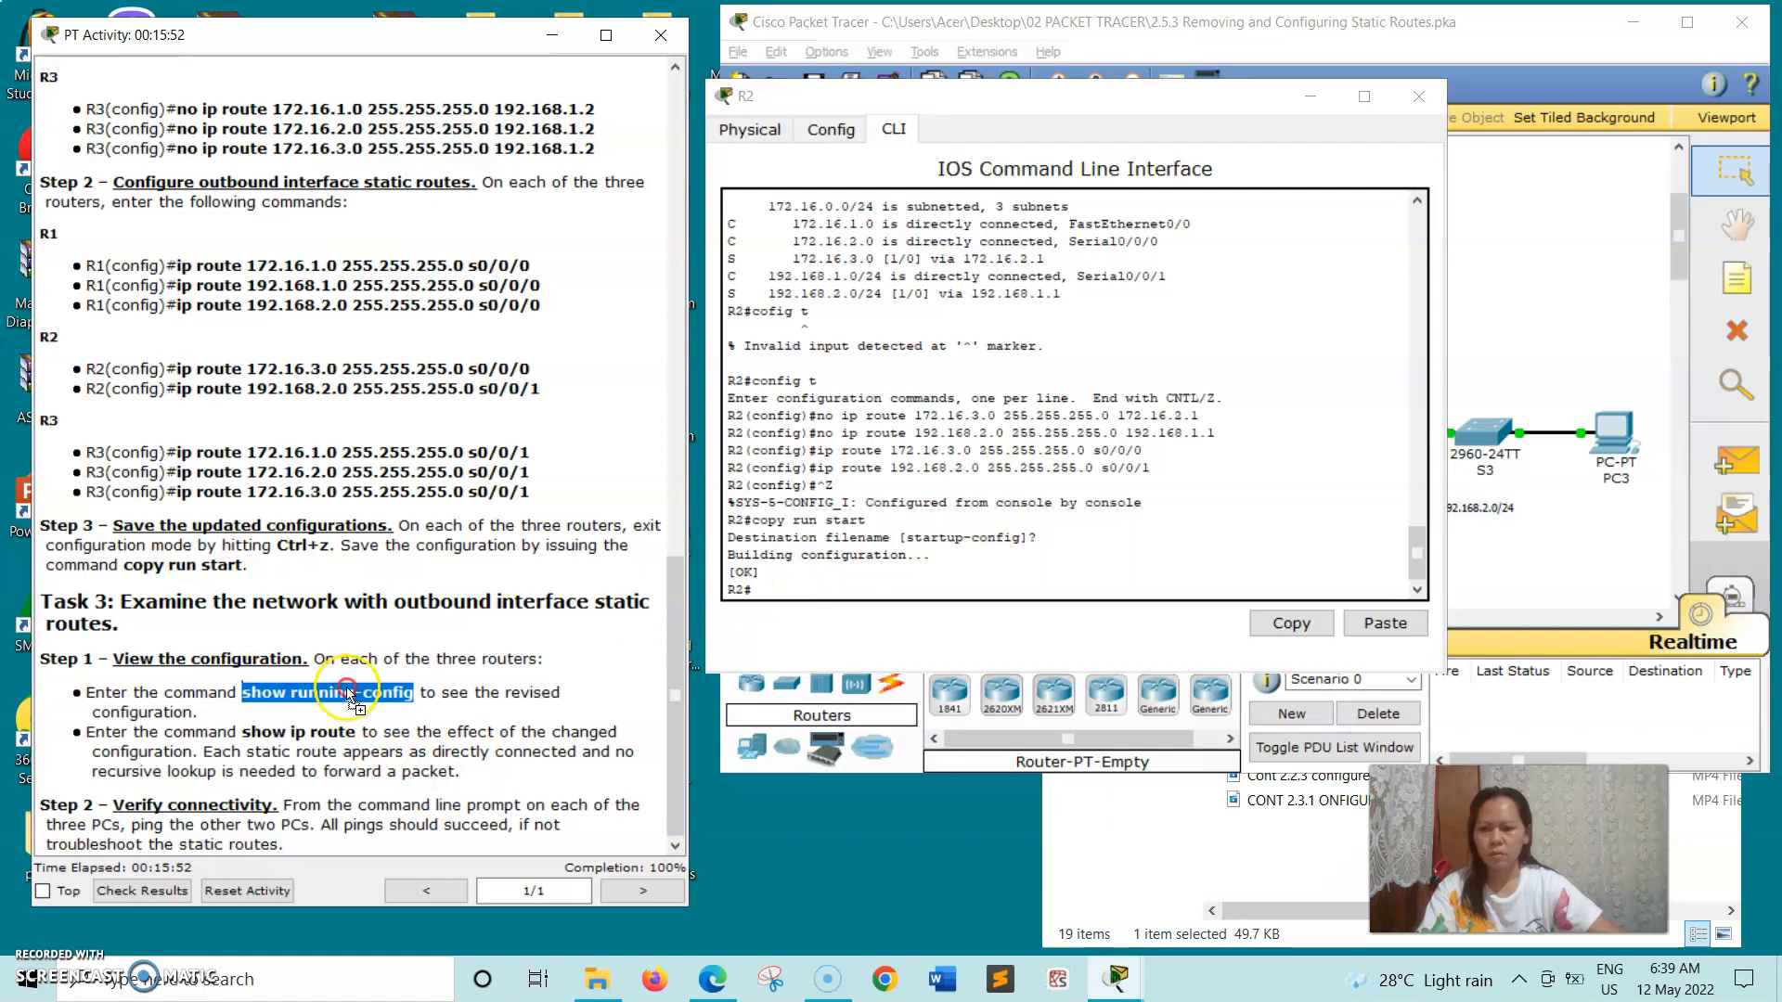
pyautogui.moveTo(351, 696); pyautogui.dragTo(242, 692)
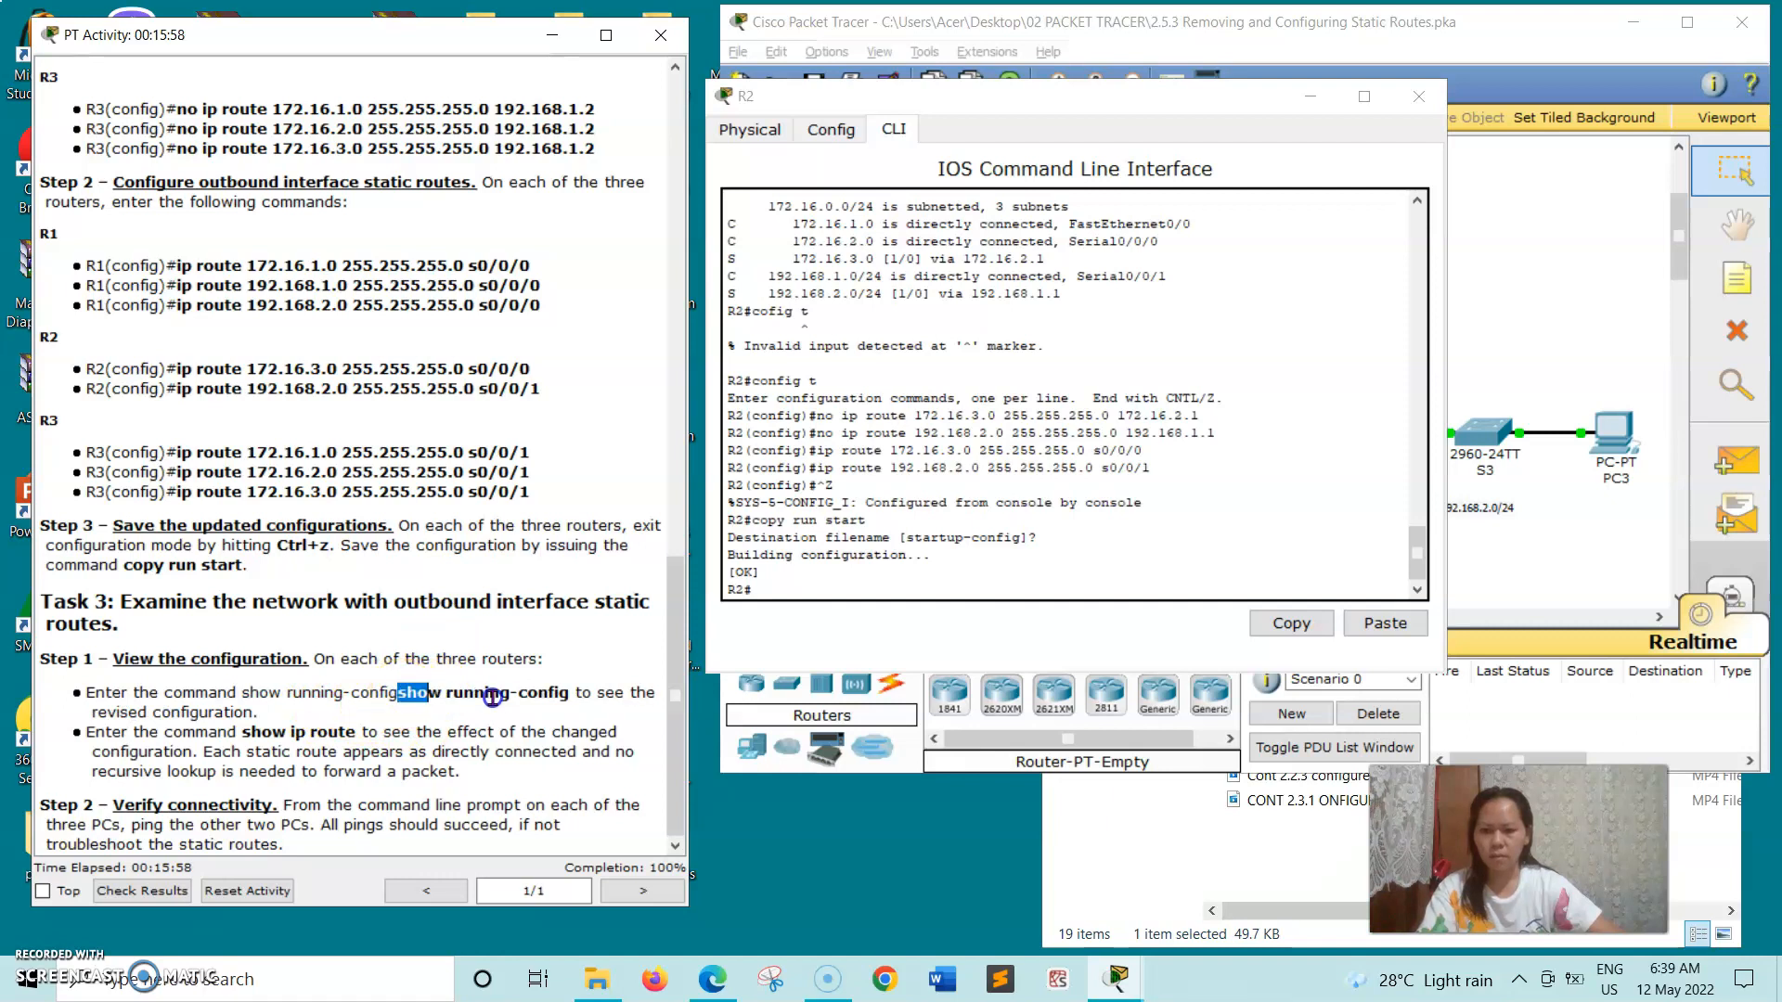
pyautogui.moveTo(492, 697); pyautogui.dragTo(558, 696)
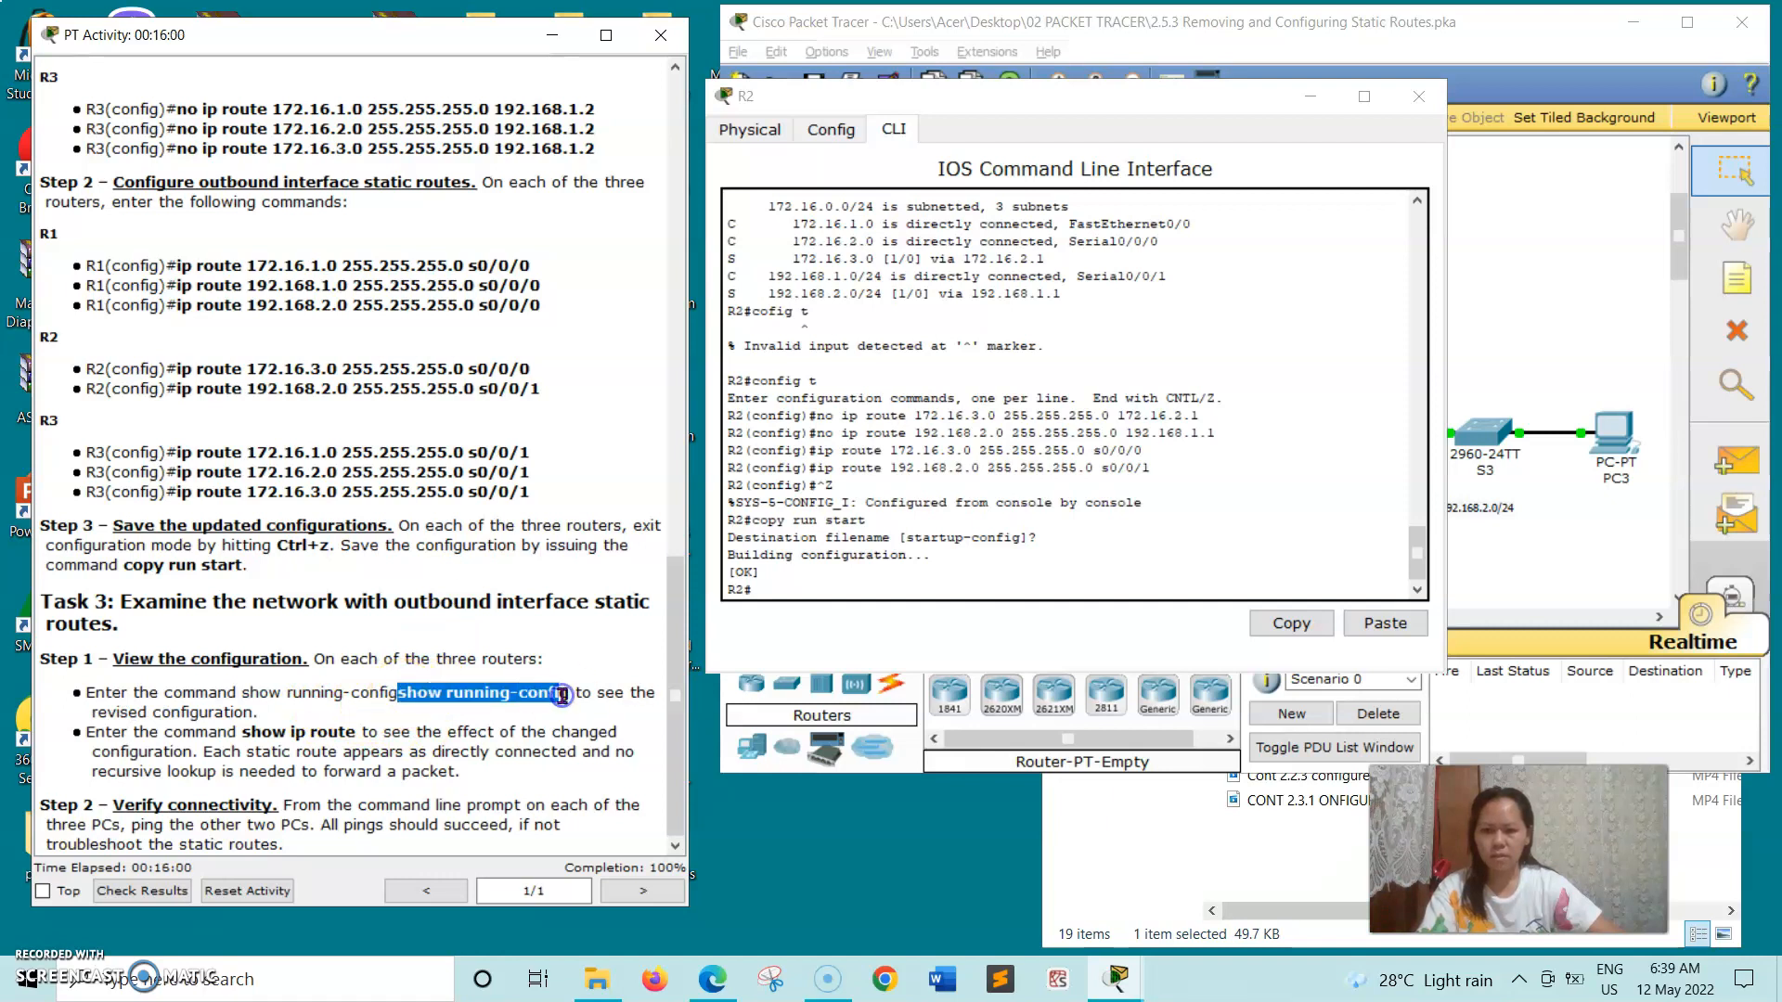
pyautogui.rightClick(541, 698)
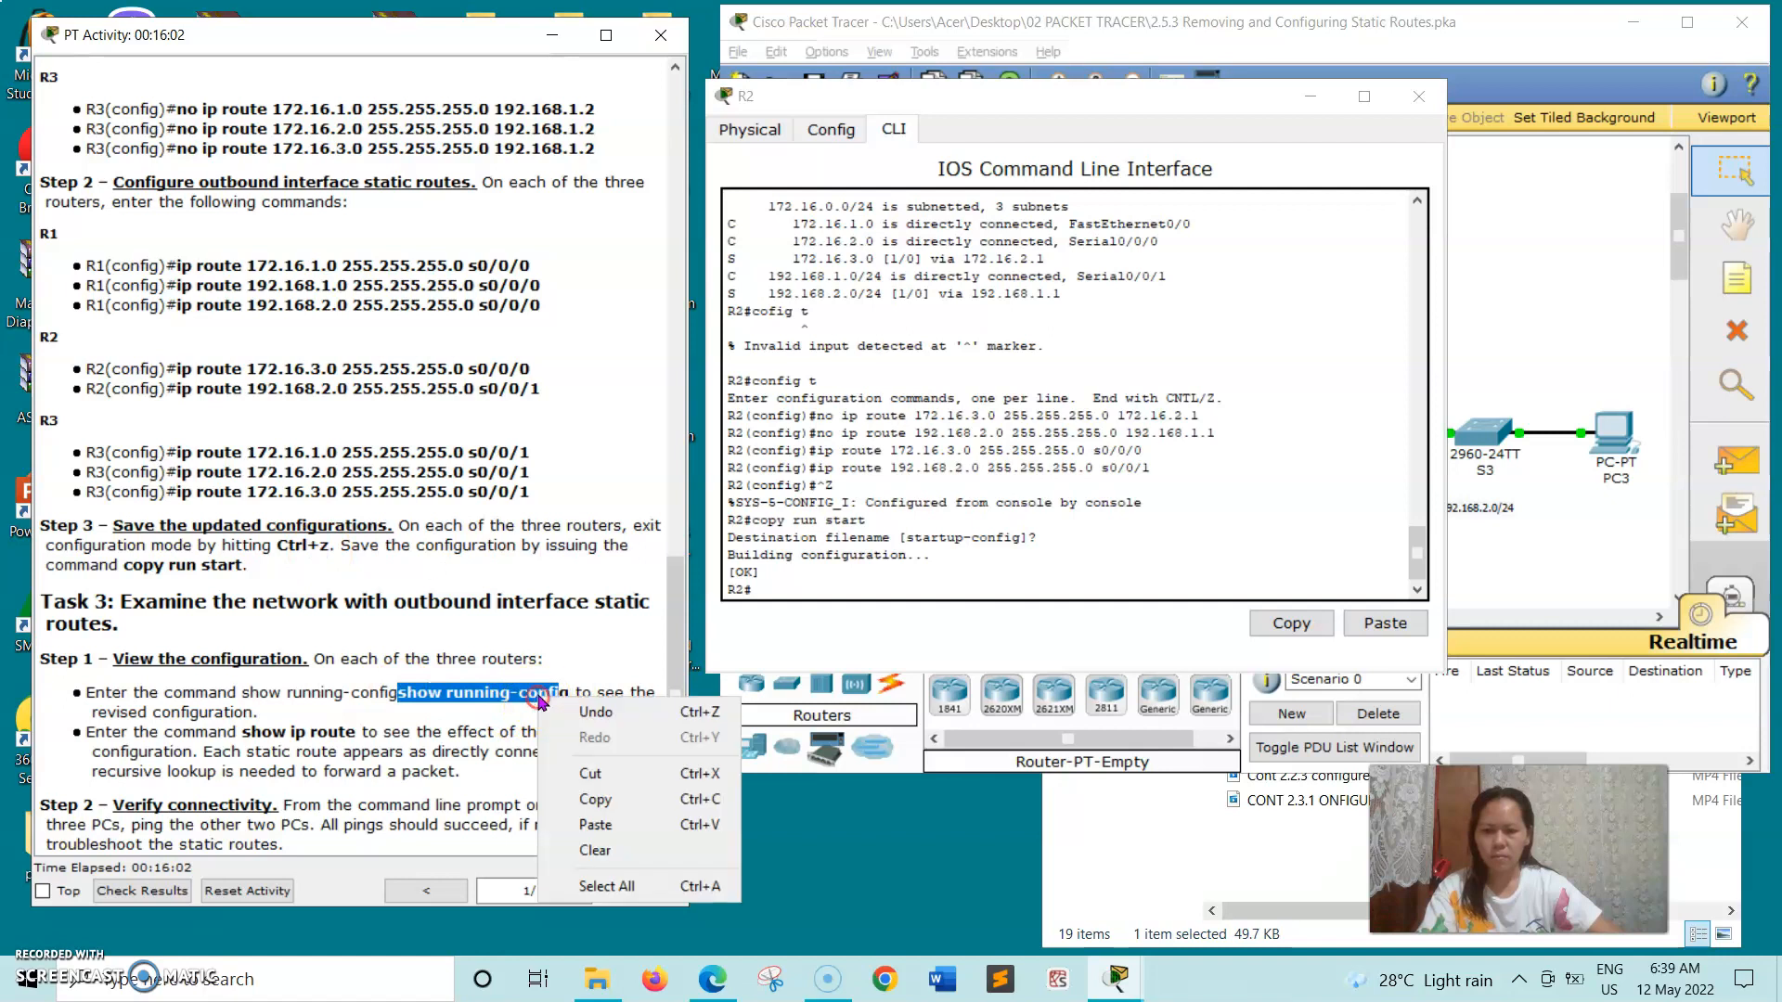
pyautogui.click(599, 810)
pyautogui.click(763, 586)
pyautogui.rightClick(763, 587)
pyautogui.click(815, 624)
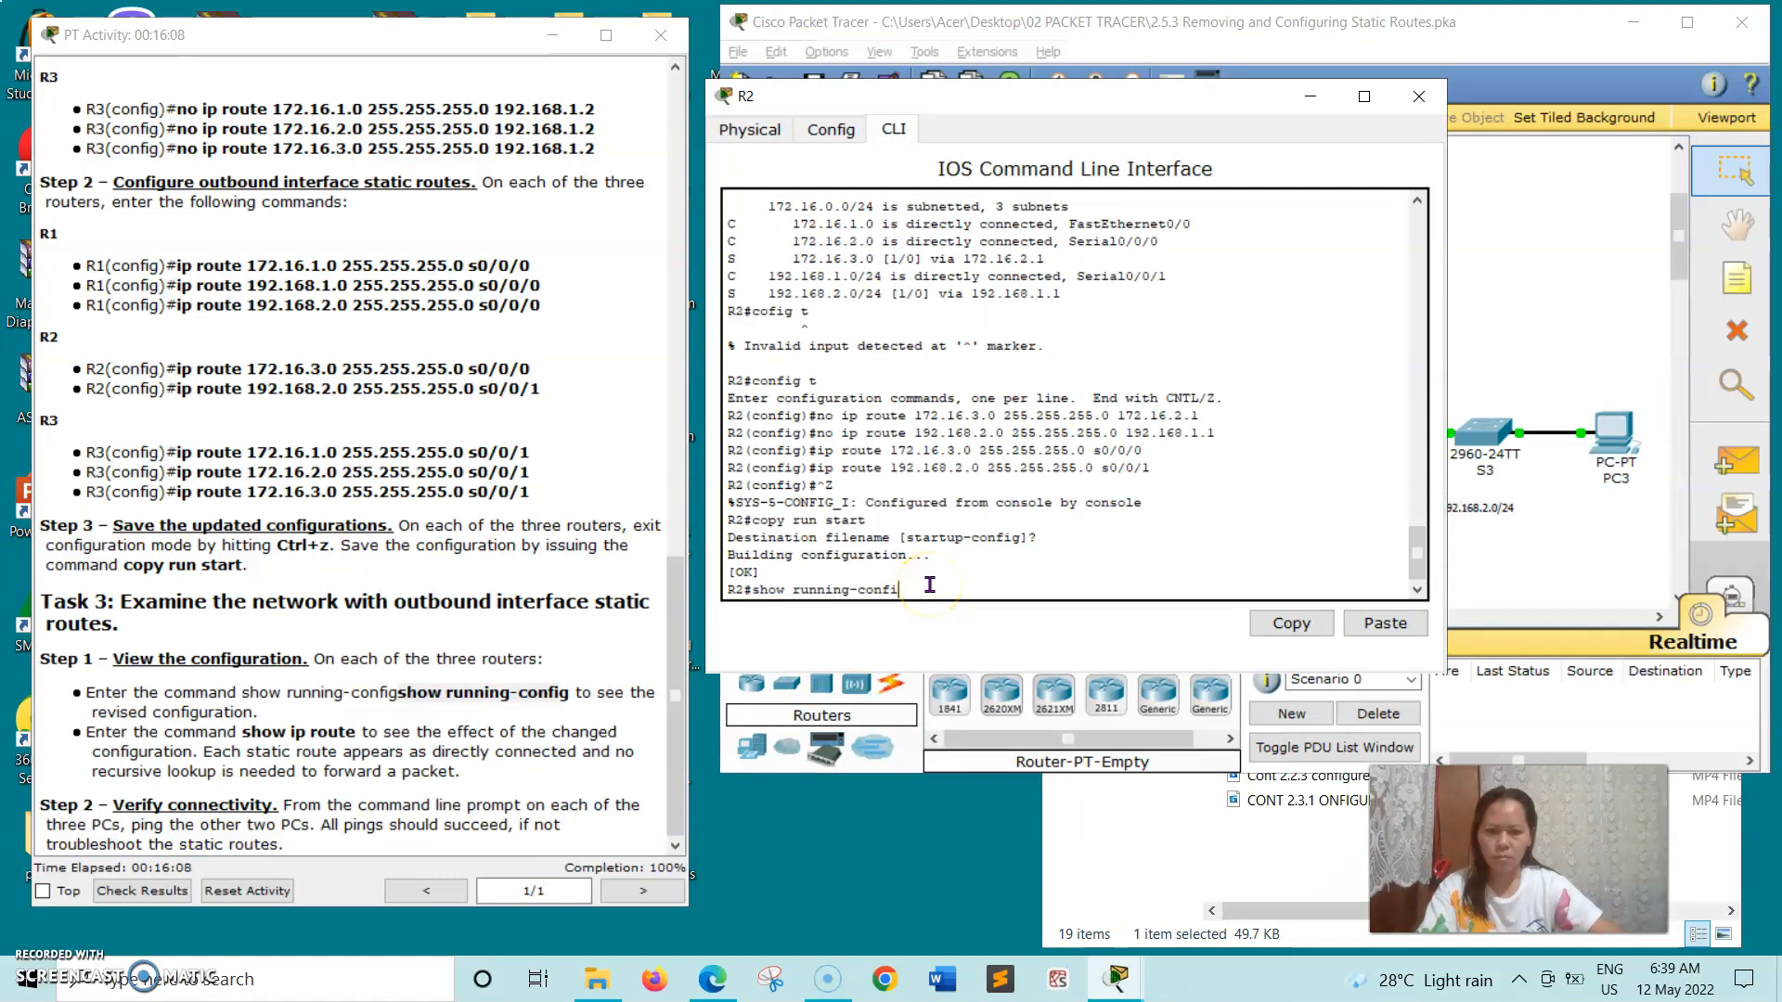
pyautogui.press('Return')
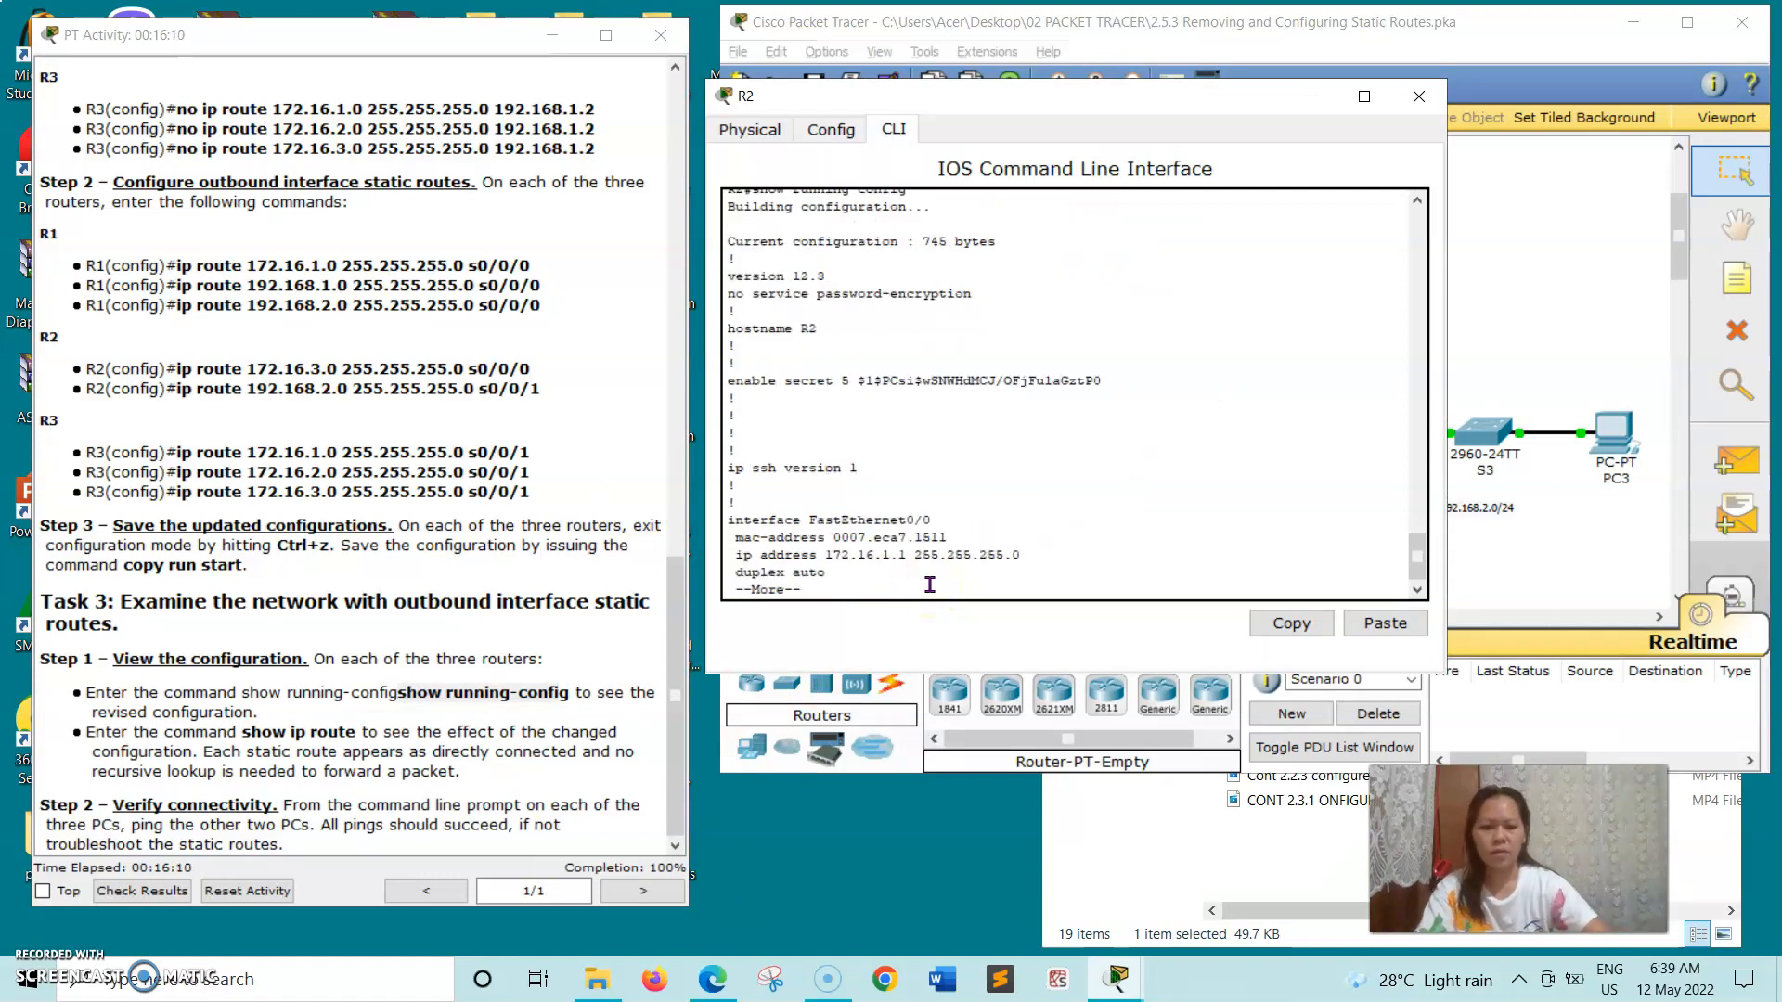
# - Page through R2's running configuration, examining its interface settings and outbound interface static routes
pyautogui.press('Return')
pyautogui.press('Return')
pyautogui.press('Return')
pyautogui.press('Return')
pyautogui.press('Return')
pyautogui.press('Return')
pyautogui.press('Return')
pyautogui.press('Return')
pyautogui.press('Return')
pyautogui.press('Return')
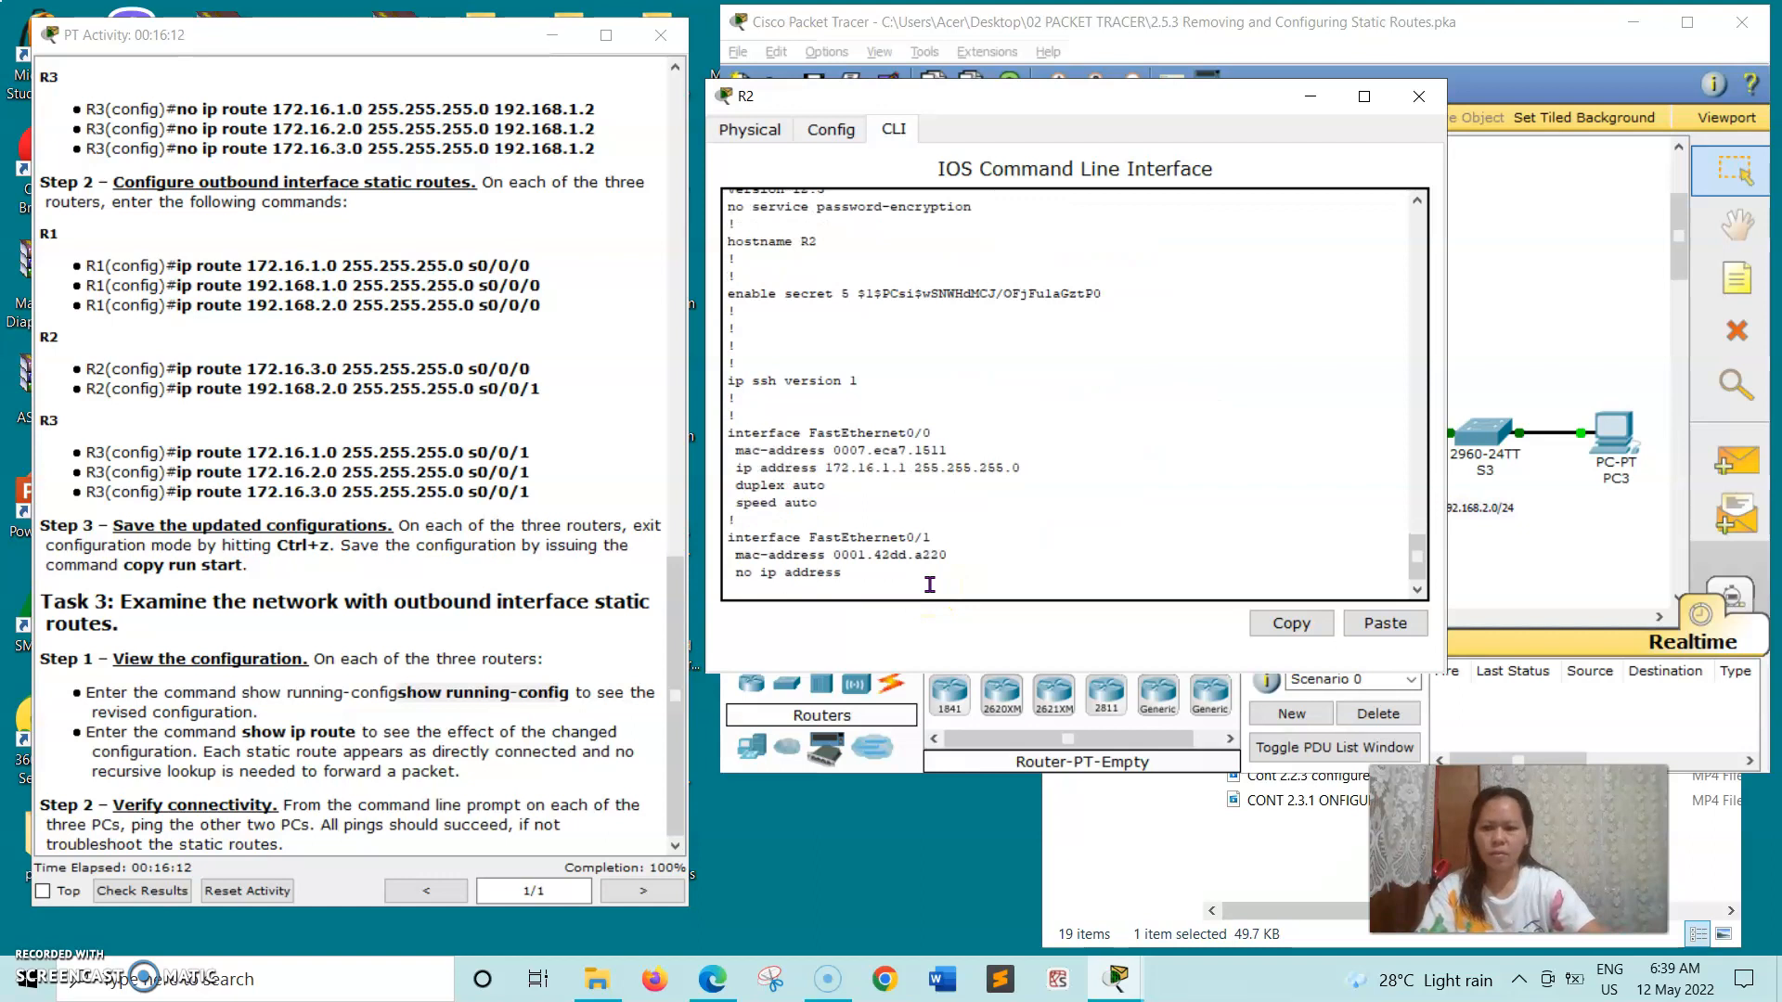
pyautogui.press('Return')
pyautogui.press('Return')
pyautogui.press('Return')
pyautogui.press('Return')
pyautogui.press('Return')
pyautogui.press('Return')
pyautogui.press('Return')
pyautogui.press('Return')
pyautogui.press('Return')
pyautogui.press('Return')
pyautogui.press('Return')
pyautogui.press('Return')
pyautogui.press('Return')
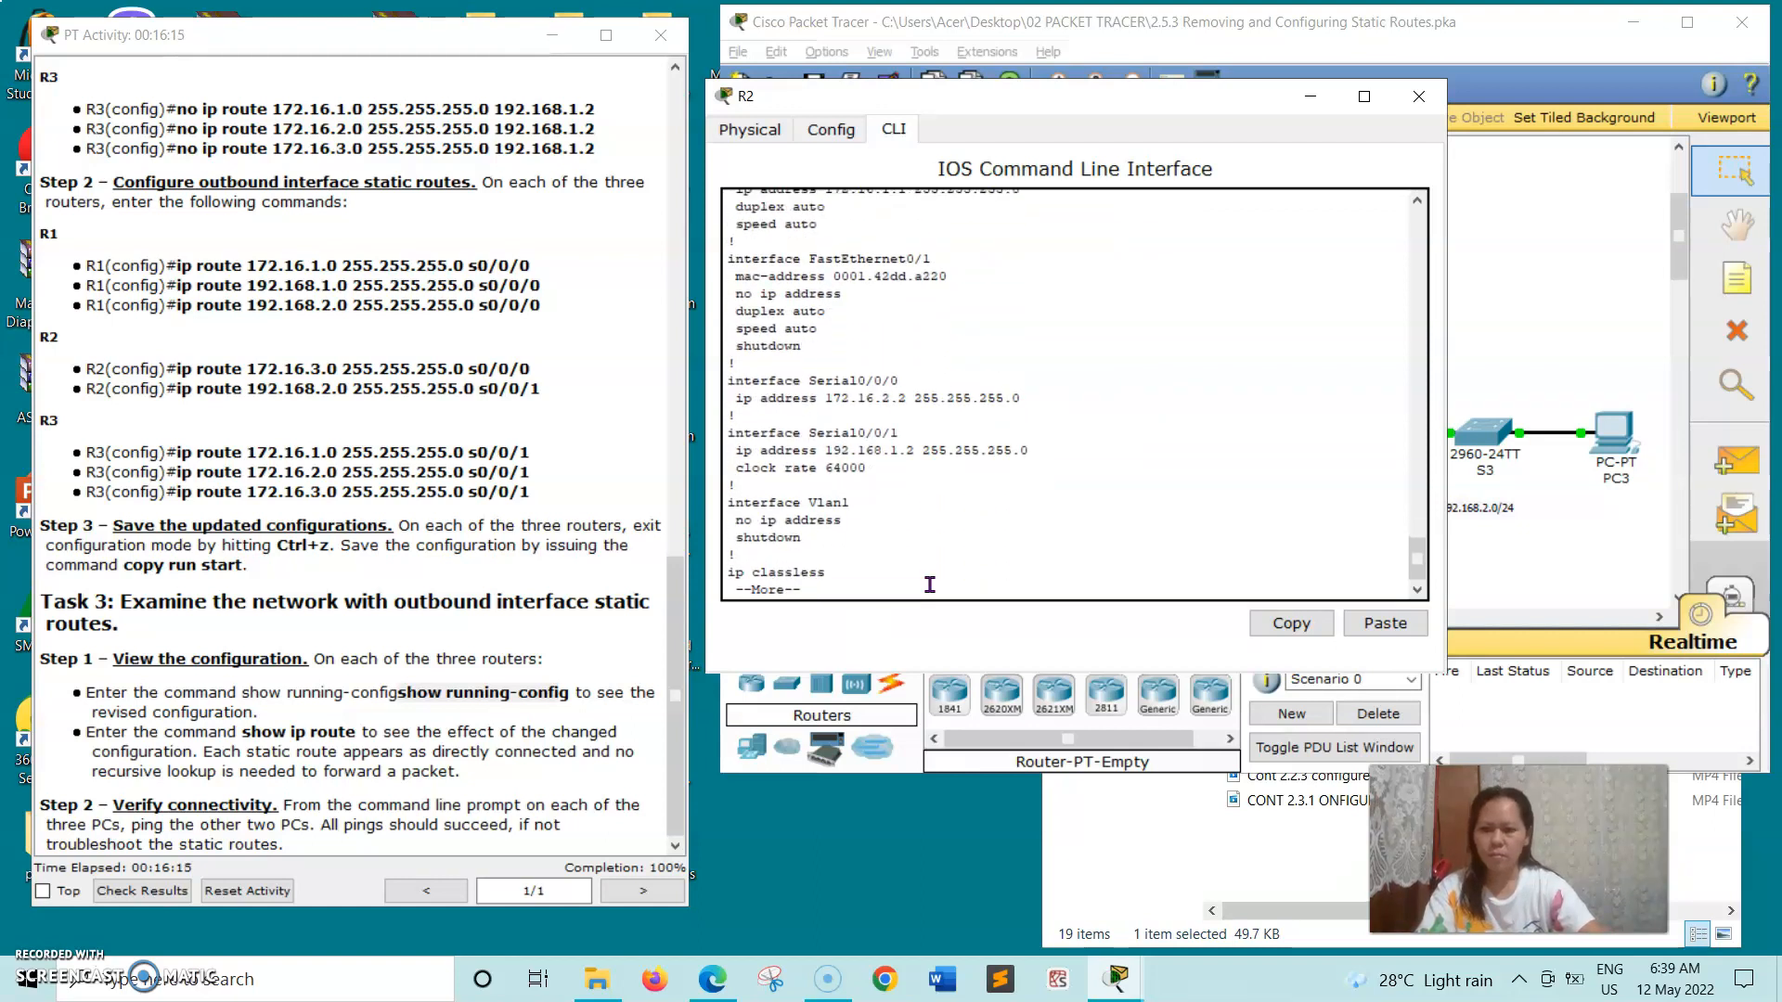
pyautogui.press('Return')
pyautogui.press('Return')
pyautogui.press('Return')
pyautogui.press('Return')
pyautogui.press('Return')
pyautogui.press('Return')
pyautogui.press('Return')
pyautogui.press('Return')
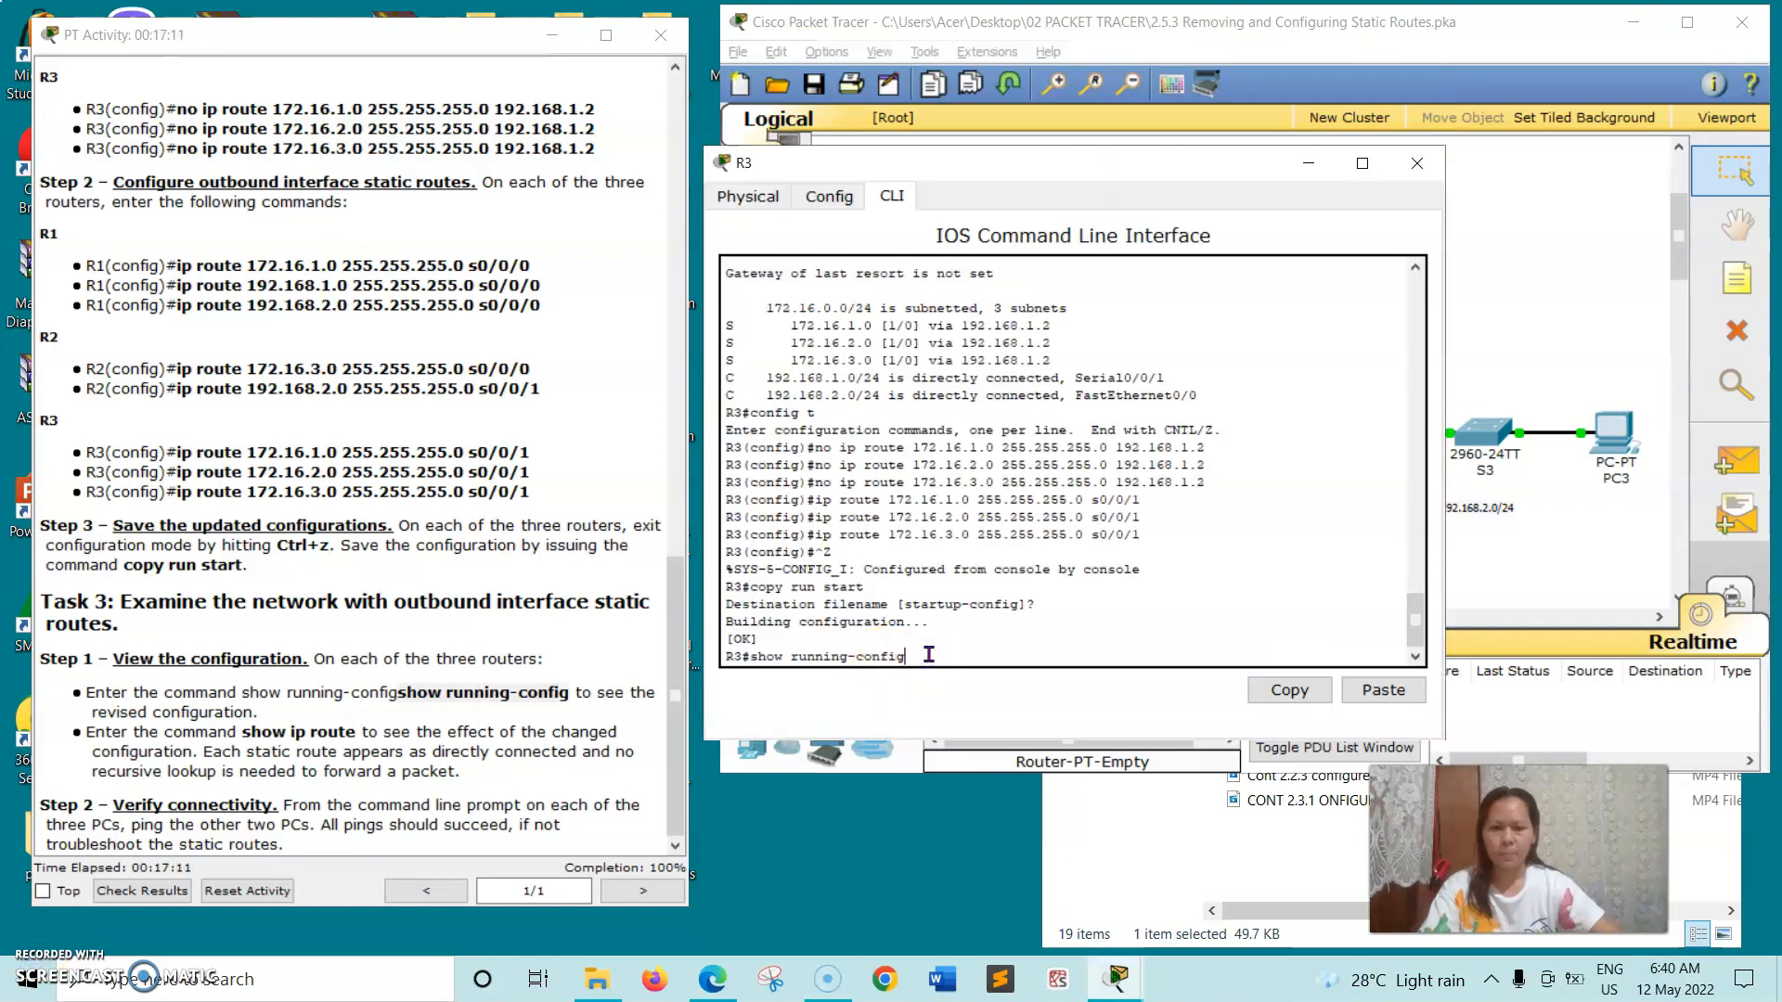
# - Run show running-config on R3 and page through the output to its end, examining the interfaces and static routes
pyautogui.press('Return')
pyautogui.press('Return')
pyautogui.press('Return')
pyautogui.press('Return')
pyautogui.press('Return')
pyautogui.press('Return')
pyautogui.press('Return')
pyautogui.press('Return')
pyautogui.press('Return')
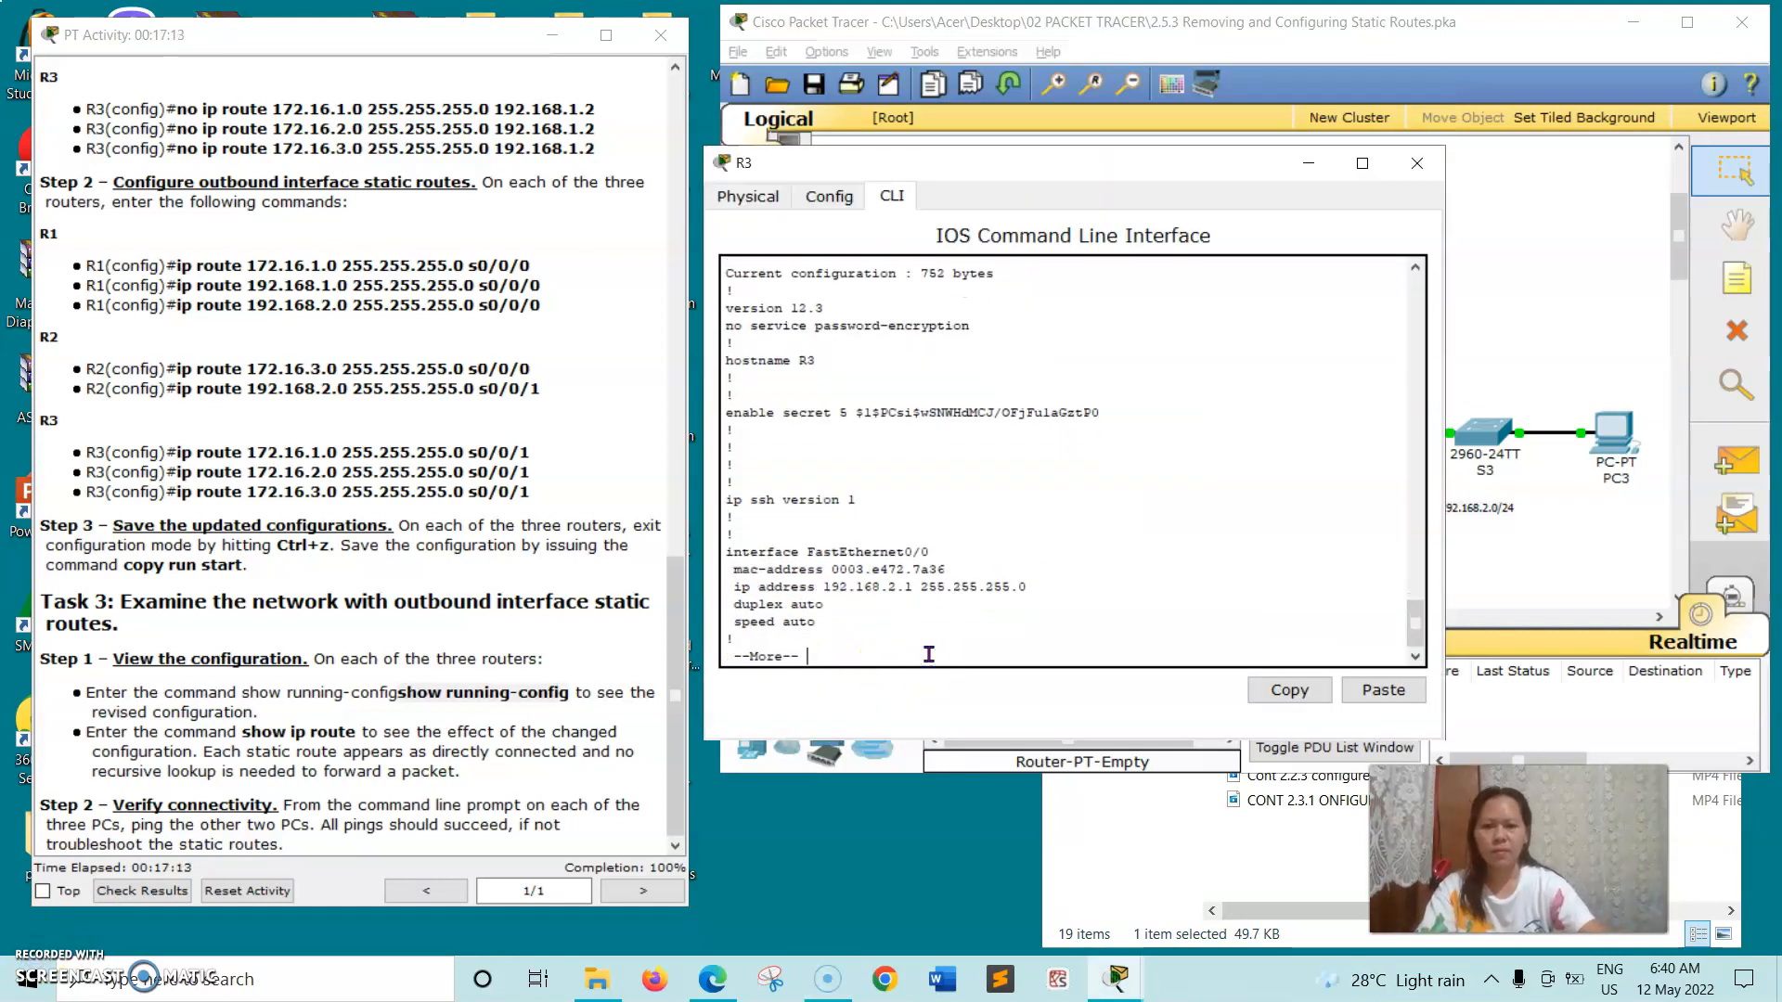
pyautogui.press('Return')
pyautogui.press('Return')
pyautogui.press('Return')
pyautogui.press('Return')
pyautogui.press('Return')
pyautogui.press('Return')
pyautogui.press('Return')
pyautogui.press('Return')
pyautogui.press('Return')
pyautogui.press('Return')
pyautogui.press('Return')
pyautogui.press('Return')
pyautogui.press('Return')
pyautogui.press('Return')
pyautogui.press('Return')
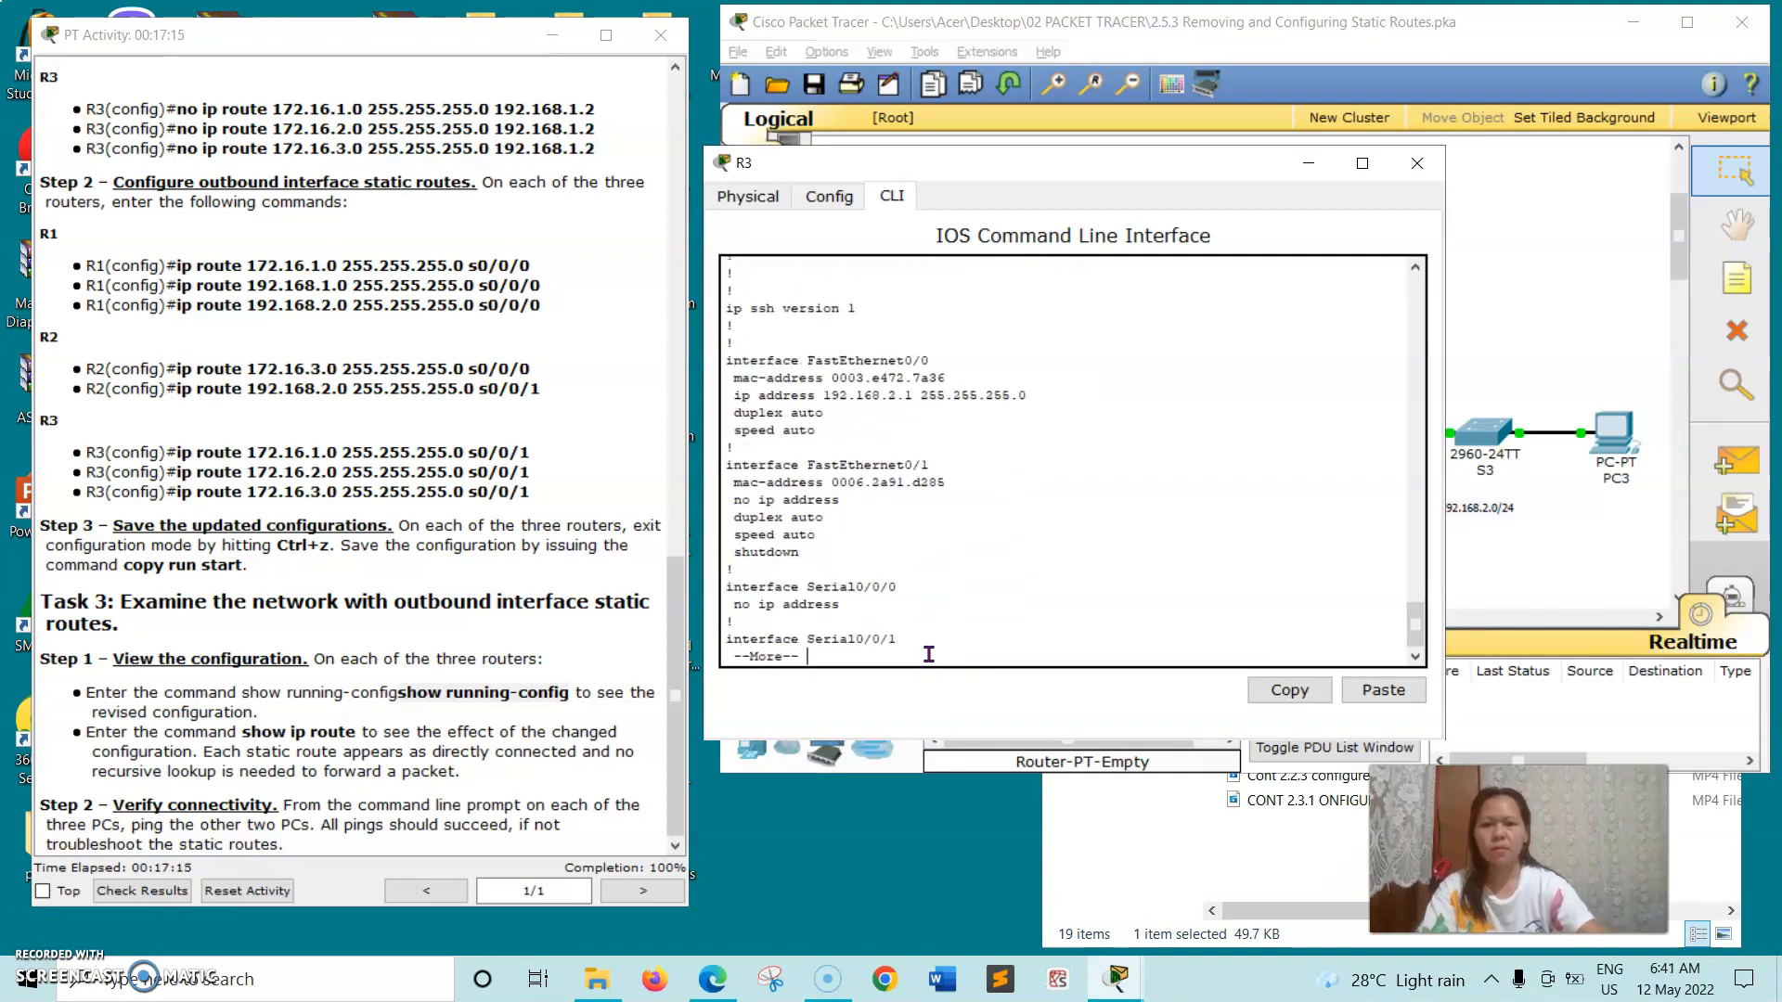
pyautogui.press('Return')
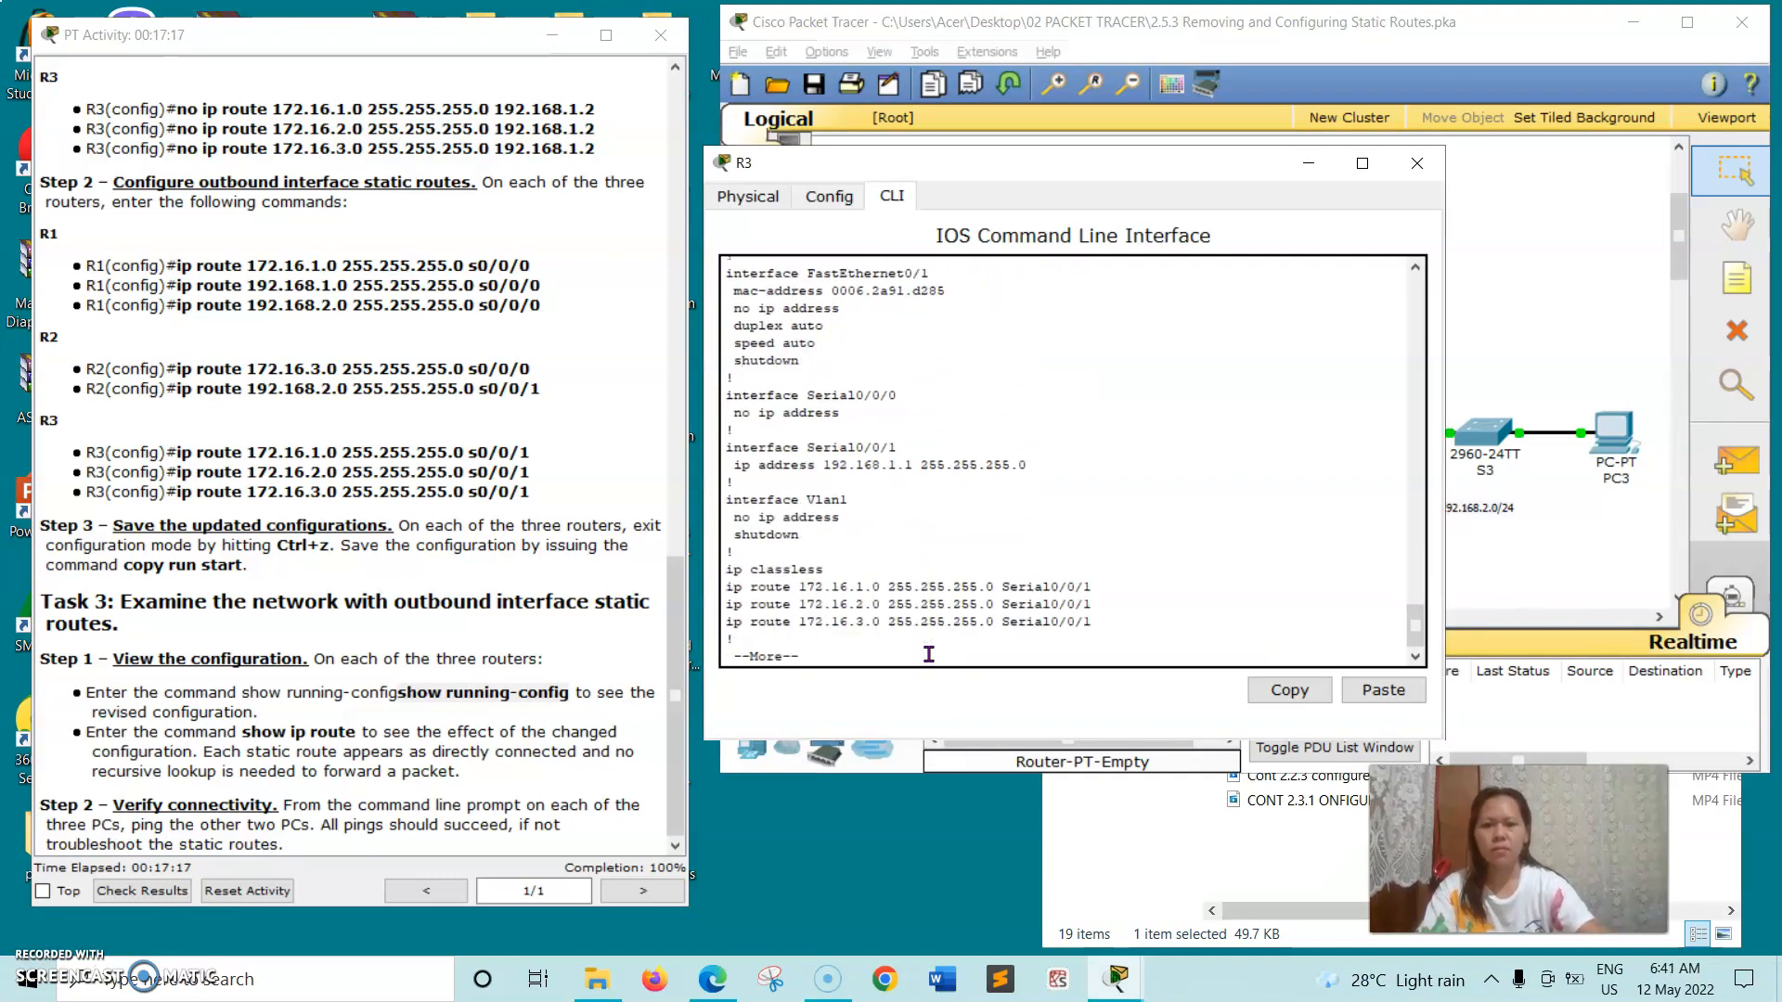
pyautogui.press('Return')
pyautogui.press('Return')
pyautogui.press('Return')
pyautogui.press('Return')
pyautogui.press('Return')
pyautogui.press('Return')
pyautogui.press('Return')
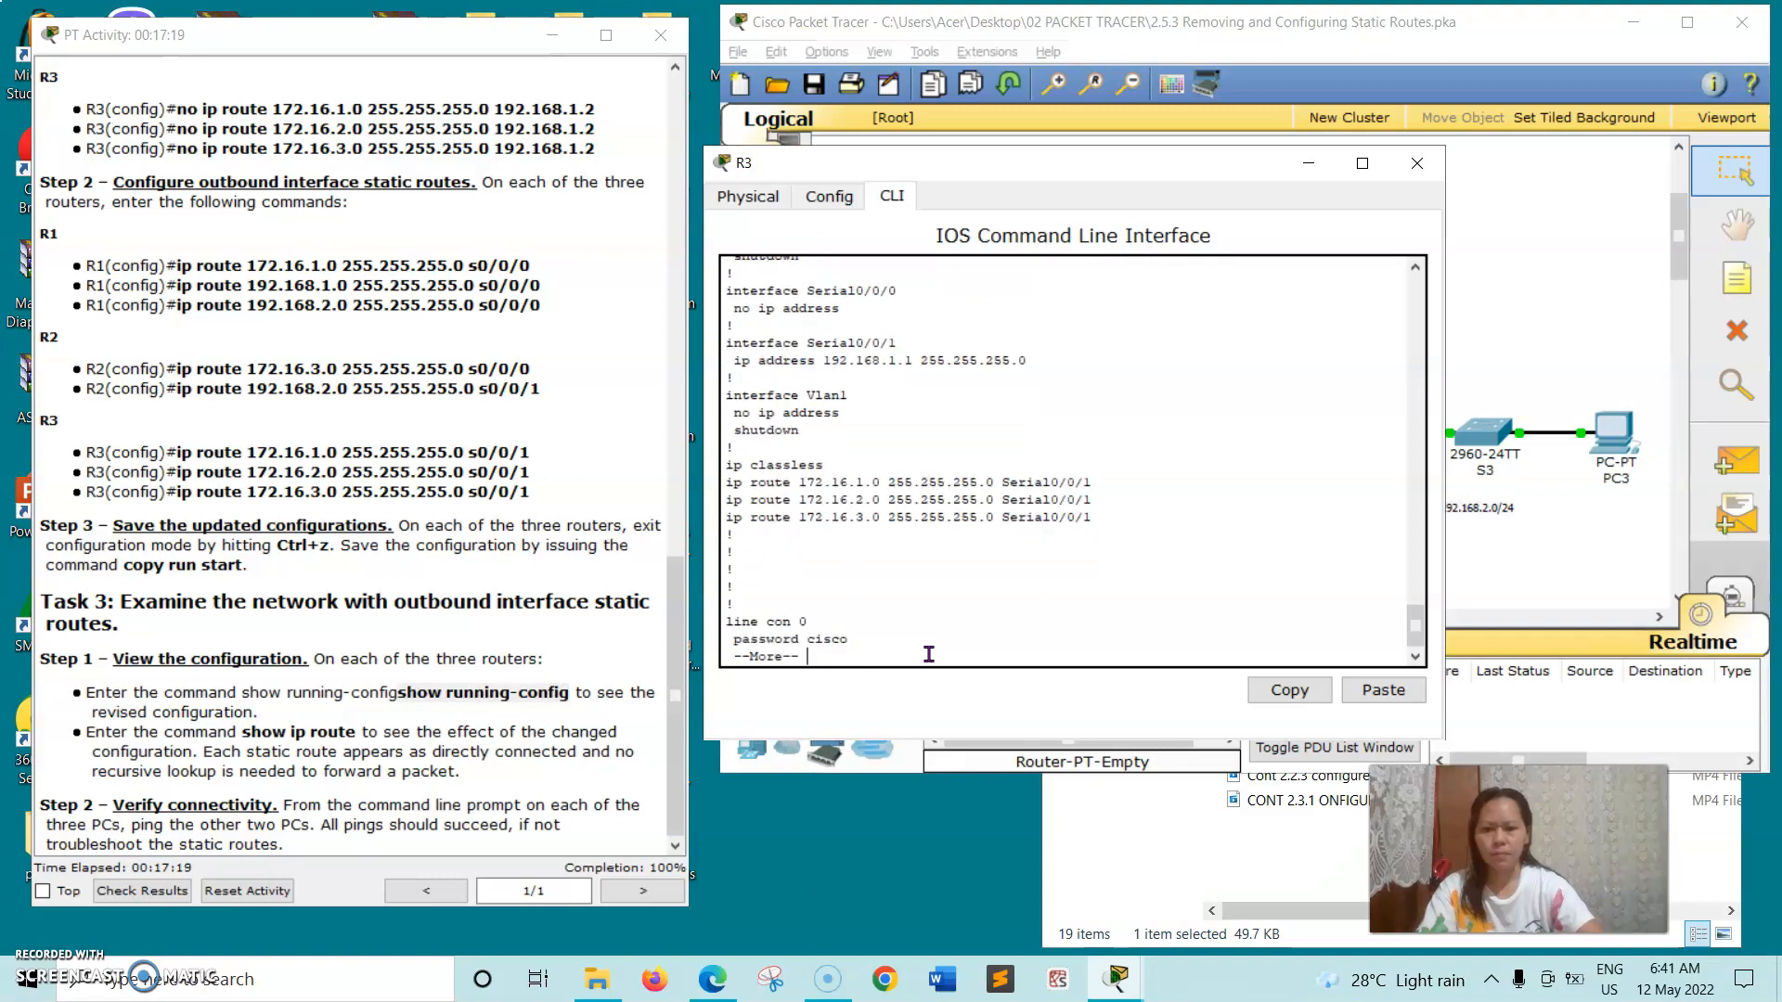
pyautogui.press('Return')
pyautogui.press('Return')
pyautogui.press('Return')
pyautogui.press('Return')
pyautogui.press('Return')
pyautogui.press('Return')
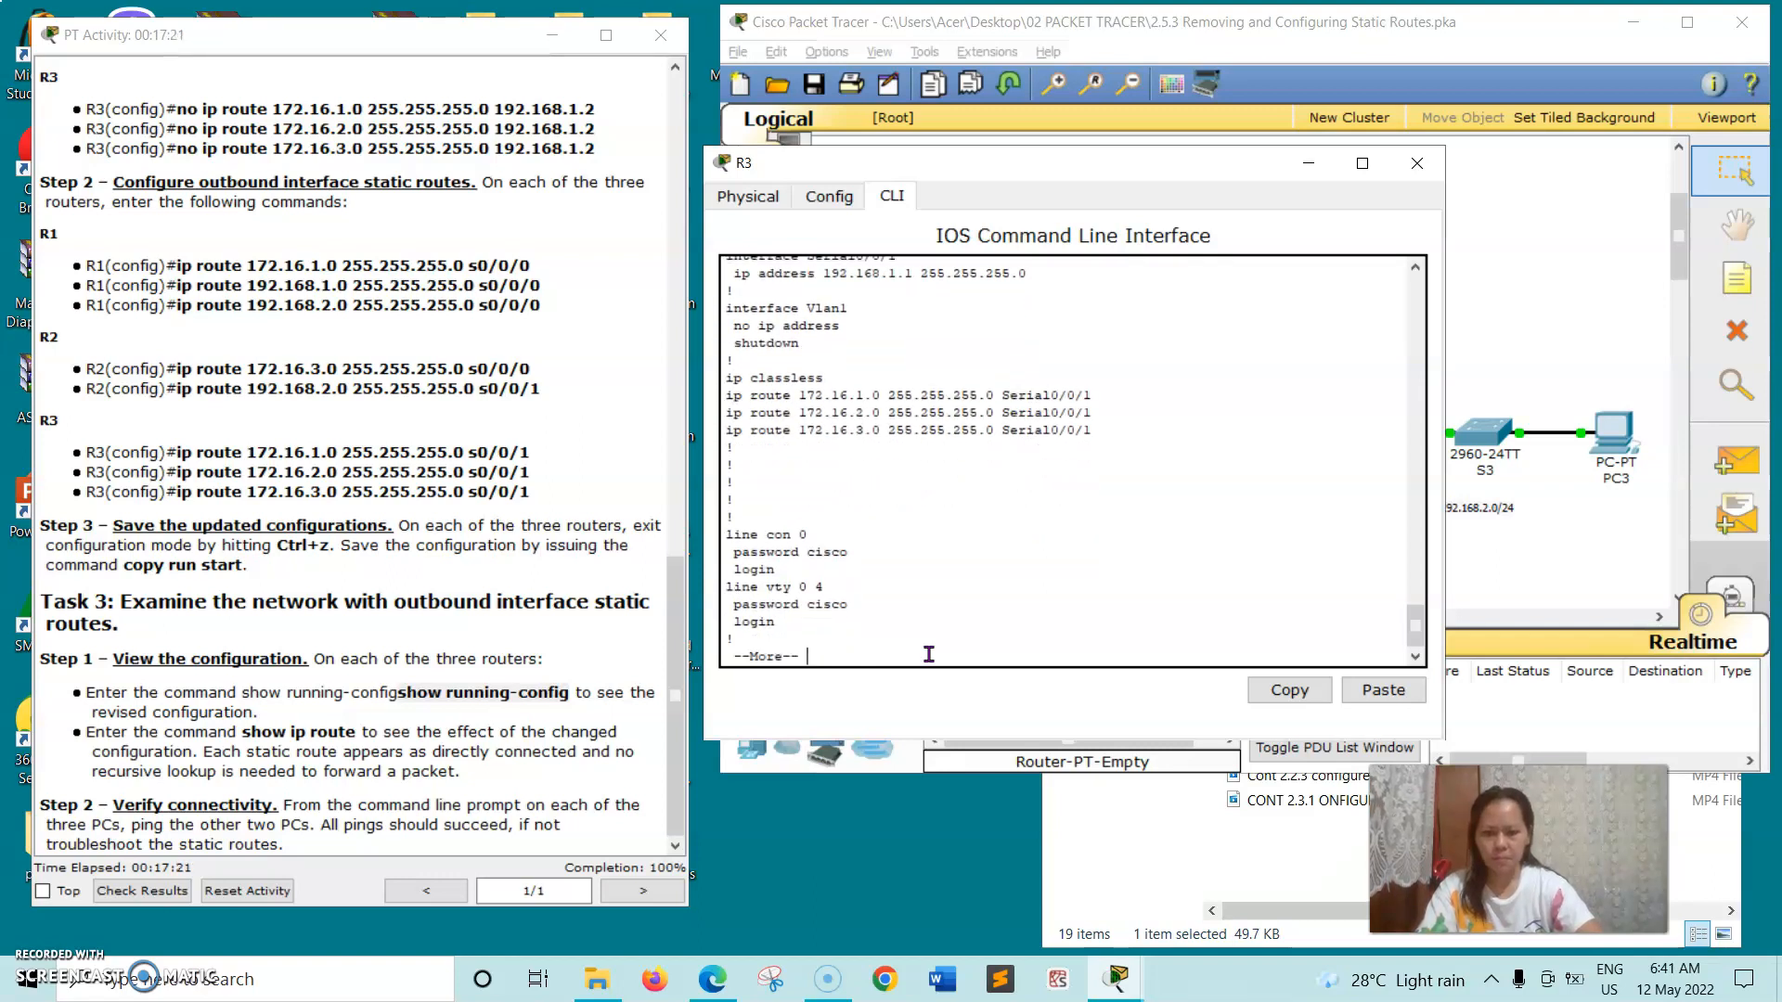
pyautogui.press('Return')
pyautogui.press('Return')
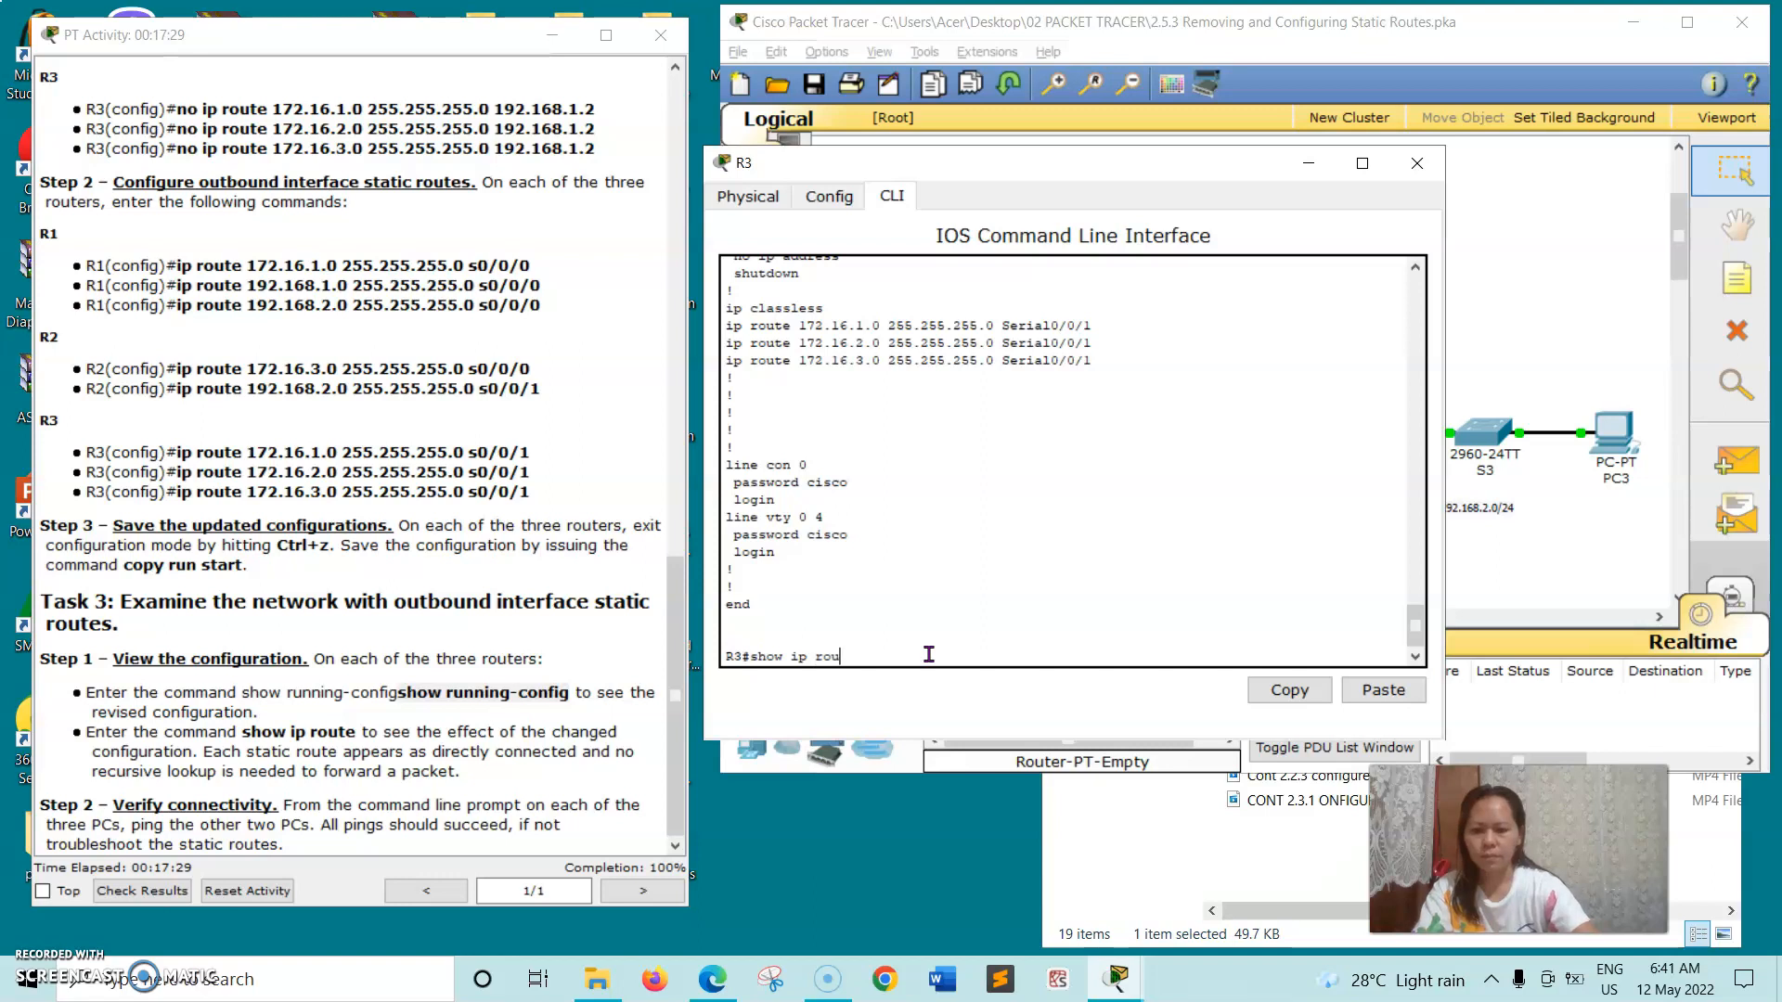
# - Run show ip route on R3 to examine its routing table, and close the router's window
pyautogui.press('Return')
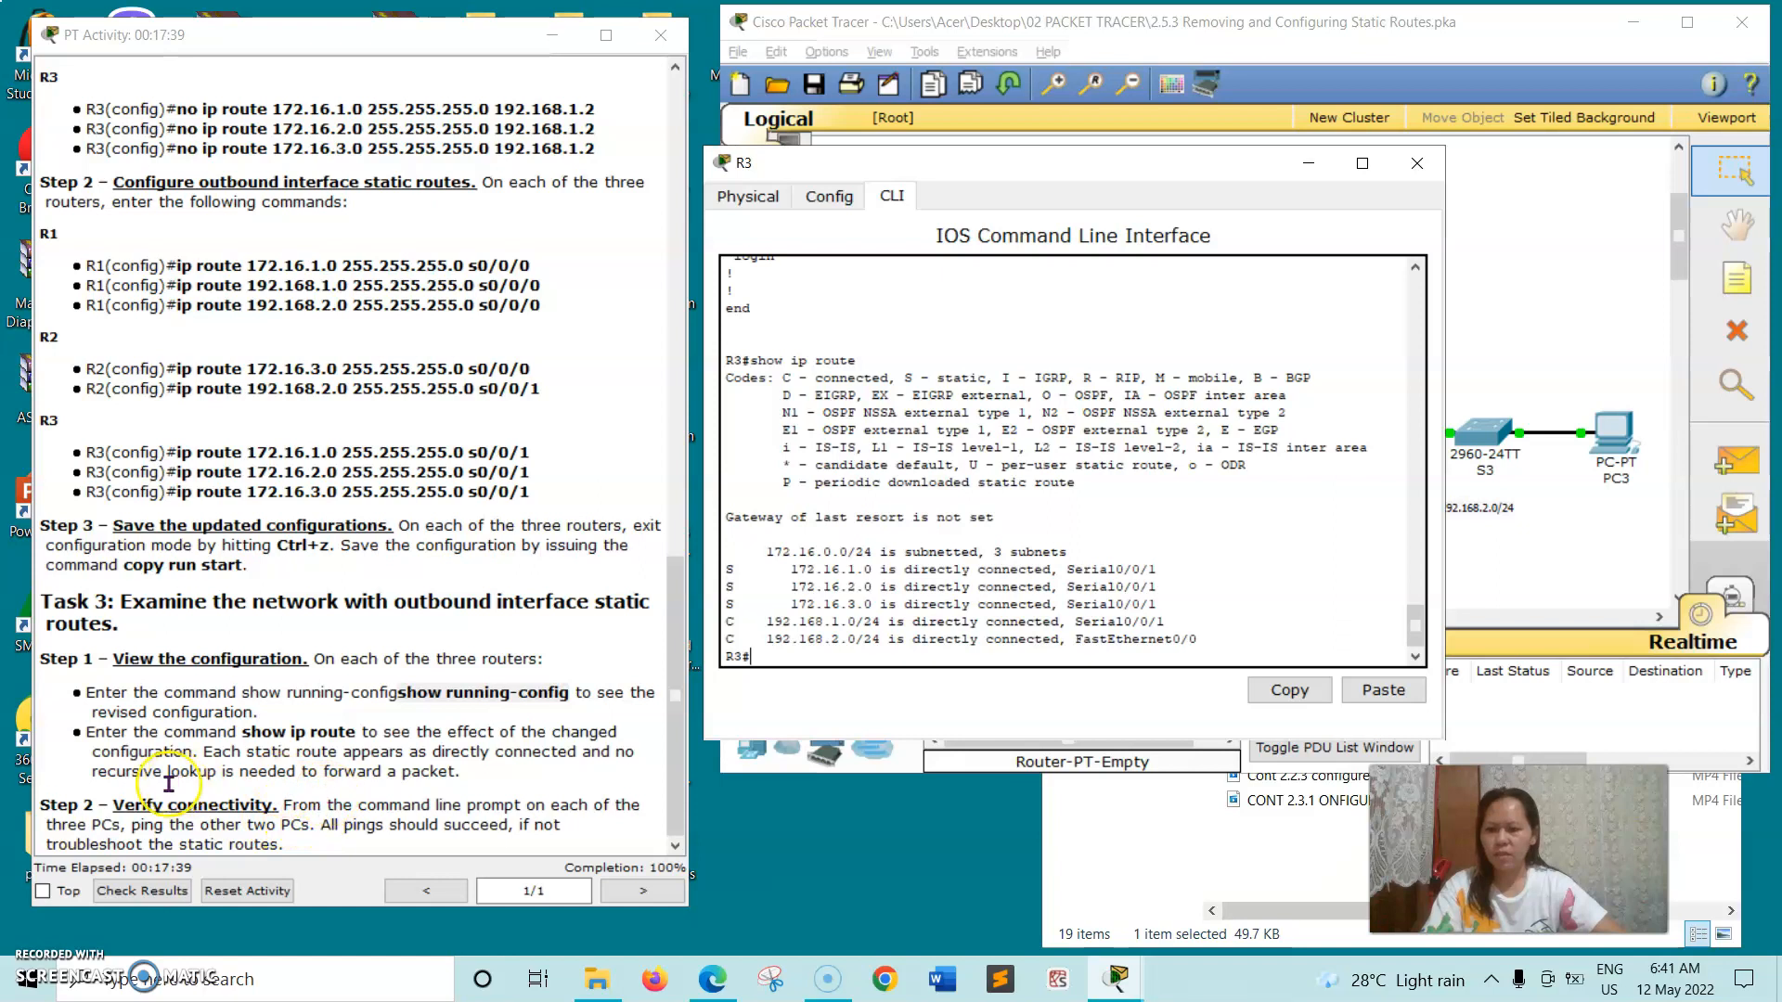
pyautogui.click(1403, 165)
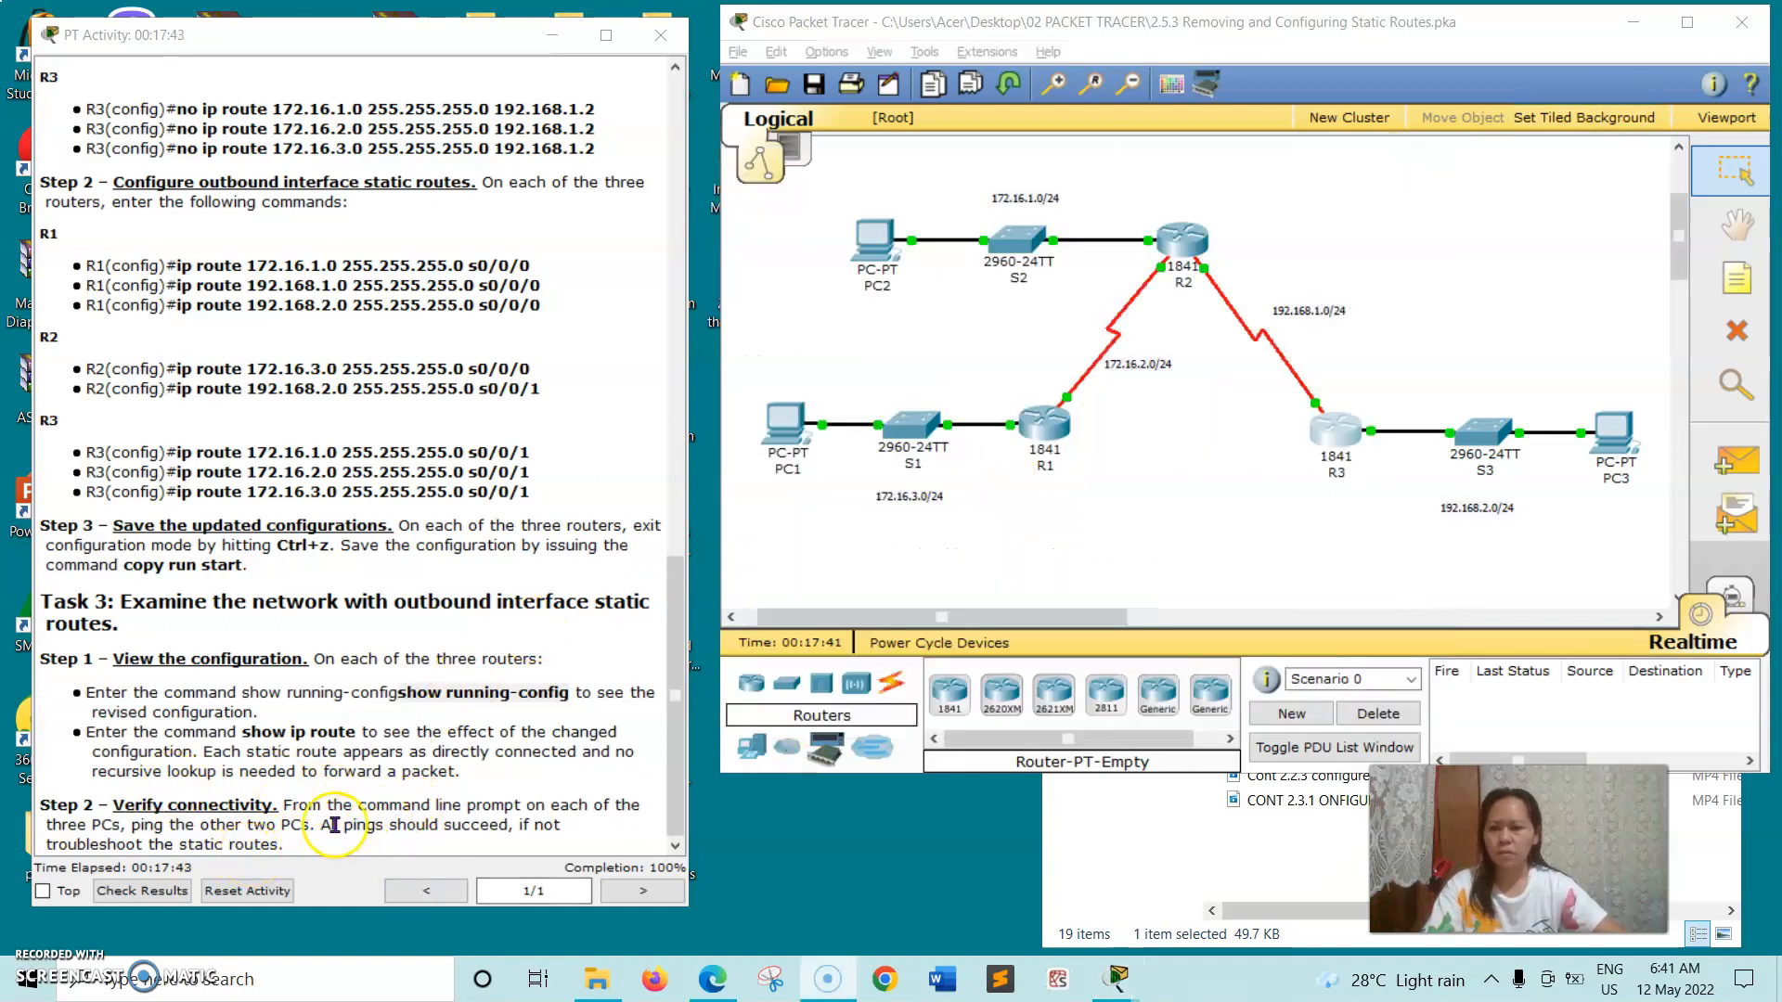
# - Open PC1's command prompt and ping 172.16.3.10, copying the address from PC1's row in the activity's addressing table
pyautogui.click(776, 425)
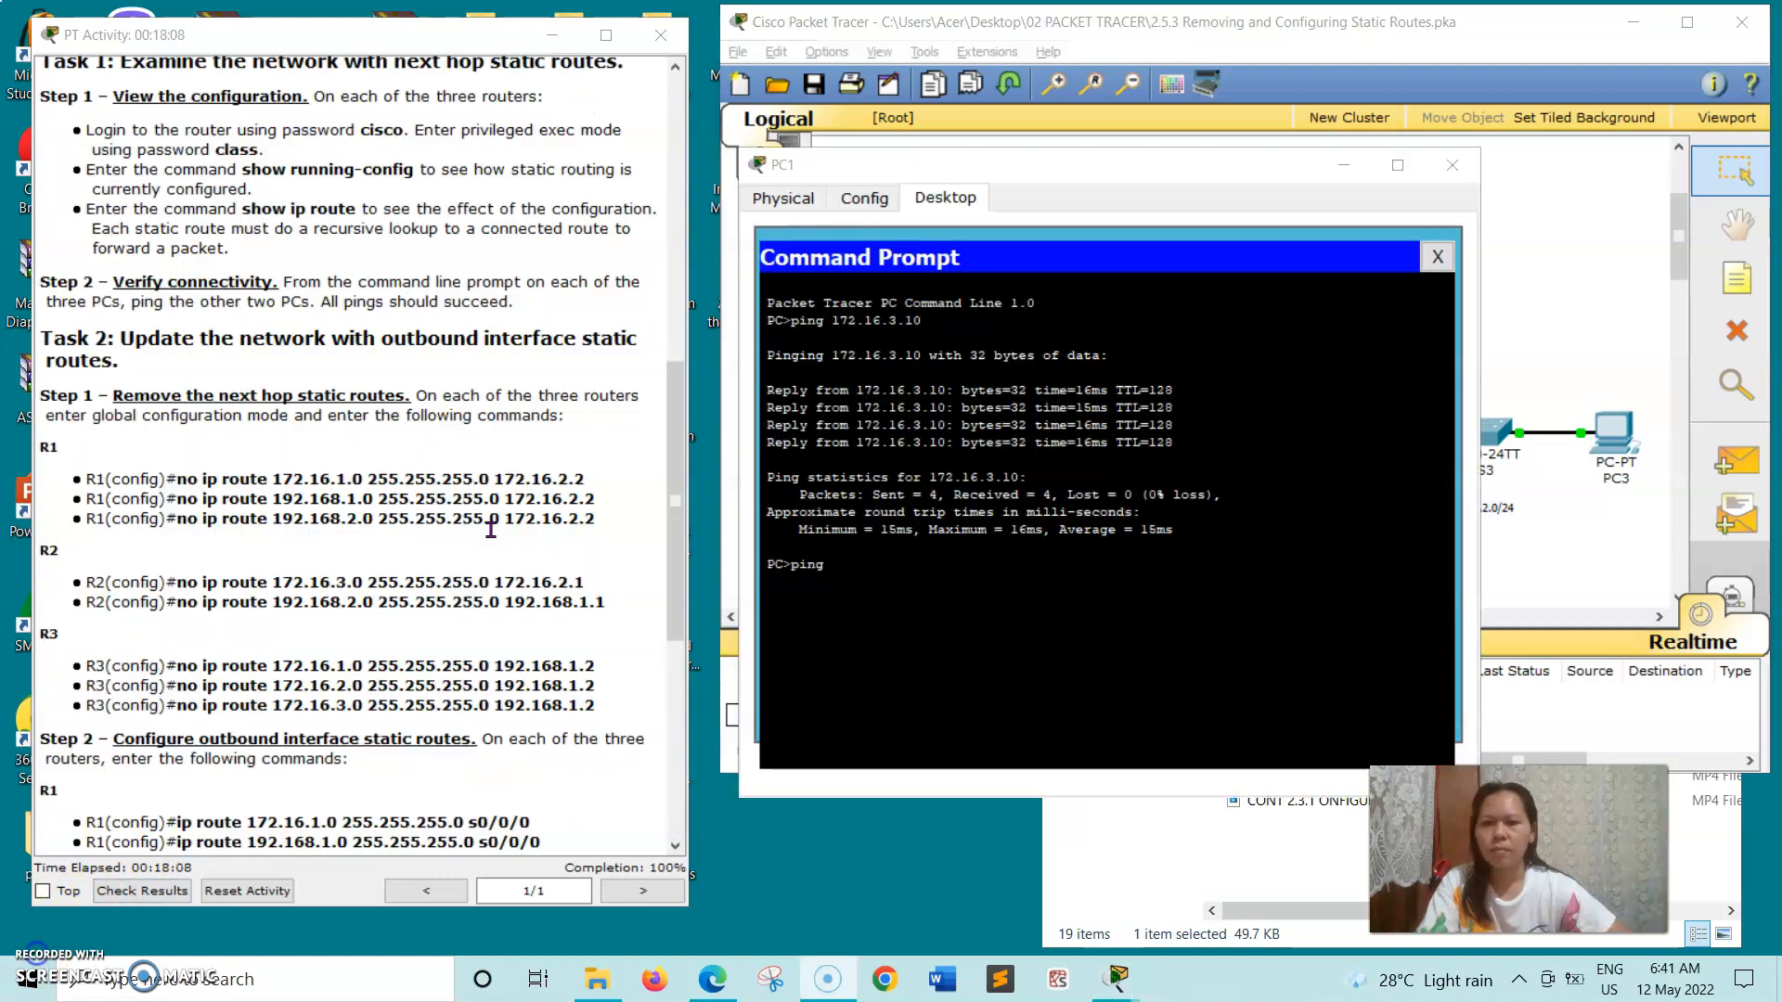
pyautogui.scroll(15, 487, 520)
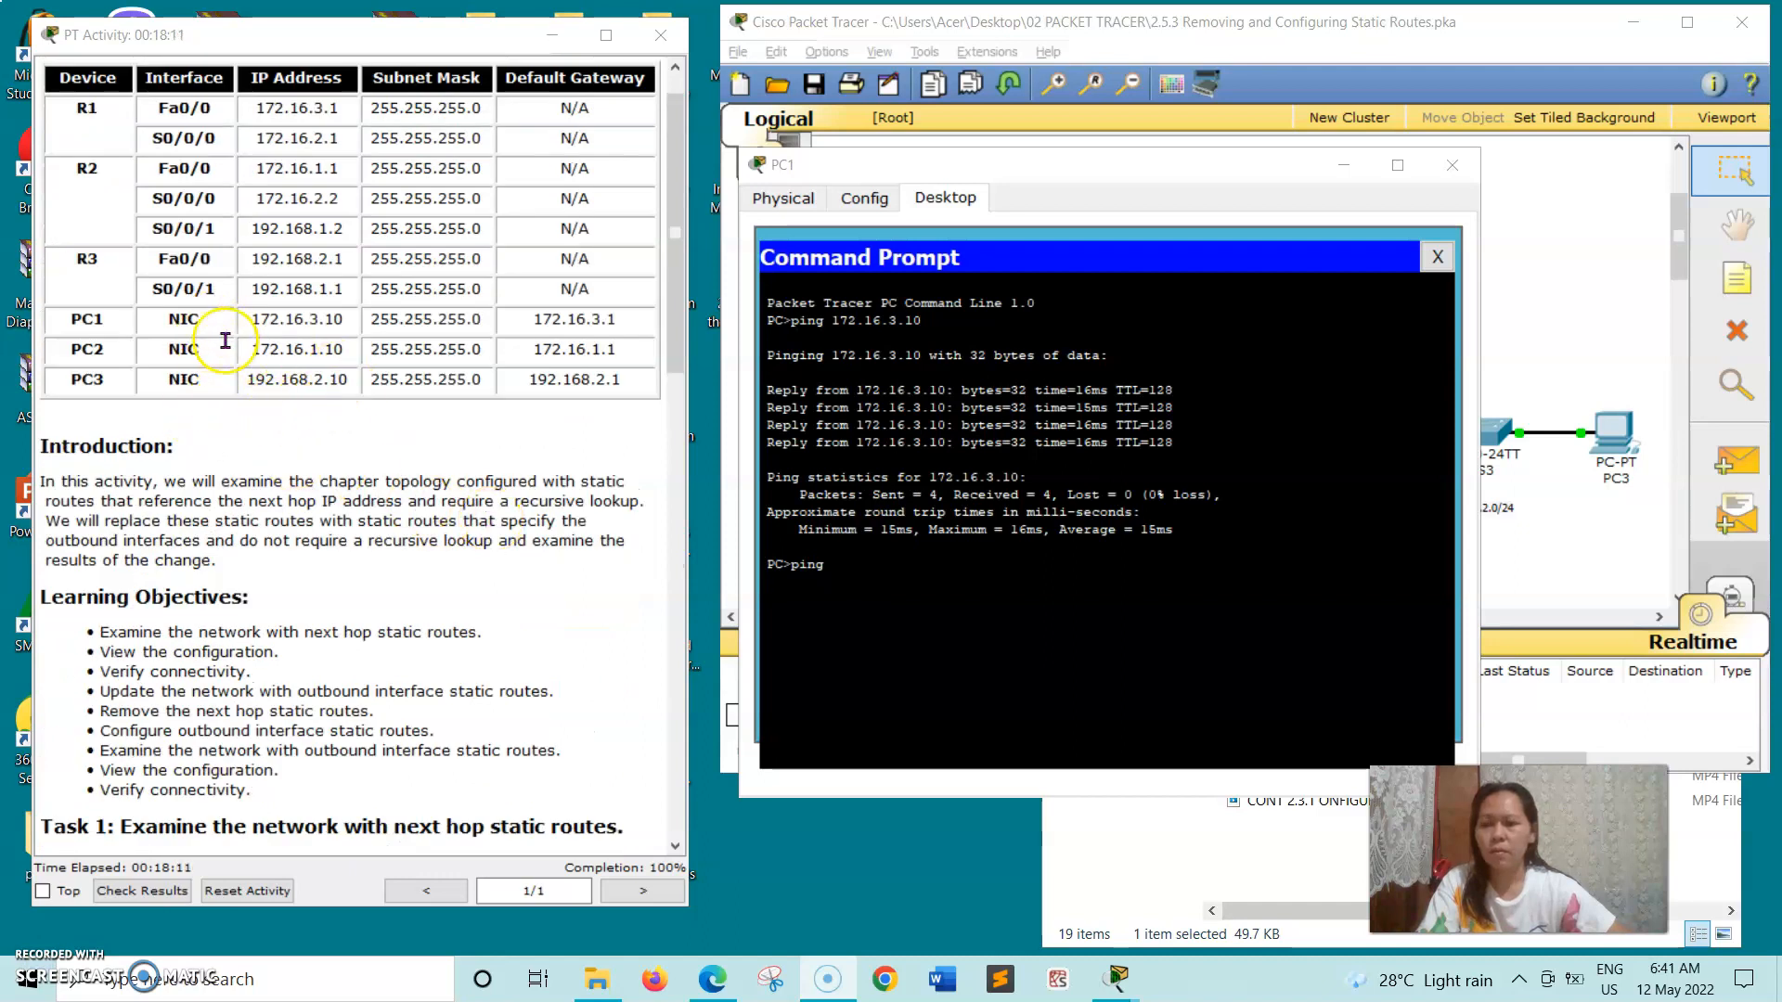
pyautogui.moveTo(254, 319); pyautogui.dragTo(334, 322)
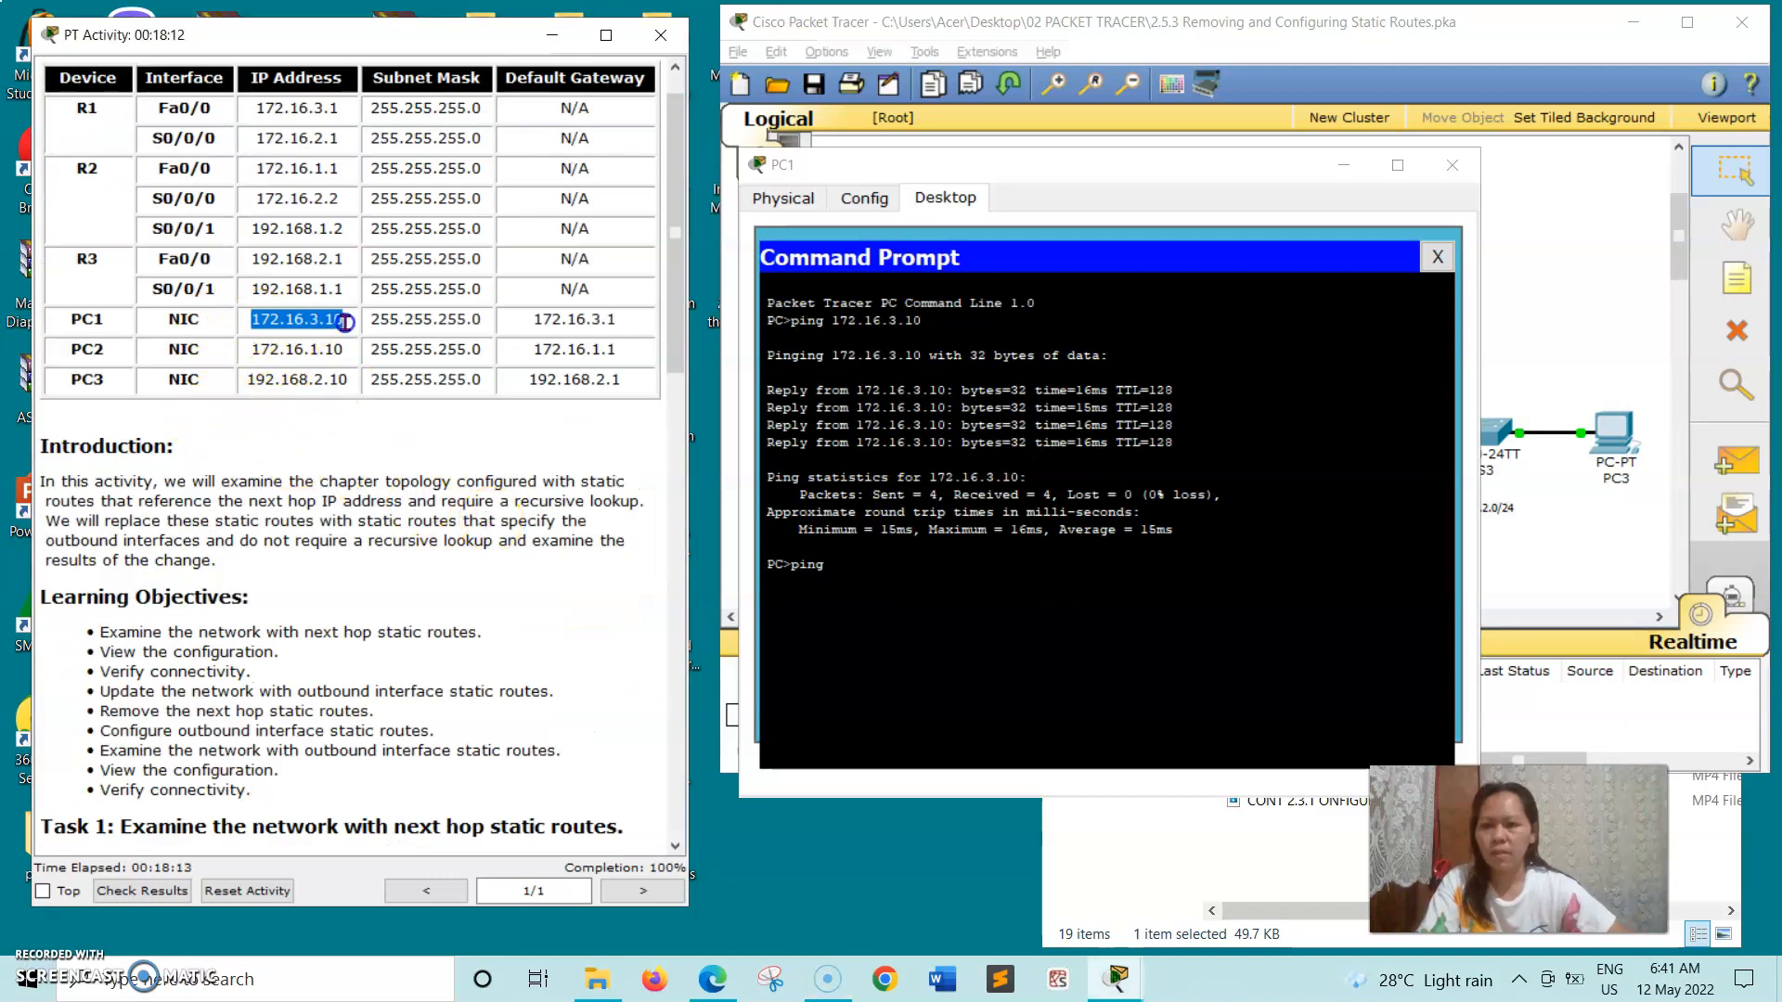
pyautogui.rightClick(340, 323)
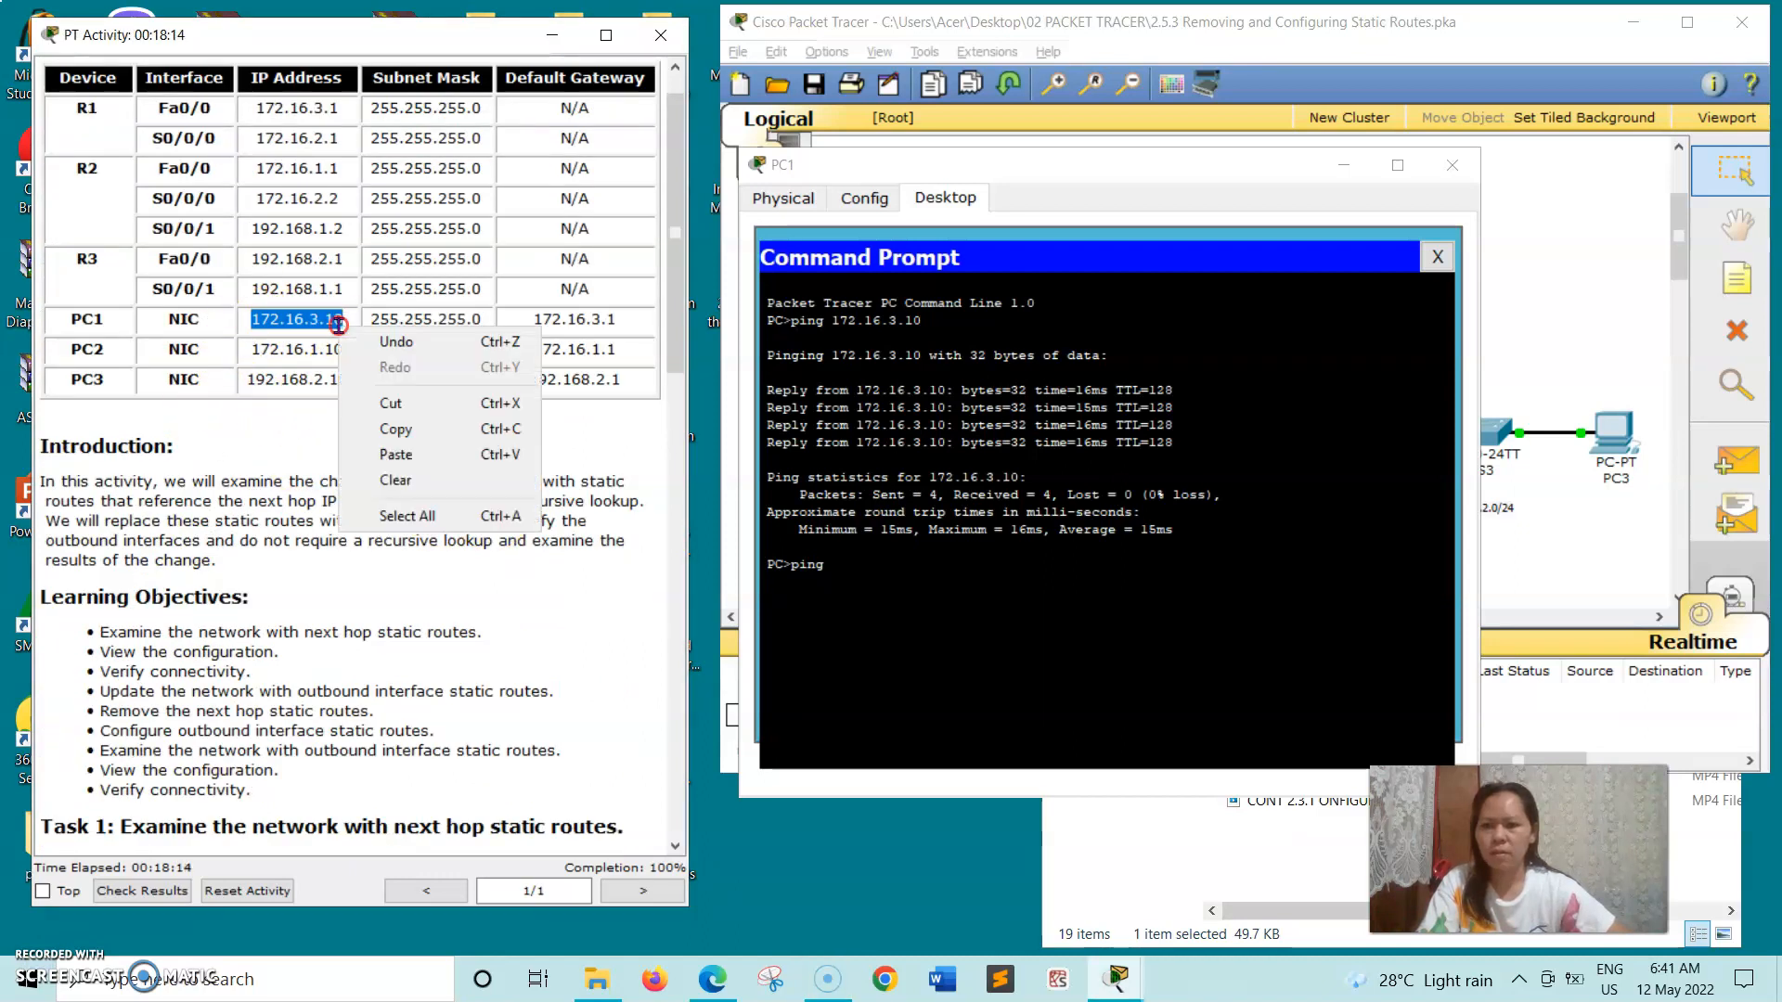
pyautogui.click(396, 428)
pyautogui.click(852, 569)
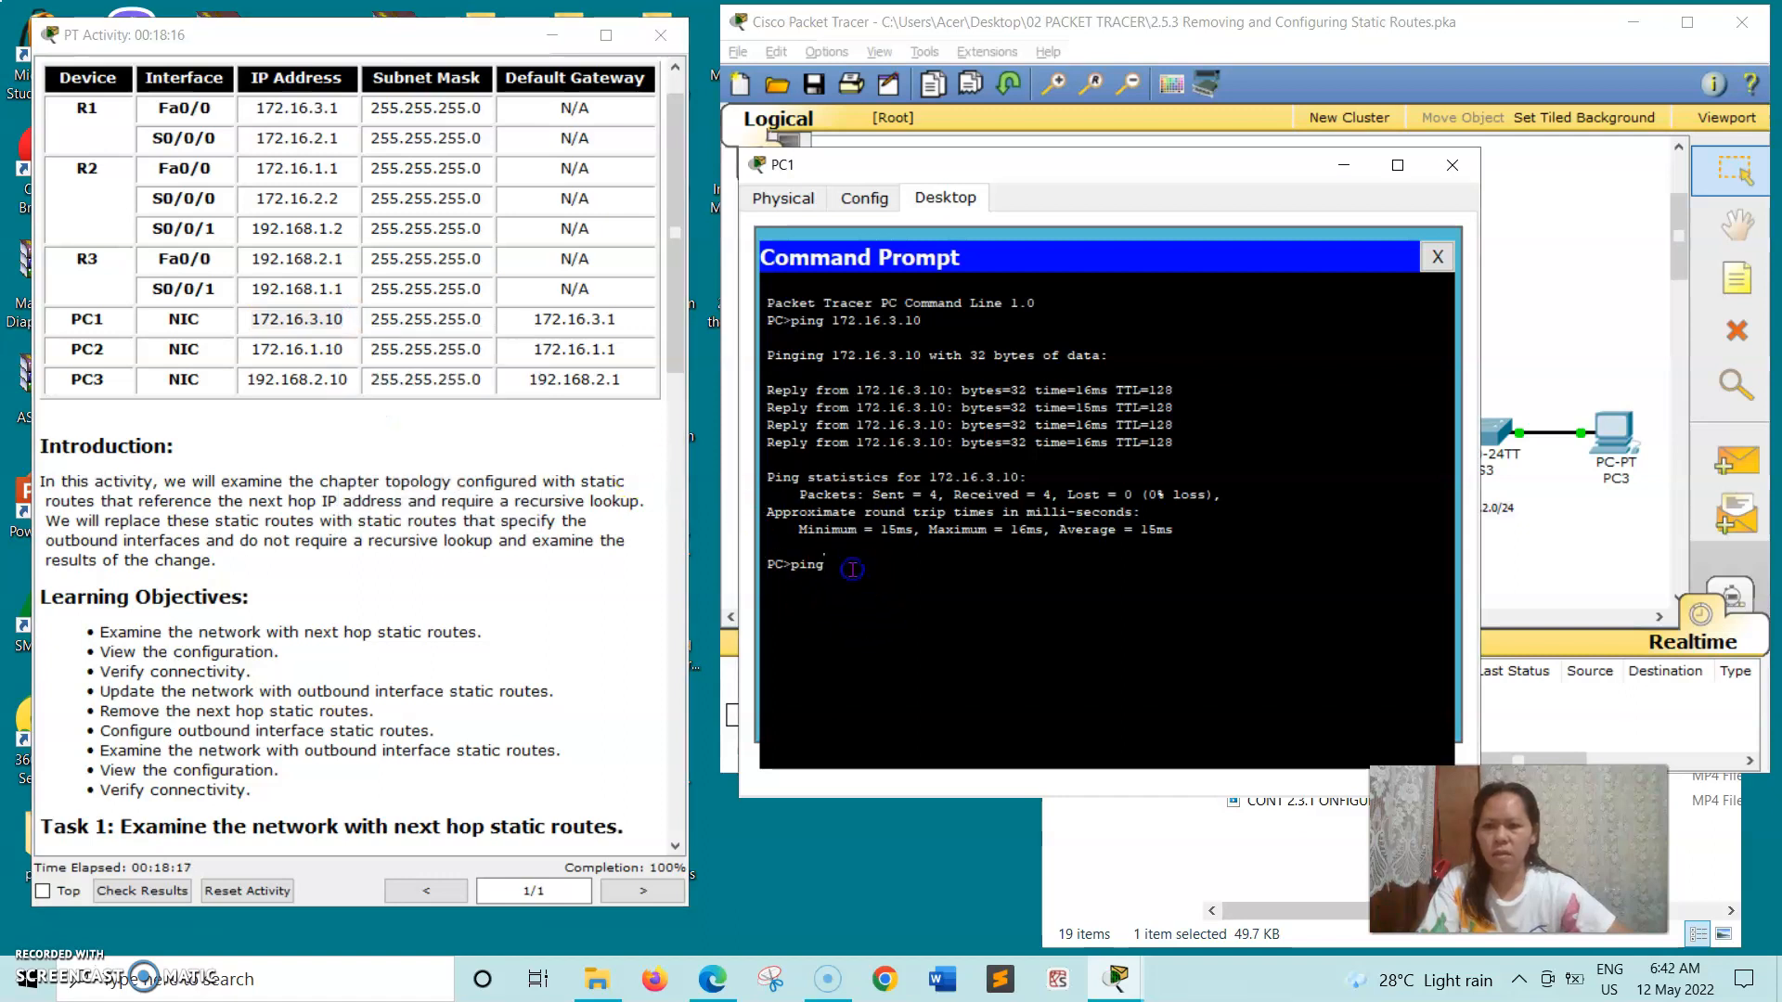
pyautogui.rightClick(852, 569)
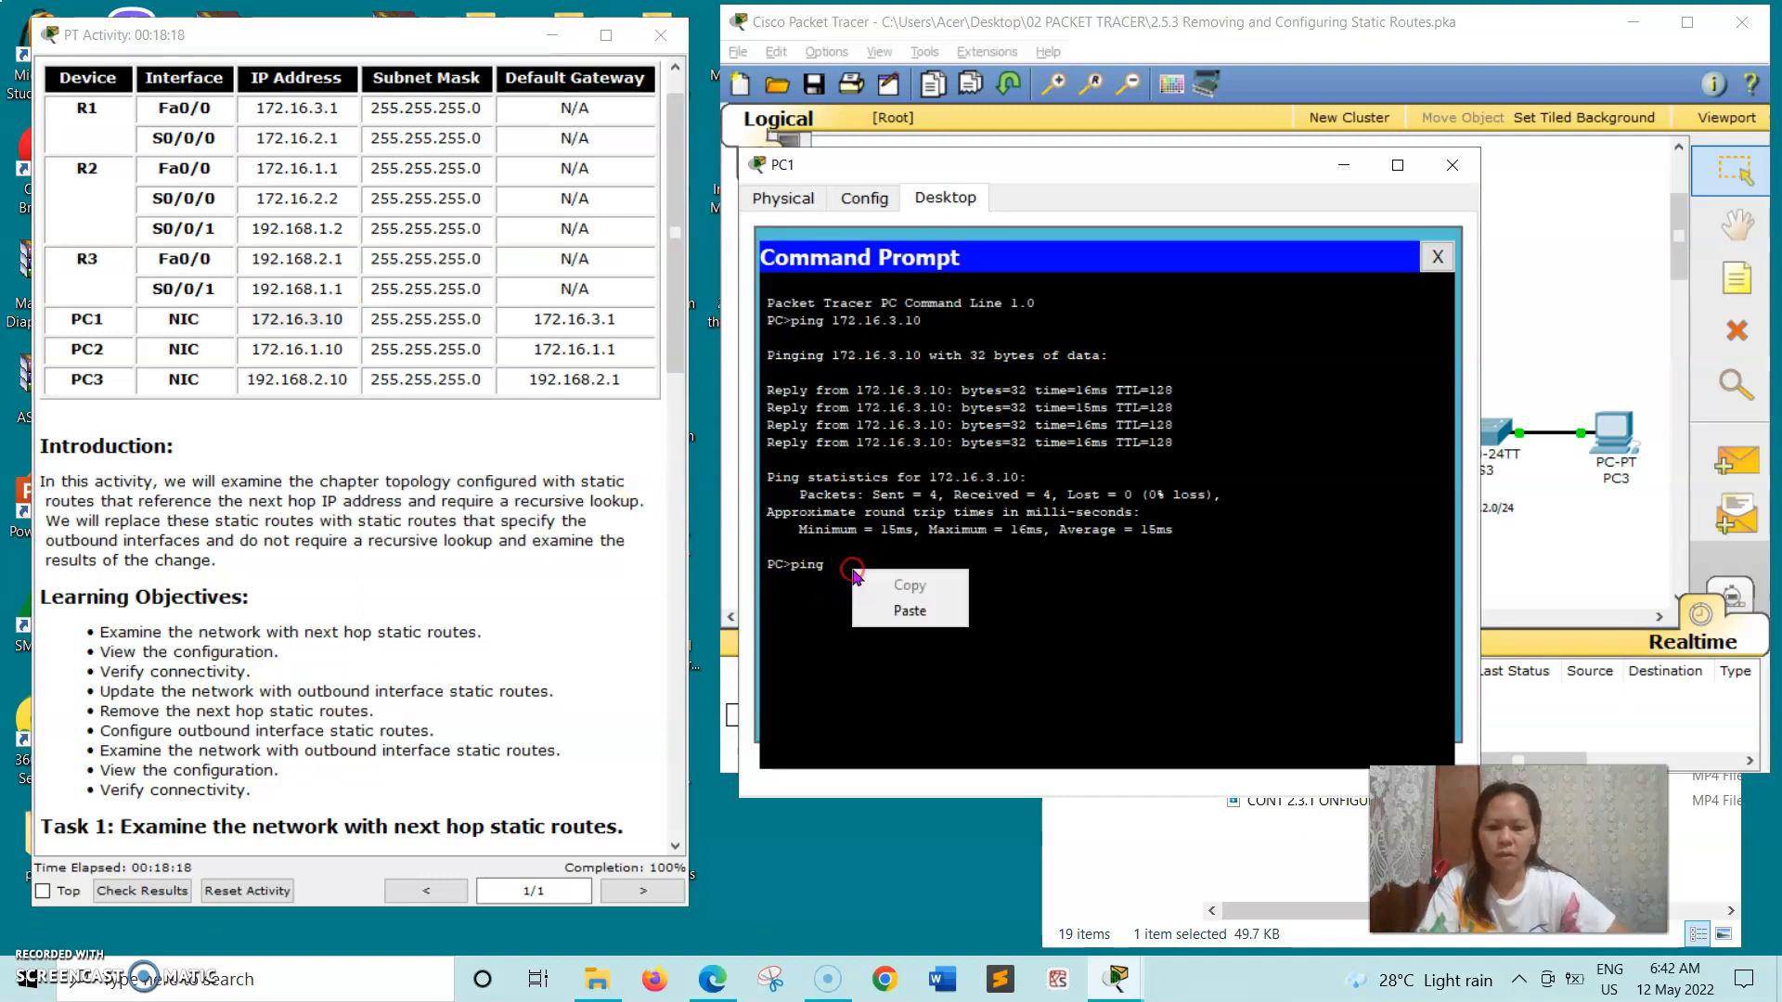
pyautogui.click(868, 618)
pyautogui.press('Return')
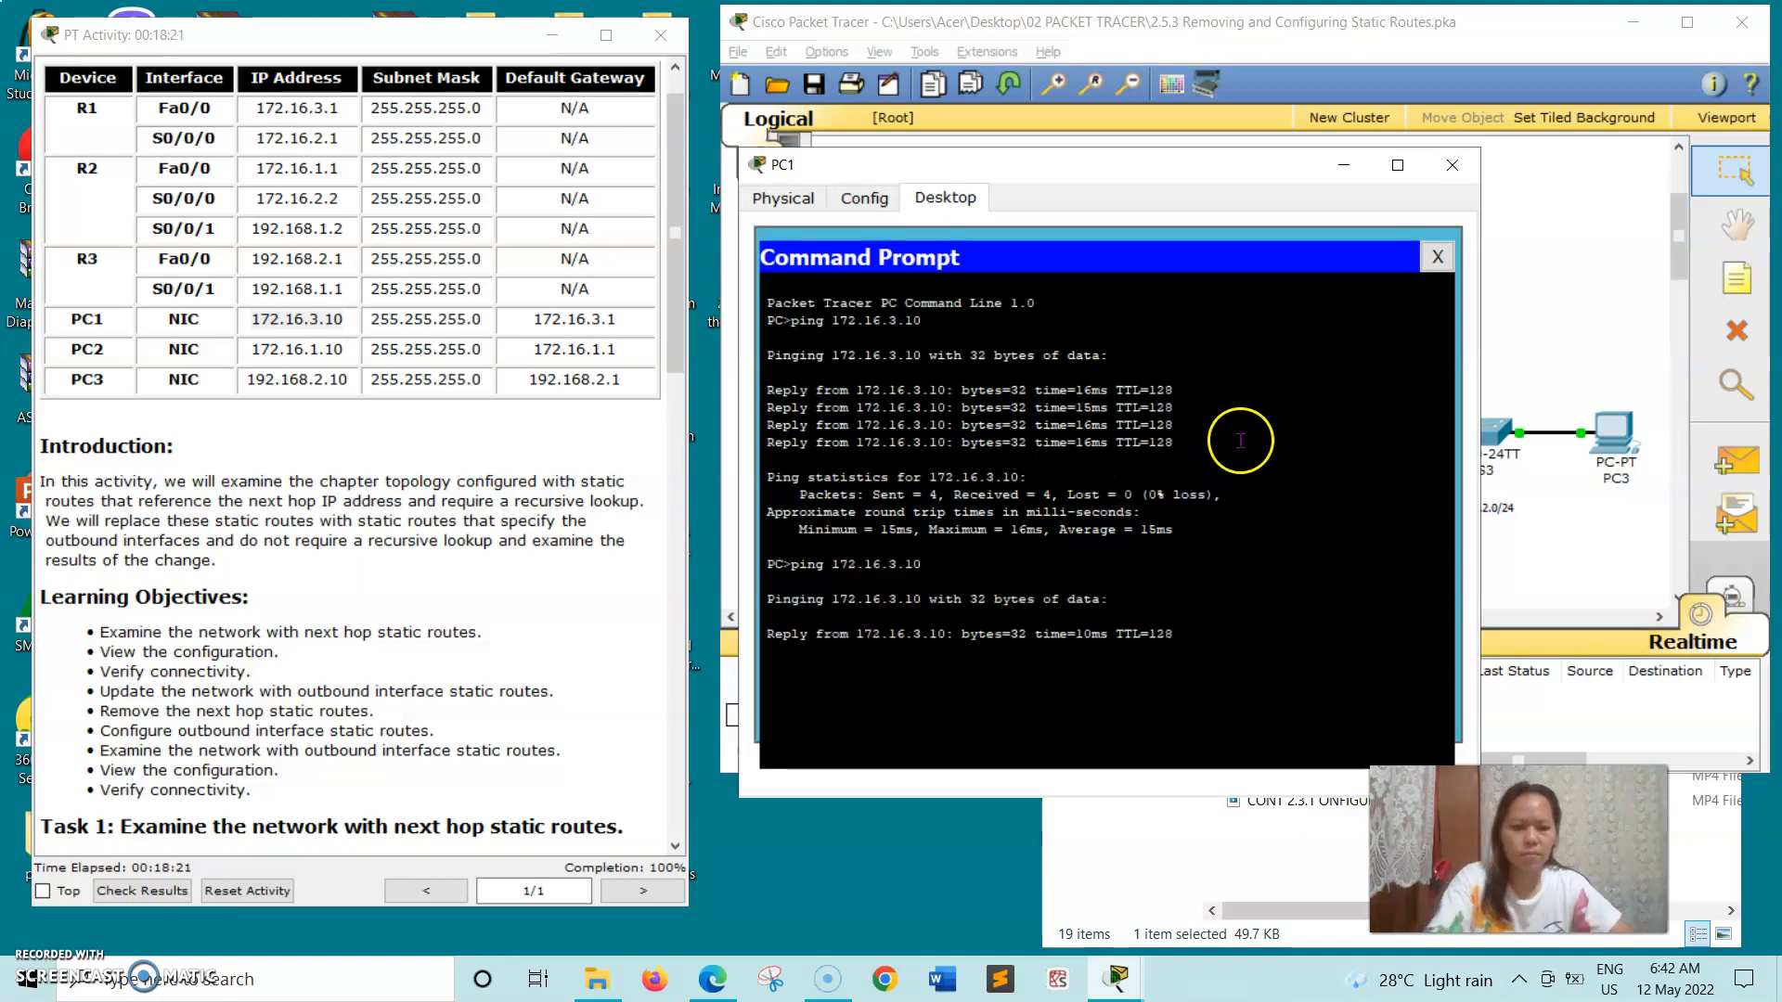